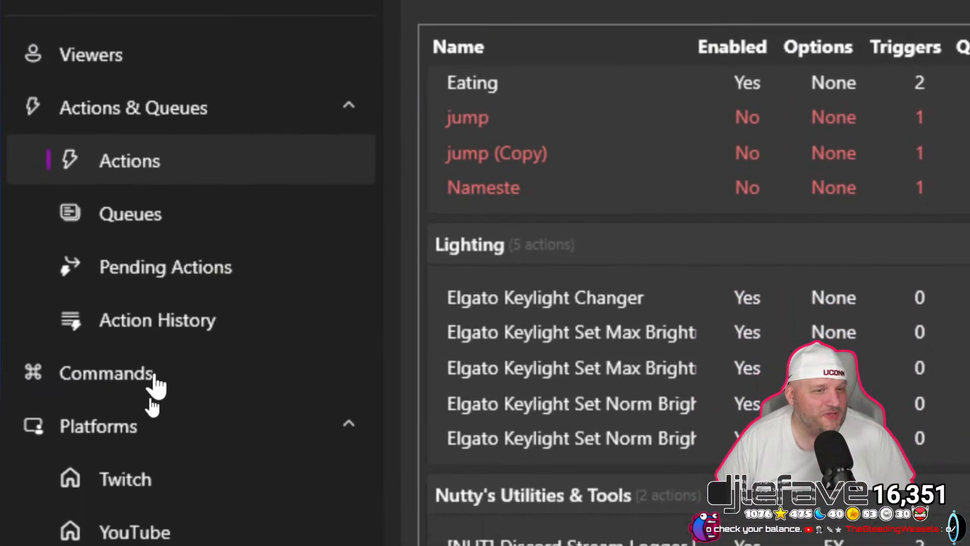
Open the command list and view the persisted user global variables for the youtube platform.
{"action": "left_click", "coordinate": [129, 420]}
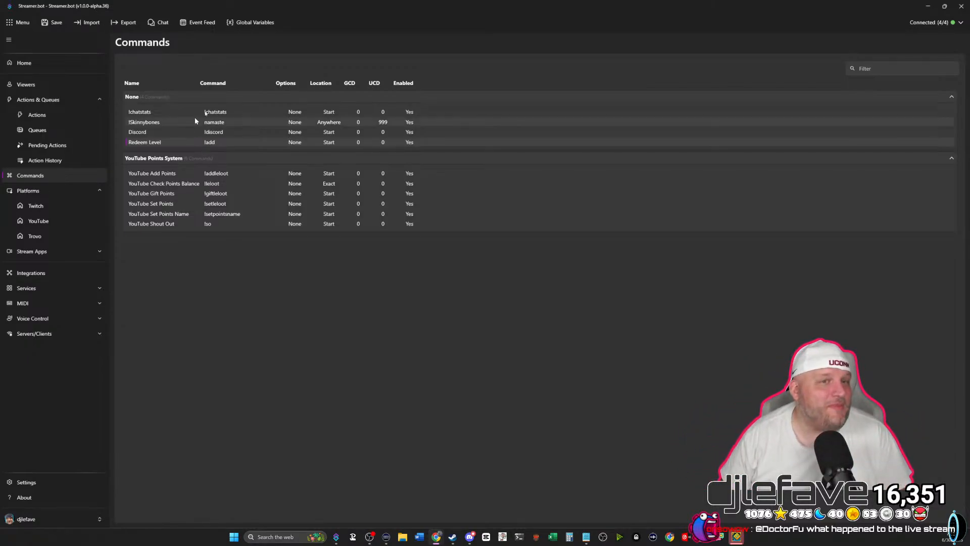
{"action": "left_click", "coordinate": [258, 33]}
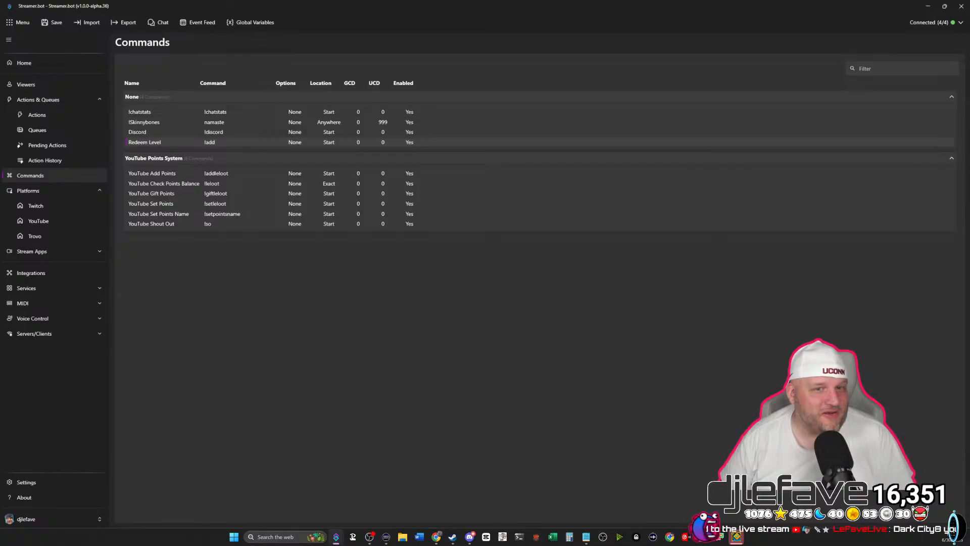
{"action": "left_click_drag", "start_coordinate": [0, 144], "coordinate": [613, 115]}
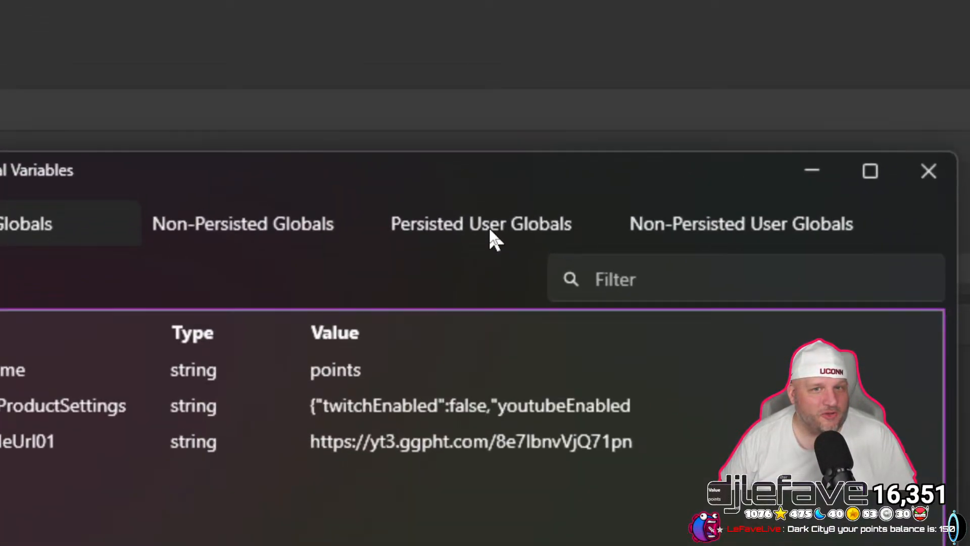
{"action": "left_click", "coordinate": [581, 131]}
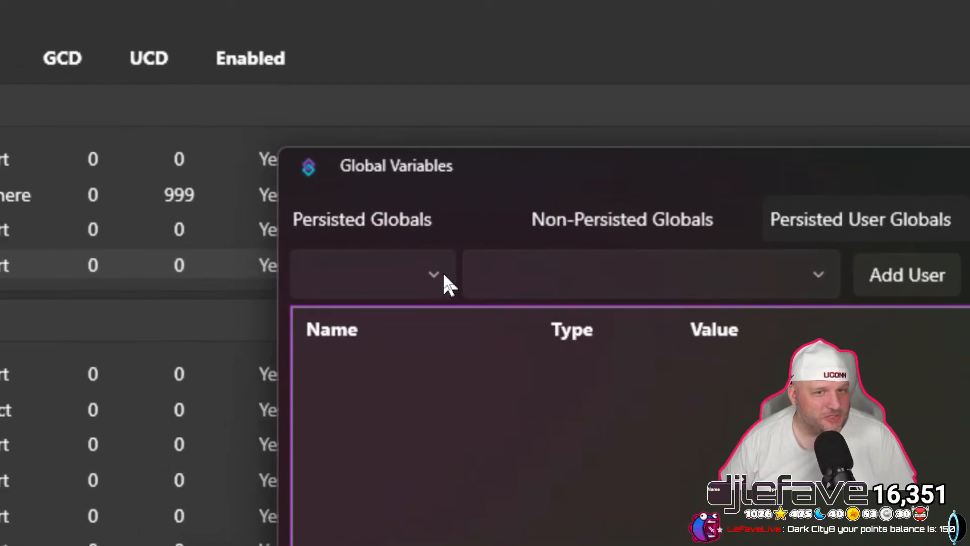
{"action": "left_click", "coordinate": [58, 314]}
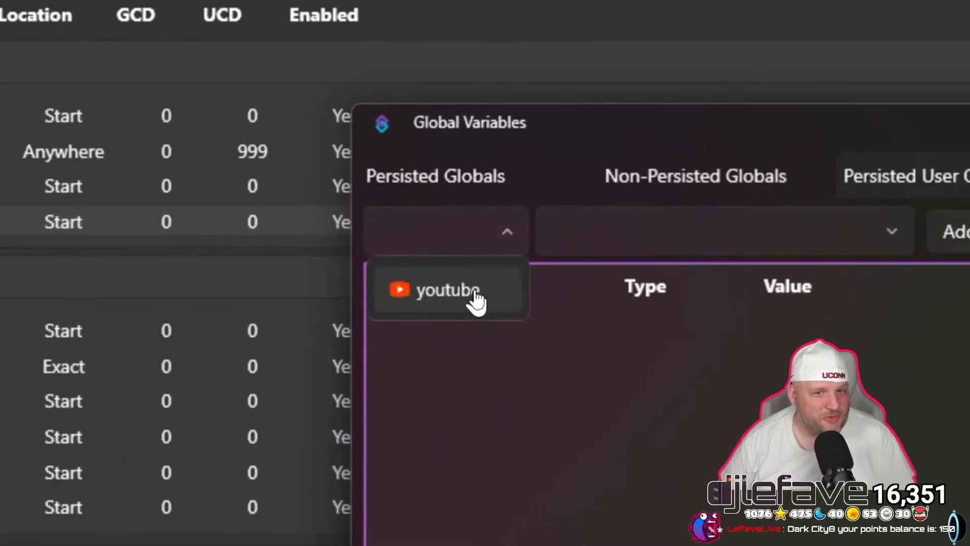
{"action": "left_click", "coordinate": [475, 298]}
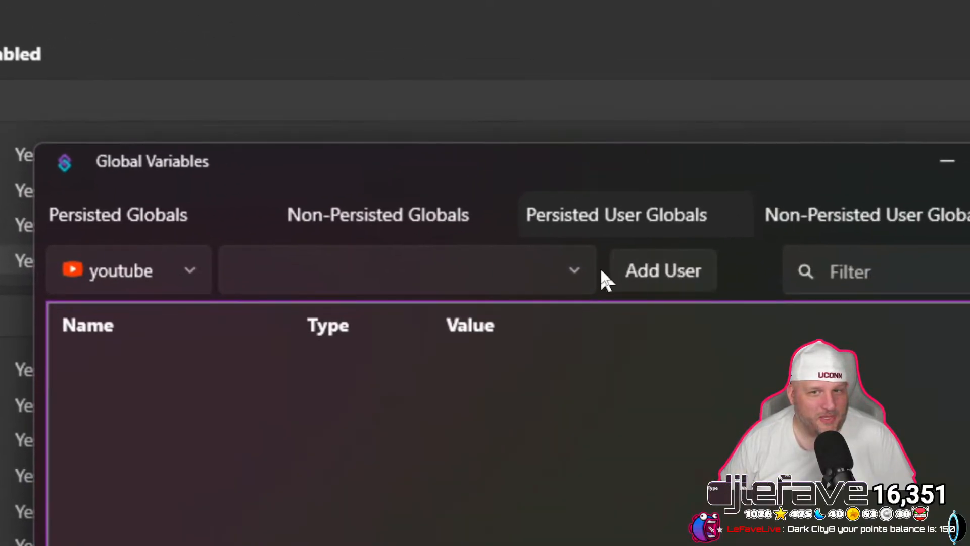
{"action": "left_click", "coordinate": [869, 233]}
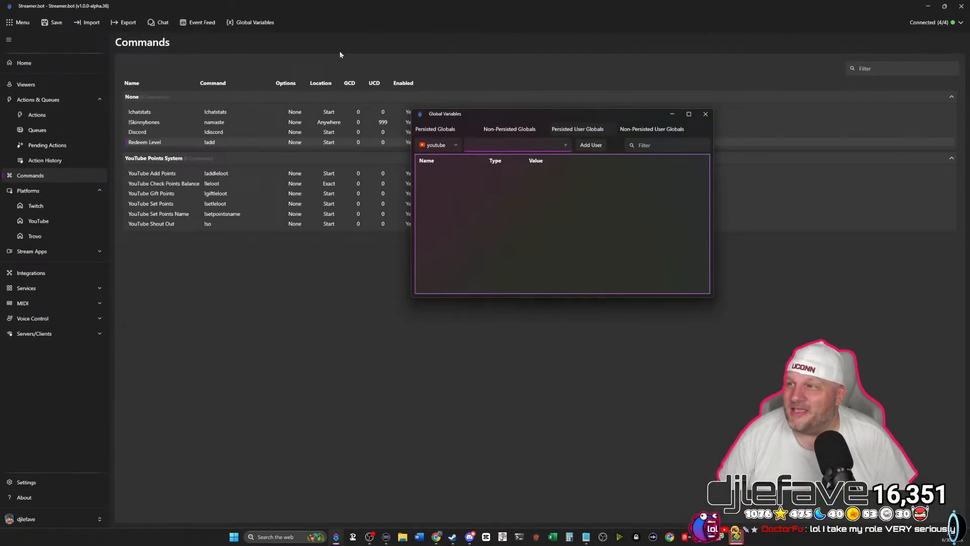
Return to the actions, close the global variables and inspect the YouTube message of the add/set points message action without changing it.
{"action": "left_click", "coordinate": [341, 52]}
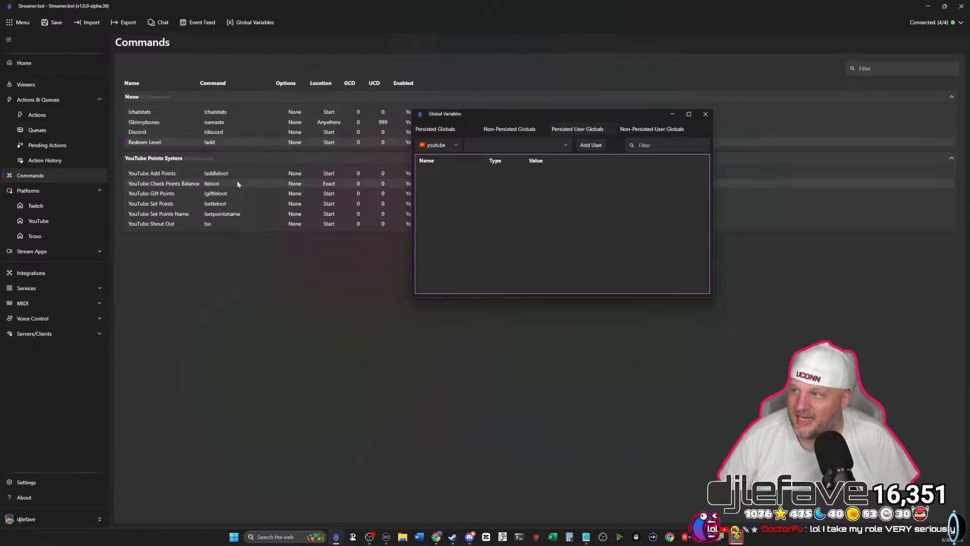
{"action": "left_click", "coordinate": [53, 120]}
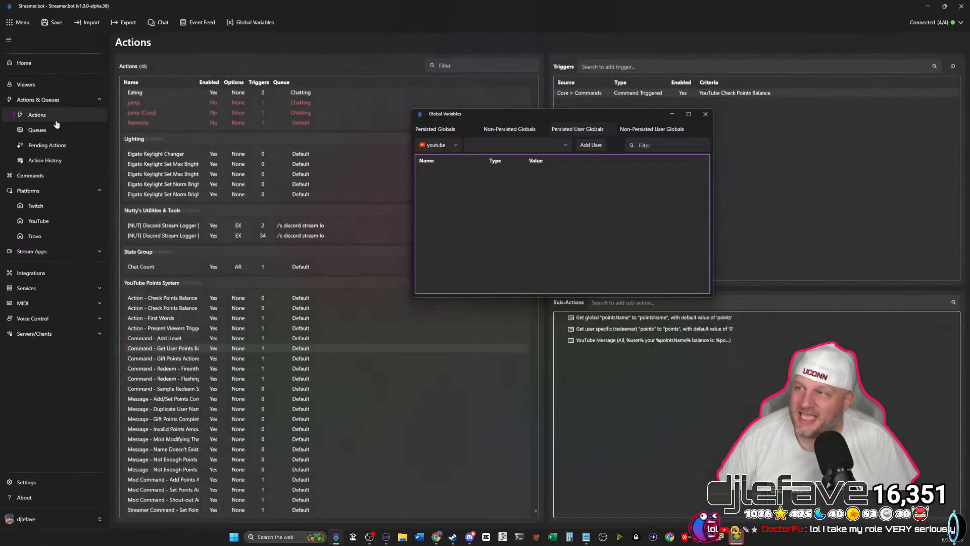
{"action": "left_click", "coordinate": [705, 115]}
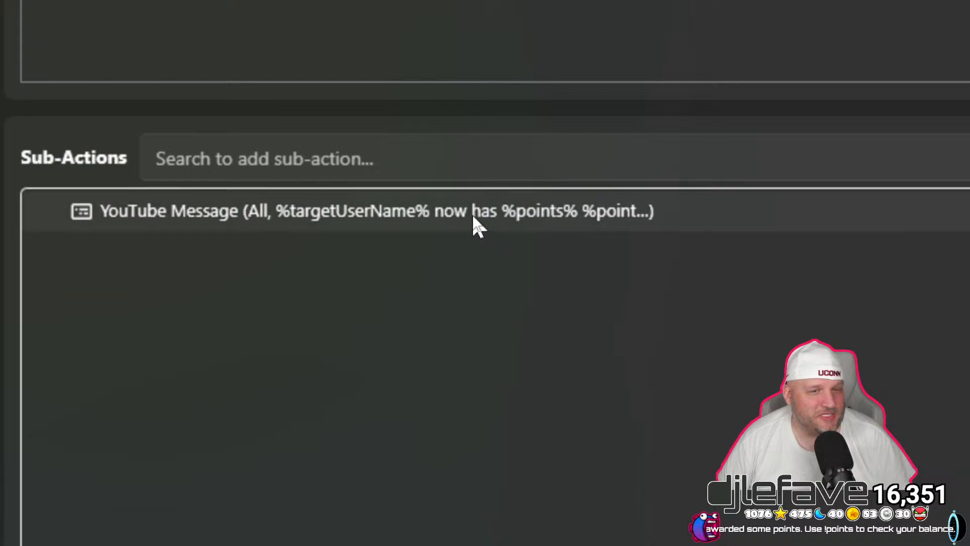
{"action": "double_click", "coordinate": [473, 214]}
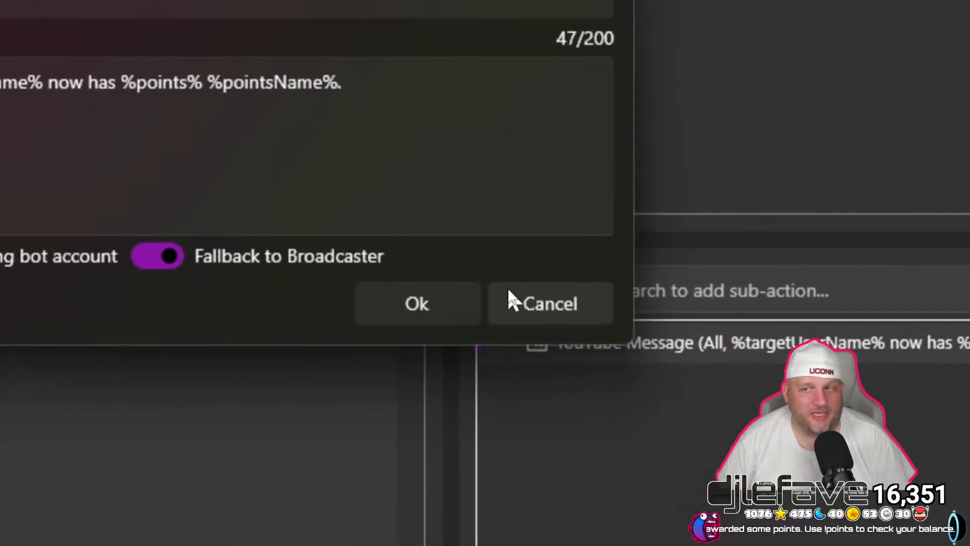
{"action": "left_click", "coordinate": [511, 301]}
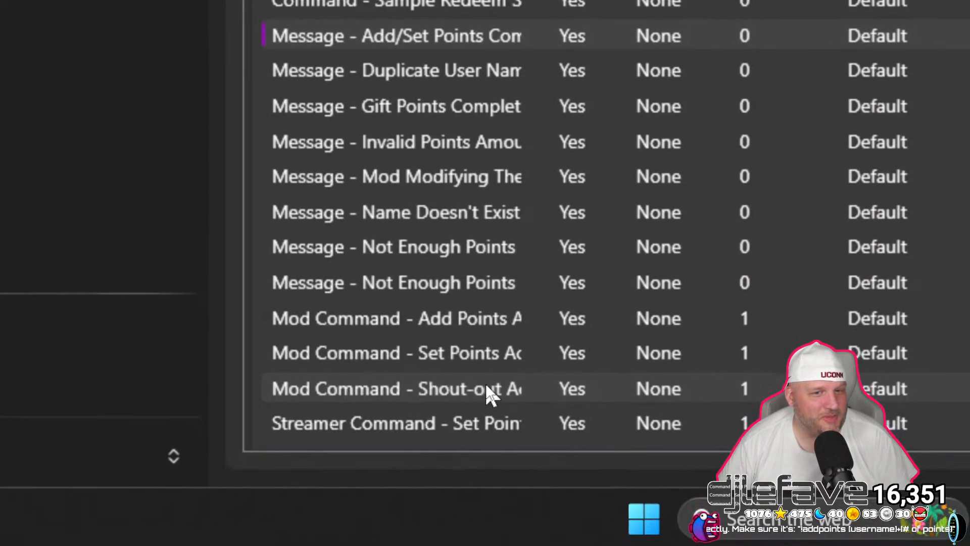
Inspect the settings of the mod command action that adds points with a username and its sub-action getting the "pointsName" global.
{"action": "left_click", "coordinate": [493, 315]}
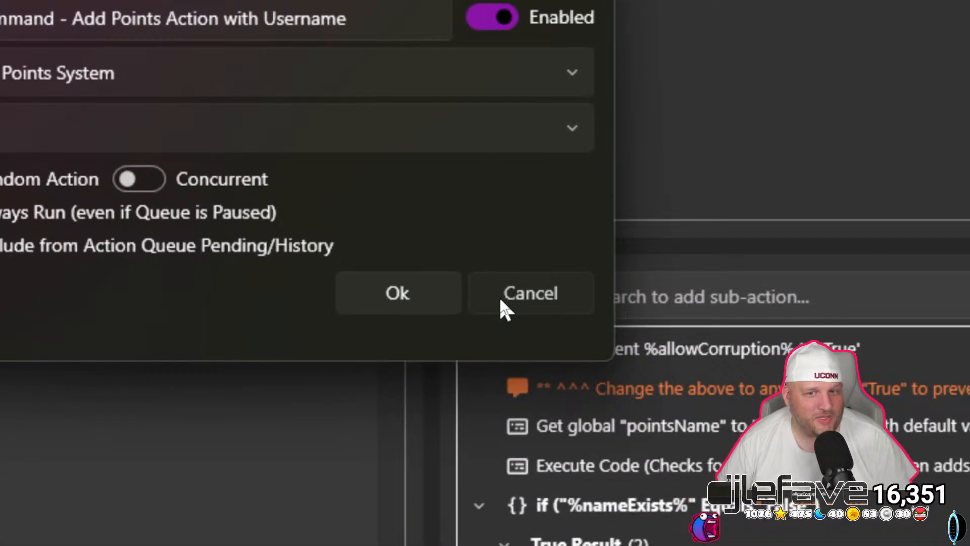
{"action": "left_click", "coordinate": [501, 300]}
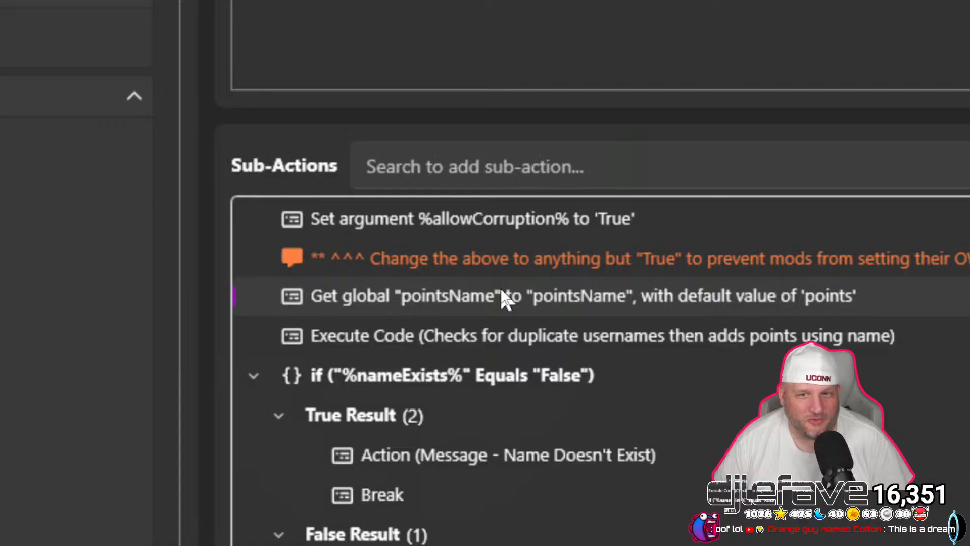
{"action": "double_click", "coordinate": [502, 293]}
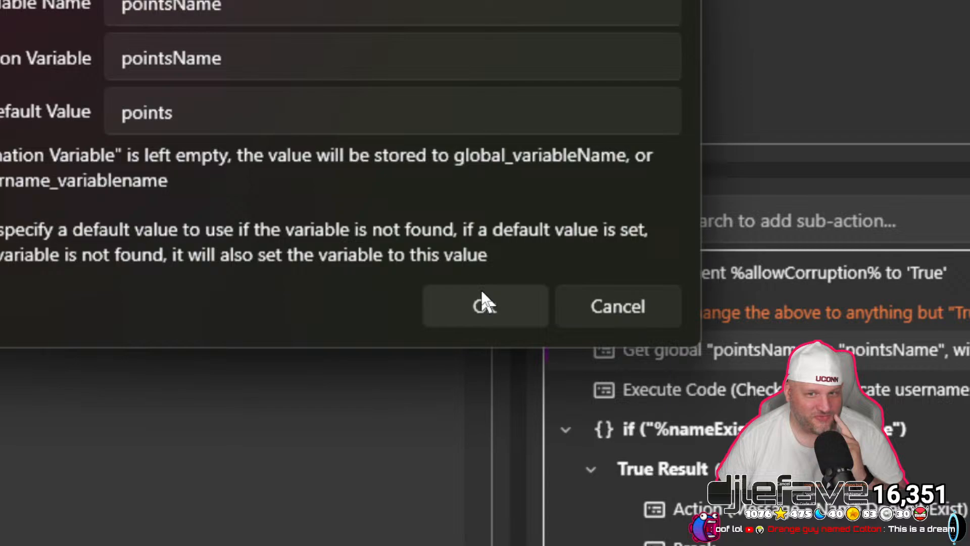
{"action": "left_click", "coordinate": [480, 295]}
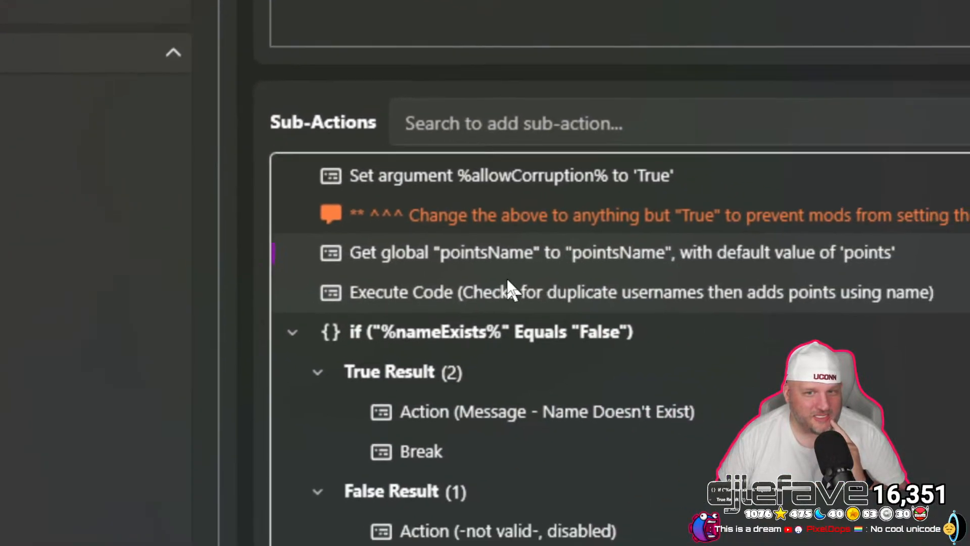
Read through the C# code that checks for duplicate usernames and adds points by name, and close it without changes.
{"action": "left_click", "coordinate": [781, 383]}
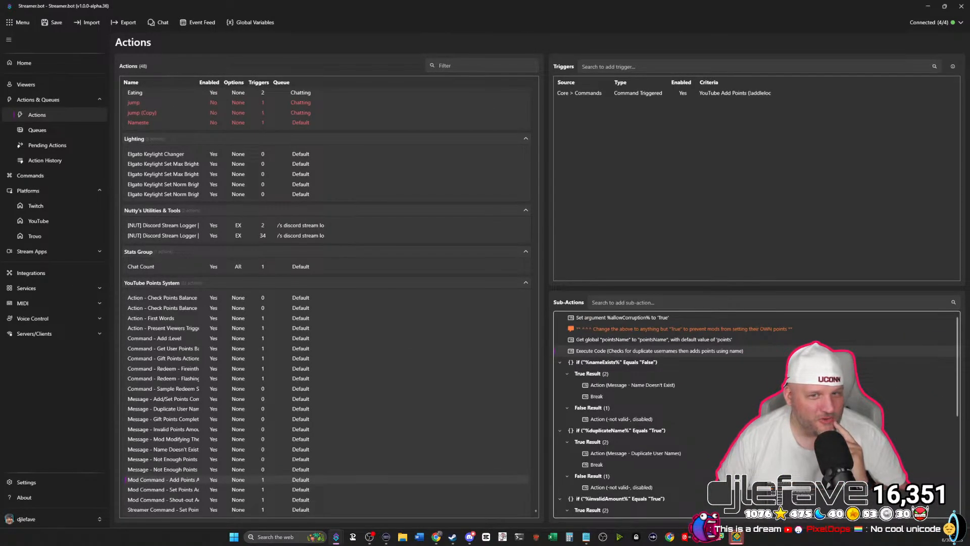
{"action": "double_click", "coordinate": [657, 351]}
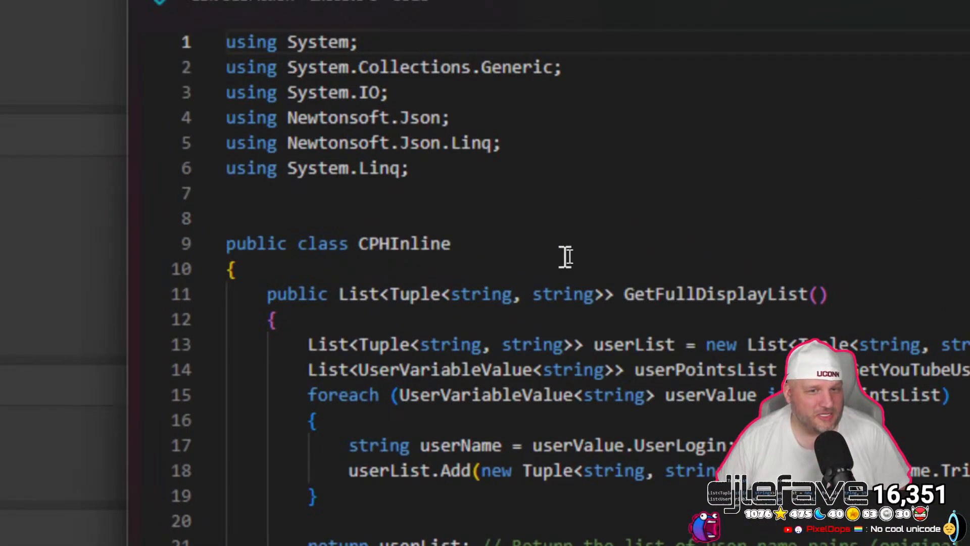
{"action": "scroll", "coordinate": [623, 262], "scroll_direction": "down", "scroll_amount": 2}
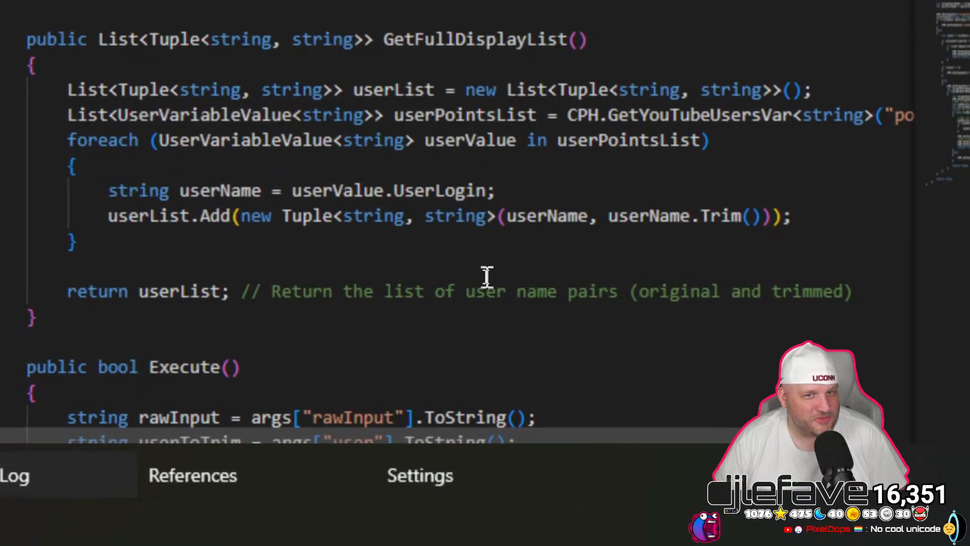
{"action": "scroll", "coordinate": [484, 276], "scroll_direction": "down", "scroll_amount": 4}
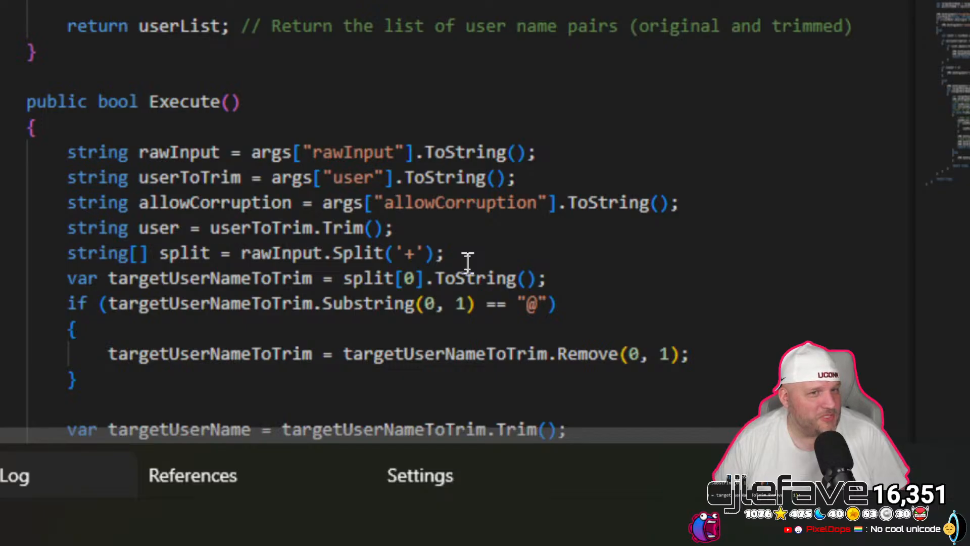
{"action": "scroll", "coordinate": [465, 256], "scroll_direction": "down", "scroll_amount": 1}
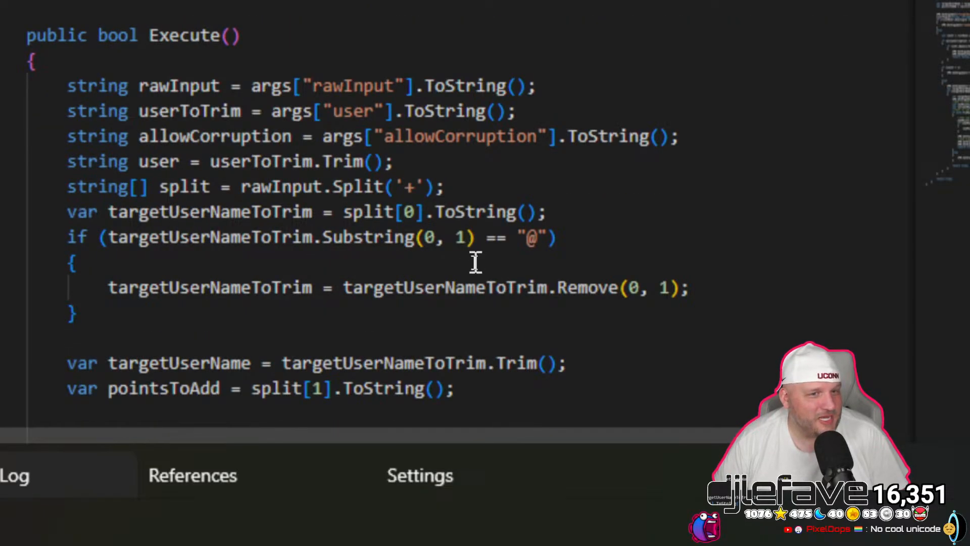
{"action": "scroll", "coordinate": [460, 281], "scroll_direction": "down", "scroll_amount": 3}
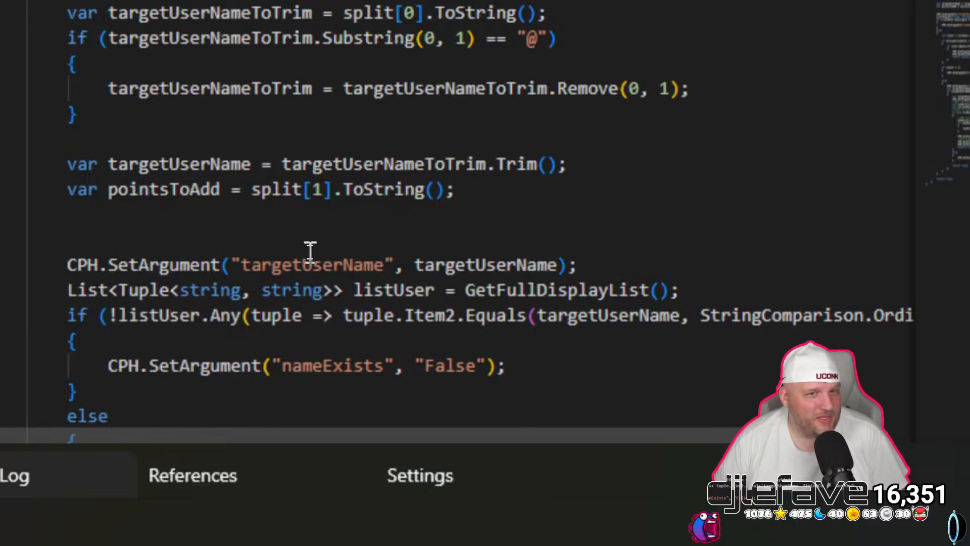
{"action": "scroll", "coordinate": [472, 284], "scroll_direction": "down", "scroll_amount": 1}
{"action": "scroll", "coordinate": [471, 286], "scroll_direction": "down", "scroll_amount": 4}
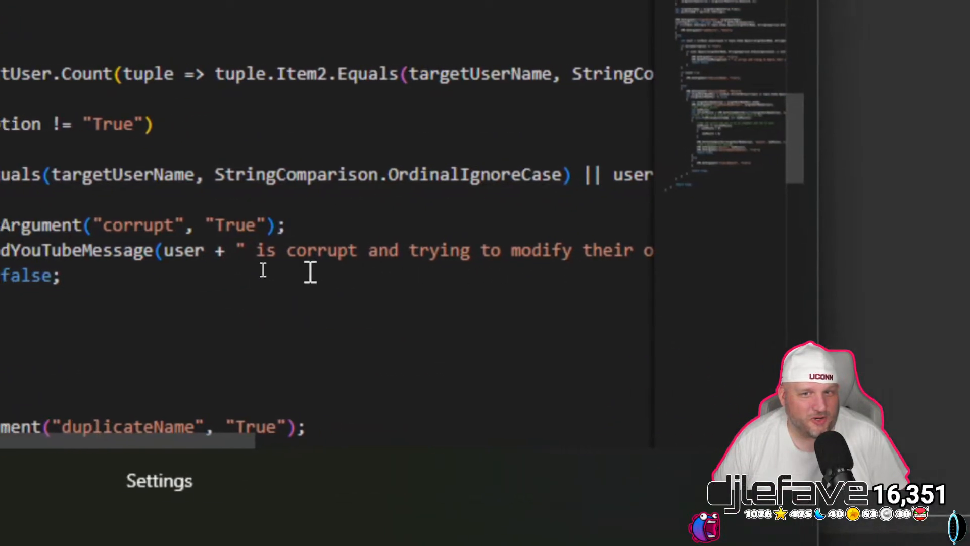
{"action": "scroll", "coordinate": [248, 348], "scroll_direction": "down", "scroll_amount": 1}
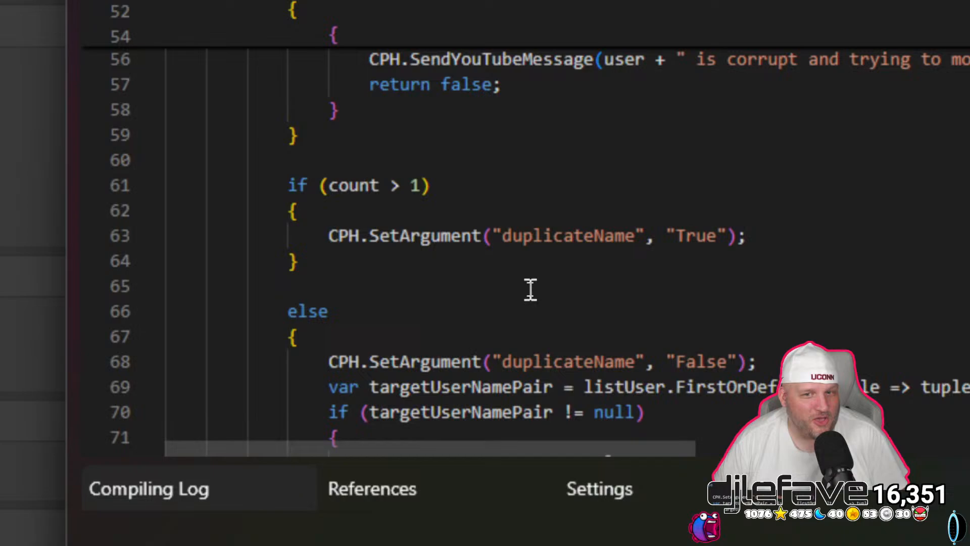
{"action": "scroll", "coordinate": [530, 289], "scroll_direction": "down", "scroll_amount": 4}
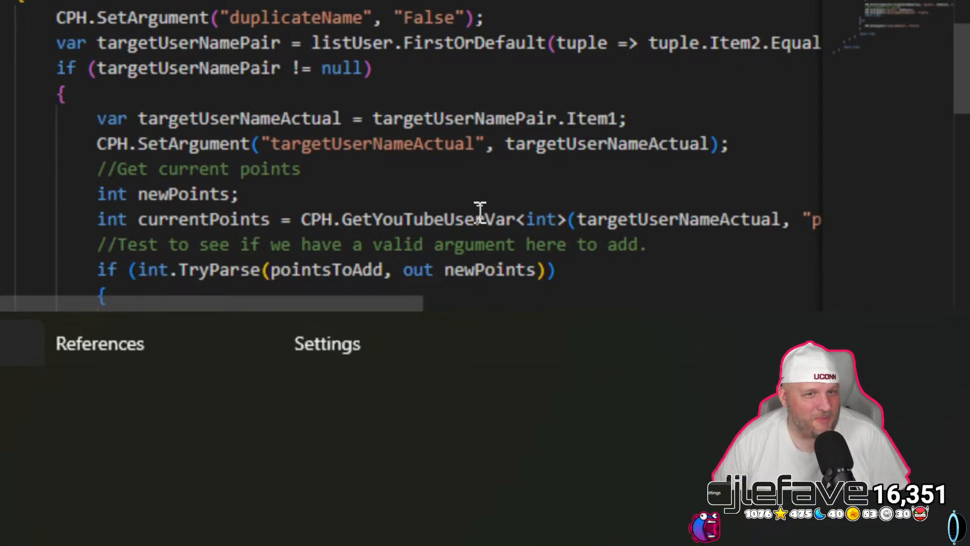
{"action": "scroll", "coordinate": [479, 211], "scroll_direction": "down", "scroll_amount": 2}
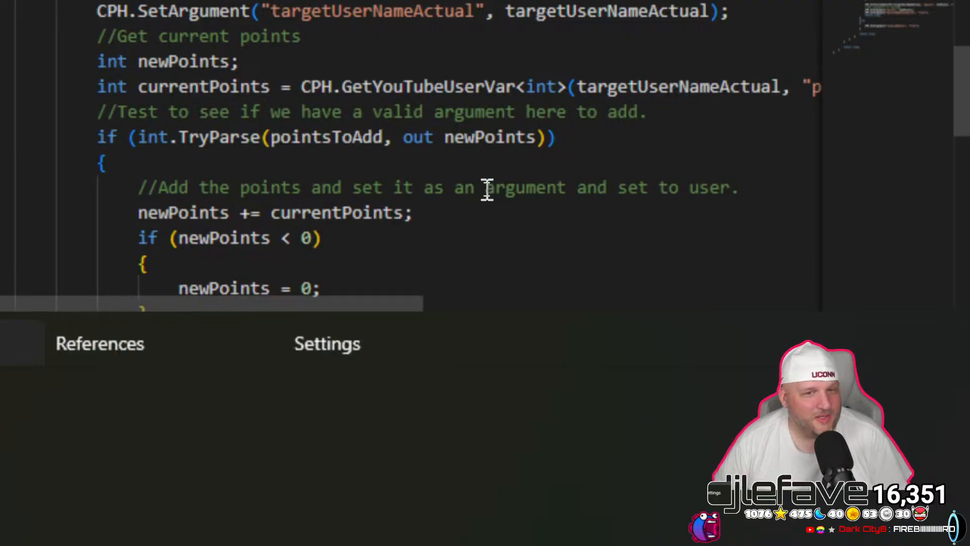
{"action": "scroll", "coordinate": [486, 188], "scroll_direction": "down", "scroll_amount": 2}
{"action": "scroll", "coordinate": [485, 186], "scroll_direction": "down", "scroll_amount": 2}
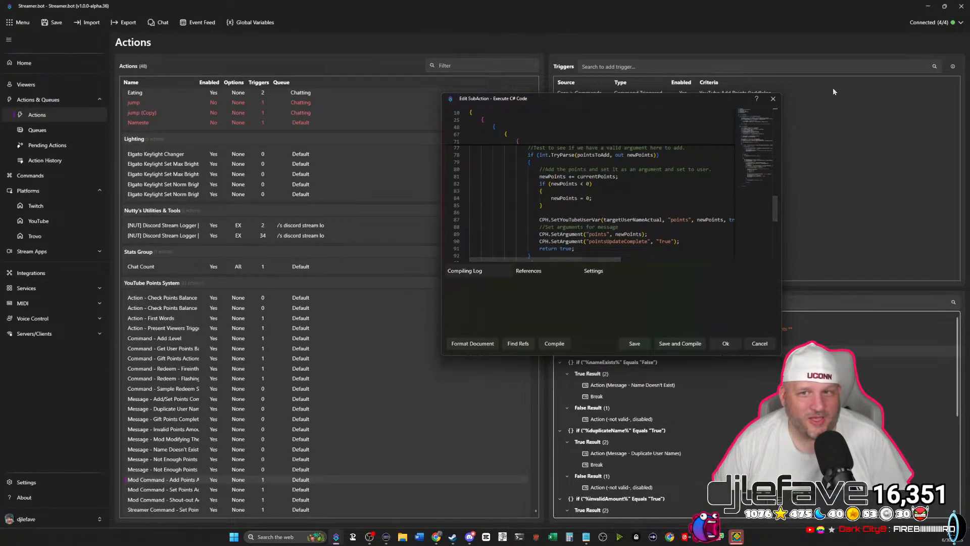
{"action": "left_click", "coordinate": [773, 99]}
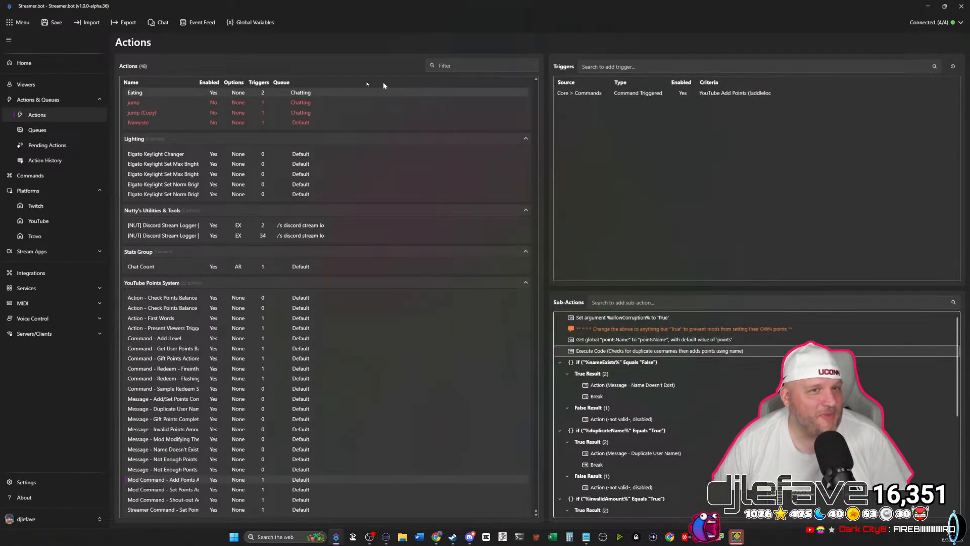
Change the chat command text of the YouTube Add Points command to !addpoints.
{"action": "left_click", "coordinate": [44, 179]}
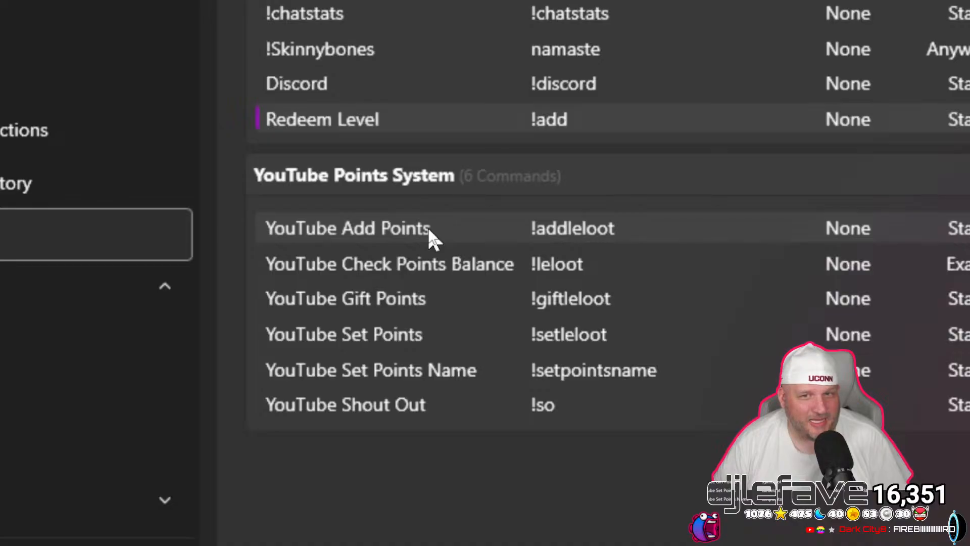
{"action": "left_click", "coordinate": [347, 219]}
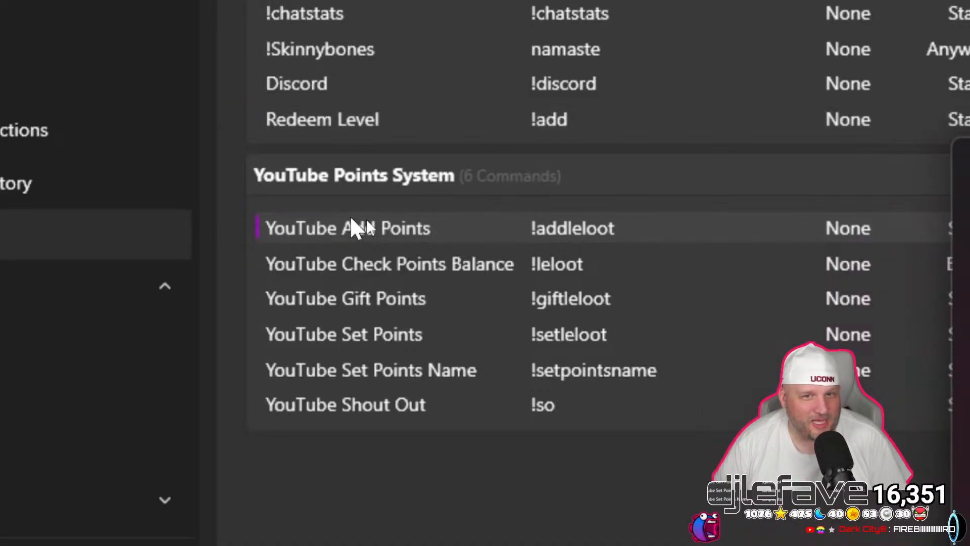
{"action": "double_click", "coordinate": [348, 220]}
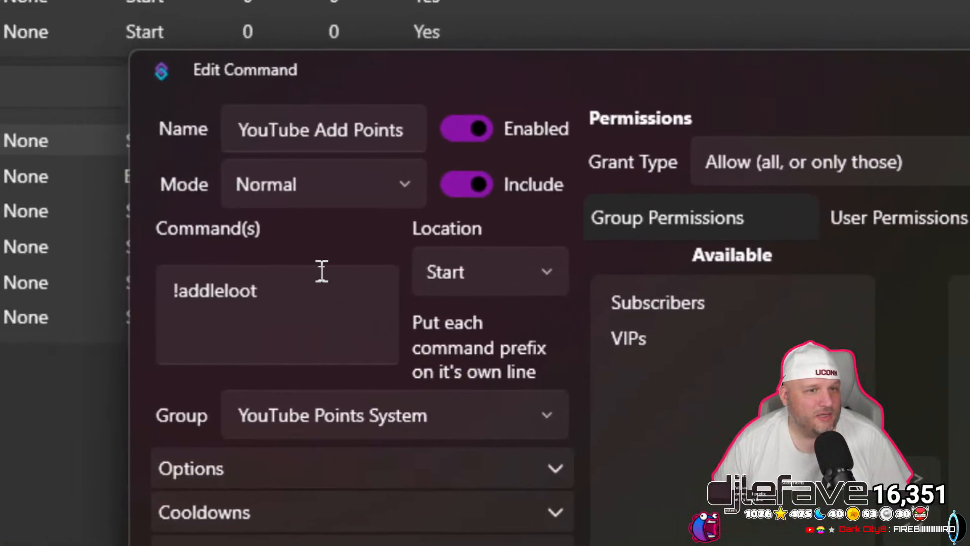
{"action": "left_click", "coordinate": [93, 262]}
{"action": "key", "text": "BackSpace"}
{"action": "key", "text": "BackSpace"}
{"action": "key", "text": "BackSpace"}
{"action": "key", "text": "BackSpace"}
{"action": "key", "text": "BackSpace"}
{"action": "key", "text": "BackSpace"}
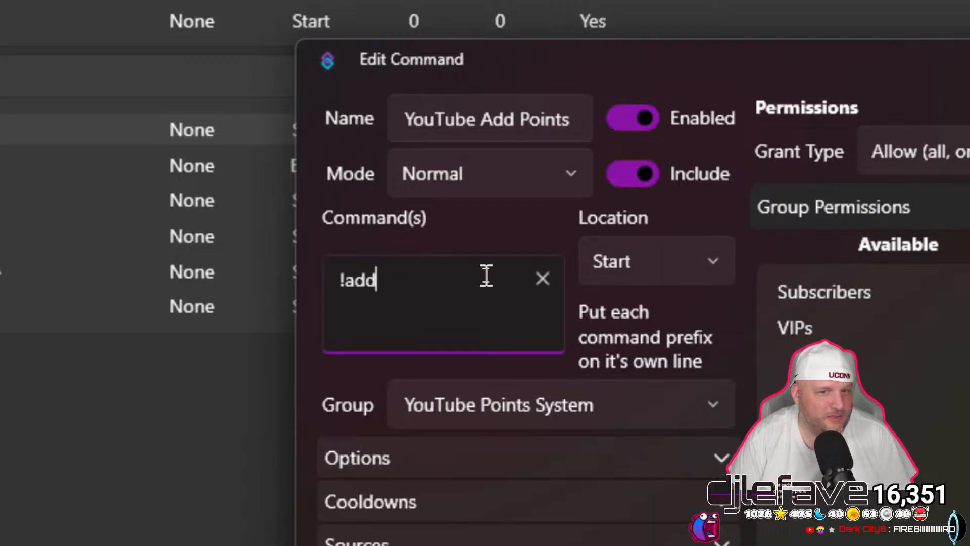
{"action": "type", "text": "points"}
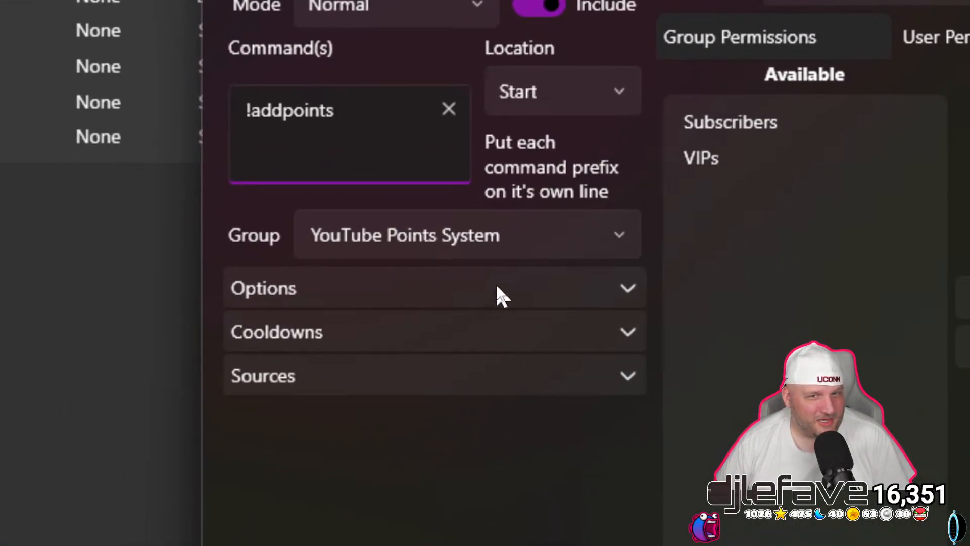
Expand the options, cooldowns and sources of the YouTube Add Points command to review its settings.
{"action": "left_click", "coordinate": [489, 298]}
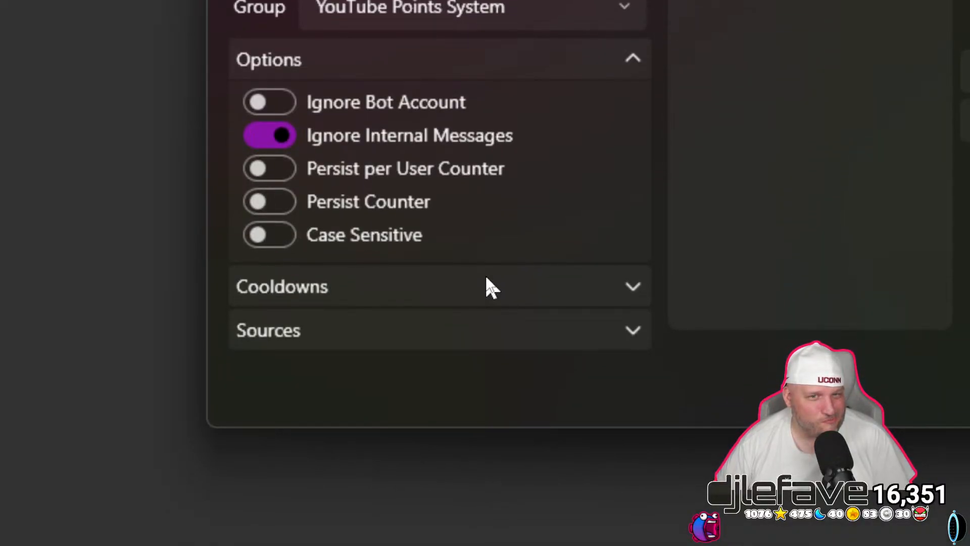
{"action": "left_click", "coordinate": [486, 281]}
{"action": "left_click", "coordinate": [457, 465]}
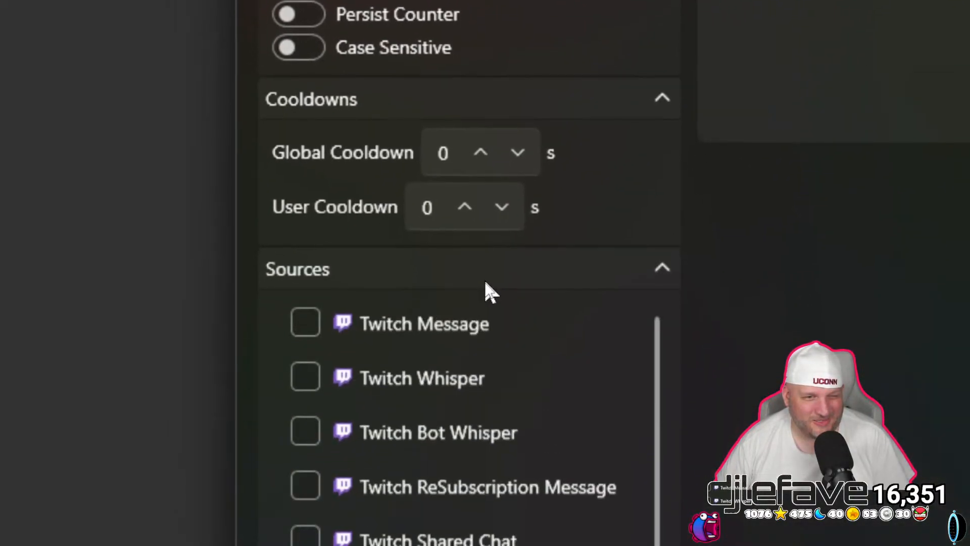
Change the chat command text of the YouTube Add Points command to !addleloot.
{"action": "left_click", "coordinate": [465, 392]}
{"action": "left_click", "coordinate": [546, 379]}
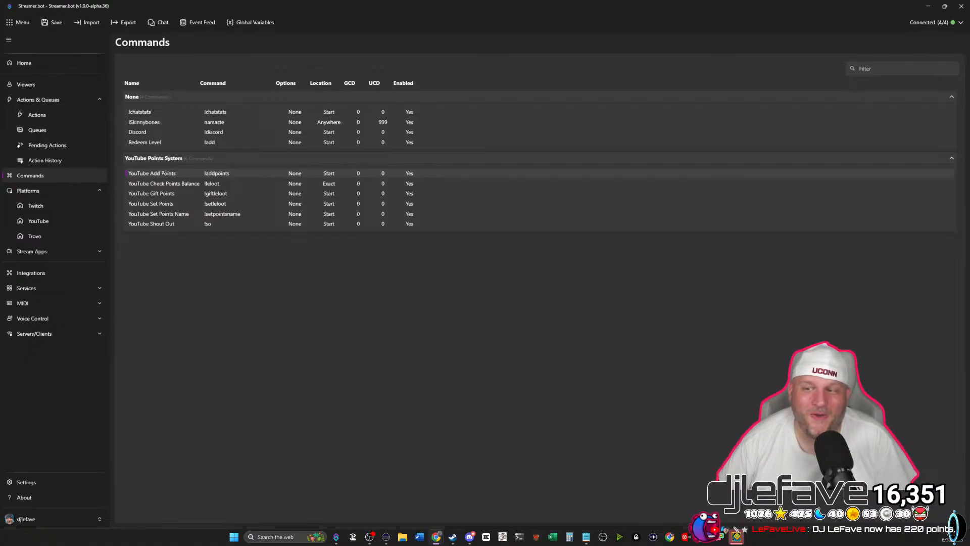
{"action": "double_click", "coordinate": [164, 175]}
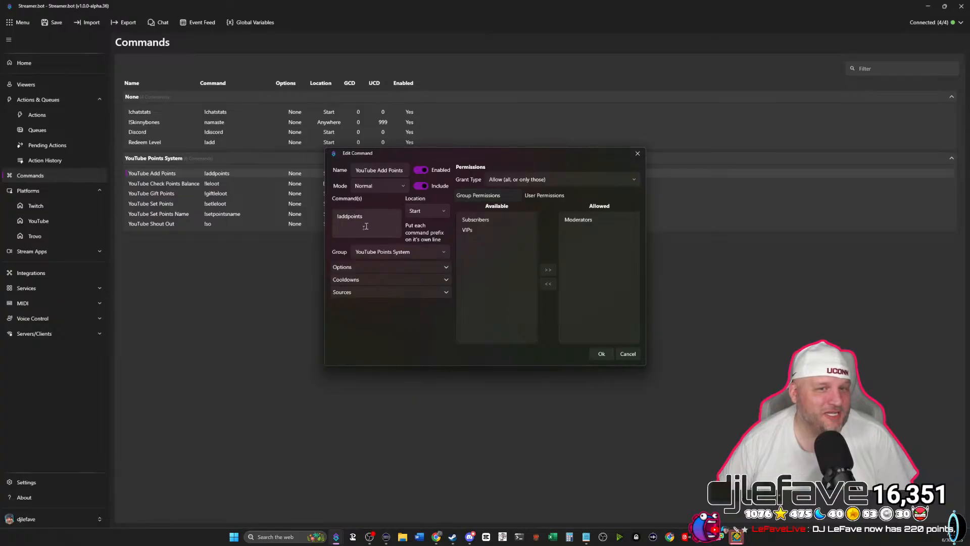
{"action": "left_click", "coordinate": [350, 219]}
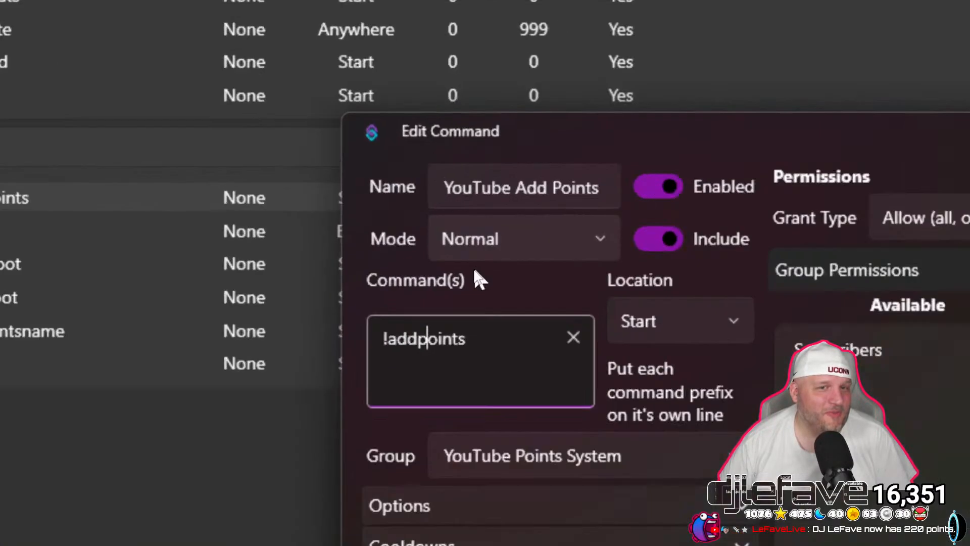
{"action": "key", "text": "Delete"}
{"action": "key", "text": "Delete"}
{"action": "key", "text": "Delete"}
{"action": "key", "text": "Delete"}
{"action": "key", "text": "Delete"}
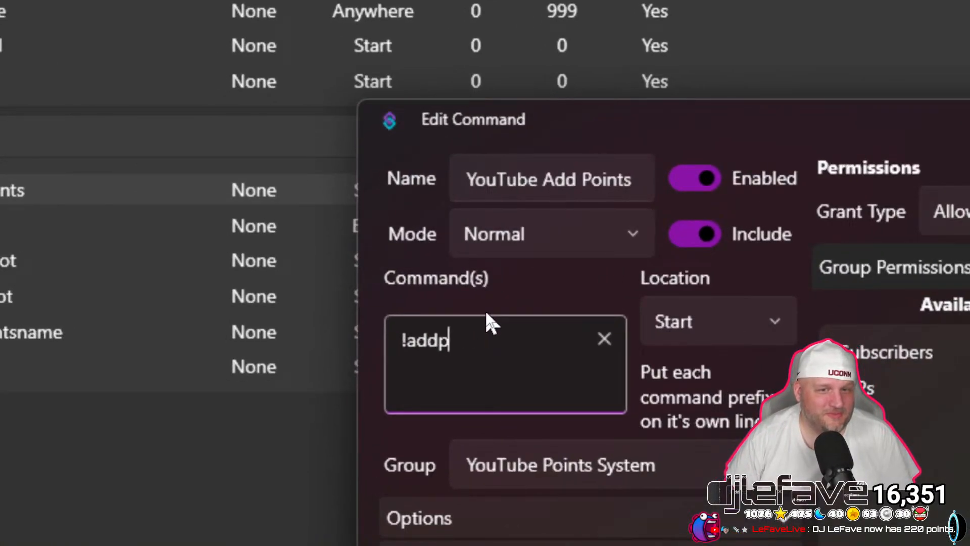
{"action": "key", "text": "BackSpace"}
{"action": "type", "text": "leloot"}
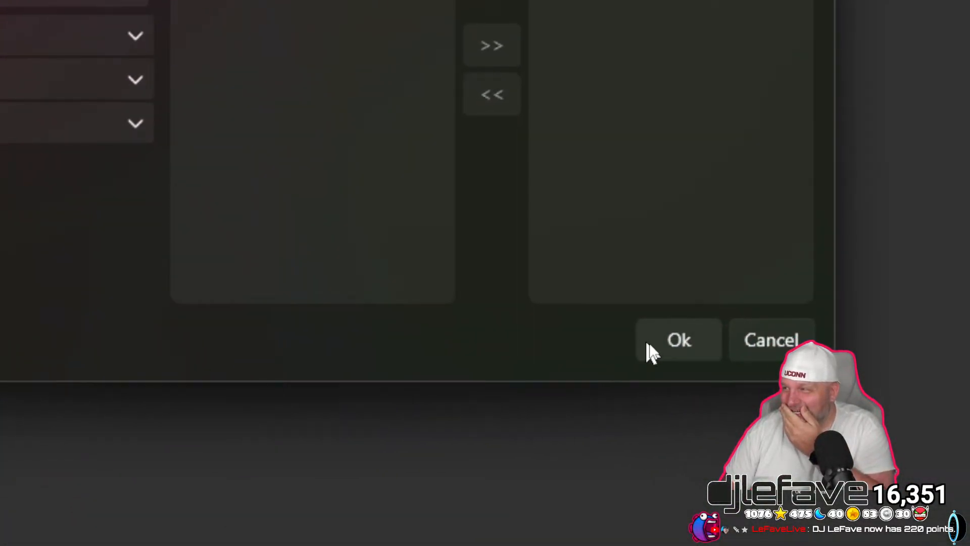
{"action": "left_click", "coordinate": [652, 347]}
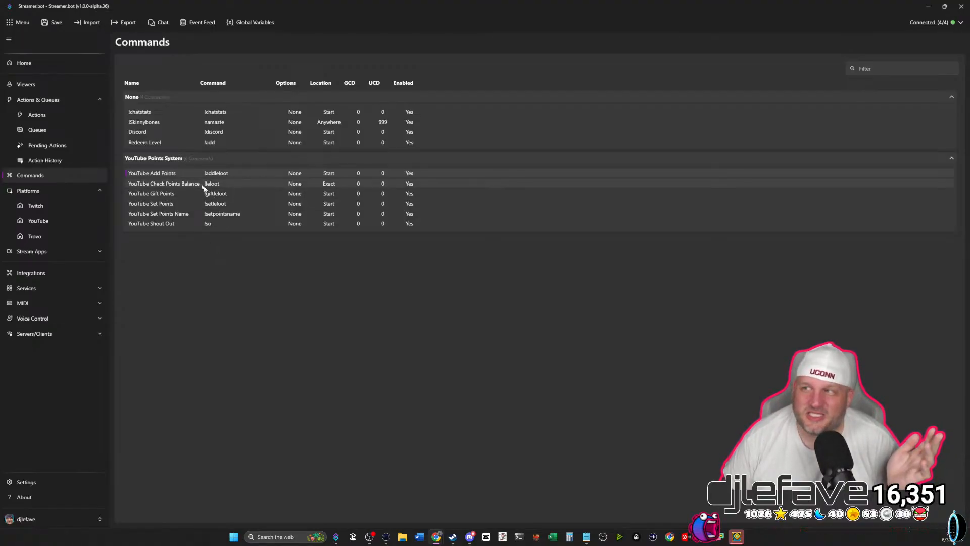
In the First Words action's YouTube welcome message, replace !%pointsName% with !leloot and keep the edit.
{"action": "left_click", "coordinate": [49, 117]}
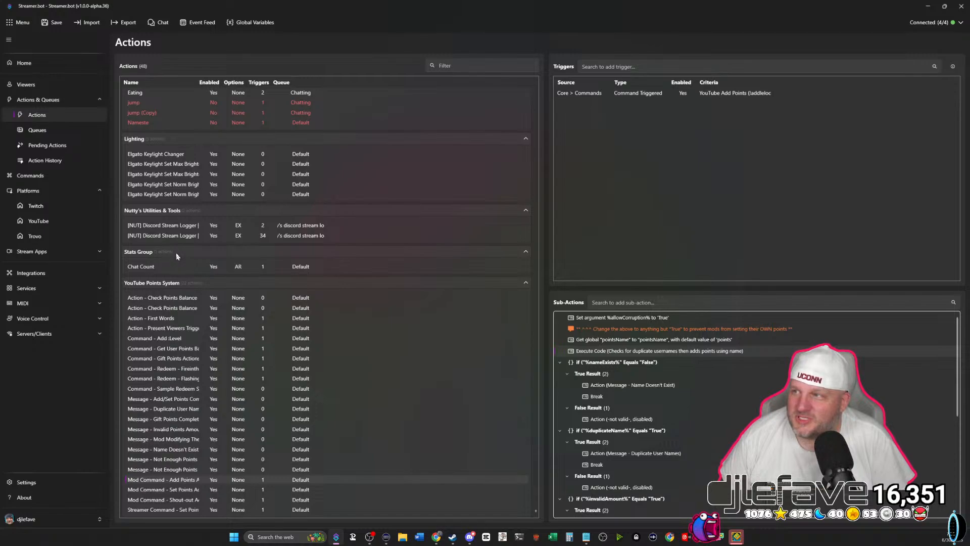
{"action": "scroll", "coordinate": [176, 253], "scroll_direction": "up", "scroll_amount": 5}
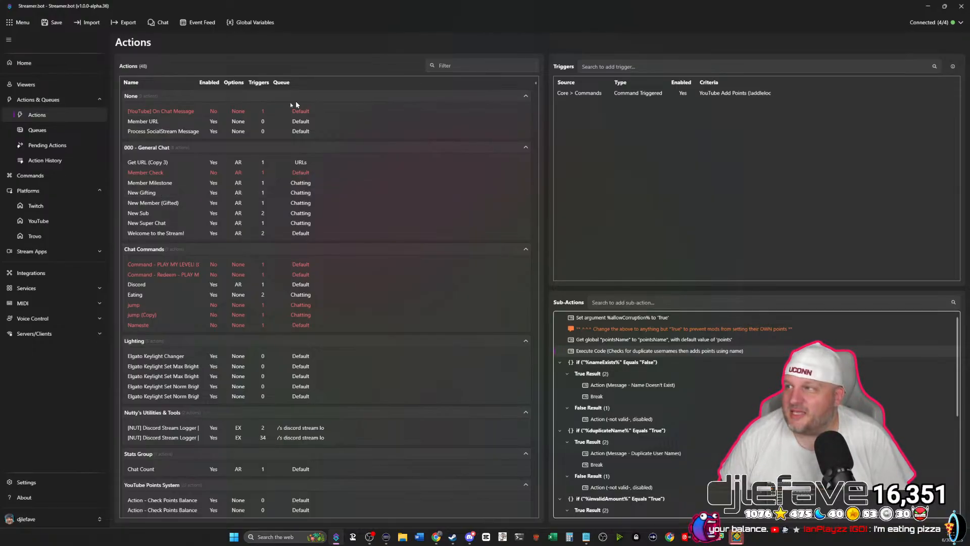
{"action": "scroll", "coordinate": [248, 352], "scroll_direction": "down", "scroll_amount": 5}
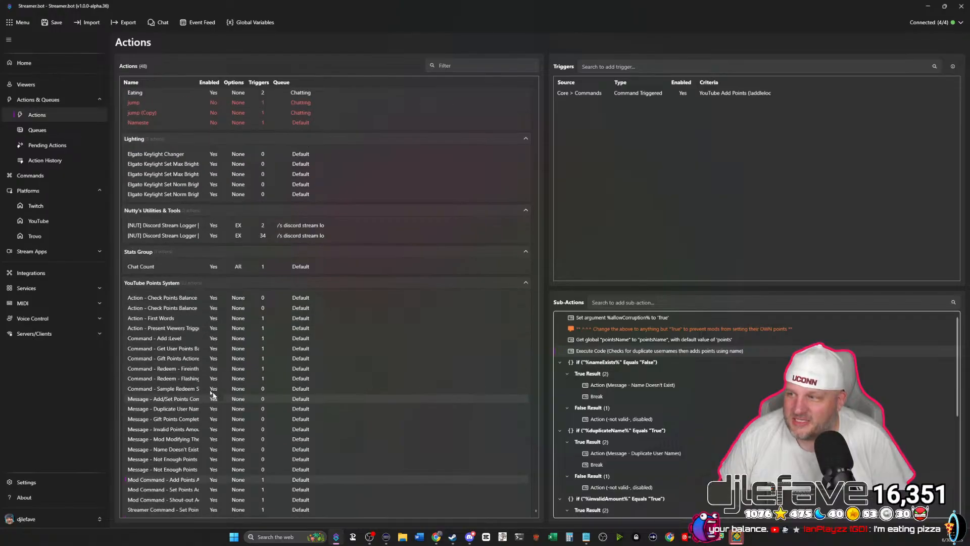
{"action": "left_click", "coordinate": [176, 319]}
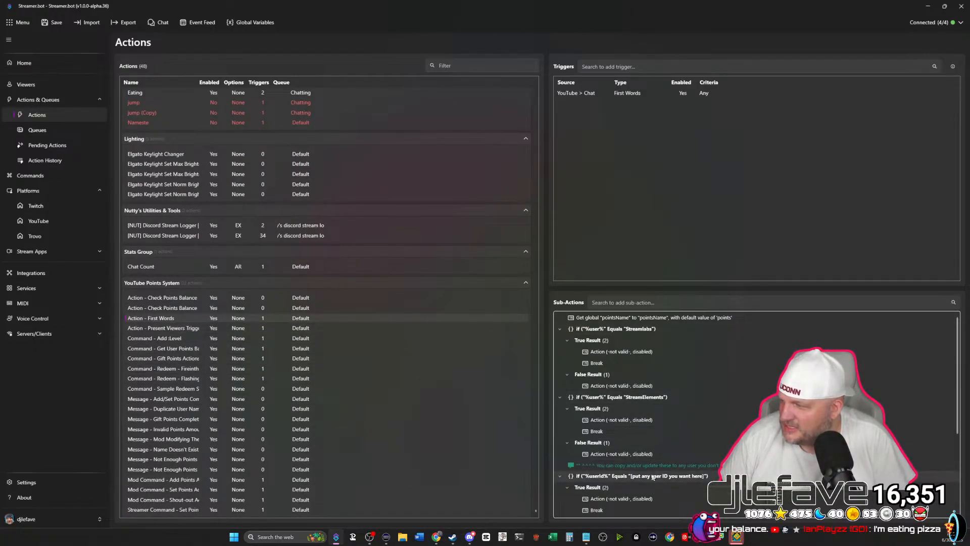
{"action": "scroll", "coordinate": [653, 477], "scroll_direction": "down", "scroll_amount": 3}
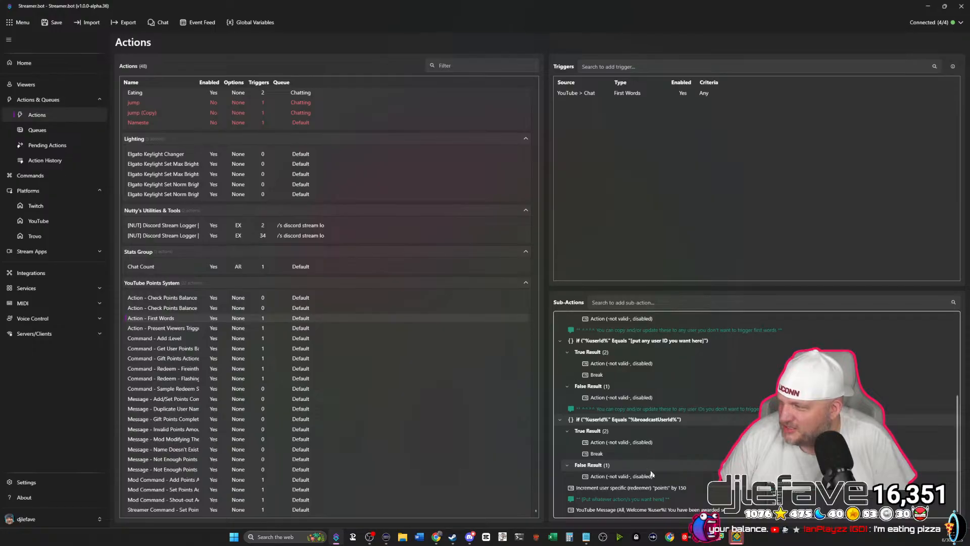
{"action": "double_click", "coordinate": [641, 510]}
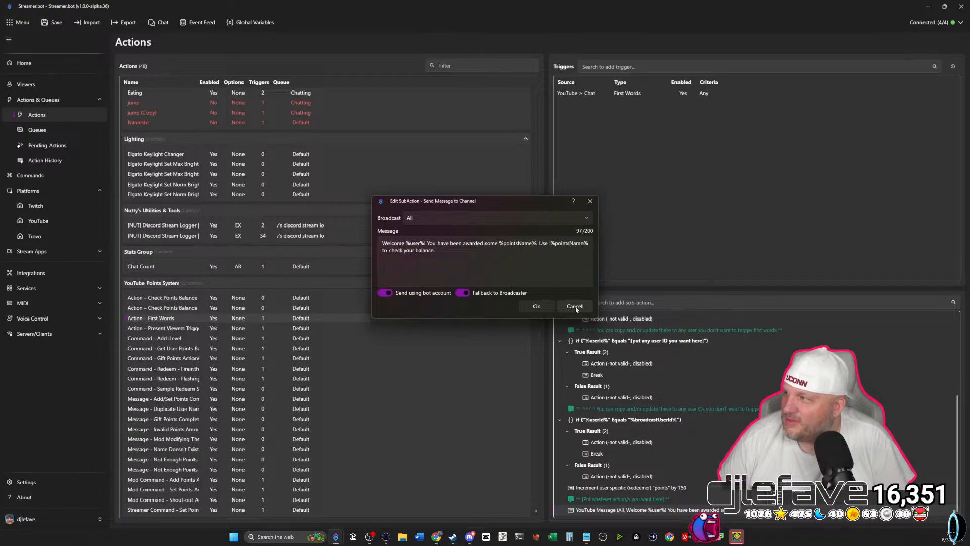
{"action": "left_click_drag", "start_coordinate": [550, 243], "coordinate": [565, 243]}
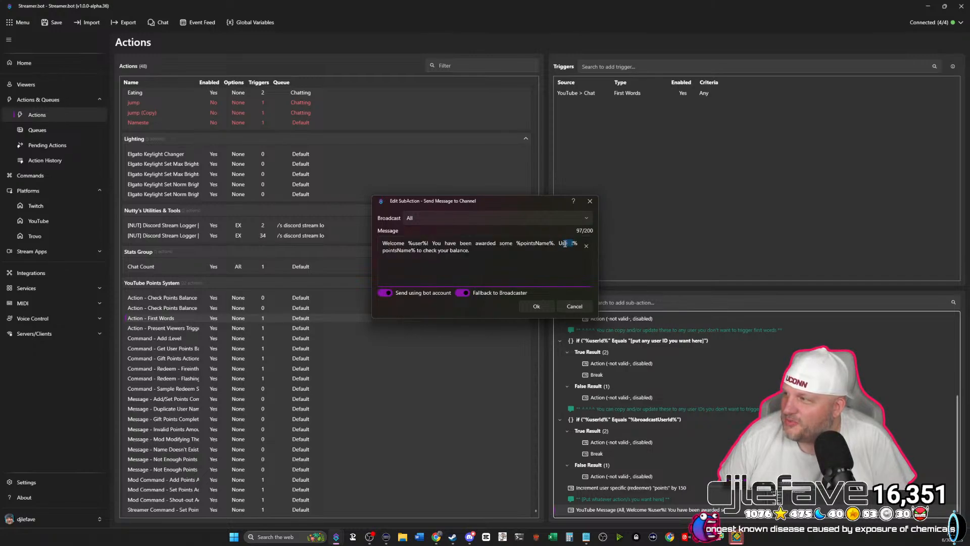
{"action": "left_click", "coordinate": [556, 243]}
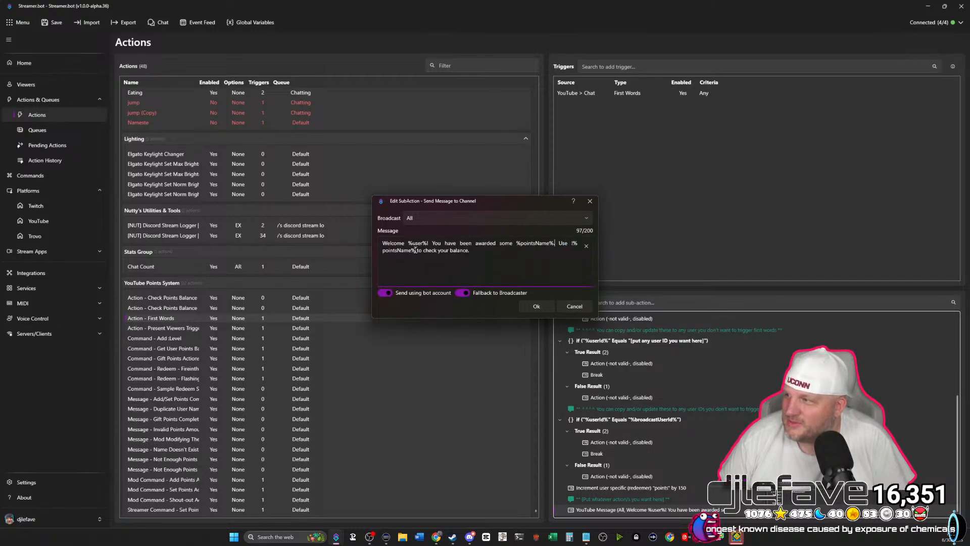
{"action": "left_click_drag", "start_coordinate": [415, 250], "coordinate": [574, 242]}
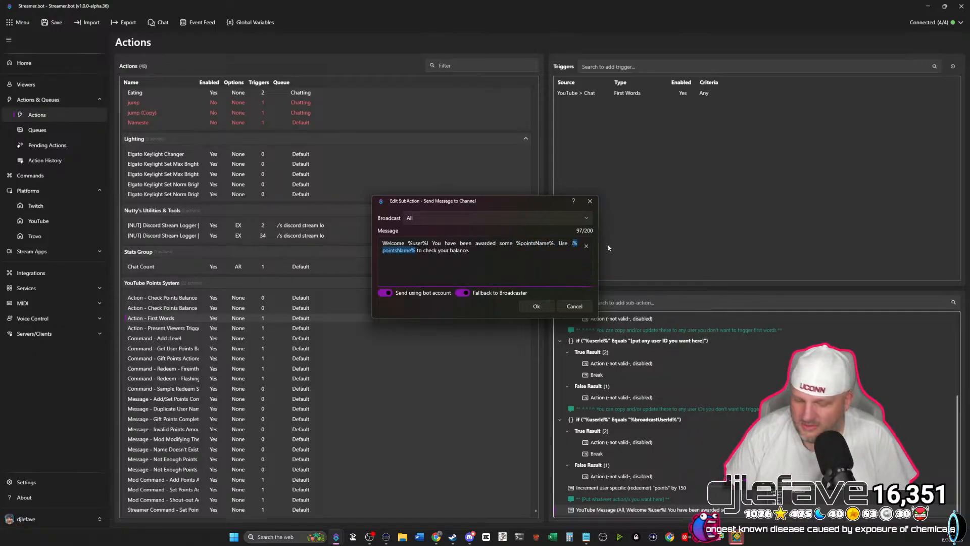
{"action": "type", "text": "leloot"}
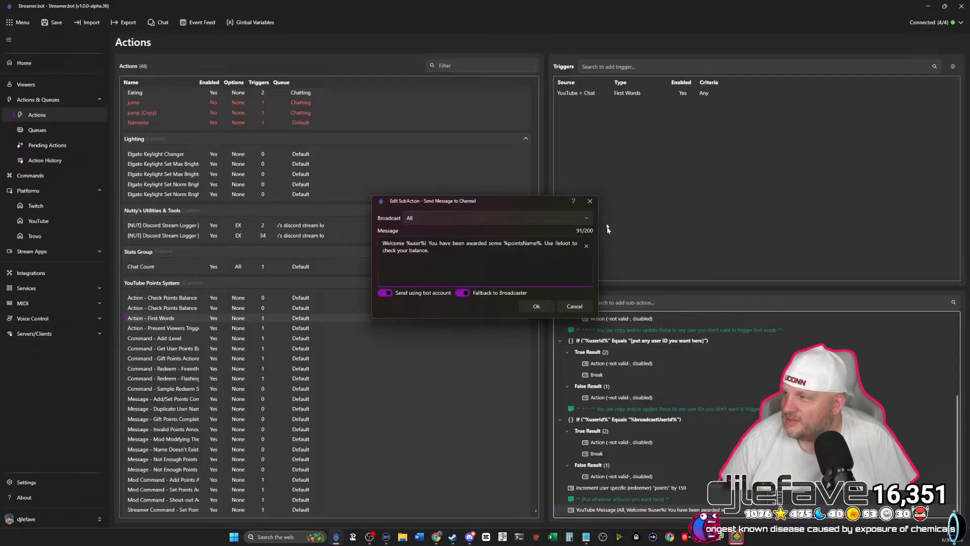
{"action": "left_click", "coordinate": [541, 306]}
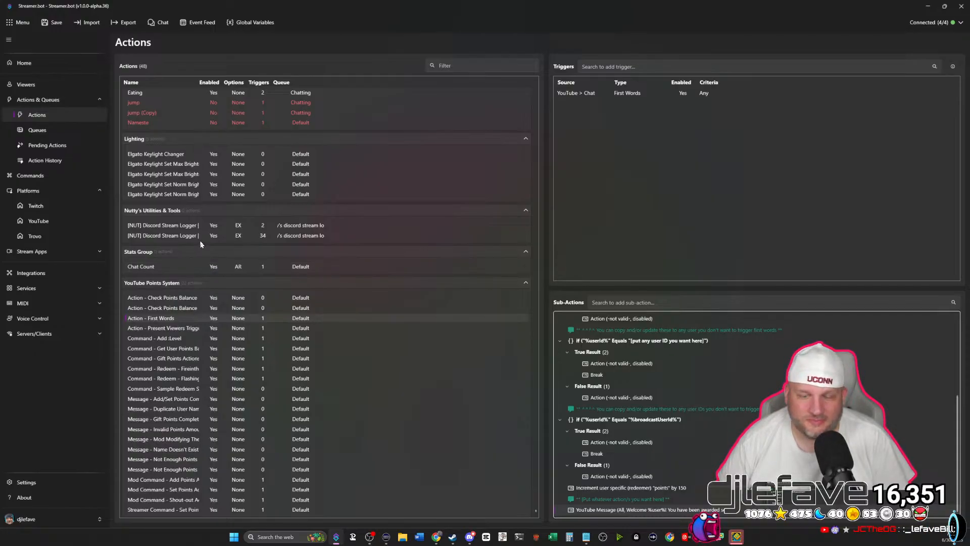
Start a new command named Test with the chat command text !testee.
{"action": "scroll", "coordinate": [171, 137], "scroll_direction": "up", "scroll_amount": 3}
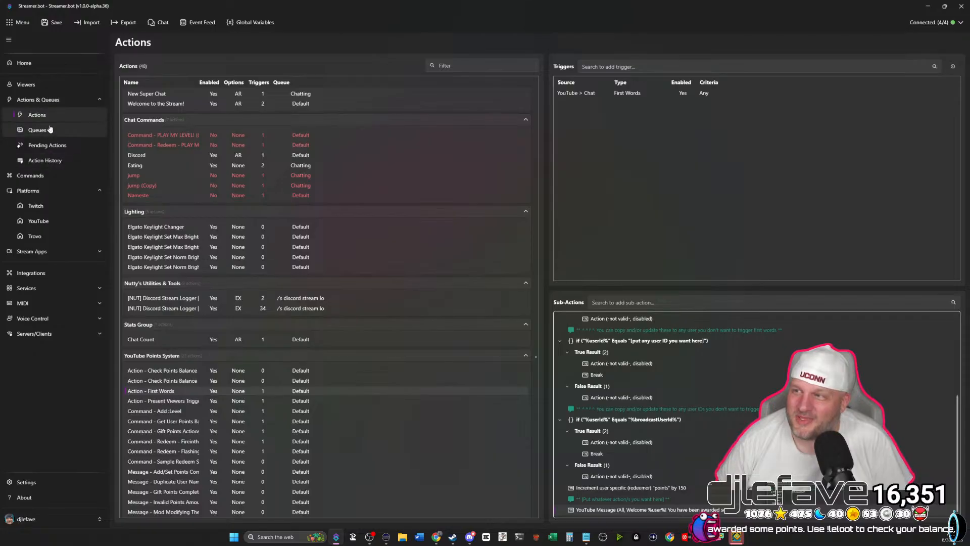
{"action": "left_click", "coordinate": [50, 175]}
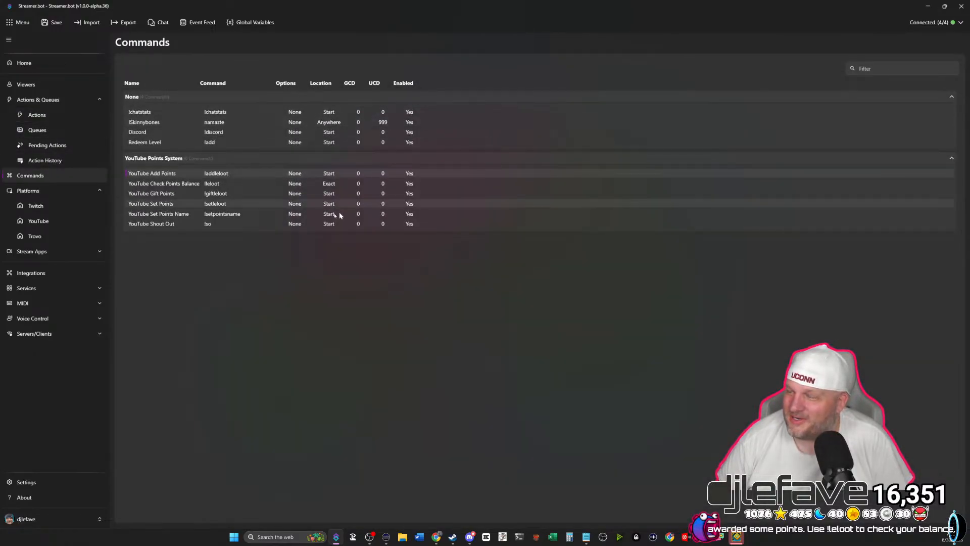
{"action": "right_click", "coordinate": [211, 266]}
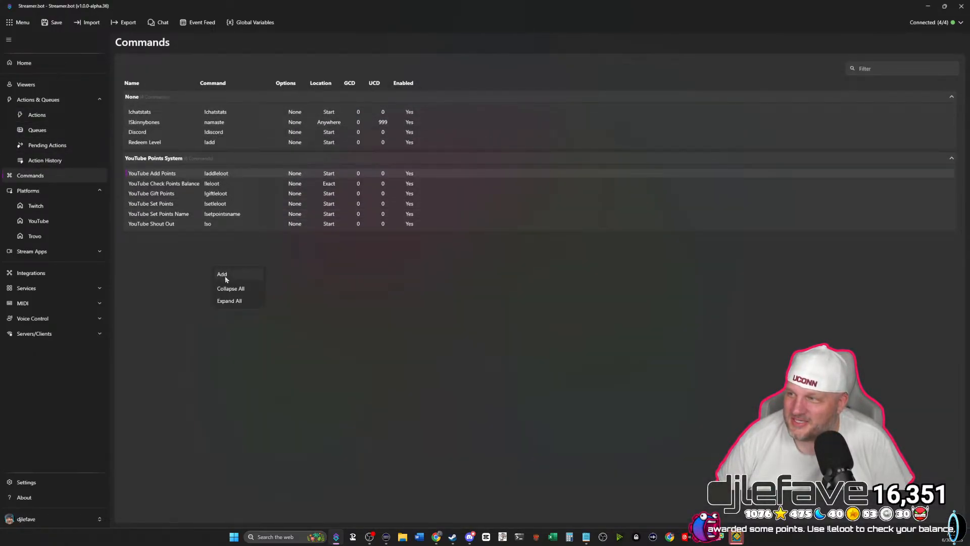
{"action": "left_click", "coordinate": [226, 276]}
{"action": "left_click", "coordinate": [364, 174]}
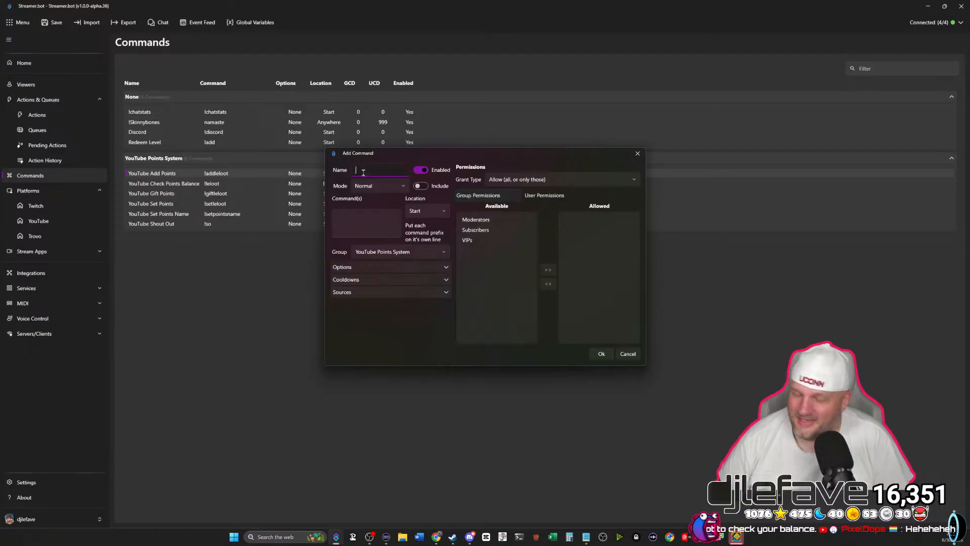
{"action": "type", "text": "Test"}
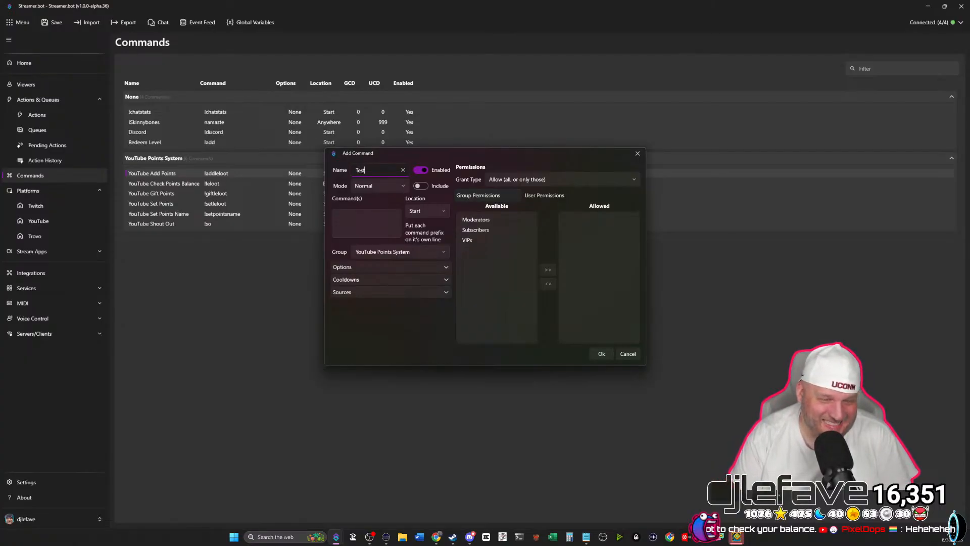
{"action": "left_click", "coordinate": [374, 223]}
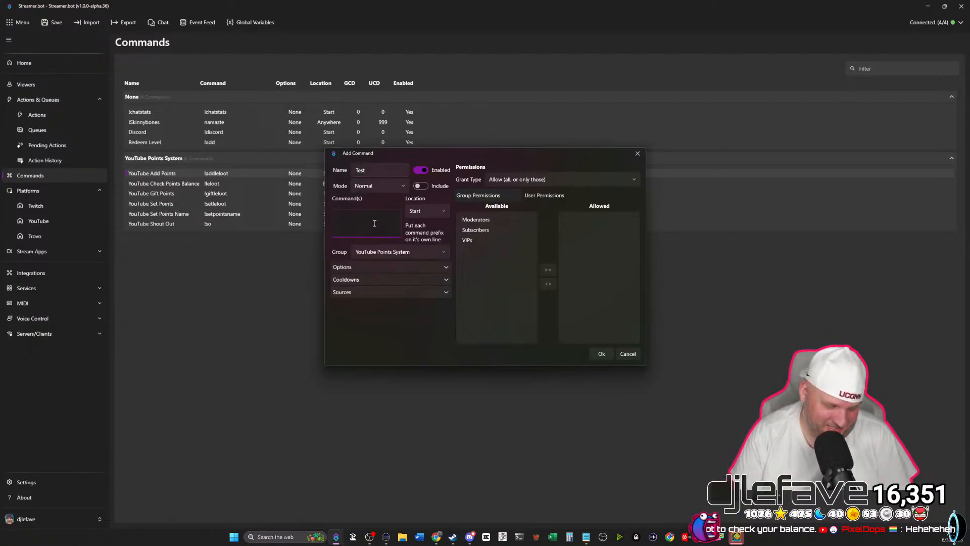
{"action": "type", "text": "!test"}
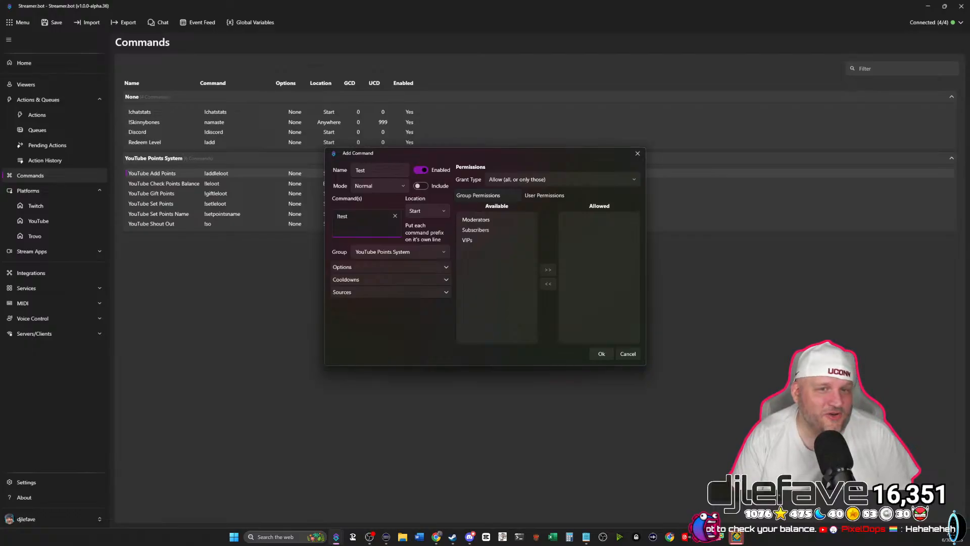
{"action": "type", "text": "ee"}
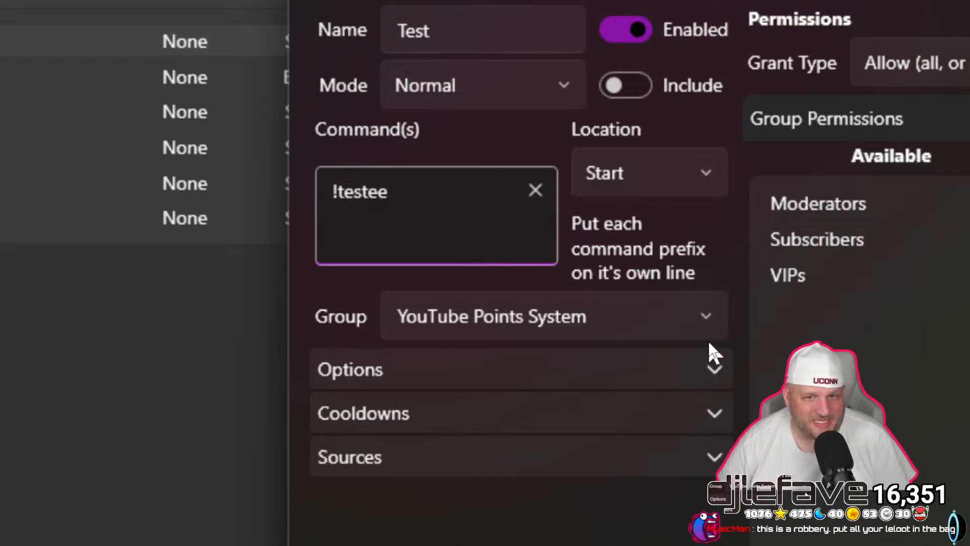
Check the available groups for the Test command, keeping YouTube Points System.
{"action": "left_click", "coordinate": [702, 329]}
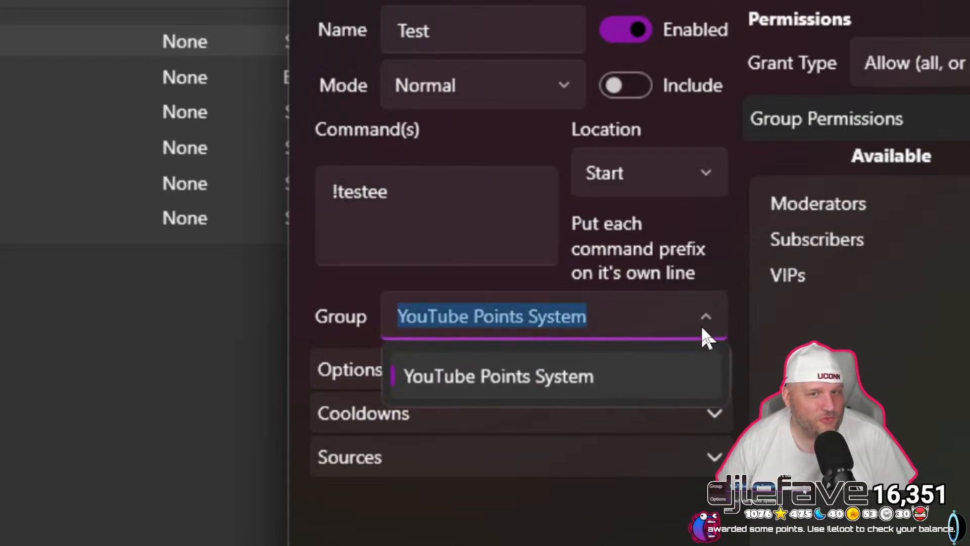
{"action": "left_click", "coordinate": [703, 329]}
{"action": "left_click", "coordinate": [705, 334]}
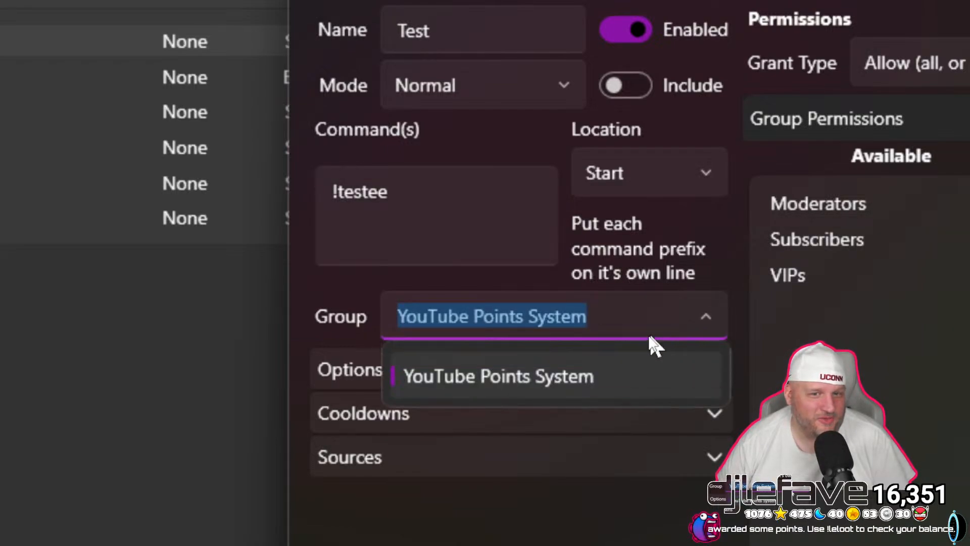
{"action": "left_click", "coordinate": [645, 320]}
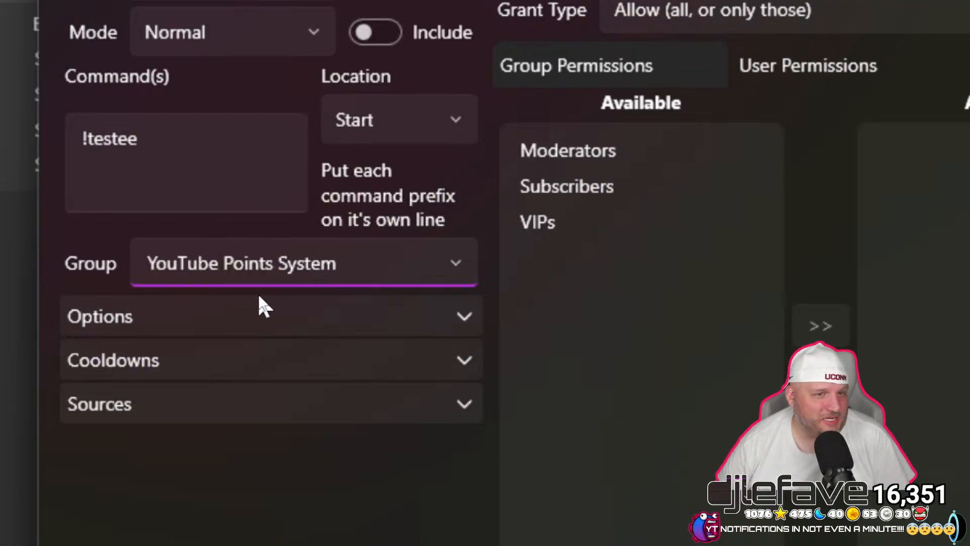
Review the Test command's options, enable YouTube Message as its source, and create the command.
{"action": "left_click", "coordinate": [454, 313]}
{"action": "left_click", "coordinate": [493, 251]}
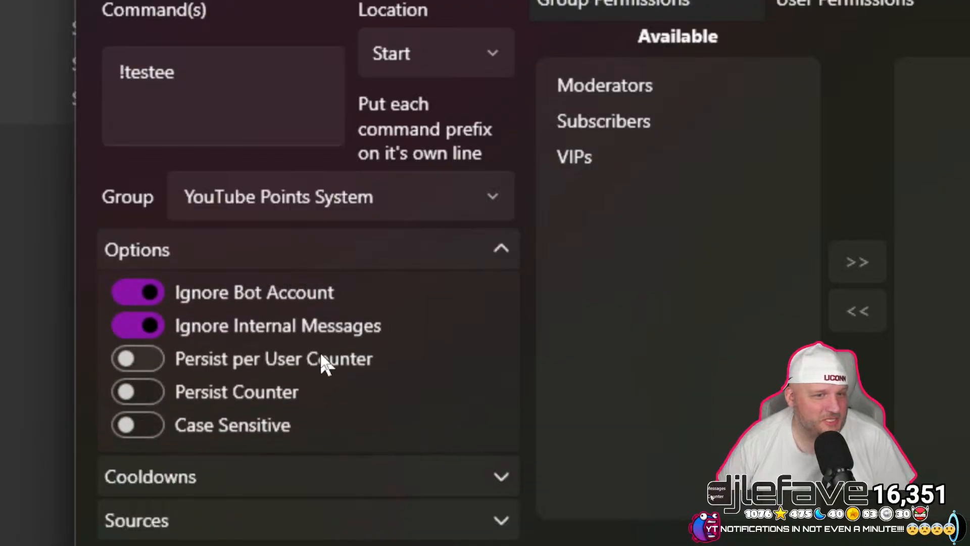
{"action": "left_click", "coordinate": [494, 291]}
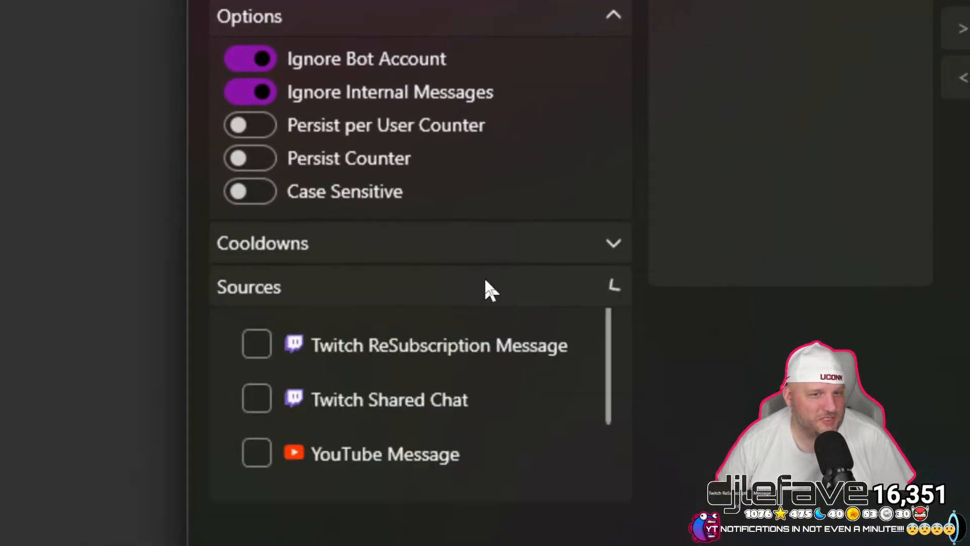
{"action": "left_click", "coordinate": [299, 249]}
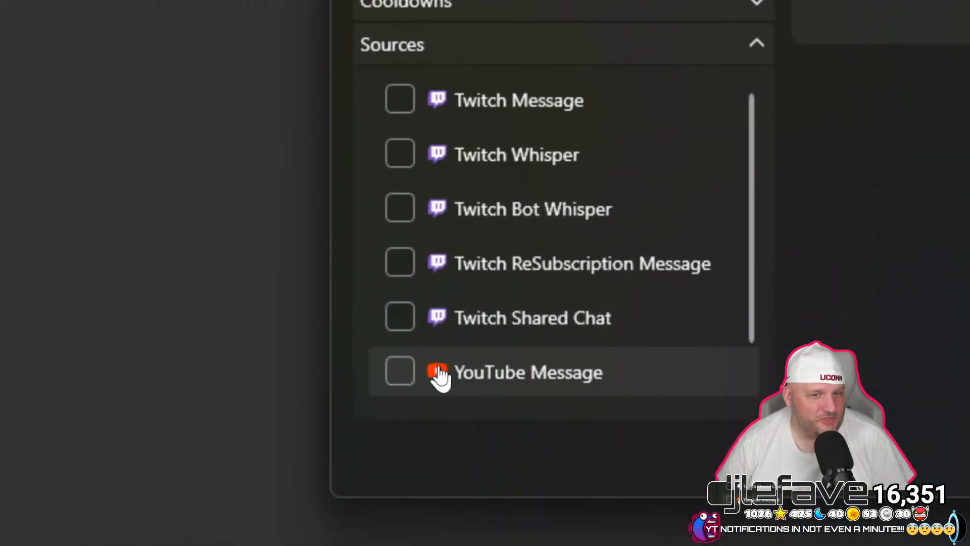
{"action": "left_click", "coordinate": [310, 523]}
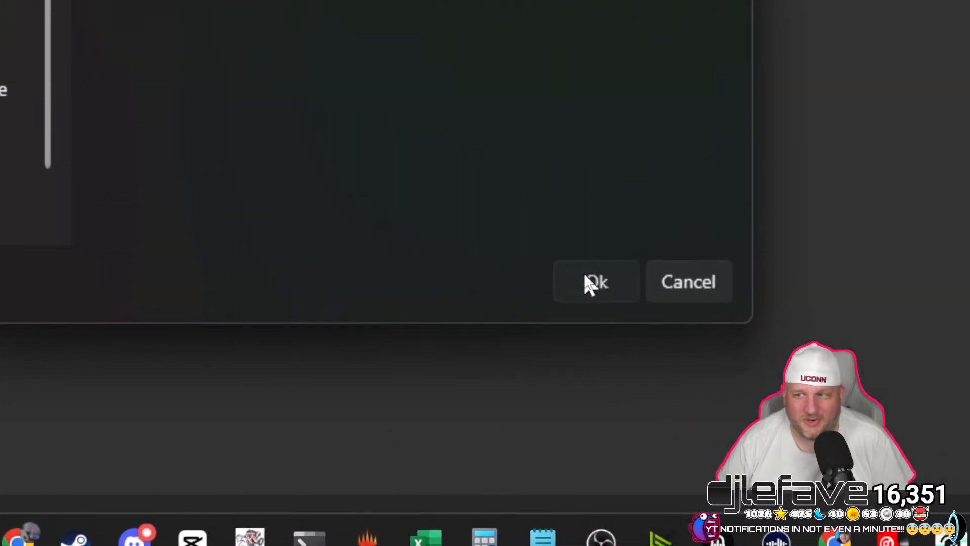
{"action": "left_click", "coordinate": [685, 281]}
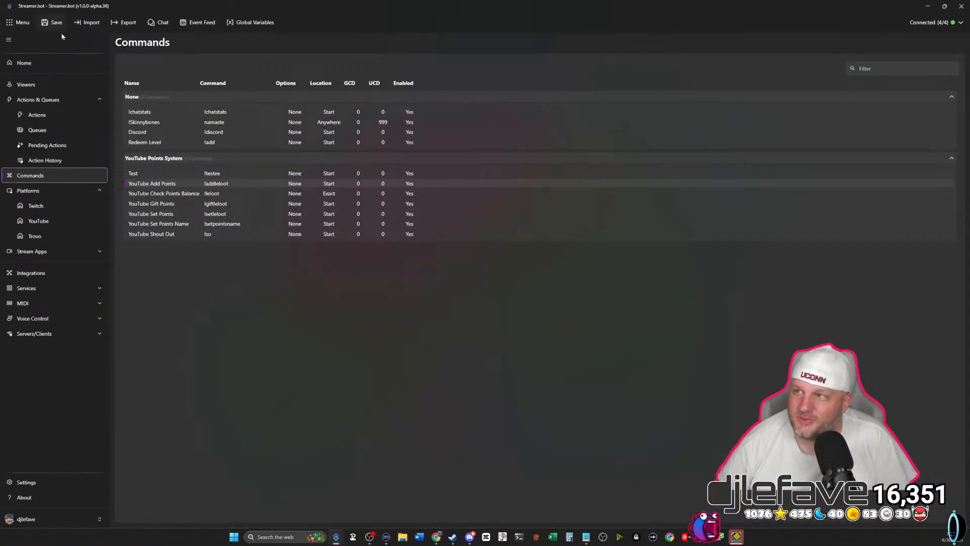
Create an enabled action named TEstee in the Chat Commands group with the Default queue.
{"action": "left_click", "coordinate": [35, 115]}
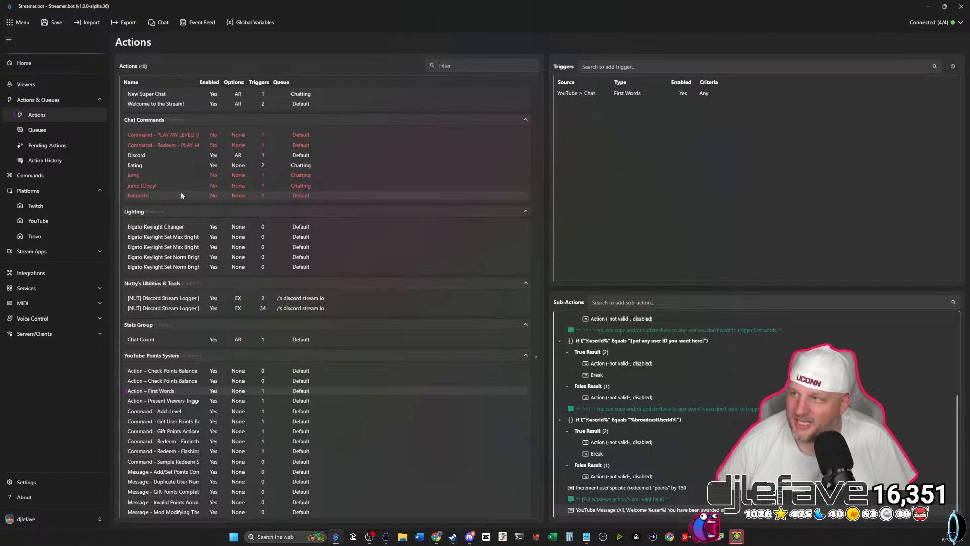
{"action": "right_click", "coordinate": [166, 165]}
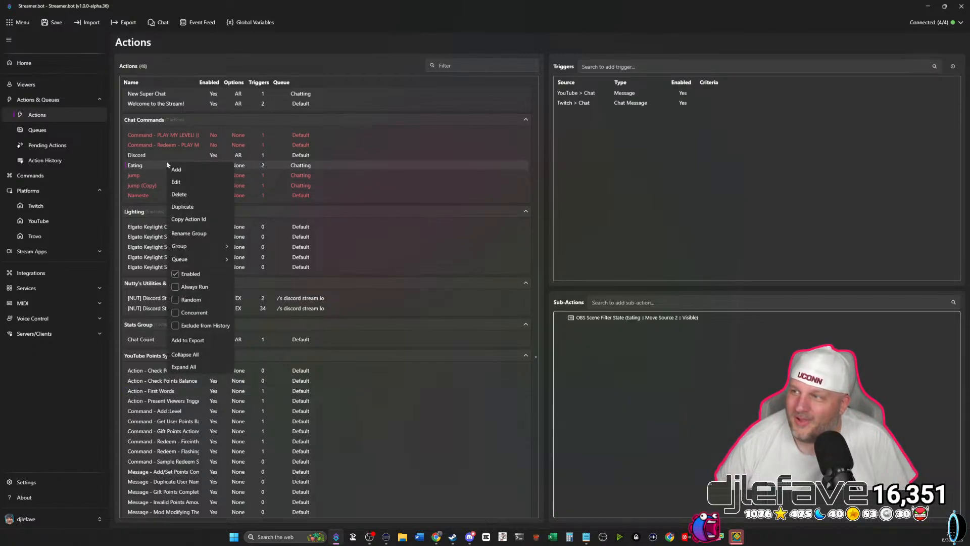
{"action": "left_click", "coordinate": [176, 170]}
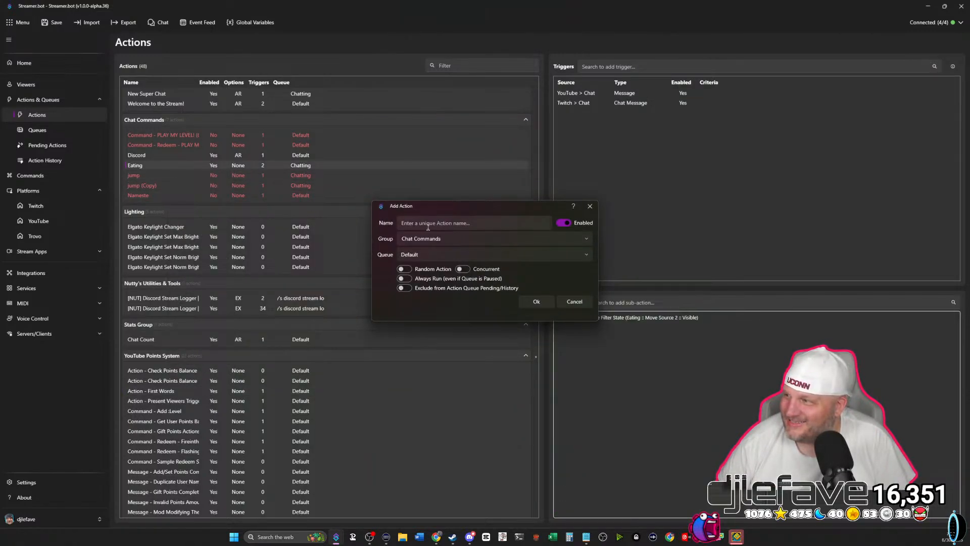
{"action": "left_click", "coordinate": [515, 223]}
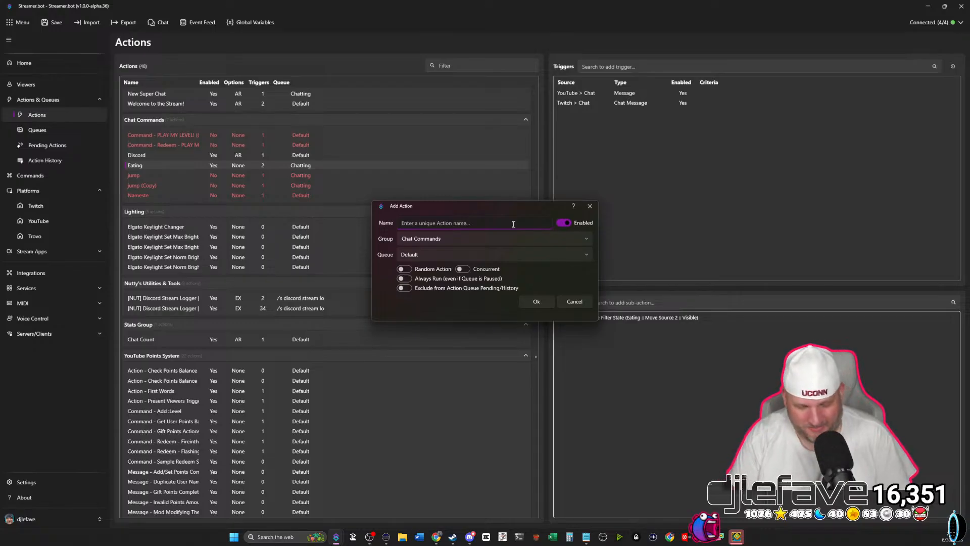
{"action": "type", "text": "TEstee"}
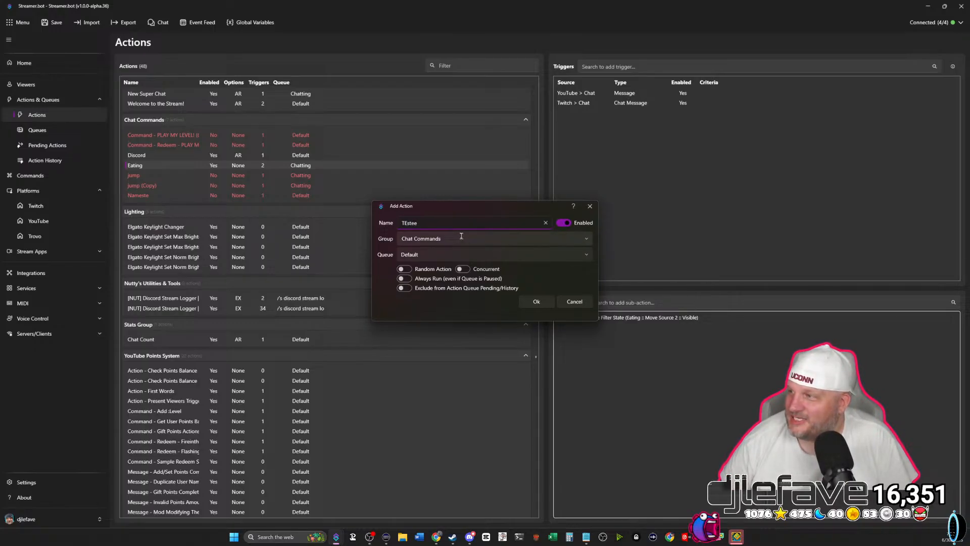
{"action": "left_click", "coordinate": [536, 302]}
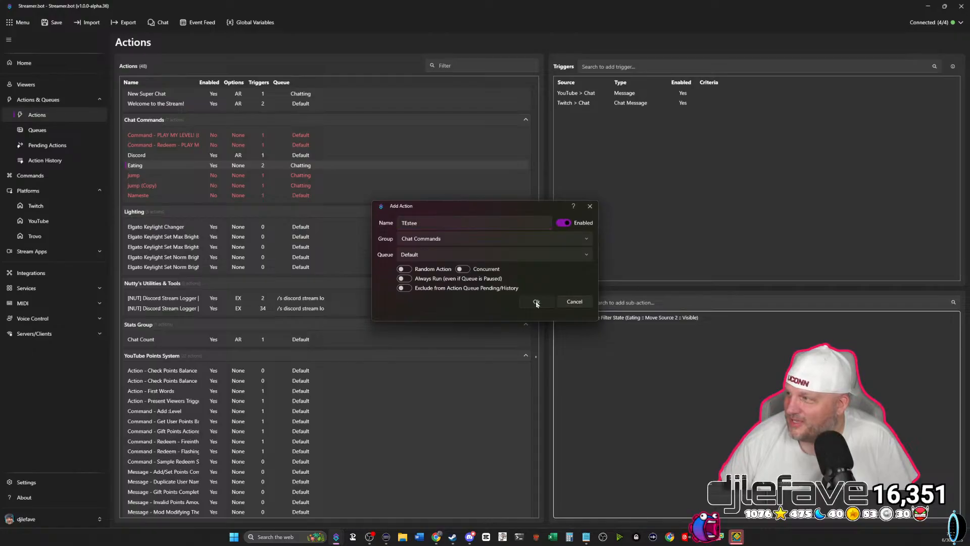
Add a Command Triggered trigger to the TEstee action, using the Test command.
{"action": "right_click", "coordinate": [612, 166]}
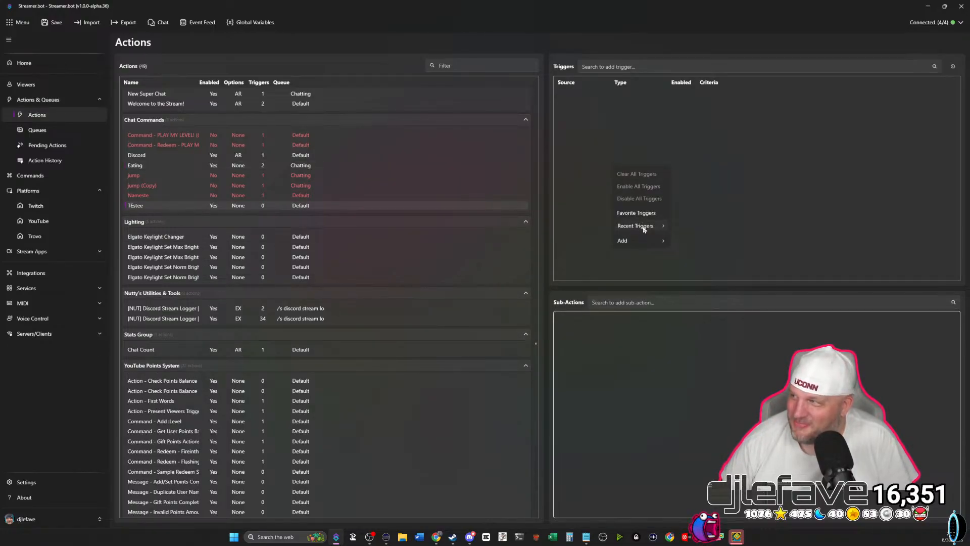
{"action": "mouse_move", "coordinate": [654, 226]}
{"action": "mouse_move", "coordinate": [649, 244]}
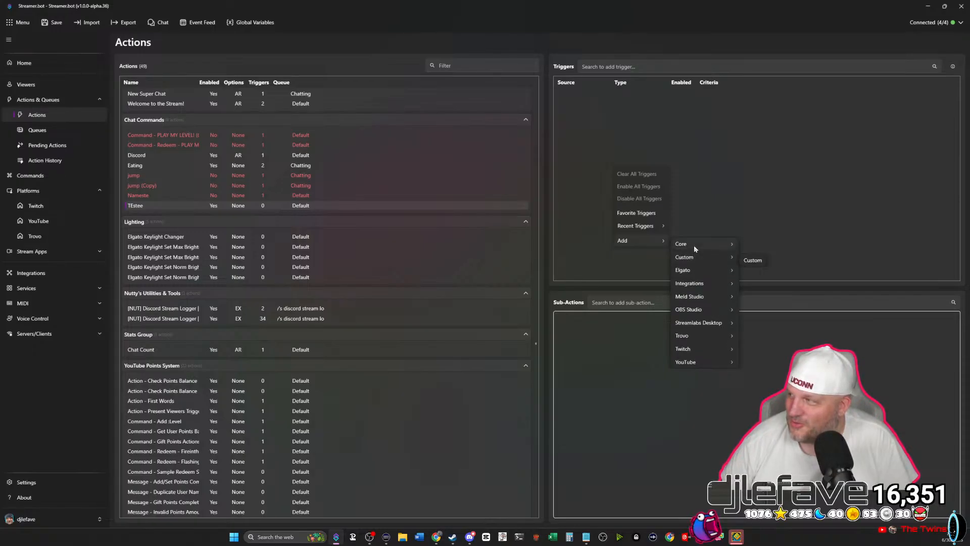
{"action": "mouse_move", "coordinate": [695, 247]}
{"action": "mouse_move", "coordinate": [760, 287]}
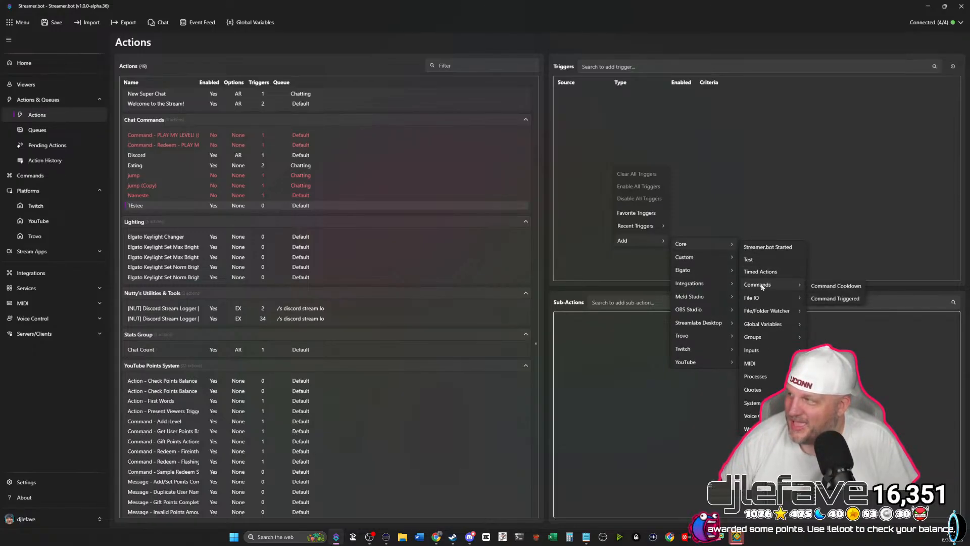
{"action": "left_click", "coordinate": [829, 300]}
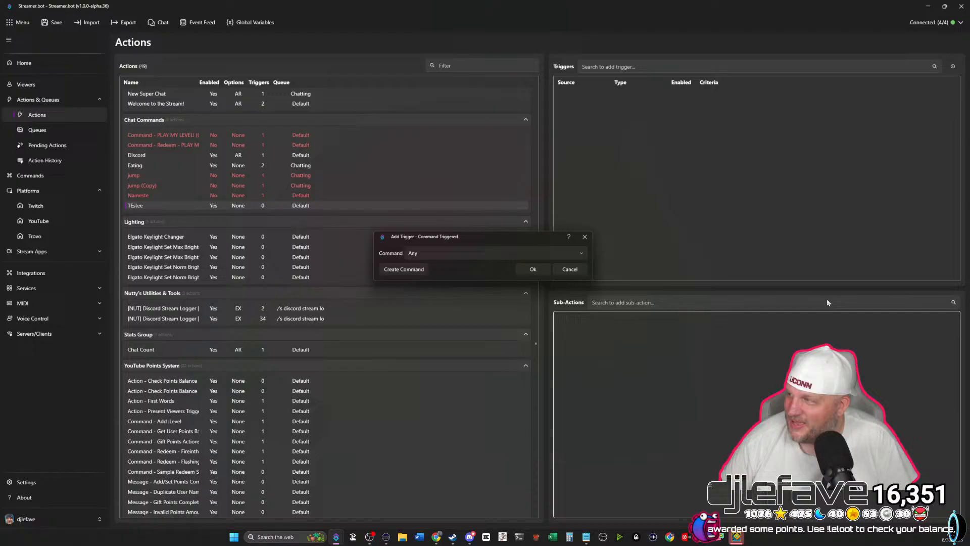
{"action": "left_click", "coordinate": [514, 253]}
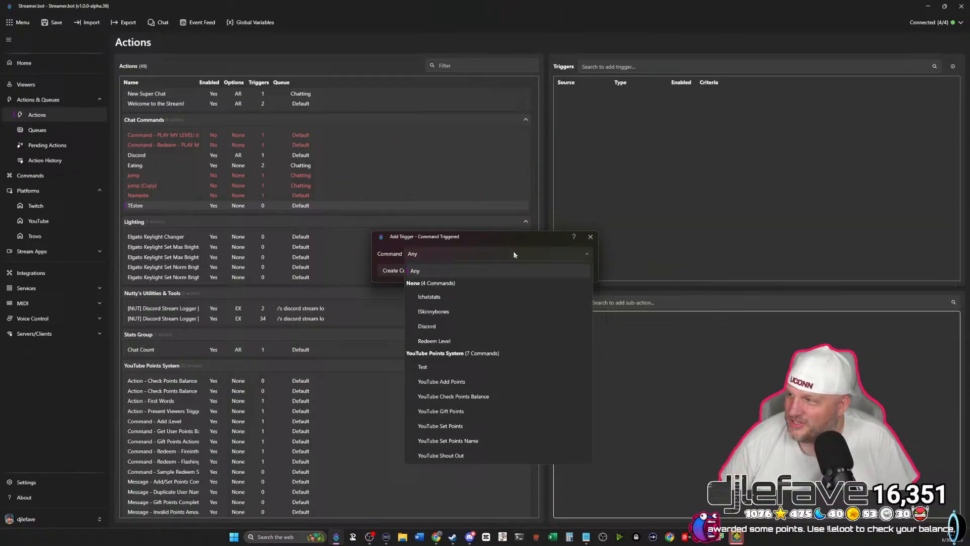
{"action": "left_click", "coordinate": [461, 367]}
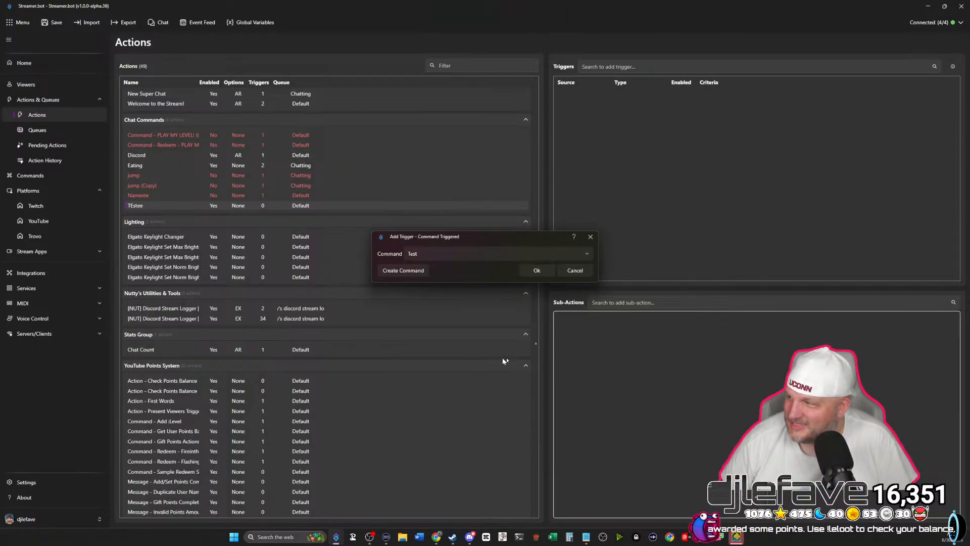
{"action": "left_click", "coordinate": [537, 271]}
{"action": "right_click", "coordinate": [582, 364]}
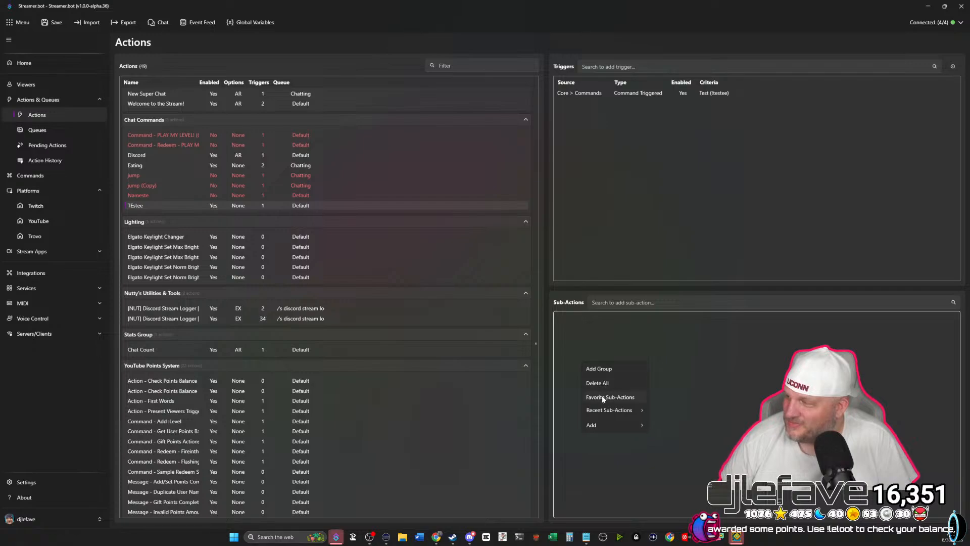
{"action": "mouse_move", "coordinate": [601, 426]}
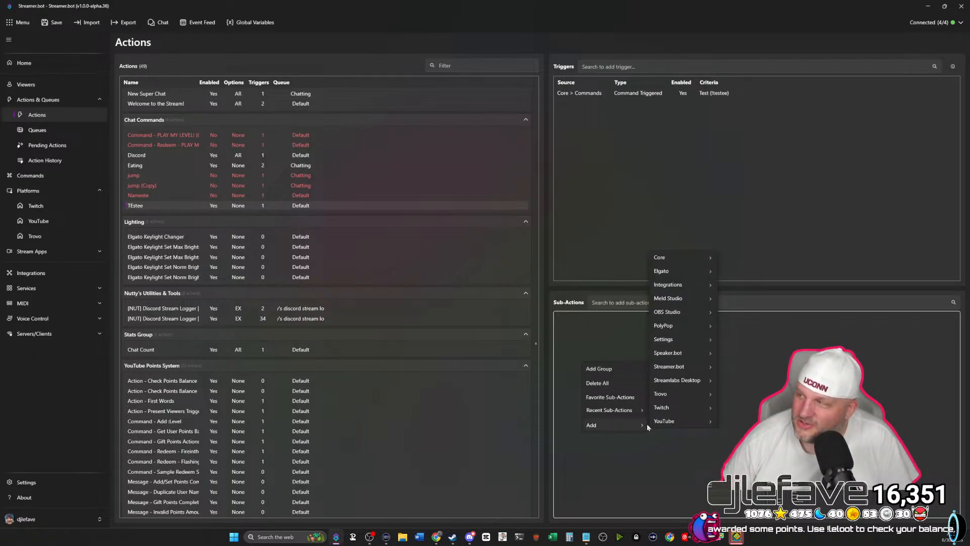
{"action": "left_click", "coordinate": [566, 426]}
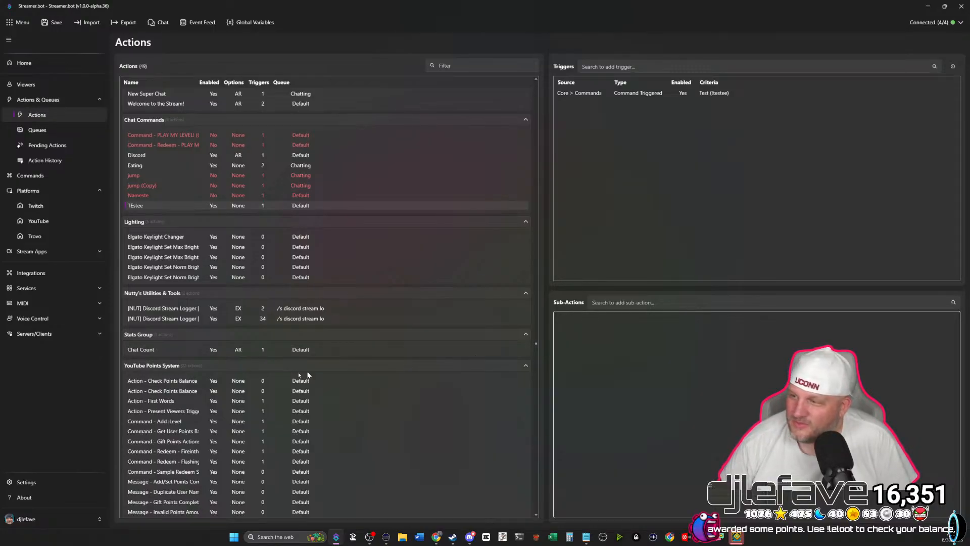
Copy the %user% variable from the YouTube message in the Get User Points Balance command action.
{"action": "left_click", "coordinate": [180, 432]}
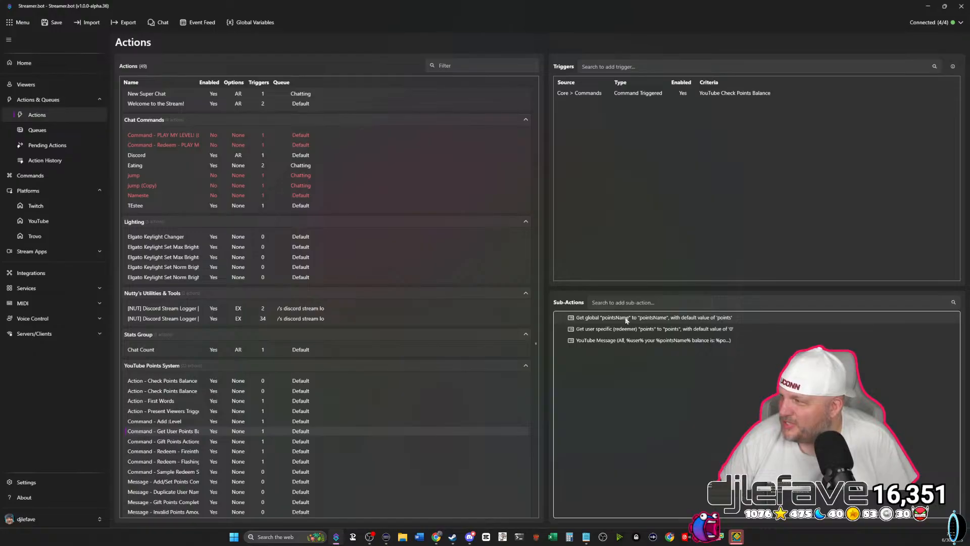
{"action": "double_click", "coordinate": [635, 341]}
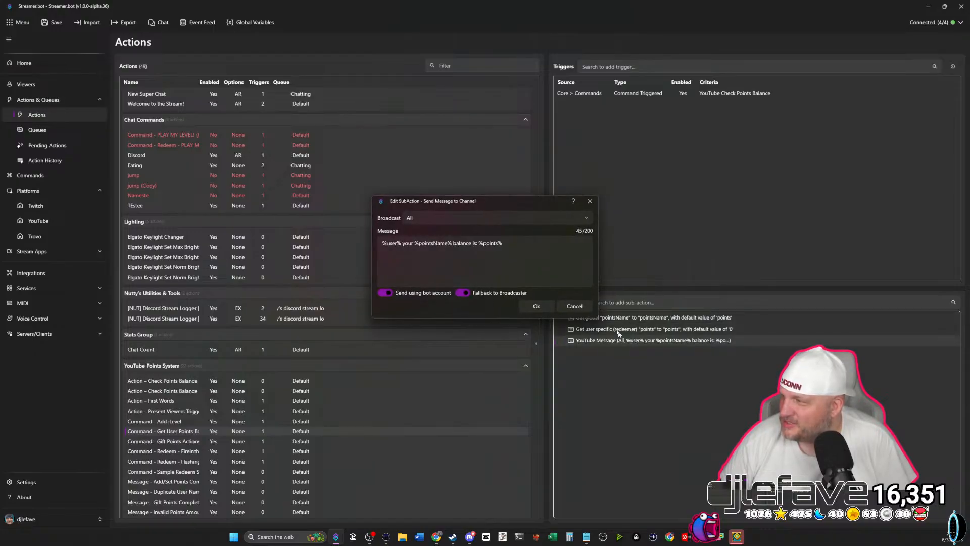
{"action": "double_click", "coordinate": [402, 244]}
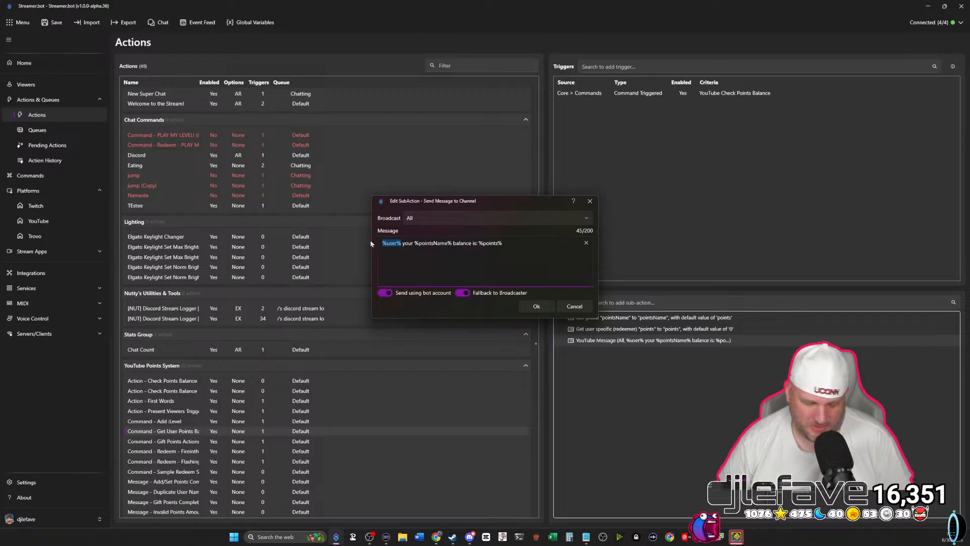
{"action": "left_click", "coordinate": [535, 307]}
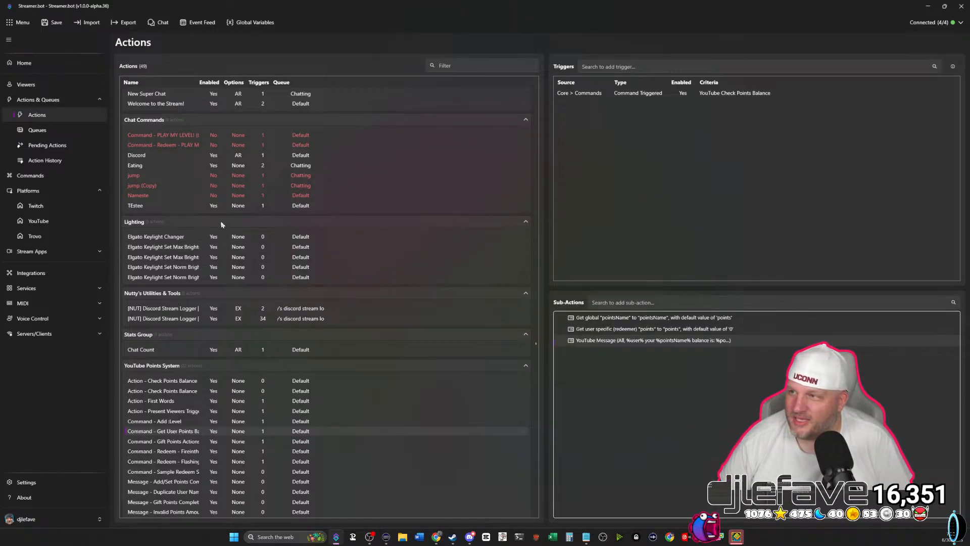
Add a YouTube message sub-action to TEstee, broadcast to All, with the text !addleloot %user% +5.
{"action": "left_click", "coordinate": [184, 205]}
{"action": "right_click", "coordinate": [625, 357]}
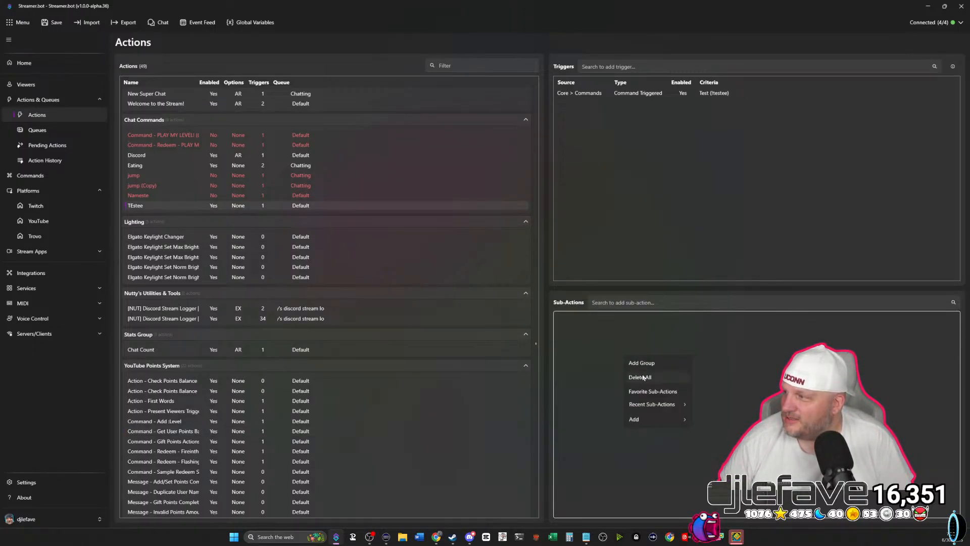
{"action": "mouse_move", "coordinate": [644, 419]}
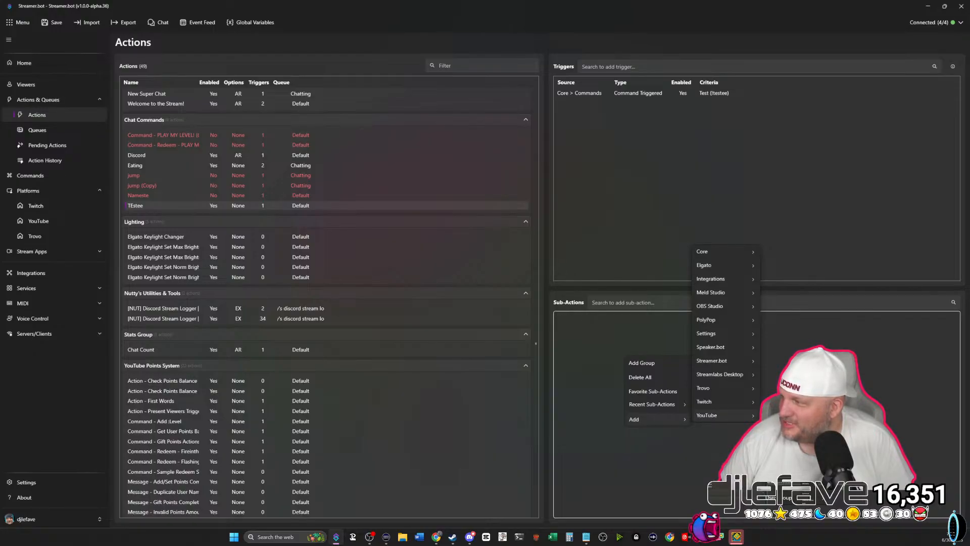
{"action": "left_click", "coordinate": [854, 430]}
{"action": "left_click", "coordinate": [440, 246]}
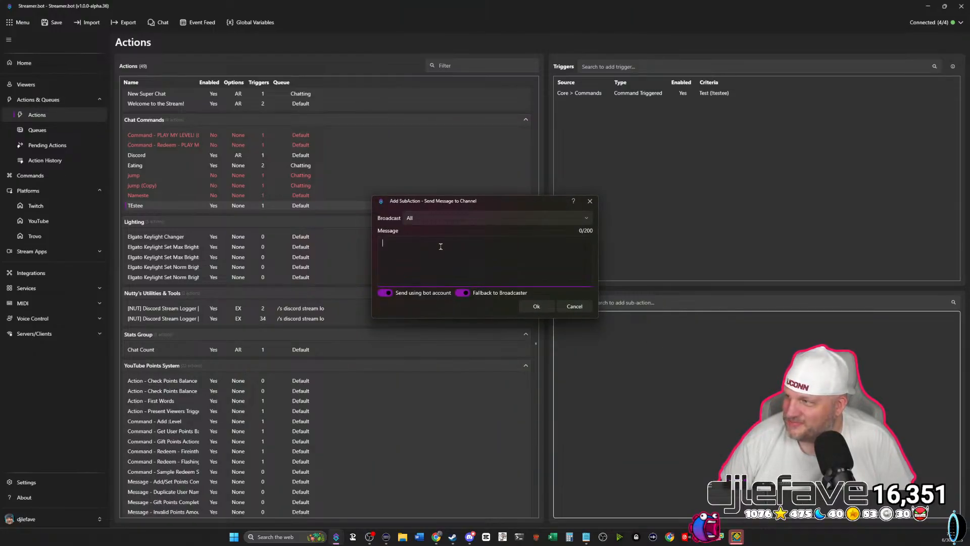
{"action": "type", "text": "la"}
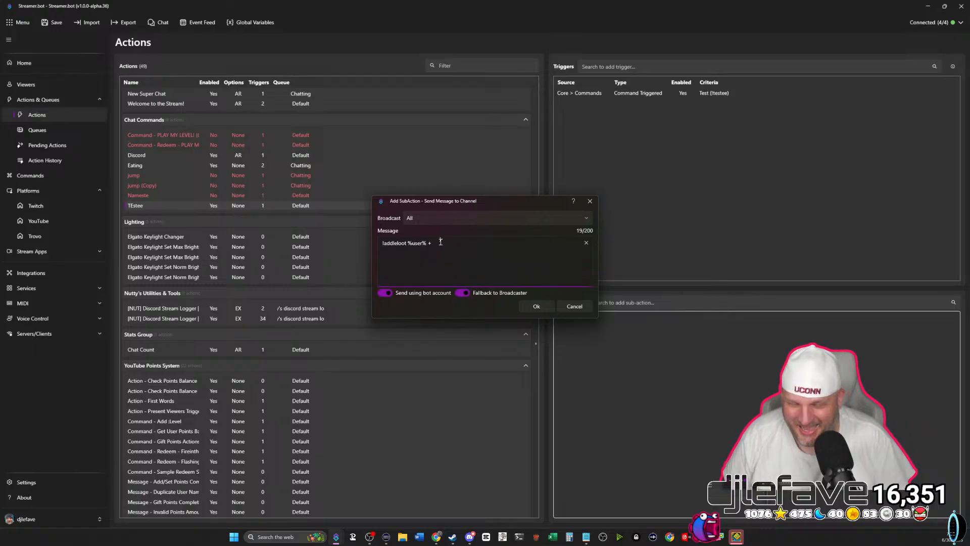
{"action": "type", "text": "5"}
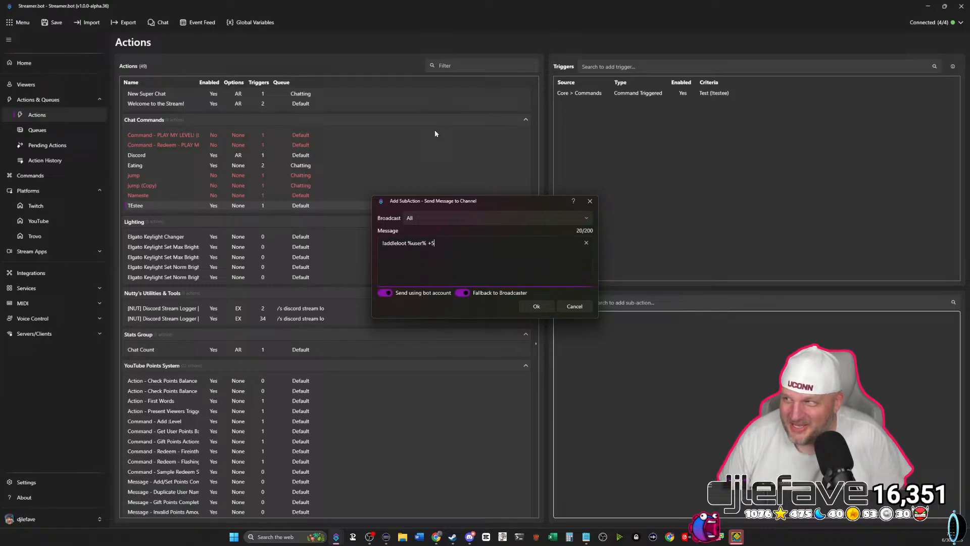
{"action": "left_click", "coordinate": [536, 307]}
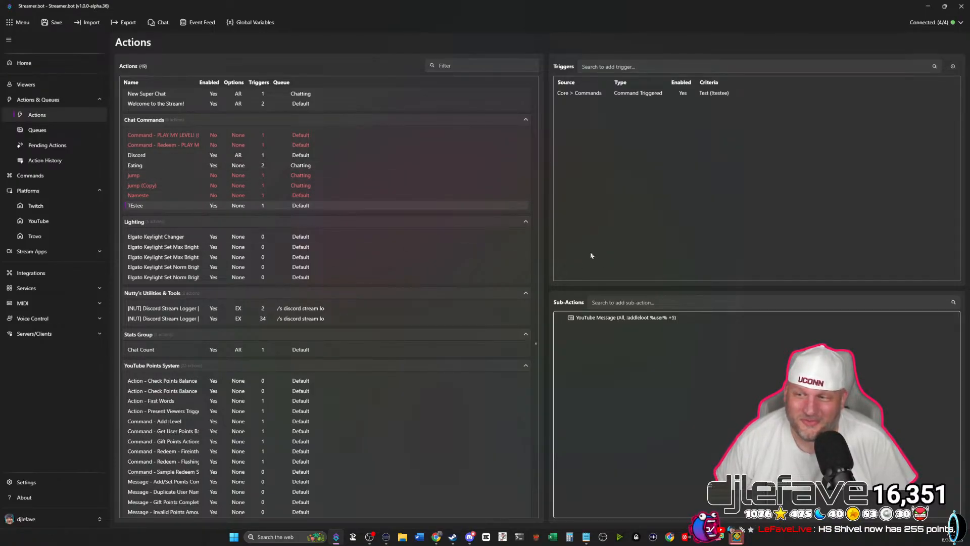
Disable the TEstee action and copy its YouTube message sub-action.
{"action": "right_click", "coordinate": [162, 207]}
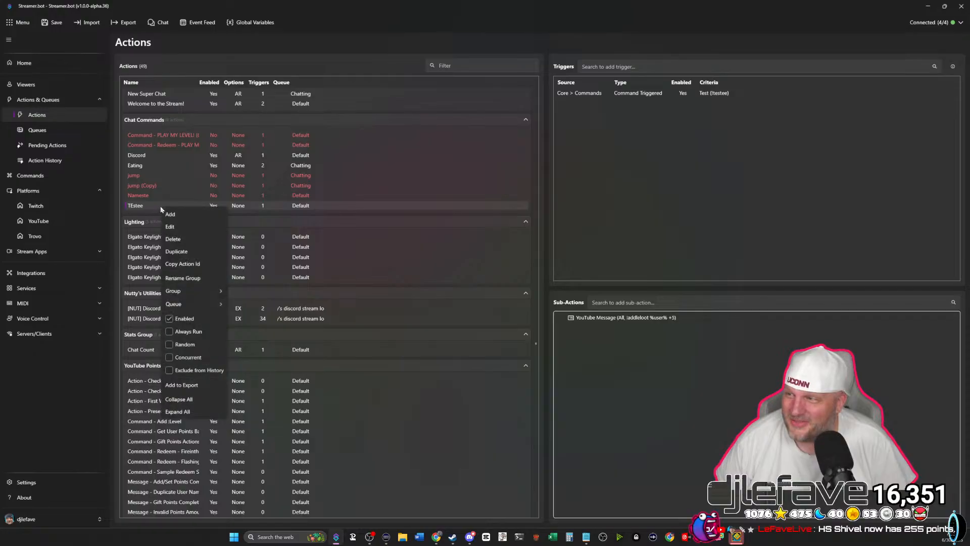
{"action": "left_click", "coordinate": [182, 318]}
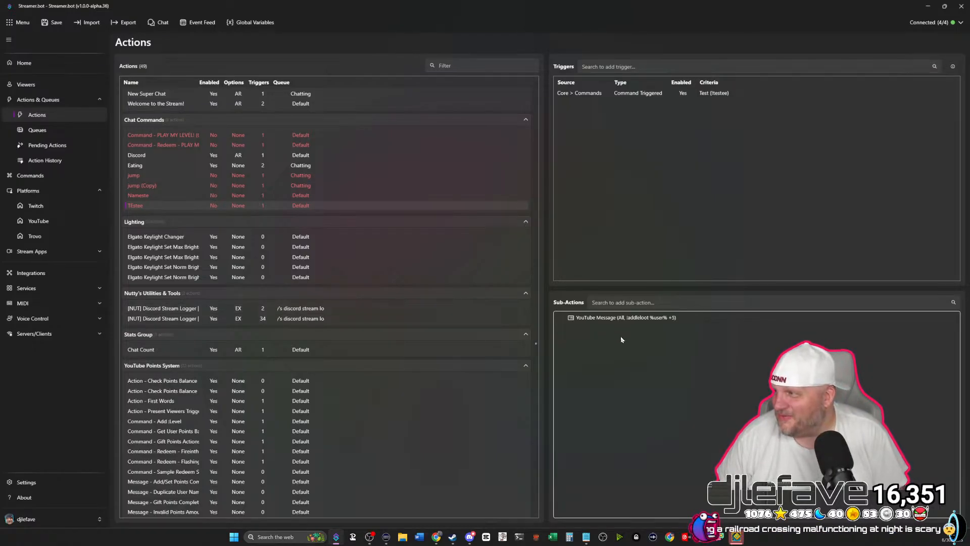
{"action": "left_click", "coordinate": [617, 321]}
{"action": "right_click", "coordinate": [618, 323]}
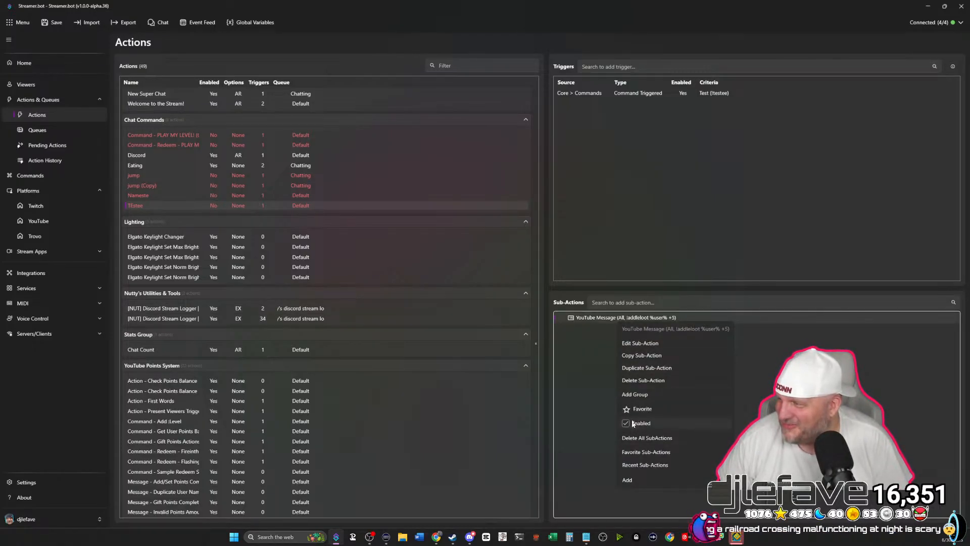
{"action": "left_click", "coordinate": [634, 358]}
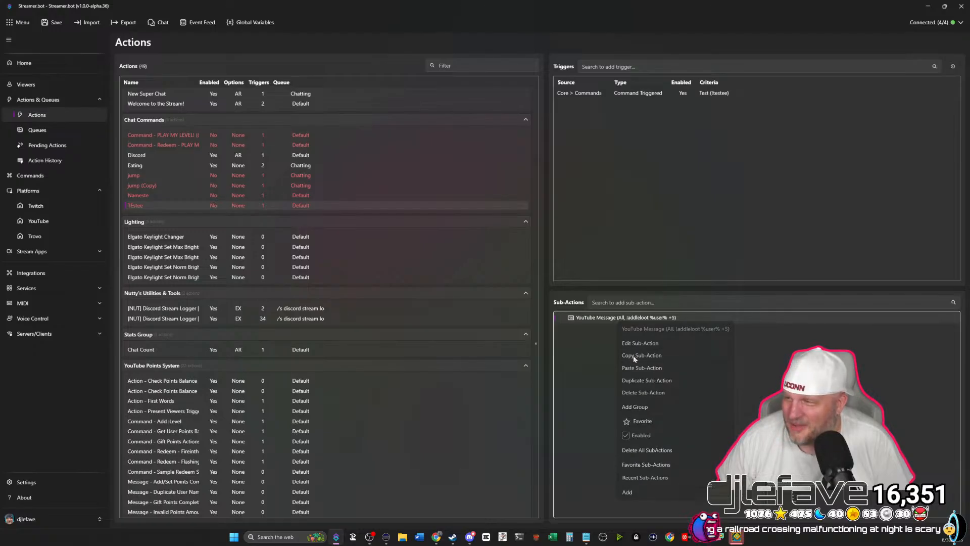
Paste the copied YouTube message sub-action at the end of the New Gifting action's sub-actions.
{"action": "scroll", "coordinate": [154, 204], "scroll_direction": "up", "scroll_amount": 5}
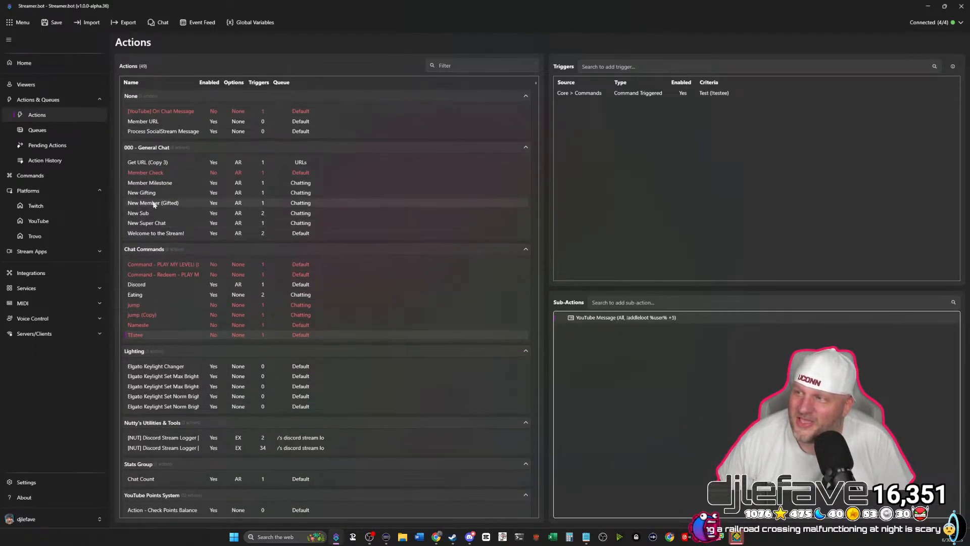
{"action": "left_click", "coordinate": [170, 193]}
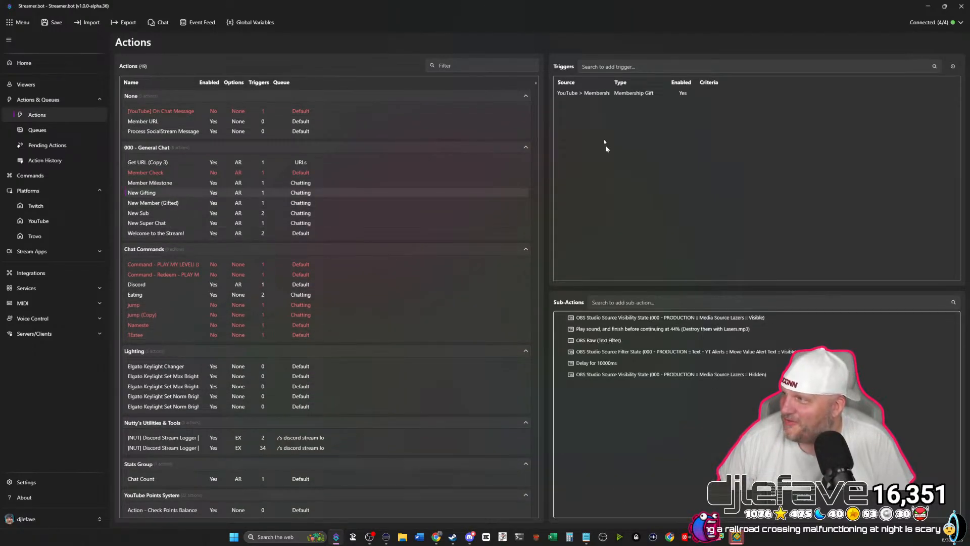
{"action": "right_click", "coordinate": [606, 417]}
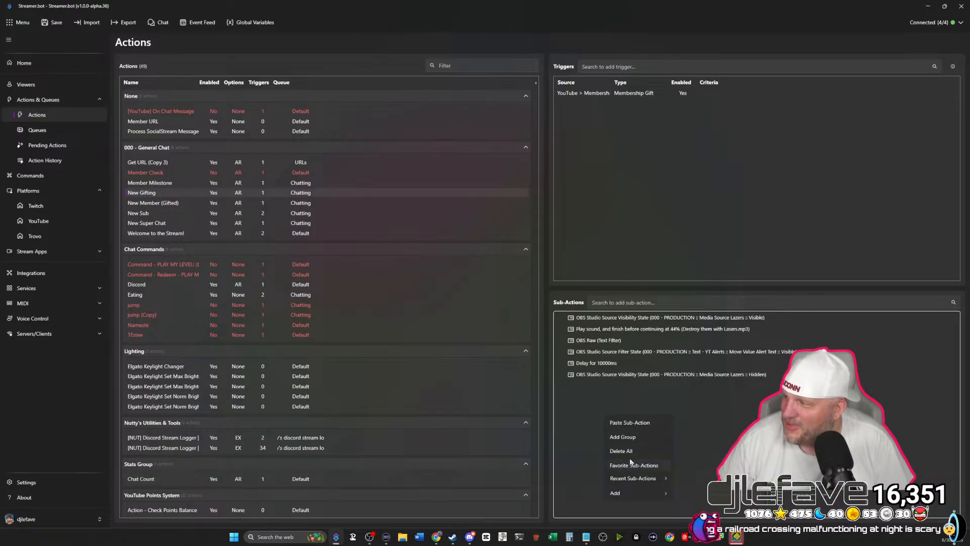
{"action": "mouse_move", "coordinate": [631, 475]}
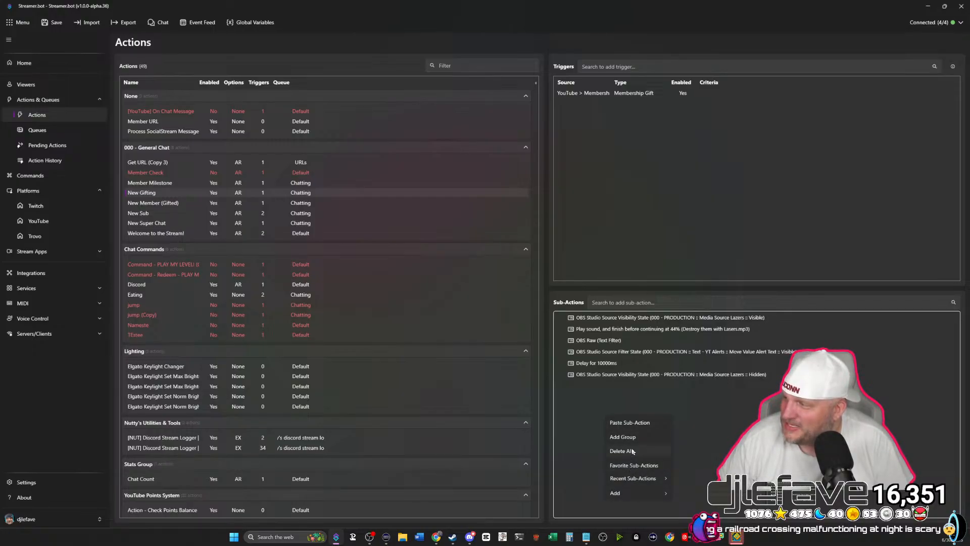
{"action": "left_click", "coordinate": [632, 422]}
Change the message text of New Gifting's pasted YouTube message sub-action to !addleloot %user% +500.
{"action": "double_click", "coordinate": [630, 385]}
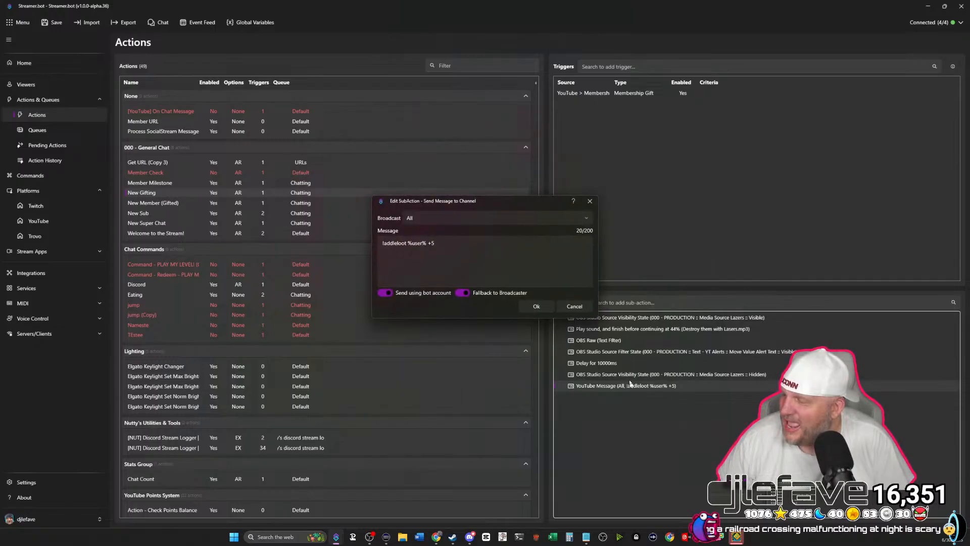
{"action": "left_click", "coordinate": [433, 244]}
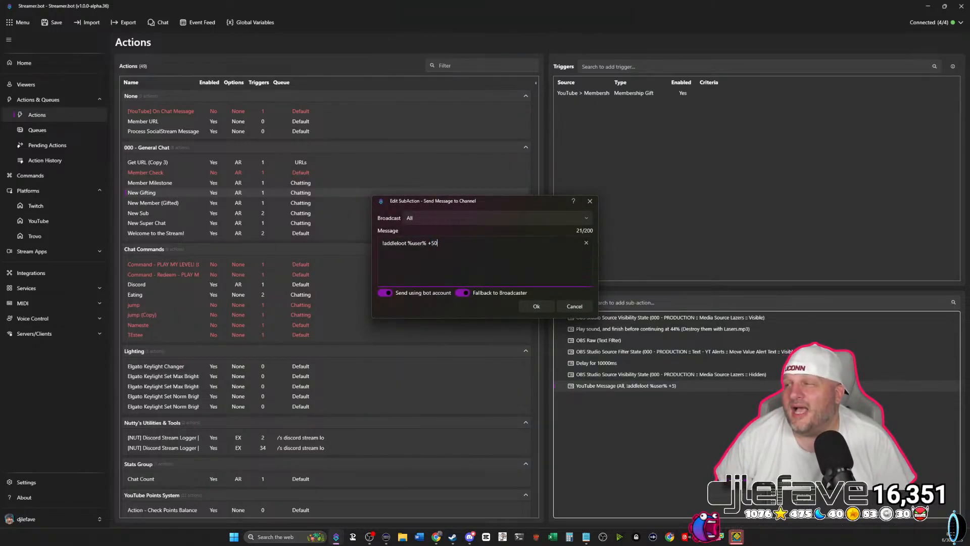
{"action": "left_click", "coordinate": [537, 306]}
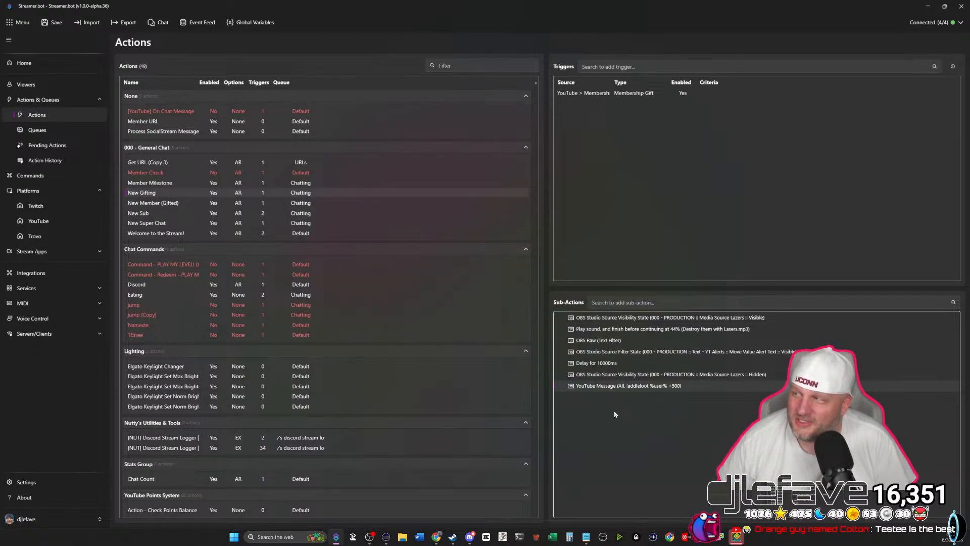
Delete the Media Source Lazers hidden-state and 10000 ms delay sub-actions from the New Gifting action.
{"action": "left_click", "coordinate": [612, 374]}
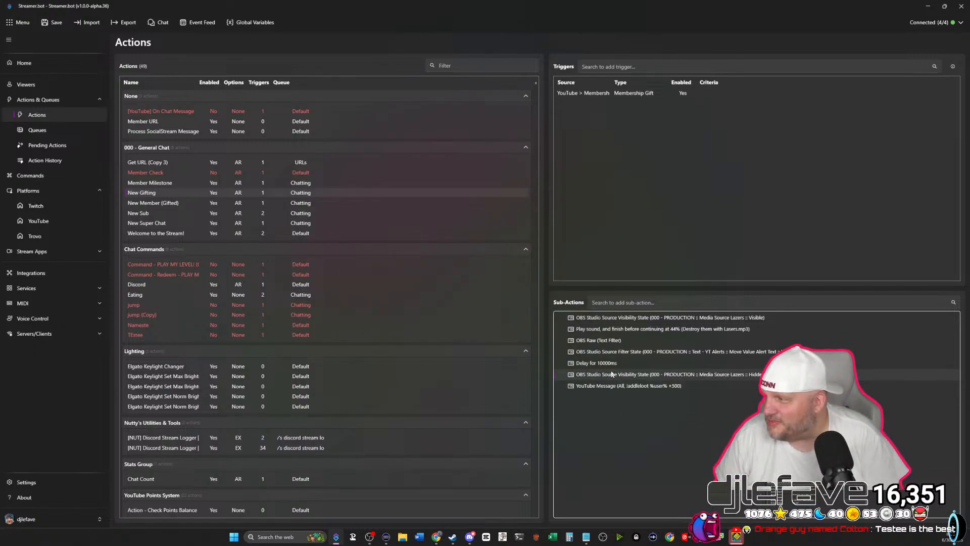
{"action": "key", "text": "Delete"}
{"action": "left_click", "coordinate": [517, 293]}
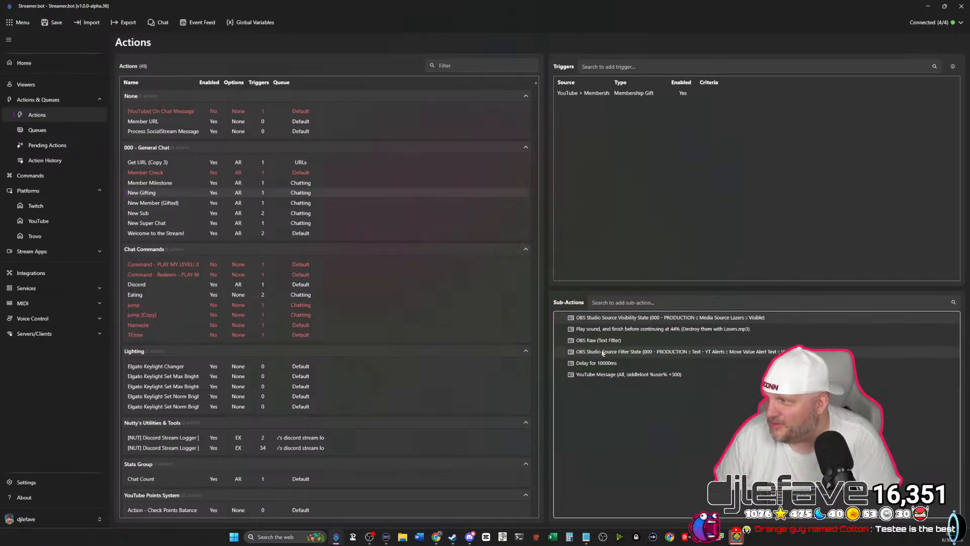
{"action": "key", "text": "Delete"}
{"action": "left_click", "coordinate": [508, 286]}
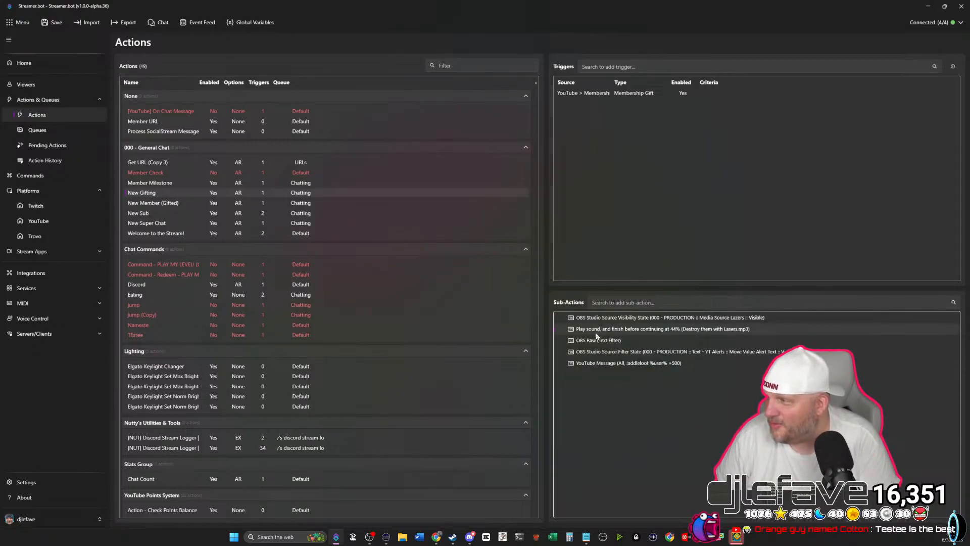
Set New Gifting's Play Sound sub-action to the Flipper sound file from the Soundboard folder and test its playback.
{"action": "double_click", "coordinate": [598, 331]}
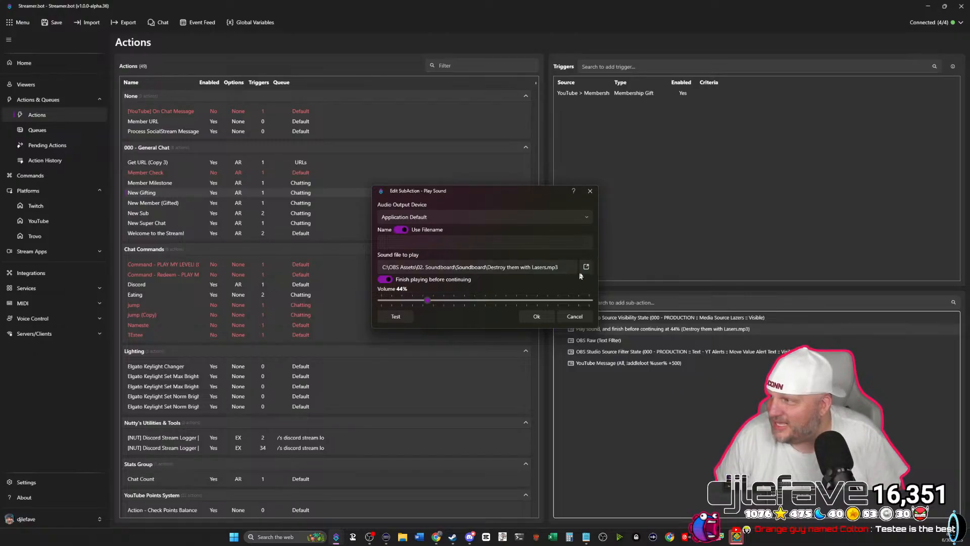
{"action": "left_click", "coordinate": [535, 269]}
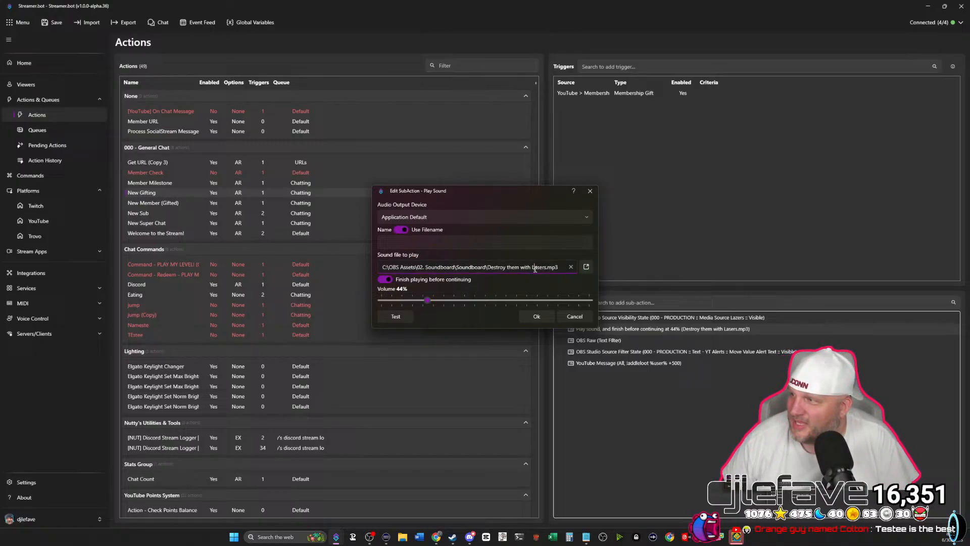
{"action": "left_click", "coordinate": [585, 267]}
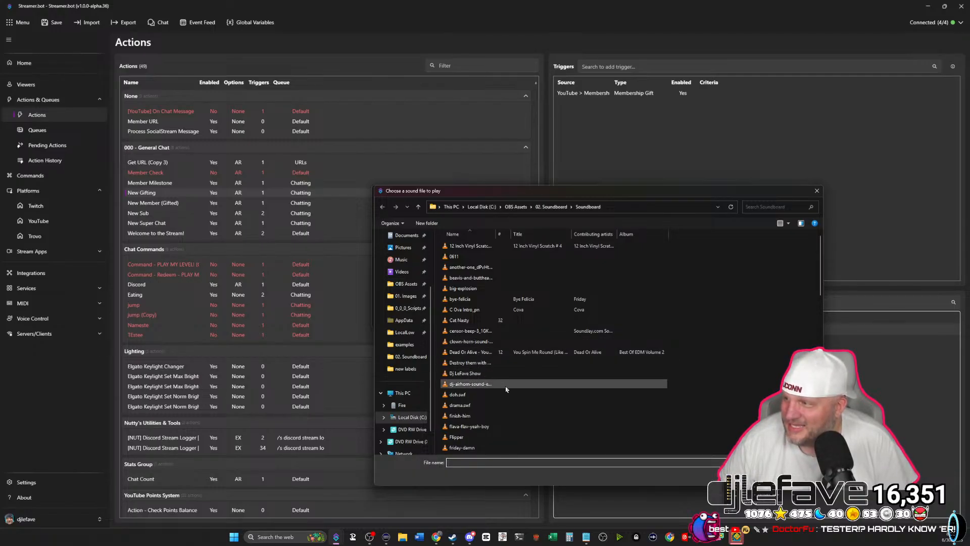
{"action": "left_click", "coordinate": [489, 385]}
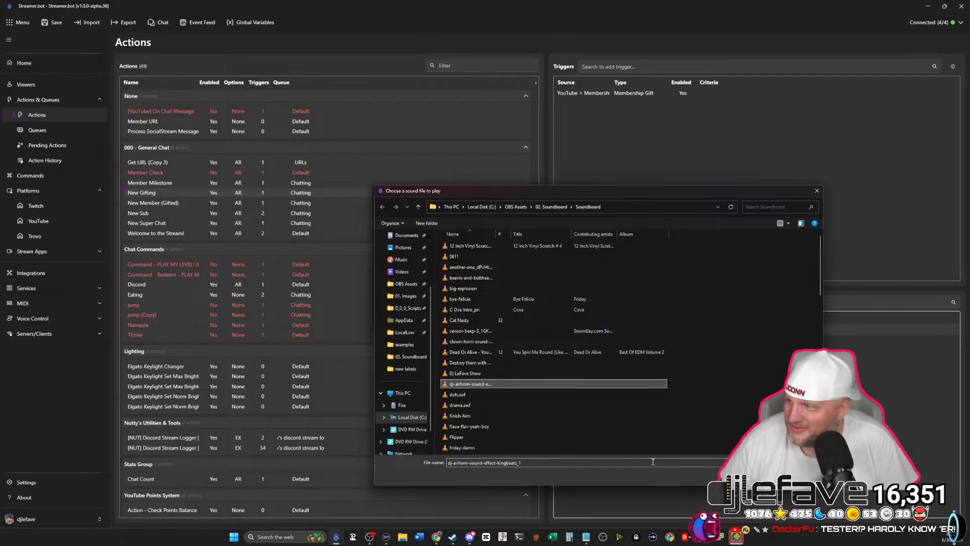
{"action": "left_click", "coordinate": [539, 437]}
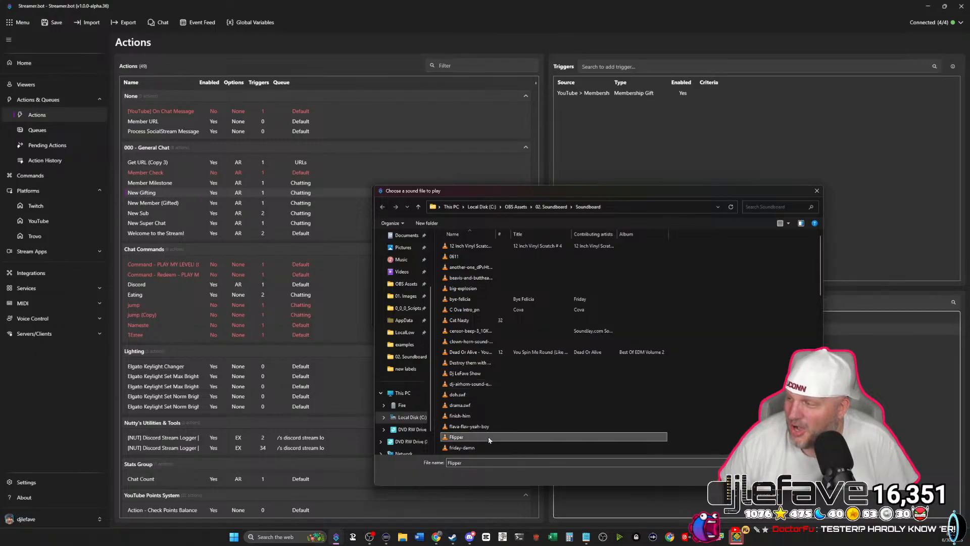
{"action": "left_click", "coordinate": [760, 476]}
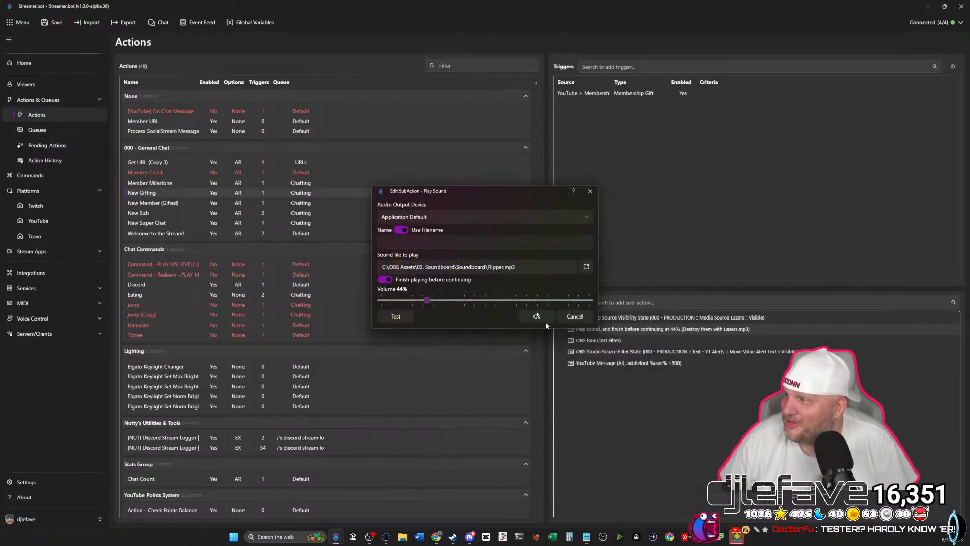
{"action": "left_click", "coordinate": [399, 318]}
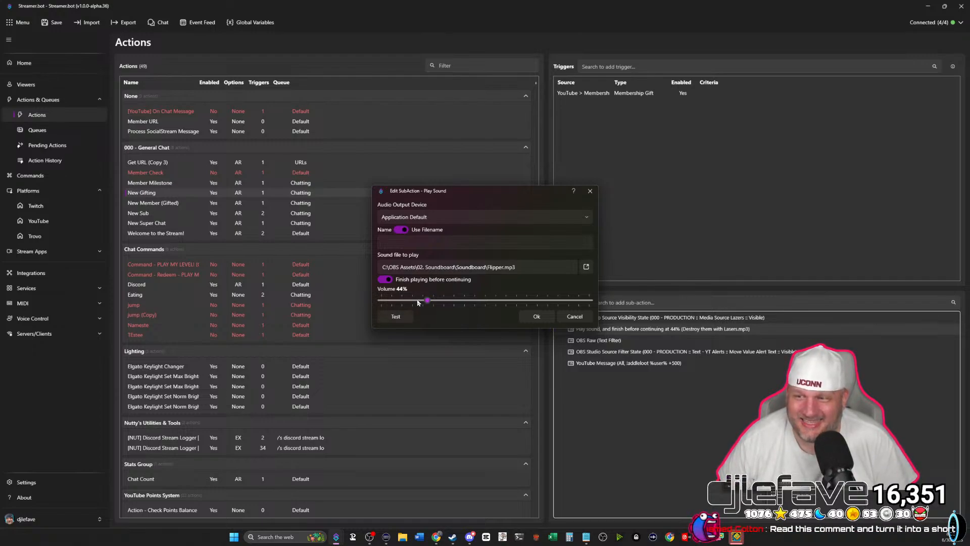
{"action": "left_click", "coordinate": [533, 316]}
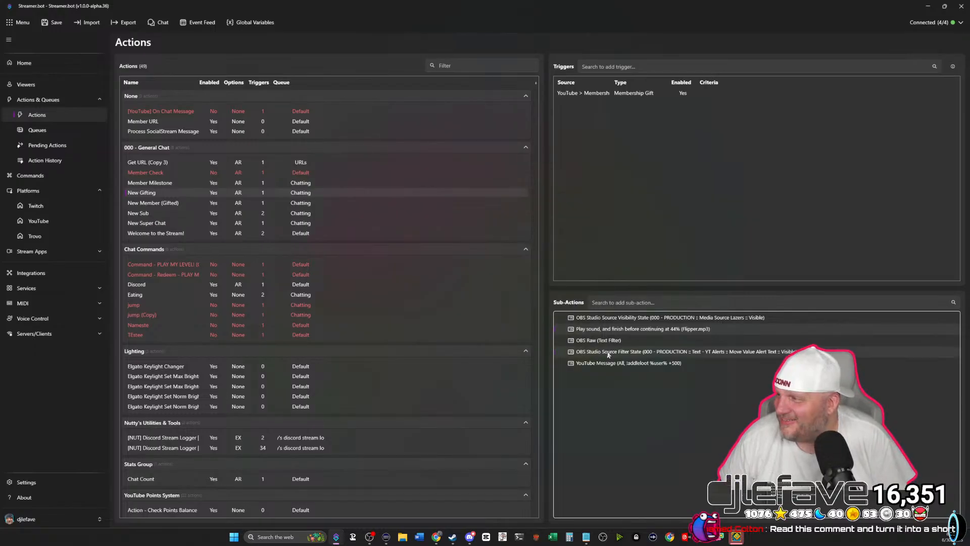
Delete the OBS Raw text filter, YT Alerts filter state and Media Source Lazers visible-state sub-actions from New Gifting.
{"action": "key", "text": "Delete"}
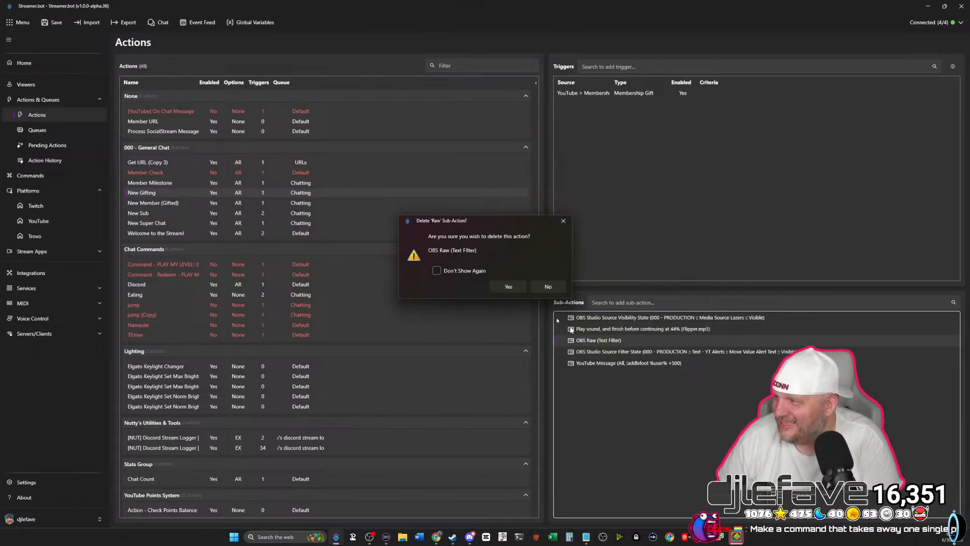
{"action": "left_click", "coordinate": [507, 288]}
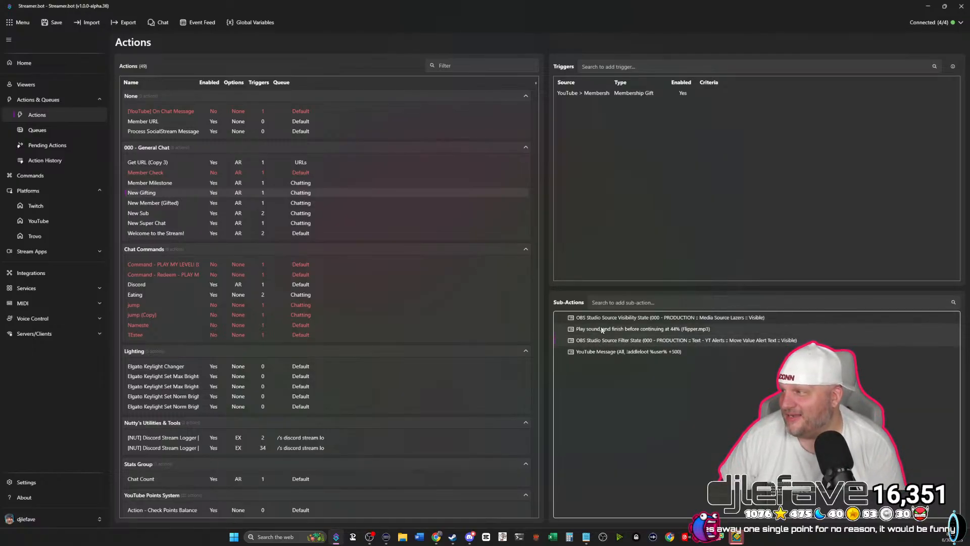
{"action": "key", "text": "Delete"}
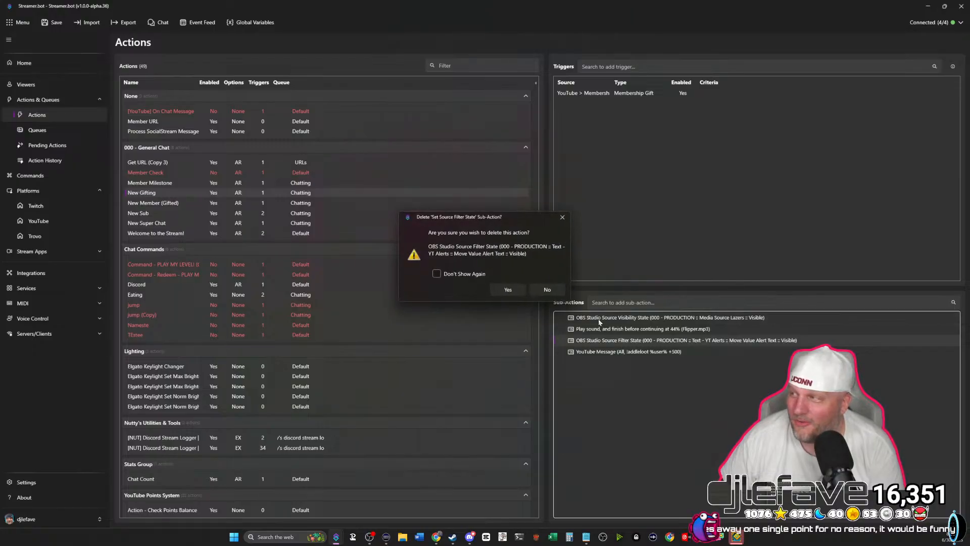
{"action": "left_click", "coordinate": [510, 290]}
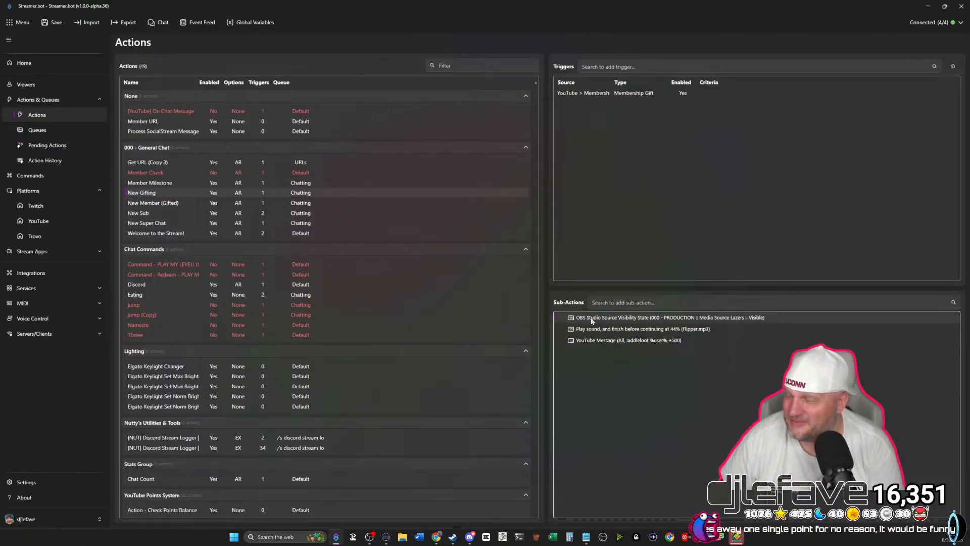
{"action": "key", "text": "Delete"}
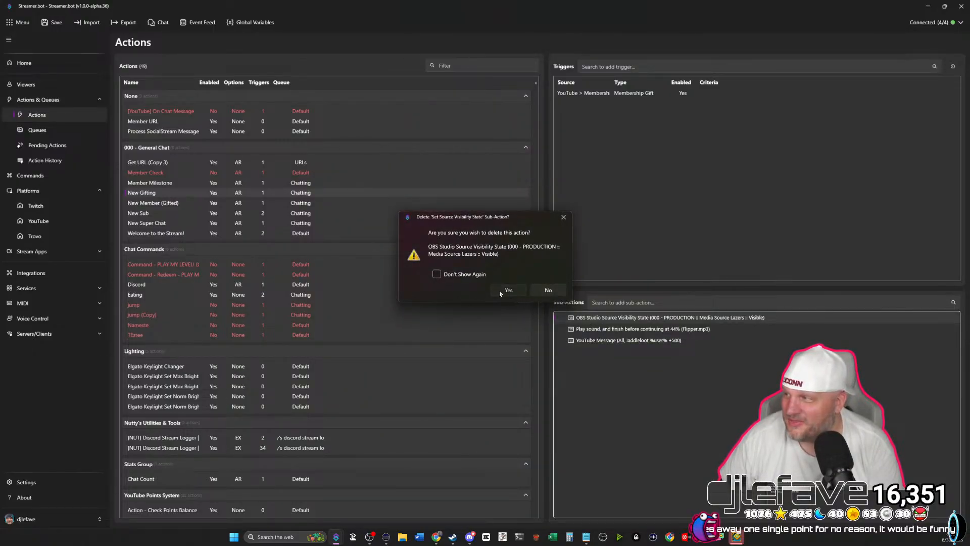
{"action": "left_click", "coordinate": [510, 290]}
Check the YouTube message sub-action in New Gifting, and paste a copy of it below the original.
{"action": "double_click", "coordinate": [579, 329]}
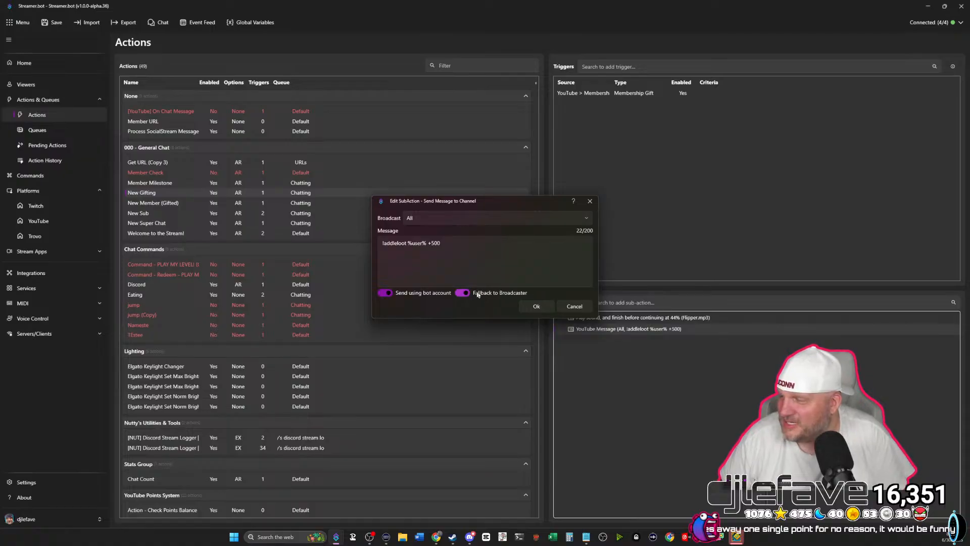
{"action": "left_click", "coordinate": [537, 305]}
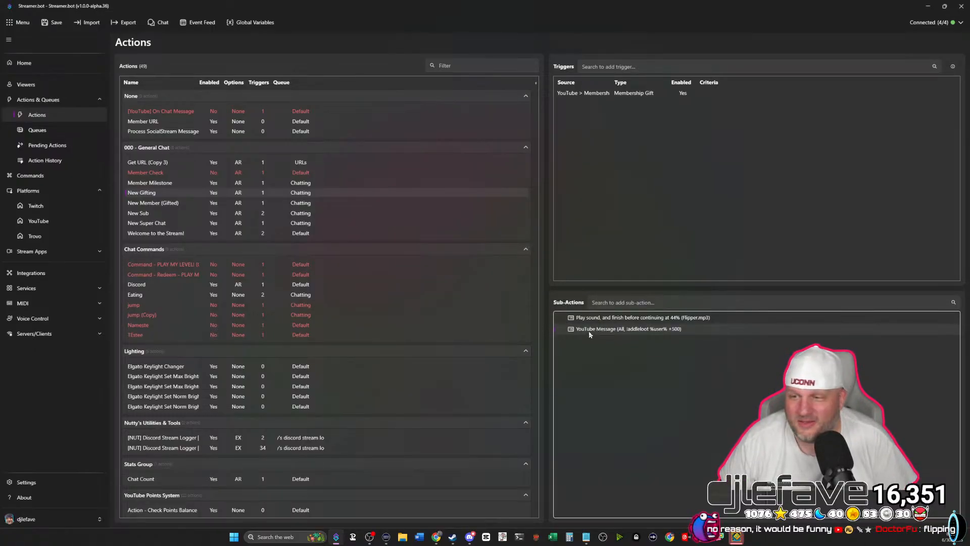
{"action": "right_click", "coordinate": [589, 334]}
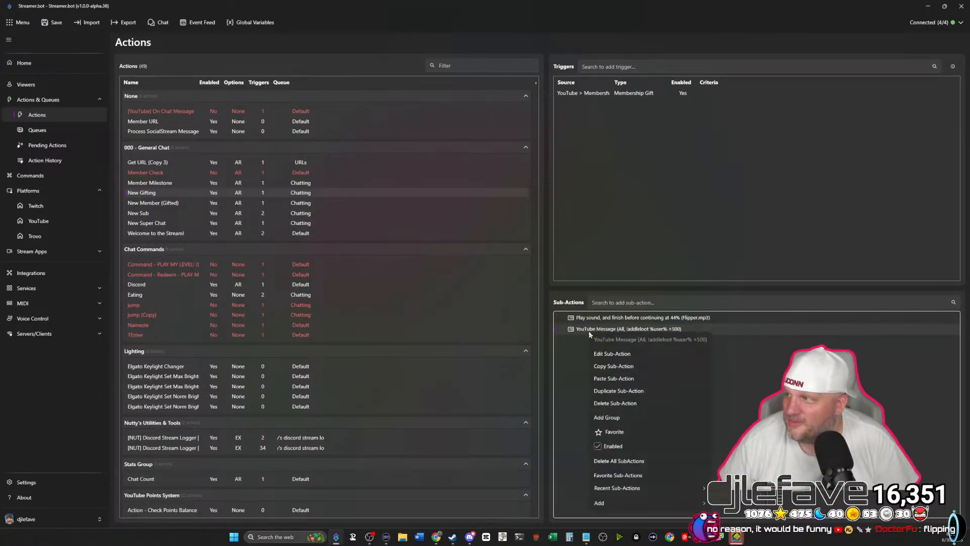
{"action": "left_click", "coordinate": [613, 366]}
{"action": "right_click", "coordinate": [610, 371]}
{"action": "left_click", "coordinate": [632, 376]}
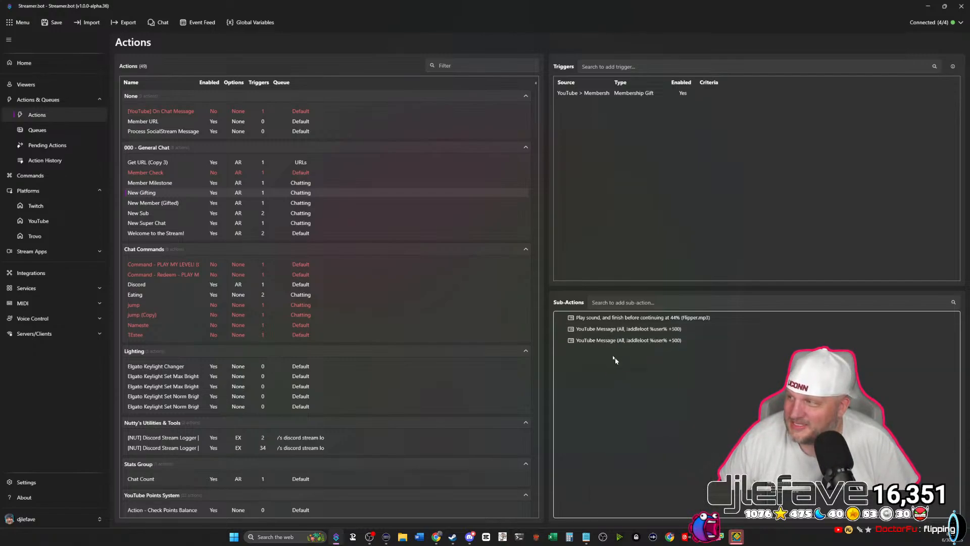
Check the message text of the duplicated YouTube message sub-action and delete the duplicate from New Gifting.
{"action": "double_click", "coordinate": [608, 342]}
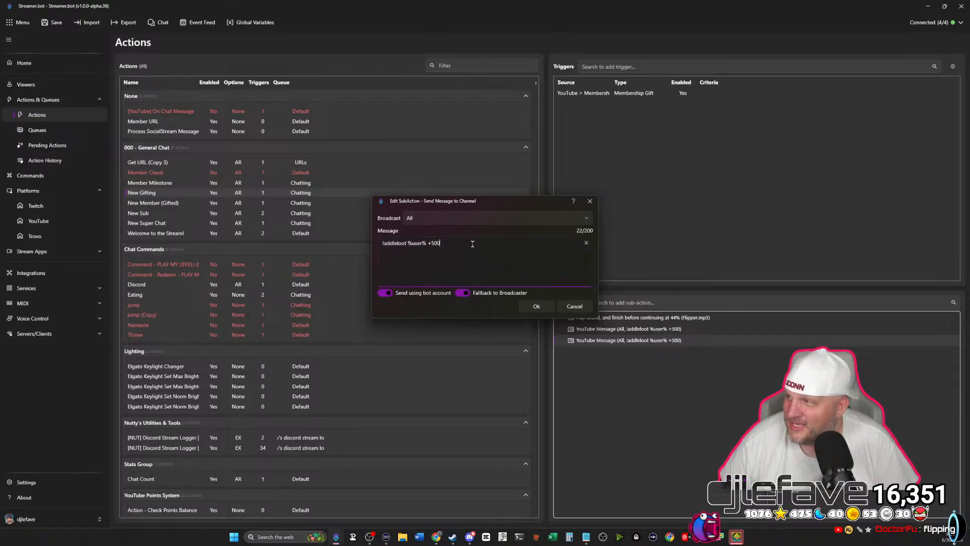
{"action": "left_click_drag", "start_coordinate": [442, 243], "coordinate": [371, 239]}
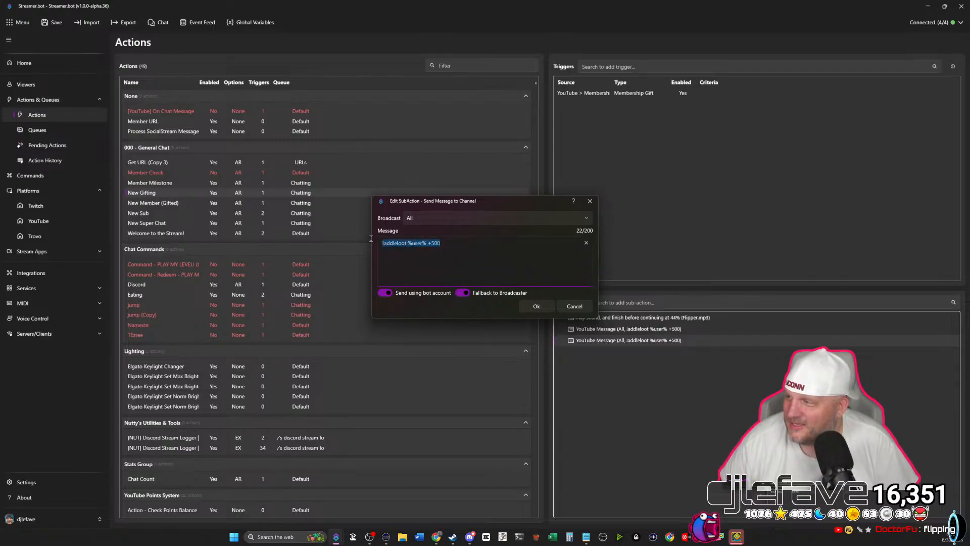
{"action": "left_click", "coordinate": [408, 243]}
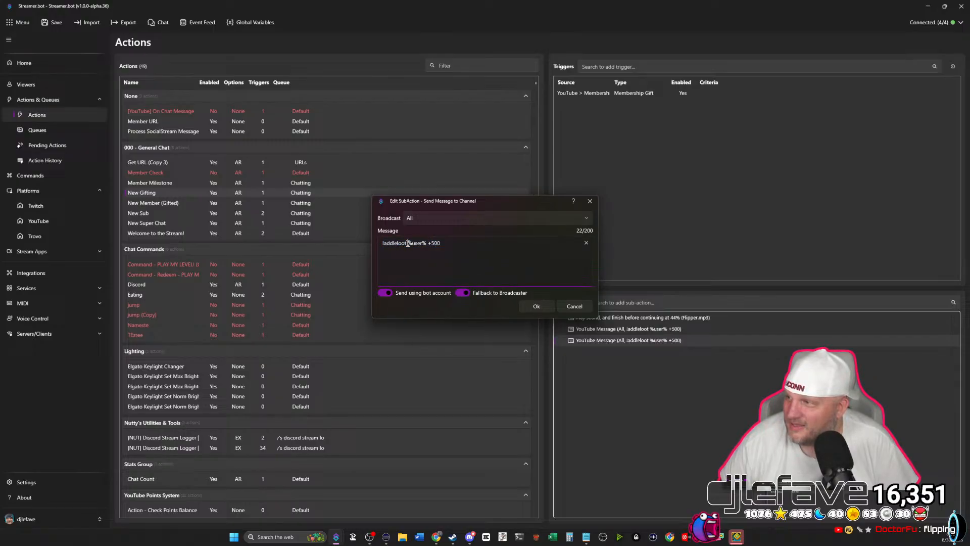
{"action": "left_click", "coordinate": [544, 310]}
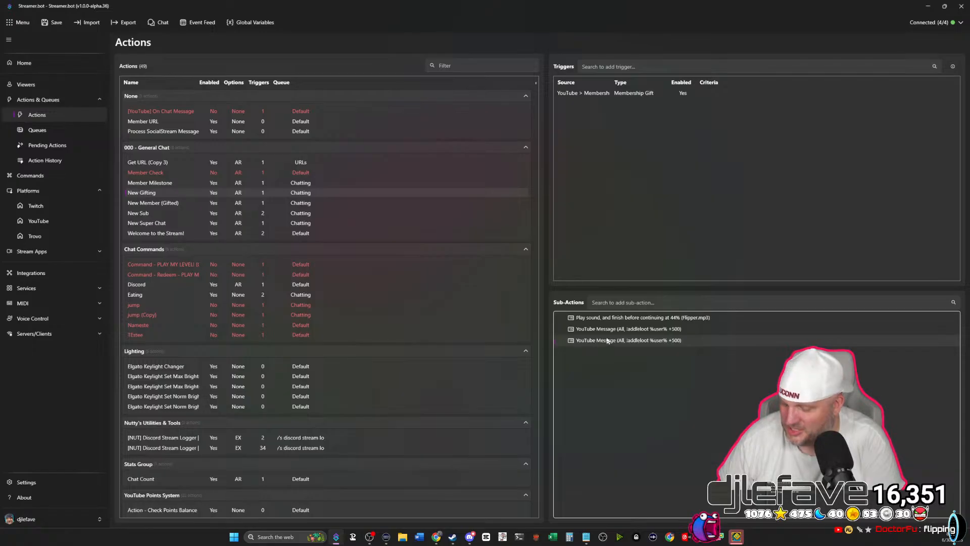
{"action": "key", "text": "Delete"}
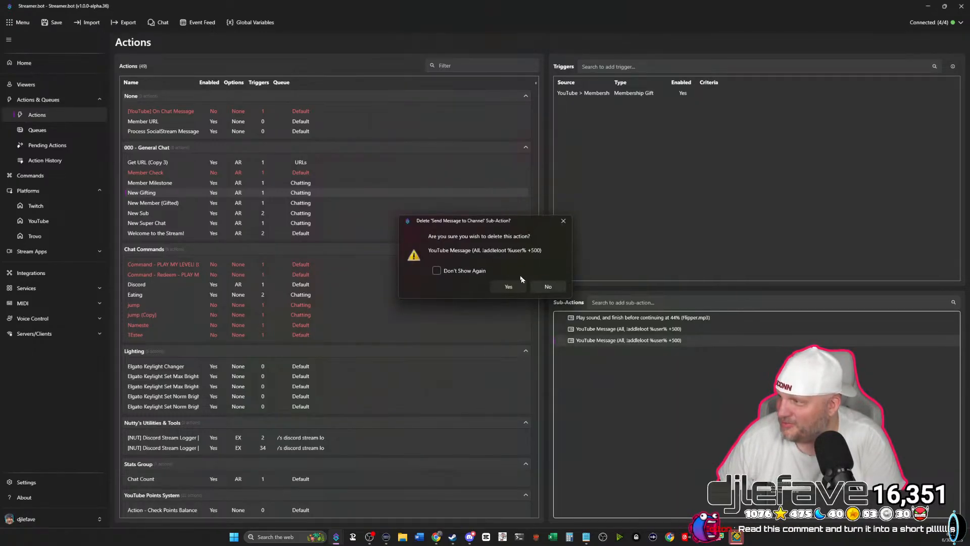
{"action": "left_click", "coordinate": [509, 286]}
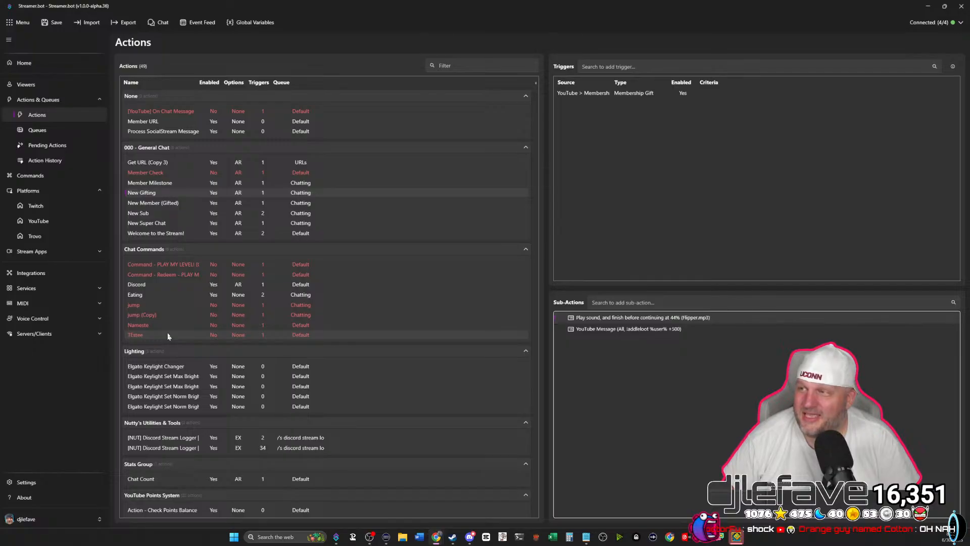
Open the Test command in the YouTube Points System group for editing and rename it Villian.
{"action": "left_click", "coordinate": [45, 174]}
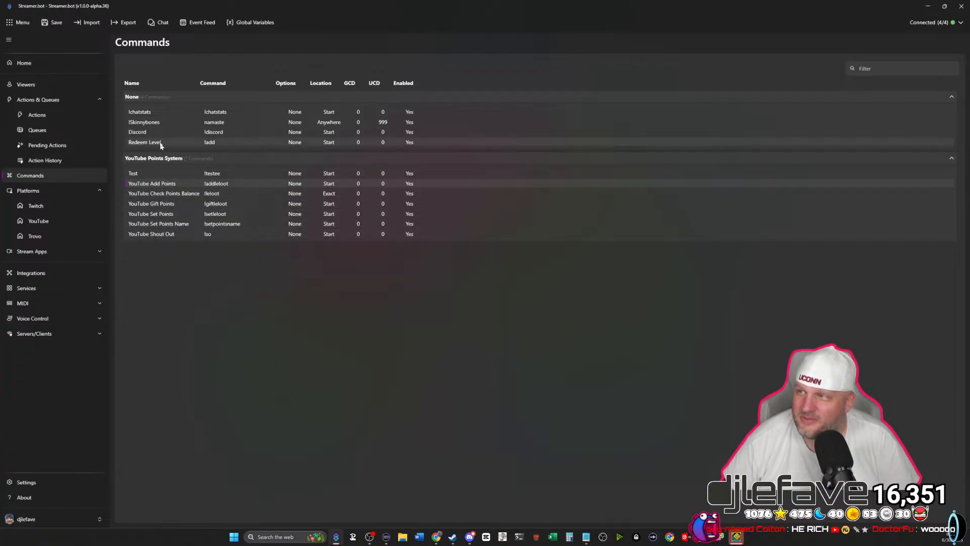
{"action": "double_click", "coordinate": [147, 175]}
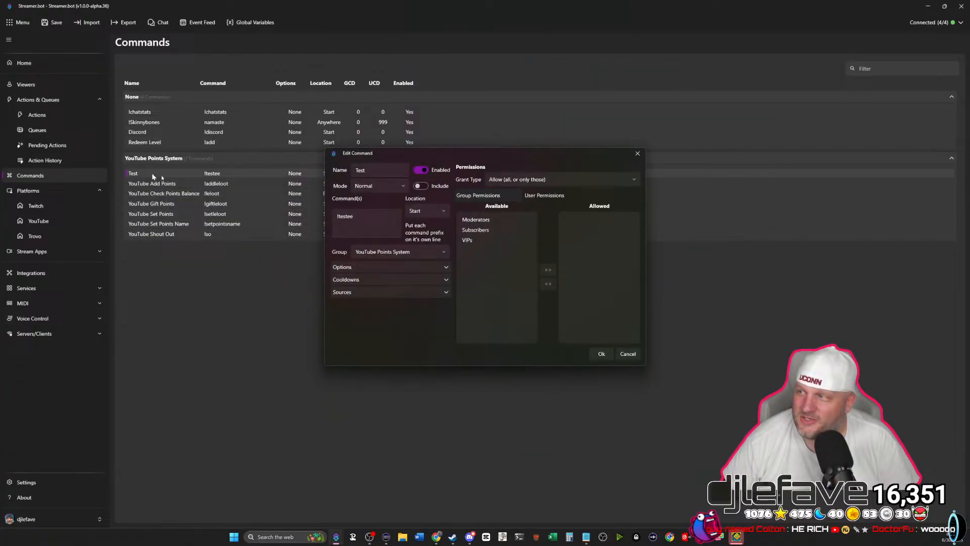
{"action": "double_click", "coordinate": [373, 172]}
{"action": "type", "text": "Villain"}
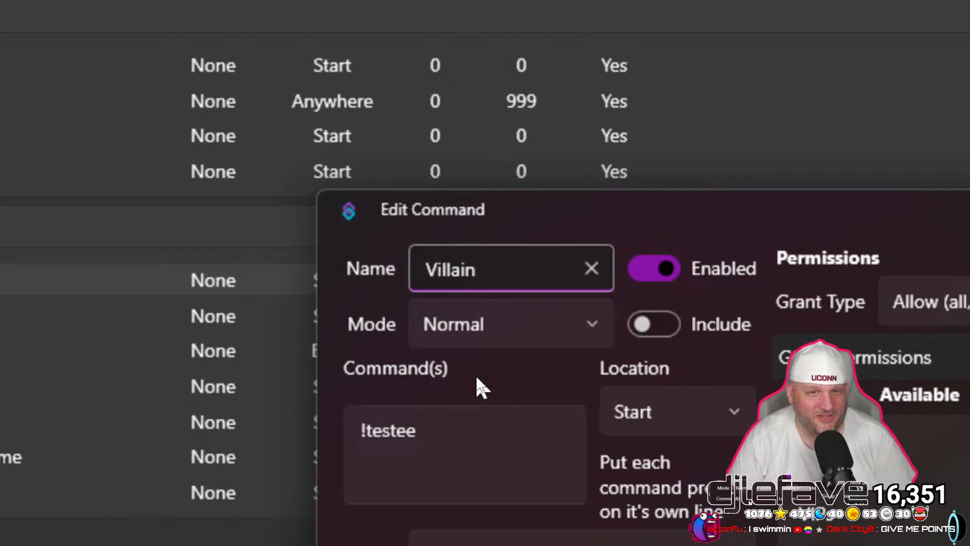
{"action": "key", "text": "BackSpace"}
{"action": "key", "text": "BackSpace"}
{"action": "key", "text": "BackSpace"}
{"action": "type", "text": "a"}
{"action": "key", "text": "BackSpace"}
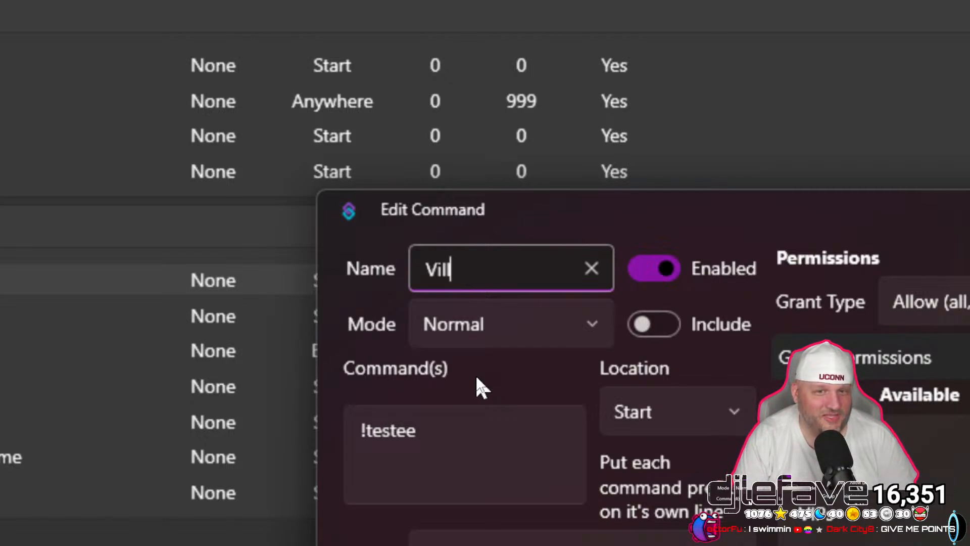
{"action": "type", "text": "ian"}
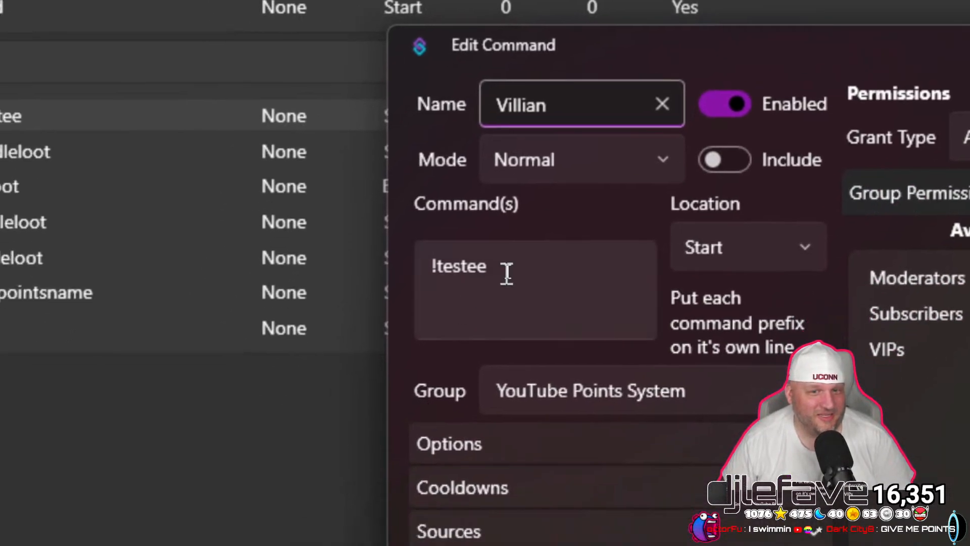
Replace the command's trigger text with !villian.
{"action": "left_click", "coordinate": [454, 433]}
{"action": "key", "text": "BackSpace"}
{"action": "key", "text": "BackSpace"}
{"action": "key", "text": "BackSpace"}
{"action": "key", "text": "BackSpace"}
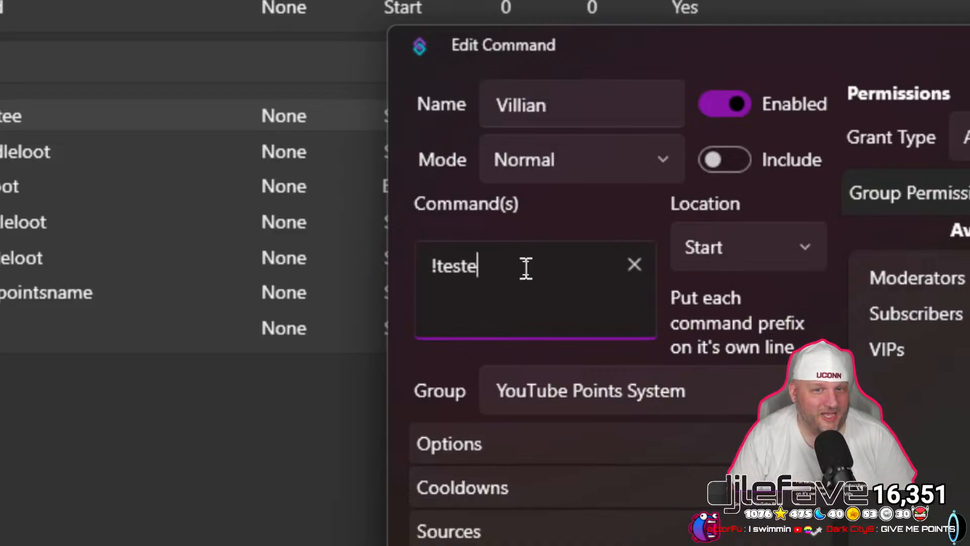
{"action": "key", "text": "BackSpace"}
{"action": "key", "text": "BackSpace"}
{"action": "type", "text": "v"}
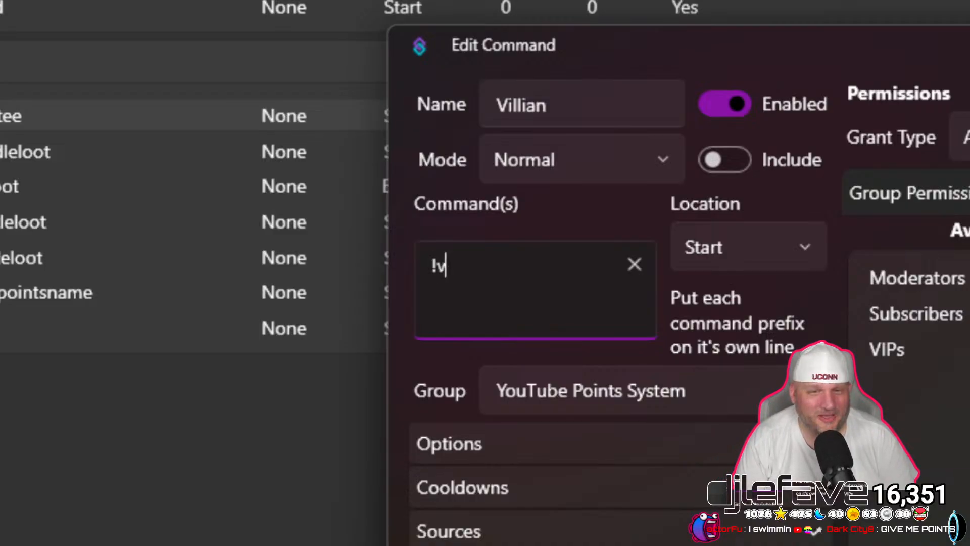
{"action": "type", "text": "illian"}
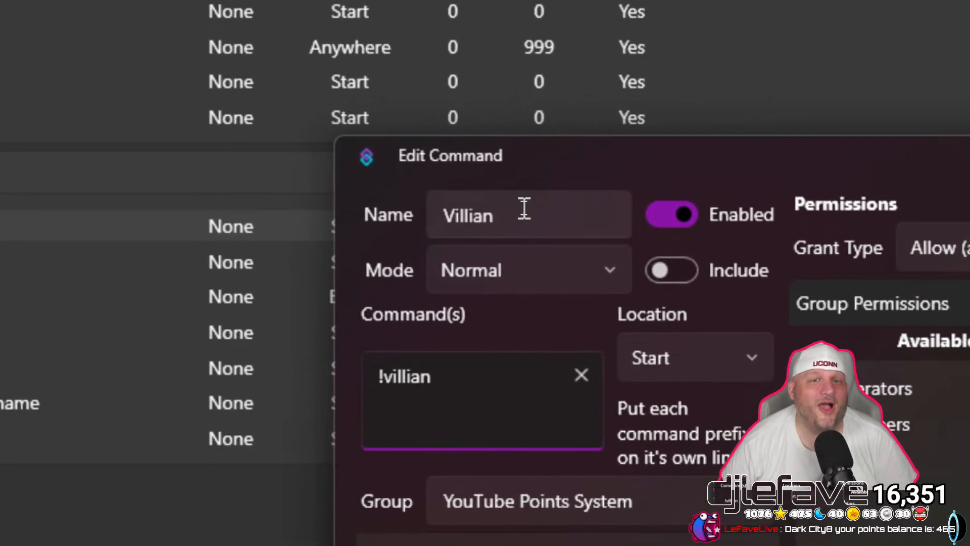
Rename the command BigBadGuy and change its trigger text to !bigbadguy.
{"action": "double_click", "coordinate": [574, 105]}
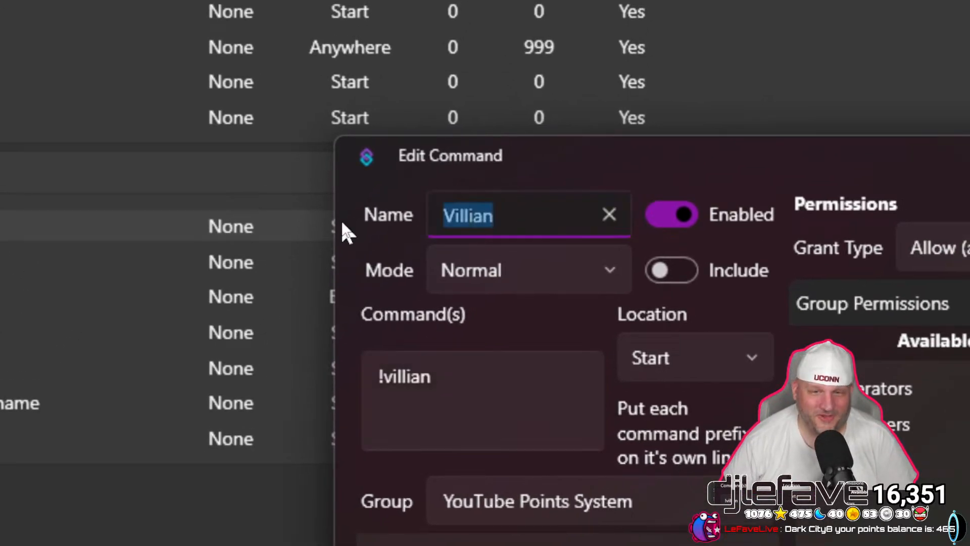
{"action": "type", "text": "Big"}
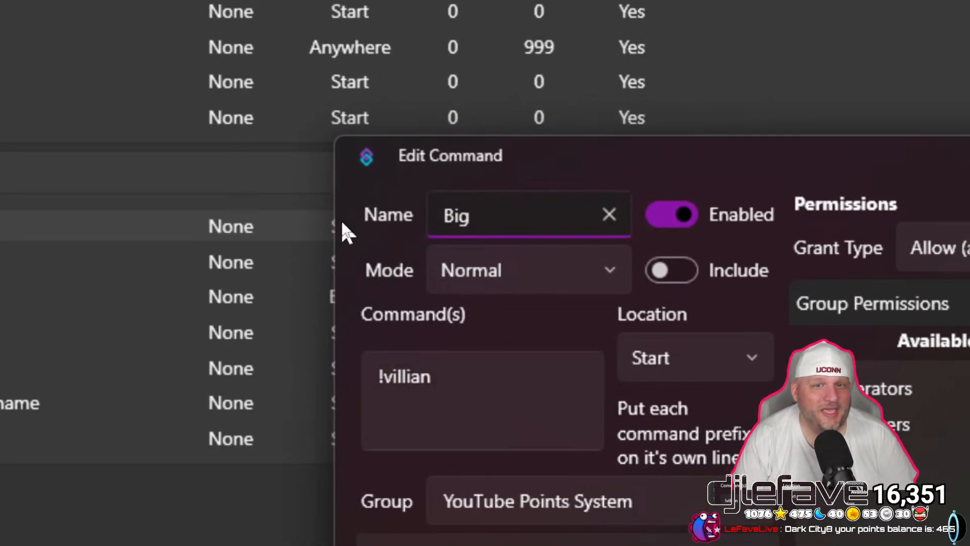
{"action": "type", "text": "BadGuy"}
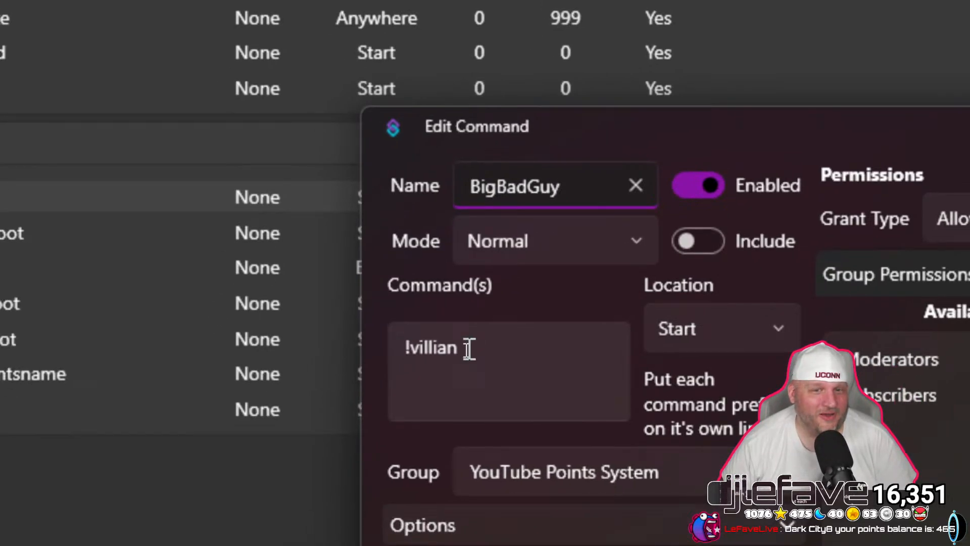
{"action": "double_click", "coordinate": [428, 382]}
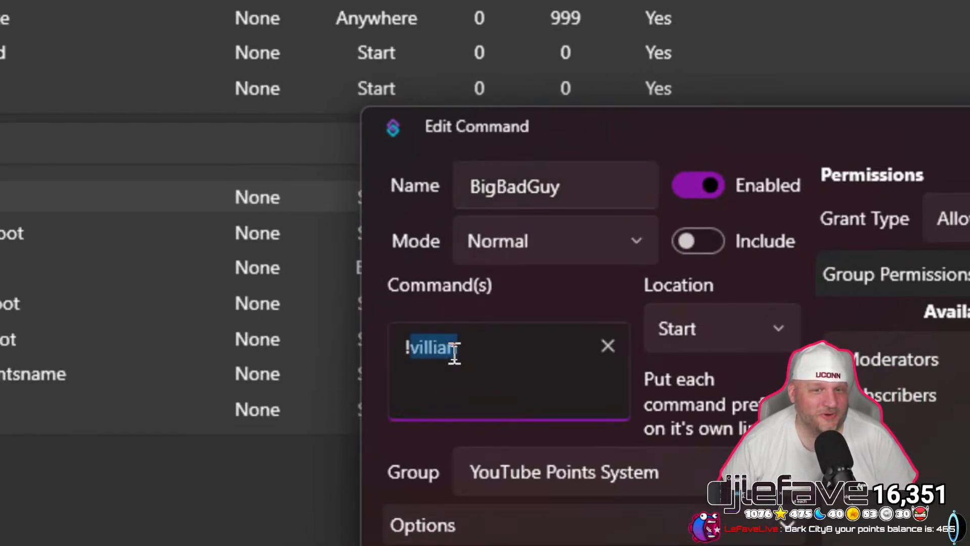
{"action": "type", "text": "bigbadgu"}
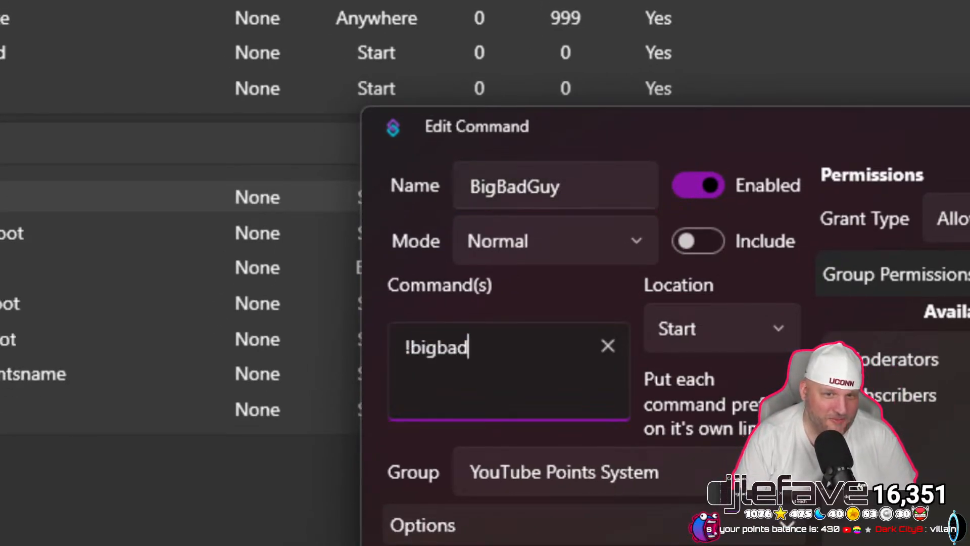
{"action": "type", "text": "y"}
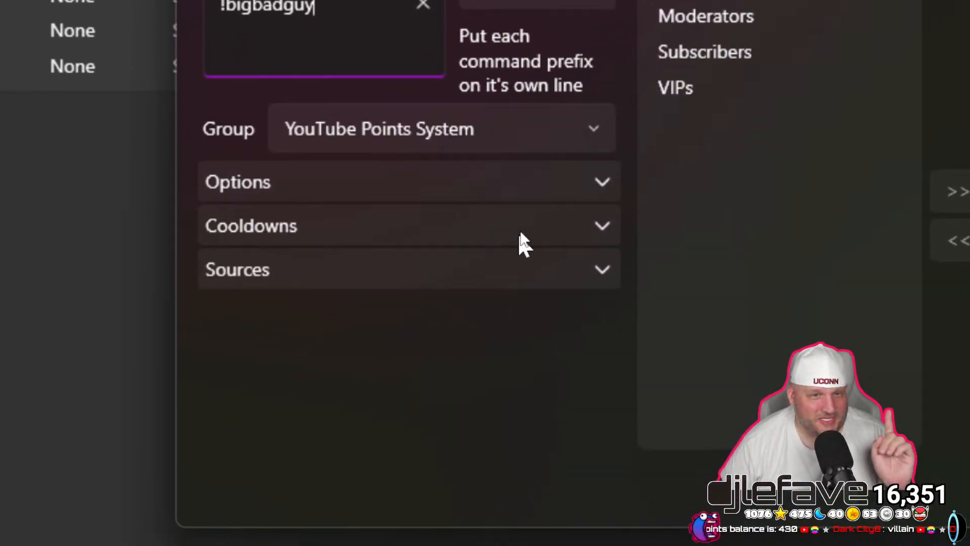
Set the command's user cooldown to 999 seconds and save the command.
{"action": "left_click", "coordinate": [481, 225]}
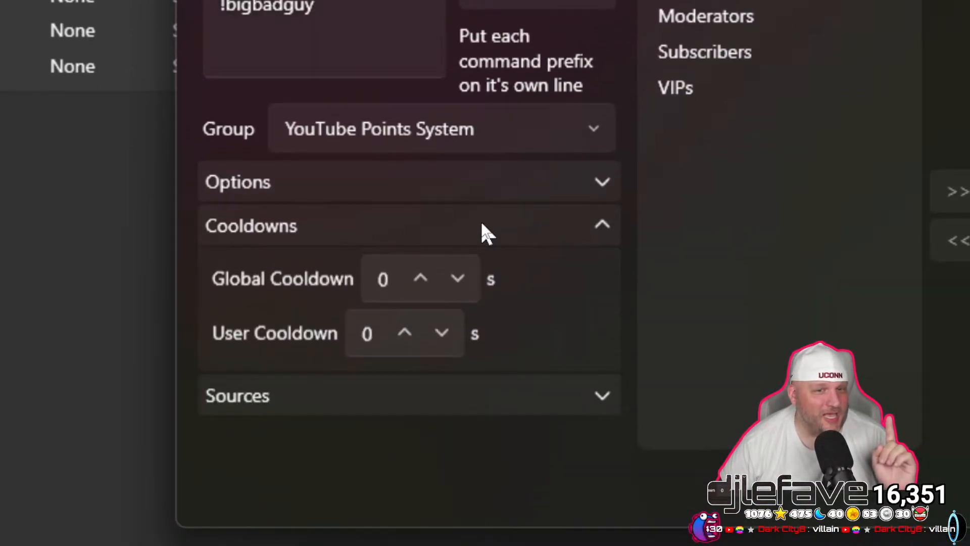
{"action": "left_click", "coordinate": [376, 333]}
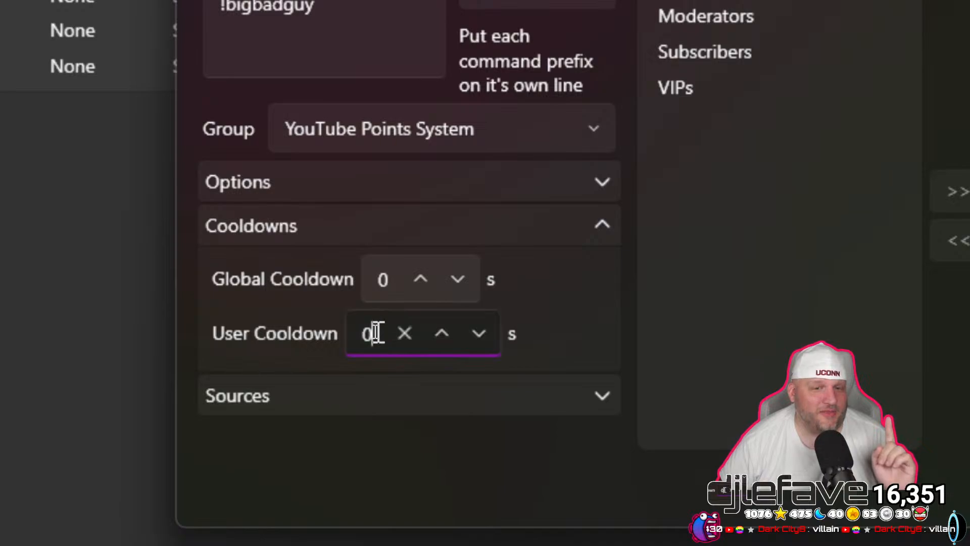
{"action": "key", "text": "BackSpace"}
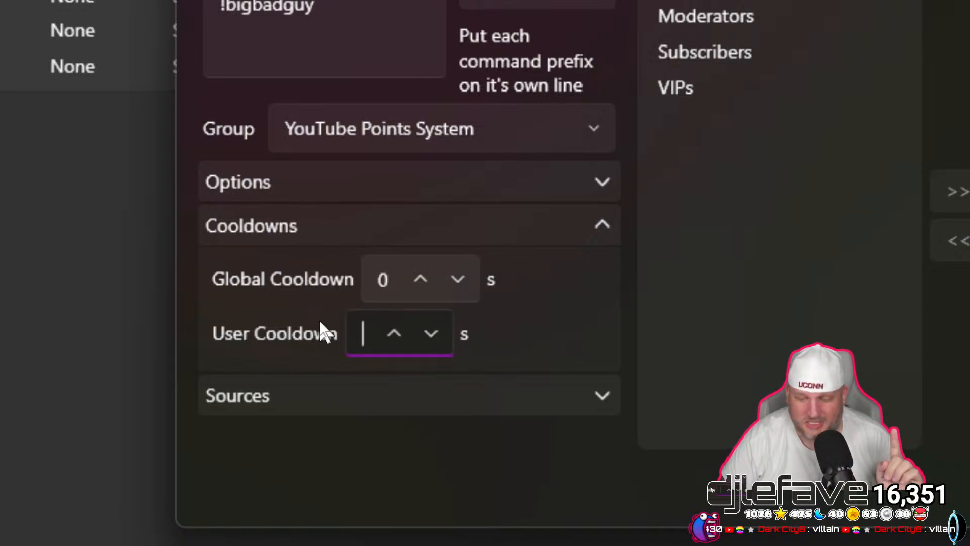
{"action": "type", "text": "9999"}
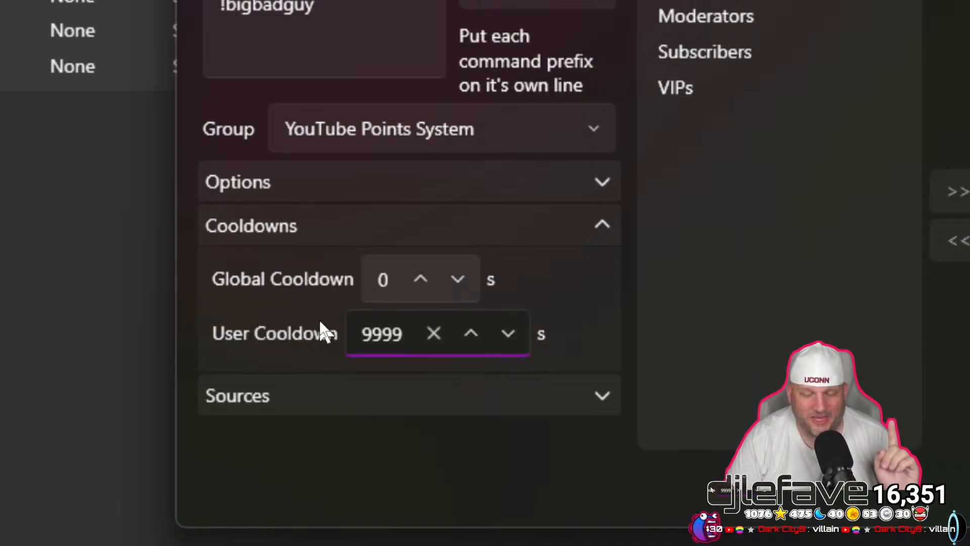
{"action": "key", "text": "BackSpace"}
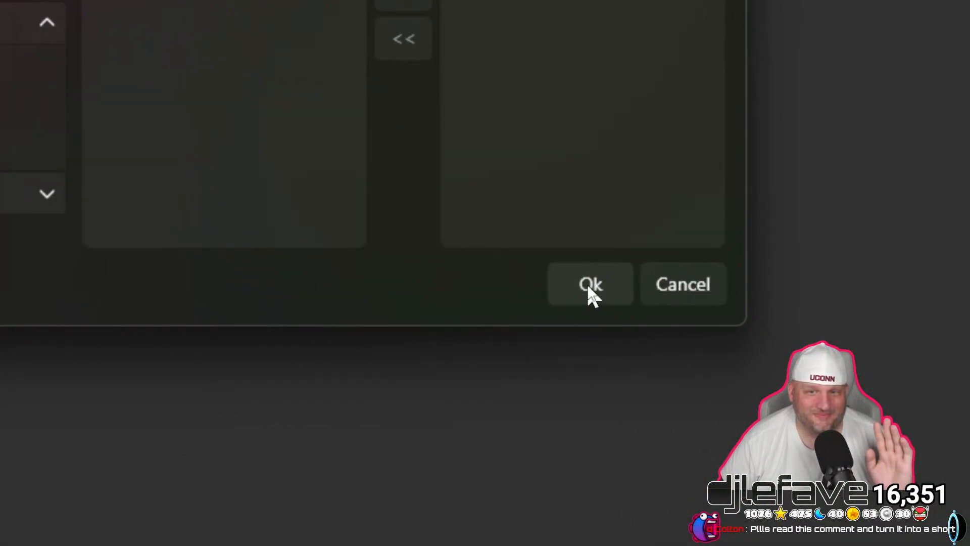
{"action": "left_click", "coordinate": [589, 283]}
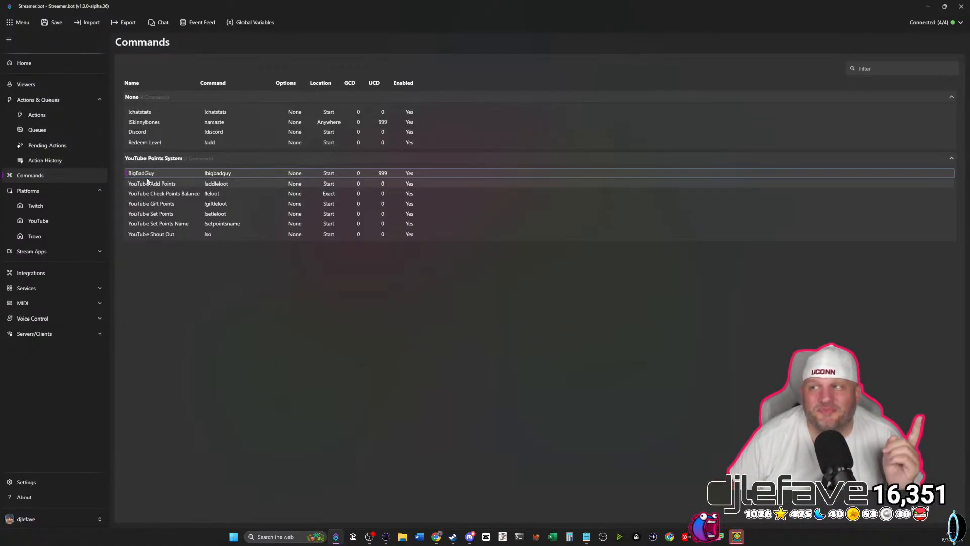
Reopen the BigBadGuy command to review its name and trigger text, and close it again.
{"action": "double_click", "coordinate": [145, 176]}
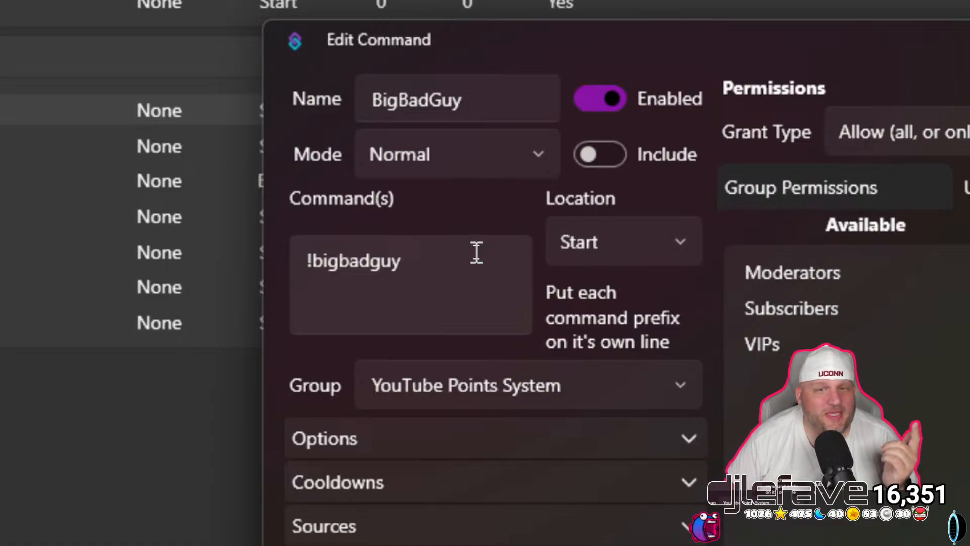
{"action": "left_click", "coordinate": [385, 216]}
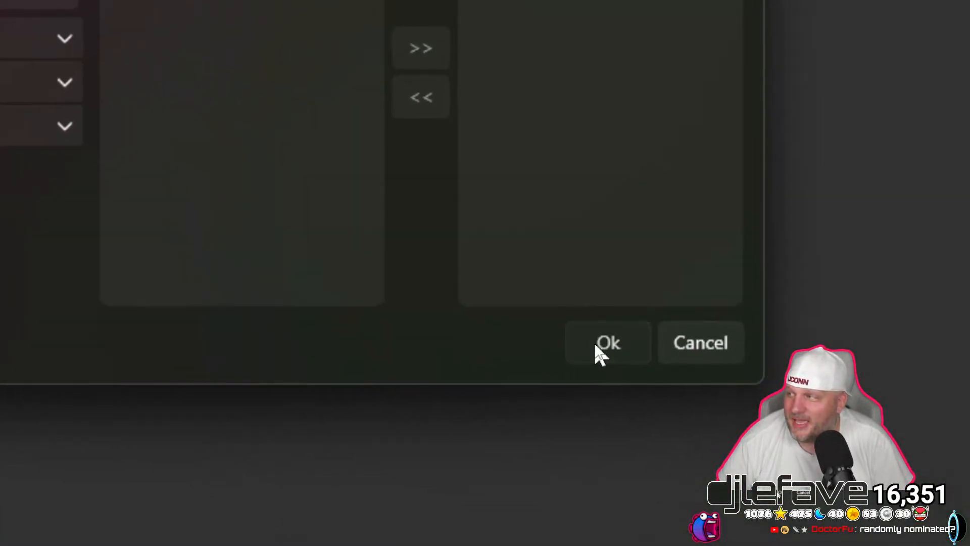
{"action": "left_click", "coordinate": [594, 343]}
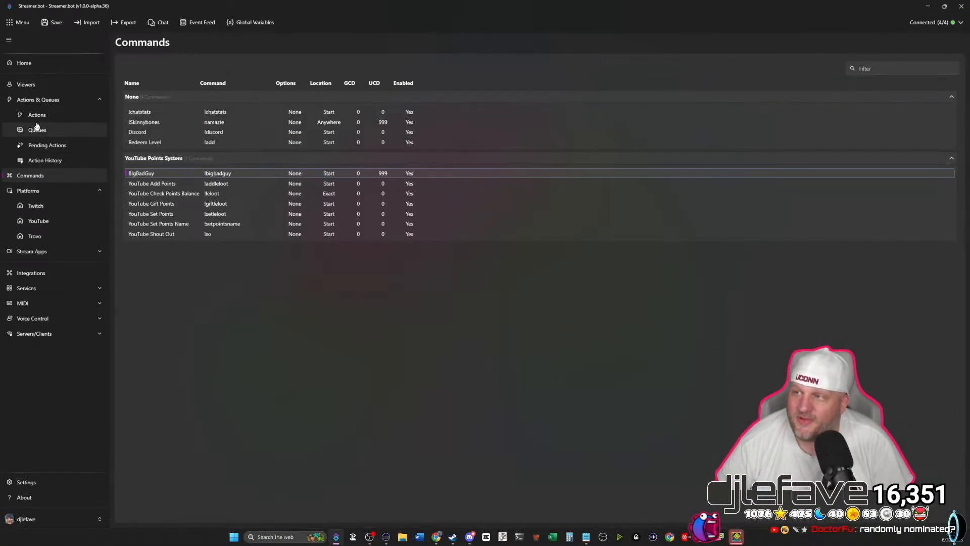
Show the Command - Add Level action in the YouTube Points System group and check the text of its YouTube message sub-action.
{"action": "left_click", "coordinate": [36, 115]}
{"action": "scroll", "coordinate": [170, 438], "scroll_direction": "down", "scroll_amount": 3}
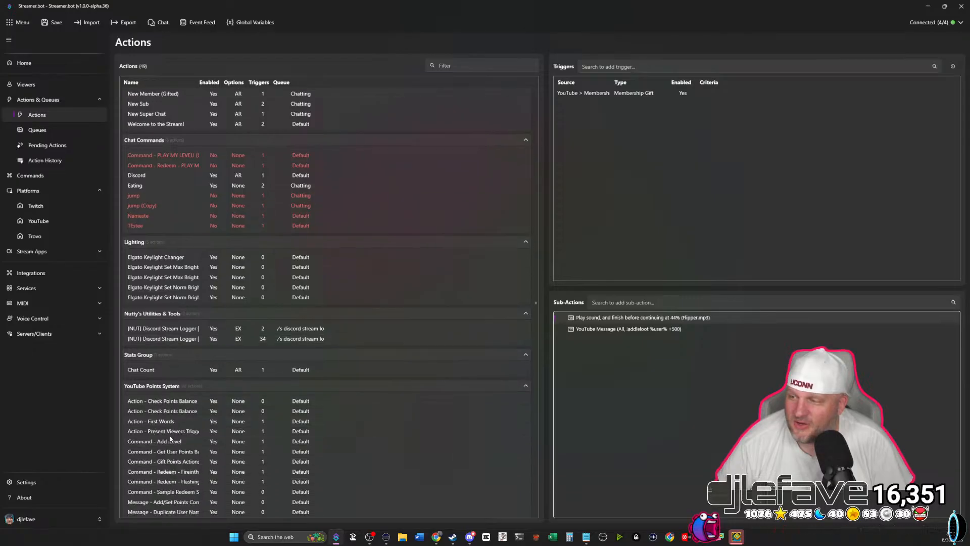
{"action": "scroll", "coordinate": [171, 438], "scroll_direction": "down", "scroll_amount": 5}
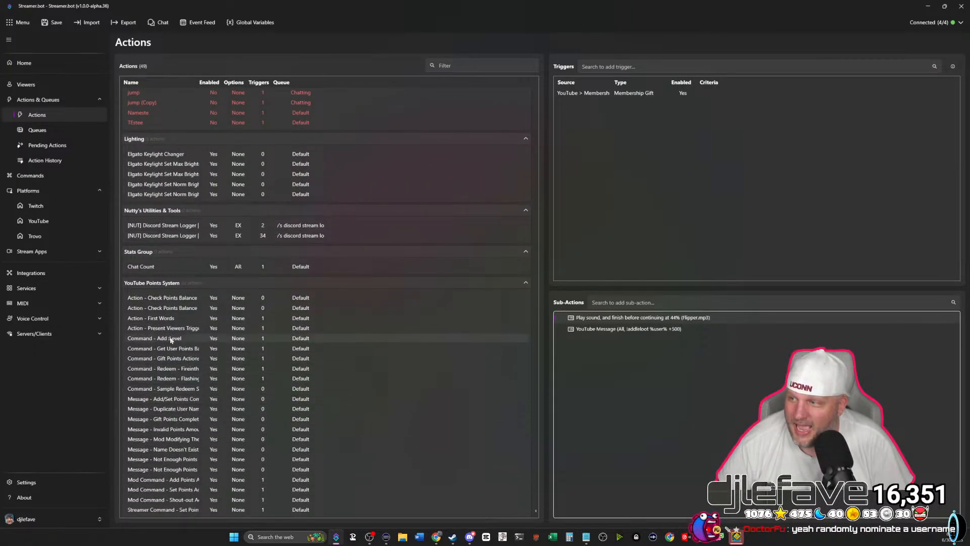
{"action": "left_click", "coordinate": [170, 338]}
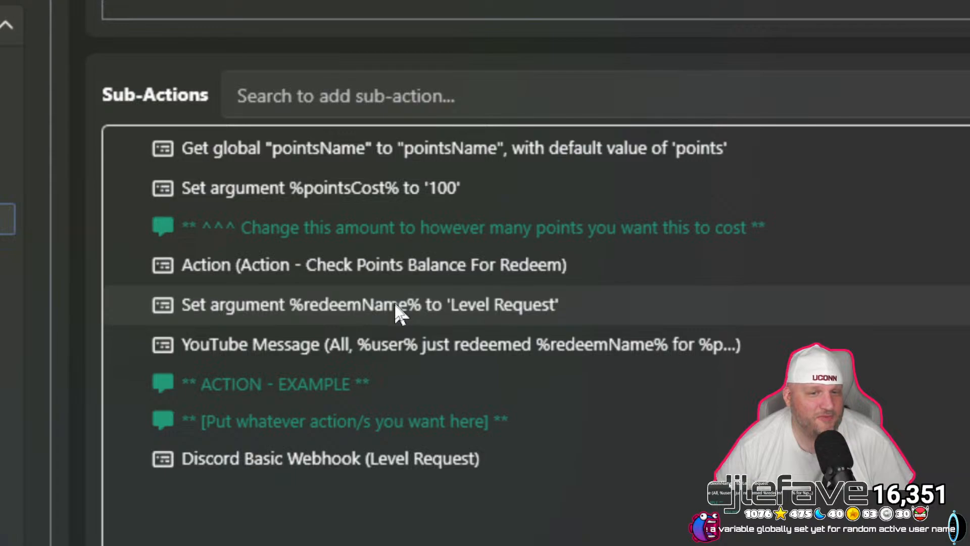
{"action": "double_click", "coordinate": [401, 345]}
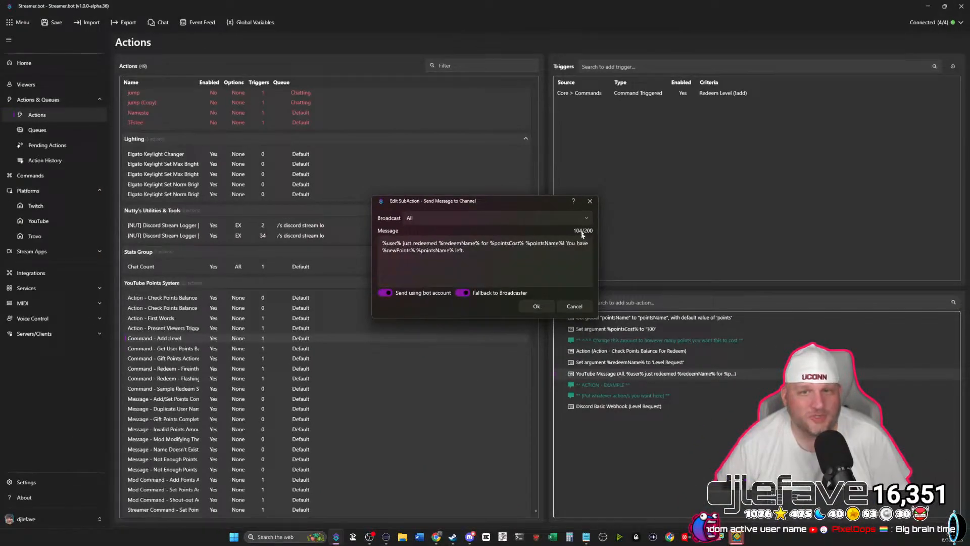
{"action": "left_click", "coordinate": [590, 201]}
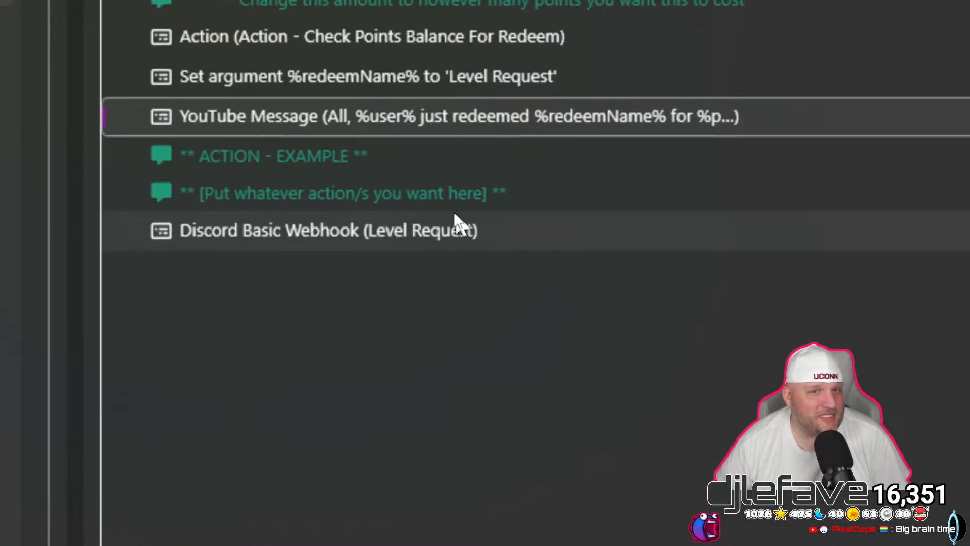
Copy the %rawInput% variable from the content of the Level Request Discord webhook sub-action.
{"action": "double_click", "coordinate": [412, 228]}
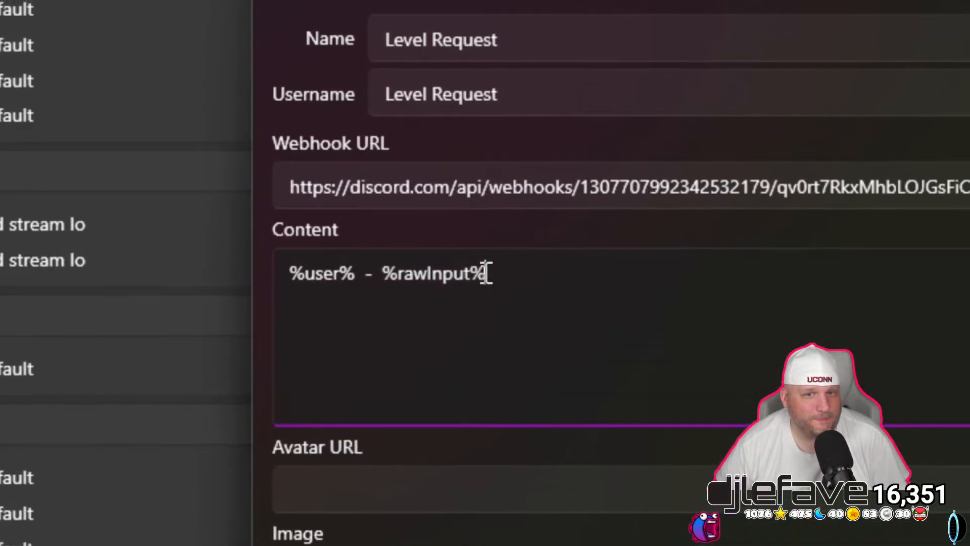
{"action": "left_click_drag", "start_coordinate": [469, 228], "coordinate": [371, 222]}
{"action": "key", "text": "ctrl+c"}
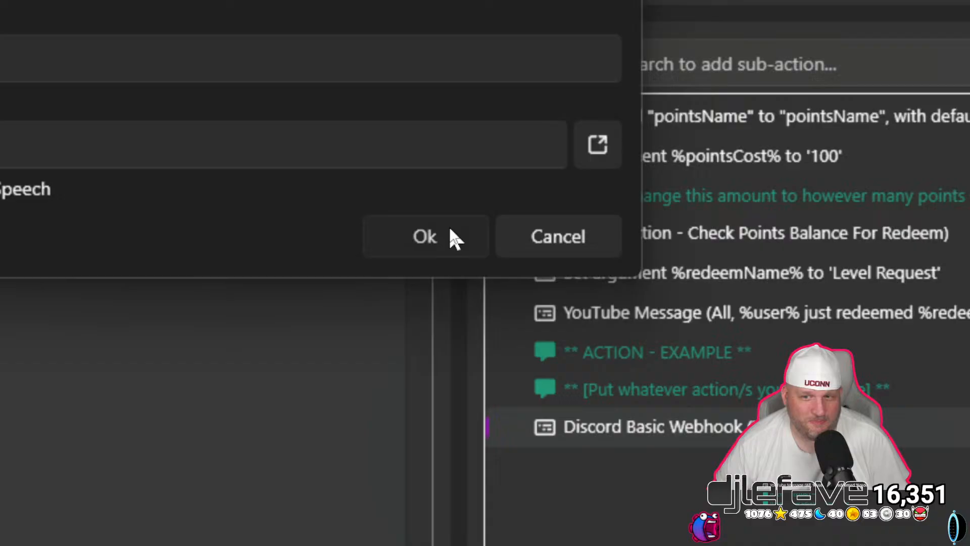
{"action": "left_click", "coordinate": [450, 204]}
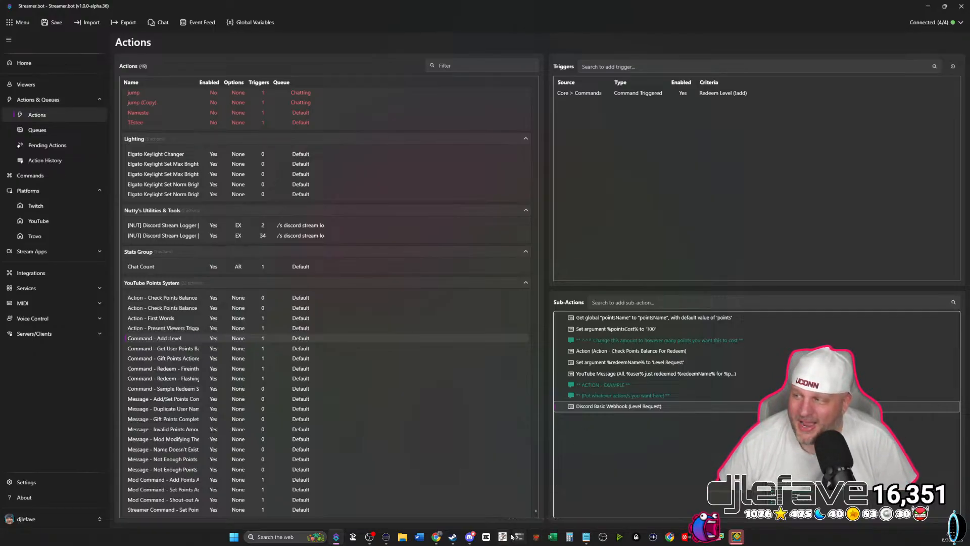
Switch to Discord, examine the requests posted by the webhook in the level-requests channel, and return to Streamer.bot.
{"action": "left_click", "coordinate": [470, 536]}
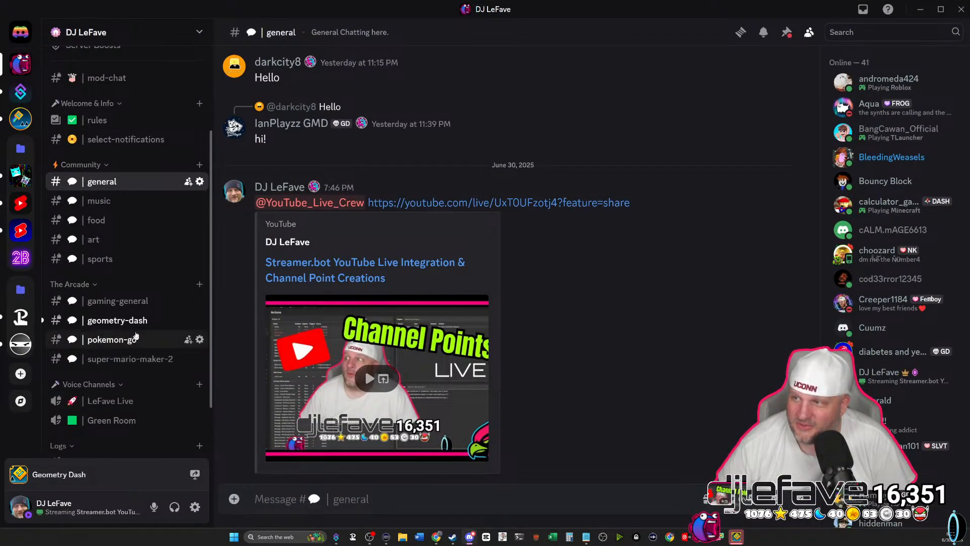
{"action": "scroll", "coordinate": [117, 395], "scroll_direction": "down", "scroll_amount": 2}
{"action": "left_click", "coordinate": [116, 390]}
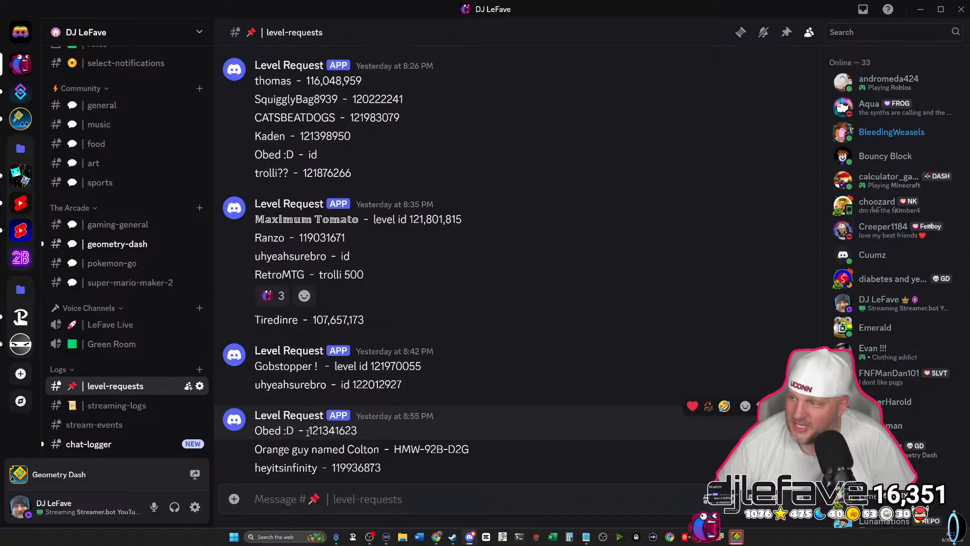
{"action": "left_click_drag", "start_coordinate": [309, 431], "coordinate": [355, 435]}
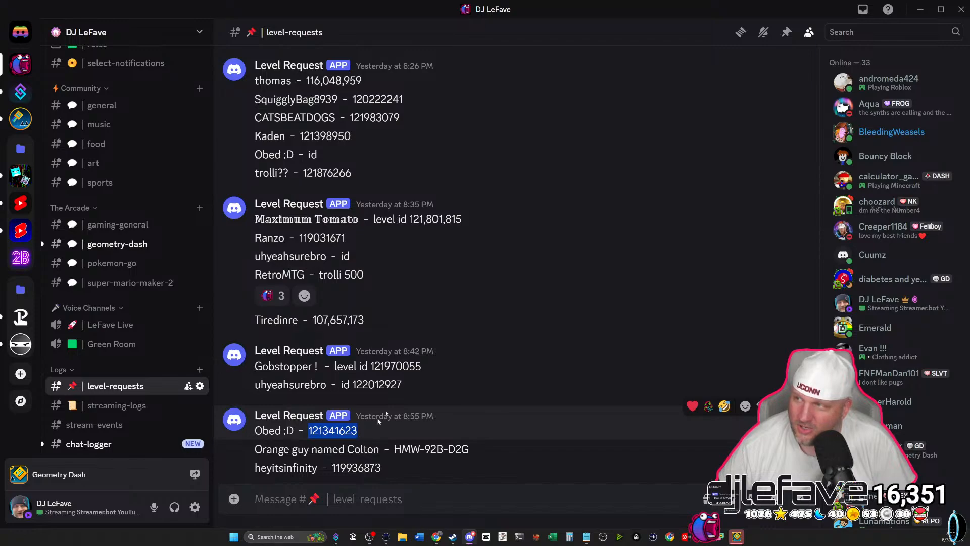
{"action": "left_click", "coordinate": [920, 9]}
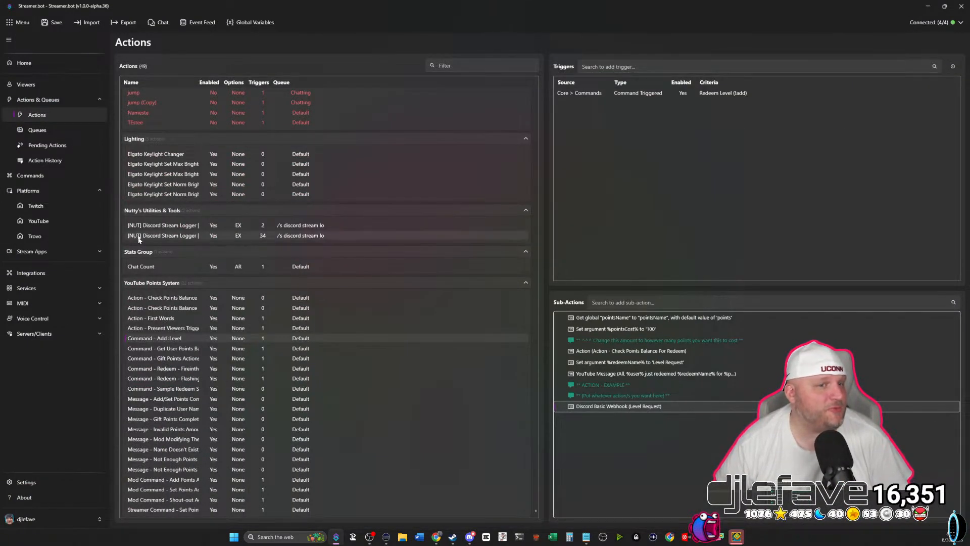
Rename the TEstee action in the Chat Commands group as BigBadGuy.
{"action": "scroll", "coordinate": [139, 223], "scroll_direction": "up", "scroll_amount": 2}
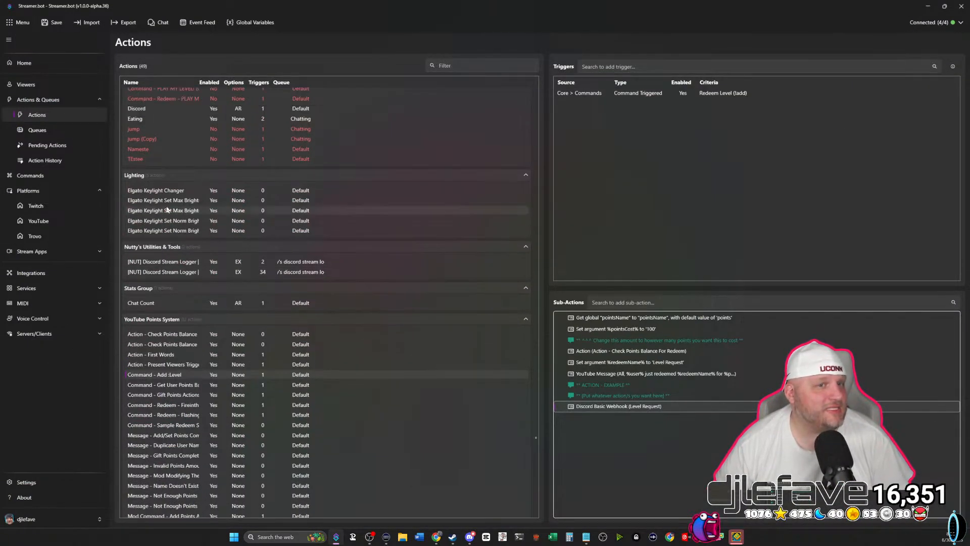
{"action": "double_click", "coordinate": [138, 159]}
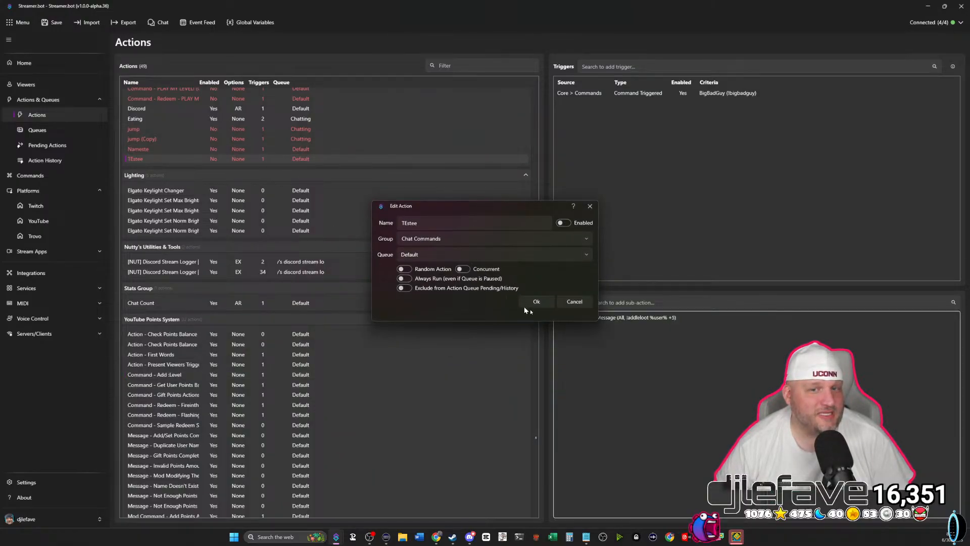
{"action": "double_click", "coordinate": [425, 227]}
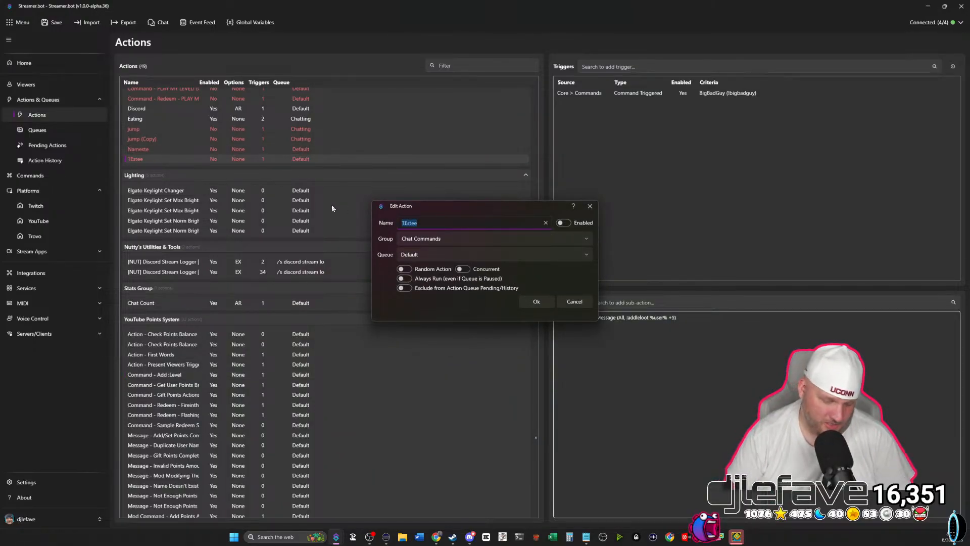
{"action": "type", "text": "BigBadBuy"}
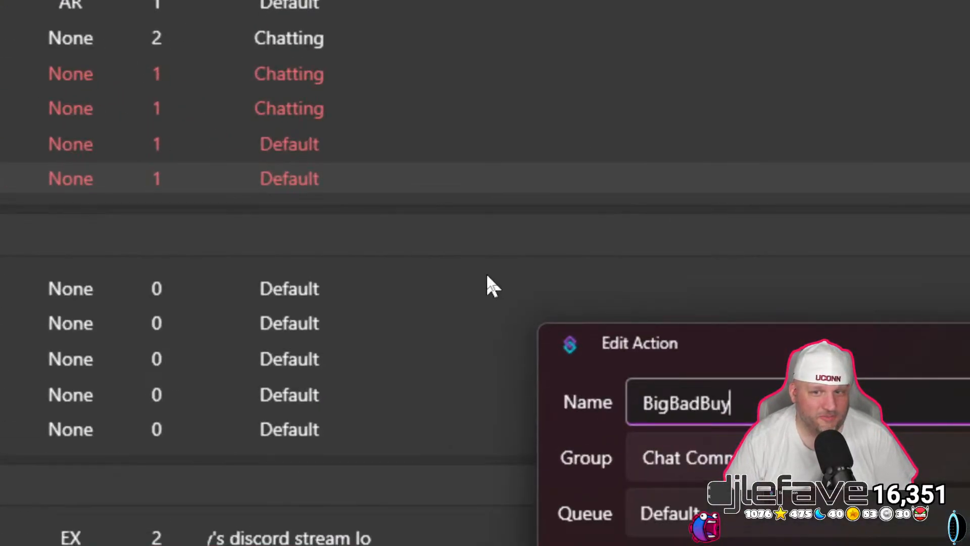
{"action": "key", "text": "BackSpace"}
{"action": "key", "text": "BackSpace"}
{"action": "key", "text": "BackSpace"}
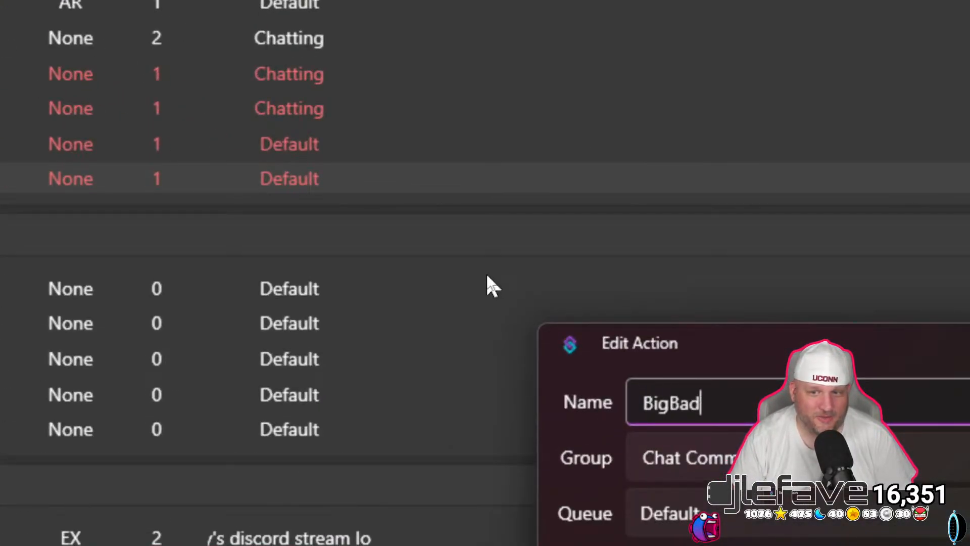
{"action": "type", "text": "B"}
{"action": "key", "text": "BackSpace"}
{"action": "type", "text": "Gu"}
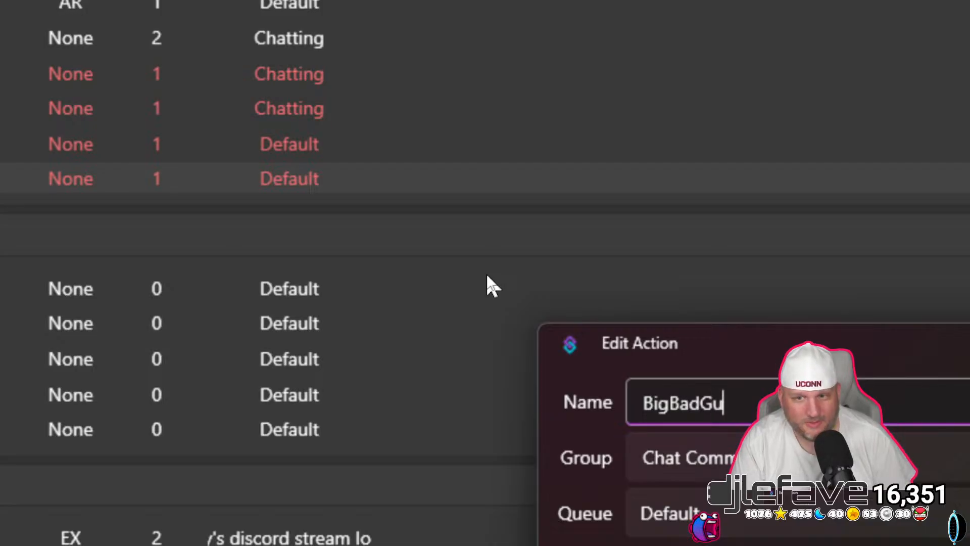
{"action": "type", "text": "y"}
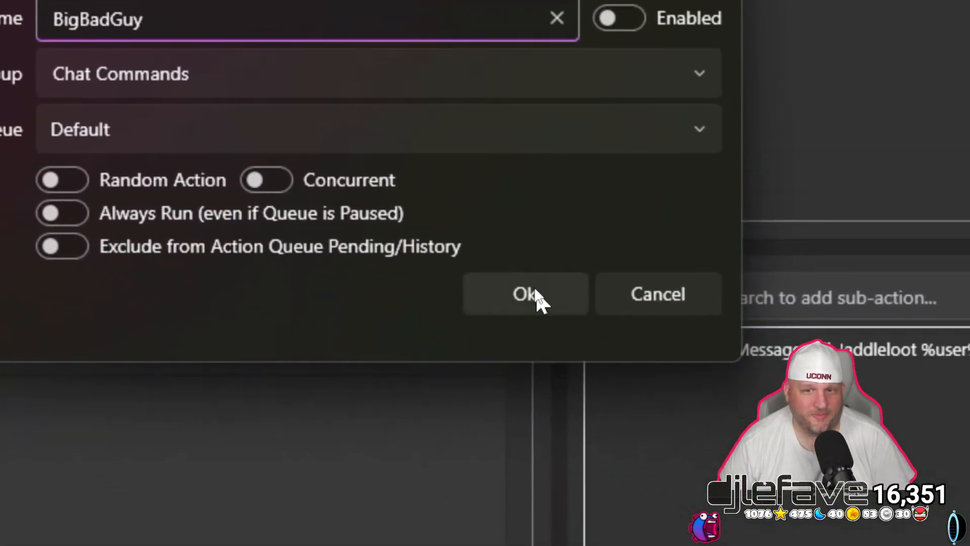
{"action": "left_click", "coordinate": [536, 293]}
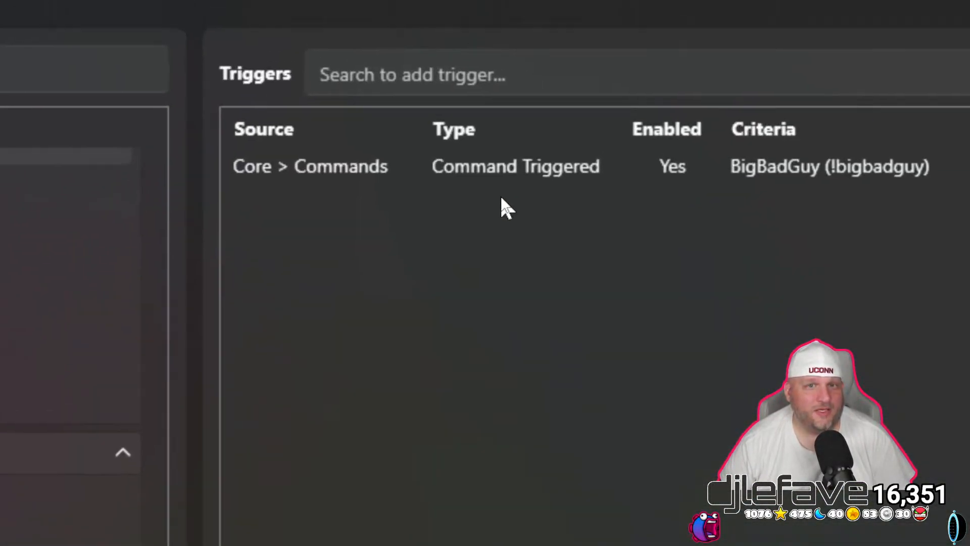
Change the message of the BigBadGuy action's YouTube message sub-action to "!addleloot %rawInput% +-100".
{"action": "double_click", "coordinate": [489, 251]}
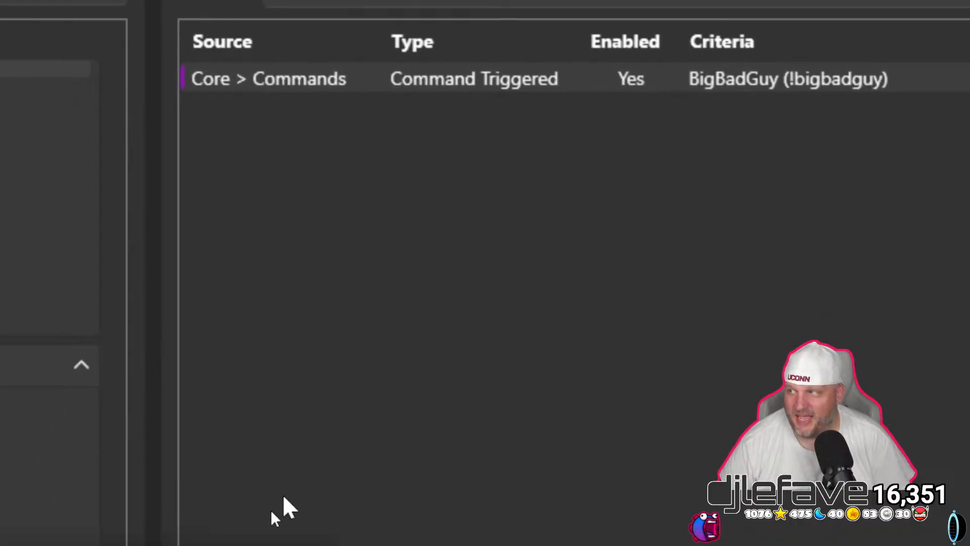
{"action": "left_click", "coordinate": [412, 377]}
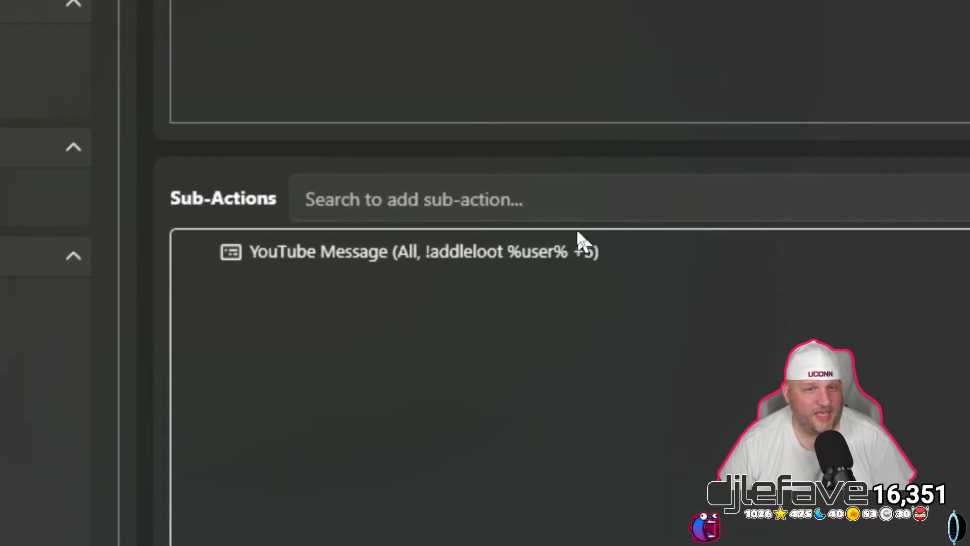
{"action": "double_click", "coordinate": [502, 257]}
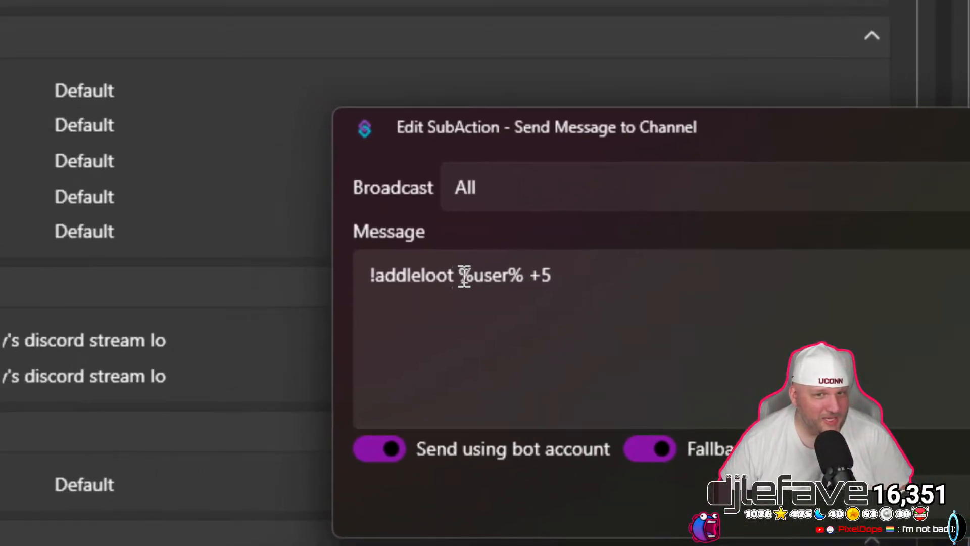
{"action": "left_click_drag", "start_coordinate": [459, 277], "coordinate": [524, 277]}
{"action": "key", "text": "ctrl+v"}
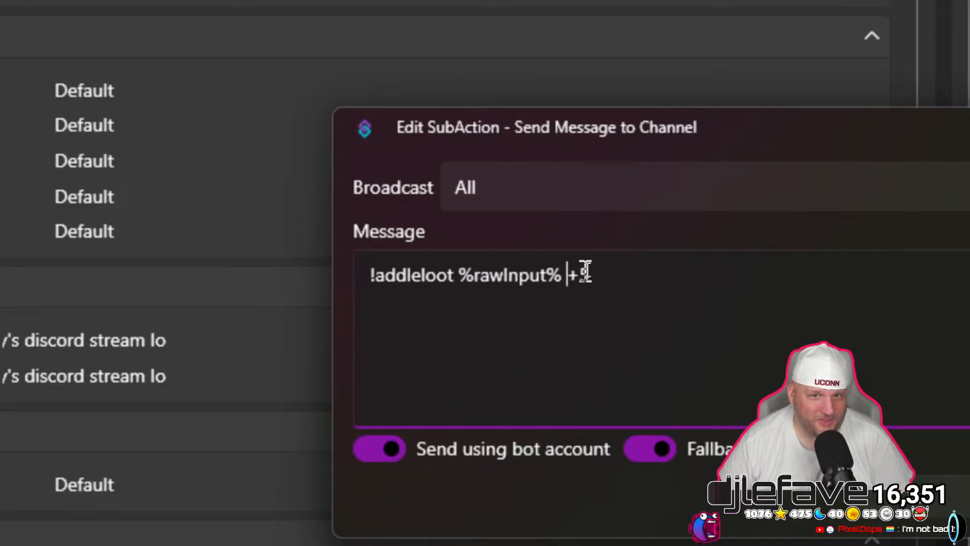
{"action": "key", "text": "Right"}
{"action": "type", "text": "-"}
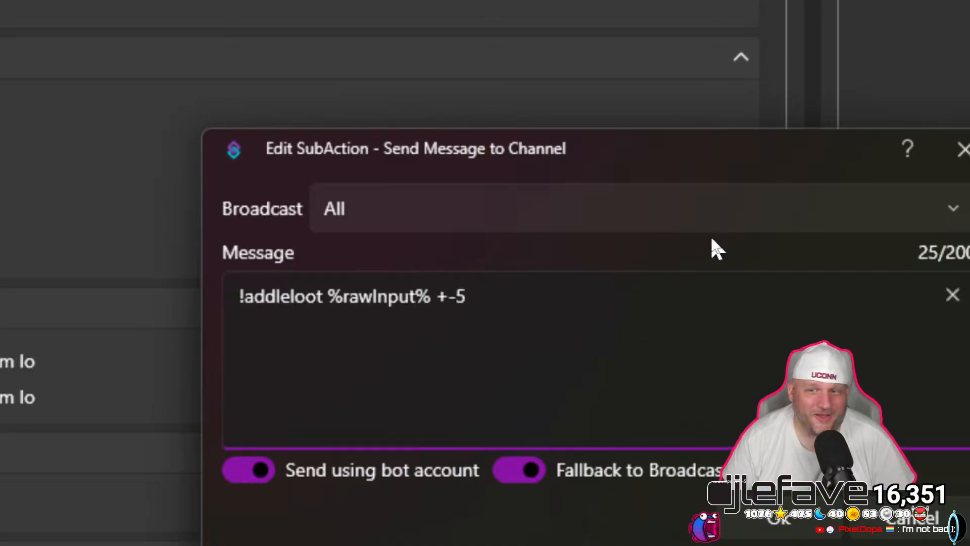
{"action": "key", "text": "BackSpace"}
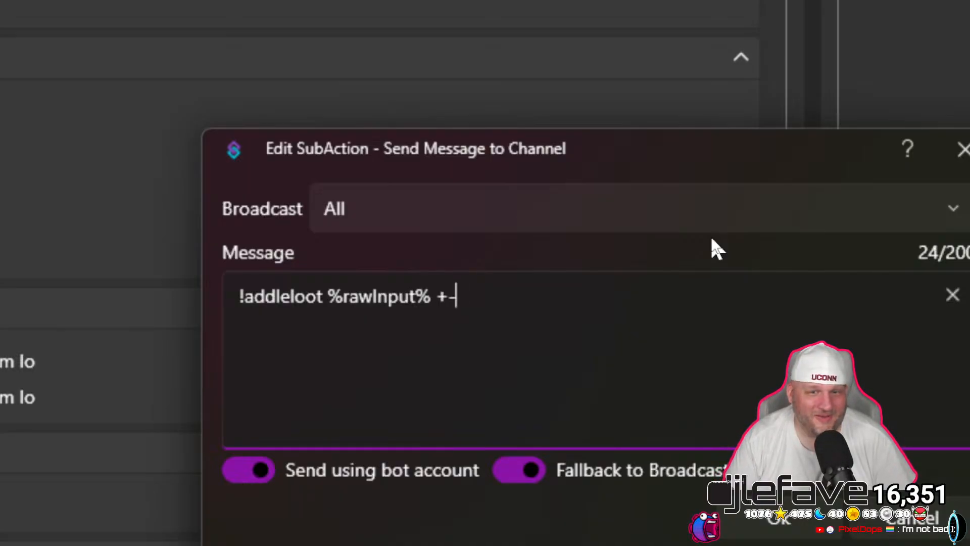
{"action": "type", "text": "100"}
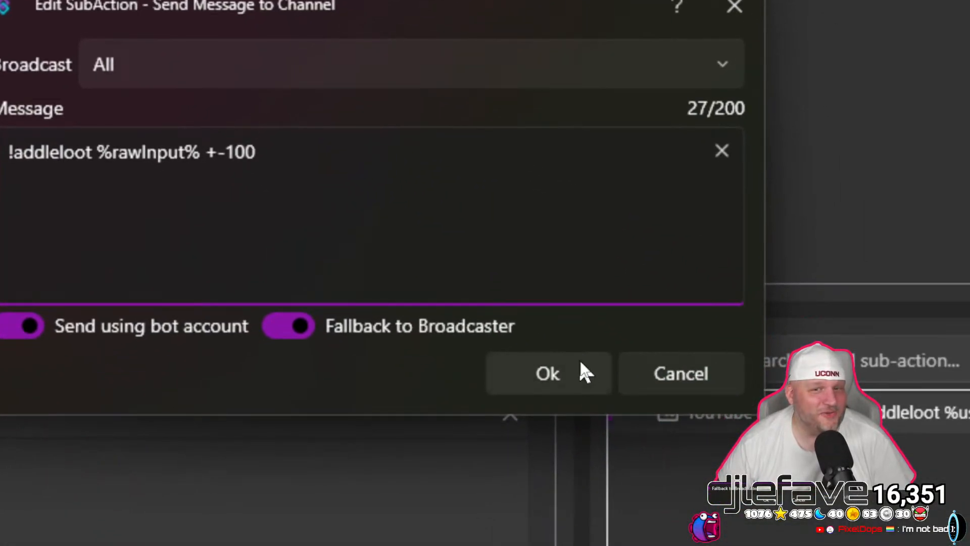
{"action": "left_click", "coordinate": [587, 389]}
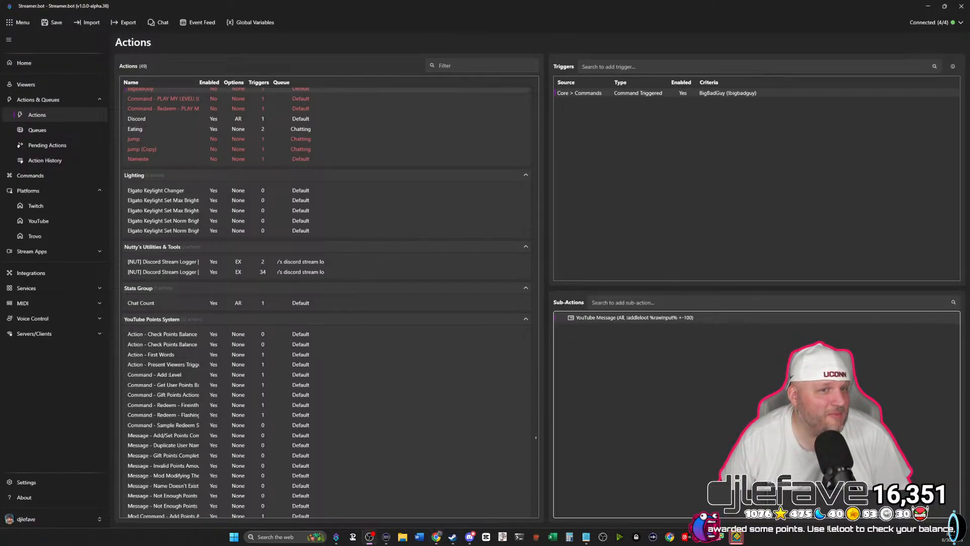
Enable the BigBadGuy action in the Chat Commands group.
{"action": "scroll", "coordinate": [199, 141], "scroll_direction": "up", "scroll_amount": 4}
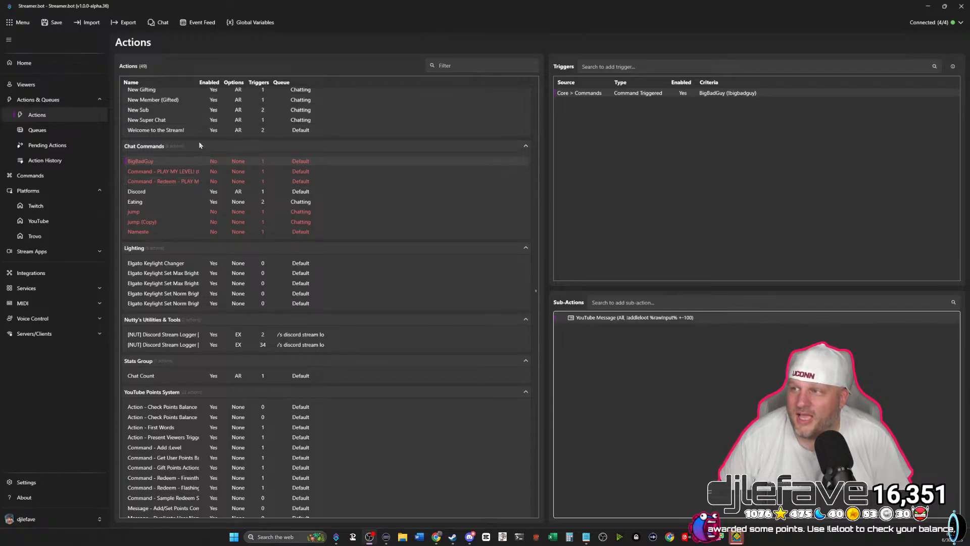
{"action": "scroll", "coordinate": [193, 149], "scroll_direction": "up", "scroll_amount": 4}
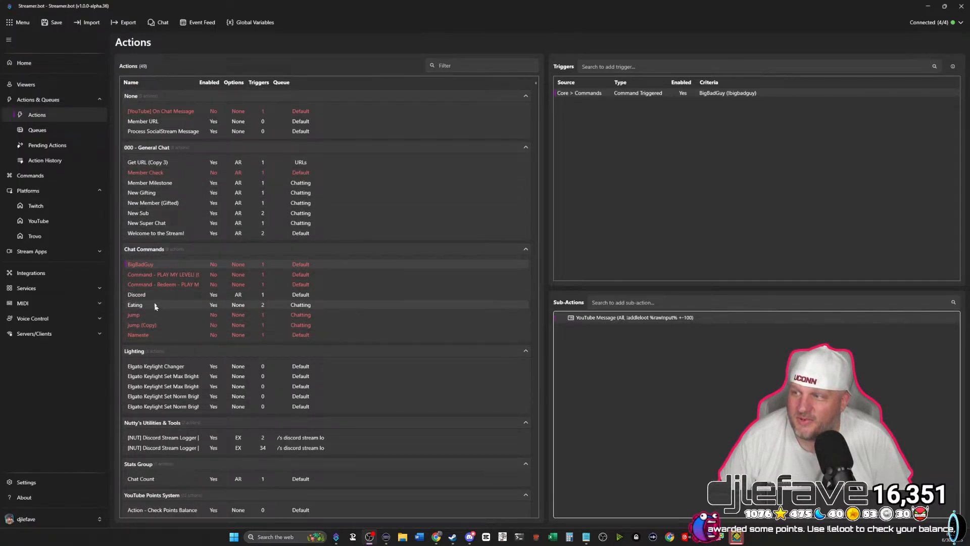
{"action": "left_click", "coordinate": [150, 273]}
{"action": "right_click", "coordinate": [149, 267]}
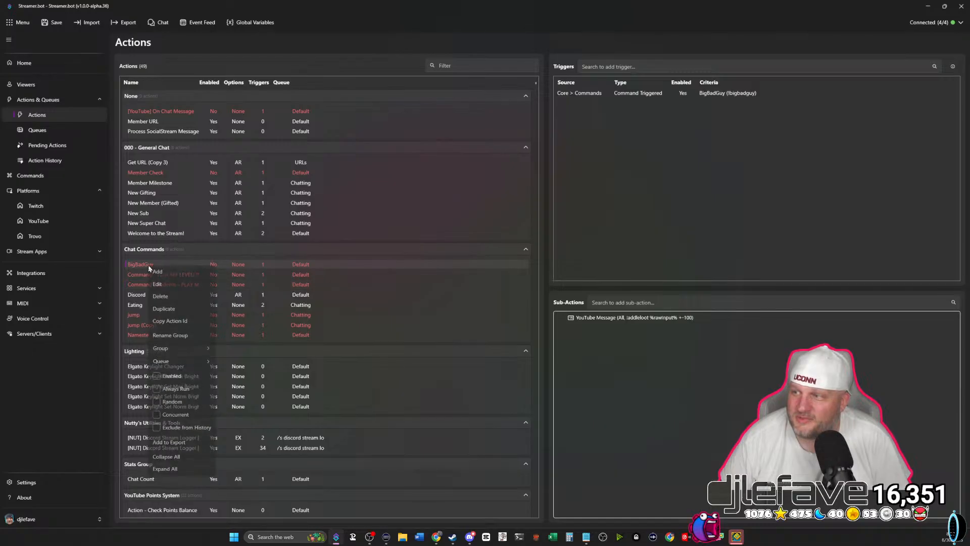
{"action": "left_click", "coordinate": [169, 377]}
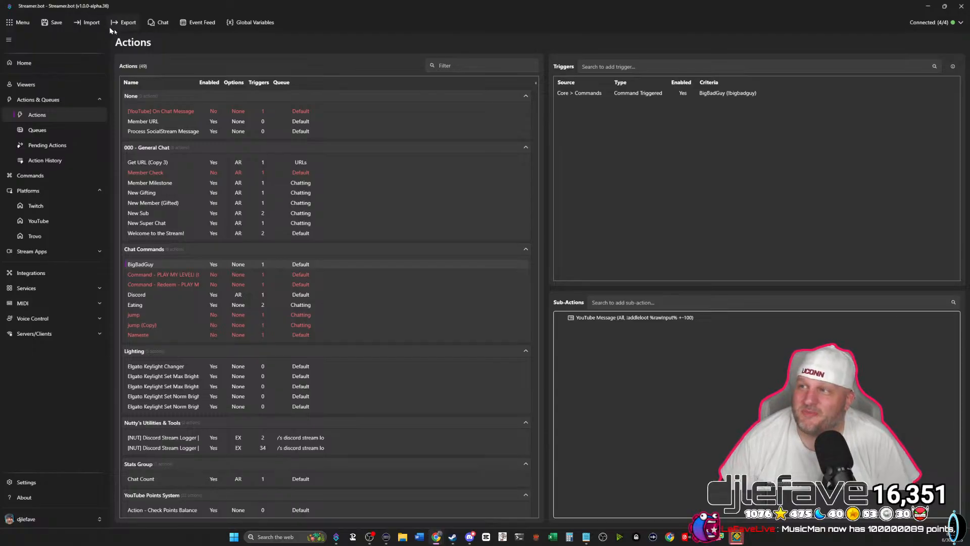
Open the BigBadGuy command in the commands list, review its settings, and close it again.
{"action": "left_click", "coordinate": [45, 176]}
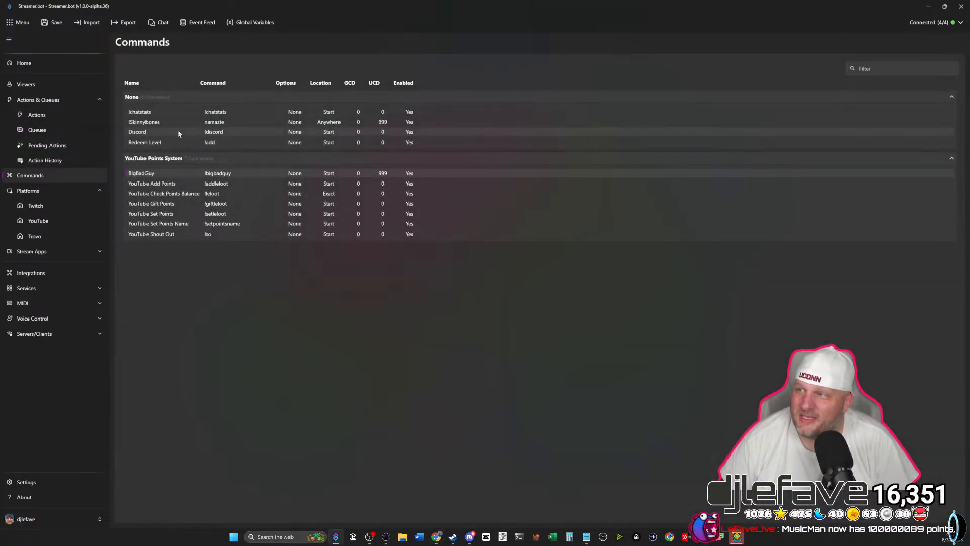
{"action": "double_click", "coordinate": [172, 174]}
{"action": "left_click", "coordinate": [371, 279]}
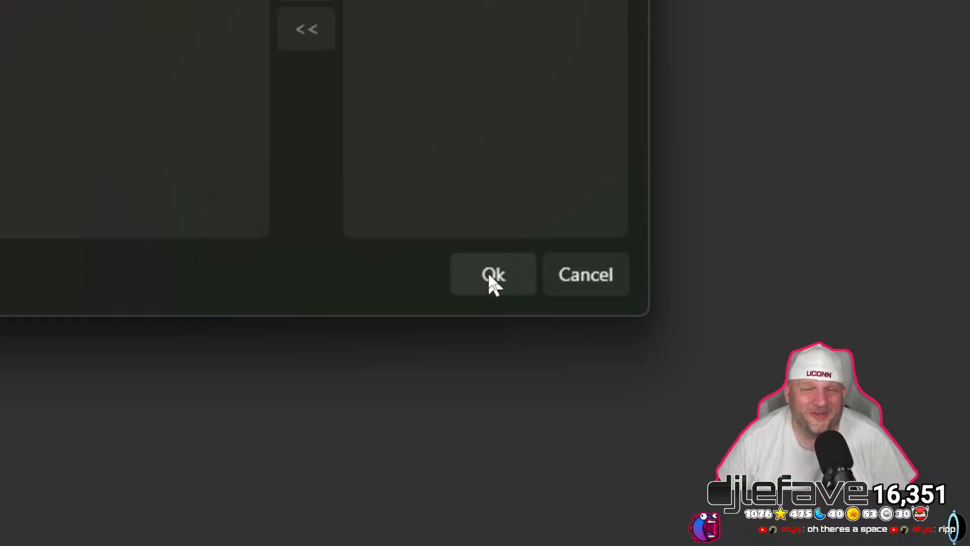
{"action": "left_click", "coordinate": [488, 277]}
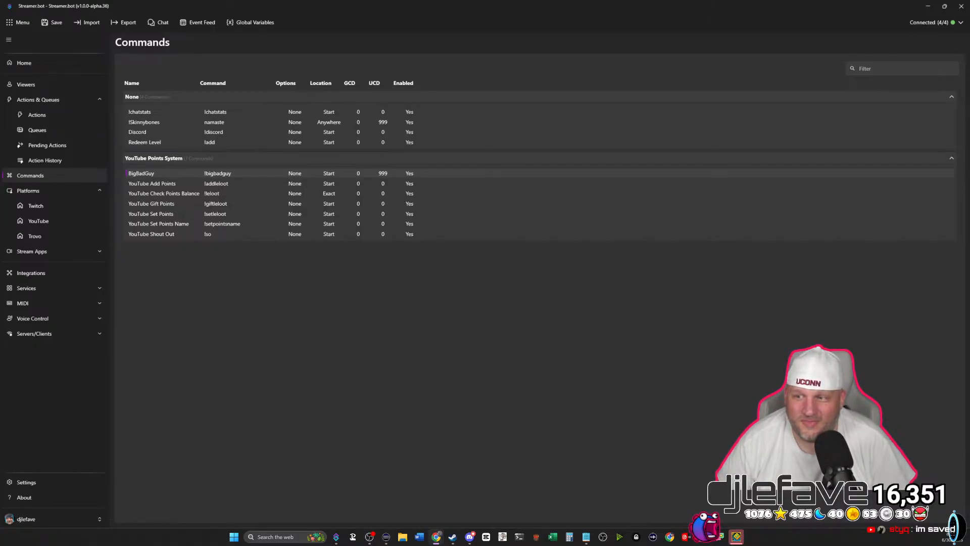
Switch to the Fourthwall site design dashboard in the browser and create a custom page titled LeCommands.
{"action": "left_click_drag", "start_coordinate": [0, 56], "coordinate": [350, 2]}
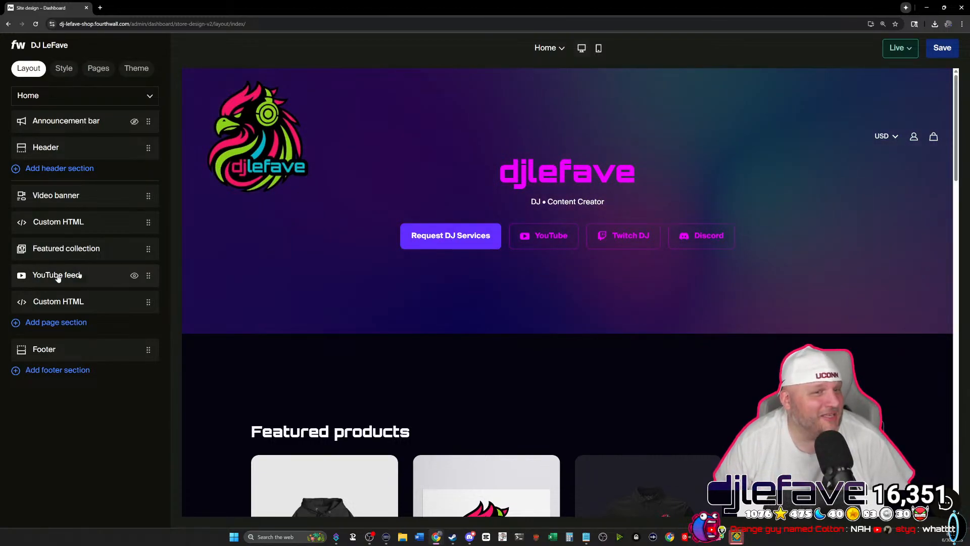
{"action": "left_click", "coordinate": [100, 70]}
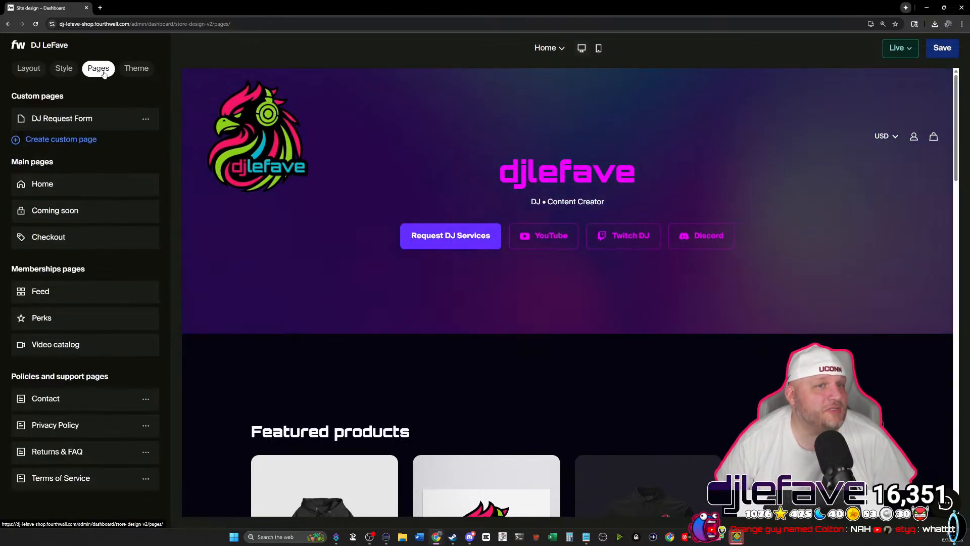
{"action": "left_click", "coordinate": [53, 141]}
{"action": "left_click", "coordinate": [407, 277]}
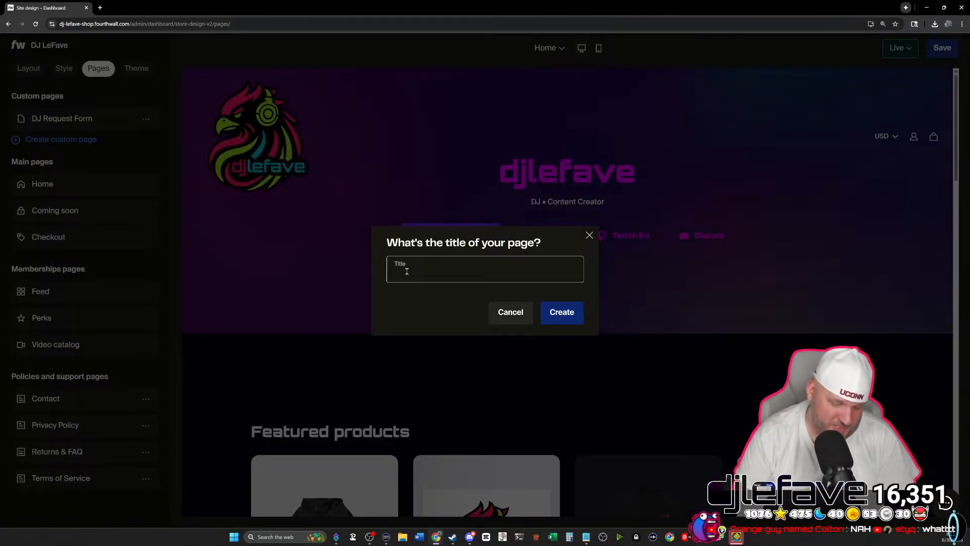
{"action": "type", "text": "4eCommands"}
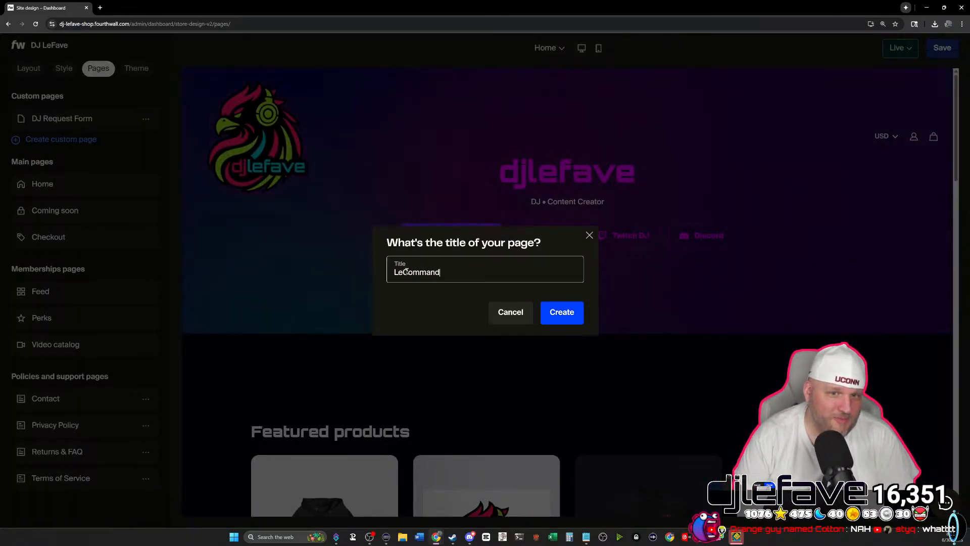
{"action": "left_click", "coordinate": [563, 317]}
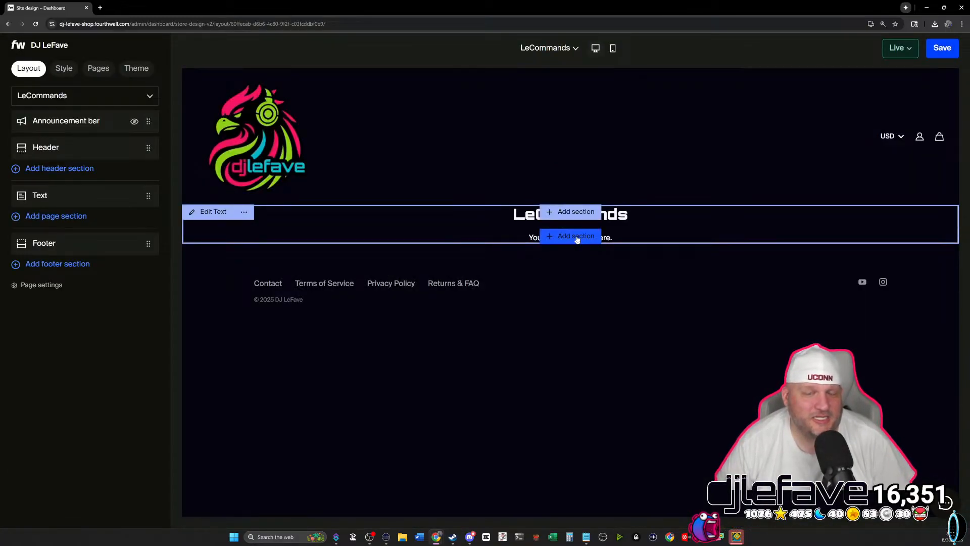
Add a Text section below the LeCommands intro text and set its heading to "!bigbadguy".
{"action": "left_click", "coordinate": [577, 239]}
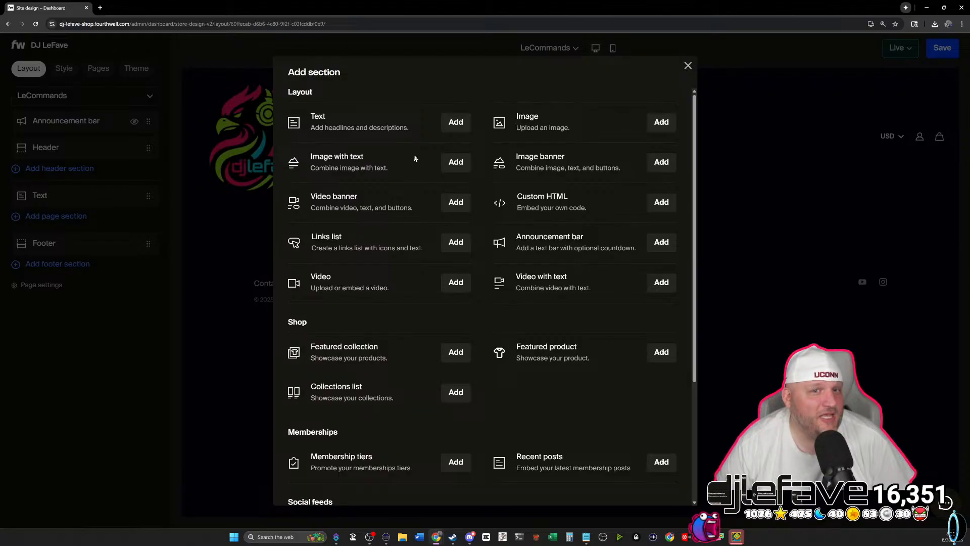
{"action": "left_click", "coordinate": [451, 123]}
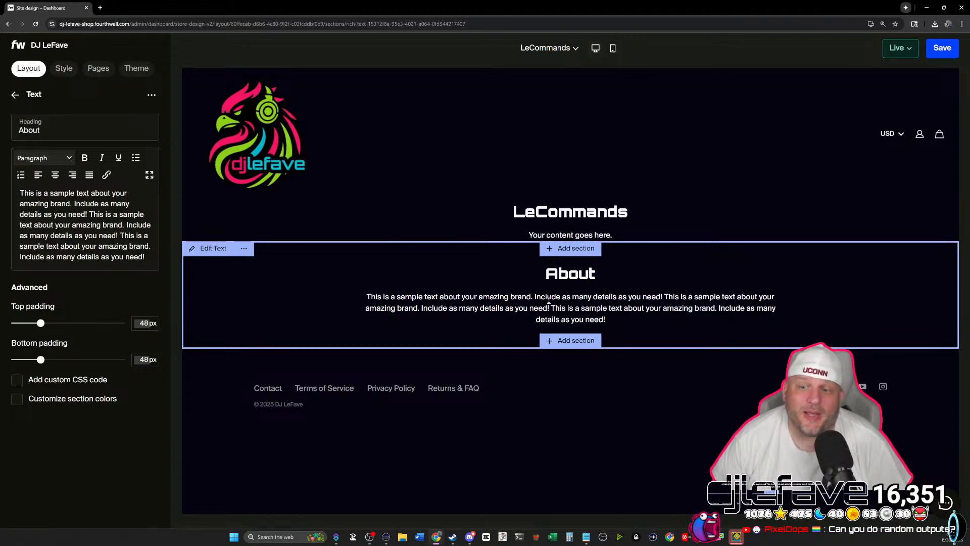
{"action": "double_click", "coordinate": [563, 274]}
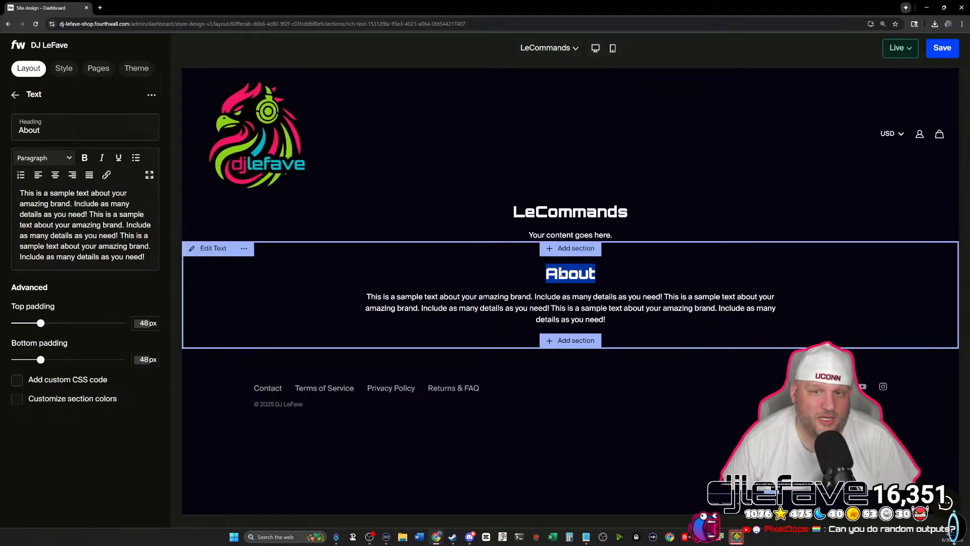
{"action": "left_click", "coordinate": [597, 307]}
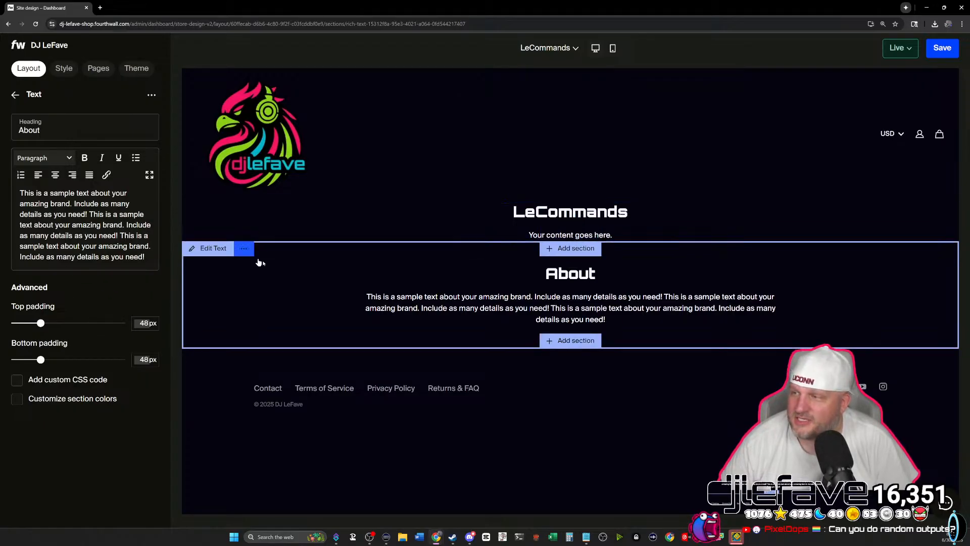
{"action": "left_click", "coordinate": [49, 133]}
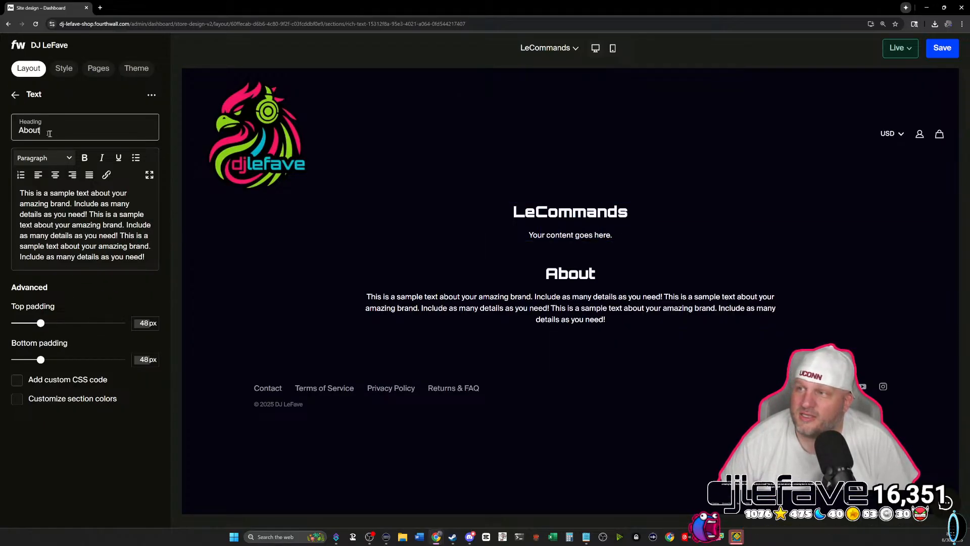
{"action": "key", "text": "ctrl+a"}
{"action": "key", "text": "BackSpace"}
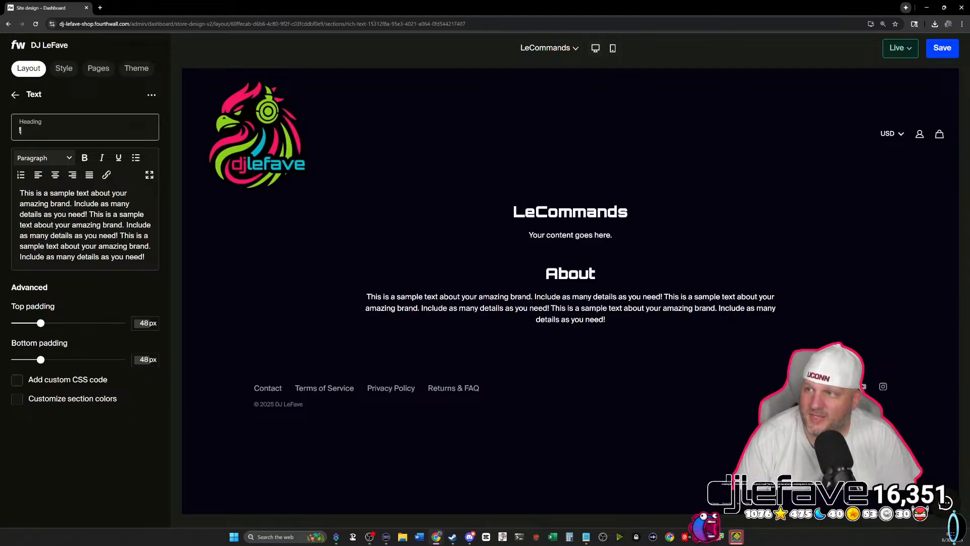
{"action": "type", "text": "!big"}
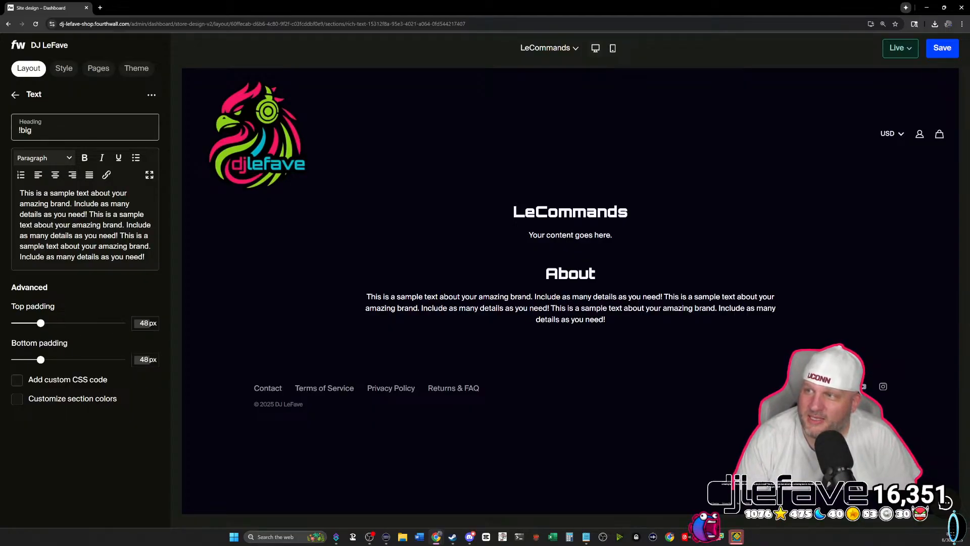
{"action": "type", "text": "badguy"}
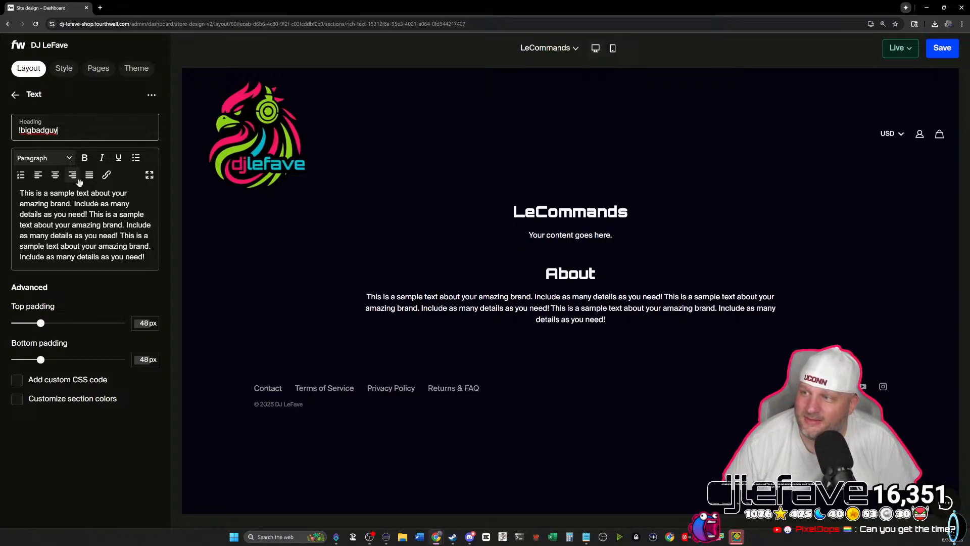
Replace the section's sample text with "This is a one time use per stream chance for you to be THE big bad guy!".
{"action": "triple_click", "coordinate": [145, 258]}
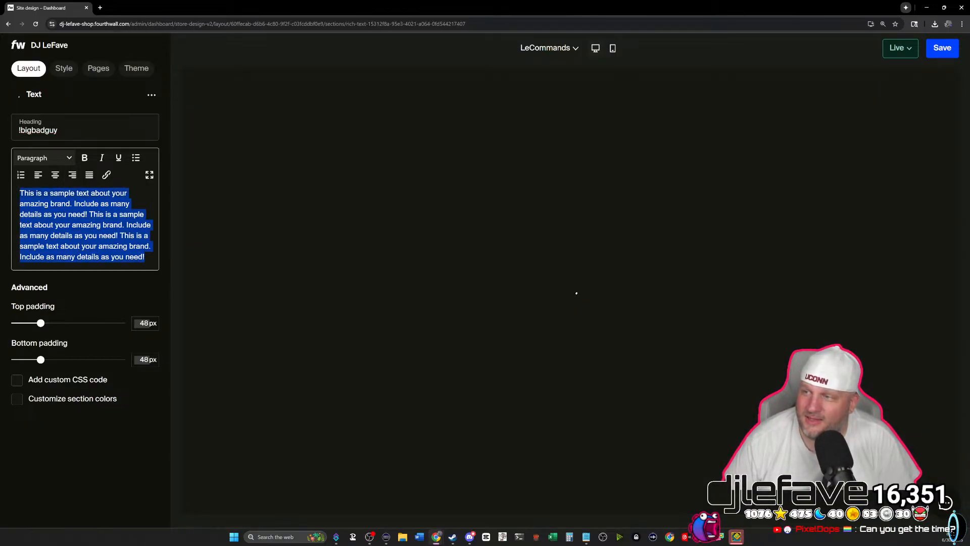
{"action": "type", "text": "This is a one time use"}
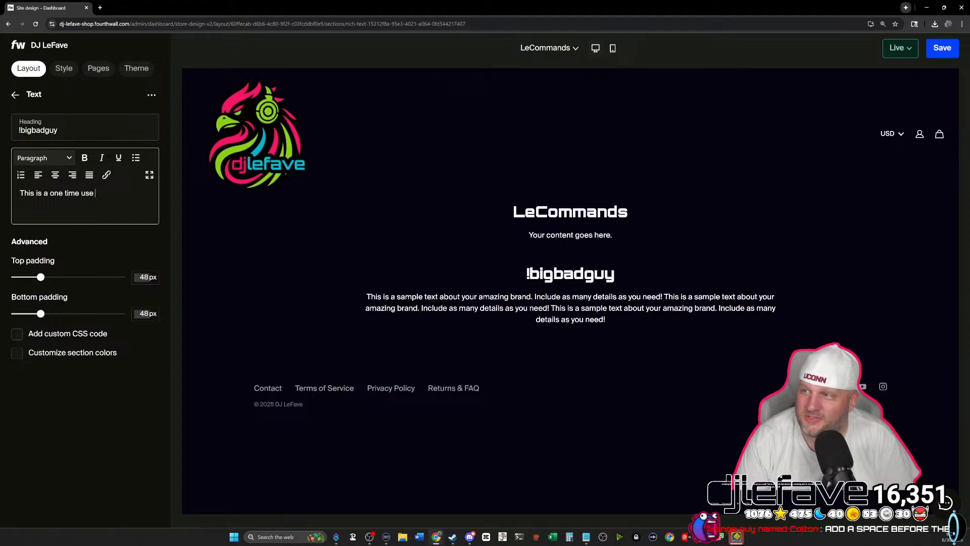
{"action": "type", "text": " per stream"}
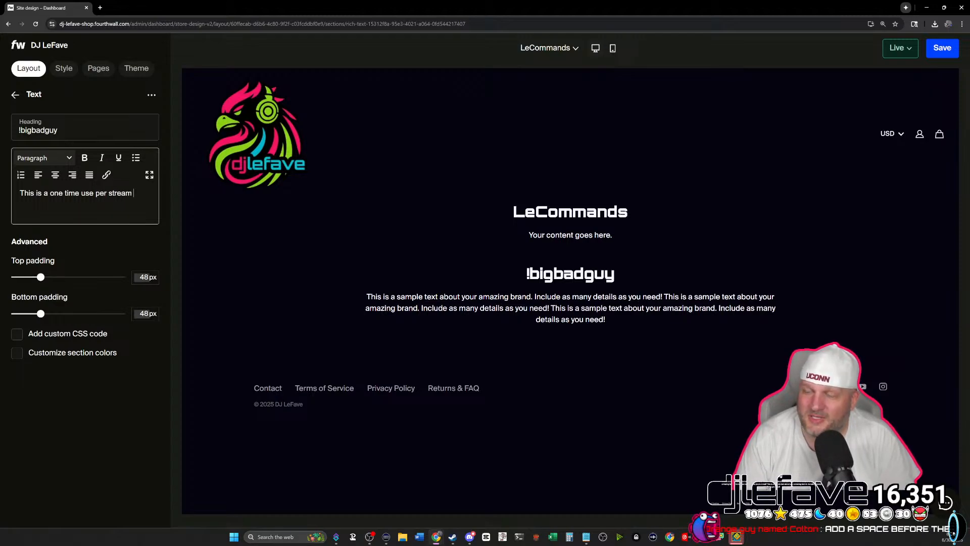
{"action": "type", "text": " chance "}
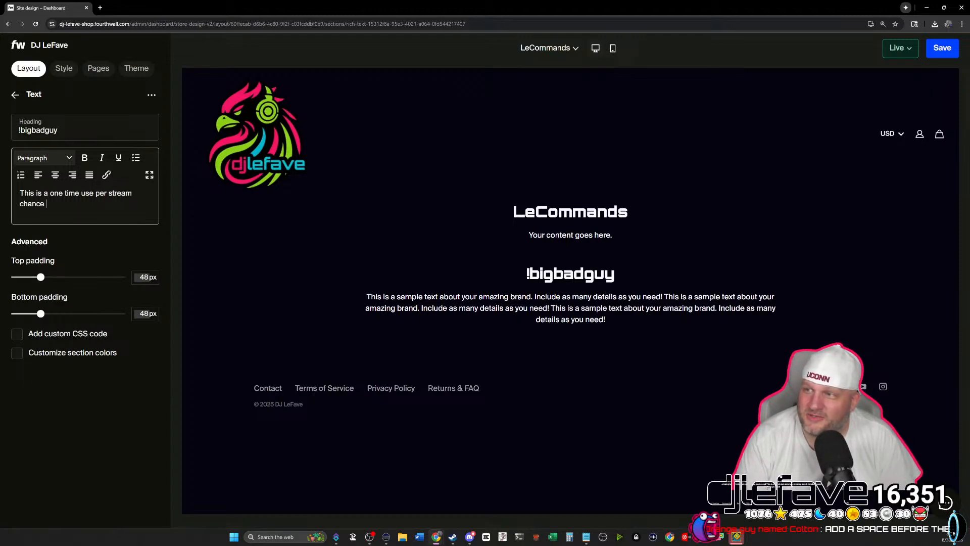
{"action": "type", "text": "for you to be THE bi"}
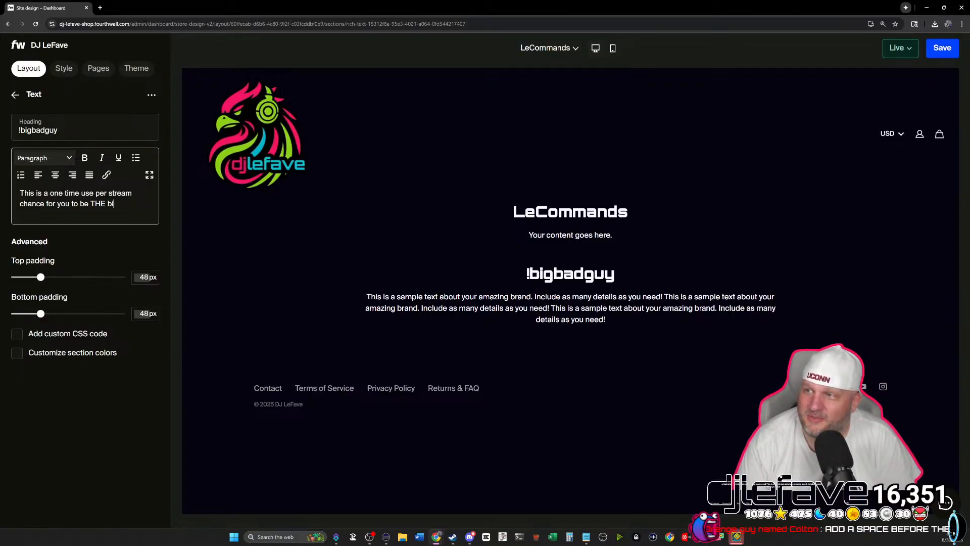
{"action": "type", "text": "g bad guy"}
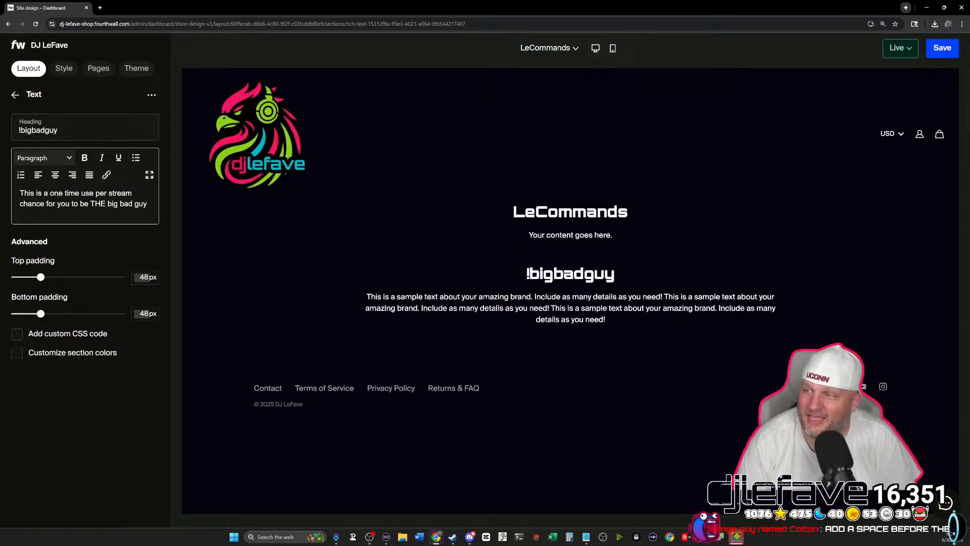
{"action": "type", "text": "!"}
Append "Simply type the command followed by your target's YouTube name and they will lose 100 LeLoot." to the section text and save the site.
{"action": "key", "text": "Return"}
{"action": "type", "text": "Simpl"}
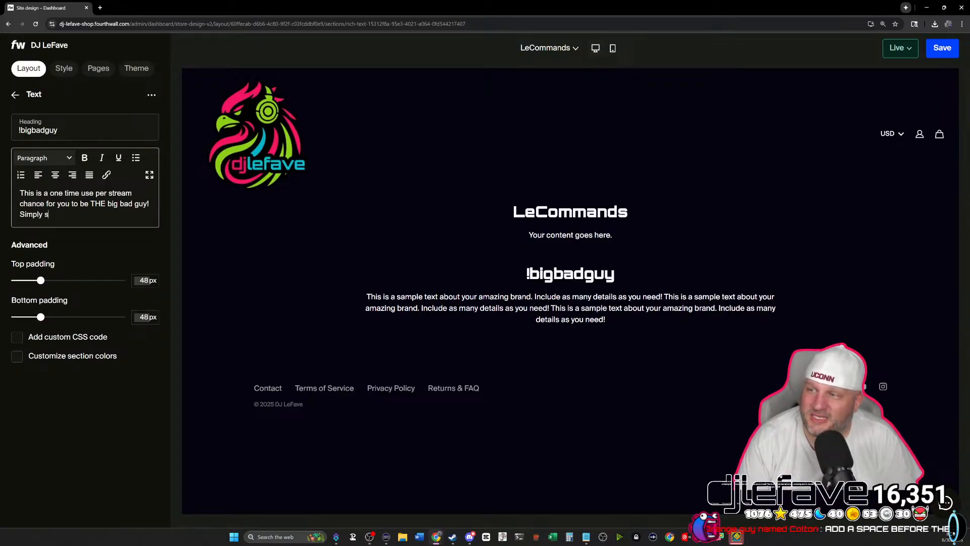
{"action": "type", "text": "y type"}
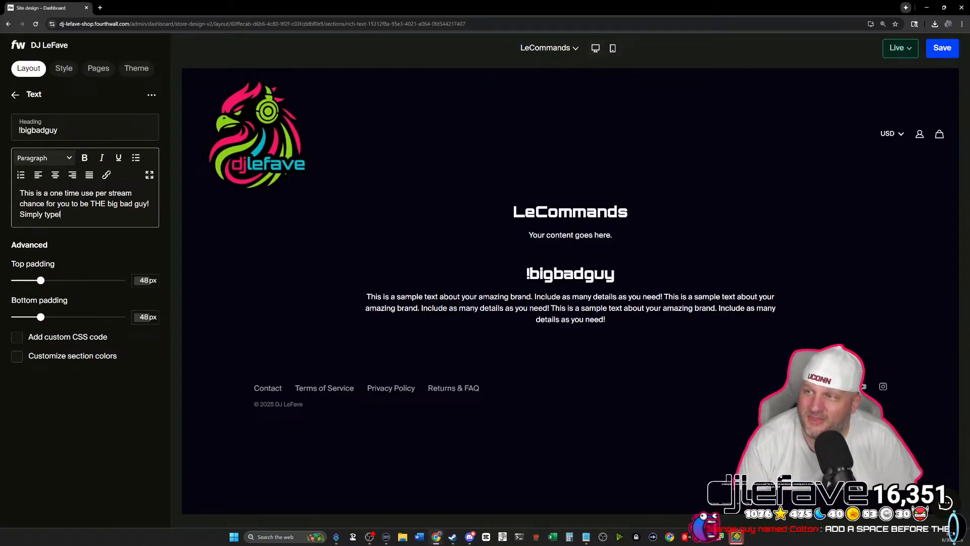
{"action": "type", "text": " the comma"}
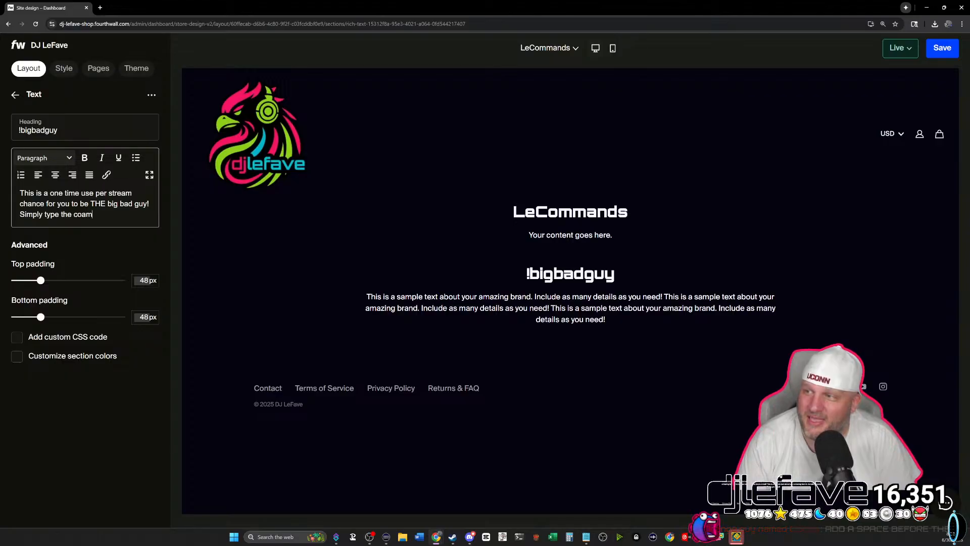
{"action": "key", "text": "BackSpace"}
{"action": "type", "text": "mmand follo"}
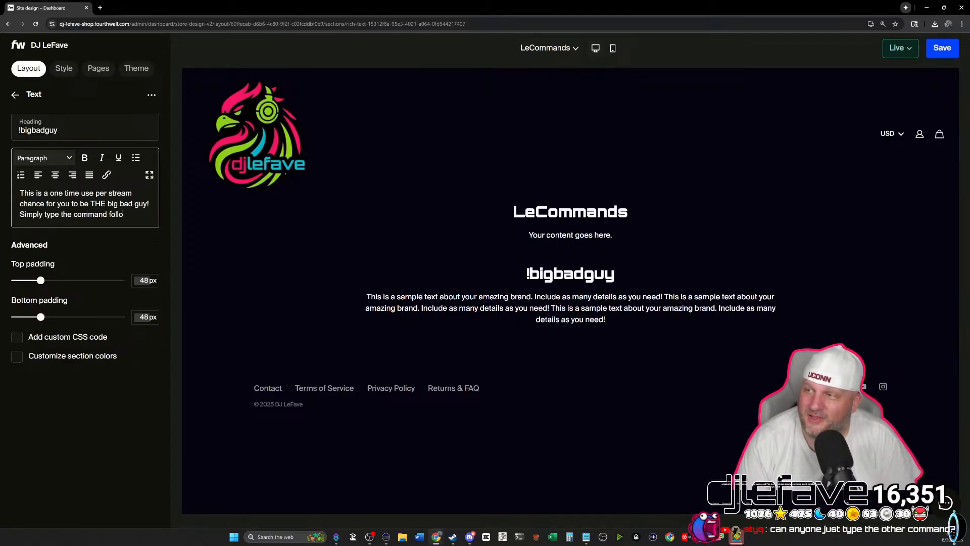
{"action": "type", "text": "wed by your"}
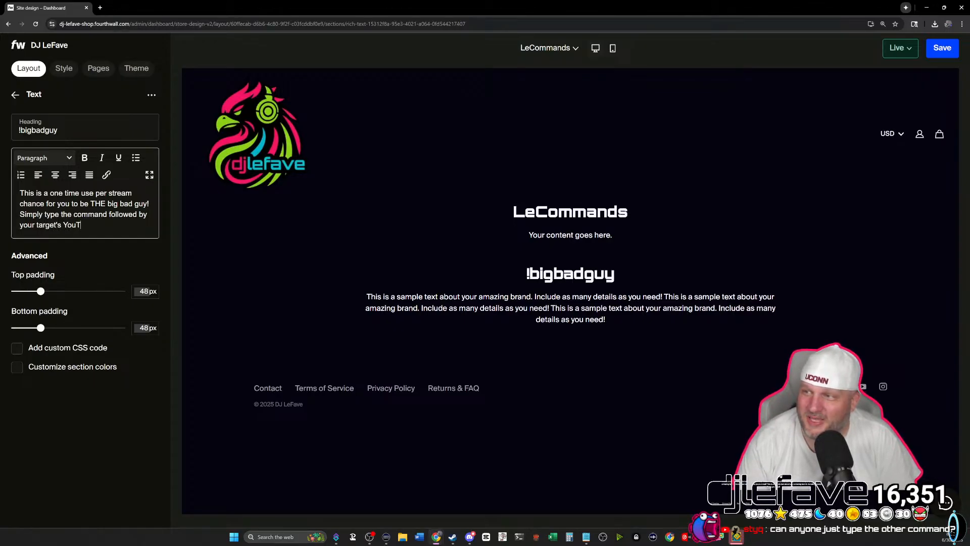
{"action": "type", "text": "target's YouTube name and "}
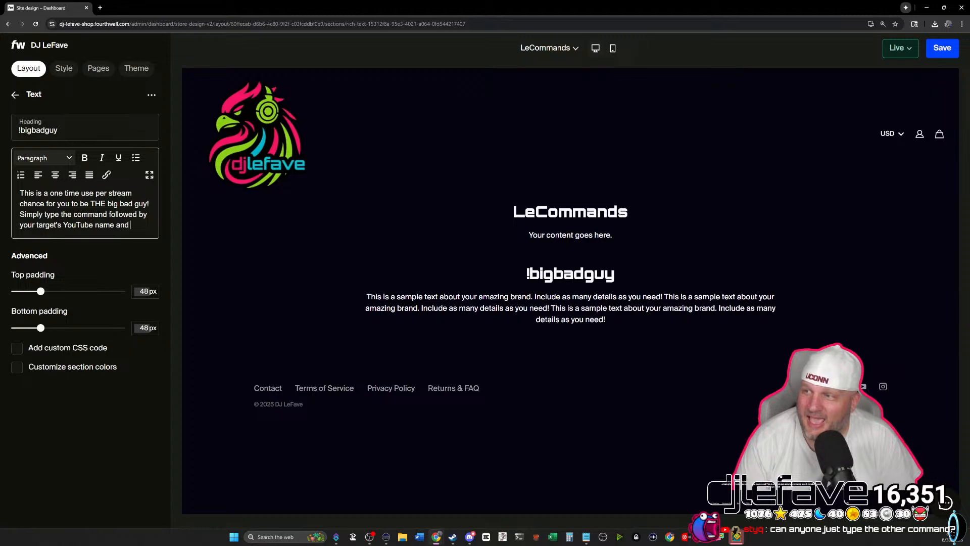
{"action": "type", "text": "they will l"}
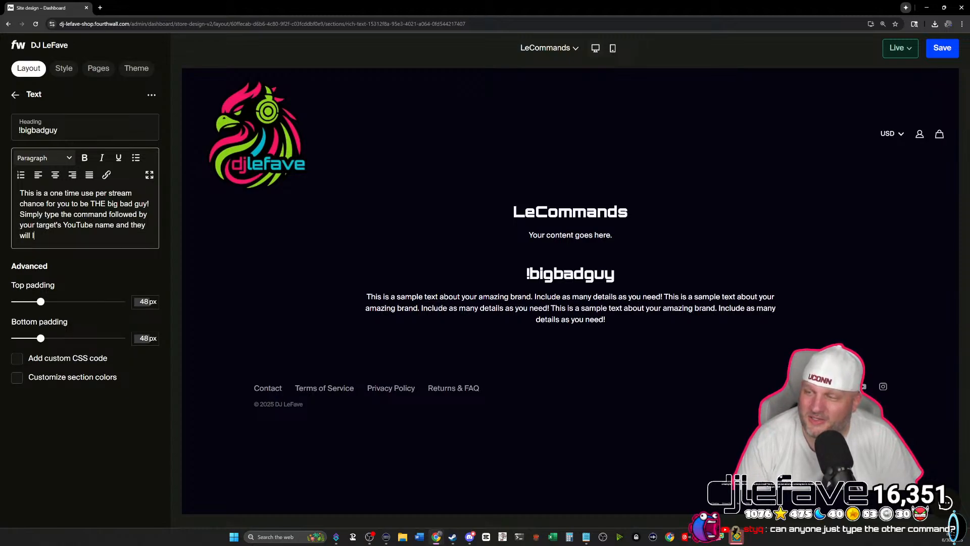
{"action": "type", "text": "ose"}
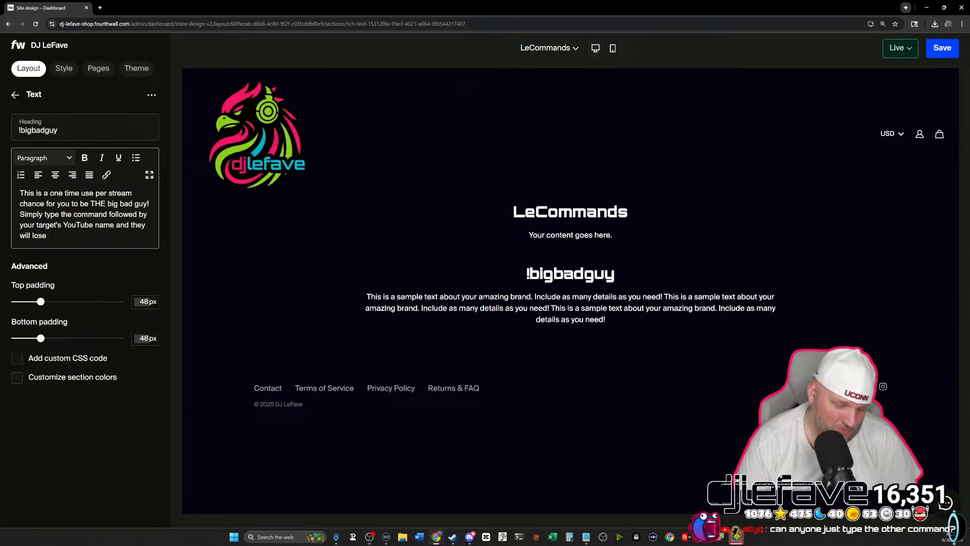
{"action": "type", "text": " 100 LeLoot."}
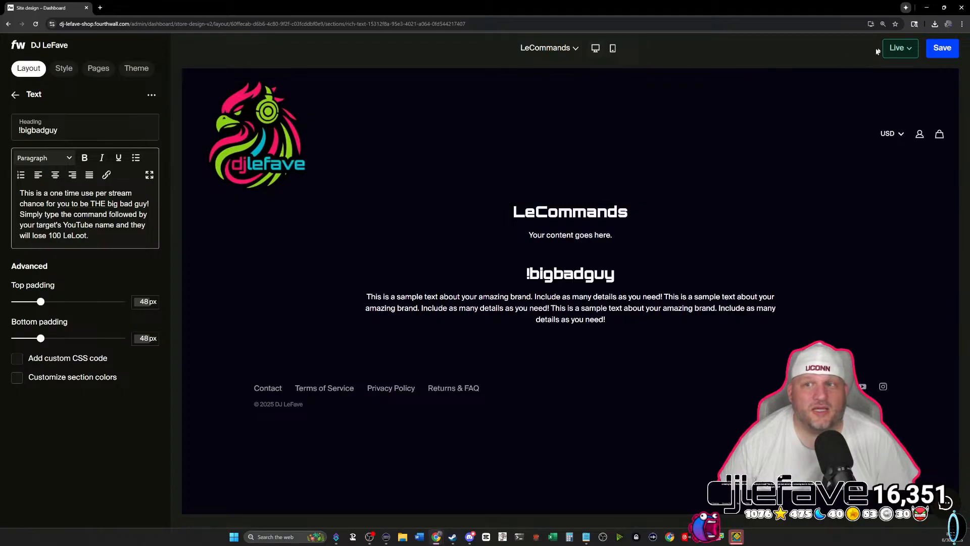
{"action": "left_click", "coordinate": [941, 49]}
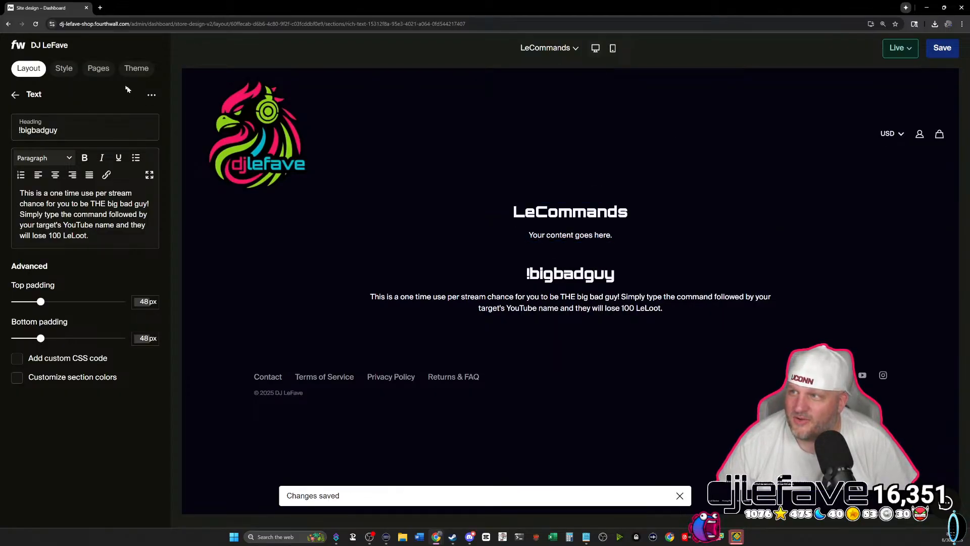
Check the options of the LeCommands page in the custom pages list and reopen its layout.
{"action": "left_click", "coordinate": [98, 68]}
{"action": "left_click", "coordinate": [69, 145]}
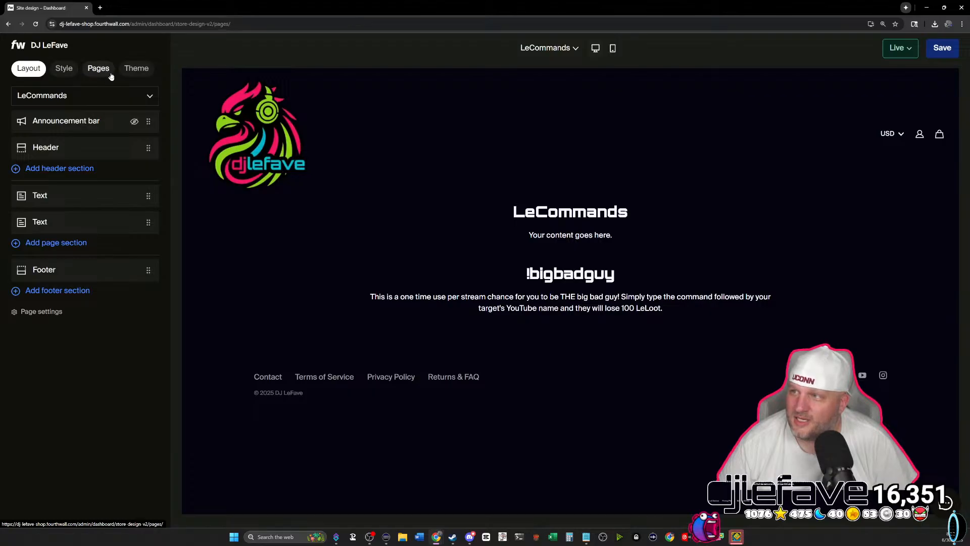
{"action": "left_click", "coordinate": [108, 73]}
{"action": "left_click", "coordinate": [141, 146]}
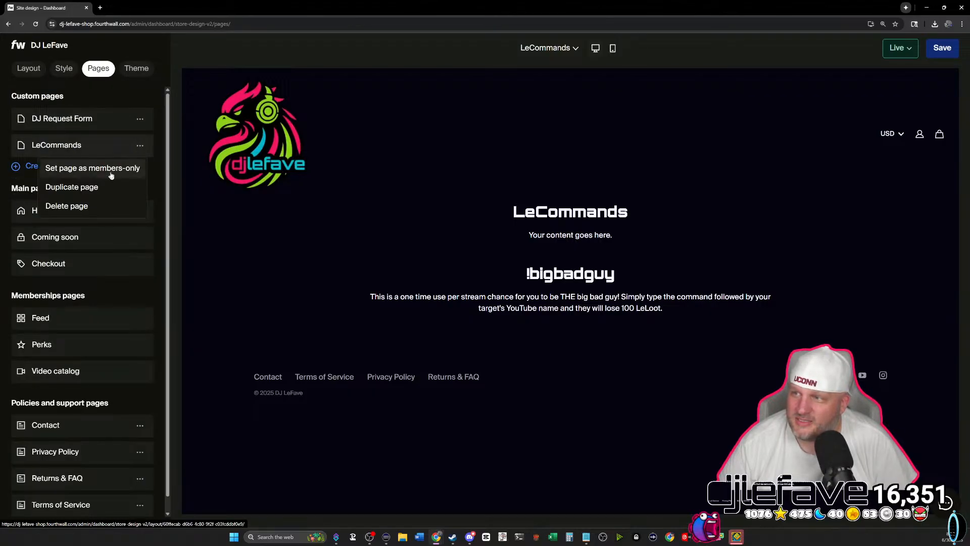
{"action": "left_click", "coordinate": [93, 146]}
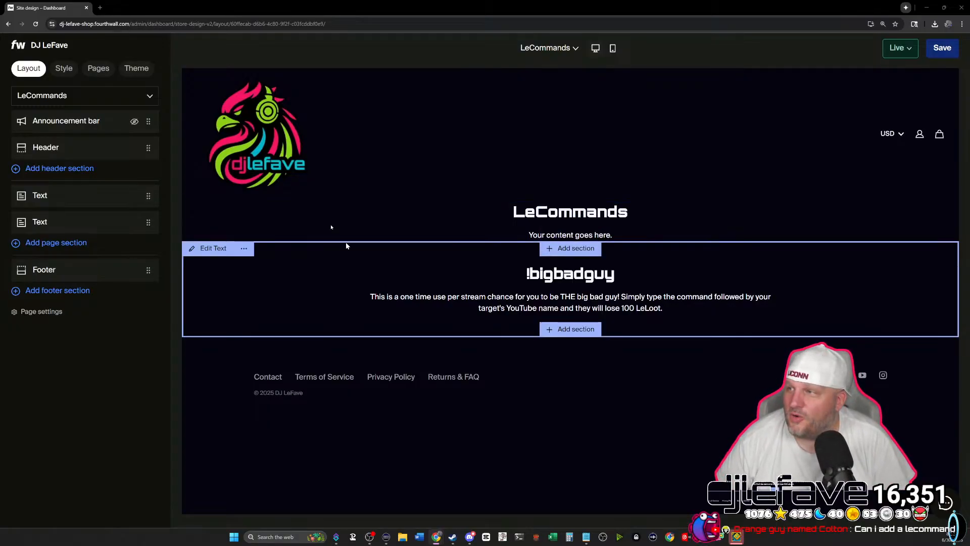
View the published page at djlefave.com/pages/lecommands in a new browser tab.
{"action": "left_click", "coordinate": [100, 10]}
{"action": "type", "text": "djlefave.com/pages/lecommands"}
{"action": "key", "text": "Return"}
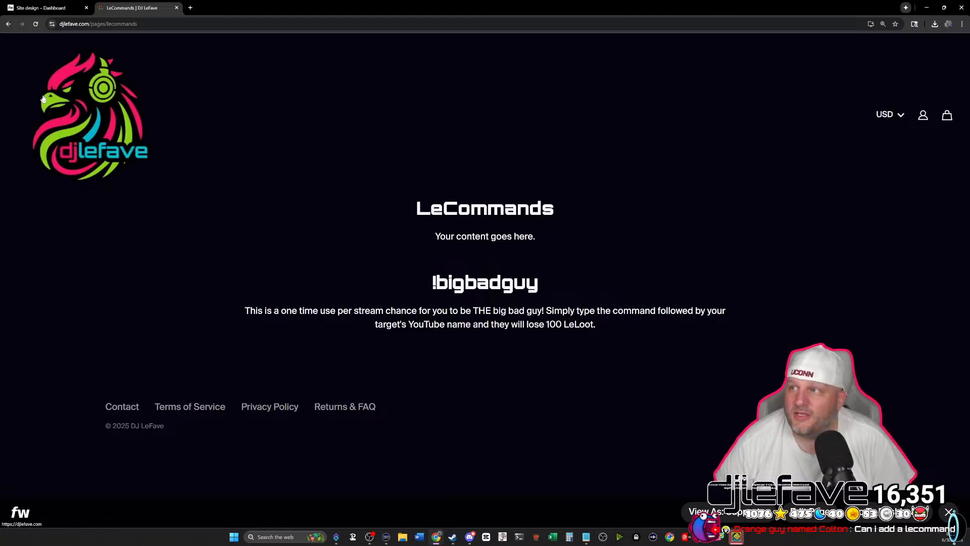
Switch to Streamer.bot and start a new command named Commands in the YouTube Points System group, triggered by !commands.
{"action": "left_click", "coordinate": [927, 8]}
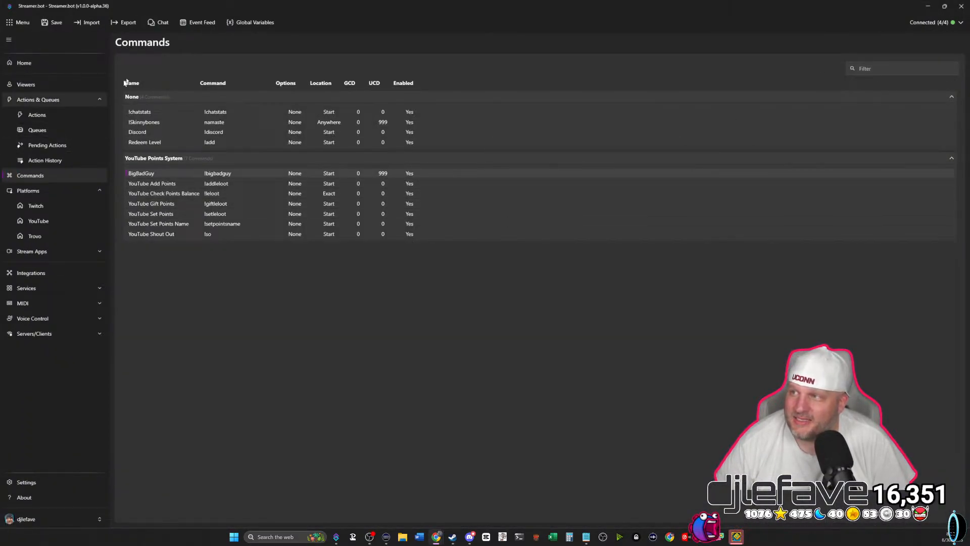
{"action": "right_click", "coordinate": [177, 99]}
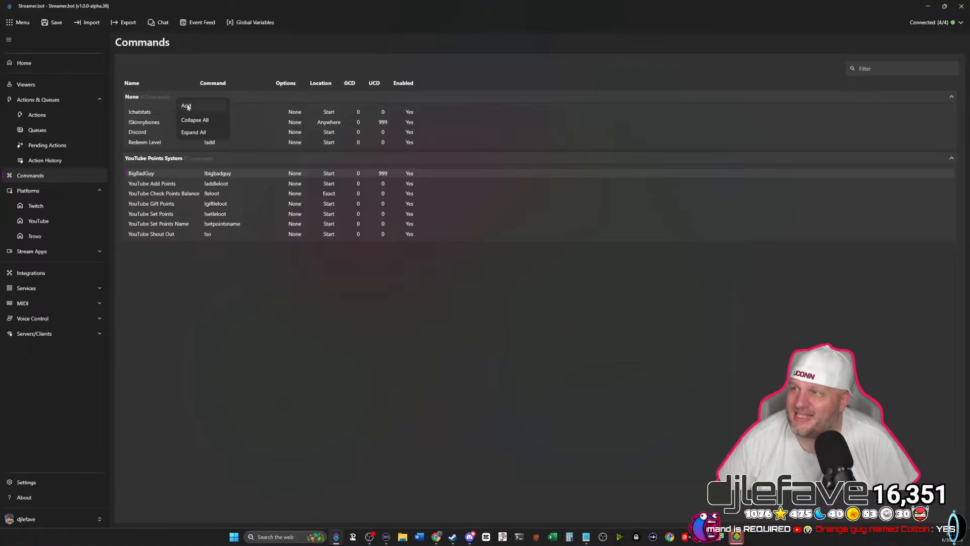
{"action": "left_click", "coordinate": [186, 106]}
{"action": "left_click", "coordinate": [369, 172]}
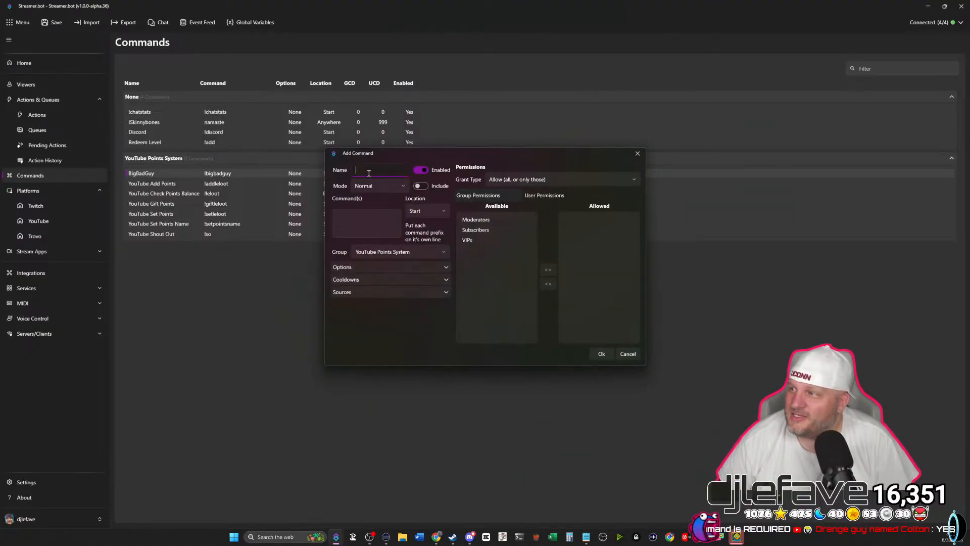
{"action": "type", "text": "!commands"}
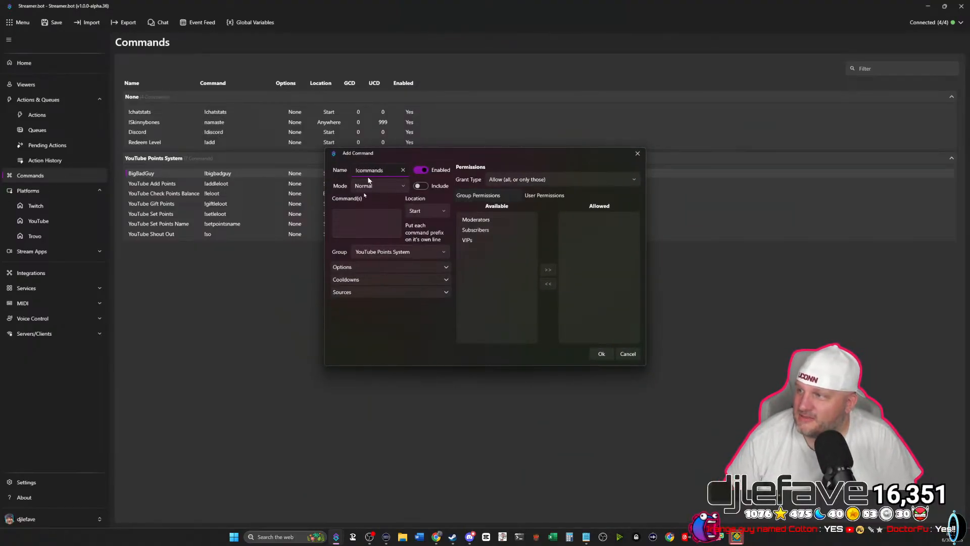
{"action": "left_click", "coordinate": [372, 211]}
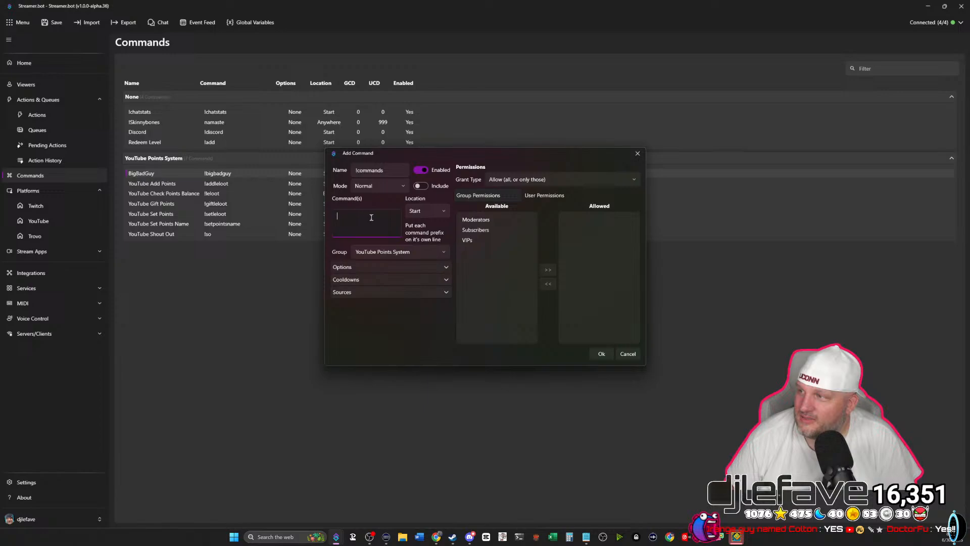
{"action": "double_click", "coordinate": [383, 173]}
{"action": "type", "text": "Commands"}
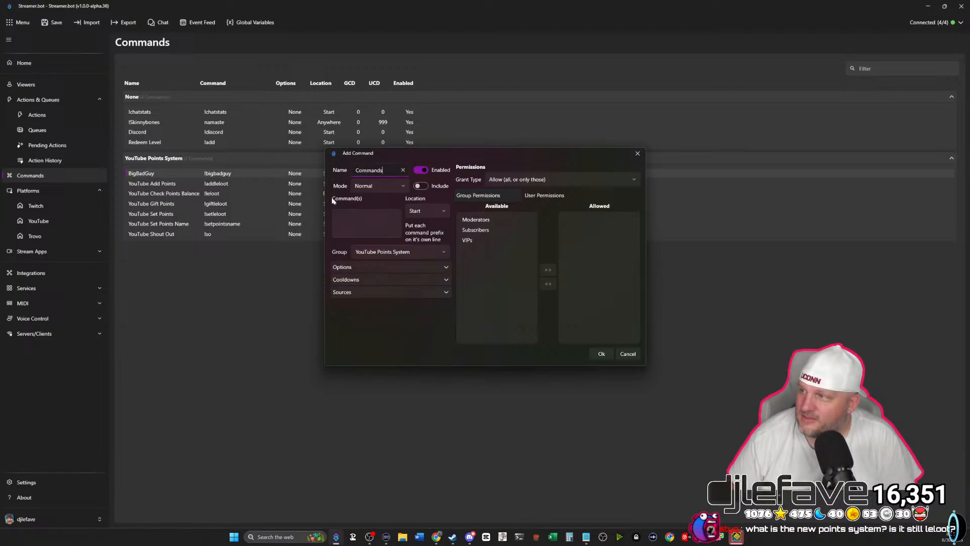
{"action": "left_click", "coordinate": [342, 227]}
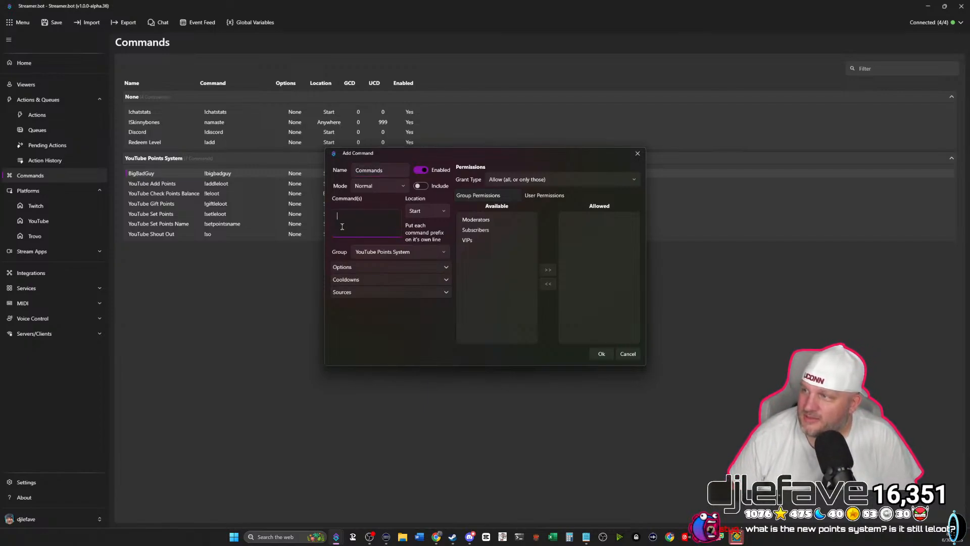
{"action": "type", "text": "!commands"}
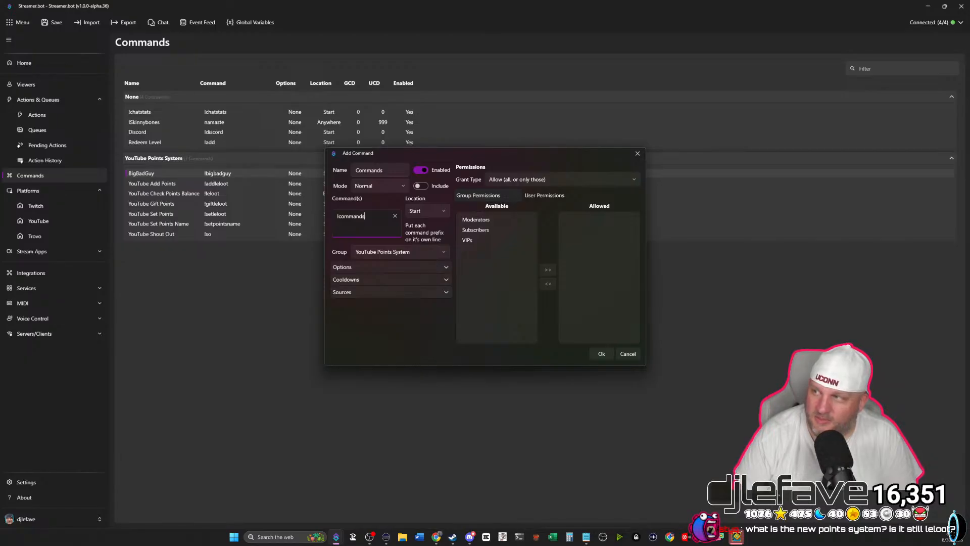
Set the new command's global cooldown to 180 seconds, make YouTube Message its source instead of Twitch Message, and save it.
{"action": "left_click", "coordinate": [437, 281]}
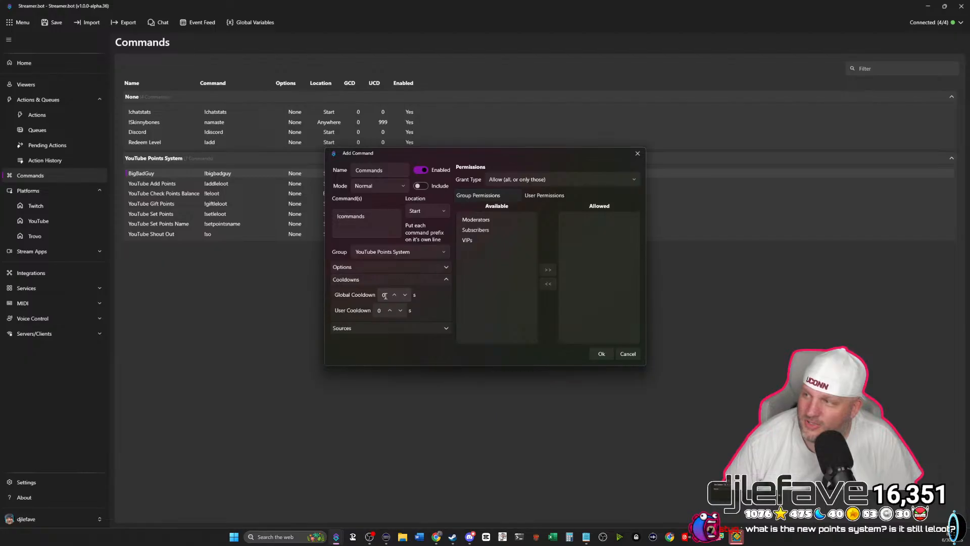
{"action": "left_click", "coordinate": [384, 296]}
{"action": "key", "text": "BackSpace"}
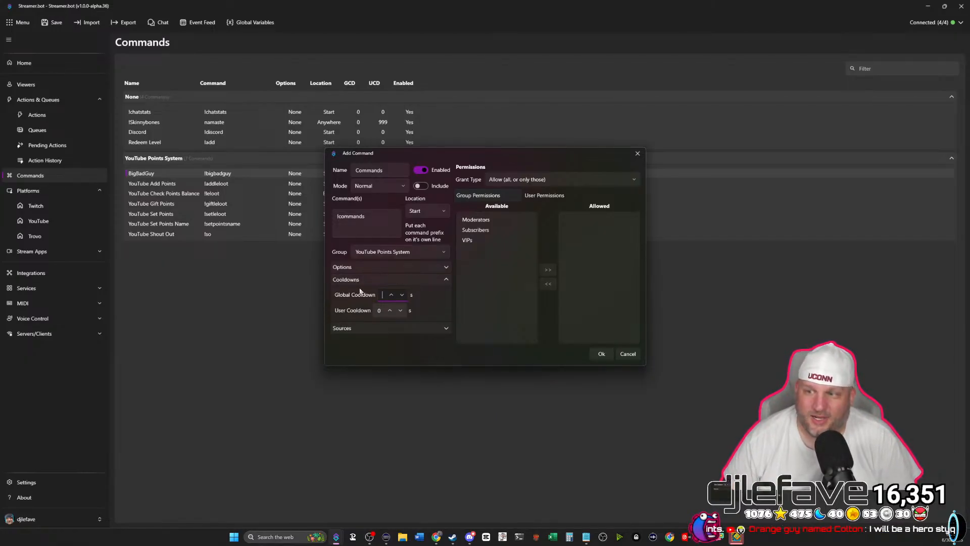
{"action": "type", "text": "180"}
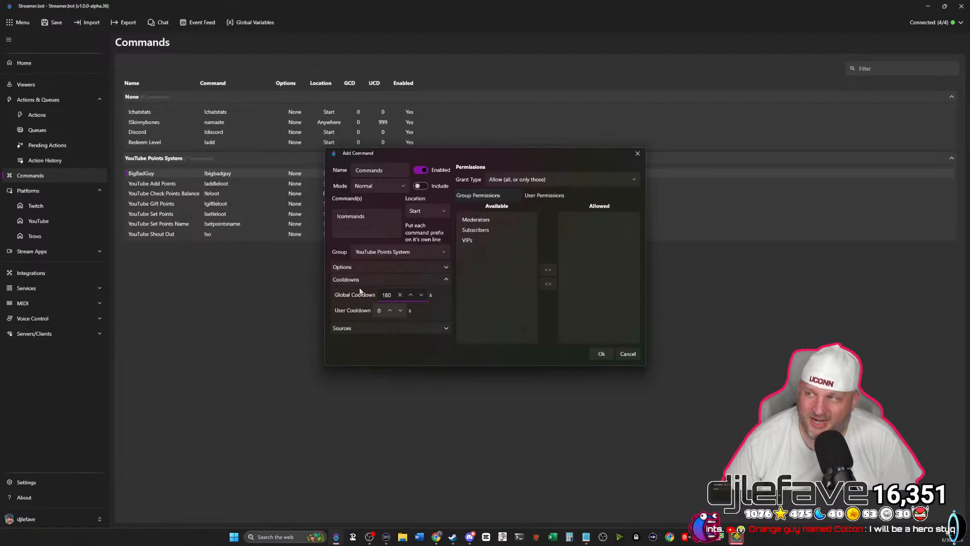
{"action": "left_click", "coordinate": [362, 329]}
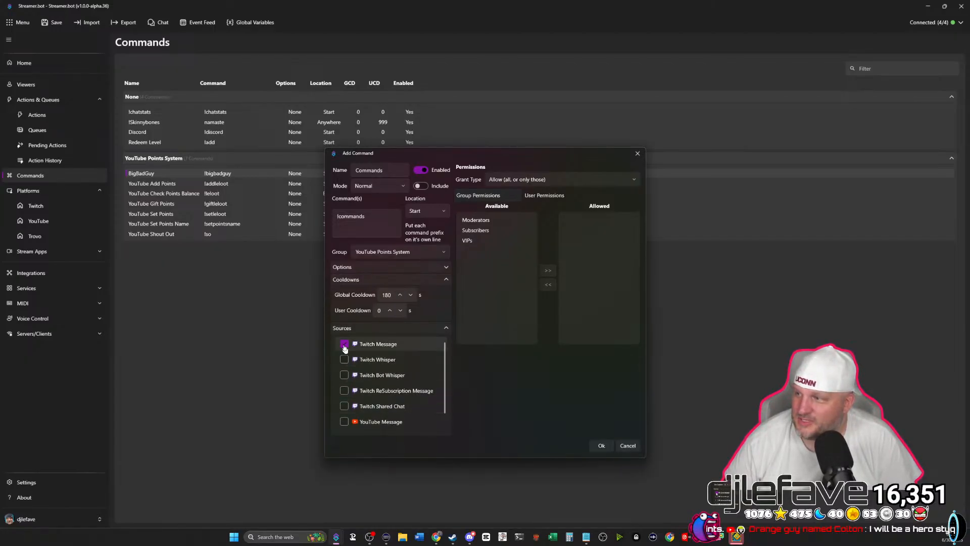
{"action": "left_click", "coordinate": [344, 421]}
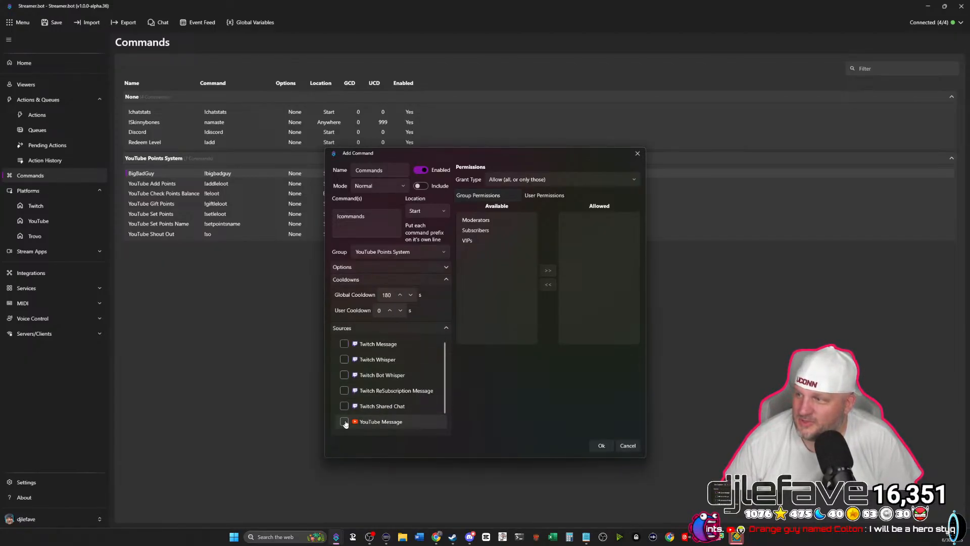
{"action": "left_click", "coordinate": [601, 445]}
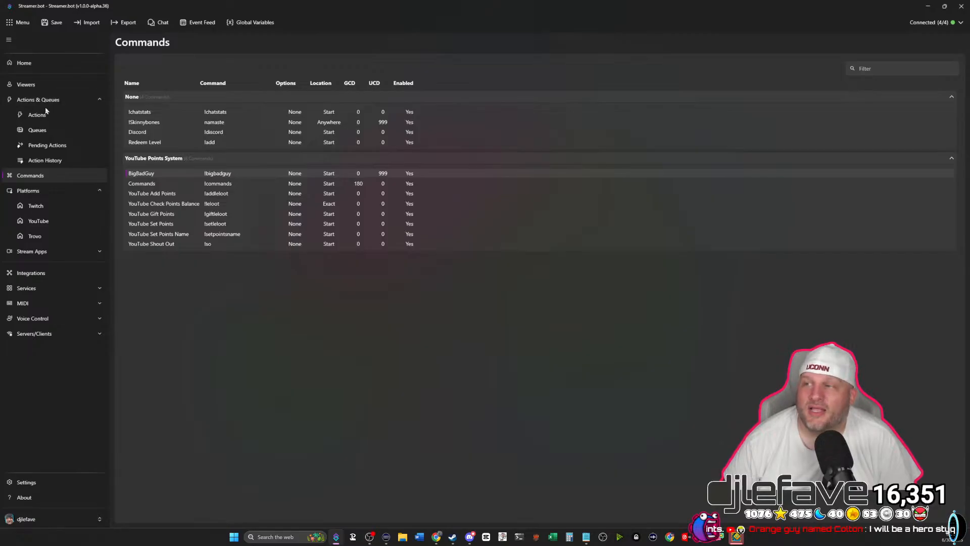
Duplicate the BigBadGuy action in the Chat Commands group of the actions list.
{"action": "left_click", "coordinate": [38, 115]}
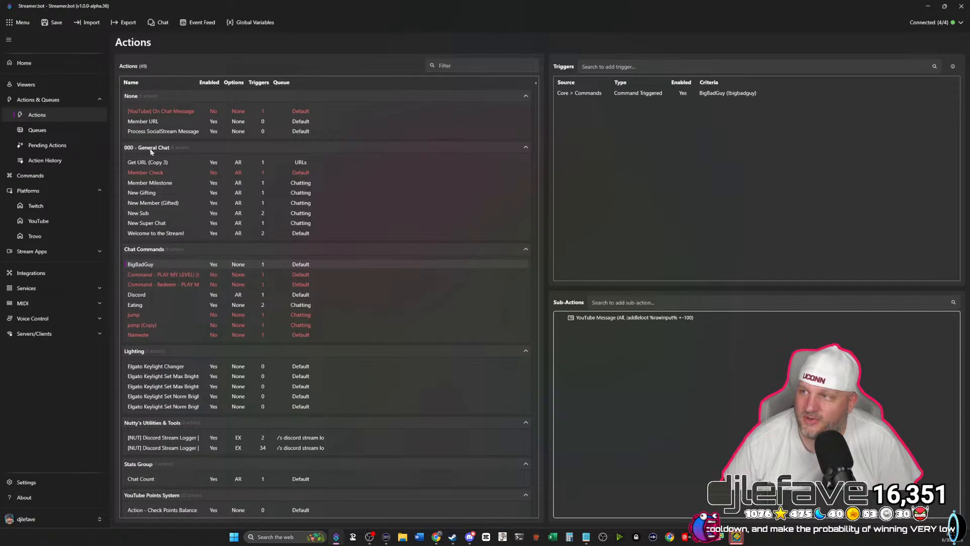
{"action": "scroll", "coordinate": [165, 421], "scroll_direction": "down", "scroll_amount": 2}
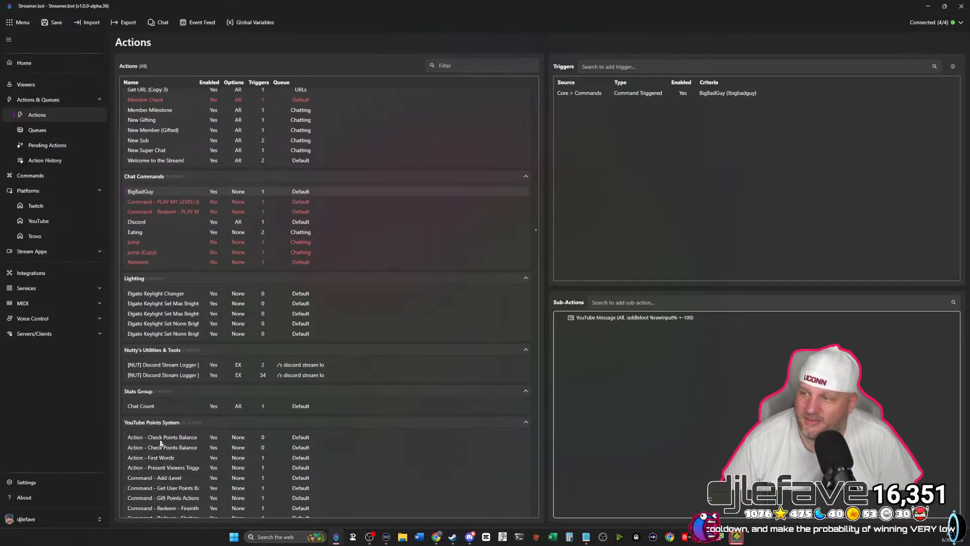
{"action": "scroll", "coordinate": [165, 421], "scroll_direction": "up", "scroll_amount": 1}
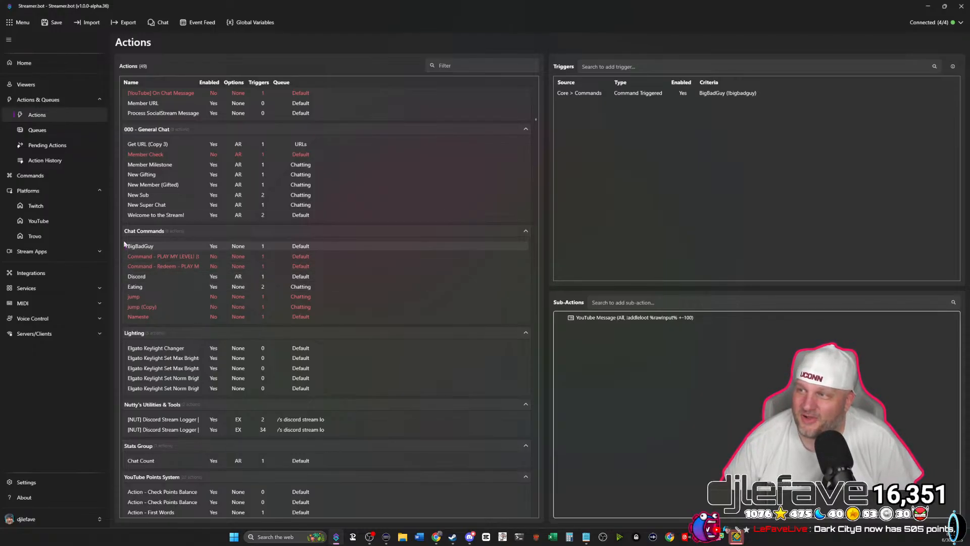
{"action": "right_click", "coordinate": [140, 248]}
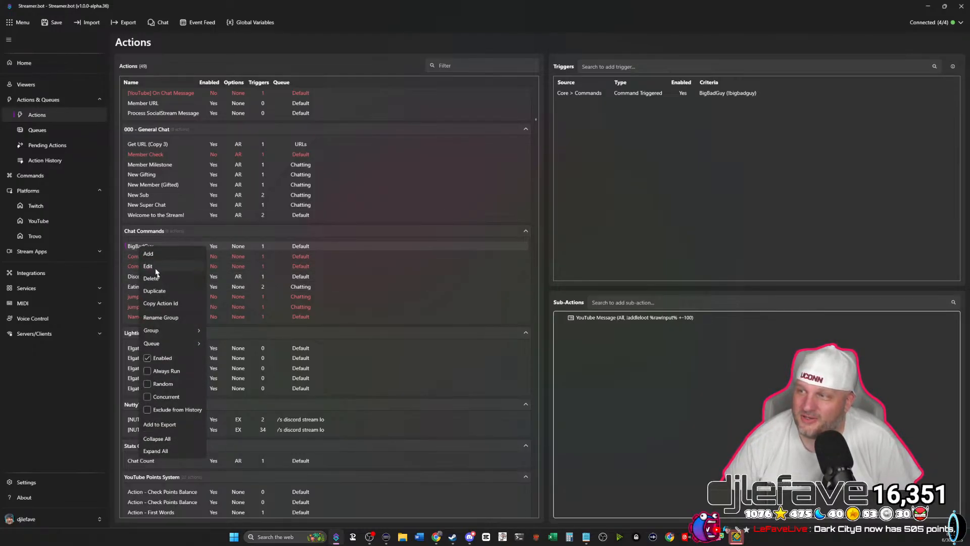
{"action": "left_click", "coordinate": [163, 288]}
Rename the duplicated BigBadGuy action to Commands.
{"action": "double_click", "coordinate": [151, 256]}
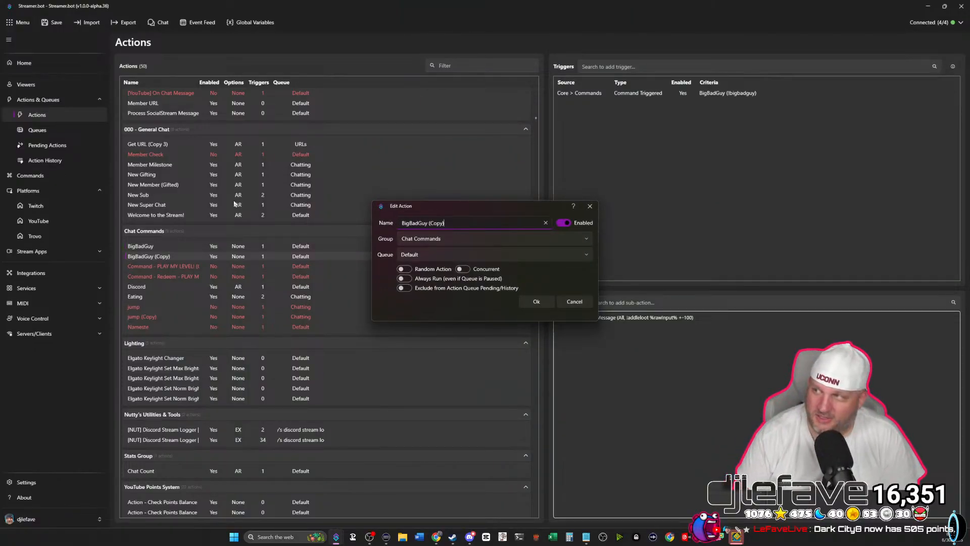
{"action": "key", "text": "BackSpace"}
{"action": "key", "text": "BackSpace"}
{"action": "key", "text": "BackSpace"}
{"action": "key", "text": "BackSpace"}
{"action": "key", "text": "BackSpace"}
{"action": "key", "text": "BackSpace"}
{"action": "key", "text": "BackSpace"}
{"action": "key", "text": "BackSpace"}
{"action": "key", "text": "BackSpace"}
{"action": "key", "text": "BackSpace"}
{"action": "key", "text": "BackSpace"}
{"action": "key", "text": "BackSpace"}
{"action": "key", "text": "BackSpace"}
{"action": "key", "text": "BackSpace"}
{"action": "key", "text": "BackSpace"}
{"action": "key", "text": "BackSpace"}
{"action": "type", "text": "Commands"}
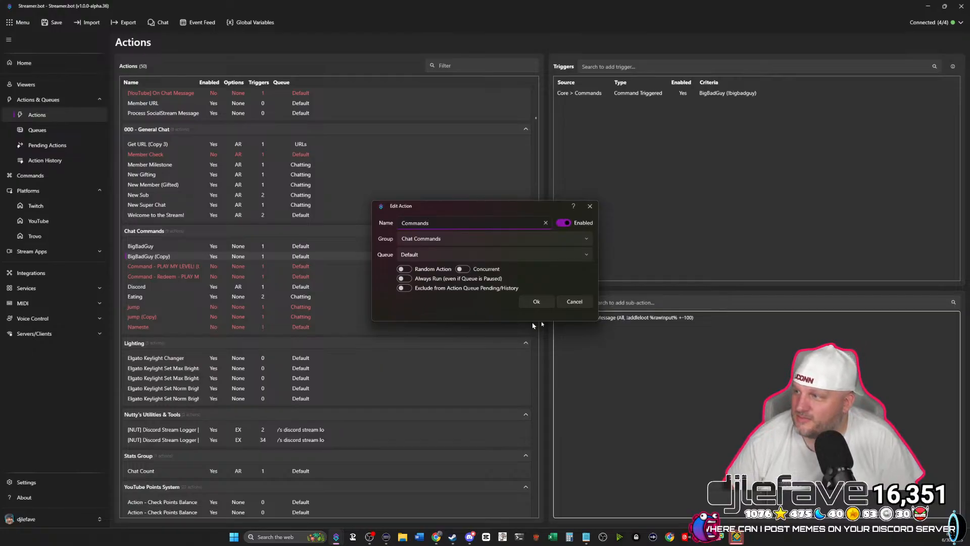
{"action": "left_click", "coordinate": [536, 301]}
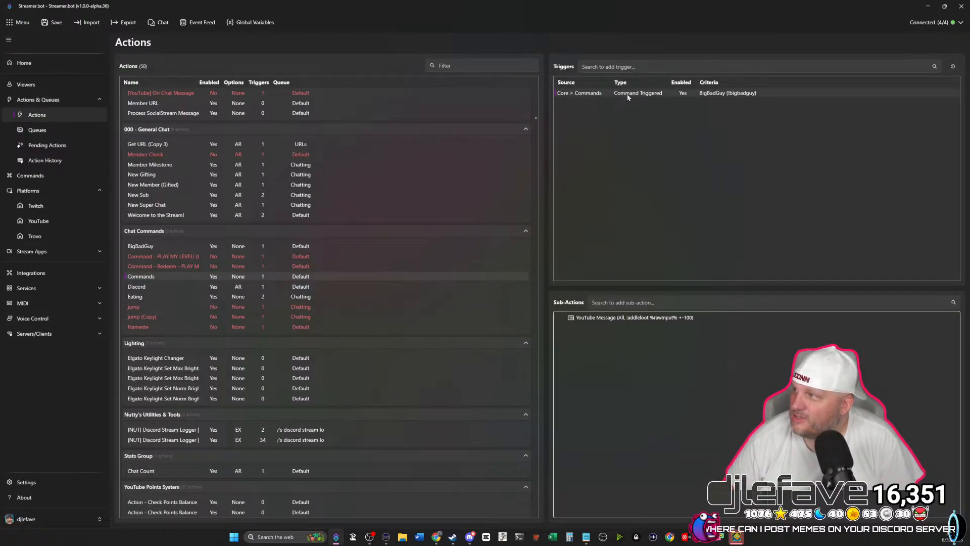
Change the Commands action's trigger so that it responds to the Commands command.
{"action": "double_click", "coordinate": [629, 95]}
{"action": "left_click", "coordinate": [532, 256]}
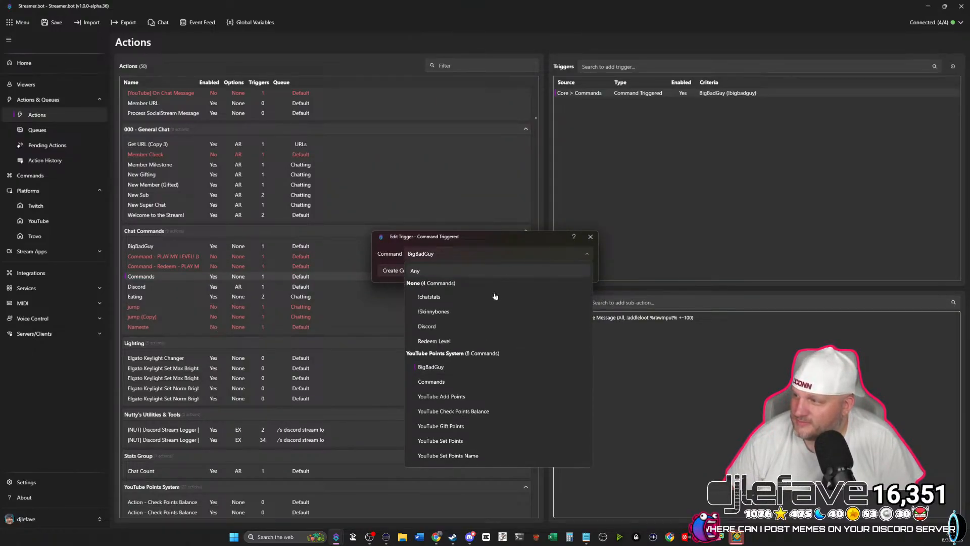
{"action": "left_click", "coordinate": [466, 381]}
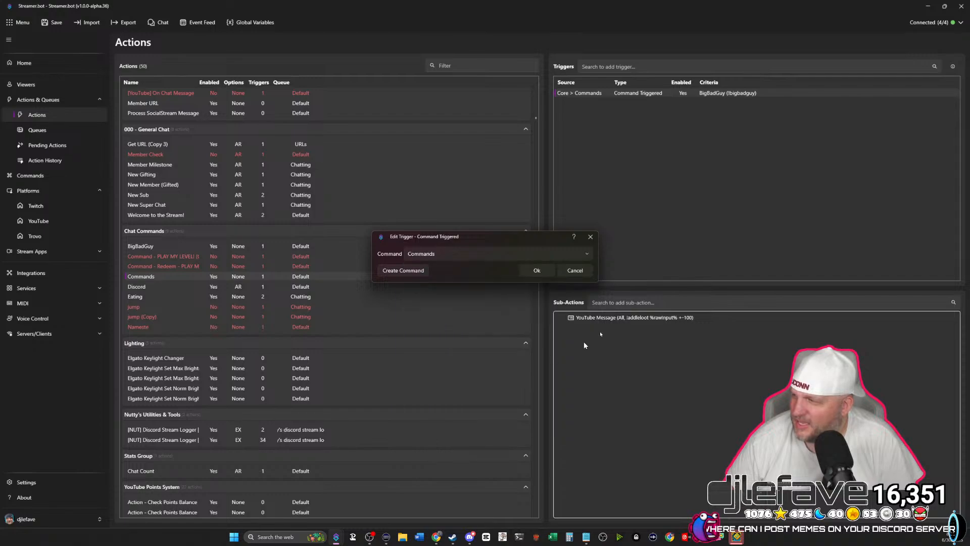
{"action": "left_click", "coordinate": [536, 270]}
{"action": "double_click", "coordinate": [606, 318]}
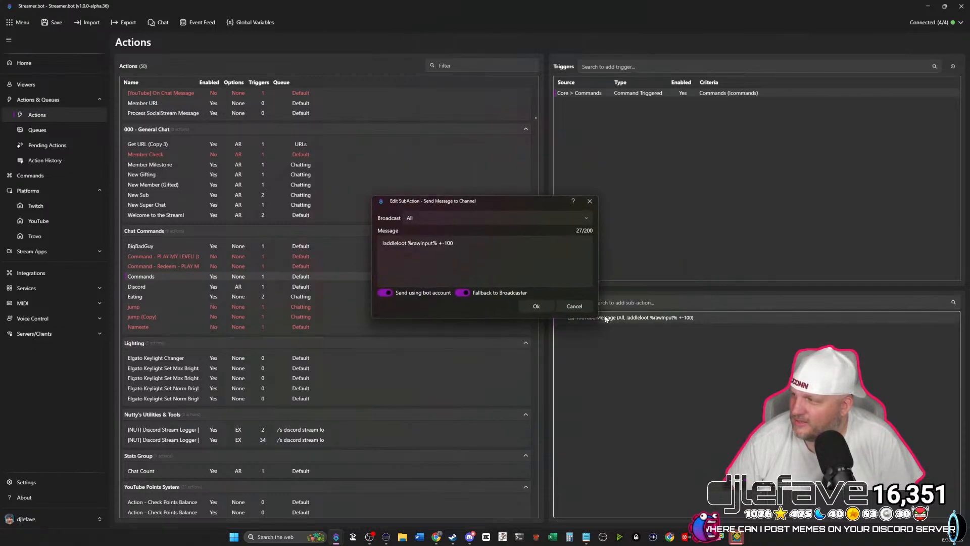
{"action": "left_click", "coordinate": [493, 252]}
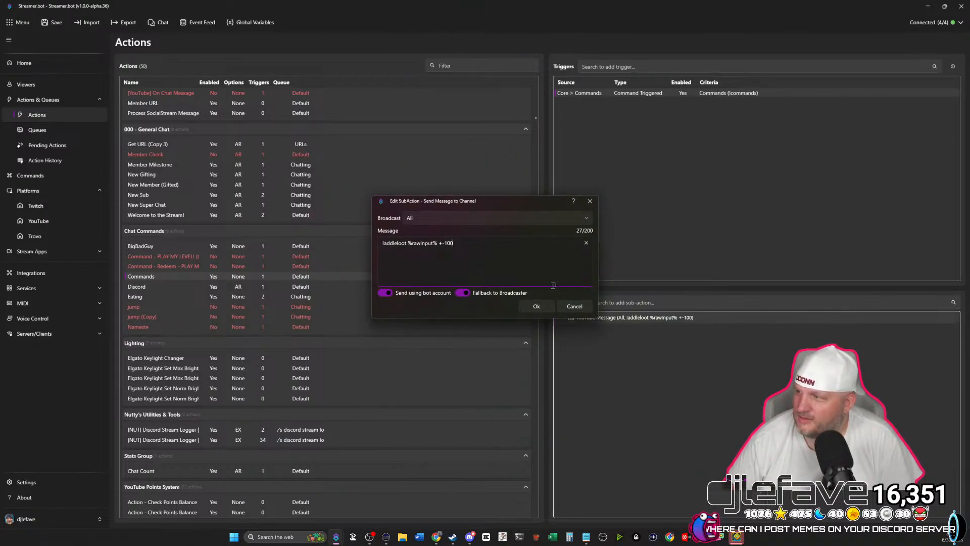
{"action": "left_click_drag", "start_coordinate": [473, 244], "coordinate": [313, 236]}
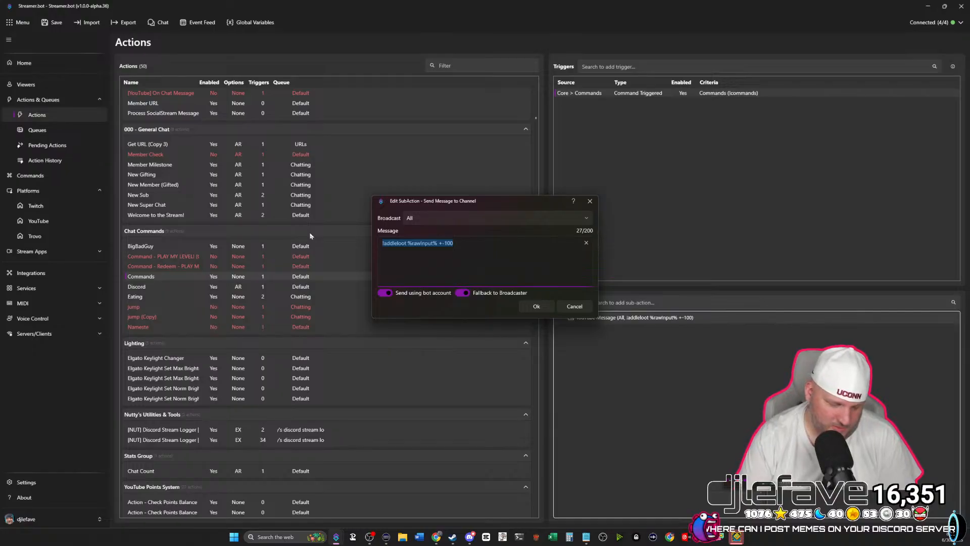
{"action": "type", "text": "Che"}
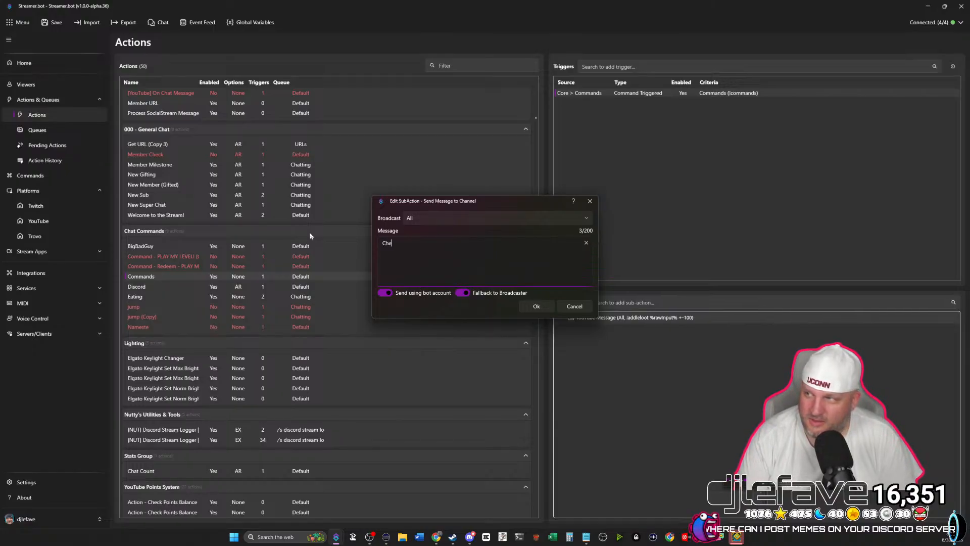
{"action": "type", "text": "ac"}
{"action": "key", "text": "BackSpace"}
{"action": "type", "text": "k out "}
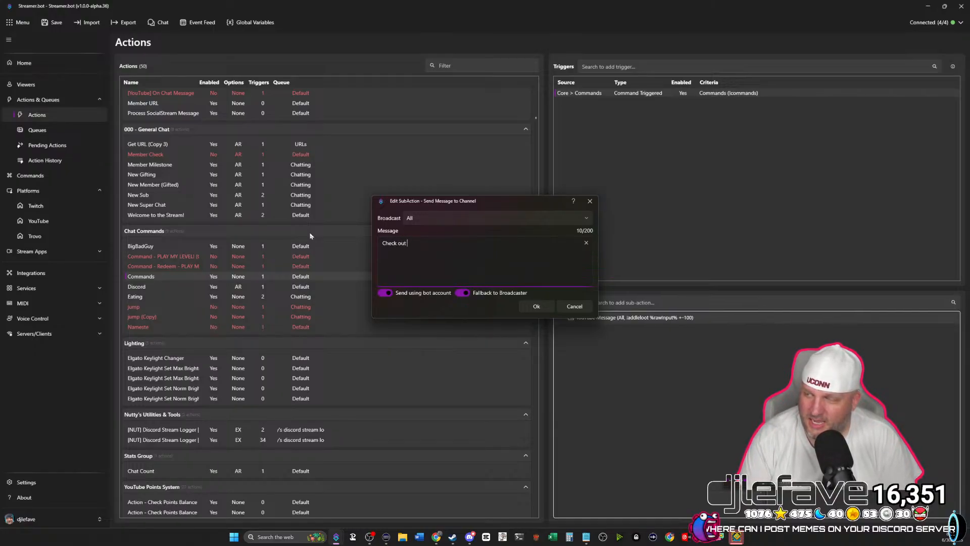
{"action": "type", "text": "all the commands "}
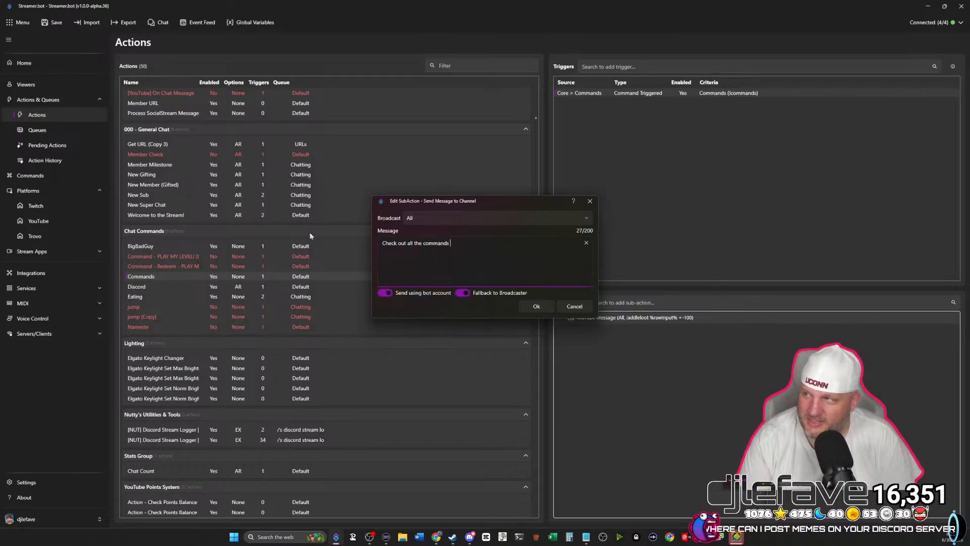
{"action": "type", "text": "here:"}
{"action": "key", "text": "ctrl+v"}
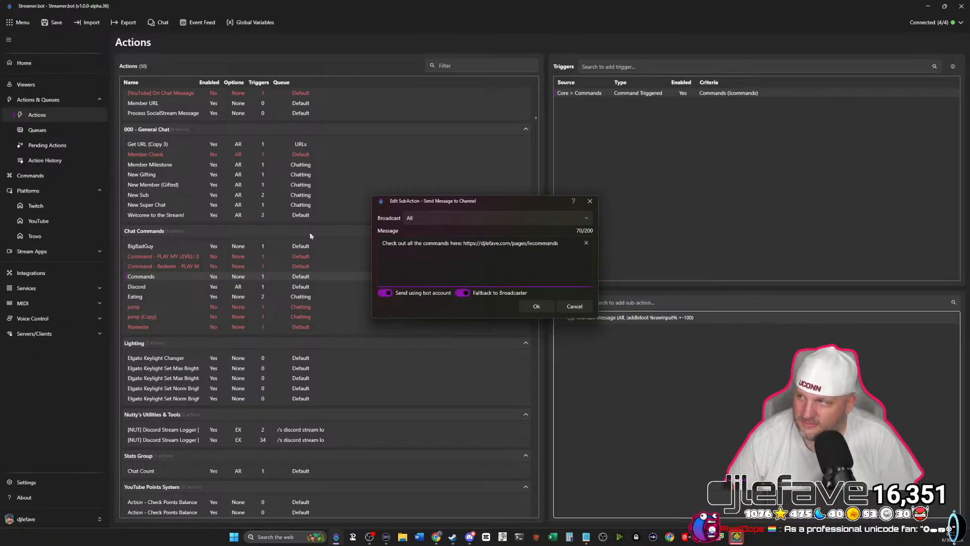
{"action": "left_click", "coordinate": [535, 306]}
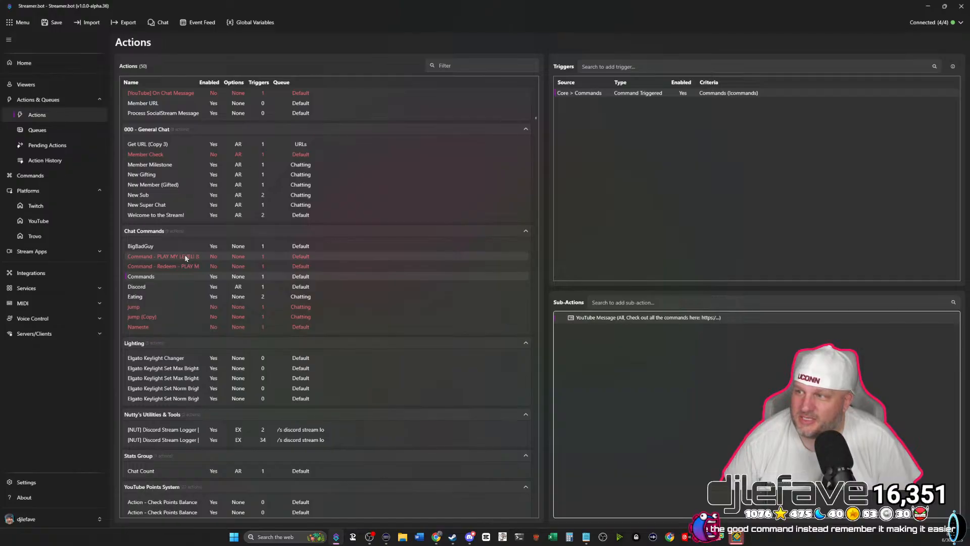
Open the list of chat commands.
{"action": "scroll", "coordinate": [186, 258], "scroll_direction": "up", "scroll_amount": 1}
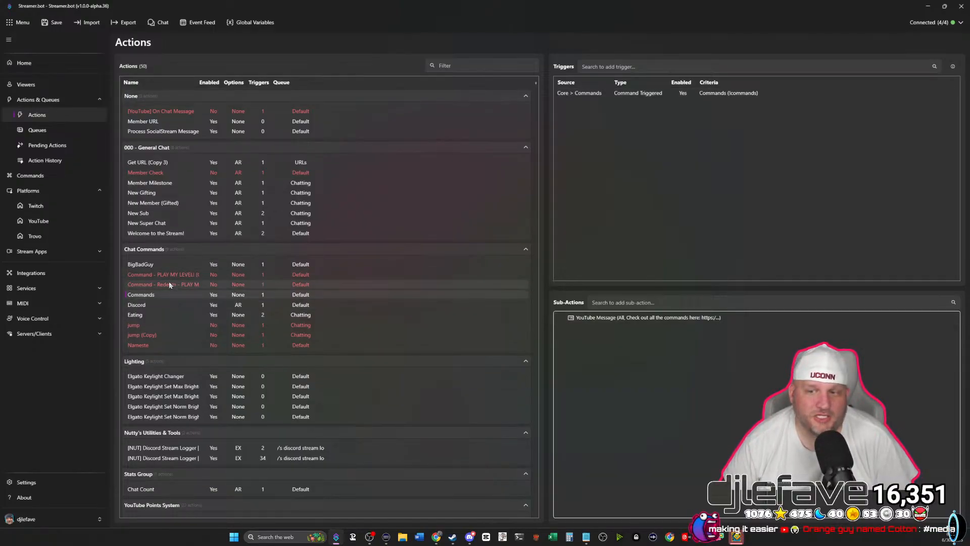
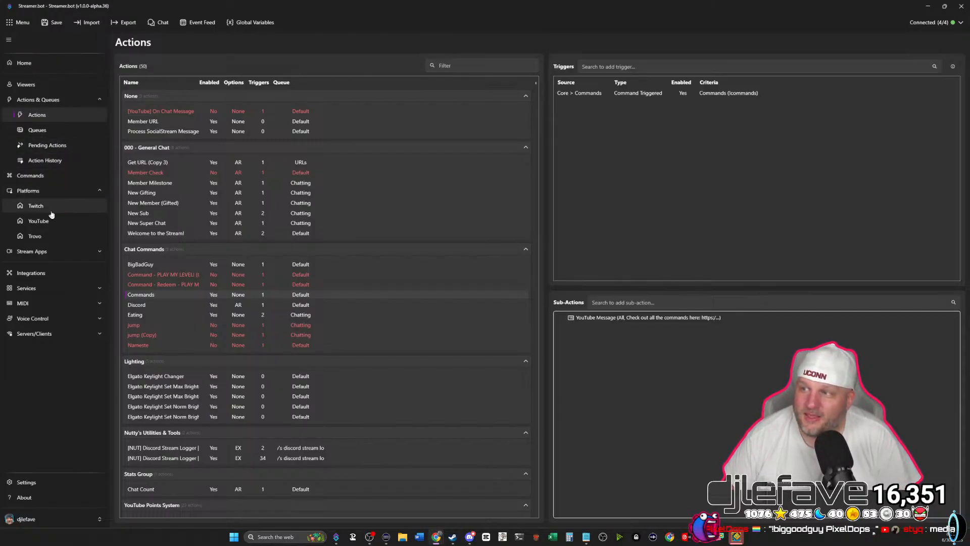
{"action": "left_click", "coordinate": [50, 177]}
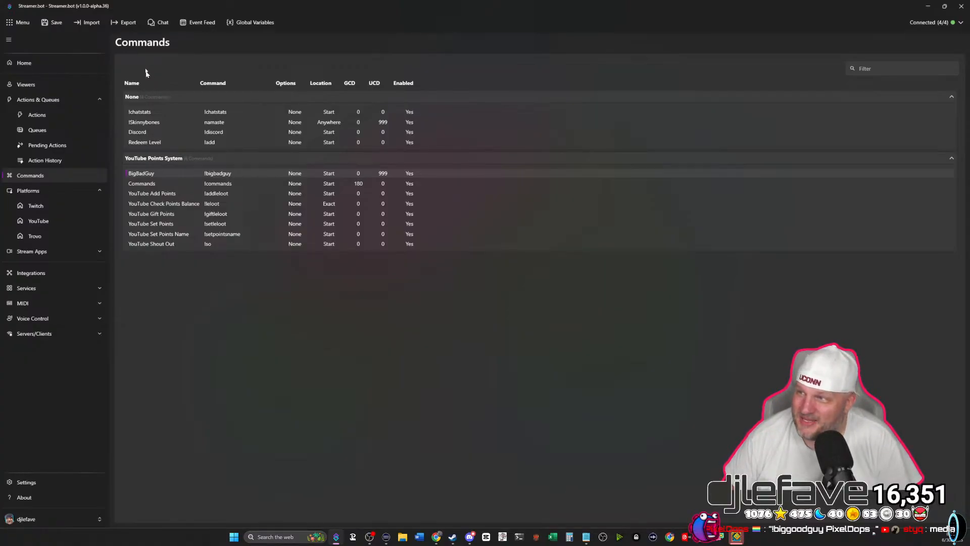
{"action": "right_click", "coordinate": [156, 174]}
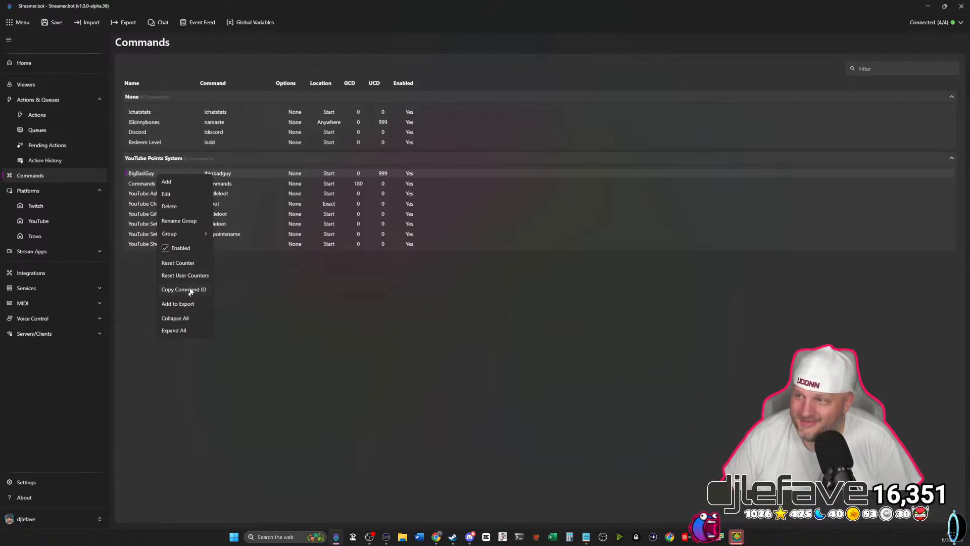
{"action": "left_click", "coordinate": [232, 291]}
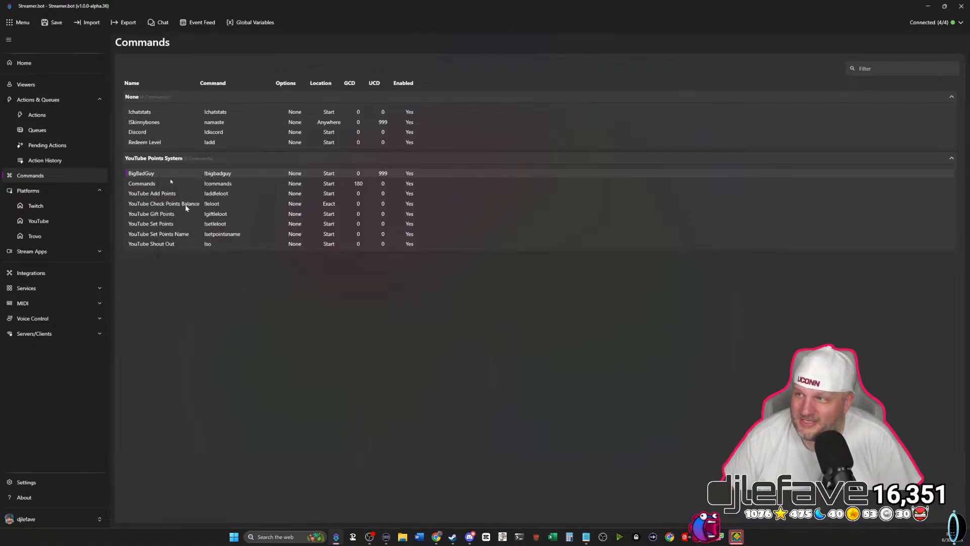
{"action": "right_click", "coordinate": [147, 177]}
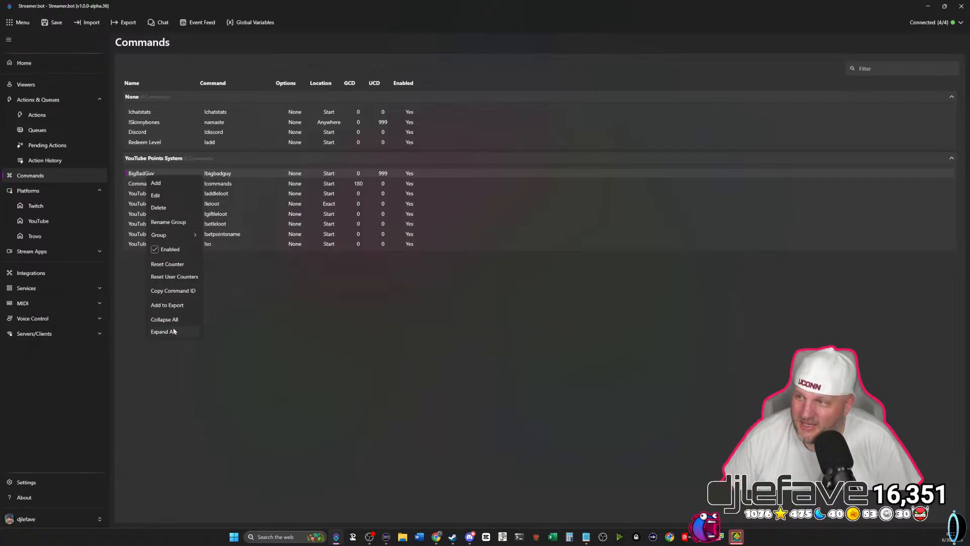
{"action": "left_click", "coordinate": [238, 349]}
Add a new command named Le Hero in the YouTube Points System group, triggered by !lehero.
{"action": "right_click", "coordinate": [184, 277]}
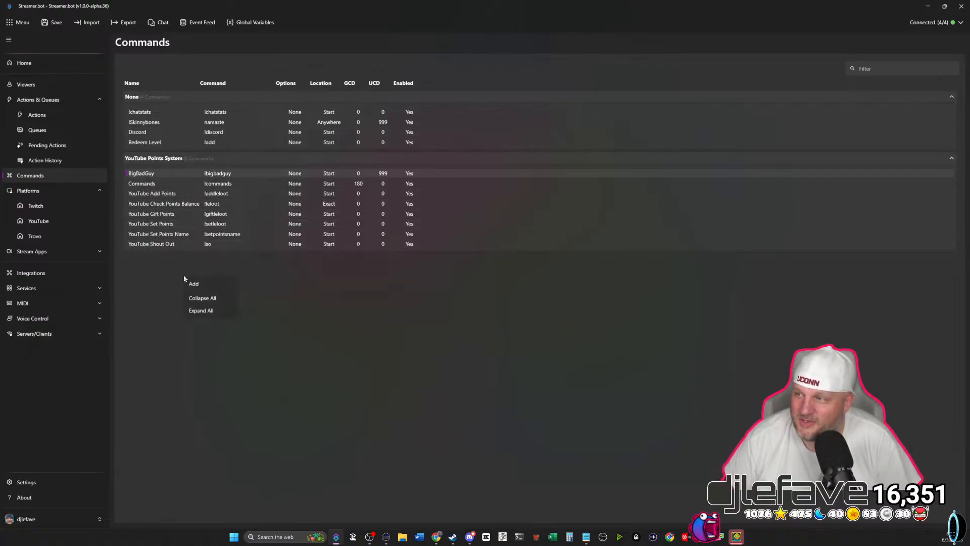
{"action": "left_click", "coordinate": [195, 281]}
{"action": "left_click", "coordinate": [379, 170]}
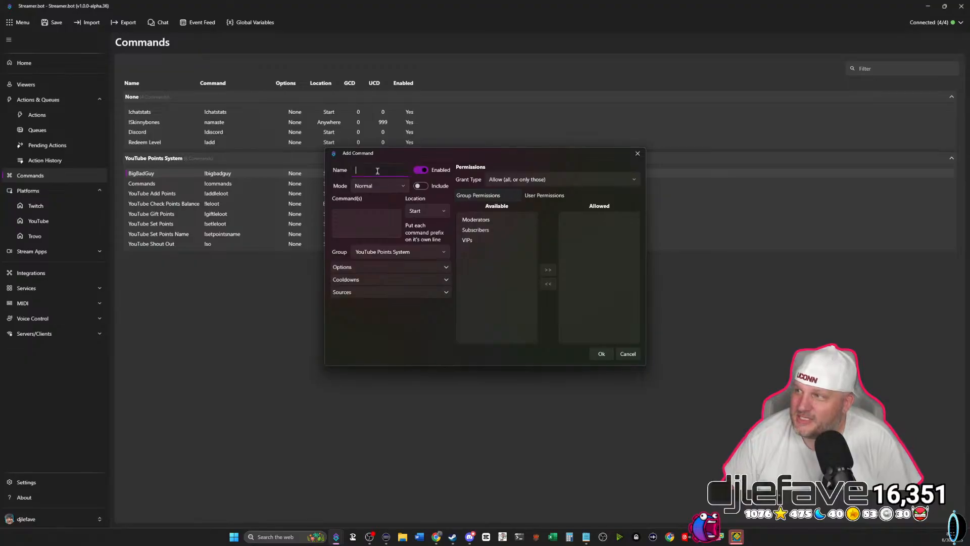
{"action": "type", "text": "Le Hero"}
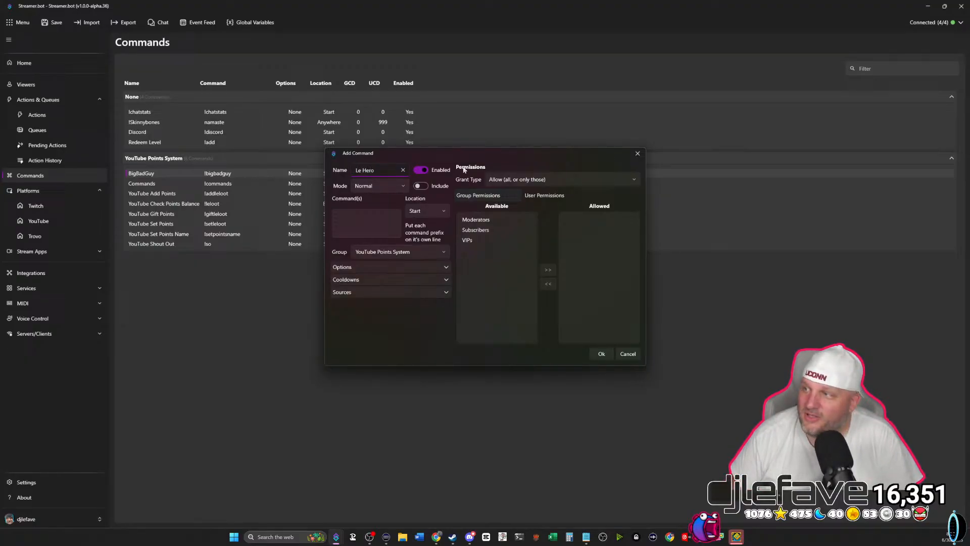
{"action": "left_click", "coordinate": [368, 224]}
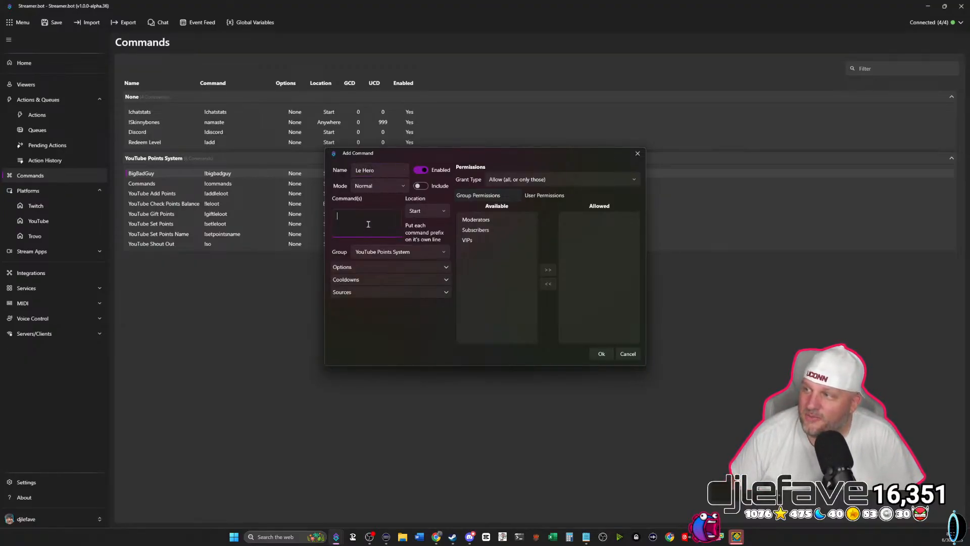
{"action": "type", "text": "!lehero"}
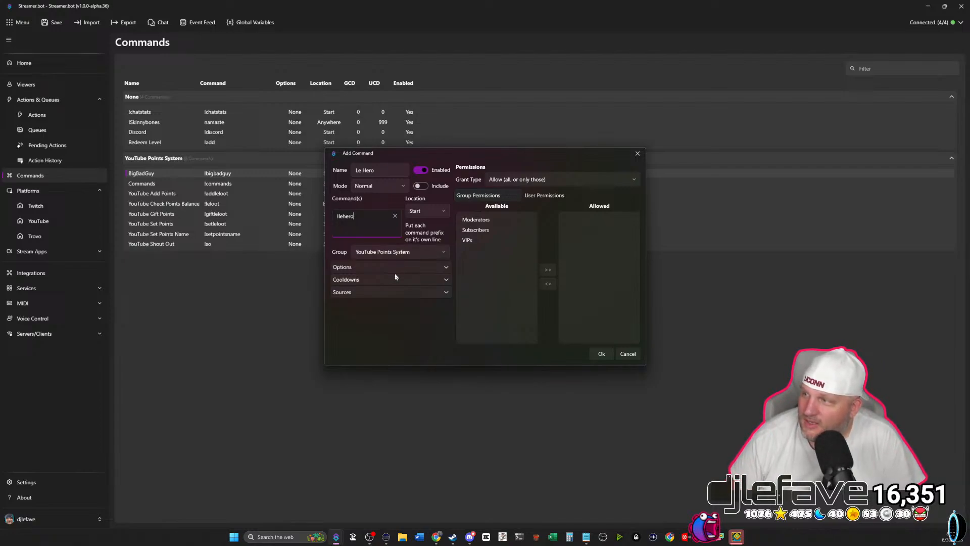
Set the Le Hero command's user cooldown to 999 seconds.
{"action": "left_click", "coordinate": [396, 279]}
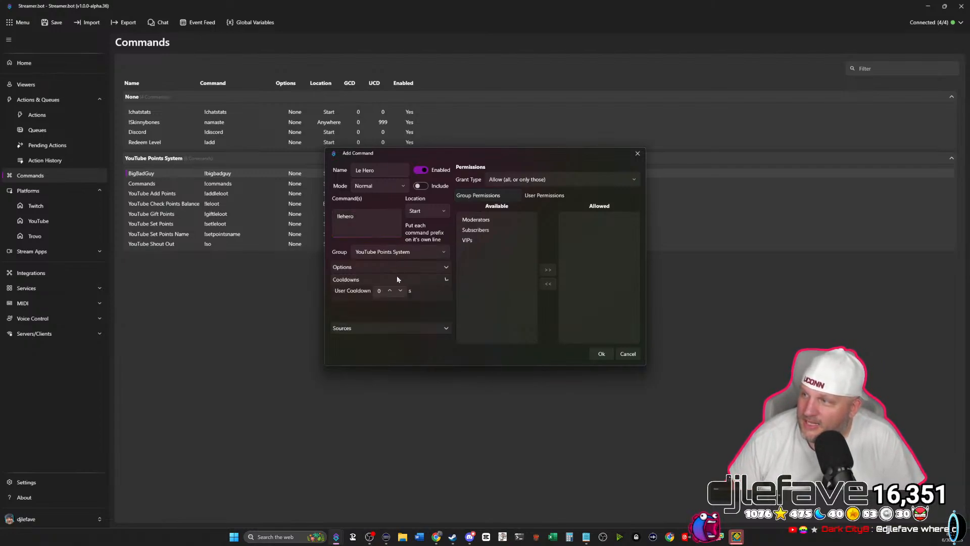
{"action": "left_click", "coordinate": [388, 310]}
{"action": "left_click", "coordinate": [382, 310]}
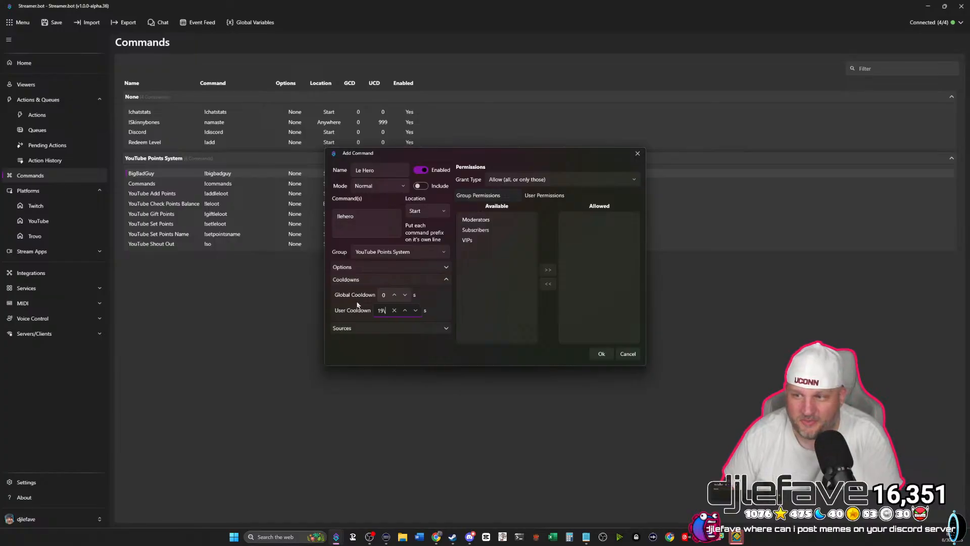
{"action": "type", "text": "9"}
{"action": "key", "text": "BackSpace"}
{"action": "key", "text": "BackSpace"}
{"action": "type", "text": "999"}
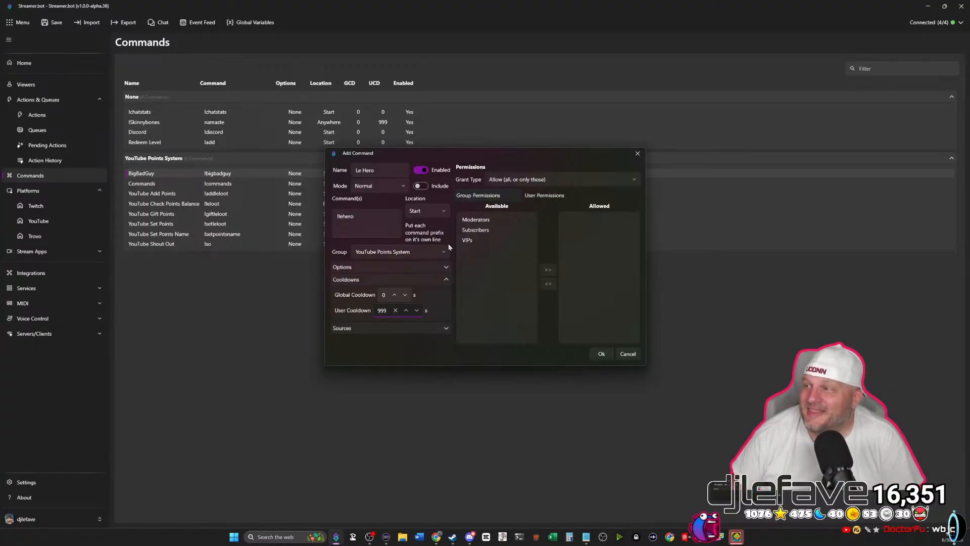
Make YouTube Message the Le Hero command's only source instead of Twitch Message, and save the command.
{"action": "left_click", "coordinate": [404, 331]}
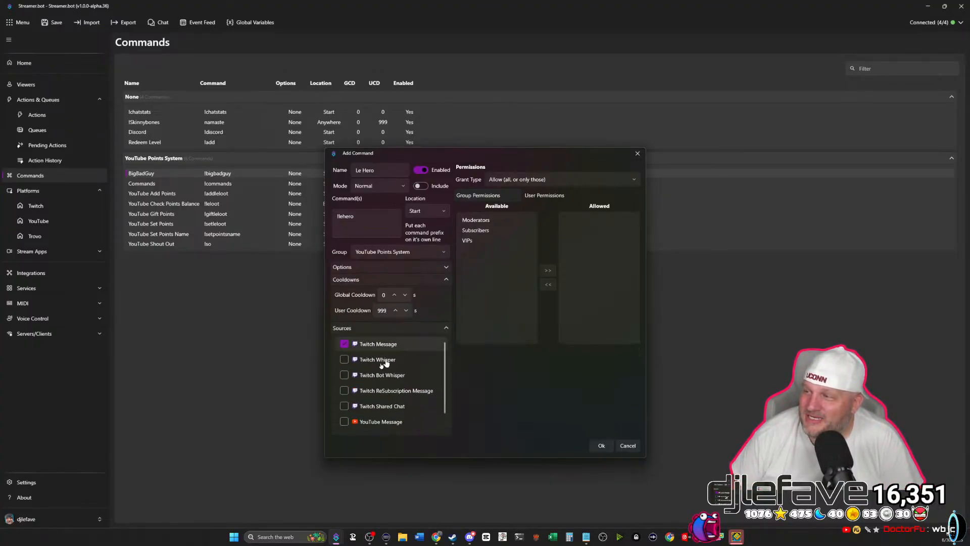
{"action": "left_click", "coordinate": [344, 422]}
{"action": "left_click", "coordinate": [344, 343]}
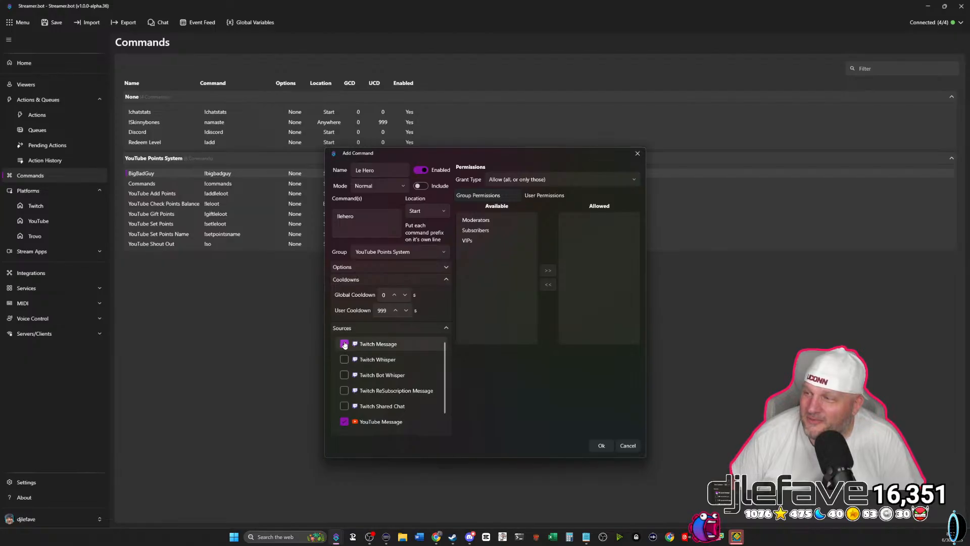
{"action": "left_click", "coordinate": [601, 445]}
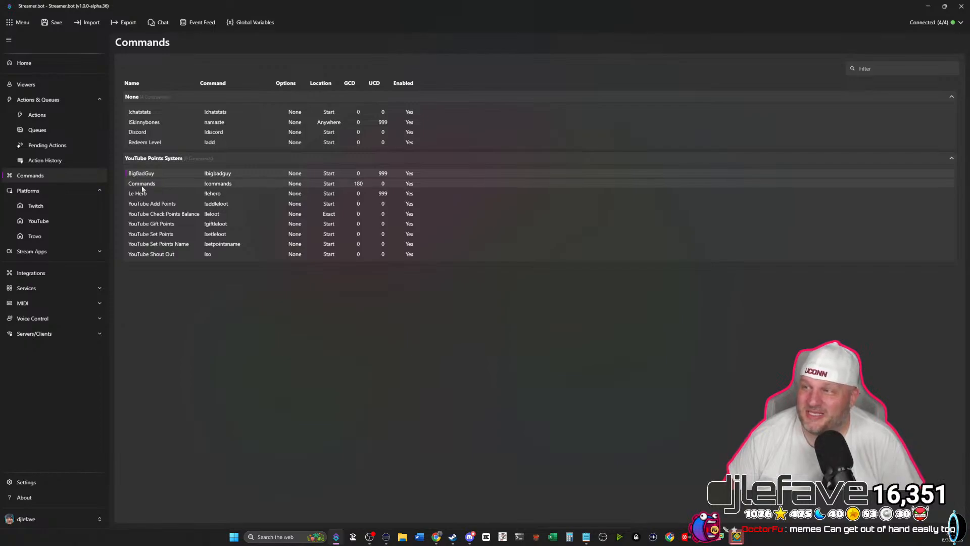
Duplicate the BigBadGuy action in the Chat Commands group of the actions list to reuse it for Le Hero.
{"action": "left_click", "coordinate": [40, 117]}
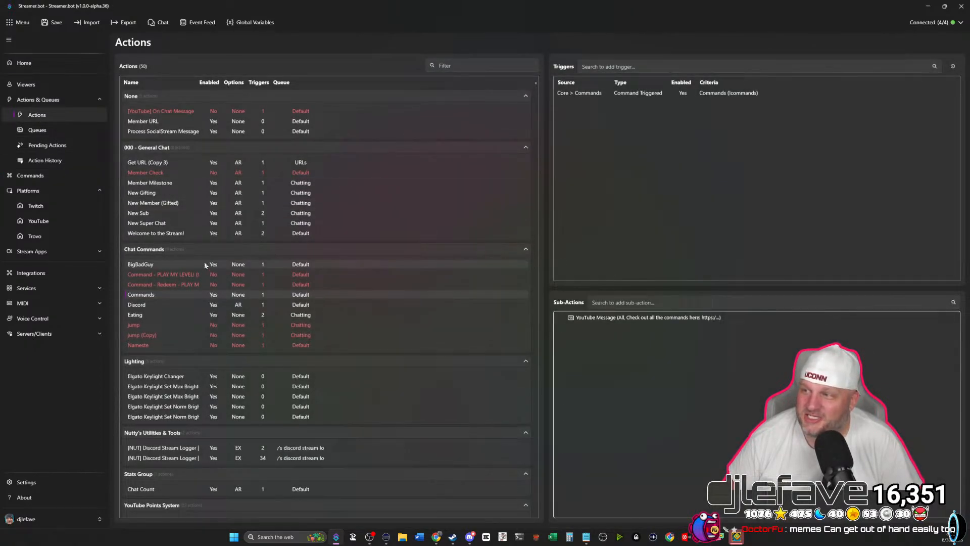
{"action": "left_click", "coordinate": [177, 266]}
{"action": "right_click", "coordinate": [177, 267]}
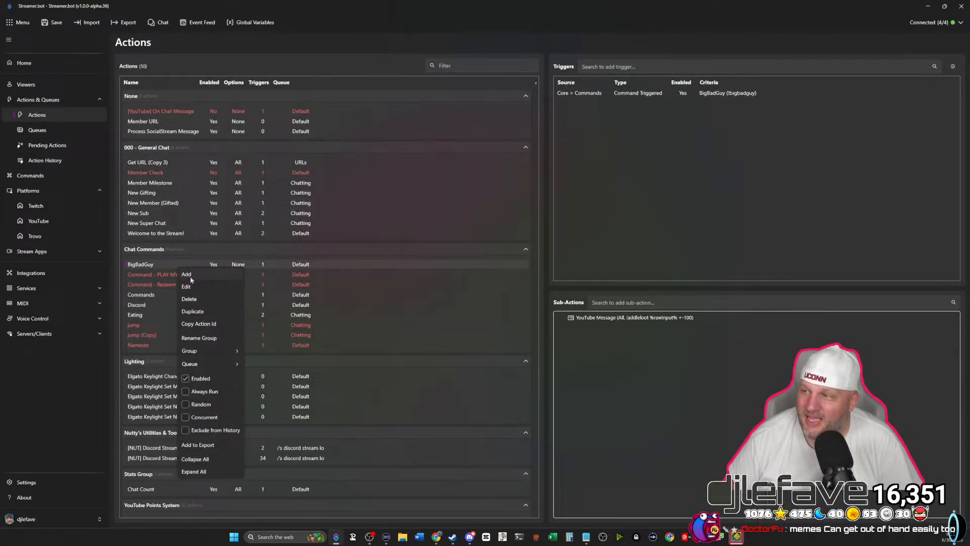
{"action": "left_click", "coordinate": [196, 308]}
Rename the BigBadGuy copy to Le Hero.
{"action": "double_click", "coordinate": [151, 274]}
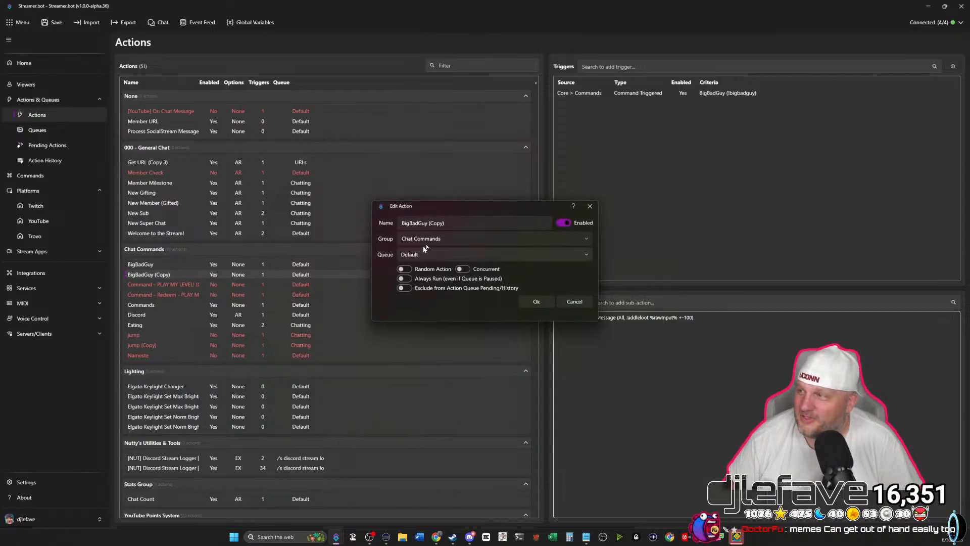
{"action": "triple_click", "coordinate": [425, 223]}
{"action": "type", "text": "Le "}
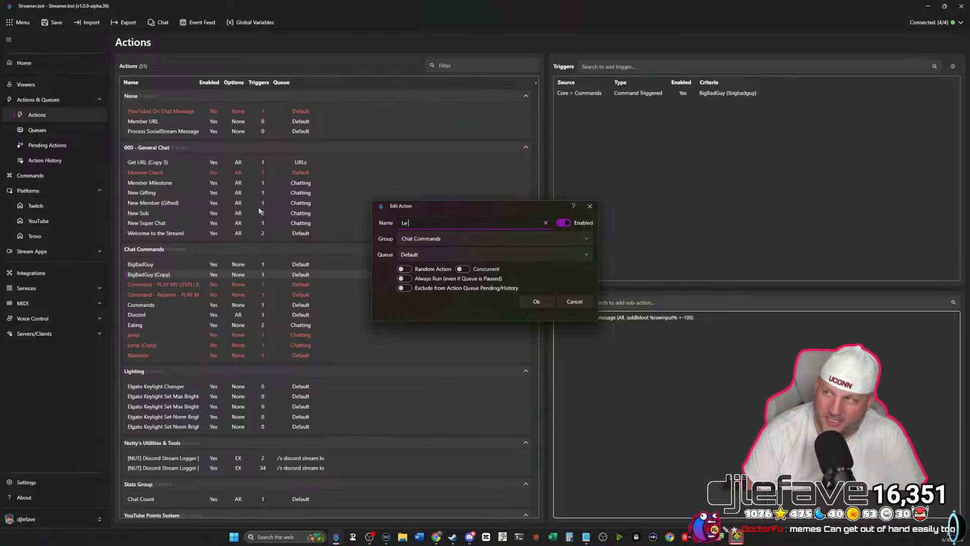
{"action": "type", "text": "Hero"}
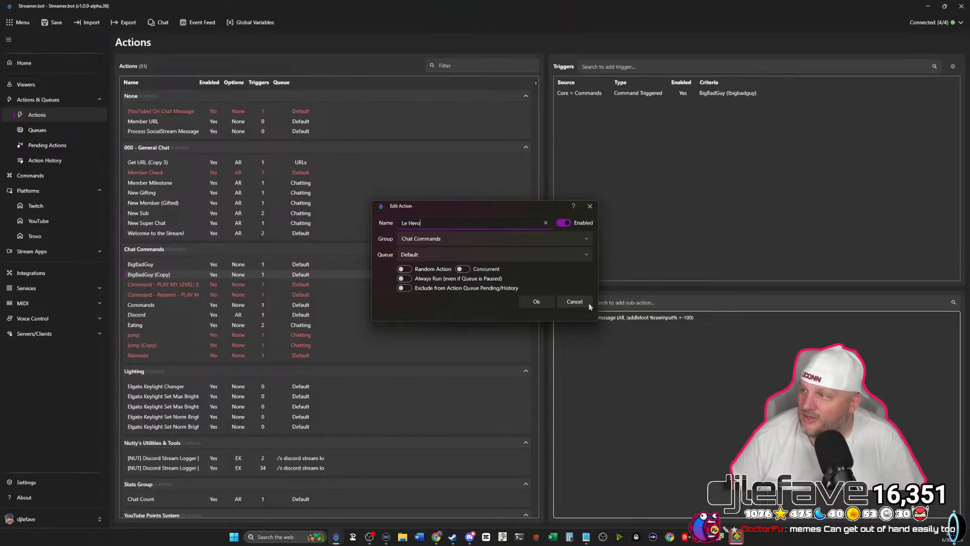
{"action": "left_click", "coordinate": [540, 304]}
Change the Le Hero action's trigger so that it responds to the Le Hero command.
{"action": "double_click", "coordinate": [591, 93]}
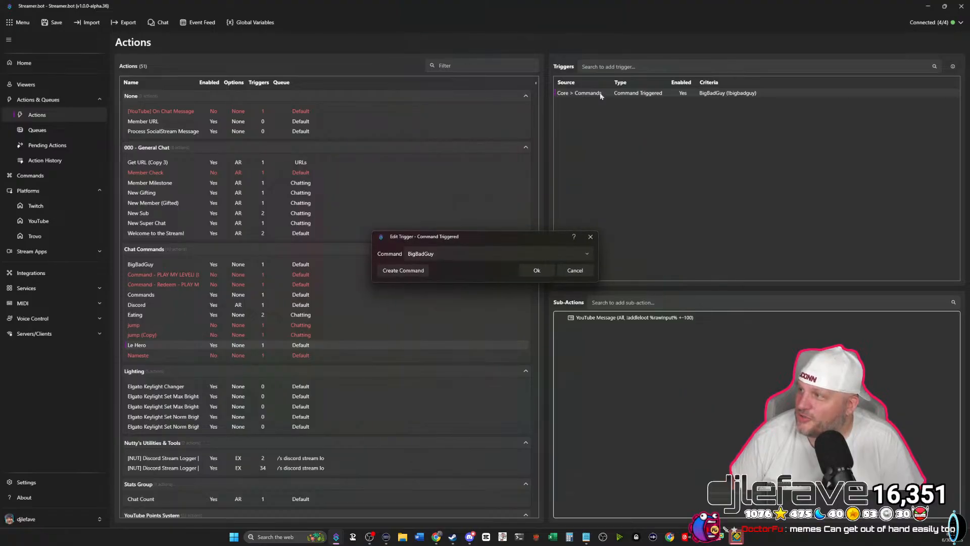
{"action": "left_click", "coordinate": [469, 254]}
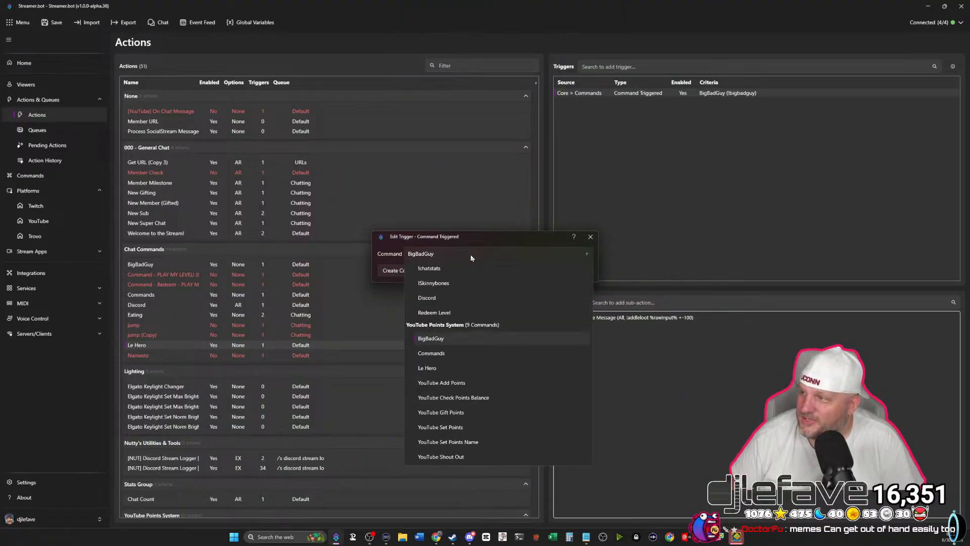
{"action": "left_click", "coordinate": [470, 369]}
{"action": "left_click", "coordinate": [536, 270]}
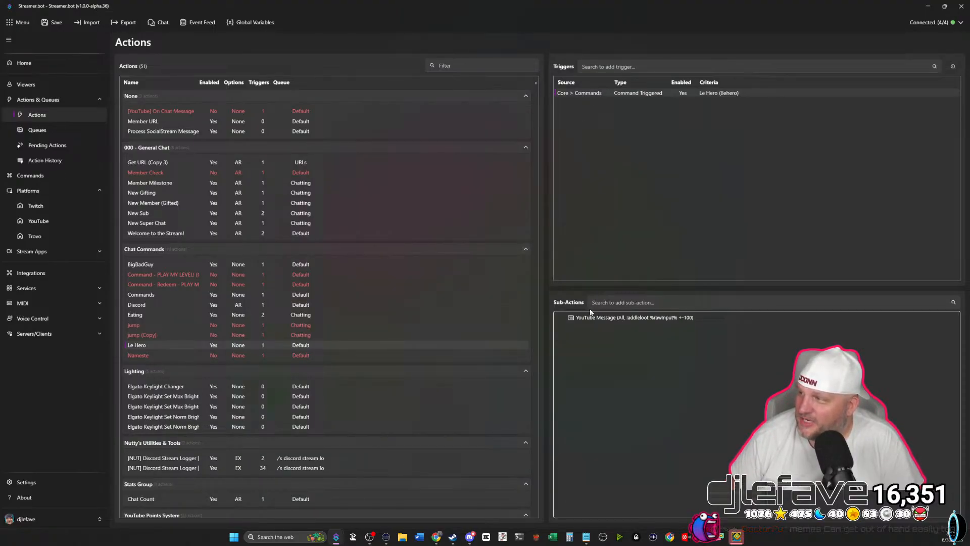
Change the points amount in the Le Hero action's YouTube message so it reads "!addleloot %rawInput% +200".
{"action": "double_click", "coordinate": [596, 318]}
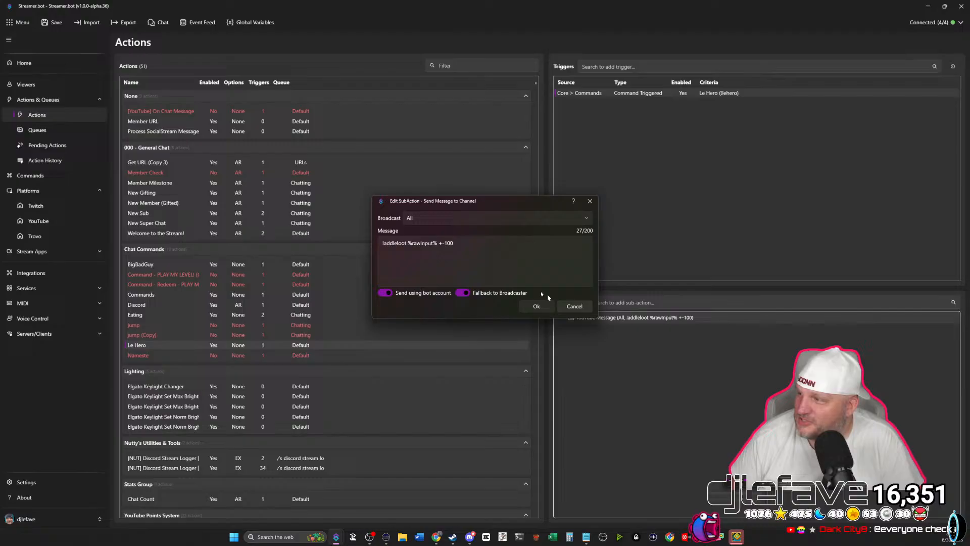
{"action": "left_click", "coordinate": [464, 243]}
{"action": "key", "text": "BackSpace"}
{"action": "key", "text": "BackSpace"}
{"action": "key", "text": "BackSpace"}
{"action": "key", "text": "BackSpace"}
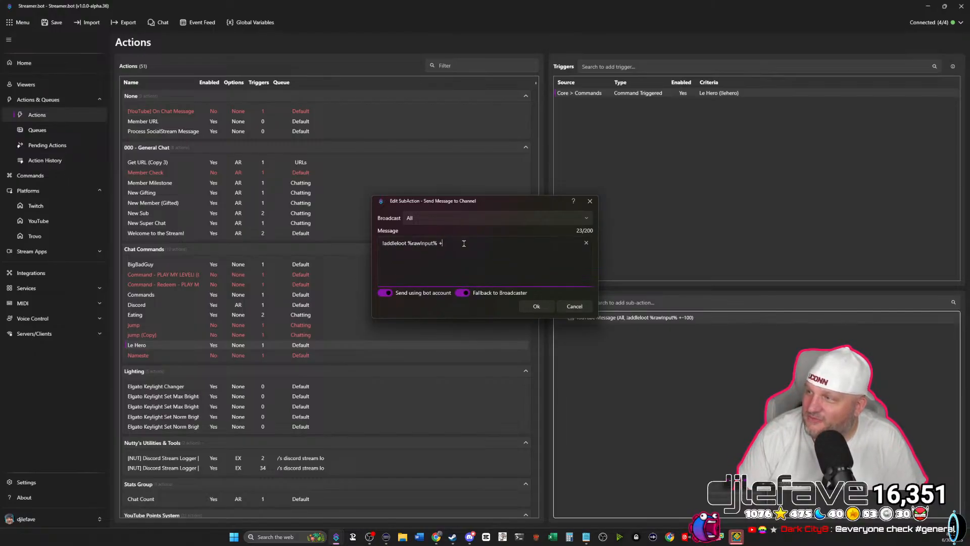
{"action": "type", "text": "200"}
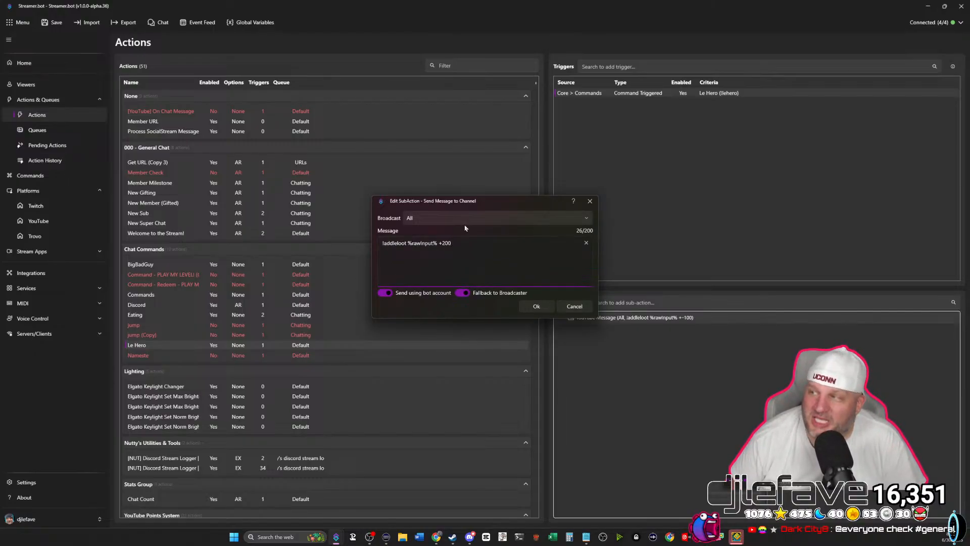
{"action": "left_click", "coordinate": [534, 309]}
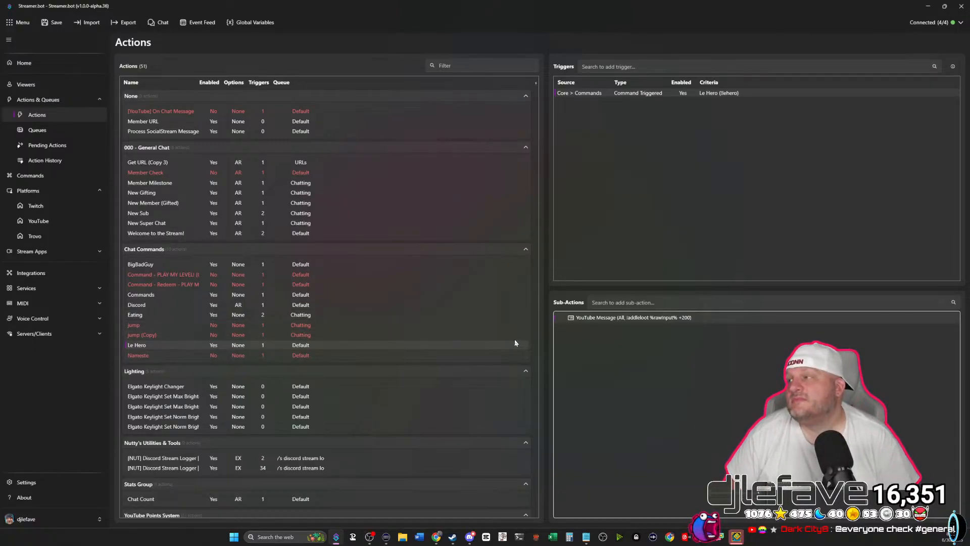
{"action": "left_click", "coordinate": [214, 174]}
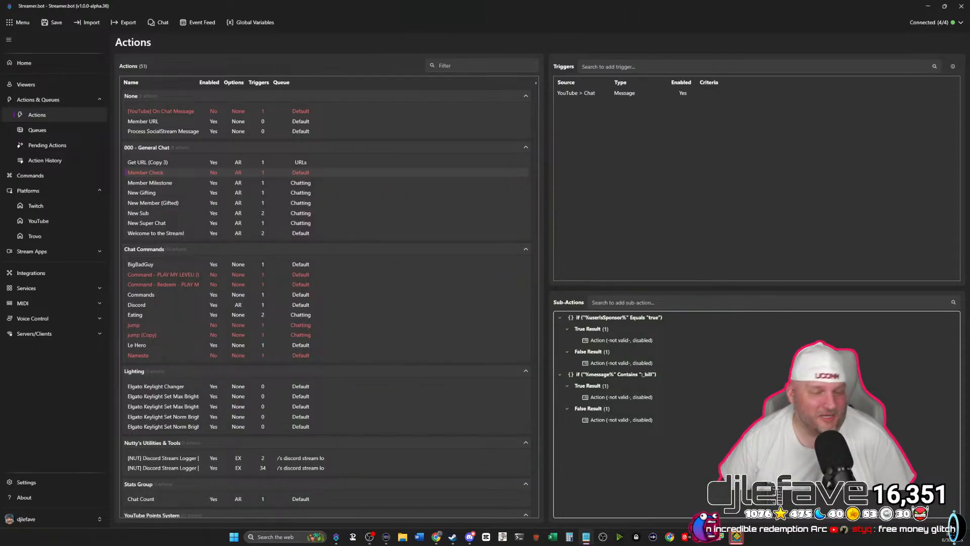
Write "NOTE: Do a user variable check on lehero first!!!!" in an empty Notepad document.
{"action": "left_click_drag", "start_coordinate": [349, 107], "coordinate": [432, 111]}
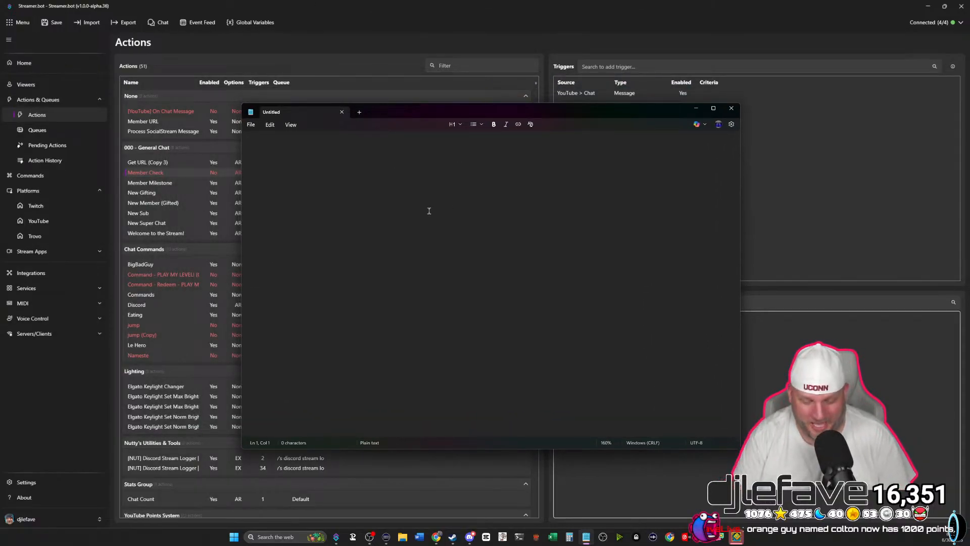
{"action": "type", "text": "NOTE"}
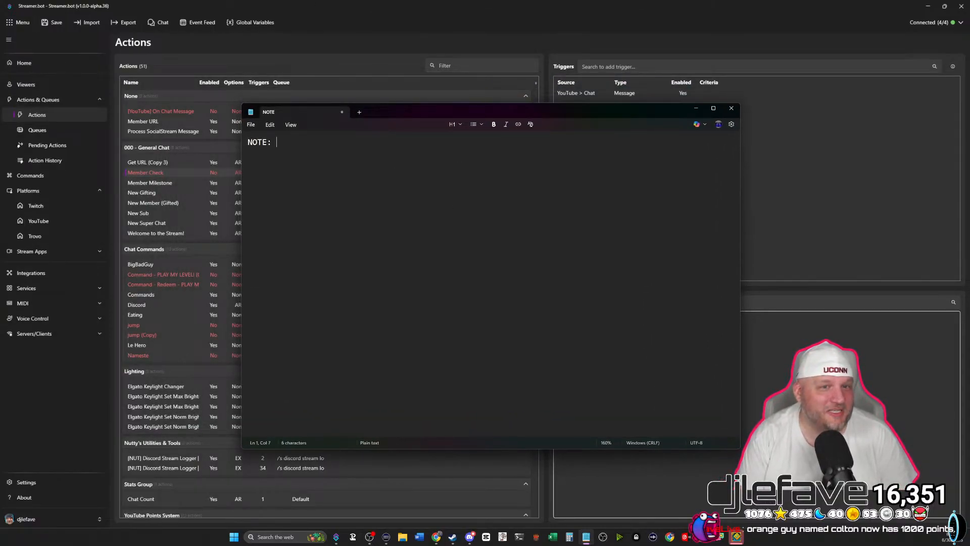
{"action": "type", "text": ": Do a u"}
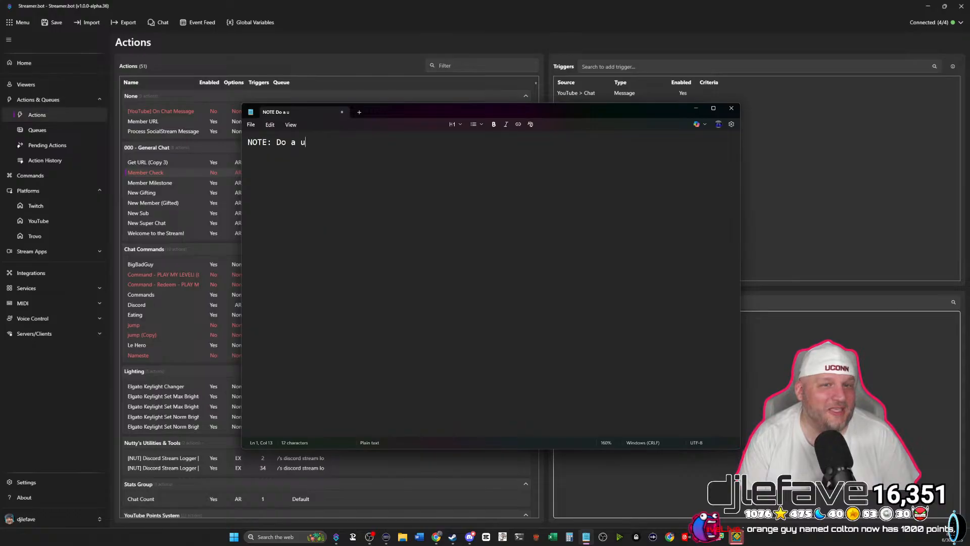
{"action": "type", "text": "ser variable ch"}
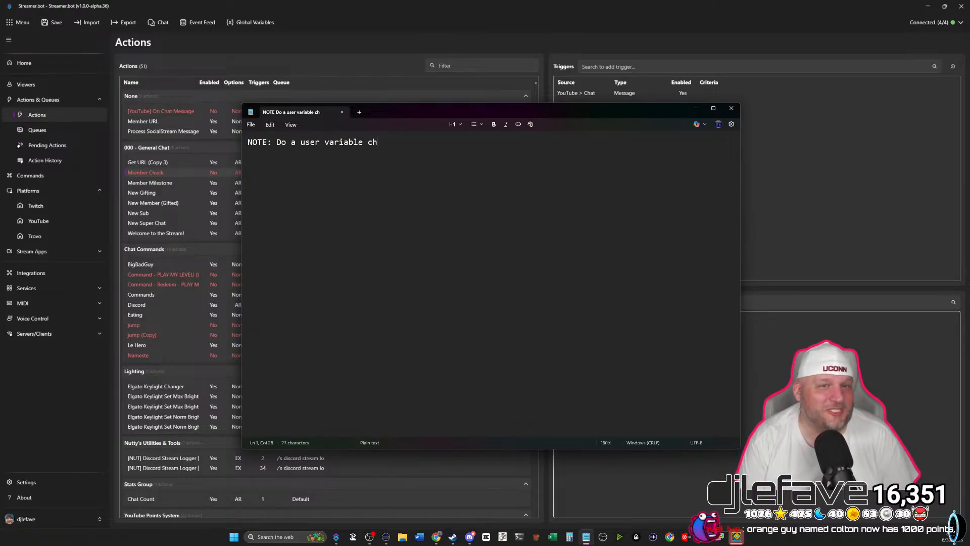
{"action": "type", "text": "eck on lehe"}
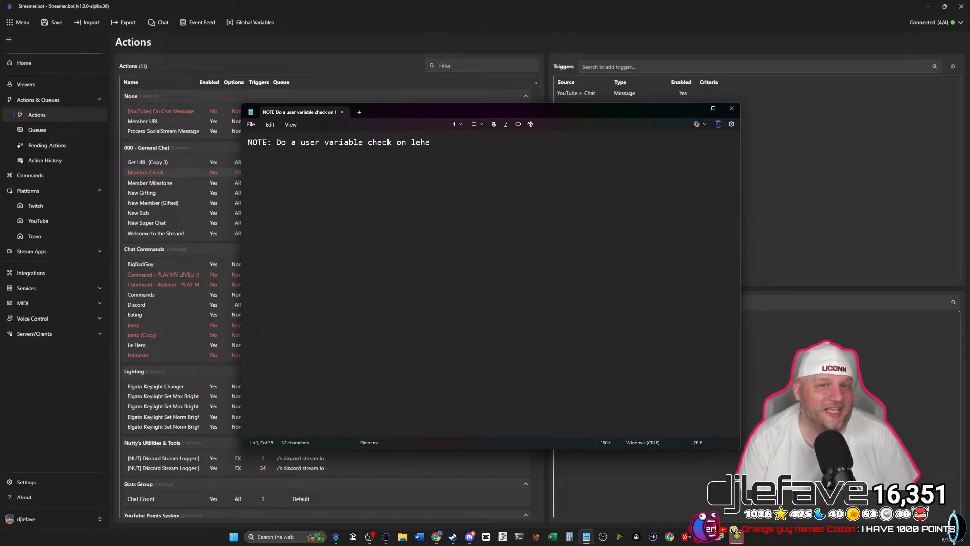
{"action": "type", "text": "ro first"}
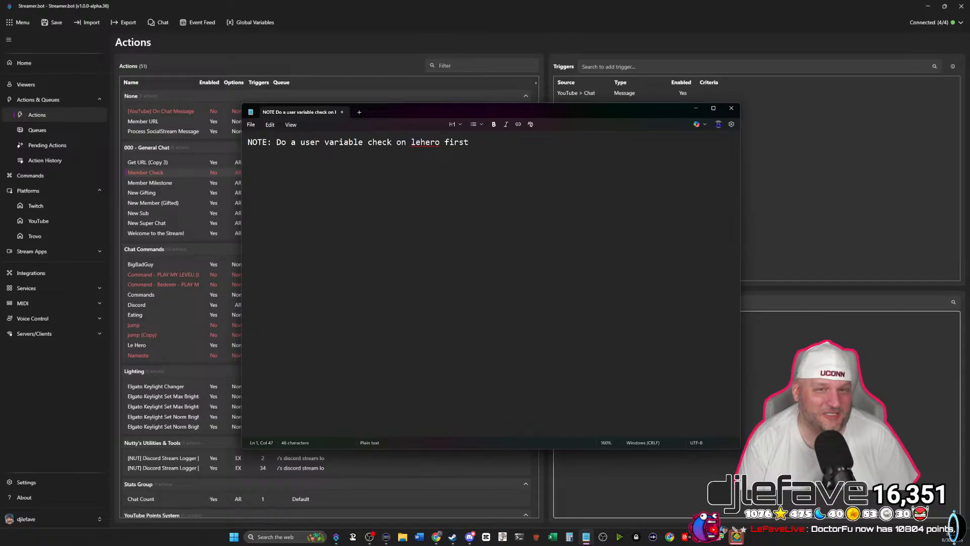
{"action": "type", "text": "!!!!"}
{"action": "key", "text": "Return"}
Add a second line reading "(also verify that there is %rawdata%" to the note and minimize Notepad.
{"action": "type", "text": "("}
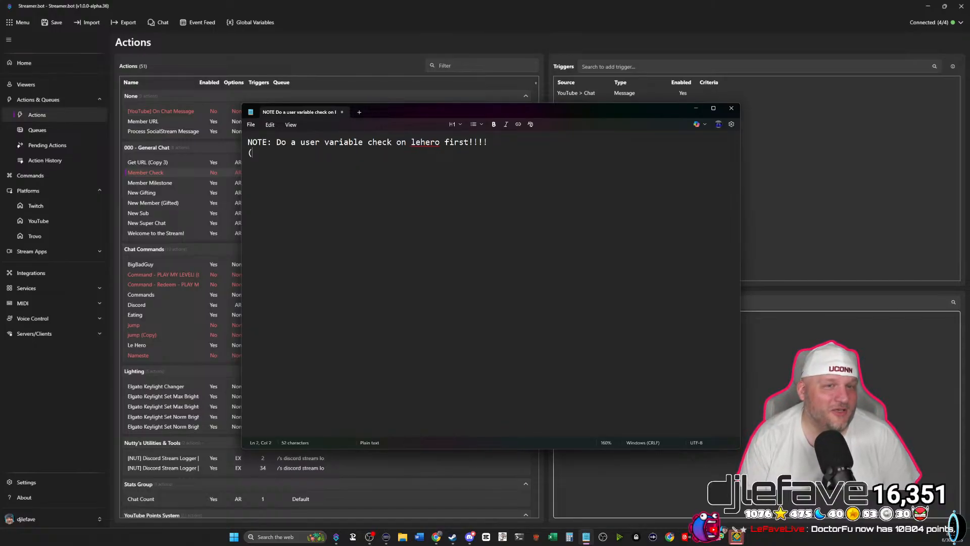
{"action": "type", "text": "also verify t"}
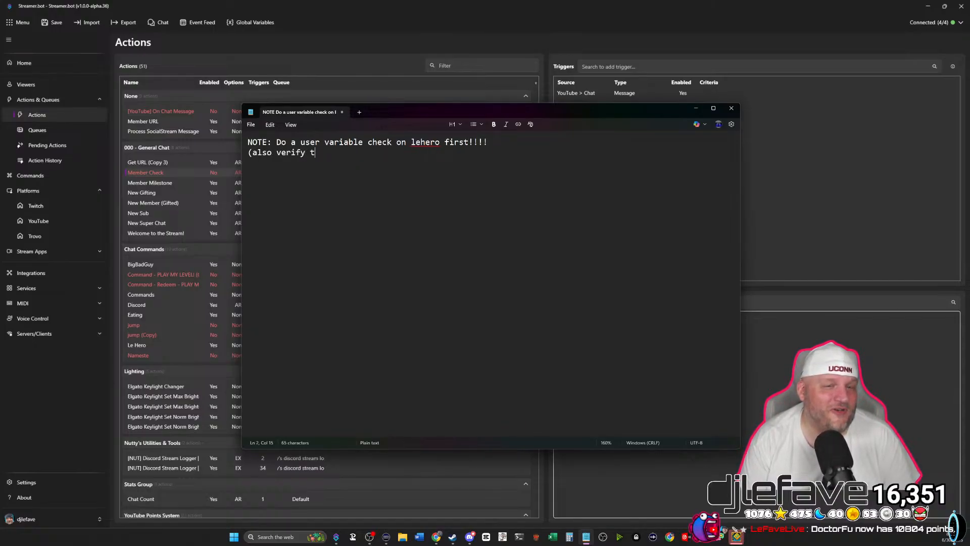
{"action": "type", "text": "hat there is "}
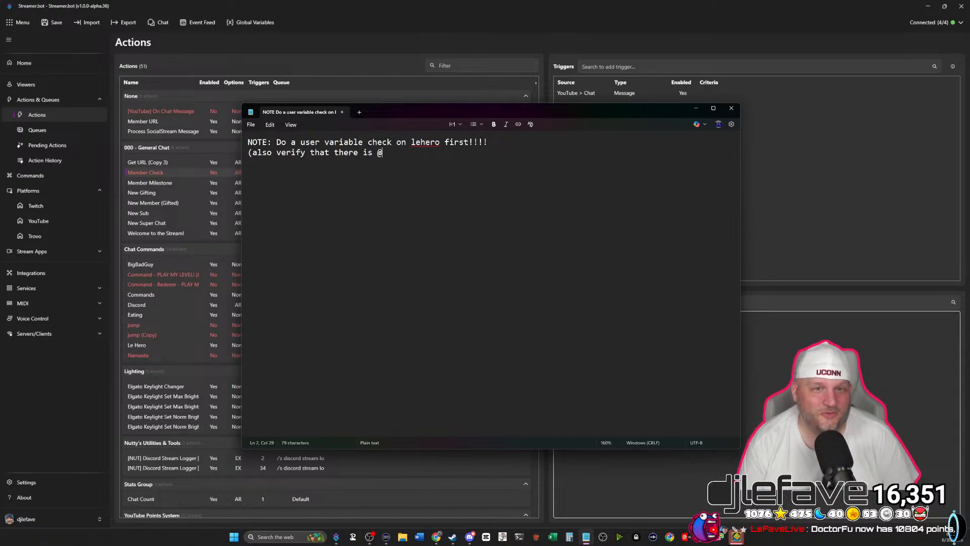
{"action": "type", "text": "%"}
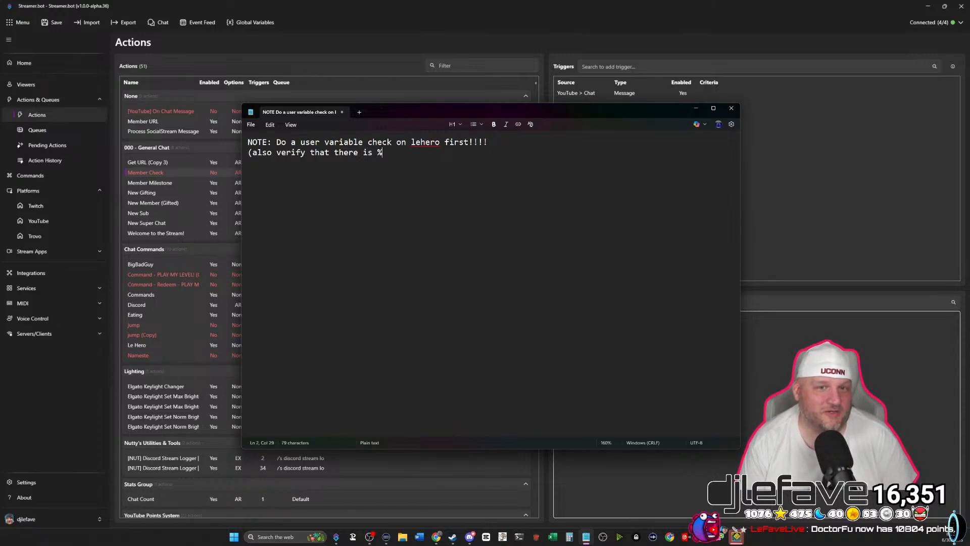
{"action": "type", "text": "rawdata"}
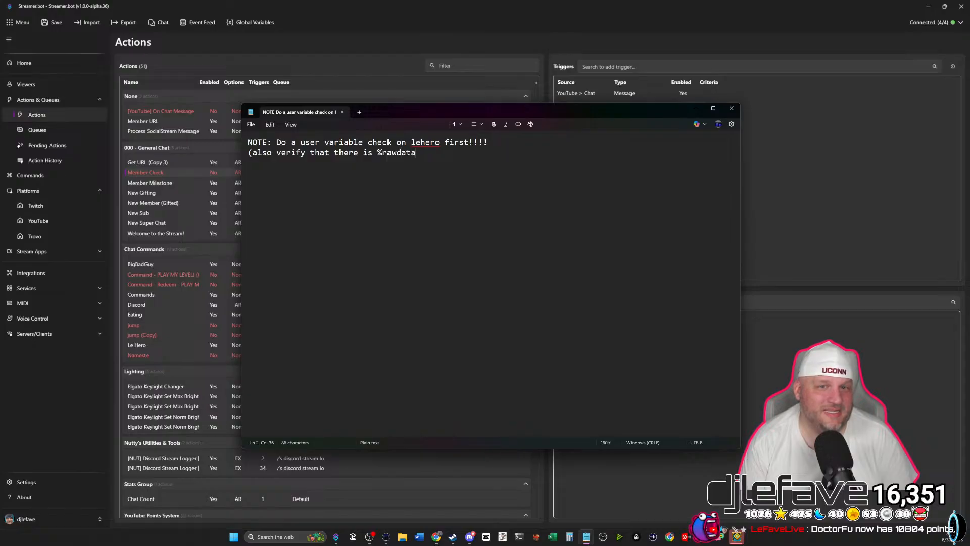
{"action": "type", "text": "%"}
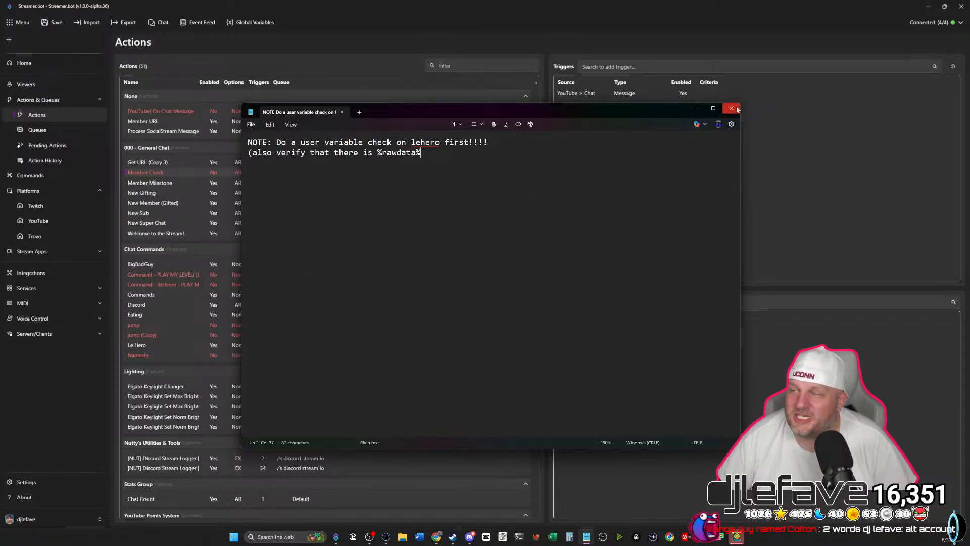
{"action": "left_click", "coordinate": [696, 109]}
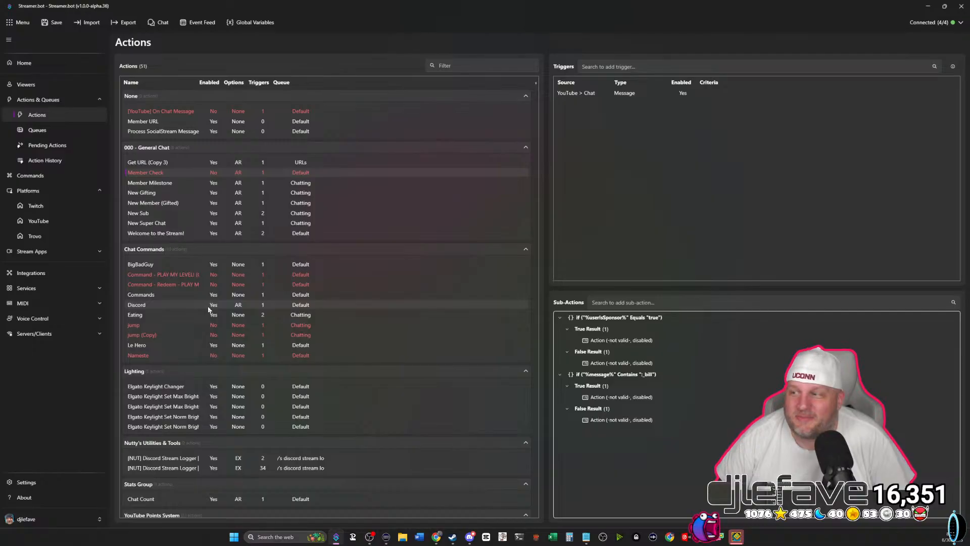
{"action": "scroll", "coordinate": [207, 311], "scroll_direction": "down", "scroll_amount": 5}
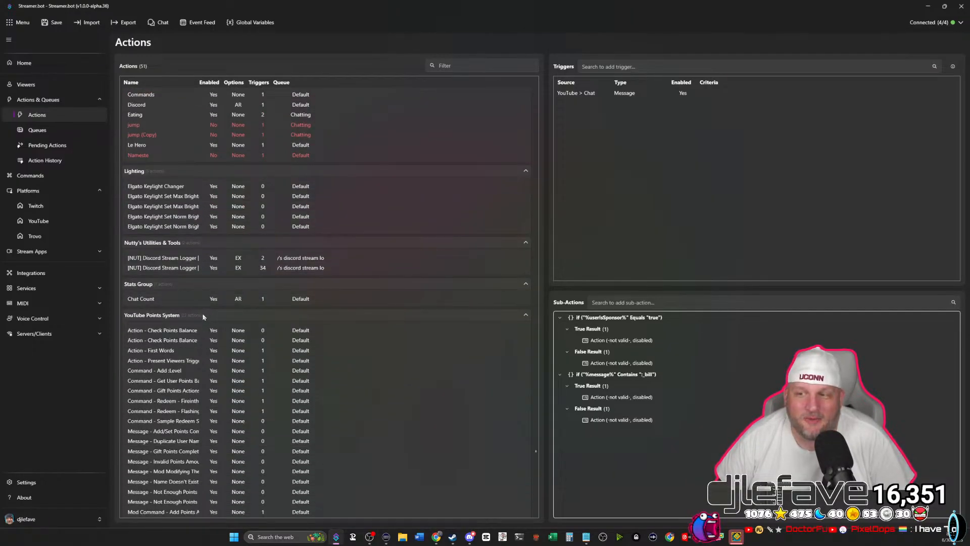
{"action": "scroll", "coordinate": [203, 313], "scroll_direction": "down", "scroll_amount": 1}
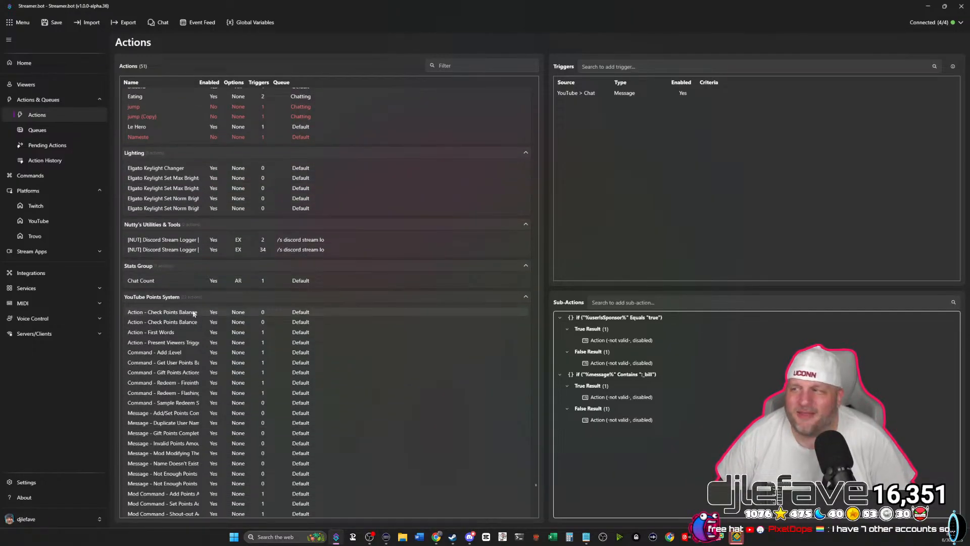
{"action": "scroll", "coordinate": [156, 380], "scroll_direction": "down", "scroll_amount": 1}
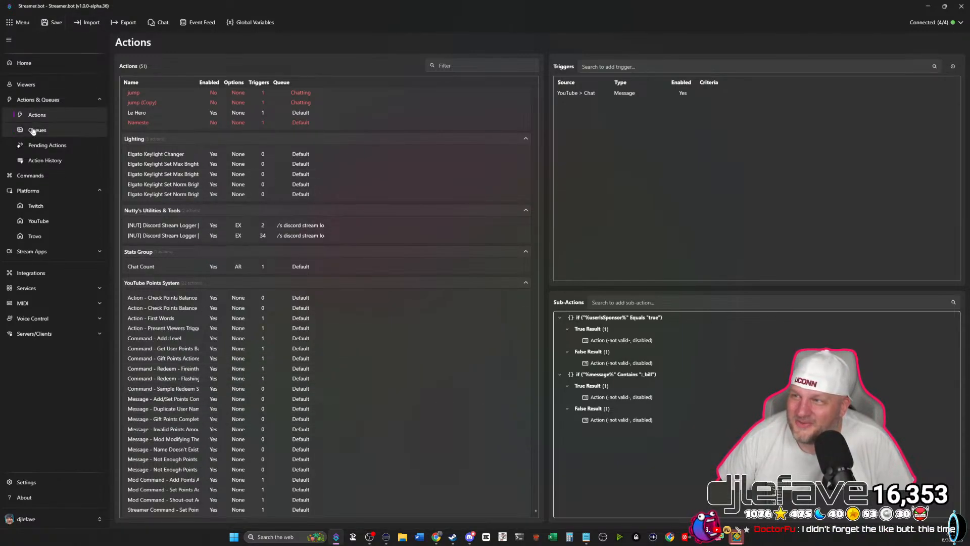
Start a new chat command in the YouTube Points System group, name it Eggplant and begin its command text with "!".
{"action": "left_click", "coordinate": [32, 176]}
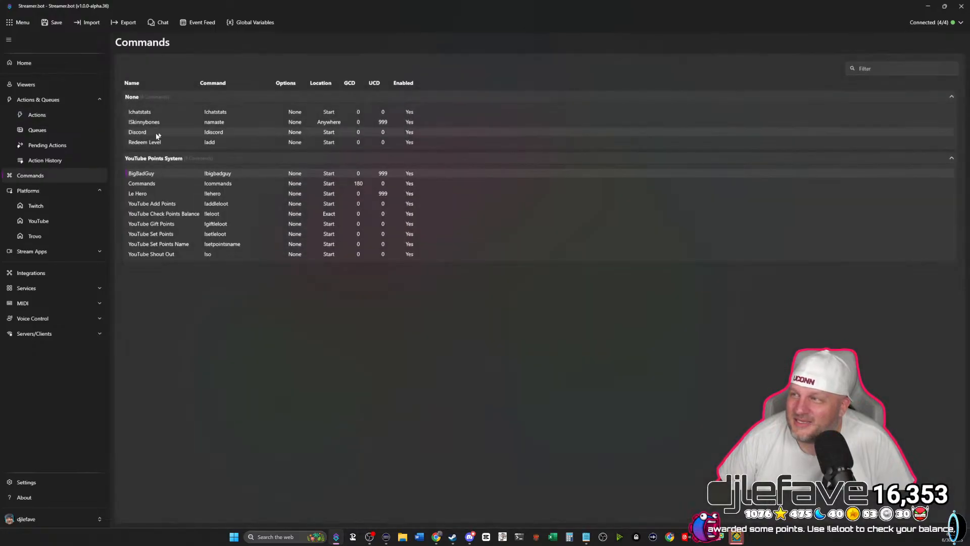
{"action": "right_click", "coordinate": [163, 102]}
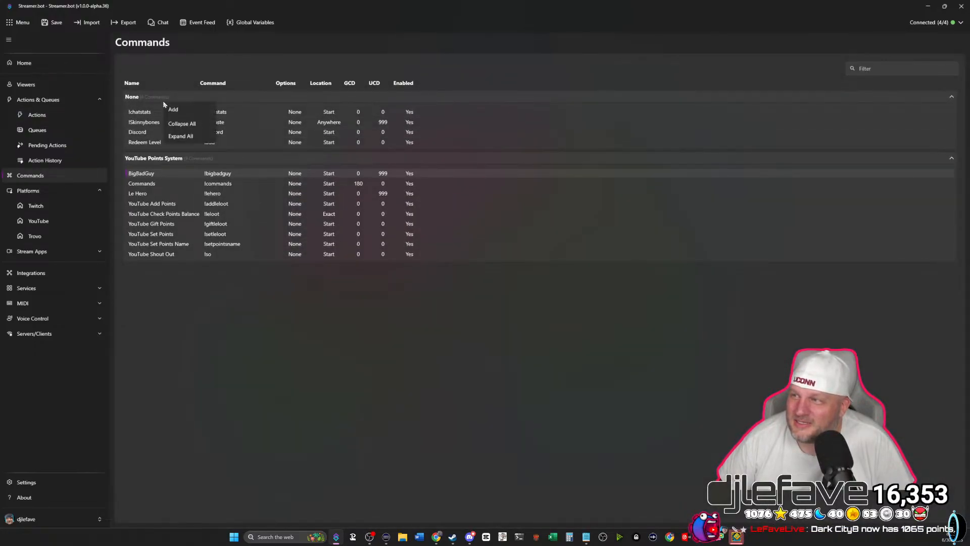
{"action": "left_click", "coordinate": [171, 160]}
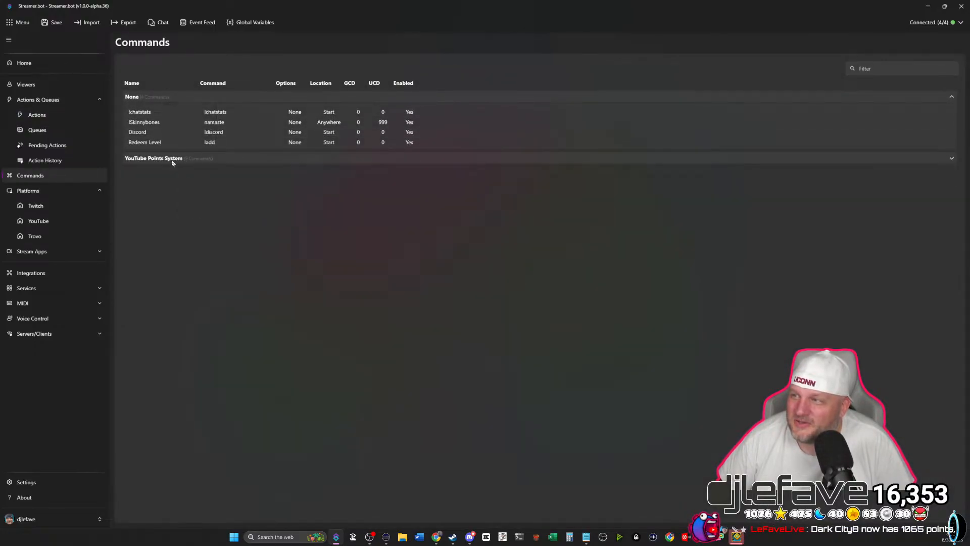
{"action": "right_click", "coordinate": [172, 162]}
{"action": "left_click", "coordinate": [182, 169]}
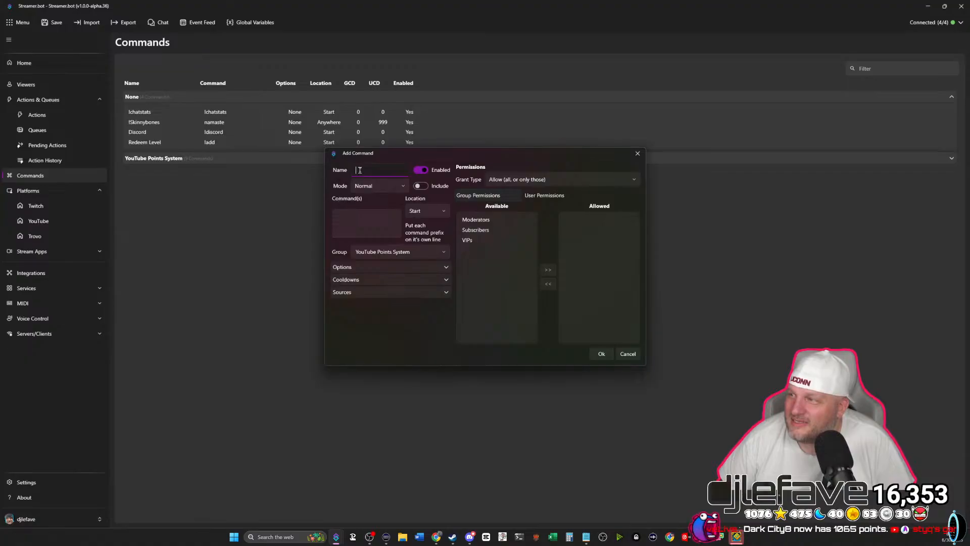
{"action": "type", "text": "Eggplan"}
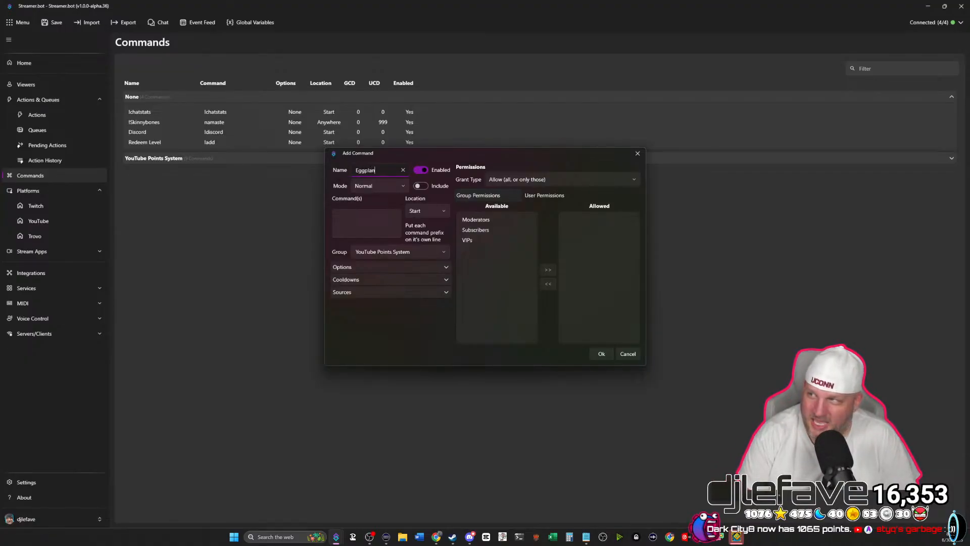
{"action": "type", "text": "t"}
{"action": "key", "text": "Tab"}
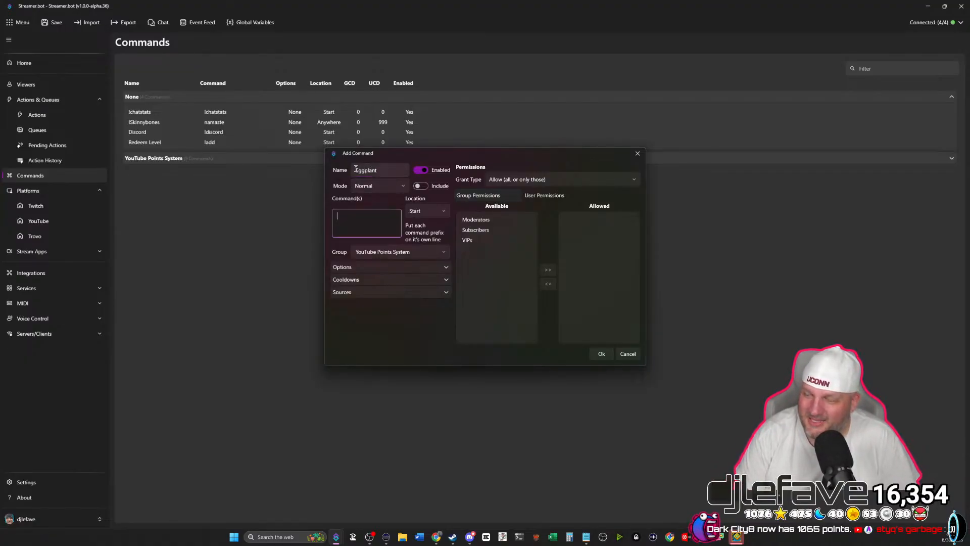
{"action": "type", "text": "!"}
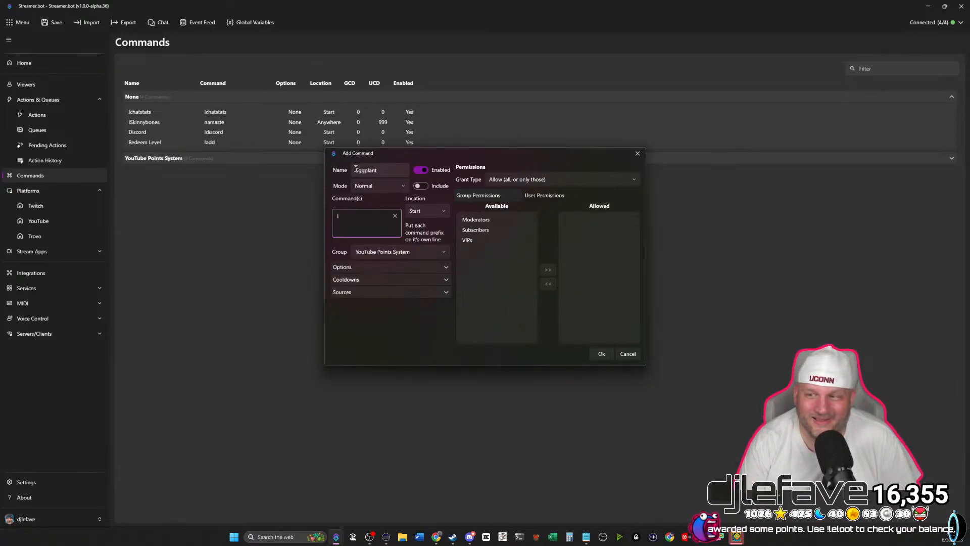
{"action": "type", "text": "soexcitin"}
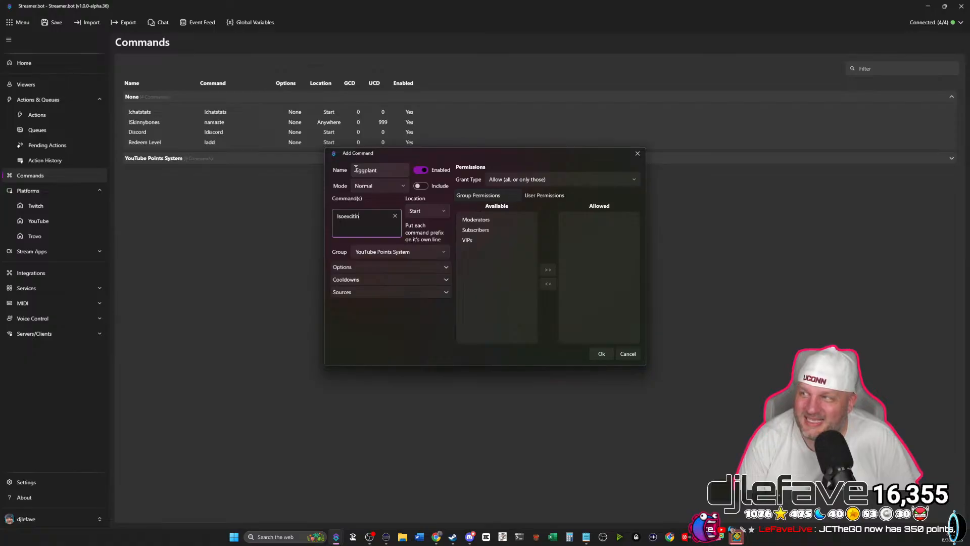
{"action": "key", "text": "BackSpace"}
{"action": "key", "text": "BackSpace"}
{"action": "key", "text": "BackSpace"}
{"action": "key", "text": "BackSpace"}
{"action": "key", "text": "BackSpace"}
{"action": "key", "text": "BackSpace"}
{"action": "key", "text": "BackSpace"}
{"action": "key", "text": "BackSpace"}
{"action": "key", "text": "BackSpace"}
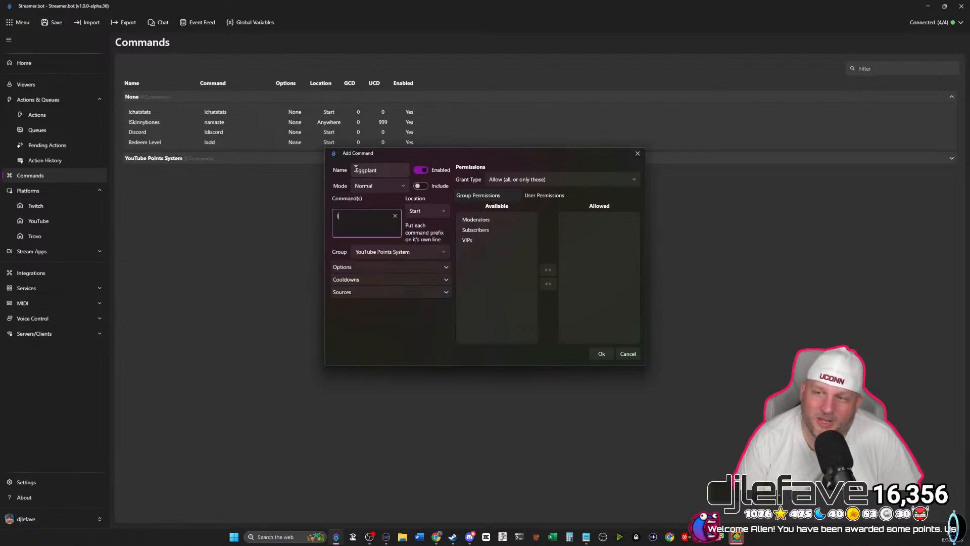
Complete the Eggplant command's trigger text so it reads "!eggplant".
{"action": "type", "text": "ep"}
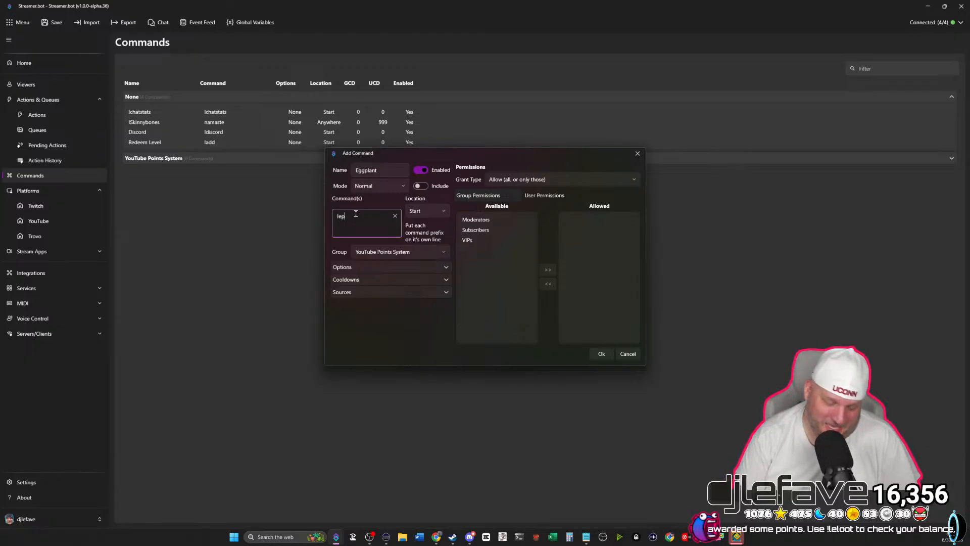
{"action": "type", "text": "p"}
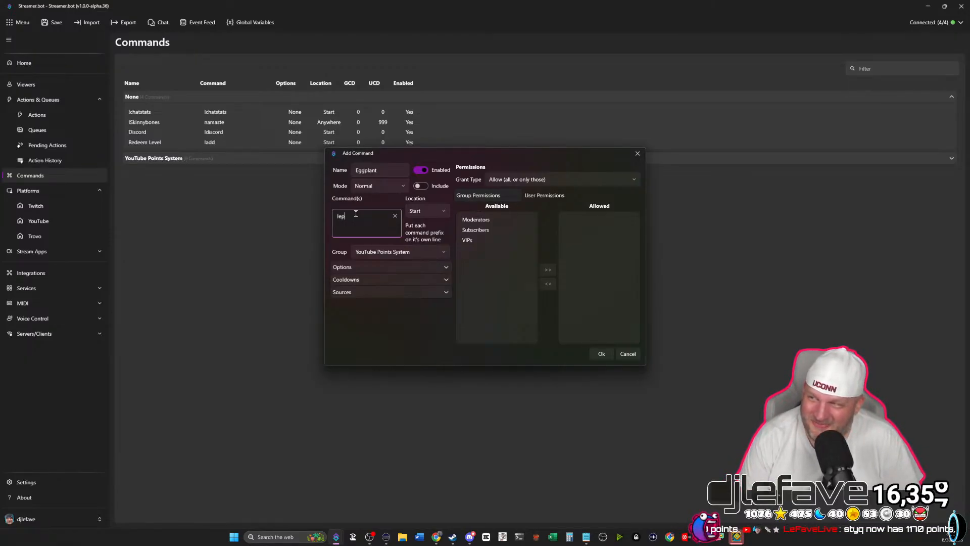
{"action": "type", "text": "p"}
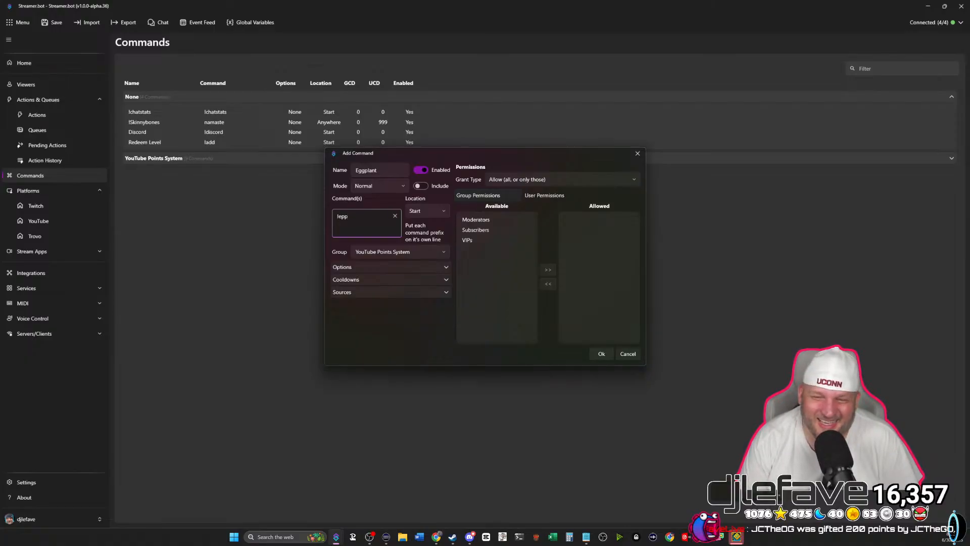
{"action": "key", "text": "BackSpace"}
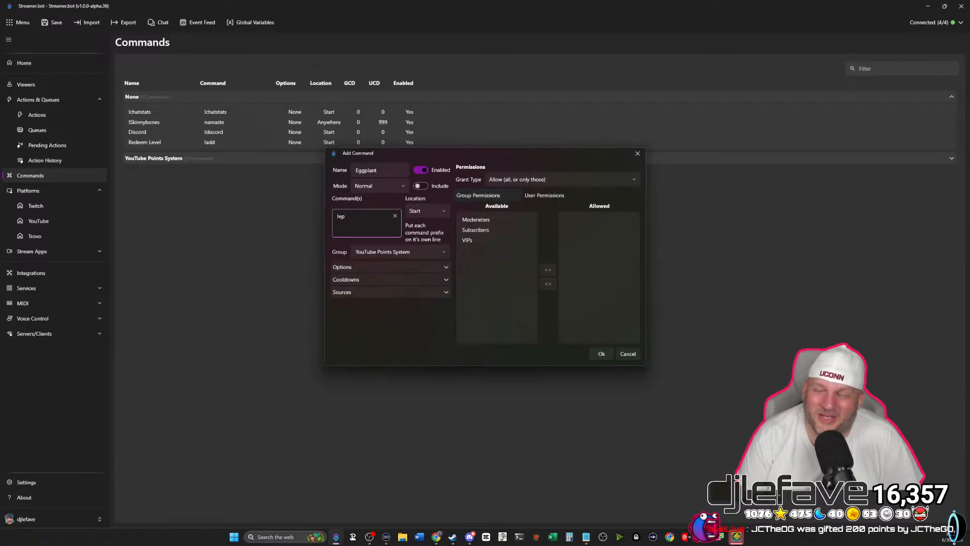
{"action": "type", "text": "gplant"}
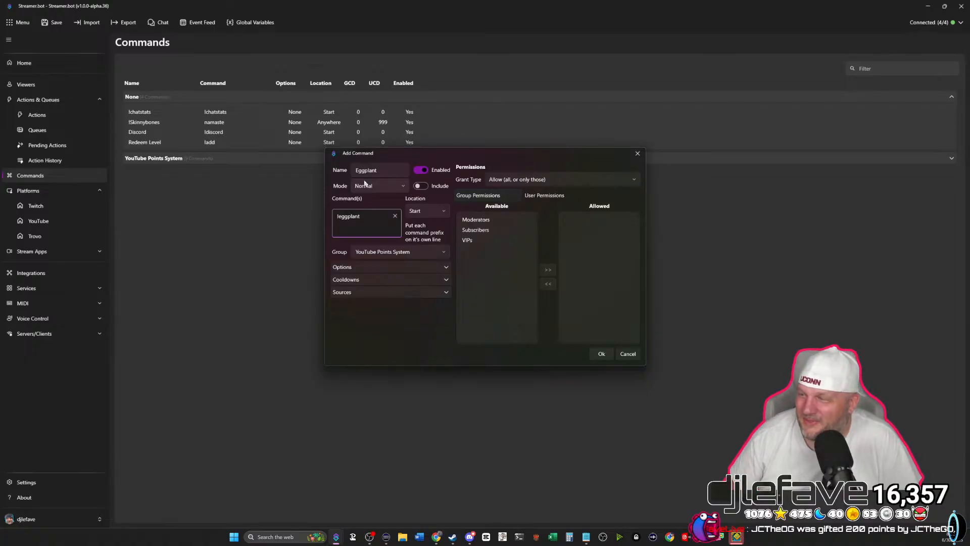
Set the Eggplant command's source to YouTube Message instead of Twitch Message and save the command.
{"action": "left_click", "coordinate": [404, 292]}
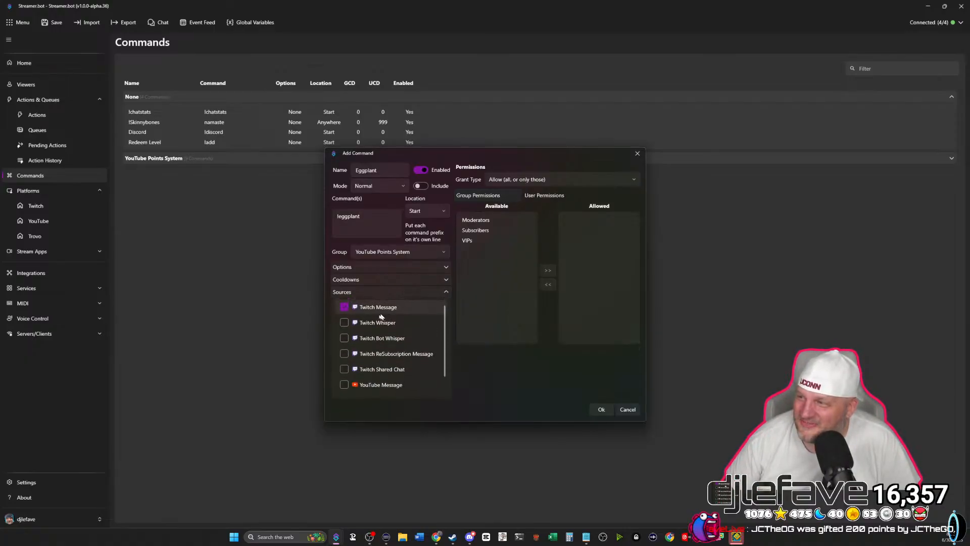
{"action": "left_click", "coordinate": [345, 308]}
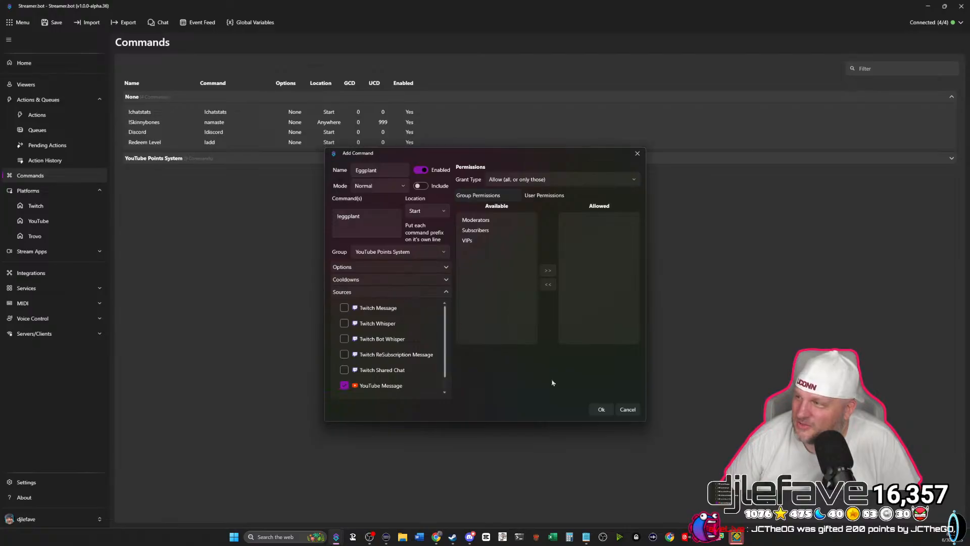
{"action": "left_click", "coordinate": [602, 409]}
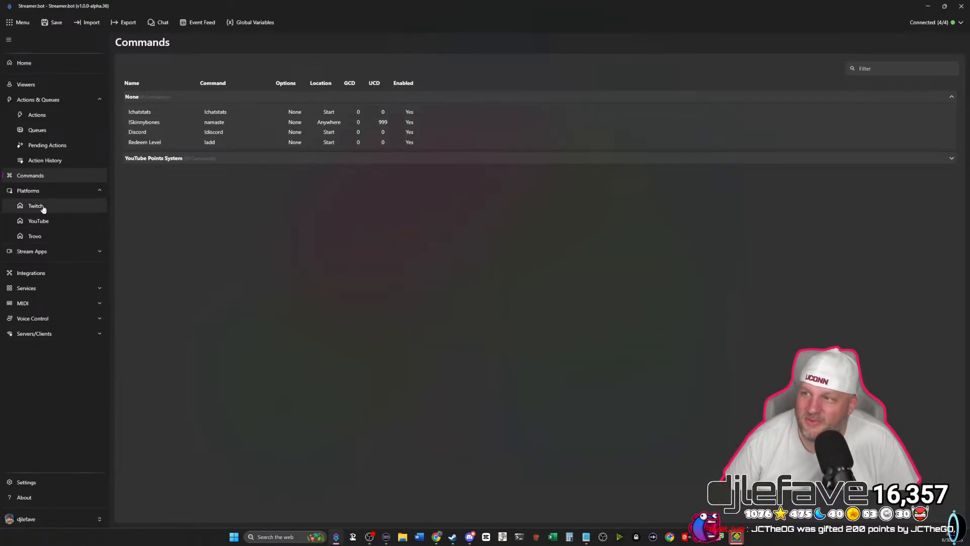
Duplicate the "Command - Redeem - Fireinthehole" action in the YouTube Points System group of the Actions list.
{"action": "left_click", "coordinate": [40, 116]}
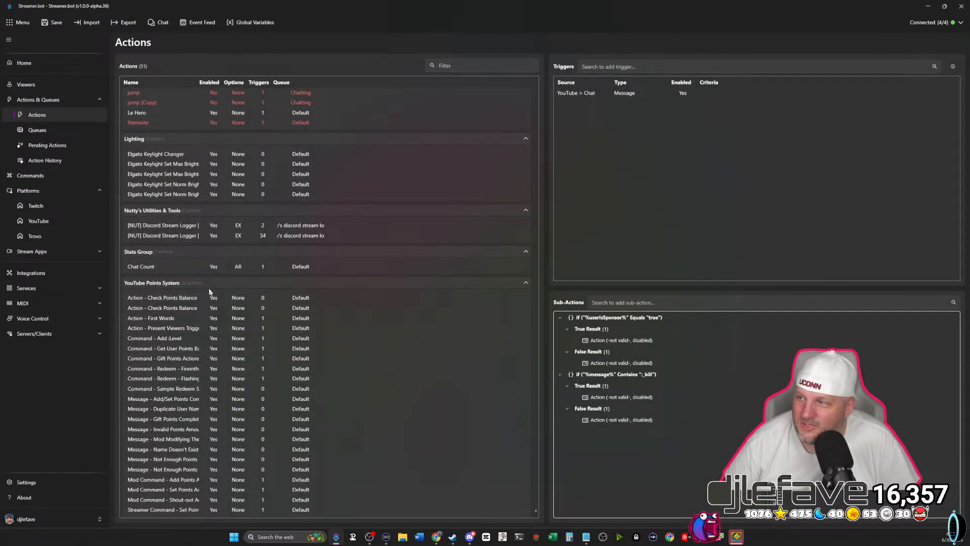
{"action": "scroll", "coordinate": [207, 92], "scroll_direction": "up", "scroll_amount": 3}
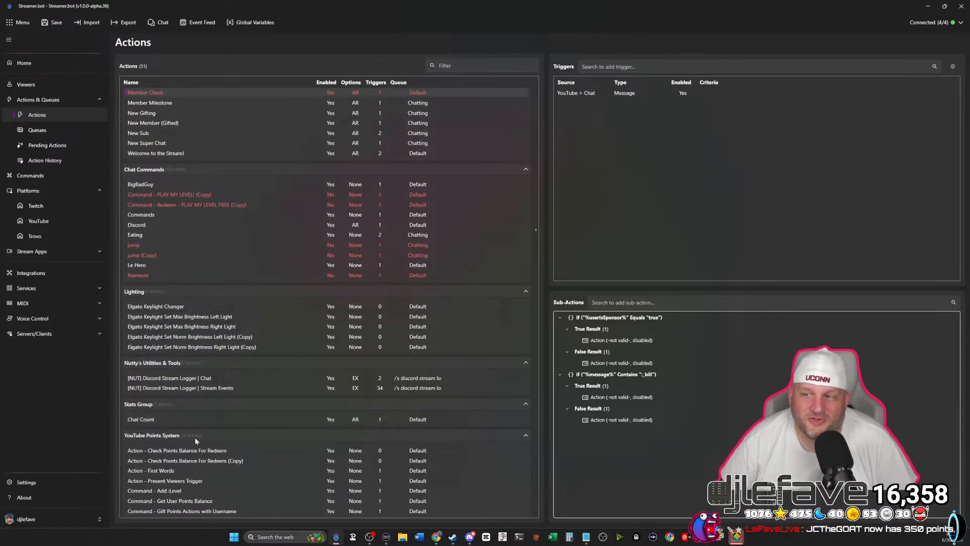
{"action": "scroll", "coordinate": [195, 423], "scroll_direction": "down", "scroll_amount": 3}
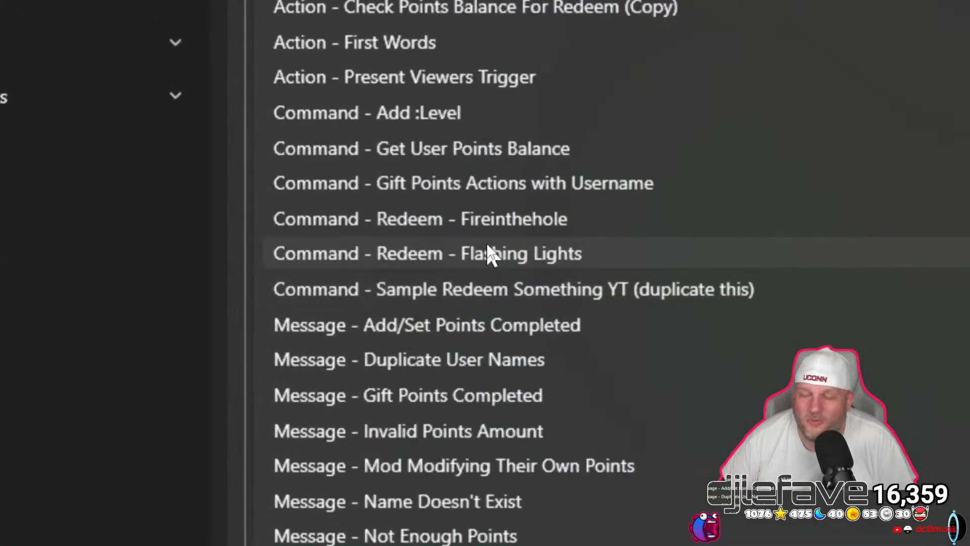
{"action": "right_click", "coordinate": [471, 217]}
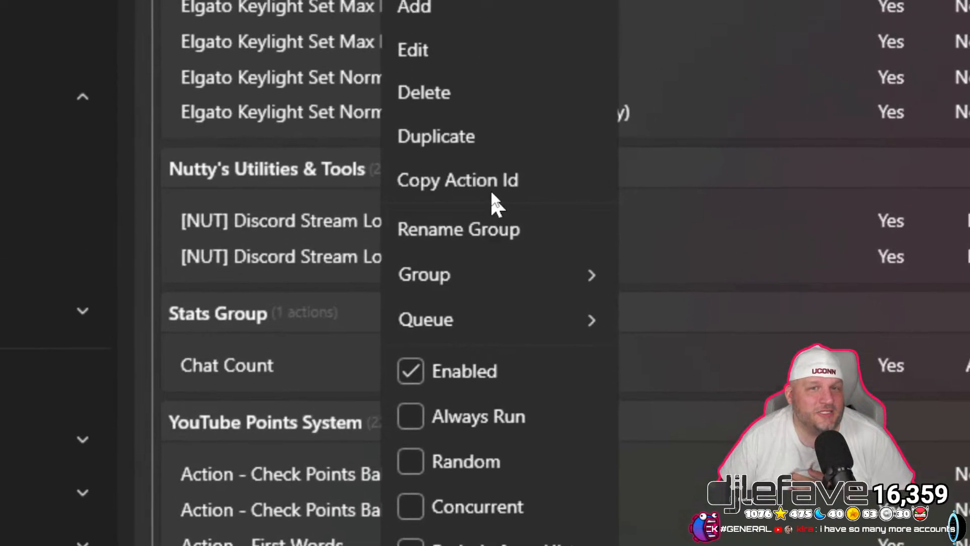
{"action": "left_click", "coordinate": [490, 136]}
Rename the duplicated Fireinthehole action as "Command - Redeem -Eggplant".
{"action": "scroll", "coordinate": [487, 282], "scroll_direction": "down", "scroll_amount": 6}
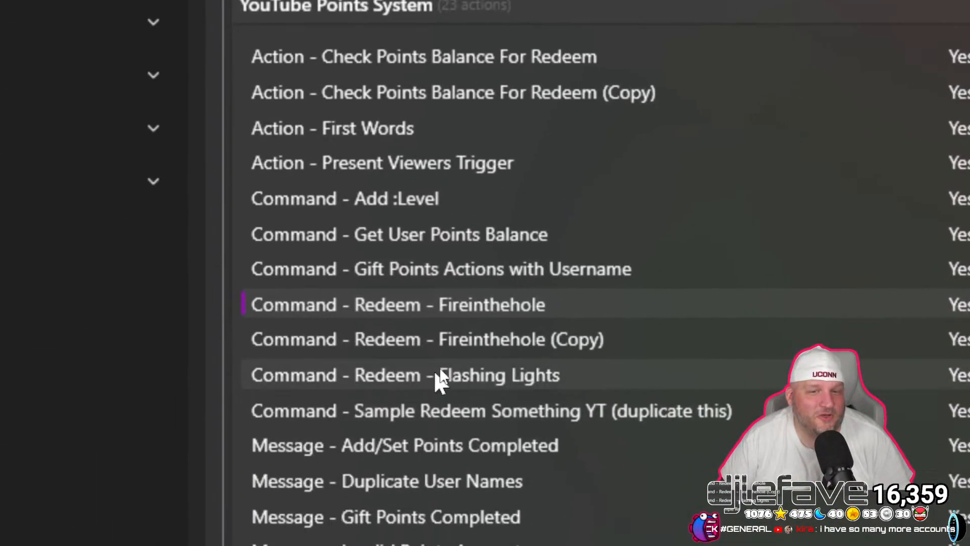
{"action": "left_click", "coordinate": [543, 339]}
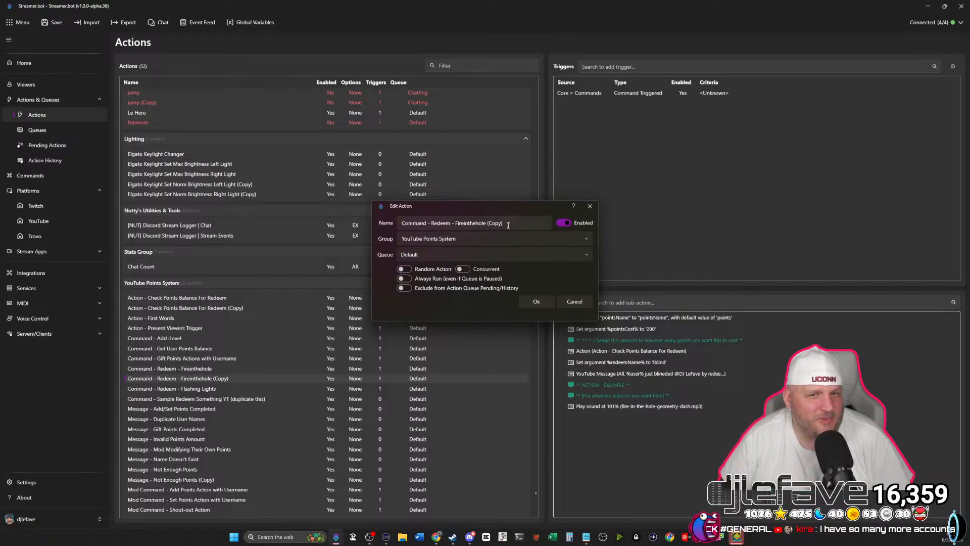
{"action": "left_click_drag", "start_coordinate": [509, 225], "coordinate": [455, 223]}
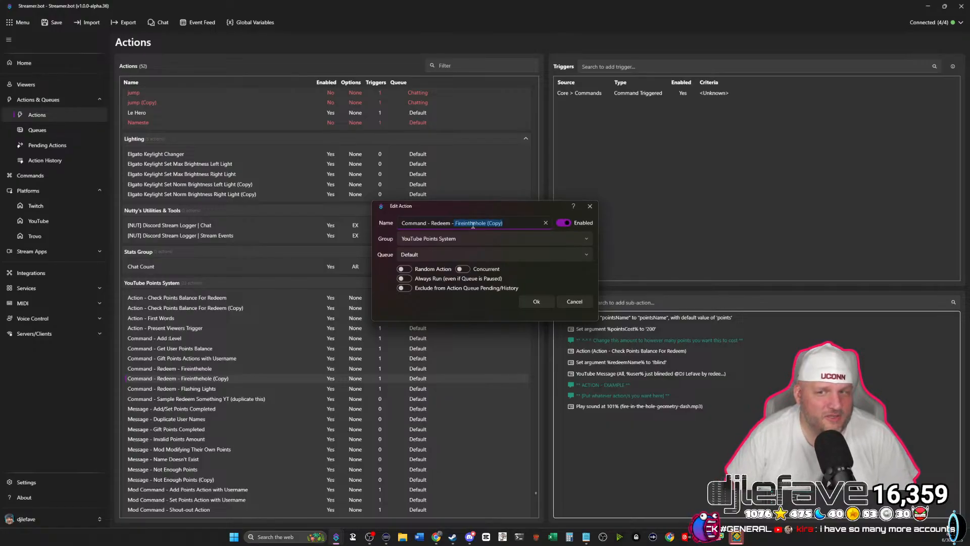
{"action": "type", "text": "Eggpla"}
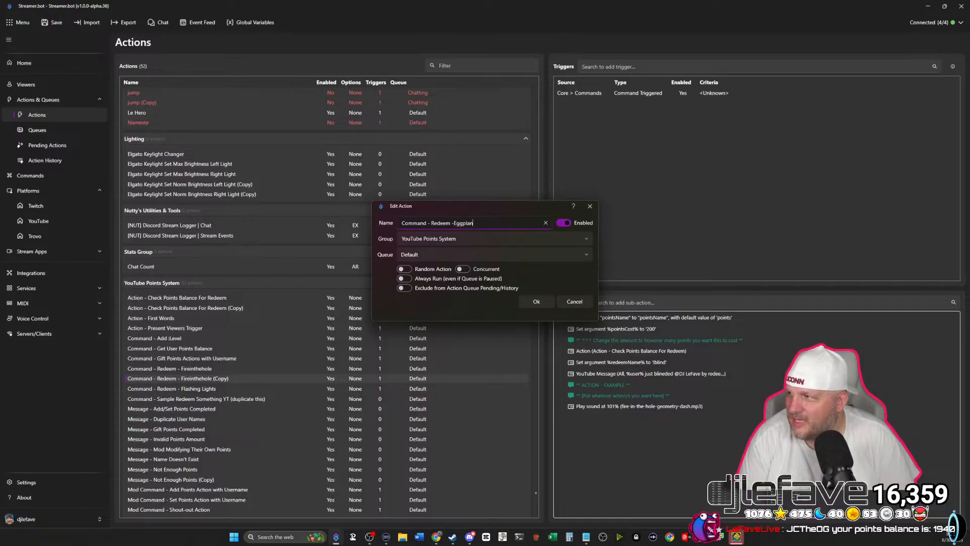
{"action": "left_click", "coordinate": [533, 301]}
Set the Eggplant action's Command Triggered trigger to the Eggplant command.
{"action": "double_click", "coordinate": [638, 93]}
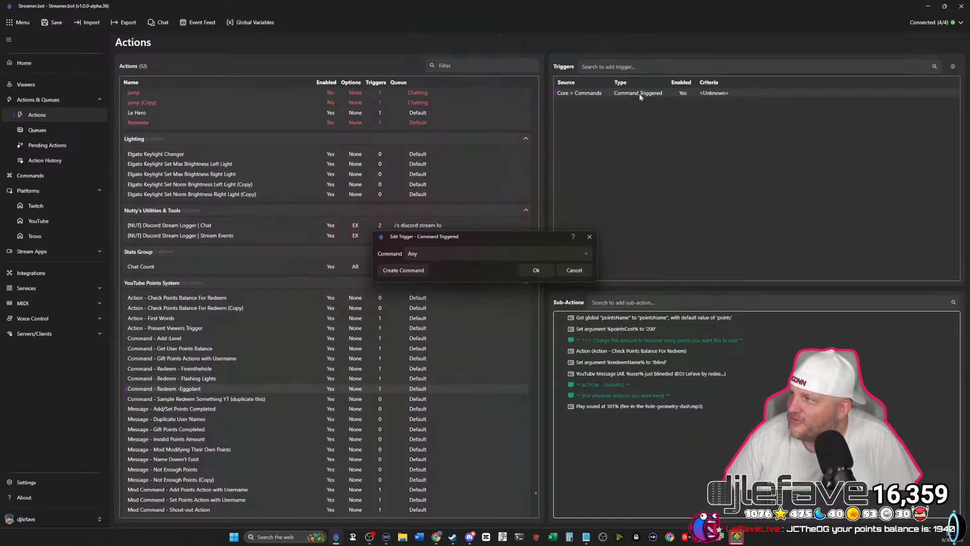
{"action": "left_click", "coordinate": [514, 257]}
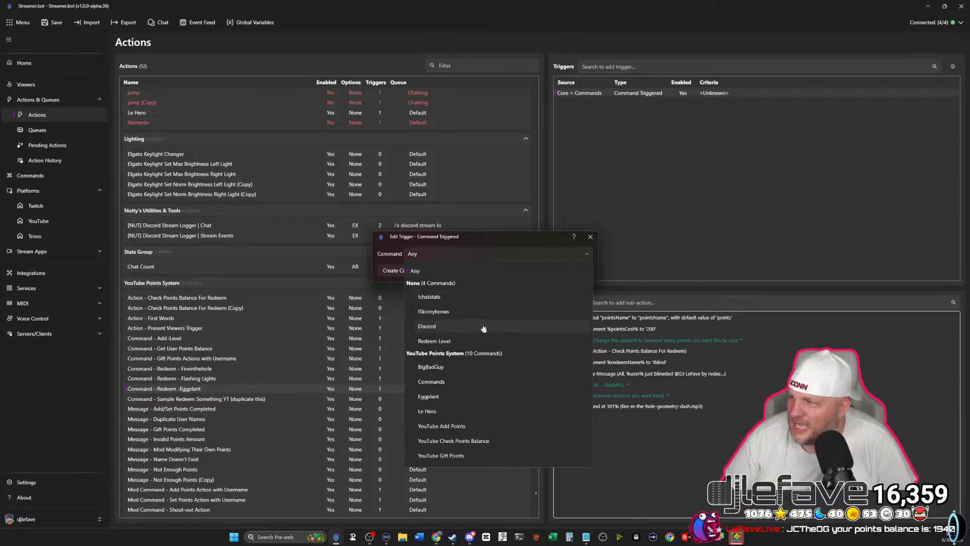
{"action": "left_click", "coordinate": [463, 397]}
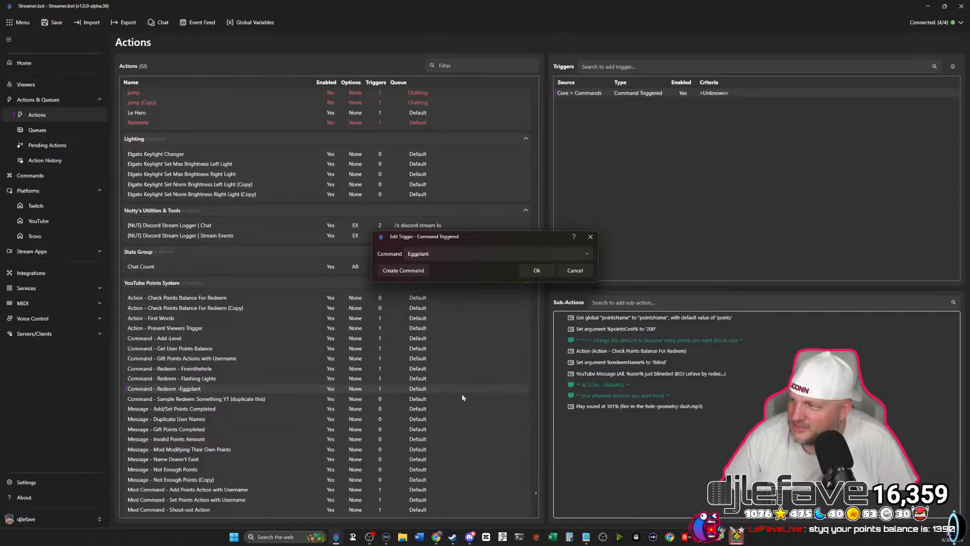
{"action": "left_click", "coordinate": [537, 270]}
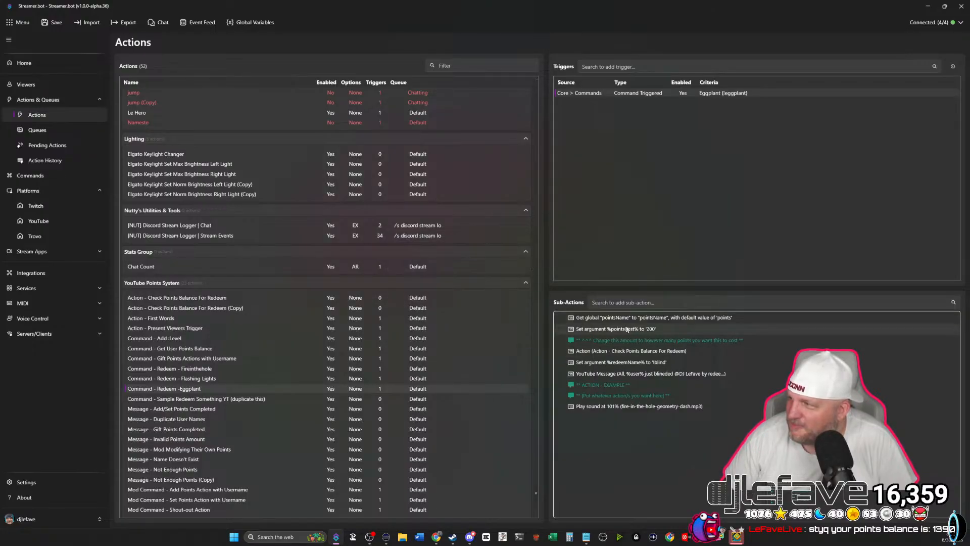
Set the pointsCost argument in the Eggplant action's sub-actions to 10000.
{"action": "double_click", "coordinate": [616, 328]}
{"action": "left_click", "coordinate": [491, 255]}
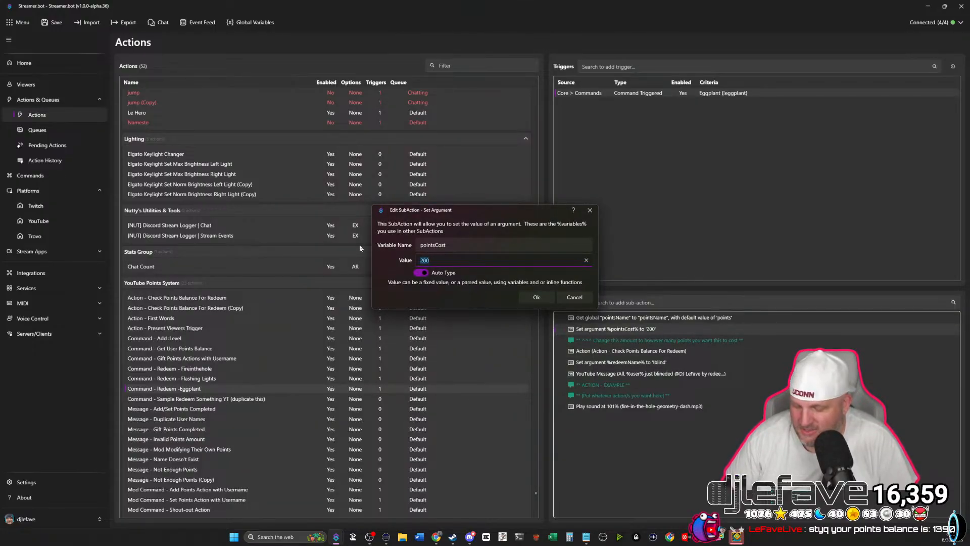
{"action": "type", "text": "10000"}
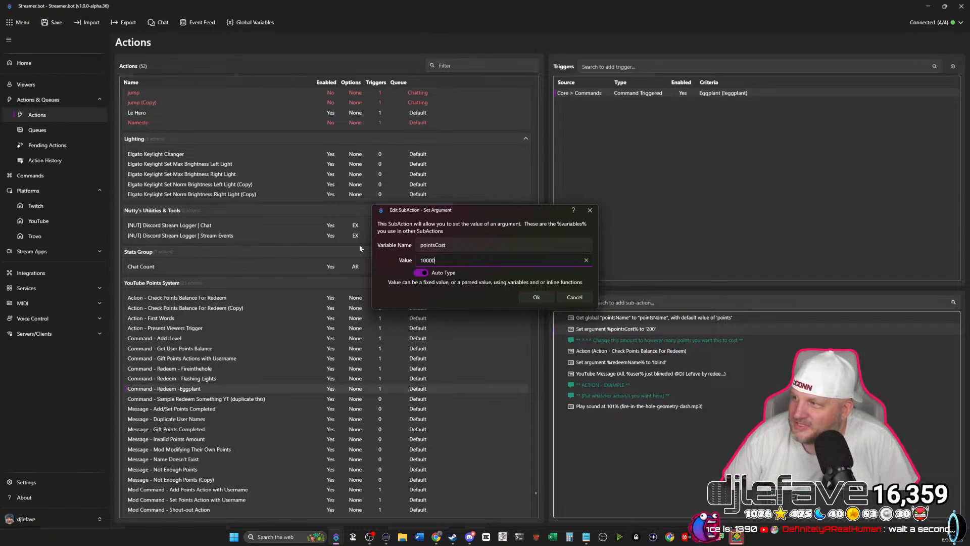
{"action": "left_click", "coordinate": [537, 297]}
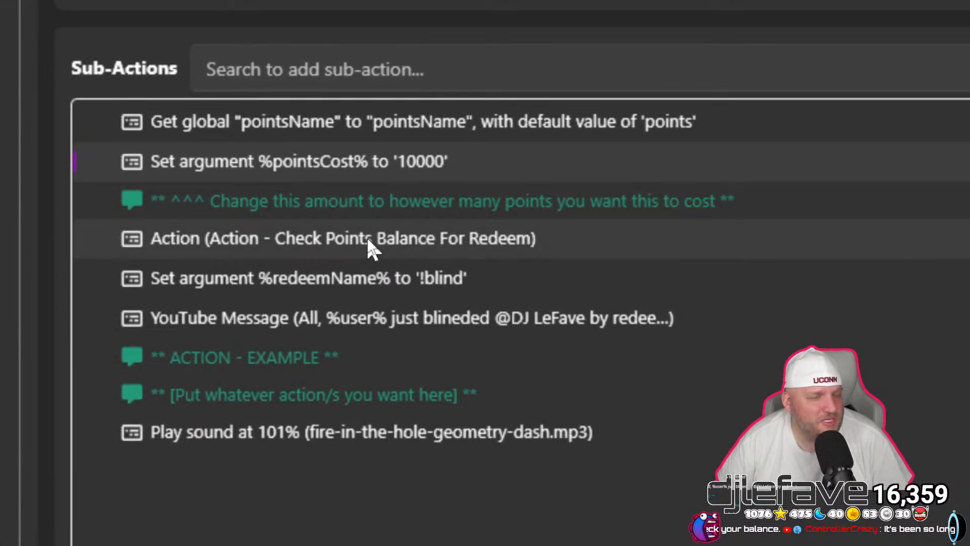
Set the redeemName argument in the Eggplant action's sub-actions to "!eggplant".
{"action": "double_click", "coordinate": [391, 286]}
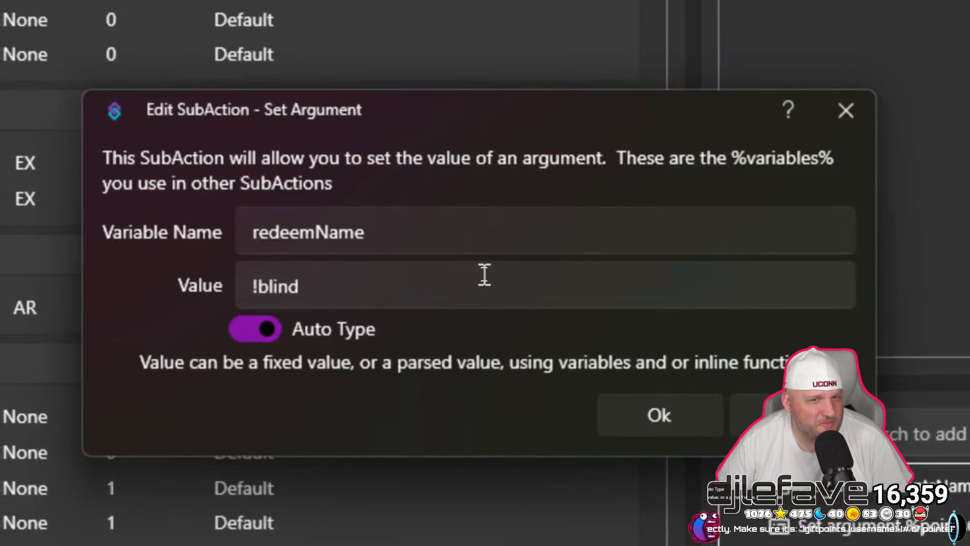
{"action": "double_click", "coordinate": [486, 274]}
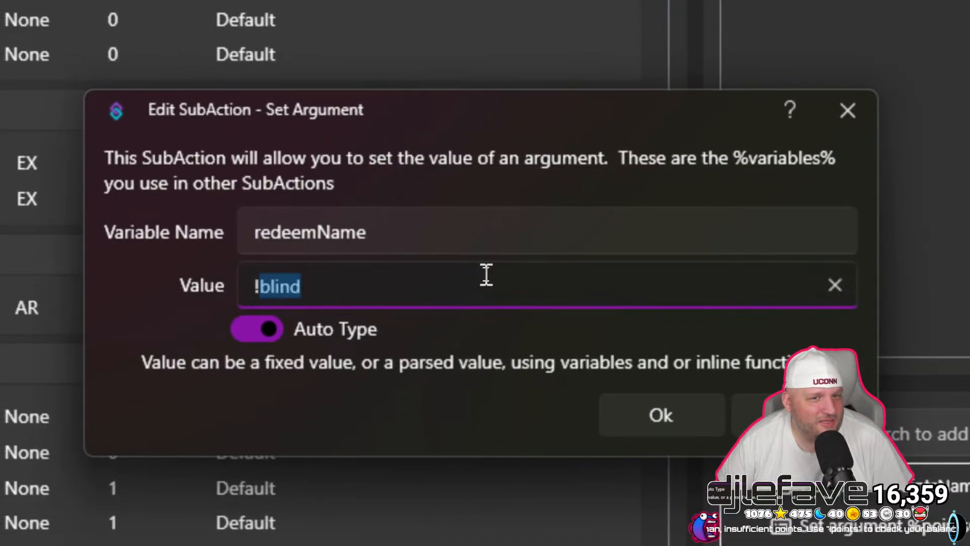
{"action": "type", "text": "eggplant"}
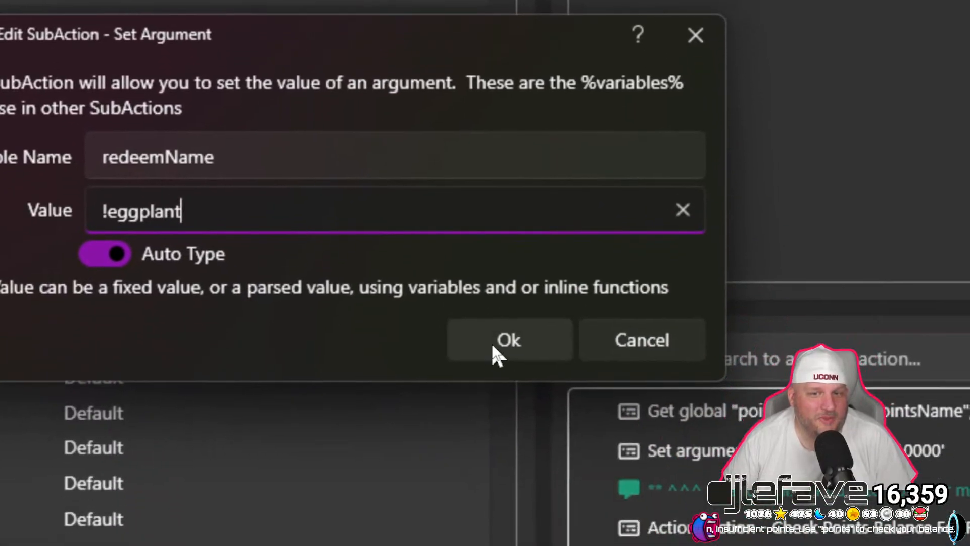
{"action": "left_click", "coordinate": [702, 540]}
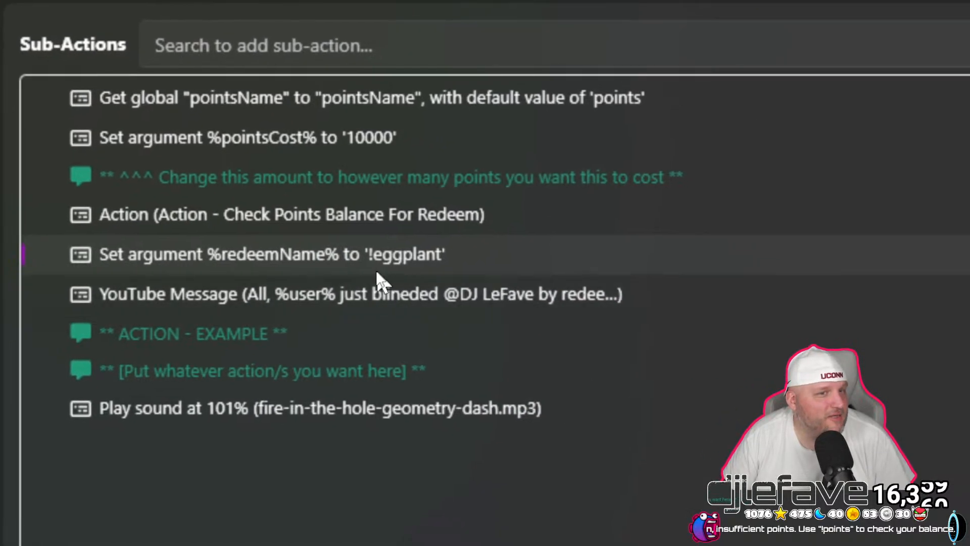
Reword the start of the action's YouTube message to "%user% just redeemed %redeemName%", removing the text about blinding the streamer.
{"action": "double_click", "coordinate": [334, 291]}
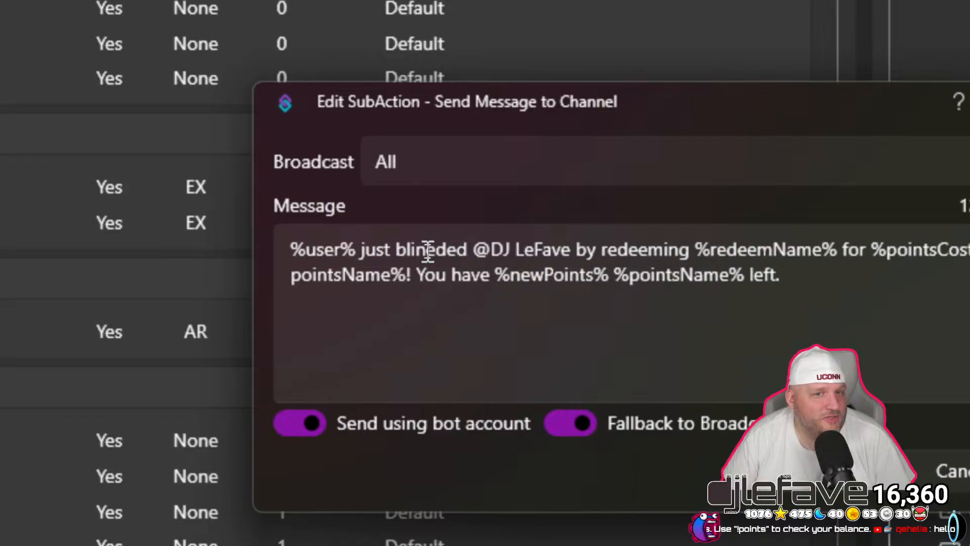
{"action": "double_click", "coordinate": [428, 250]}
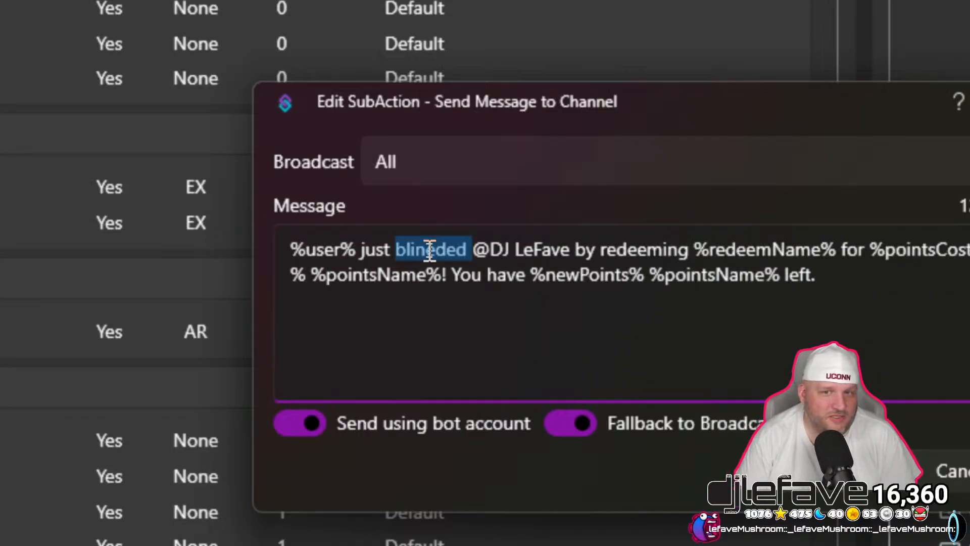
{"action": "key", "text": "BackSpace"}
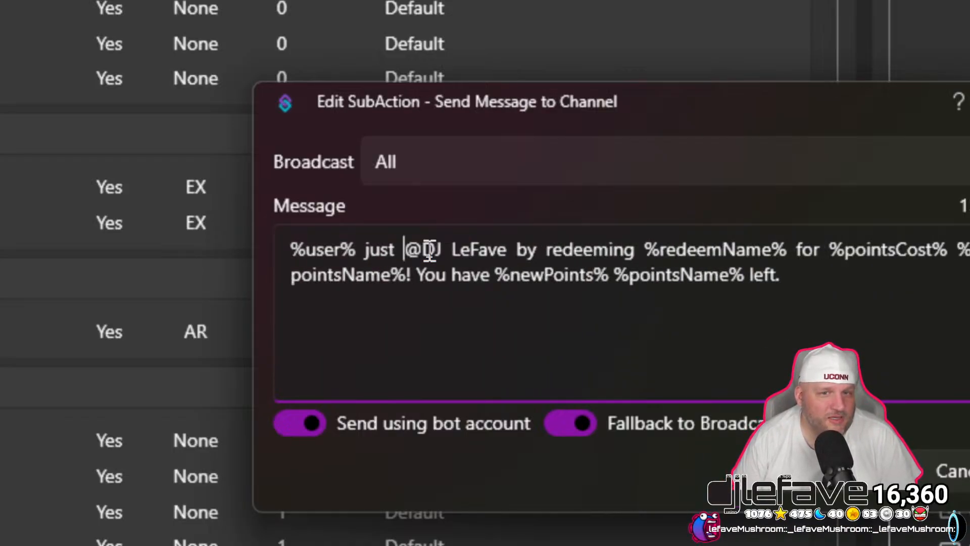
{"action": "key", "text": "Delete"}
{"action": "key", "text": "Delete"}
{"action": "key", "text": "Delete"}
{"action": "key", "text": "Delete"}
{"action": "key", "text": "Delete"}
{"action": "key", "text": "Delete"}
{"action": "key", "text": "Delete"}
{"action": "key", "text": "Delete"}
{"action": "key", "text": "Delete"}
{"action": "key", "text": "Delete"}
{"action": "key", "text": "Delete"}
{"action": "key", "text": "Delete"}
{"action": "key", "text": "Delete"}
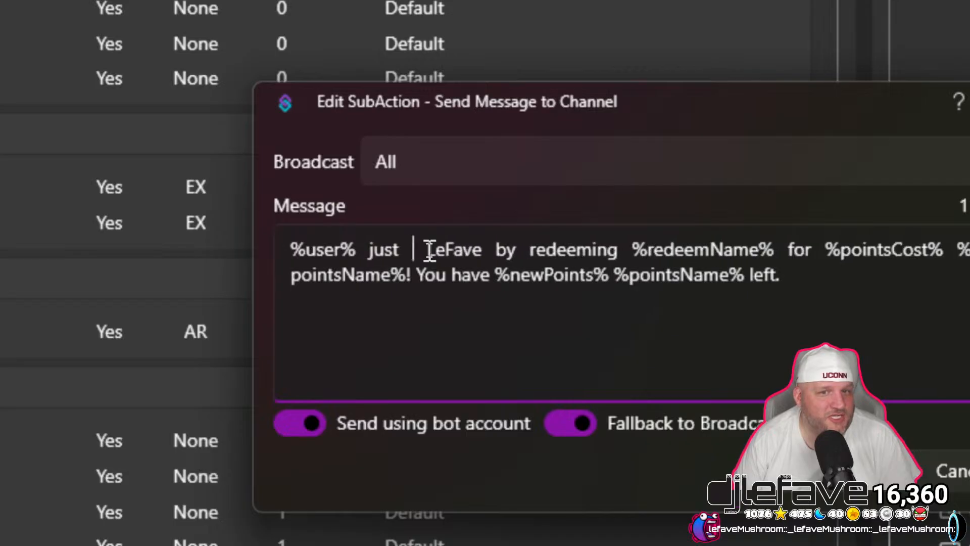
{"action": "key", "text": "Delete"}
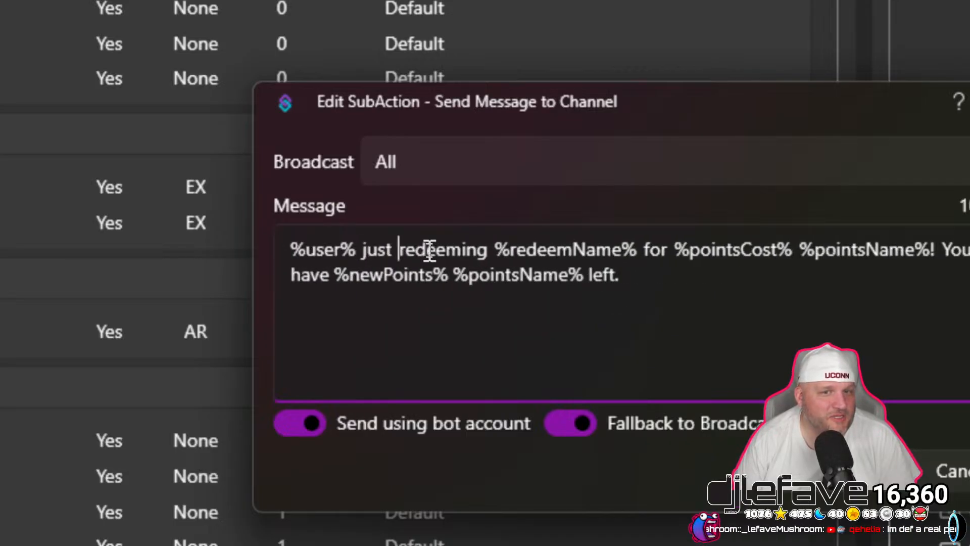
{"action": "key", "text": "Right"}
{"action": "key", "text": "Right"}
{"action": "key", "text": "Right"}
{"action": "key", "text": "Right"}
{"action": "key", "text": "Right"}
{"action": "key", "text": "Right"}
{"action": "key", "text": "Right"}
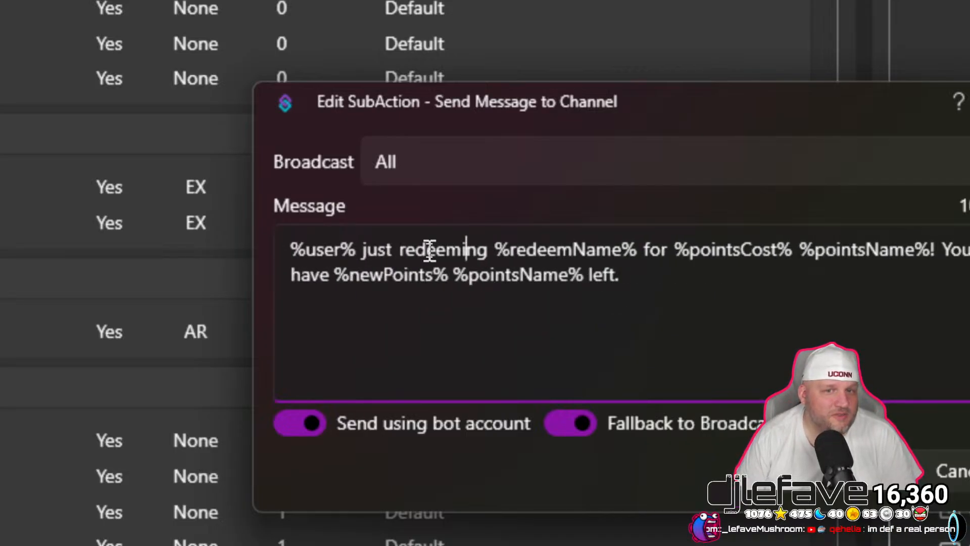
{"action": "key", "text": "Delete"}
{"action": "key", "text": "Delete"}
{"action": "key", "text": "Delete"}
{"action": "type", "text": "ed"}
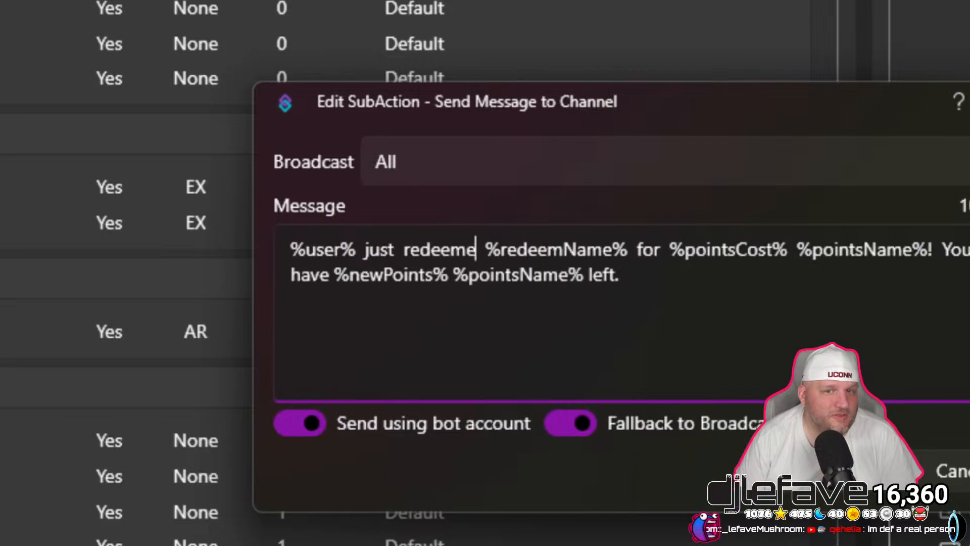
Remove %pointsName% after %pointsCost% in the YouTube message so it reads "for %pointsCost%!", and save the message.
{"action": "key", "text": "Right"}
{"action": "key", "text": "Right"}
{"action": "key", "text": "Right"}
{"action": "key", "text": "Right"}
{"action": "key", "text": "Right"}
{"action": "key", "text": "Right"}
{"action": "key", "text": "Right"}
{"action": "key", "text": "Right"}
{"action": "key", "text": "Right"}
{"action": "key", "text": "Right"}
{"action": "key", "text": "Right"}
{"action": "key", "text": "Right"}
{"action": "key", "text": "Right"}
{"action": "key", "text": "Right"}
{"action": "key", "text": "Right"}
{"action": "key", "text": "Right"}
{"action": "key", "text": "Right"}
{"action": "key", "text": "Right"}
{"action": "key", "text": "Right"}
{"action": "key", "text": "Right"}
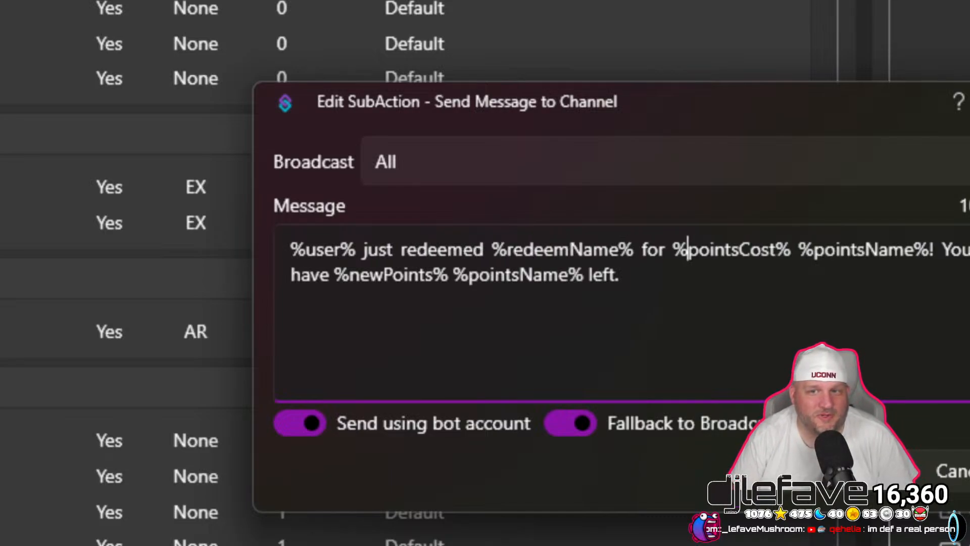
{"action": "key", "text": "Right"}
{"action": "key", "text": "Right"}
{"action": "key", "text": "Right"}
{"action": "key", "text": "Right"}
{"action": "key", "text": "Right"}
{"action": "key", "text": "Right"}
{"action": "key", "text": "Right"}
{"action": "key", "text": "Right"}
{"action": "key", "text": "Right"}
{"action": "key", "text": "Right"}
{"action": "key", "text": "Right"}
{"action": "key", "text": "Right"}
{"action": "key", "text": "Right"}
{"action": "key", "text": "Right"}
{"action": "key", "text": "Right"}
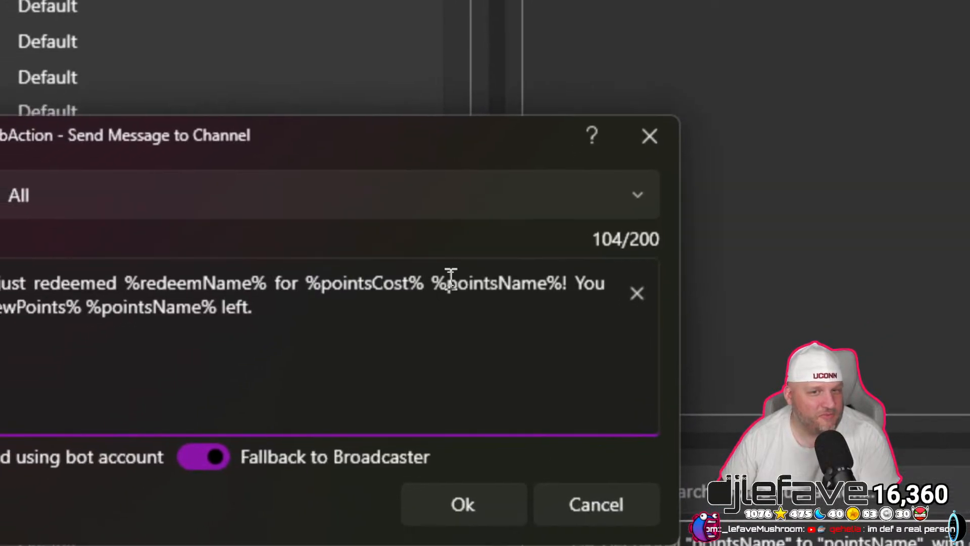
{"action": "double_click", "coordinate": [390, 326]}
{"action": "key", "text": "BackSpace"}
{"action": "key", "text": "BackSpace"}
{"action": "key", "text": "BackSpace"}
{"action": "key", "text": "BackSpace"}
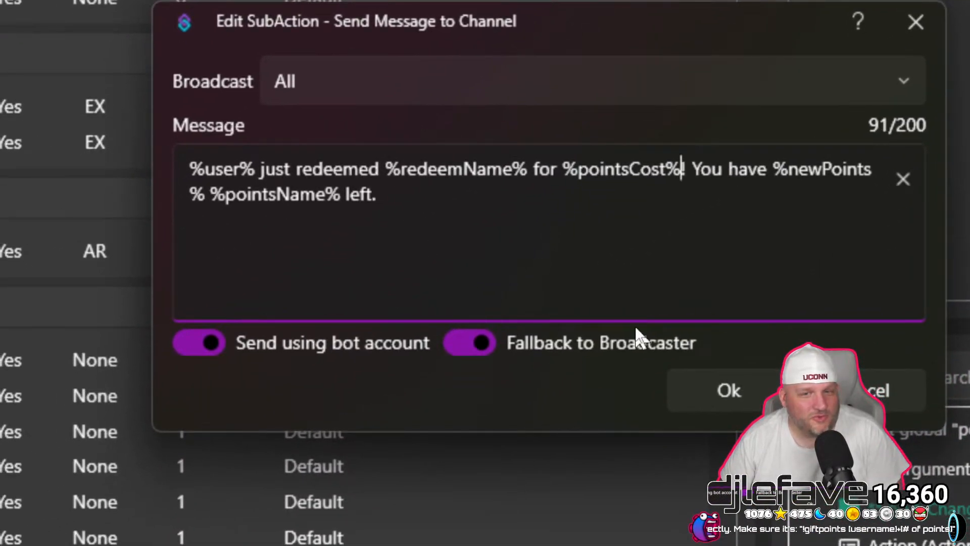
{"action": "left_click", "coordinate": [718, 392]}
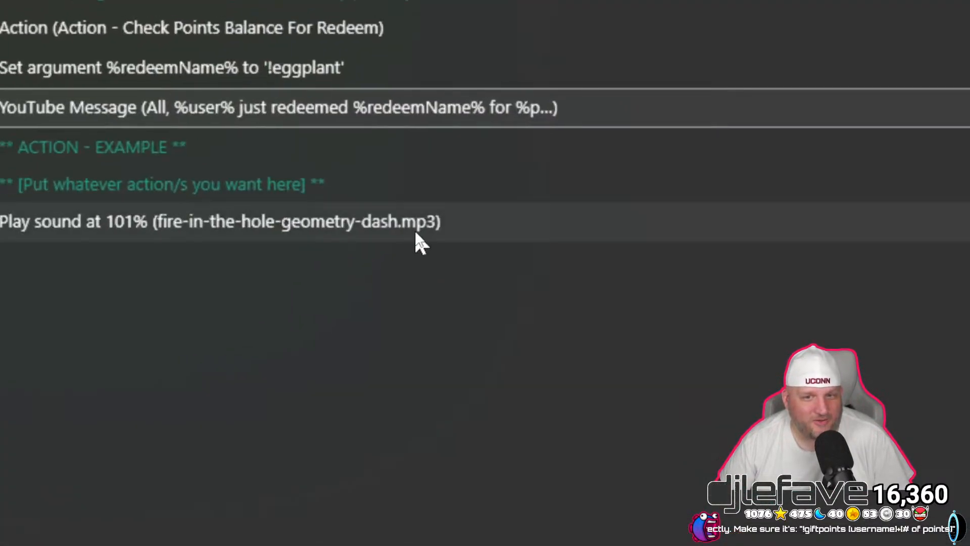
Open the action's Play Sound sub-action and browse for a sound file.
{"action": "double_click", "coordinate": [404, 222]}
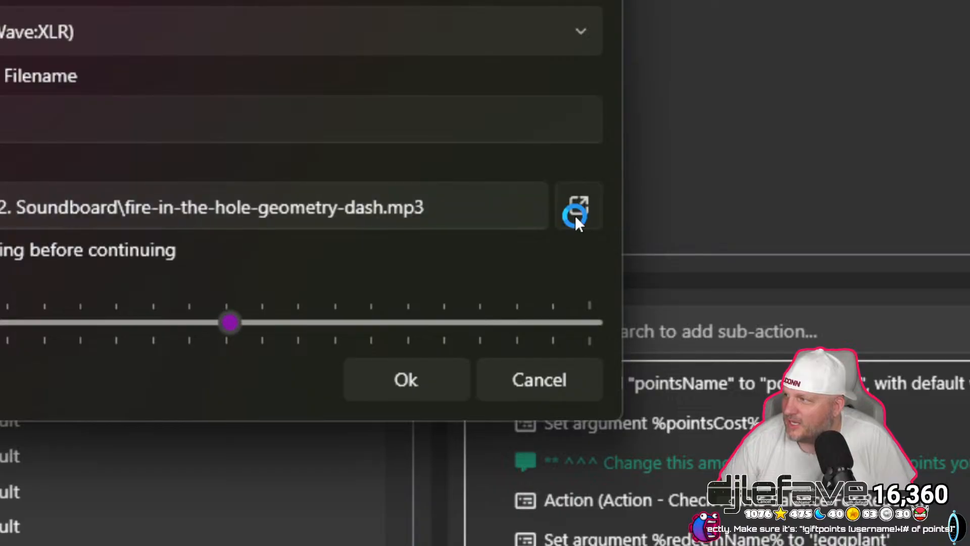
{"action": "left_click", "coordinate": [591, 150]}
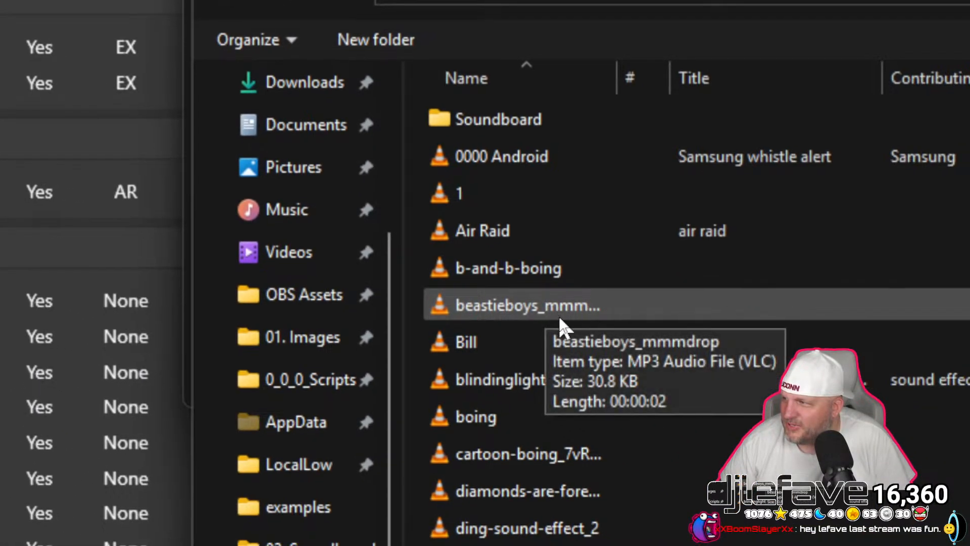
Choose b-and-b-boing.mp3 for the Play Sound sub-action and add it at 75% volume, testing the sound.
{"action": "double_click", "coordinate": [550, 274]}
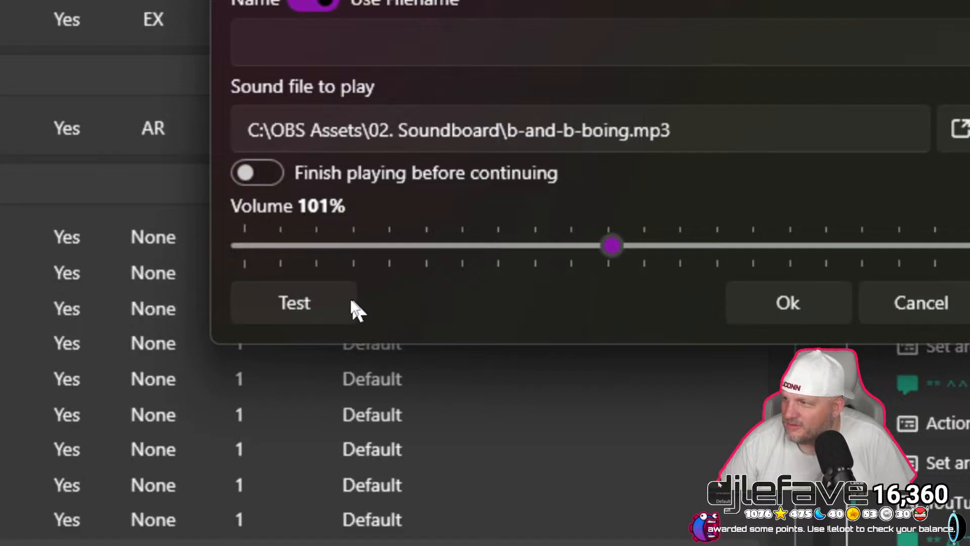
{"action": "left_click", "coordinate": [63, 308]}
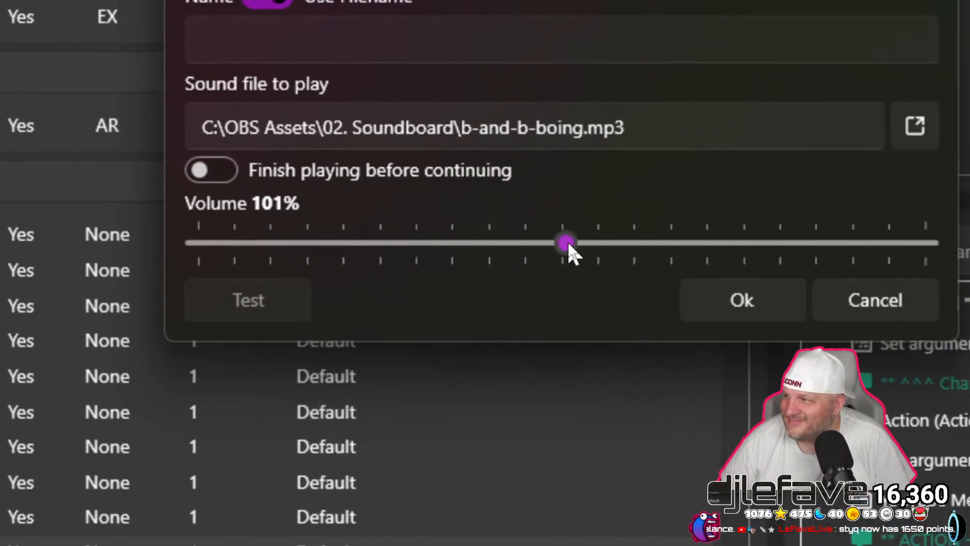
{"action": "left_click_drag", "start_coordinate": [567, 241], "coordinate": [471, 242]}
{"action": "left_click", "coordinate": [287, 304]}
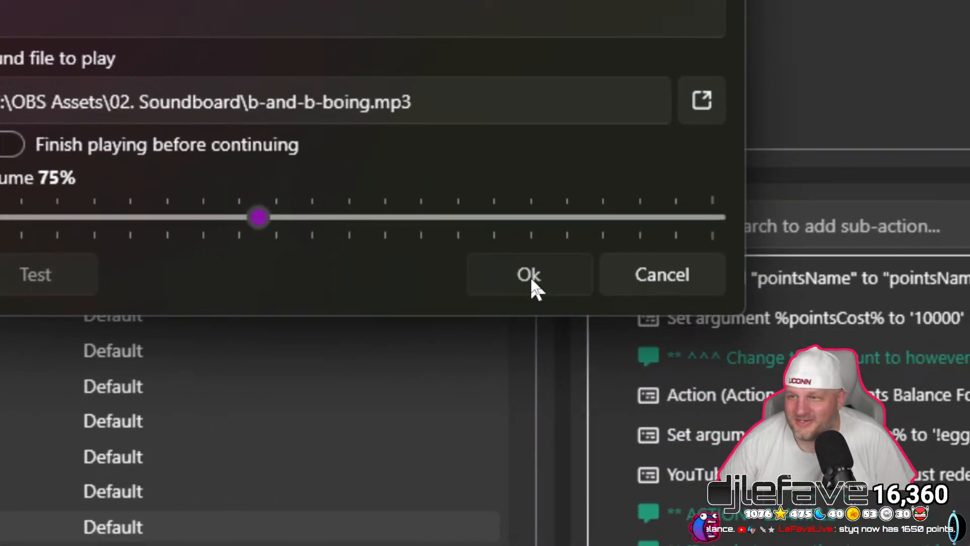
{"action": "left_click", "coordinate": [745, 308]}
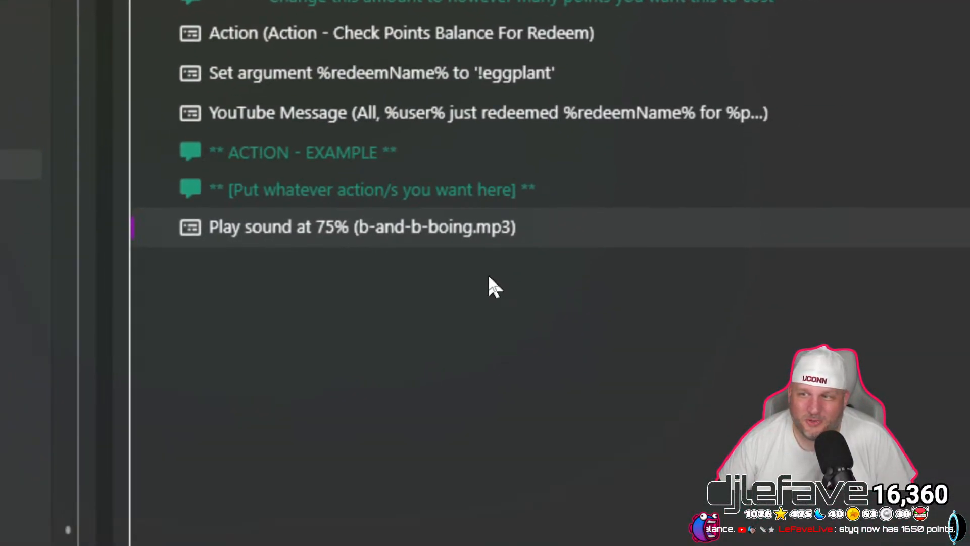
Add an OBS Set Scene Filter State sub-action for scene "[Do Not Touch] - Camera with FX", filter "Move Source - EP UP", state Visible.
{"action": "right_click", "coordinate": [489, 278]}
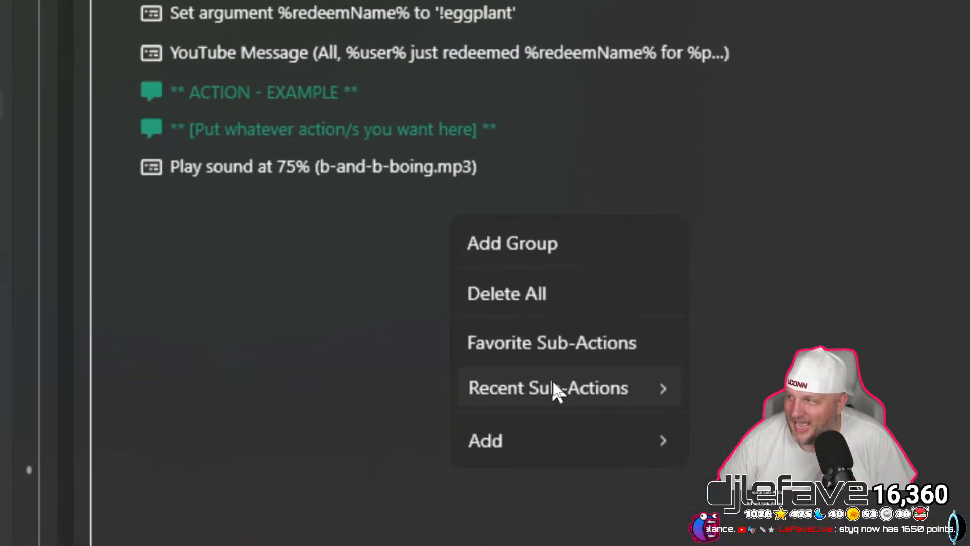
{"action": "mouse_move", "coordinate": [622, 442]}
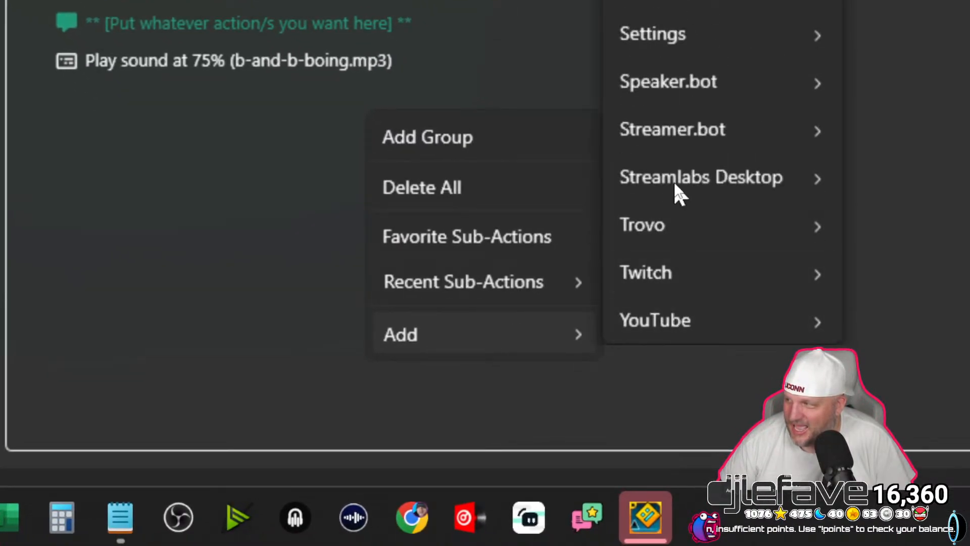
{"action": "mouse_move", "coordinate": [494, 251]}
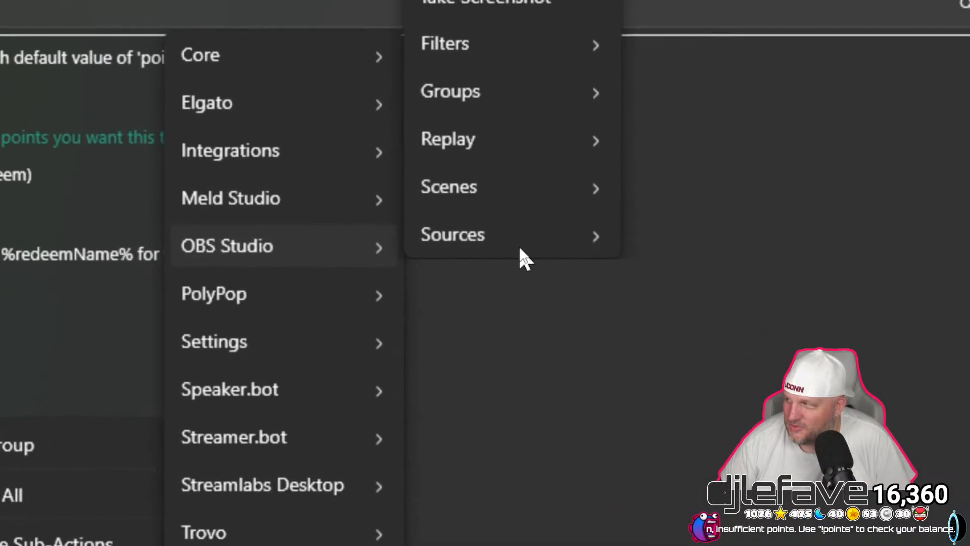
{"action": "mouse_move", "coordinate": [524, 245]}
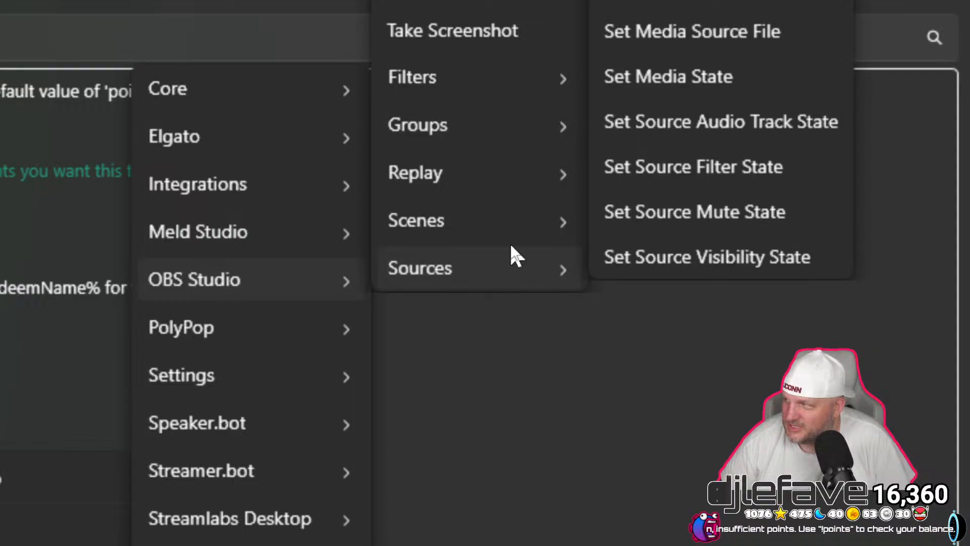
{"action": "mouse_move", "coordinate": [514, 213]}
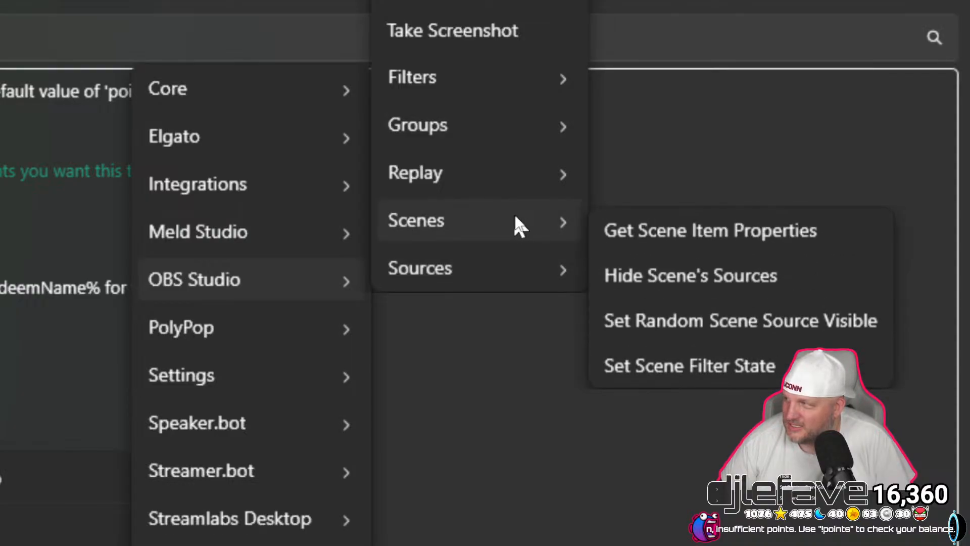
{"action": "left_click", "coordinate": [686, 374]}
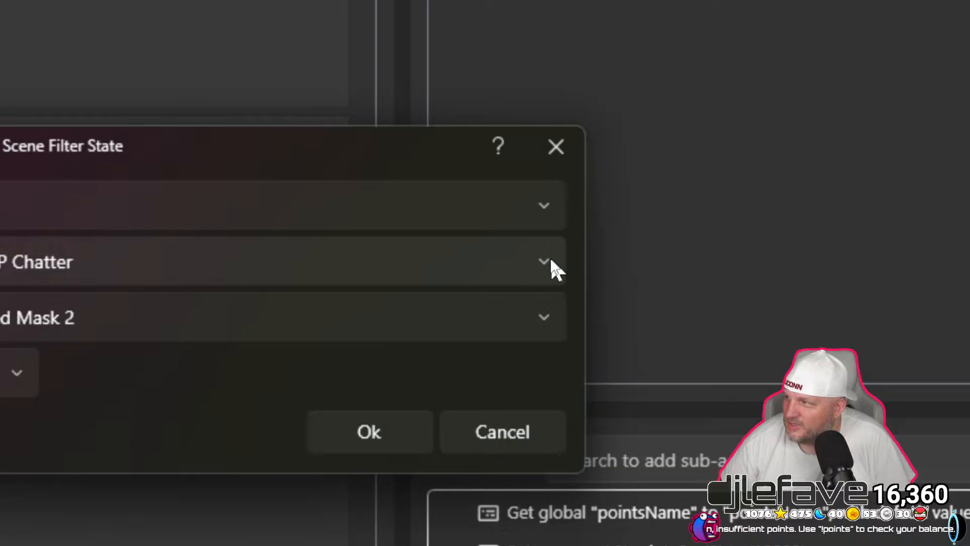
{"action": "left_click", "coordinate": [743, 205]}
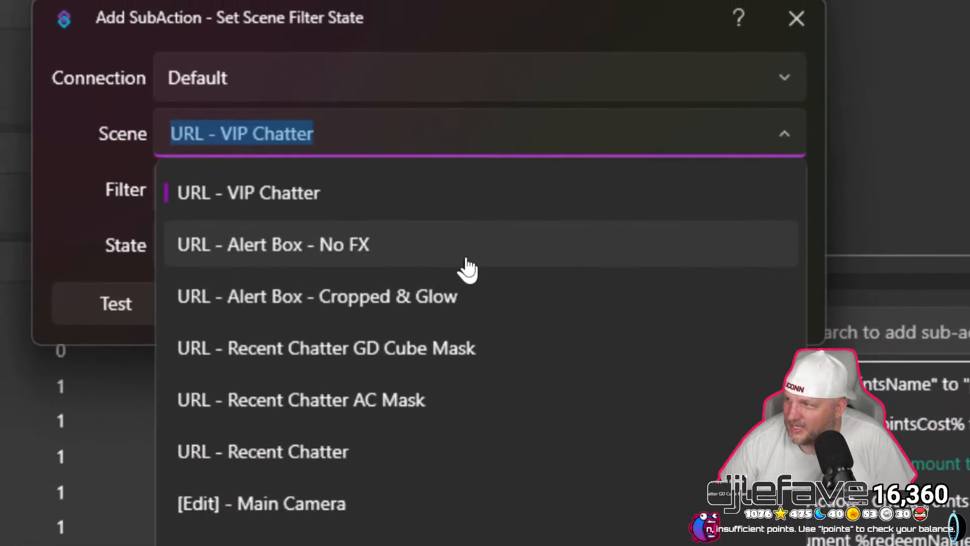
{"action": "scroll", "coordinate": [480, 505], "scroll_direction": "down", "scroll_amount": 5}
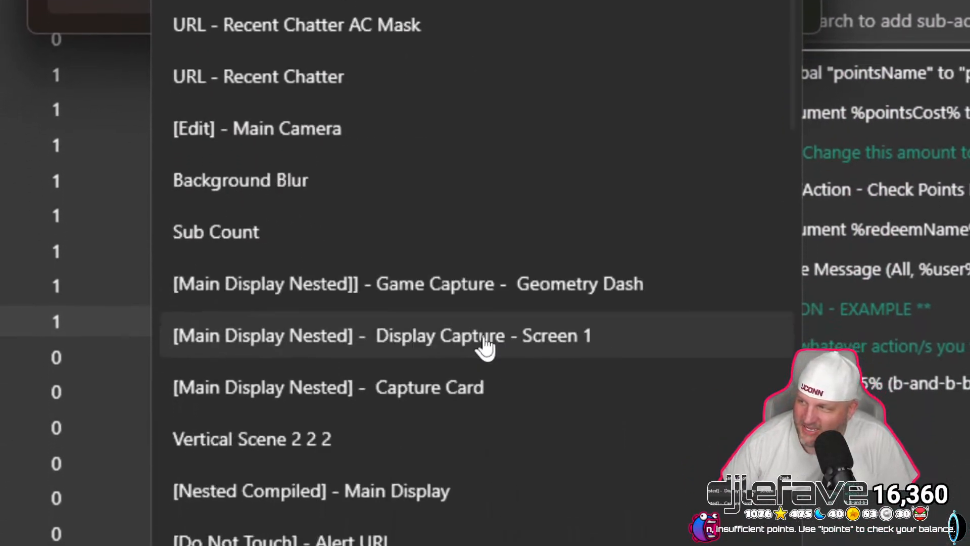
{"action": "left_click", "coordinate": [482, 276]}
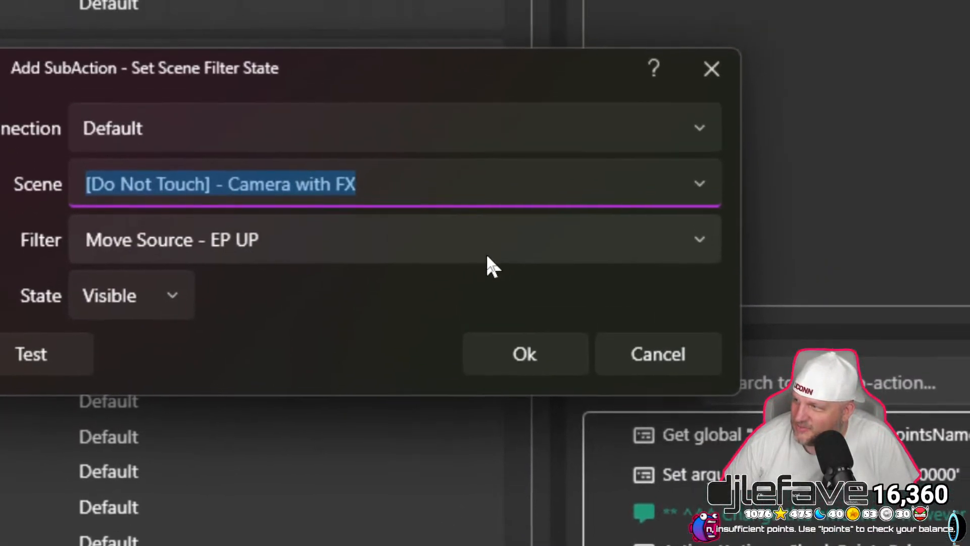
{"action": "left_click", "coordinate": [524, 354]}
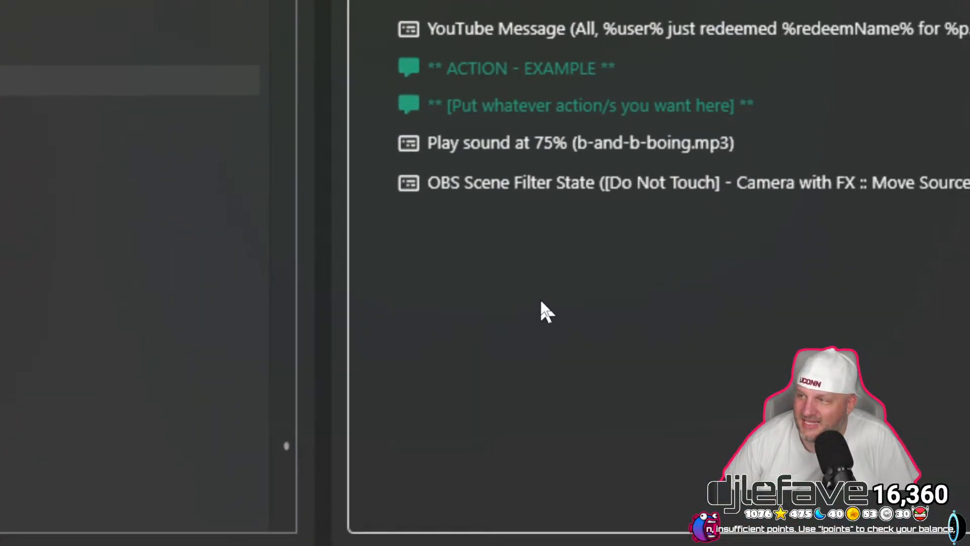
Add a Core Delay sub-action of 4500 milliseconds after the scene filter sub-action.
{"action": "right_click", "coordinate": [542, 306]}
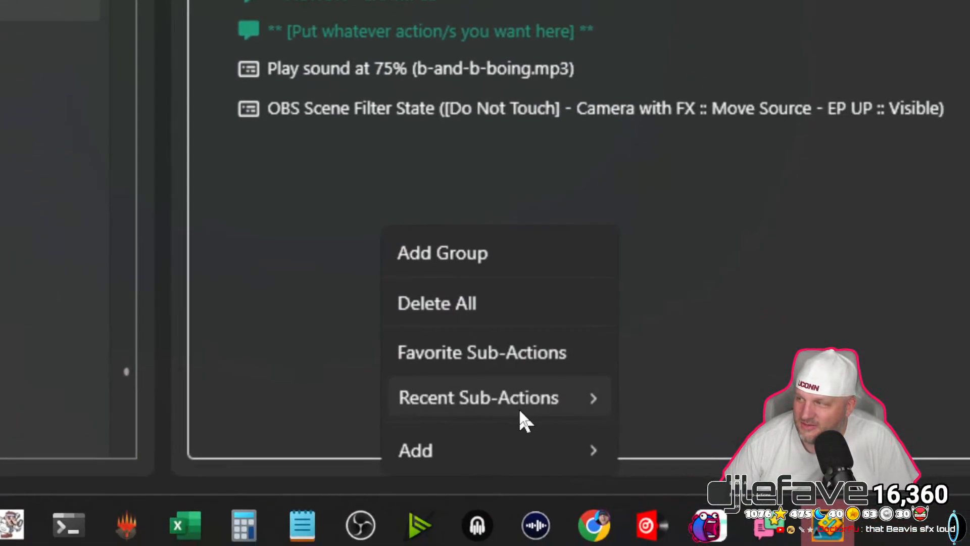
{"action": "mouse_move", "coordinate": [530, 452]}
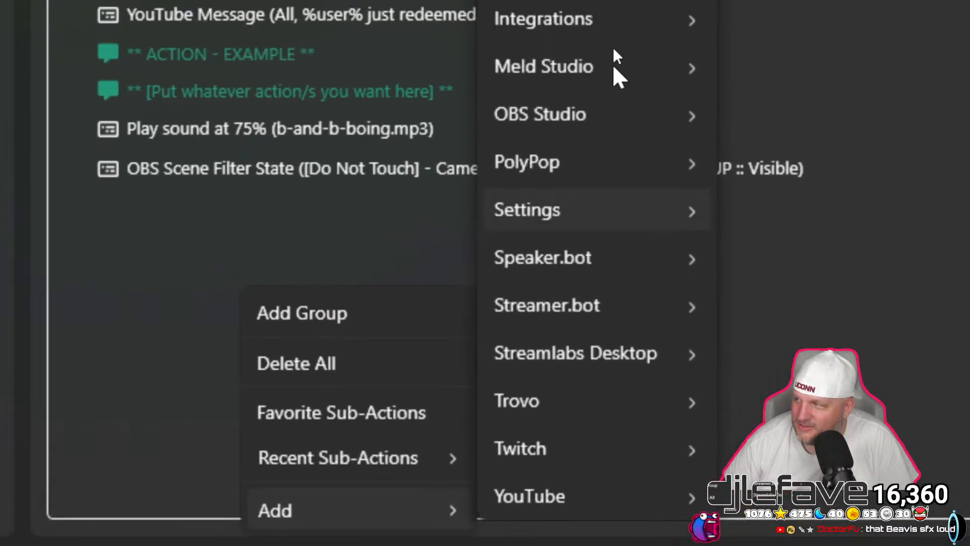
{"action": "mouse_move", "coordinate": [514, 217]}
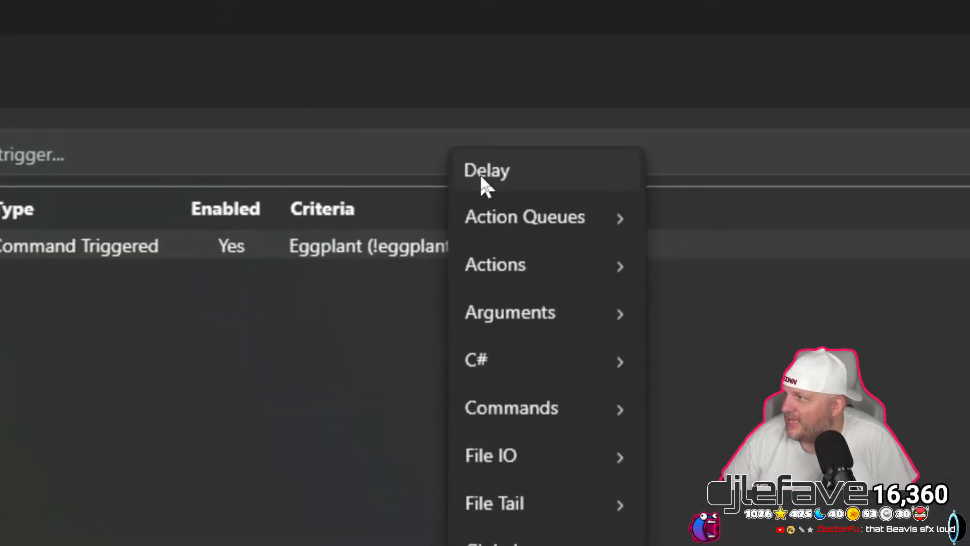
{"action": "left_click", "coordinate": [480, 173]}
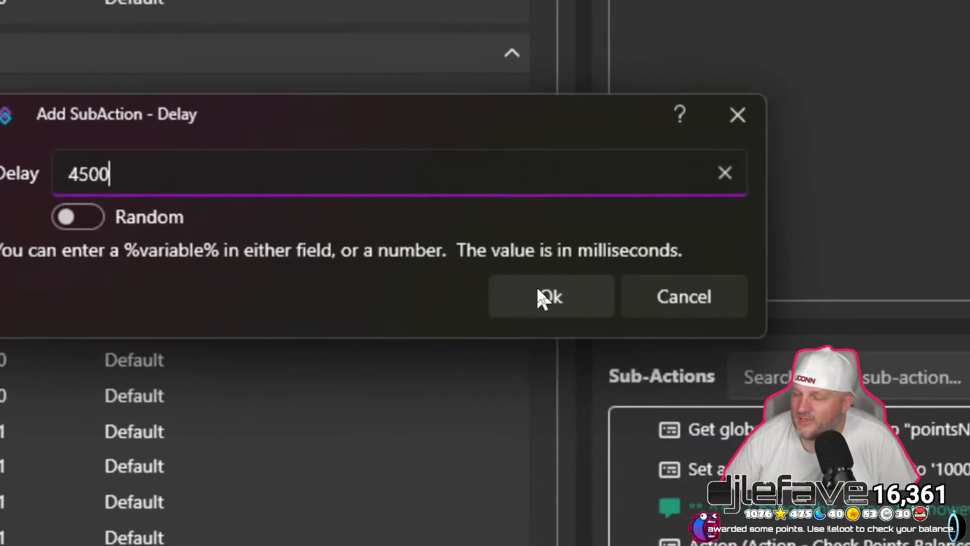
{"action": "left_click", "coordinate": [800, 371]}
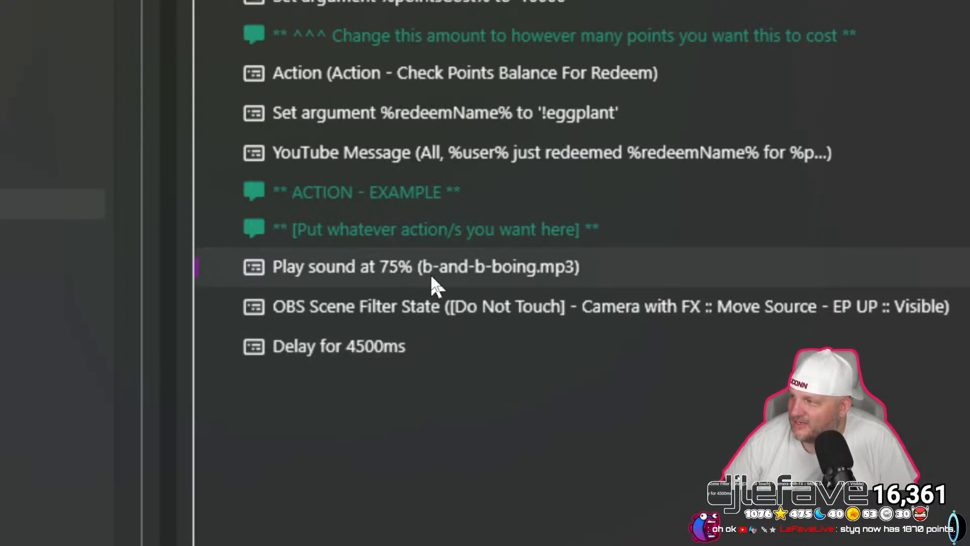
Duplicate the Play Sound sub-action for b-and-b-boing.mp3 and open the copy after the delay for editing.
{"action": "right_click", "coordinate": [432, 271]}
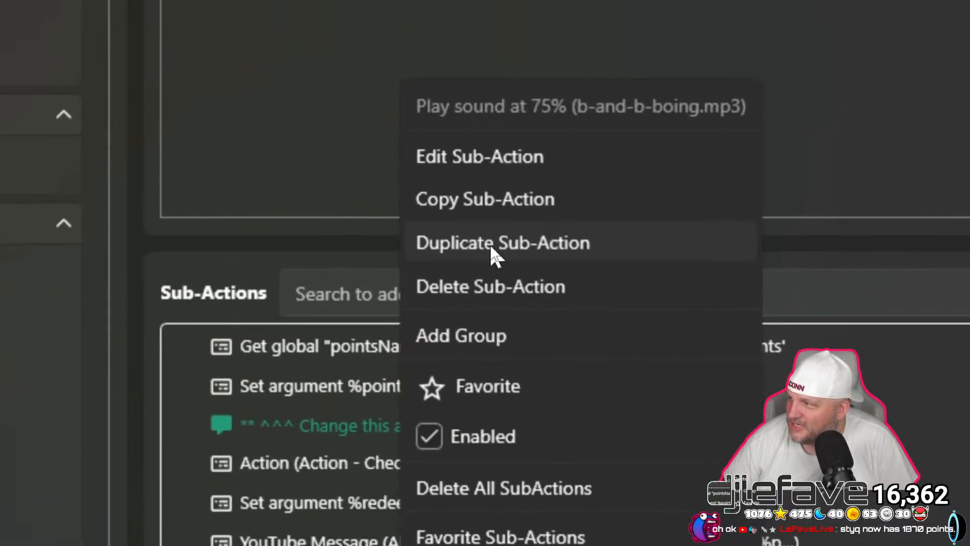
{"action": "left_click", "coordinate": [491, 243]}
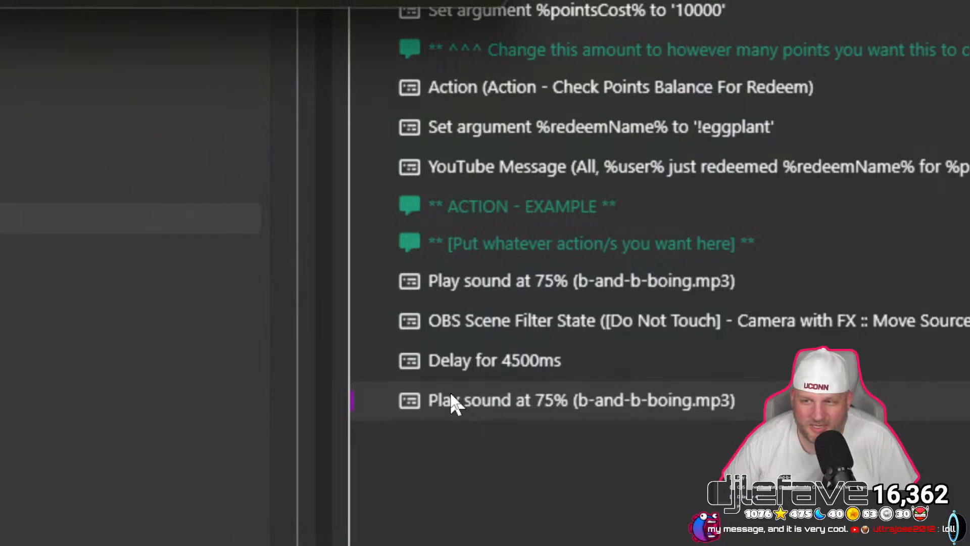
{"action": "double_click", "coordinate": [405, 282]}
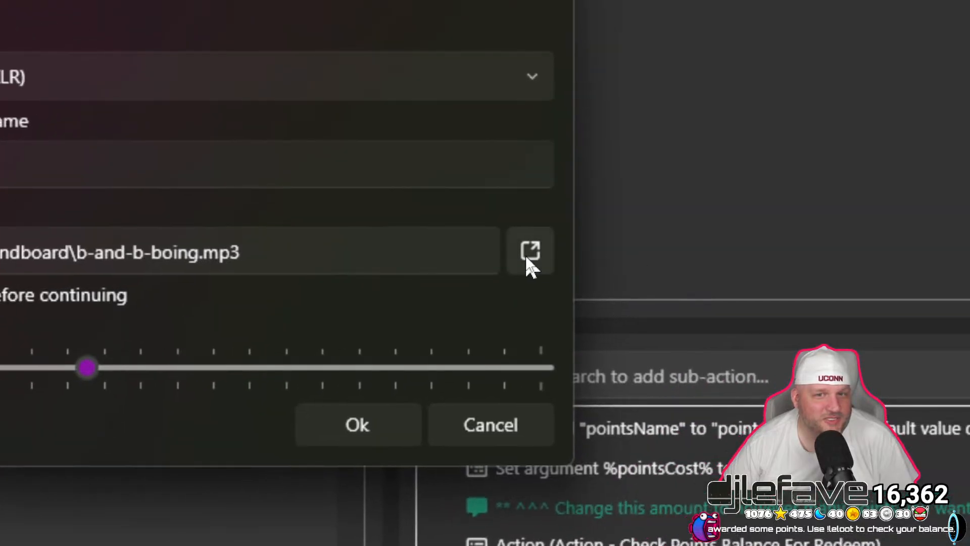
Look through the 02. Soundboard folder and its Soundboard subfolder for a different sound file, leaving the file selection without choosing one.
{"action": "left_click", "coordinate": [529, 255]}
{"action": "scroll", "coordinate": [385, 383], "scroll_direction": "down", "scroll_amount": 1}
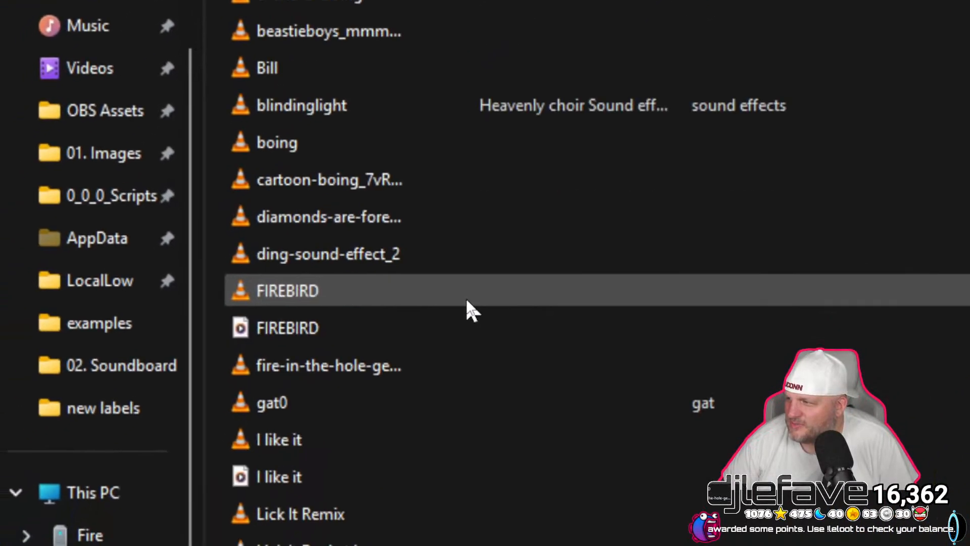
{"action": "scroll", "coordinate": [484, 273], "scroll_direction": "down", "scroll_amount": 1}
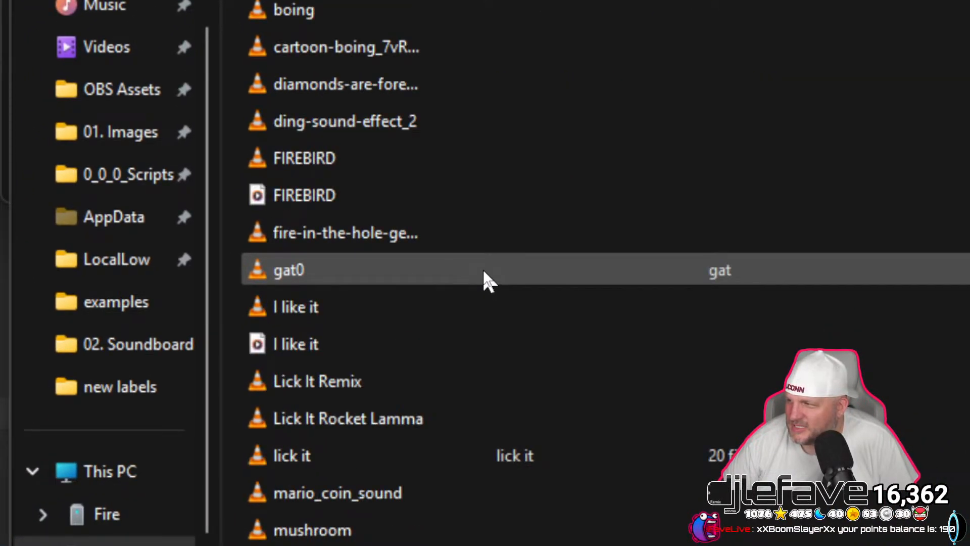
{"action": "scroll", "coordinate": [484, 273], "scroll_direction": "down", "scroll_amount": 2}
{"action": "scroll", "coordinate": [484, 274], "scroll_direction": "down", "scroll_amount": 1}
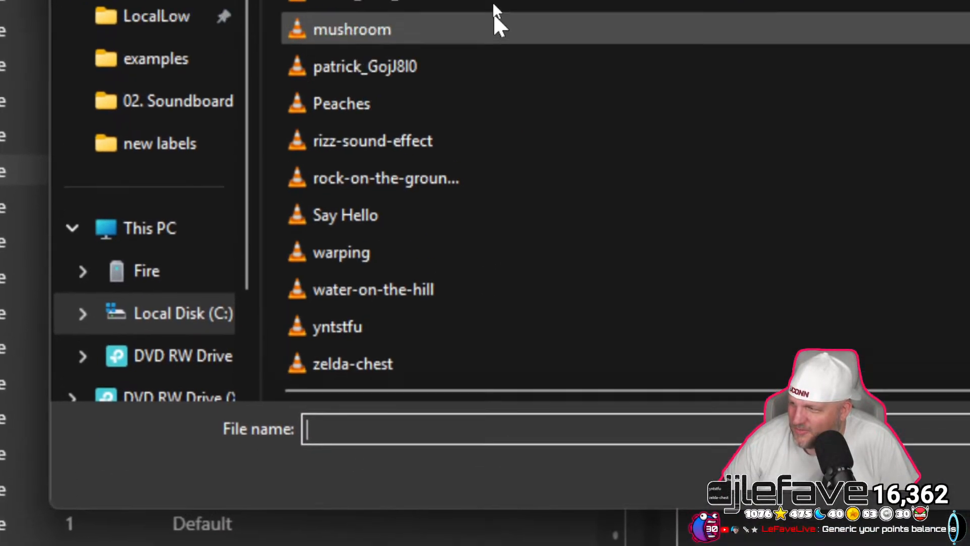
{"action": "scroll", "coordinate": [494, 137], "scroll_direction": "up", "scroll_amount": 4}
{"action": "scroll", "coordinate": [494, 138], "scroll_direction": "up", "scroll_amount": 2}
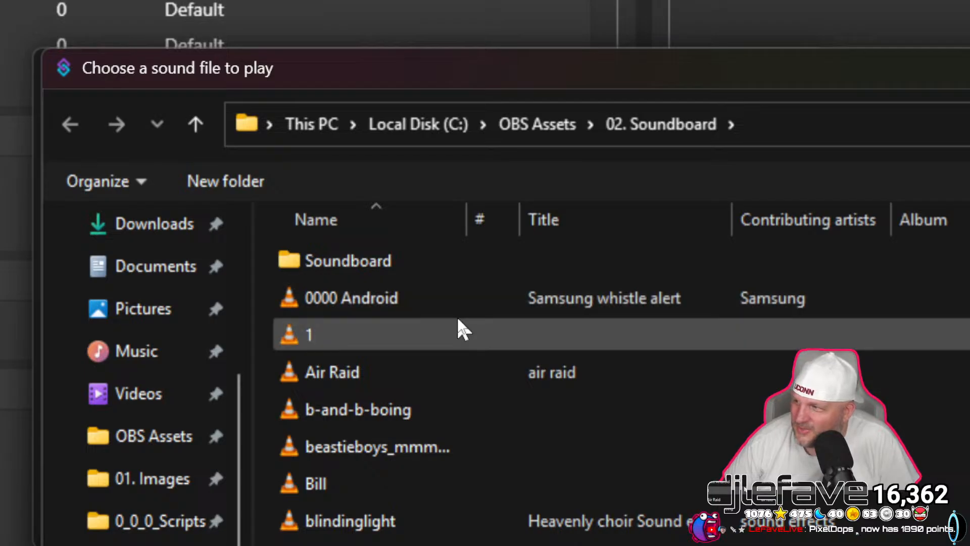
{"action": "double_click", "coordinate": [433, 266]}
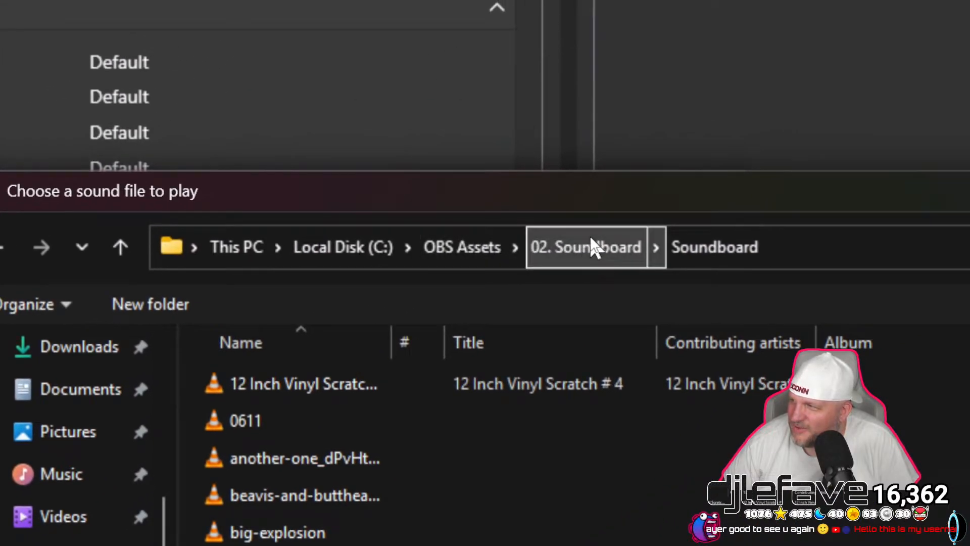
{"action": "left_click", "coordinate": [590, 235]}
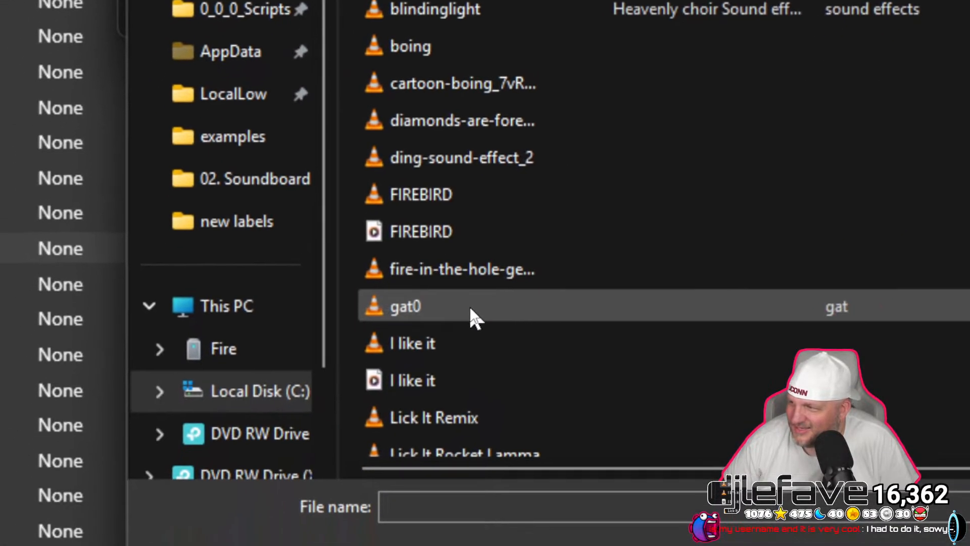
{"action": "scroll", "coordinate": [458, 344], "scroll_direction": "down", "scroll_amount": 3}
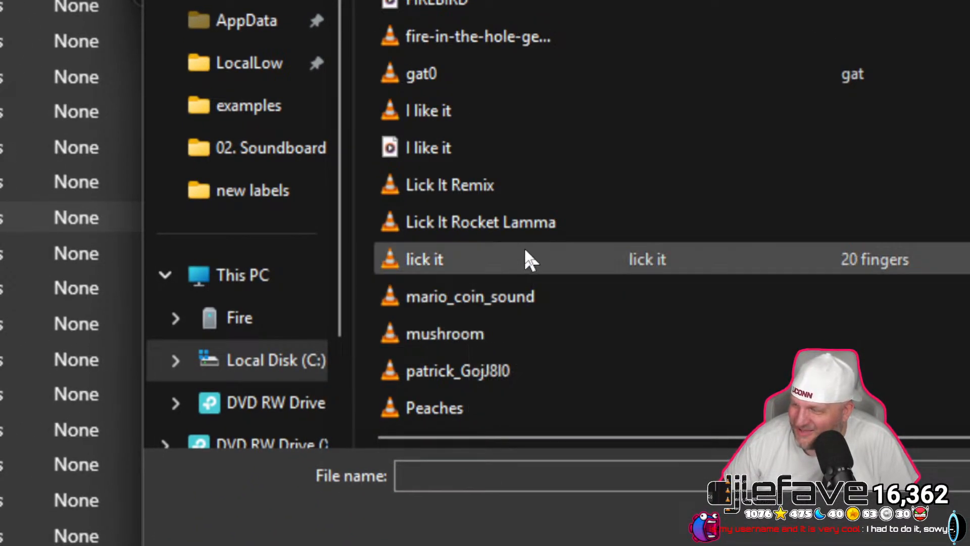
{"action": "scroll", "coordinate": [523, 247], "scroll_direction": "down", "scroll_amount": 1}
{"action": "scroll", "coordinate": [523, 247], "scroll_direction": "down", "scroll_amount": 1}
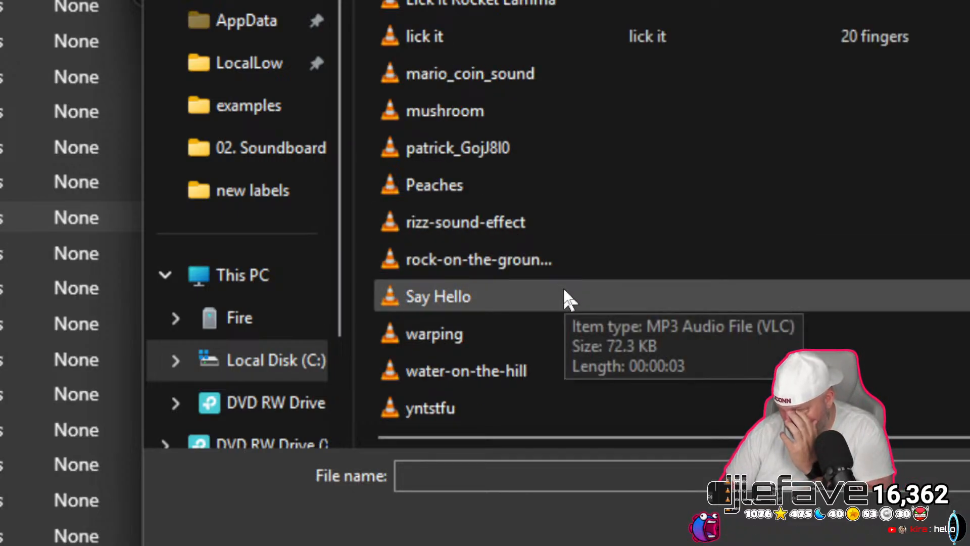
{"action": "scroll", "coordinate": [546, 334], "scroll_direction": "down", "scroll_amount": 1}
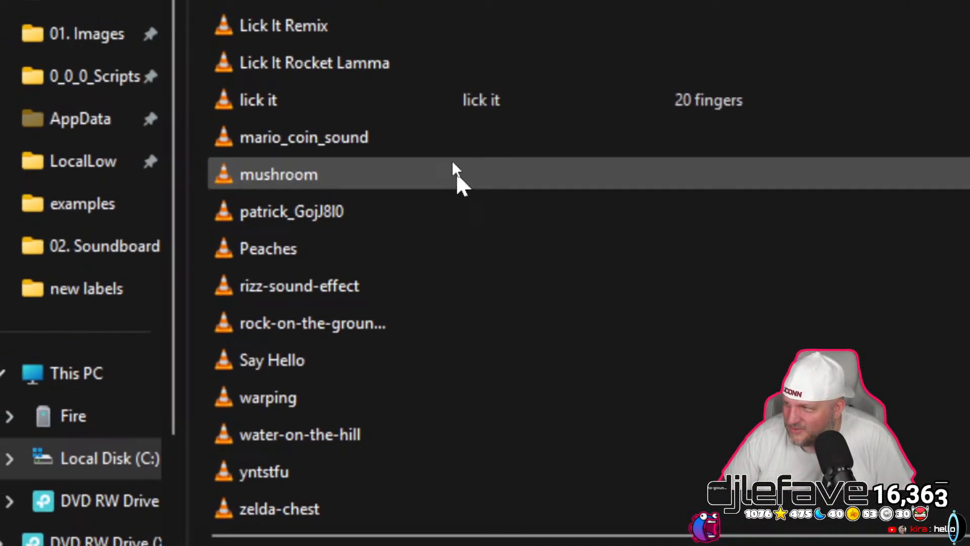
{"action": "scroll", "coordinate": [484, 267], "scroll_direction": "up", "scroll_amount": 4}
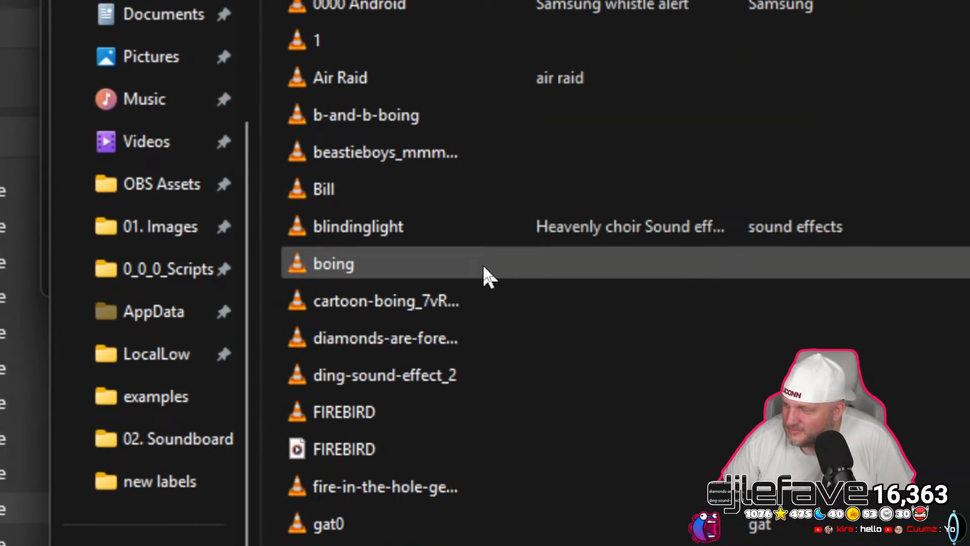
{"action": "scroll", "coordinate": [483, 263], "scroll_direction": "up", "scroll_amount": 1}
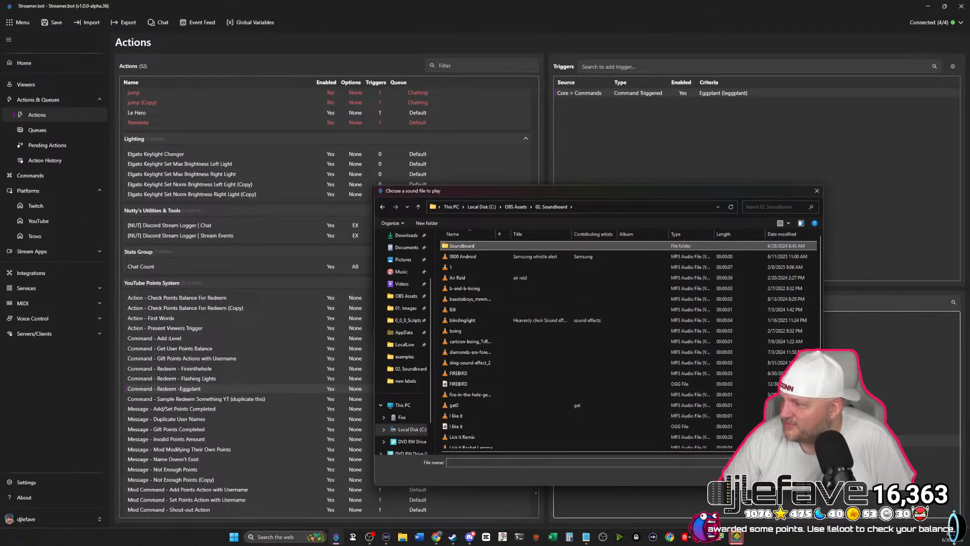
{"action": "left_click", "coordinate": [794, 475]}
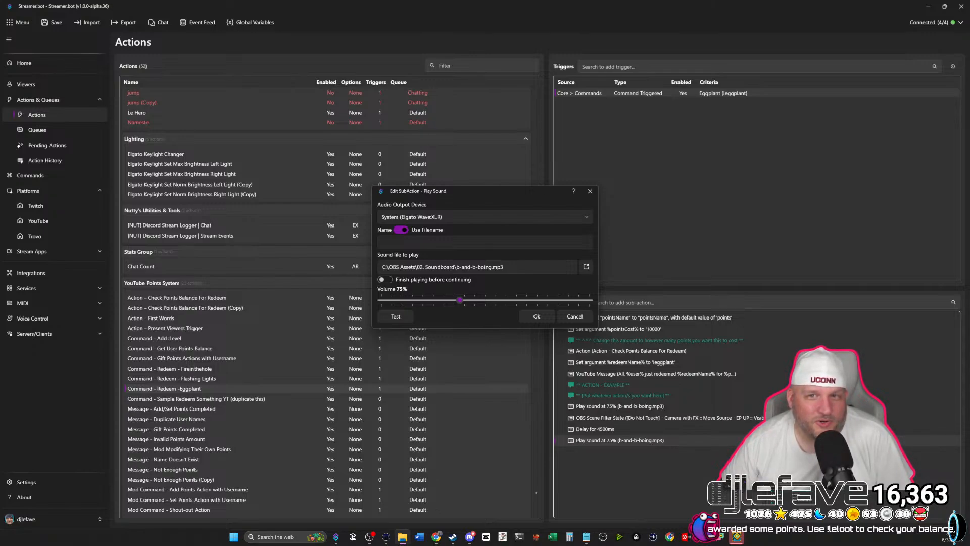
Preview sounds in the 02. Soundboard folder and set the Play Sound sub-action after the delay to cartoon-boing_7vRWDlc.mp3.
{"action": "left_click_drag", "start_coordinate": [0, 92], "coordinate": [512, 42]}
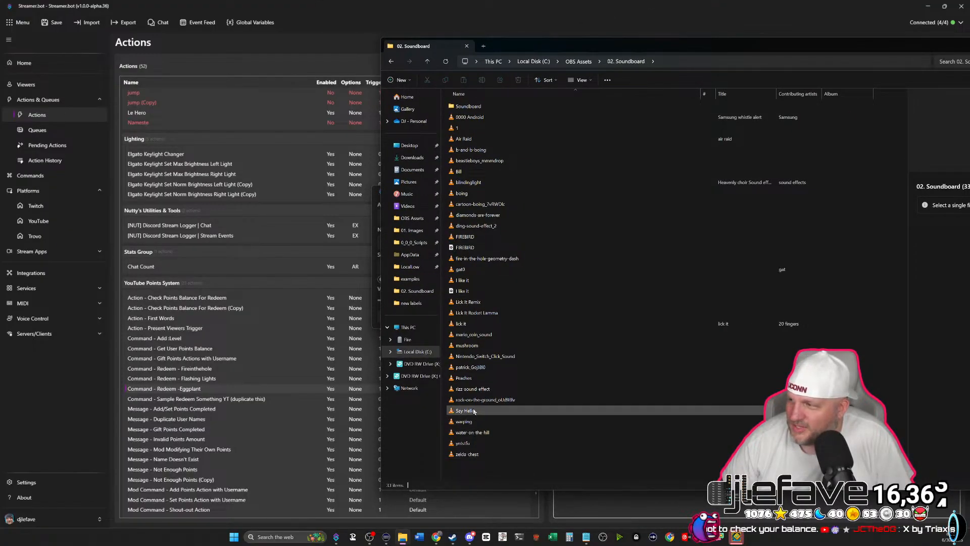
{"action": "left_click", "coordinate": [481, 391]}
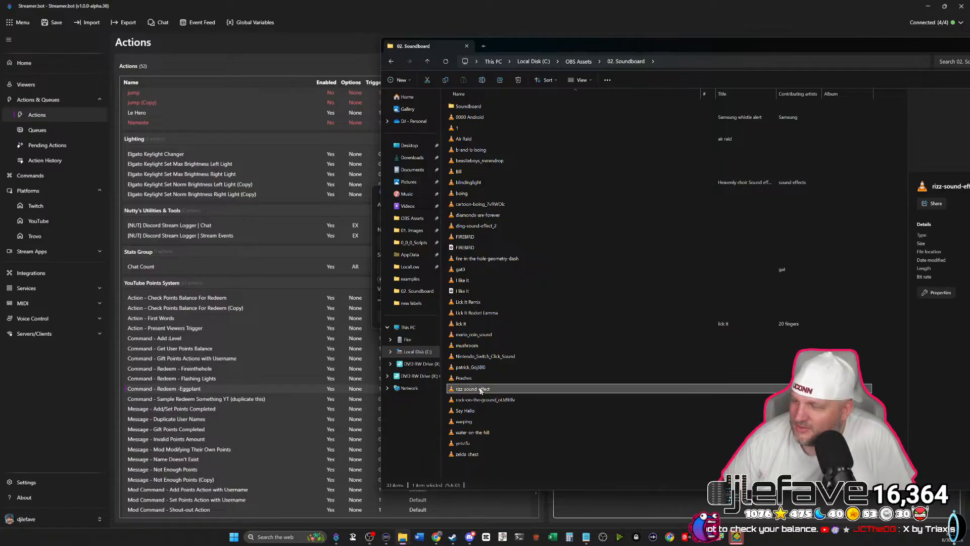
{"action": "double_click", "coordinate": [481, 392]}
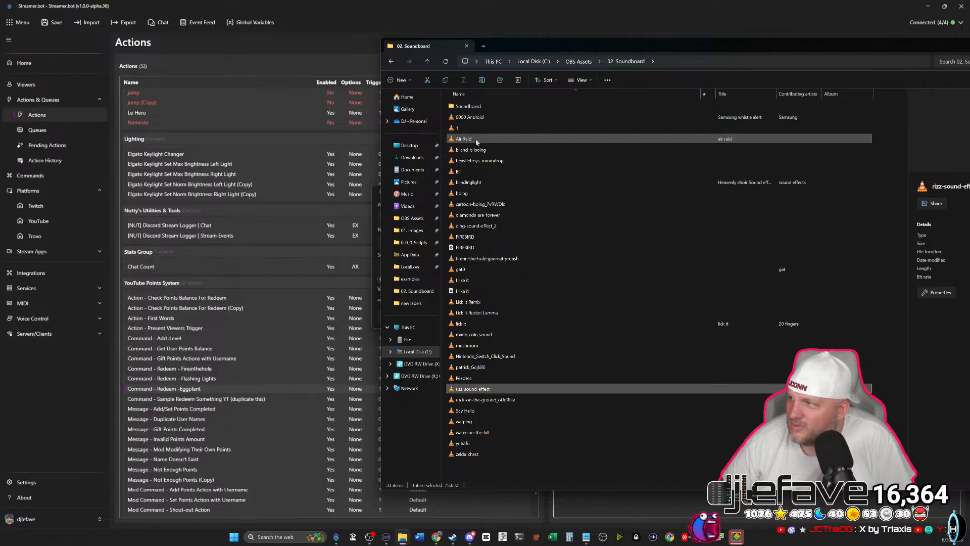
{"action": "double_click", "coordinate": [460, 128]}
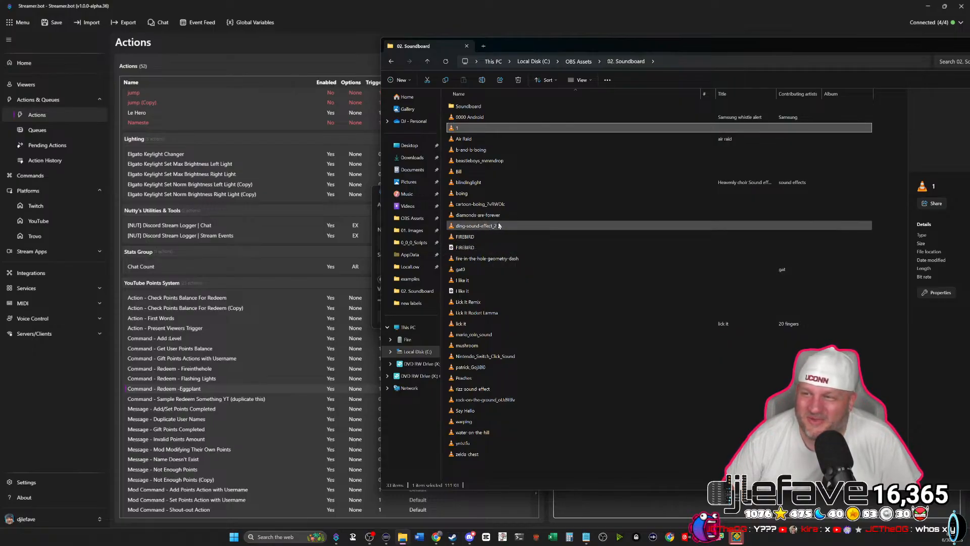
{"action": "double_click", "coordinate": [499, 204]}
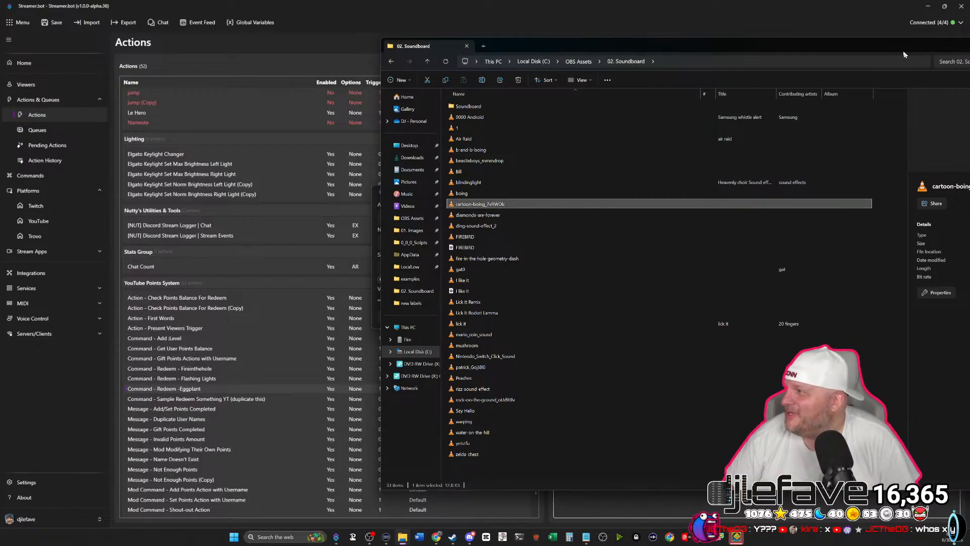
{"action": "left_click_drag", "start_coordinate": [904, 54], "coordinate": [535, 84]}
{"action": "left_click", "coordinate": [761, 80]}
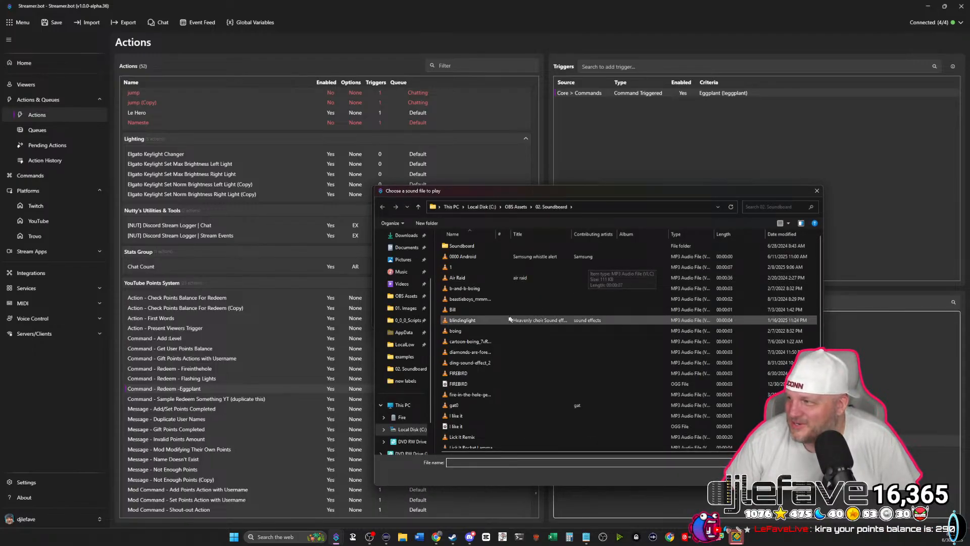
{"action": "double_click", "coordinate": [479, 343]}
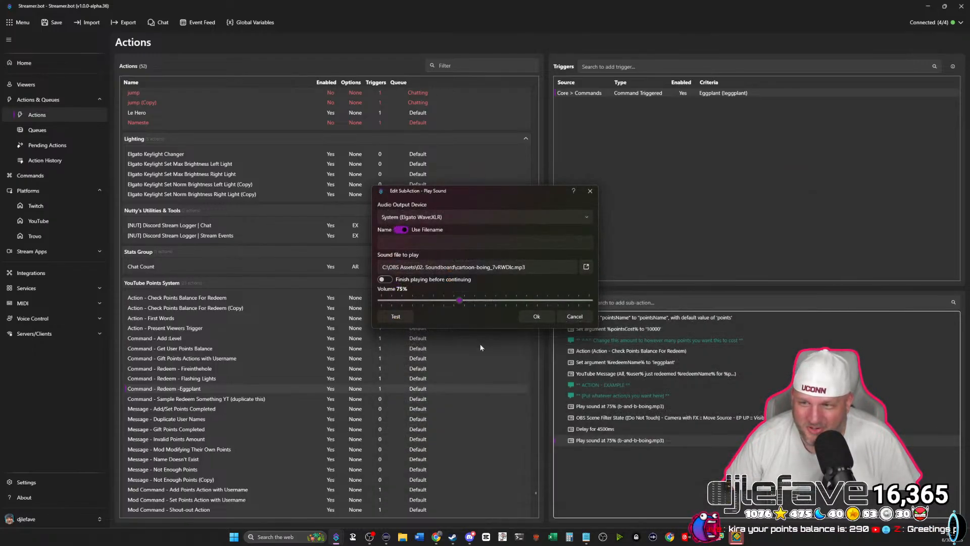
{"action": "left_click", "coordinate": [537, 315]}
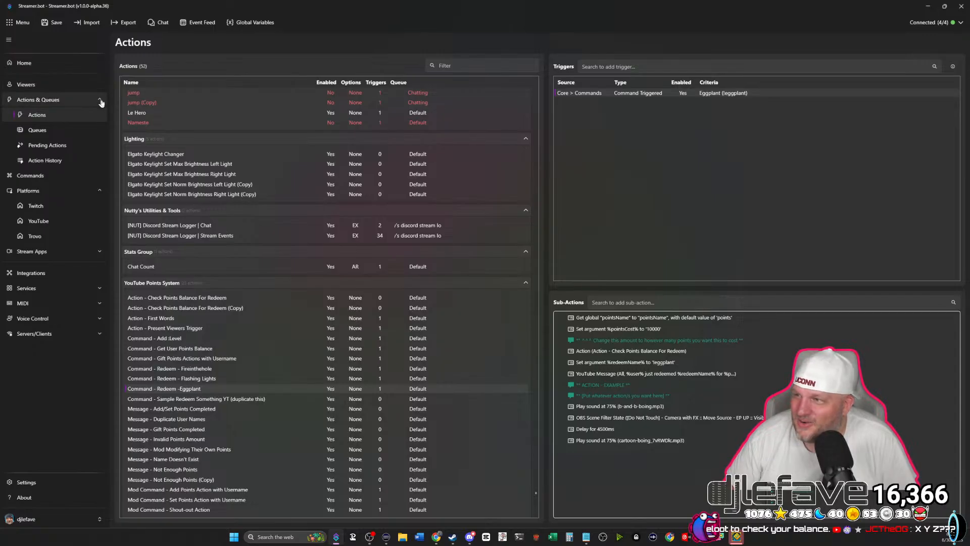
Set the value of the pointsCost argument in the eggplant redeem action to 10.
{"action": "double_click", "coordinate": [617, 329]}
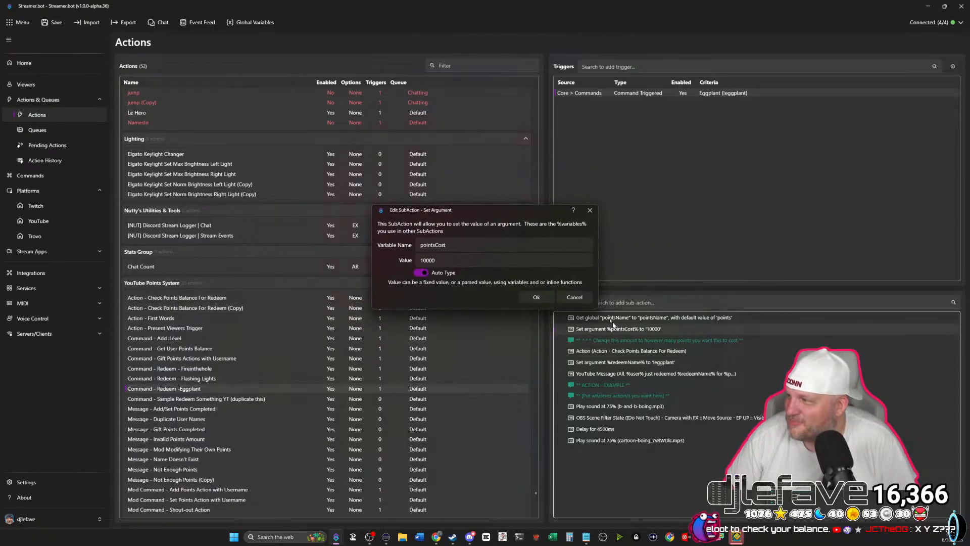
{"action": "double_click", "coordinate": [447, 259]}
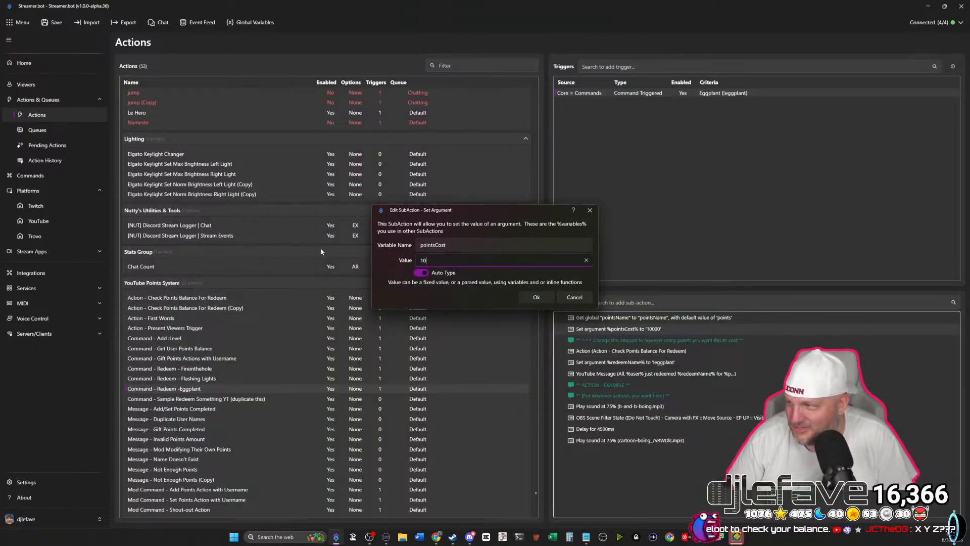
{"action": "left_click", "coordinate": [536, 297]}
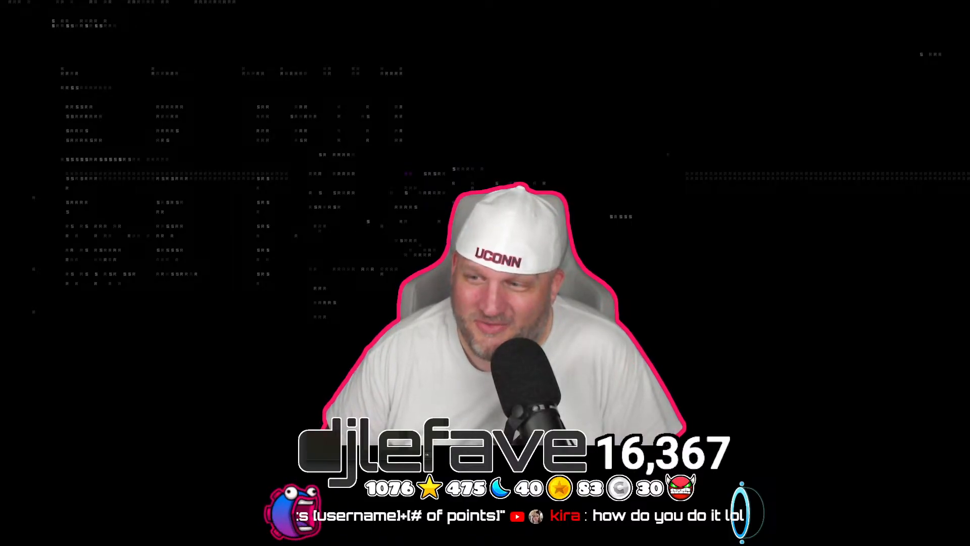
{"action": "left_click", "coordinate": [333, 429]}
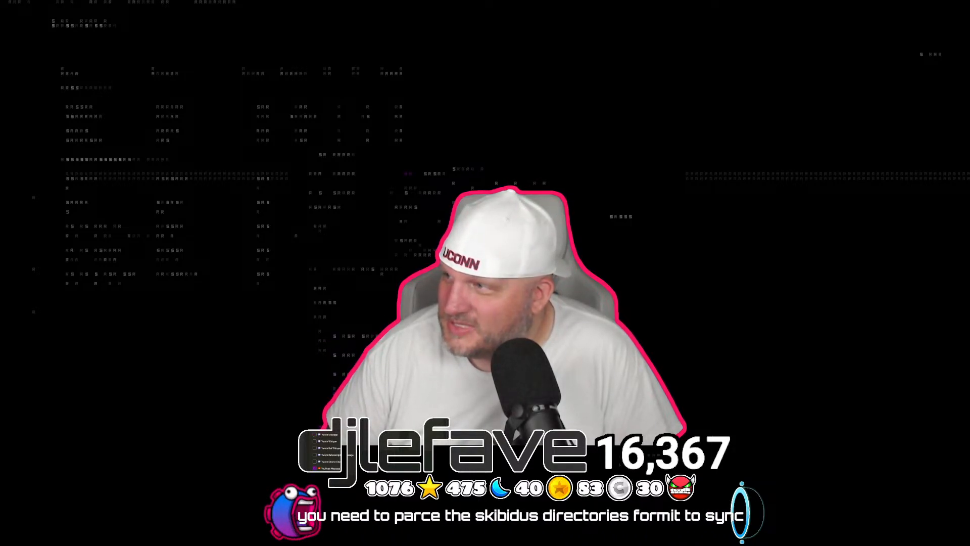
{"action": "key", "text": "Return"}
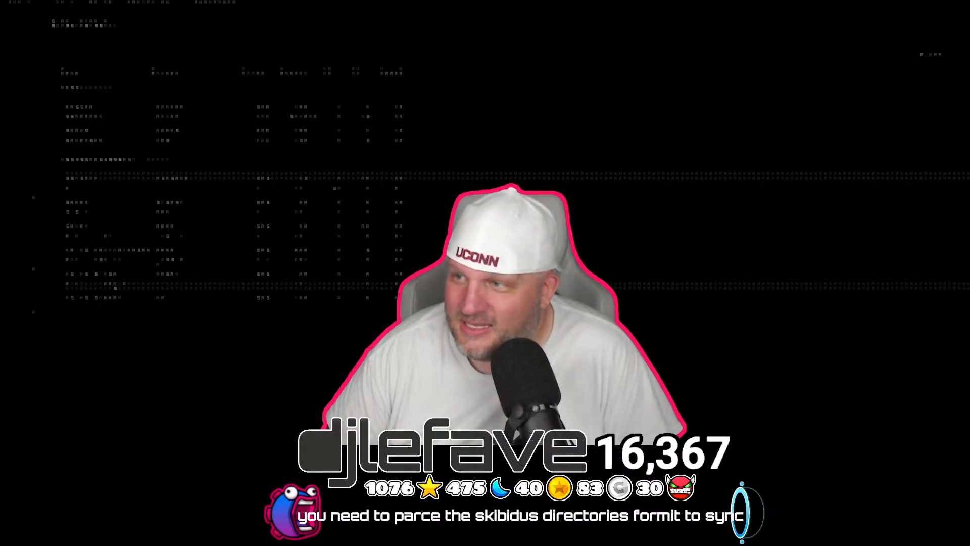
{"action": "left_click", "coordinate": [26, 48]}
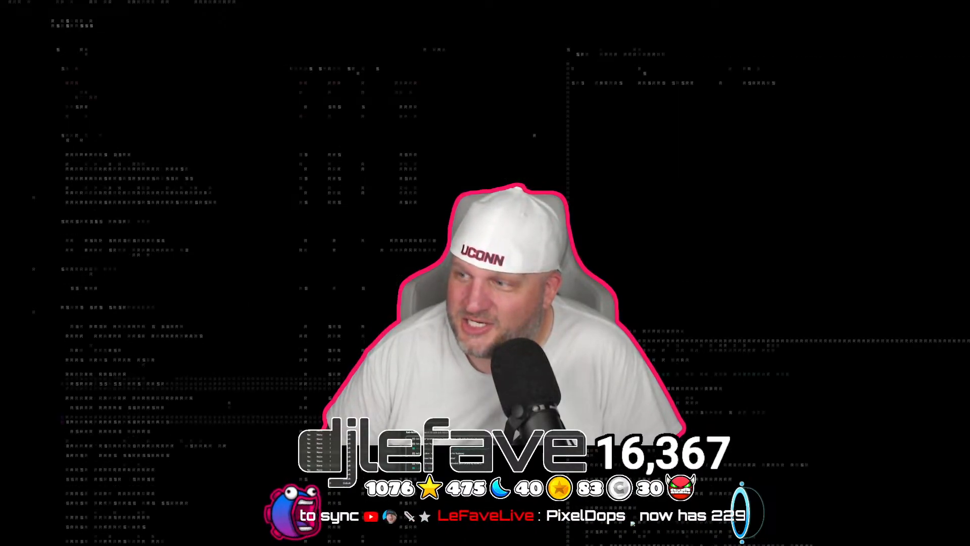
{"action": "double_click", "coordinate": [159, 422]}
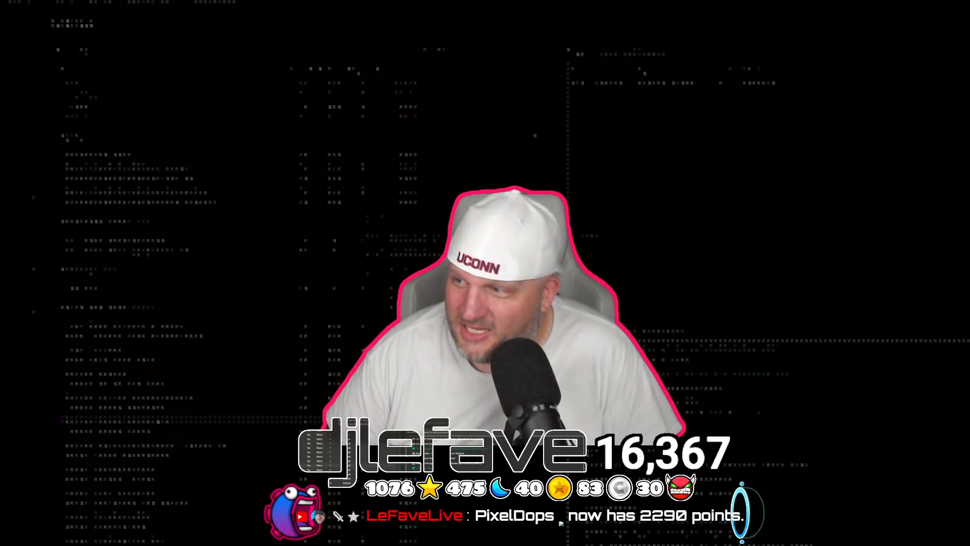
{"action": "left_click", "coordinate": [398, 432]}
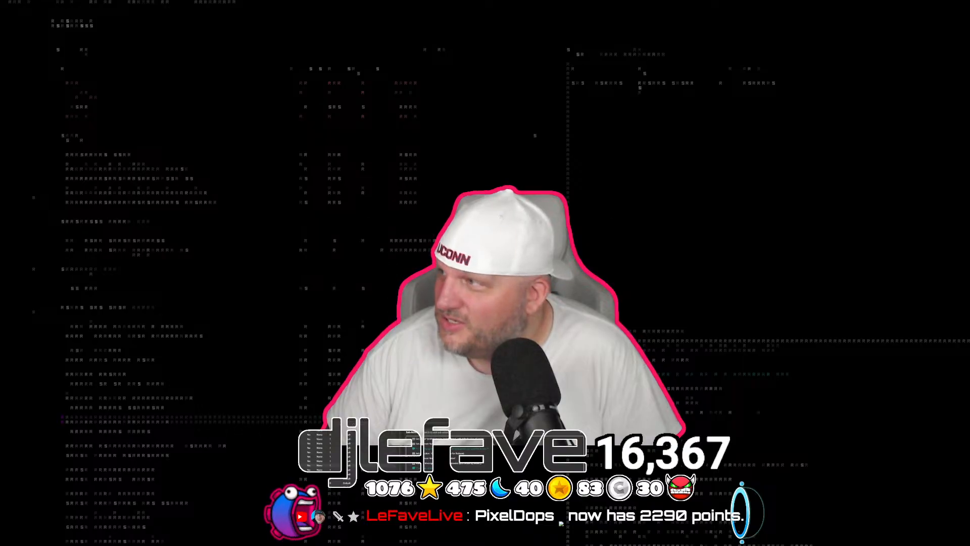
{"action": "left_click", "coordinate": [485, 293]}
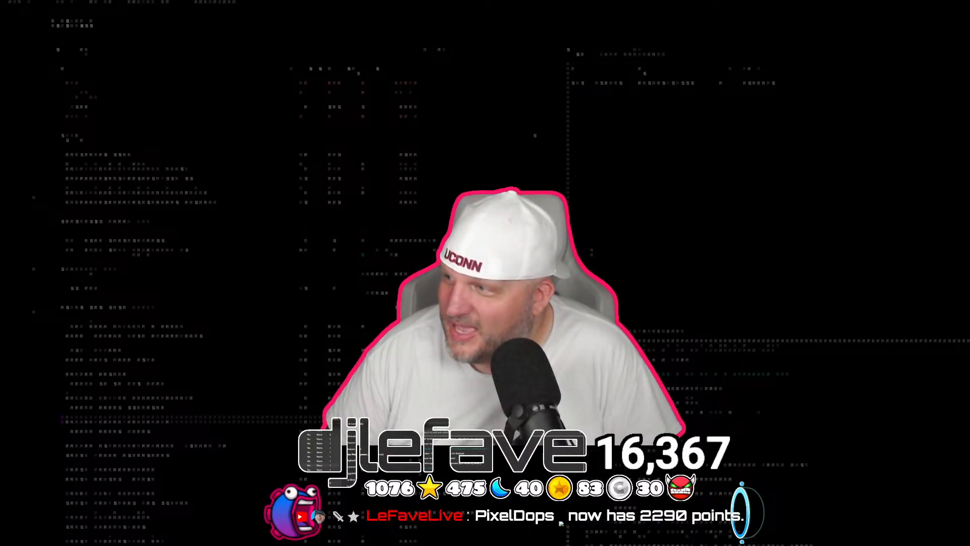
{"action": "left_click", "coordinate": [363, 462]}
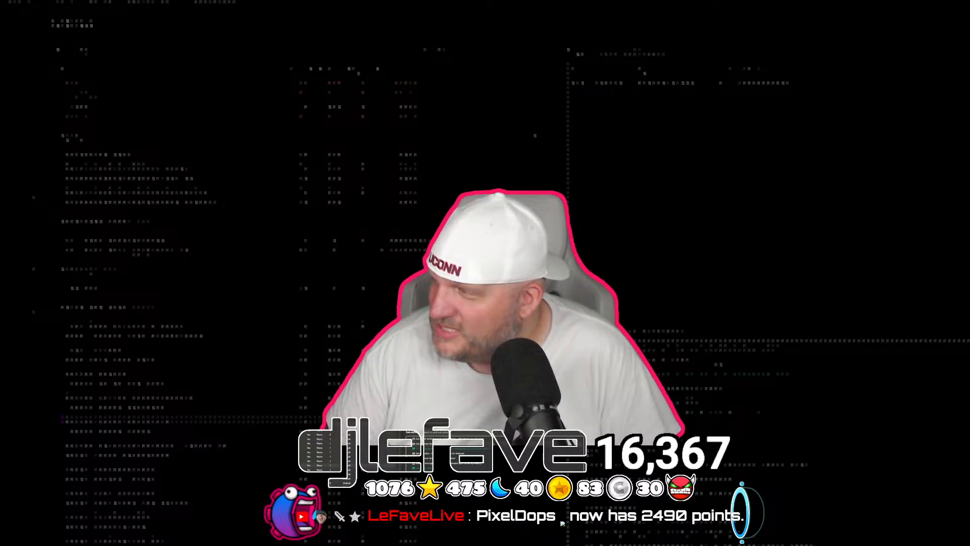
{"action": "key", "text": "alt+Tab"}
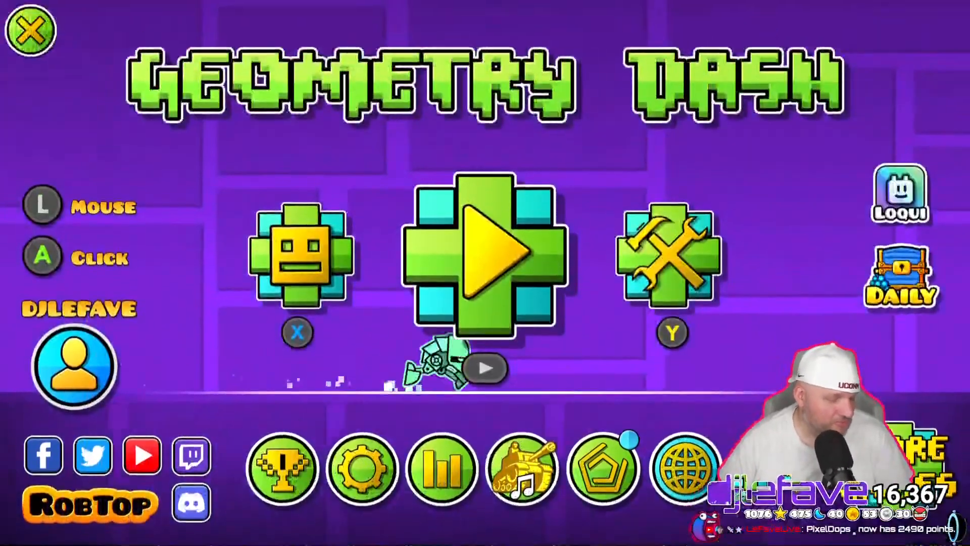
Switch to Streamer.bot and set the redeemName argument of the Flashing Lights redeem action to !leblind.
{"action": "key", "text": "alt+Tab"}
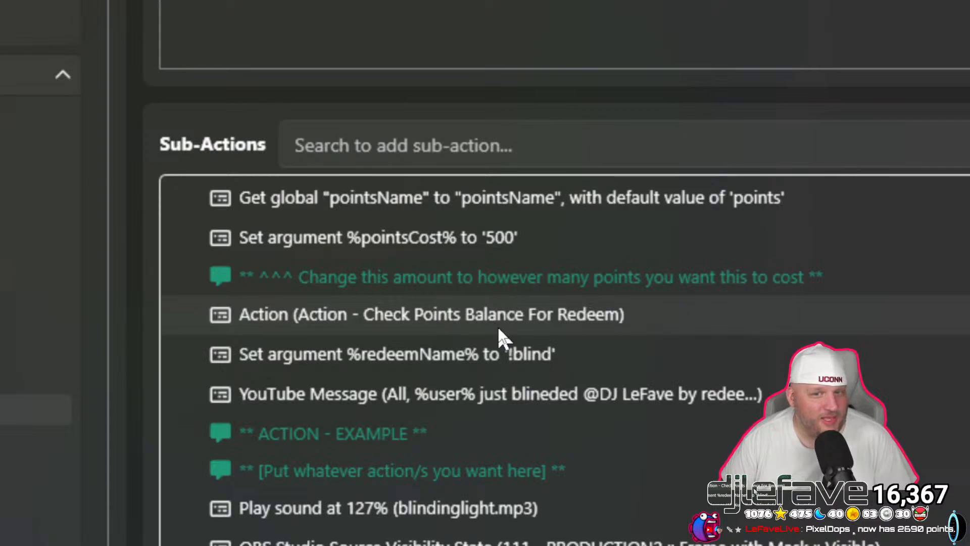
{"action": "double_click", "coordinate": [530, 356]}
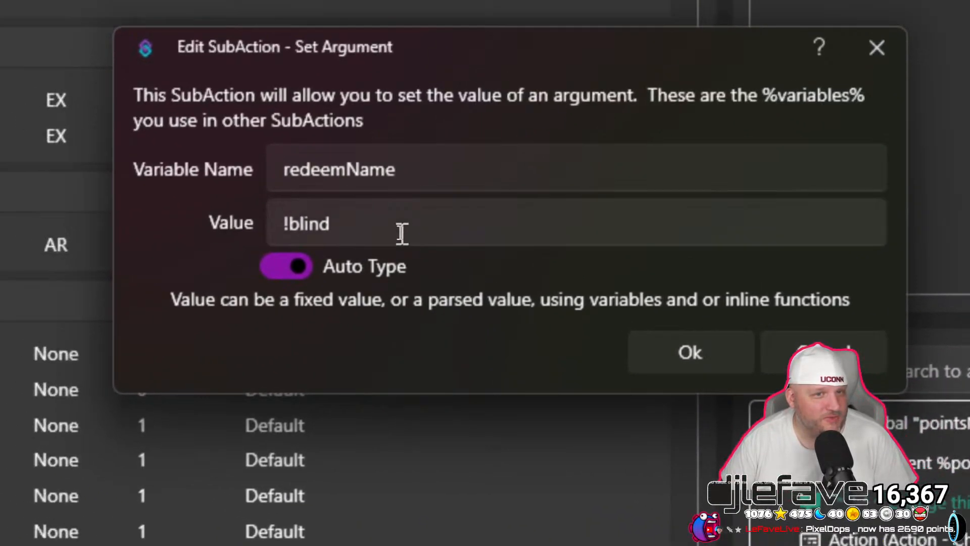
{"action": "double_click", "coordinate": [401, 232]}
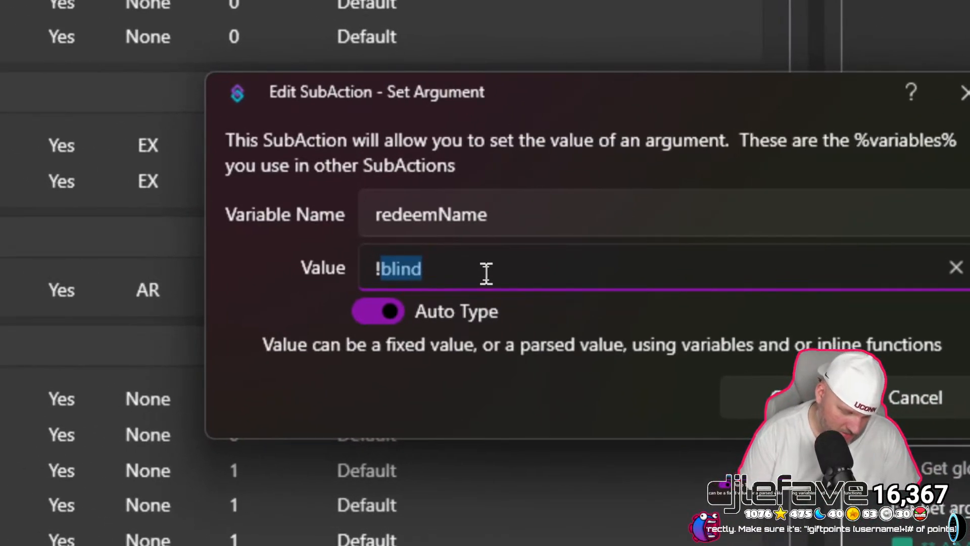
{"action": "type", "text": "leblind"}
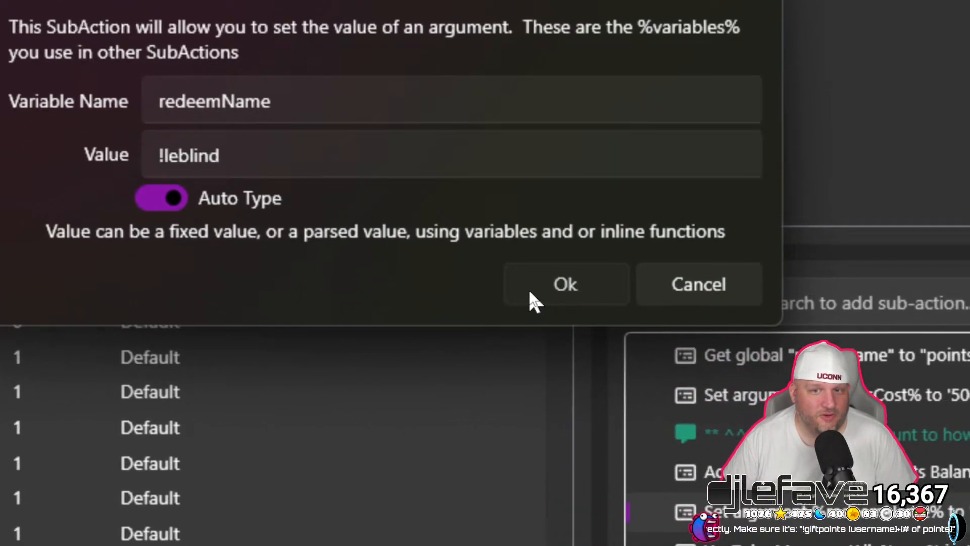
{"action": "left_click", "coordinate": [747, 411]}
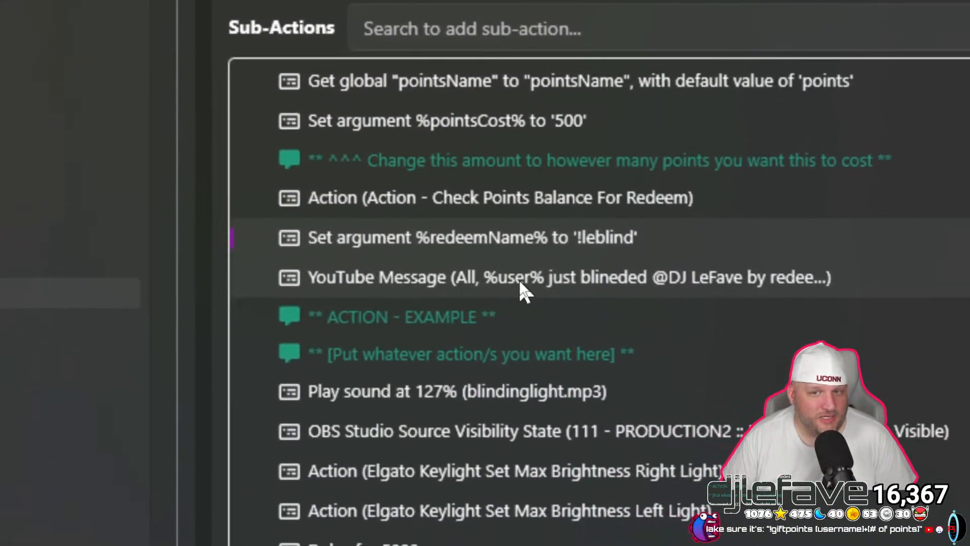
In the Flashing Lights redeem's YouTube message, correct "blineded" to "blinded" and remove %pointsName% with its preceding space after %pointsCost%.
{"action": "double_click", "coordinate": [782, 447]}
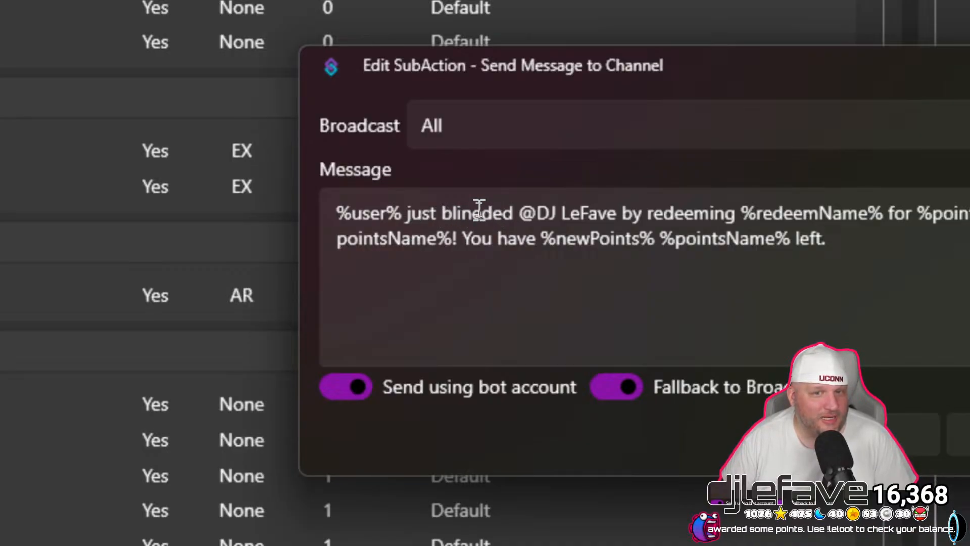
{"action": "left_click_drag", "start_coordinate": [476, 211], "coordinate": [485, 210]}
{"action": "key", "text": "BackSpace"}
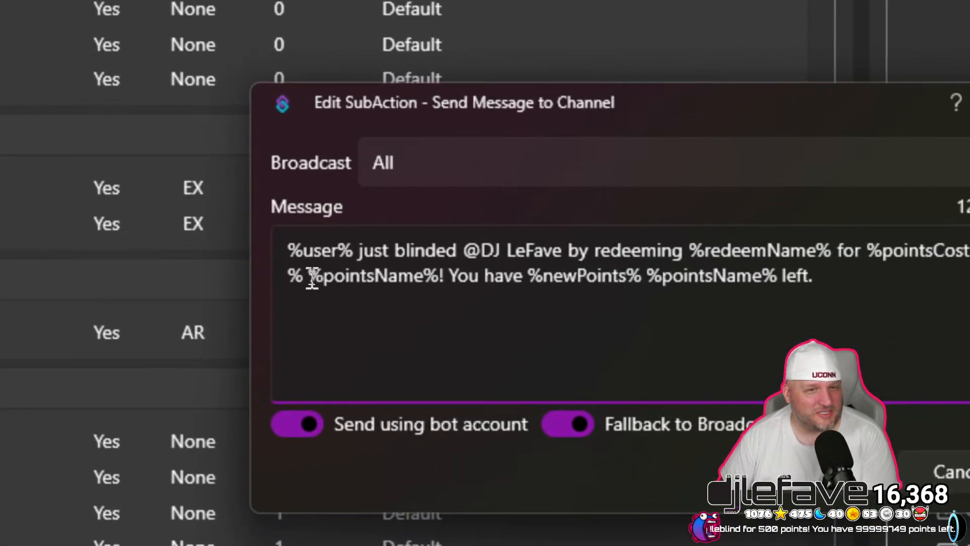
{"action": "left_click_drag", "start_coordinate": [310, 277], "coordinate": [440, 273]}
{"action": "key", "text": "BackSpace"}
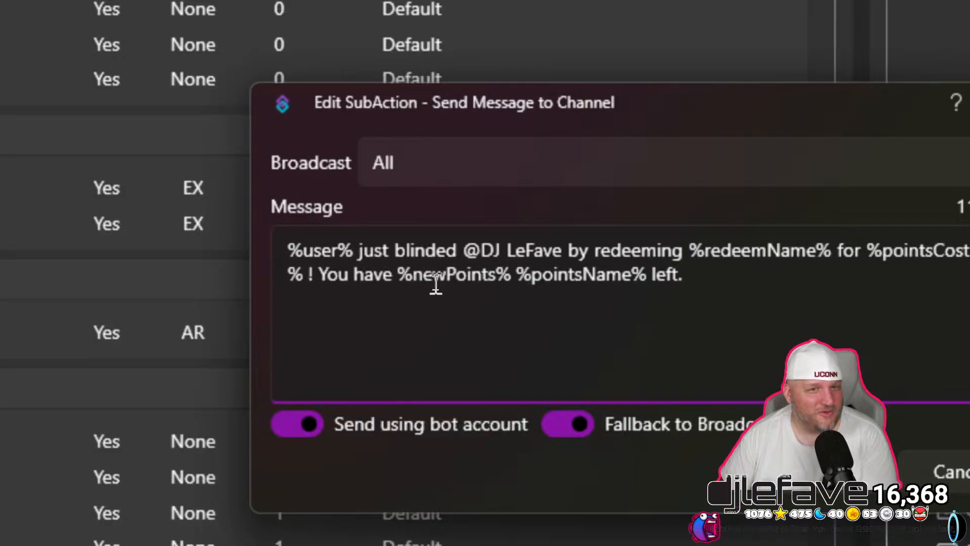
{"action": "key", "text": "BackSpace"}
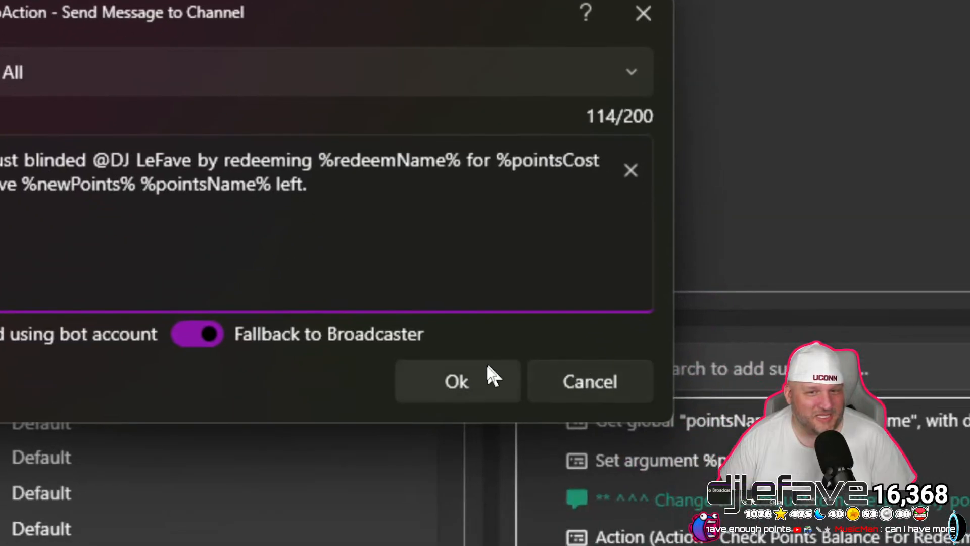
{"action": "left_click", "coordinate": [576, 459]}
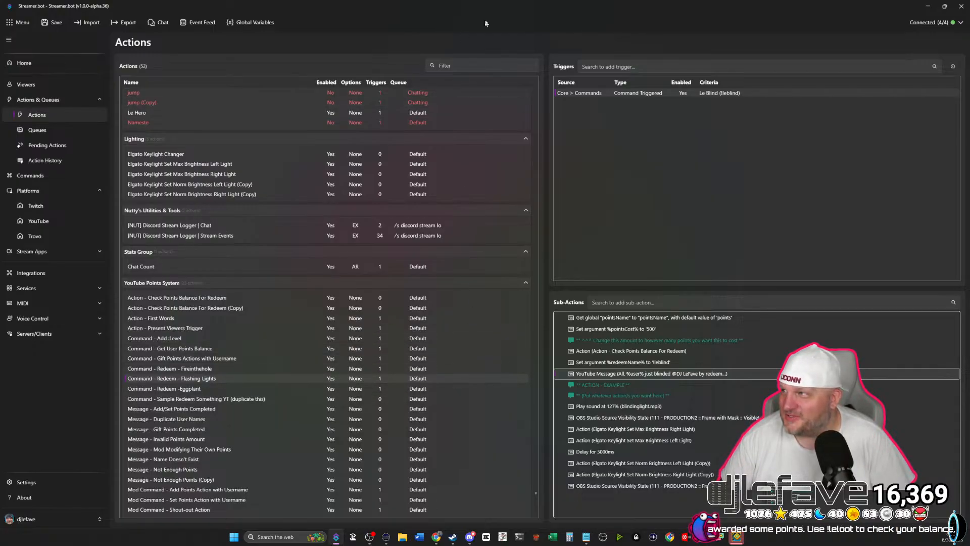
Switch to the Fourthwall site design for the LeCommands page in Chrome and add a Text section above the !bigbadguy section.
{"action": "mouse_move", "coordinate": [437, 536]}
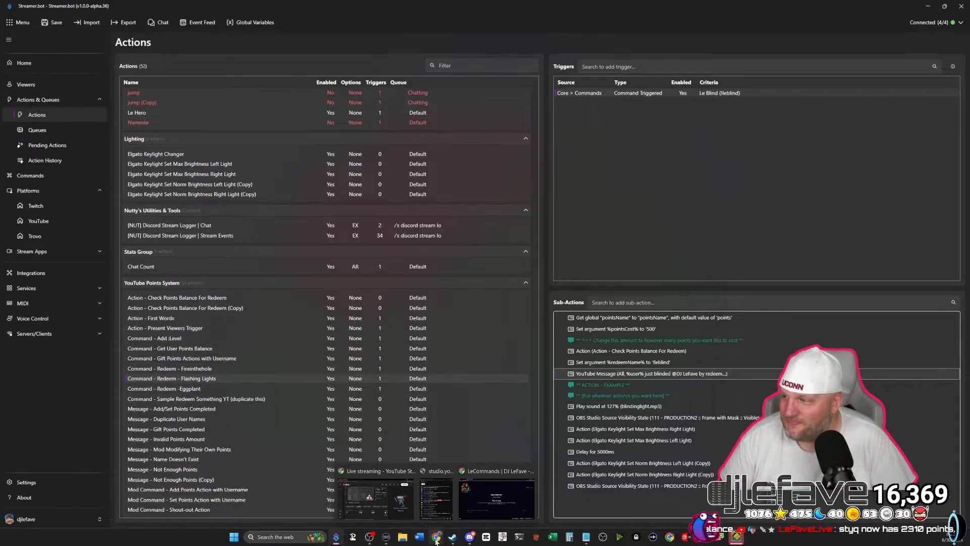
{"action": "left_click", "coordinate": [492, 507]}
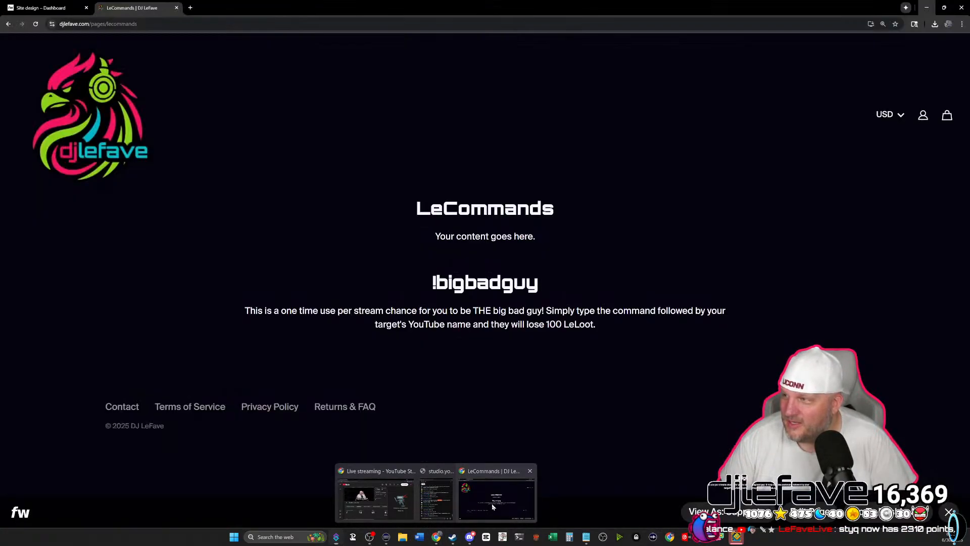
{"action": "left_click", "coordinate": [51, 9]}
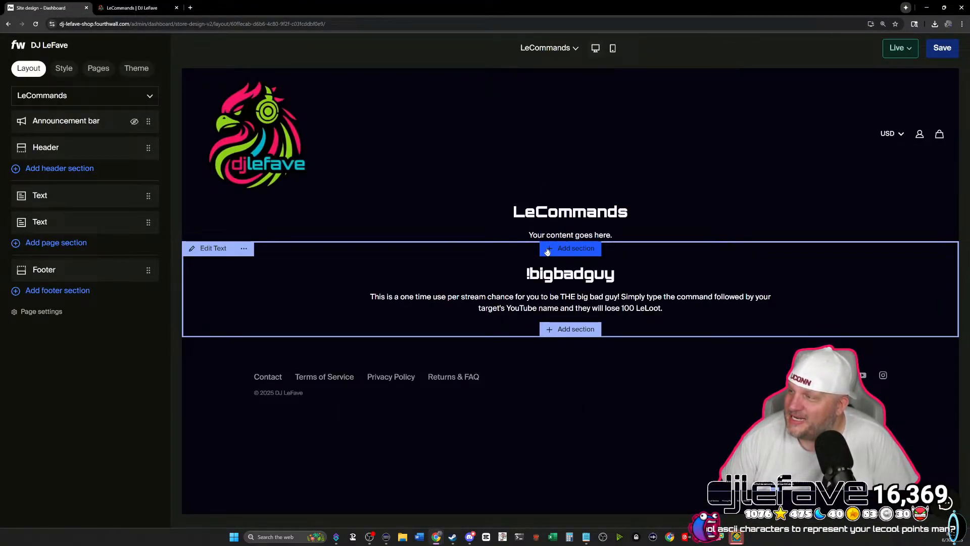
{"action": "left_click", "coordinate": [546, 249]}
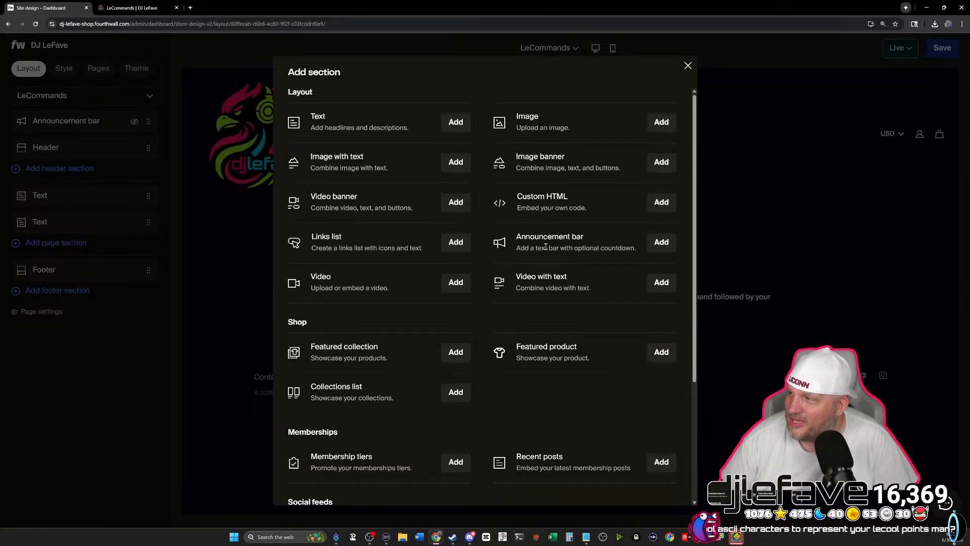
{"action": "left_click", "coordinate": [456, 123]}
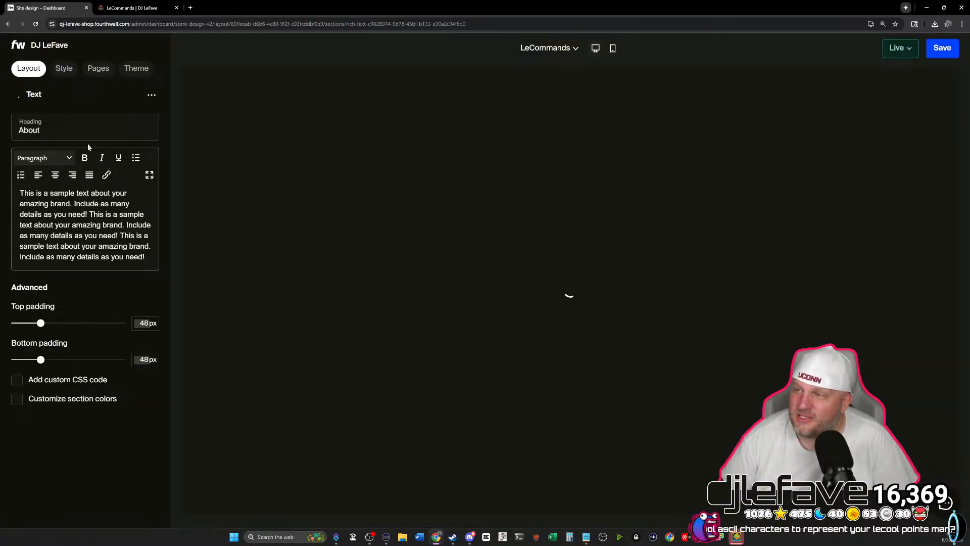
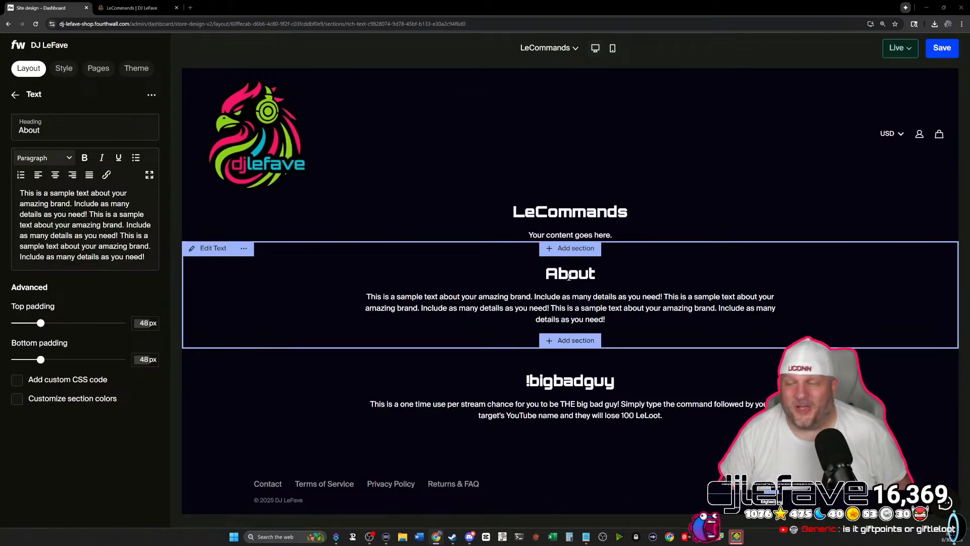
Set the heading of the new Text section to "!giftleloot %username% +(amount)".
{"action": "left_click", "coordinate": [61, 132]}
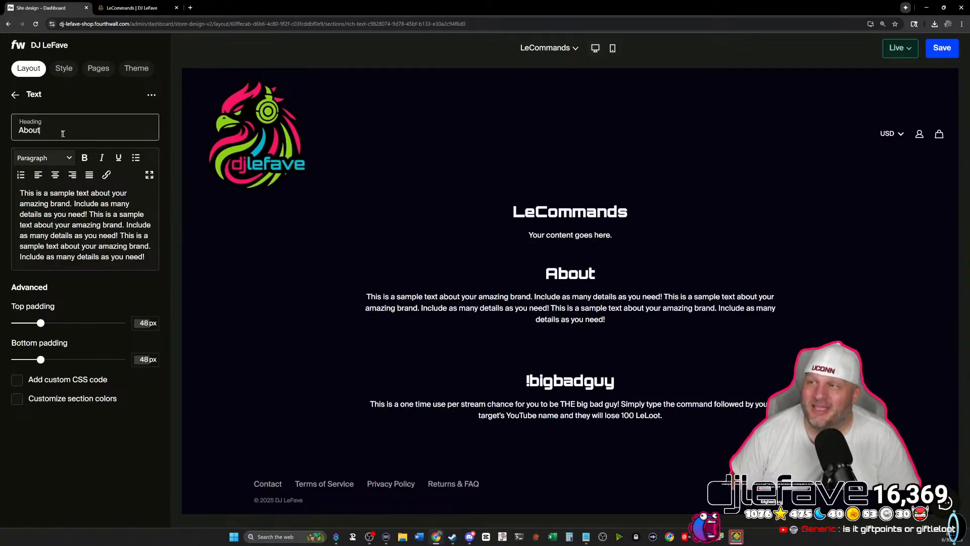
{"action": "key", "text": "ctrl+a"}
{"action": "type", "text": "!gift"}
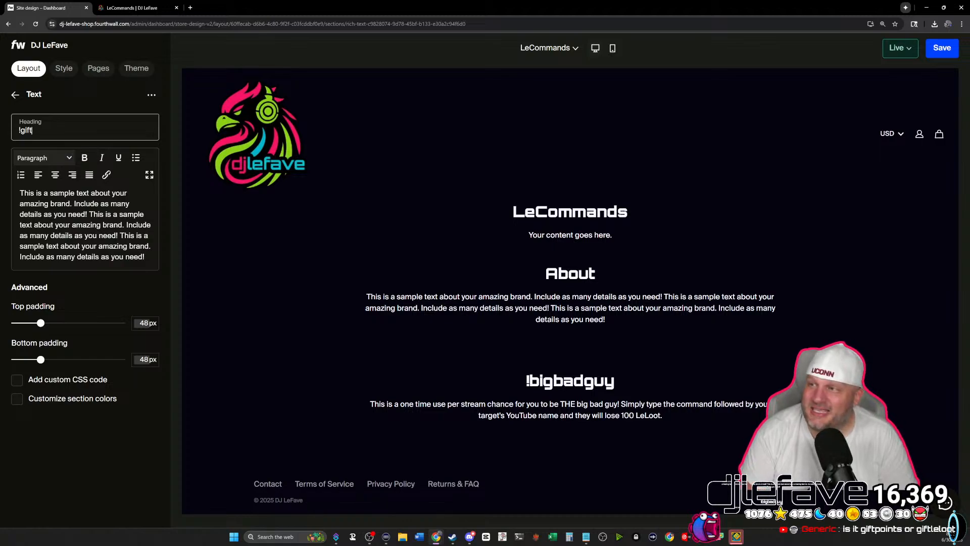
{"action": "type", "text": "leloot"}
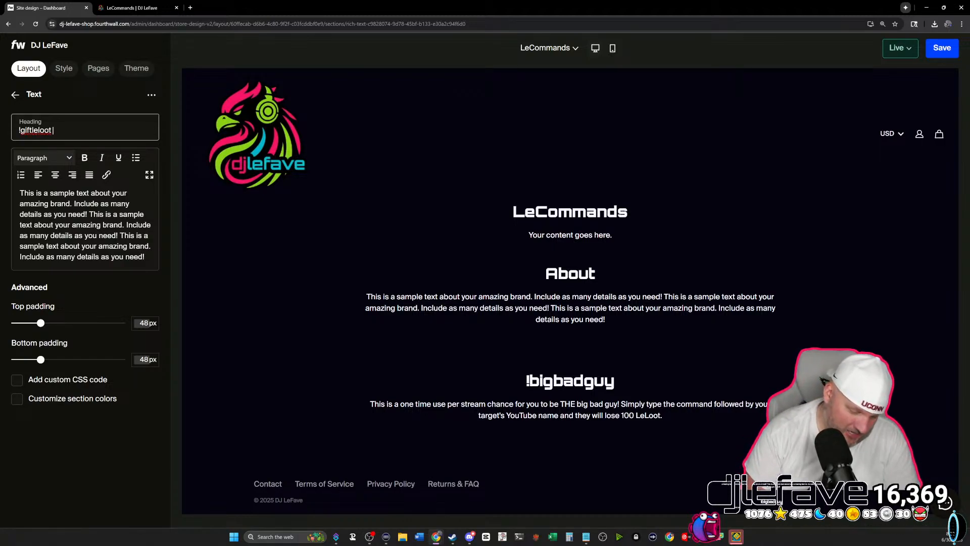
{"action": "type", "text": " %username"}
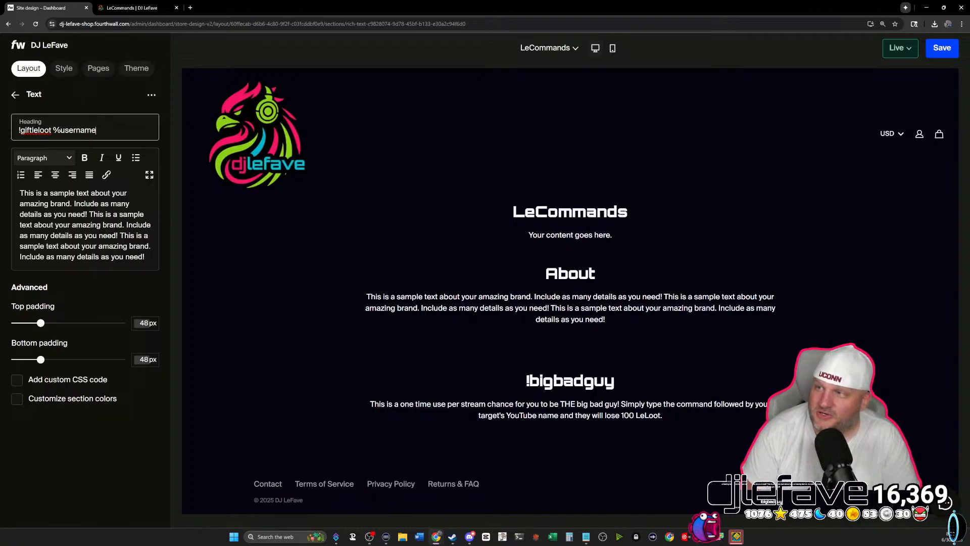
{"action": "type", "text": "%"}
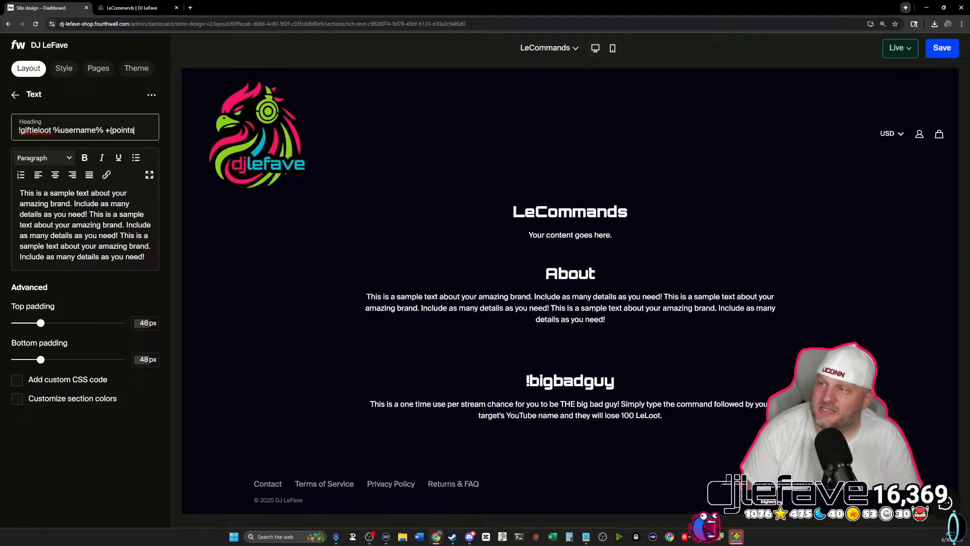
{"action": "type", "text": "+(points amount"}
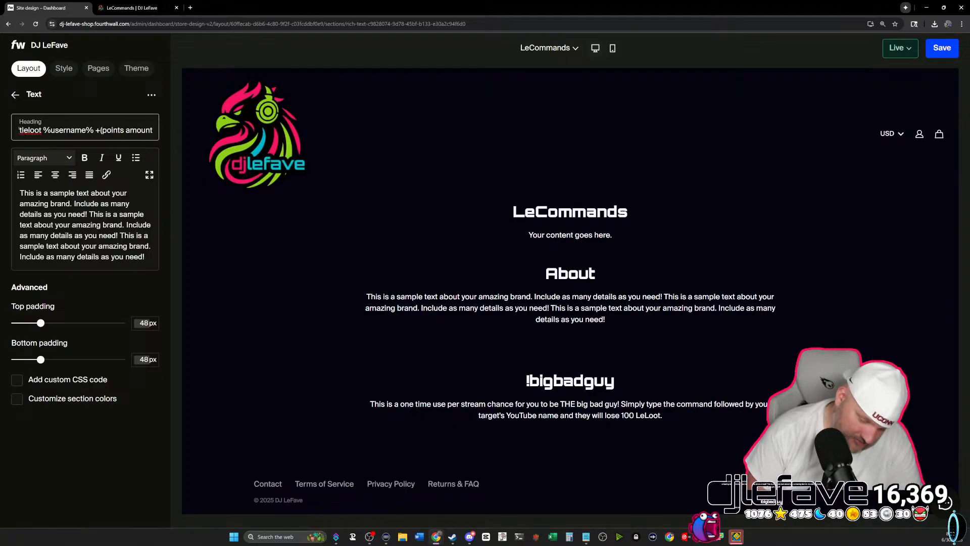
{"action": "key", "text": "BackSpace"}
{"action": "key", "text": "BackSpace"}
{"action": "key", "text": "BackSpace"}
{"action": "key", "text": "BackSpace"}
{"action": "key", "text": "BackSpace"}
{"action": "key", "text": "BackSpace"}
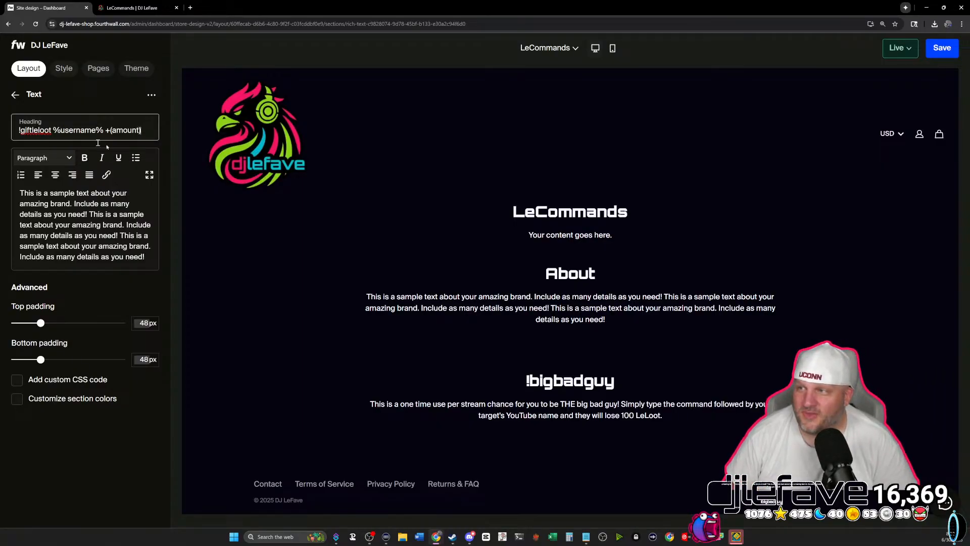
{"action": "triple_click", "coordinate": [148, 259]}
{"action": "key", "text": "ctrl+shift+f"}
{"action": "key", "text": "shift+F10"}
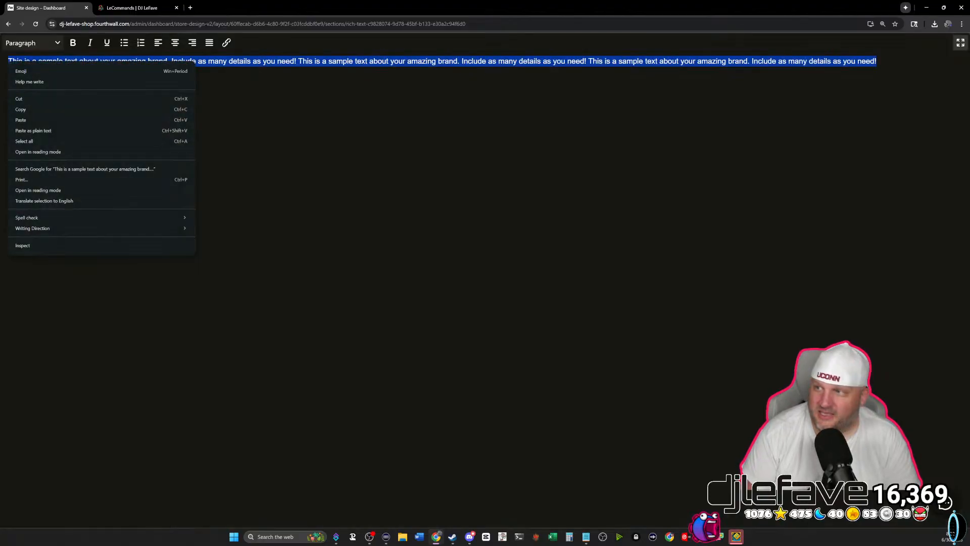
{"action": "key", "text": "Escape"}
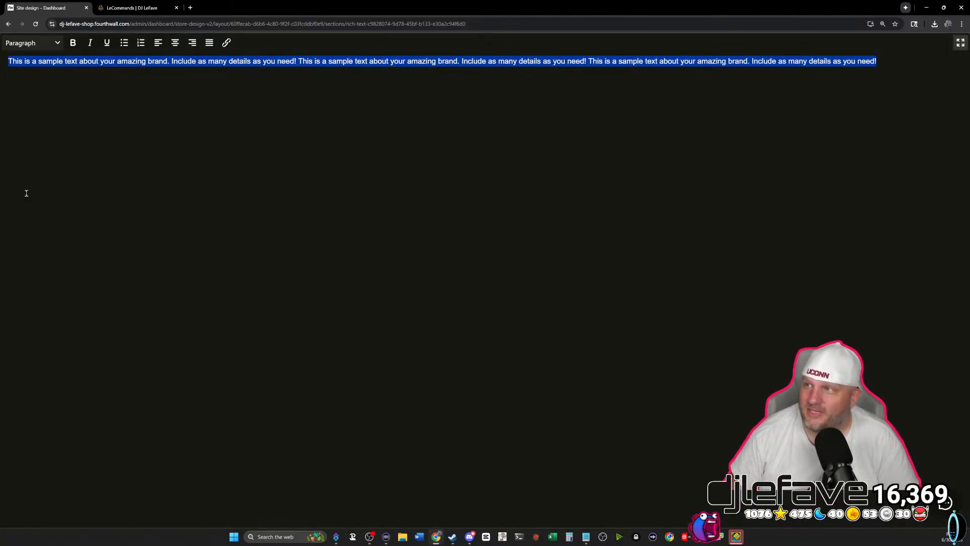
{"action": "left_click", "coordinate": [130, 8]}
{"action": "left_click", "coordinate": [45, 8]}
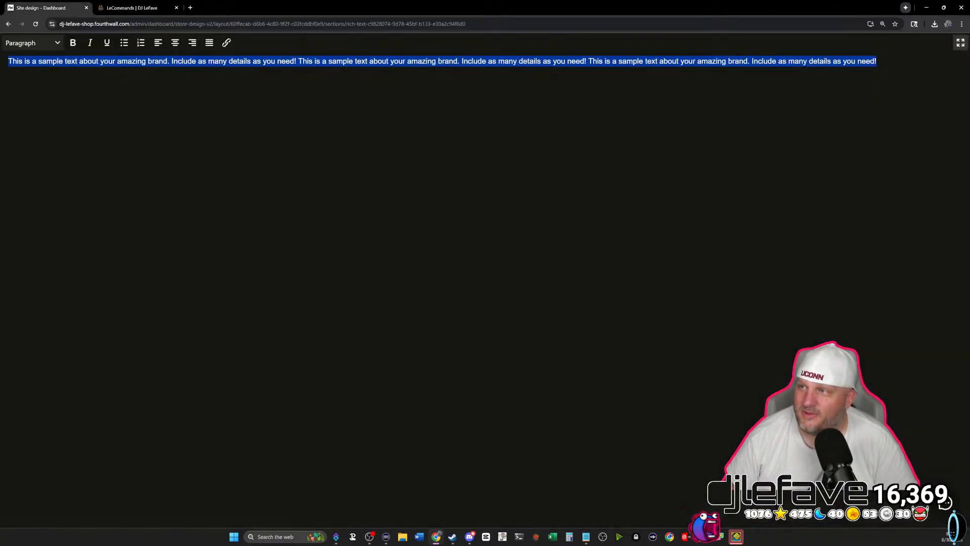
{"action": "left_click", "coordinate": [9, 24]}
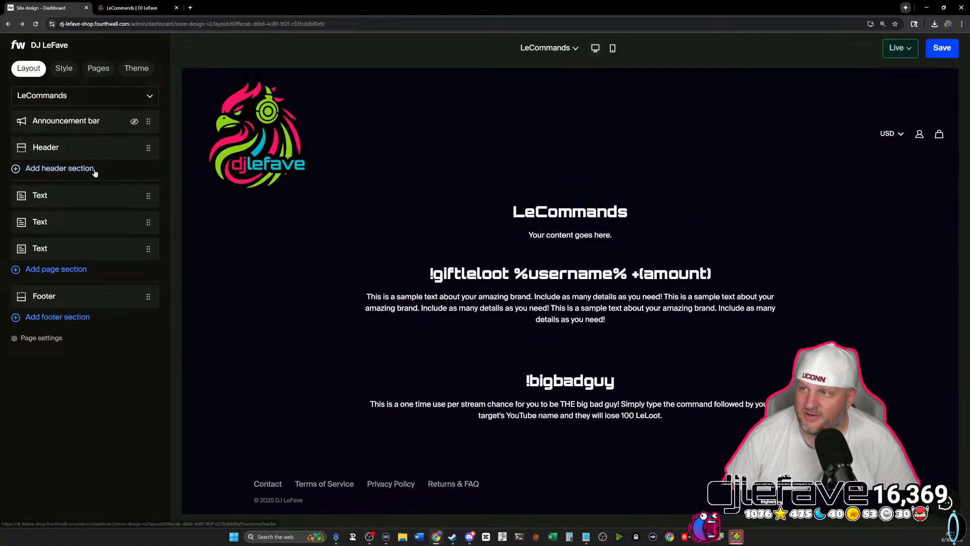
{"action": "left_click", "coordinate": [66, 195]}
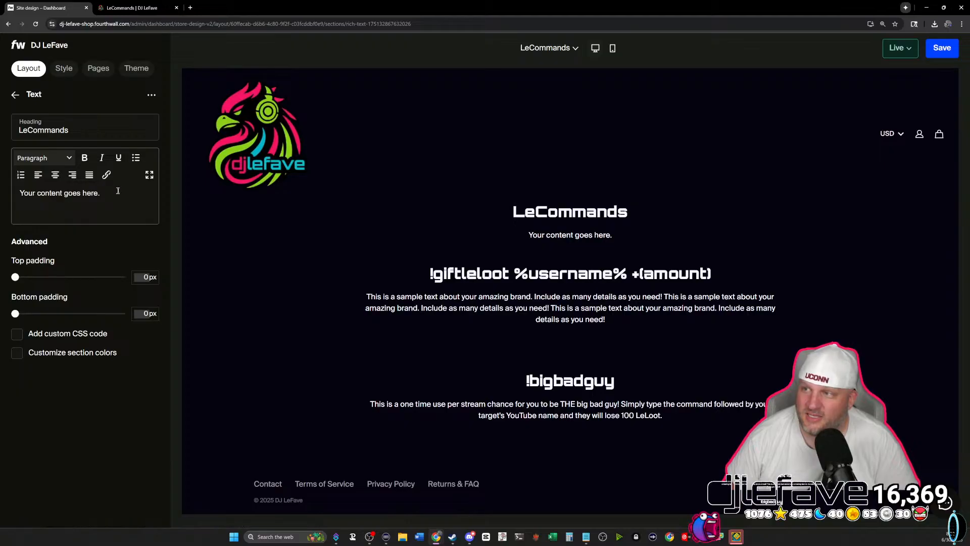
{"action": "double_click", "coordinate": [450, 297]}
{"action": "left_click", "coordinate": [15, 94]}
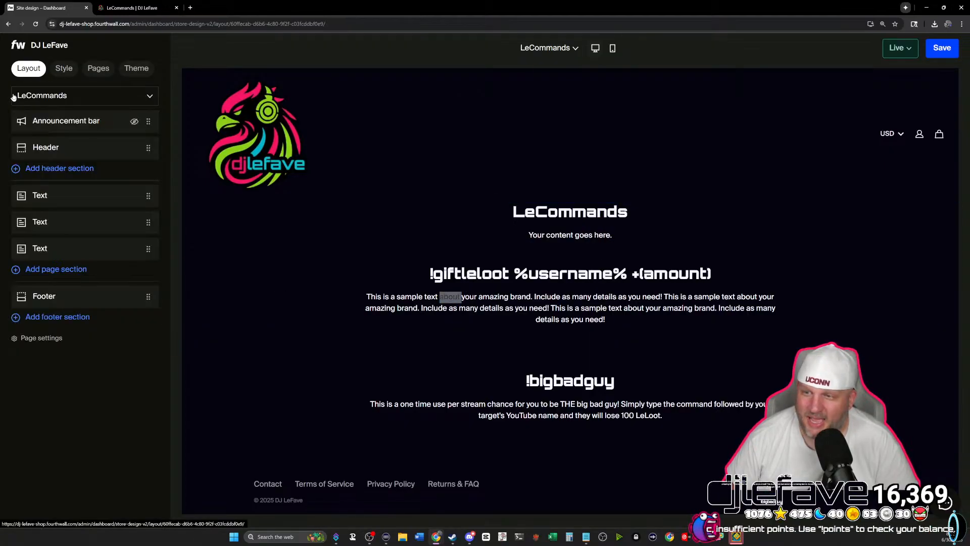
Replace the sample text of the !giftleloot section with "Feeling generous? Gift some of your hard earned LeLoot!".
{"action": "left_click", "coordinate": [59, 222]}
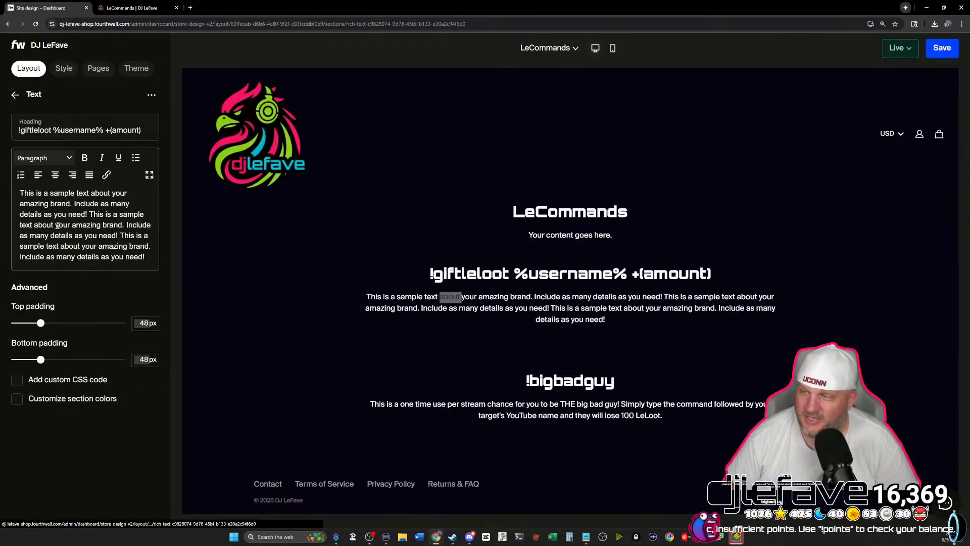
{"action": "left_click_drag", "start_coordinate": [147, 256], "coordinate": [8, 182]}
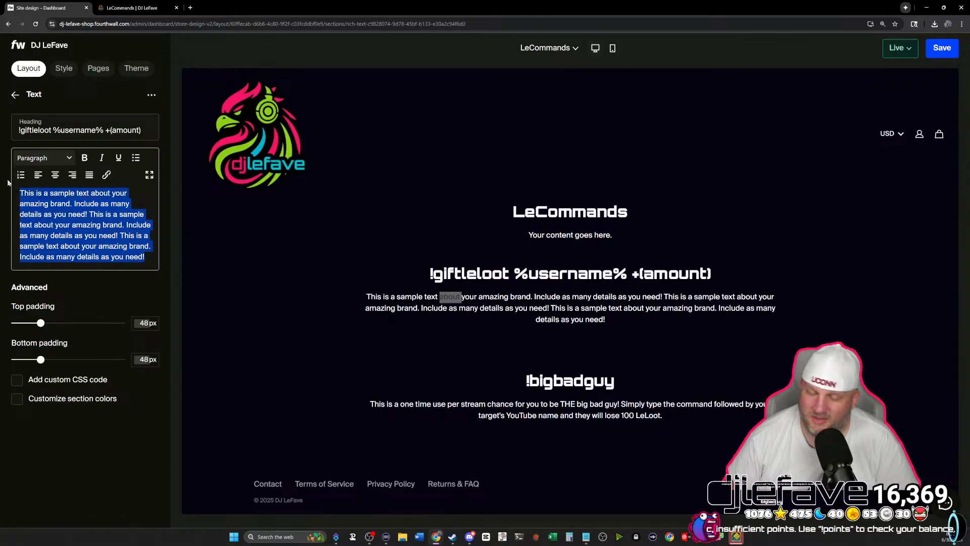
{"action": "type", "text": "Feeling ge"}
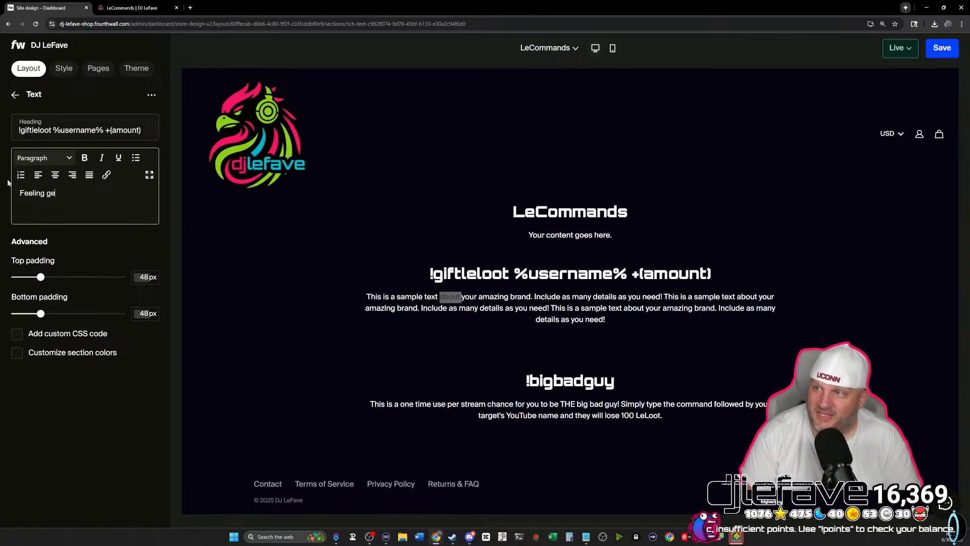
{"action": "type", "text": "nerous? "}
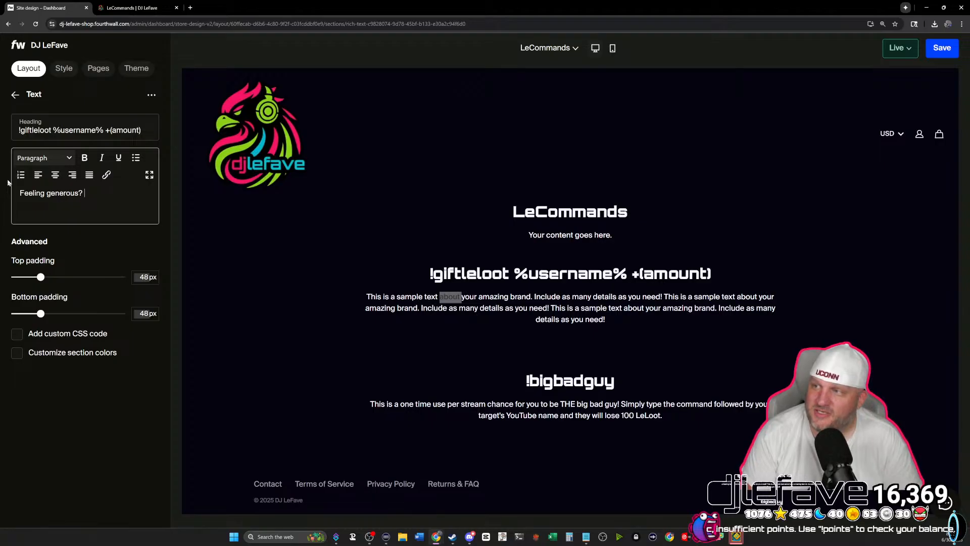
{"action": "type", "text": "Gift some o"}
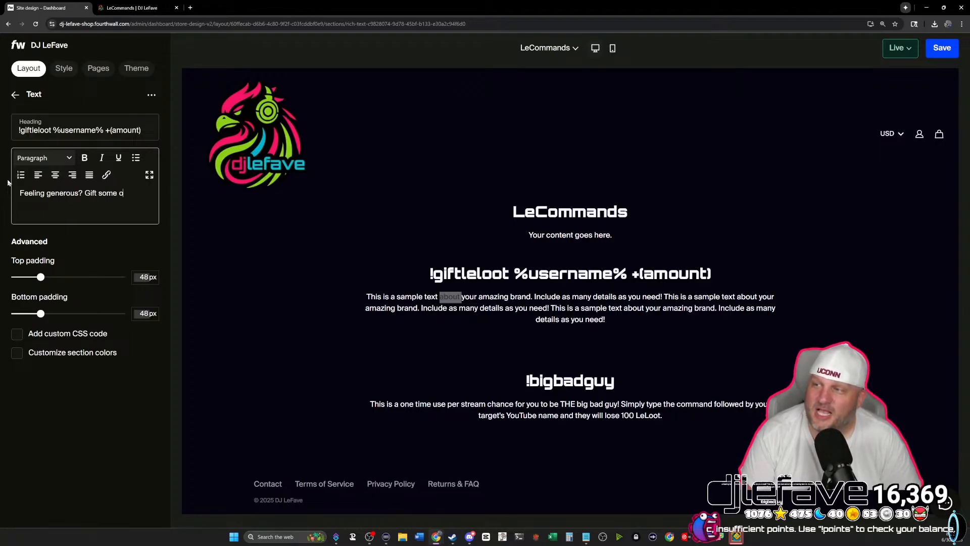
{"action": "type", "text": "f your hard "}
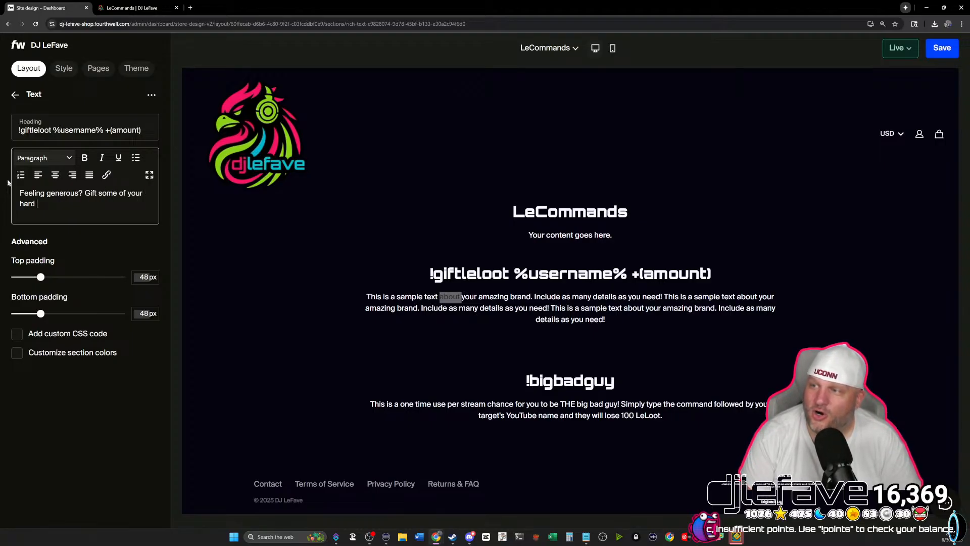
{"action": "type", "text": "earned LeLoot!"}
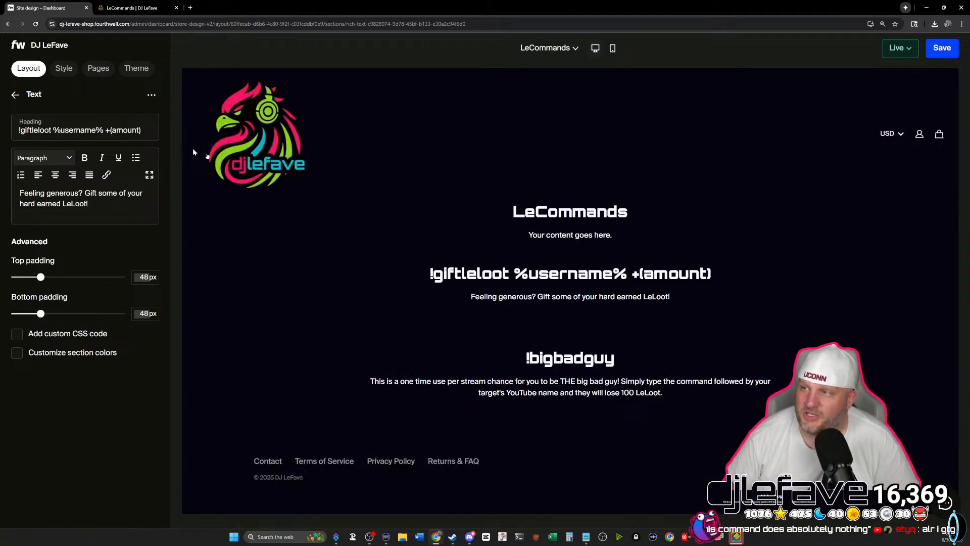
Add an Image section between the LeCommands title and the !giftleloot section and look over its placement on the page.
{"action": "left_click", "coordinate": [565, 196]}
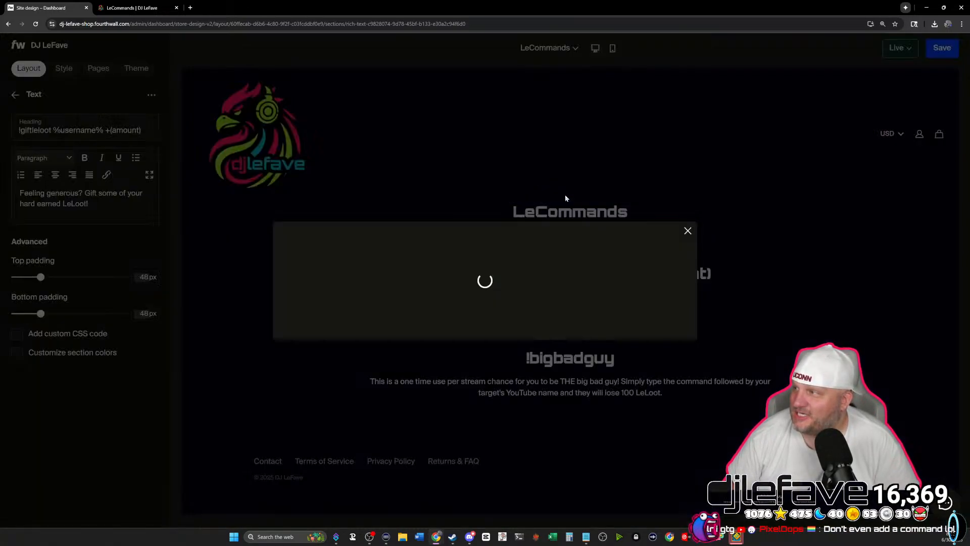
{"action": "left_click", "coordinate": [617, 248]}
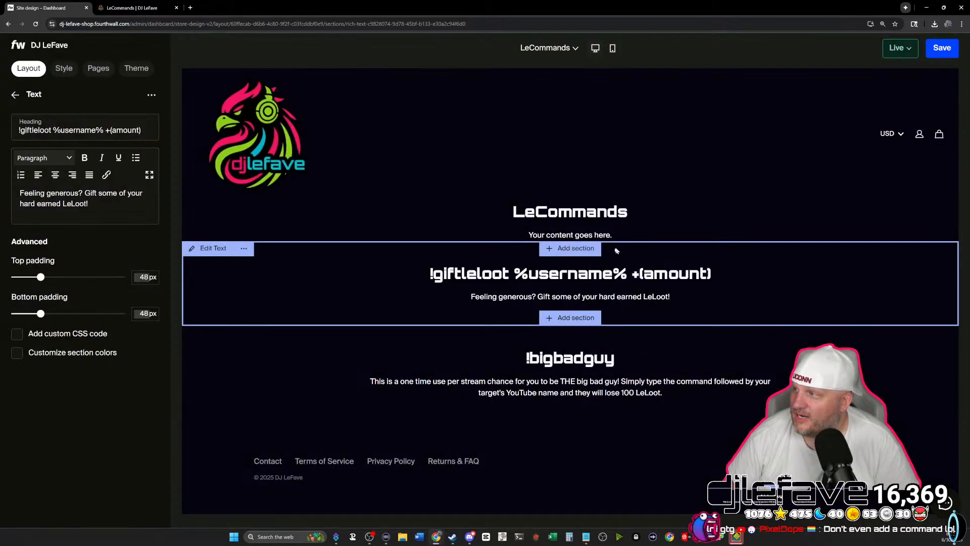
{"action": "left_click", "coordinate": [573, 248]}
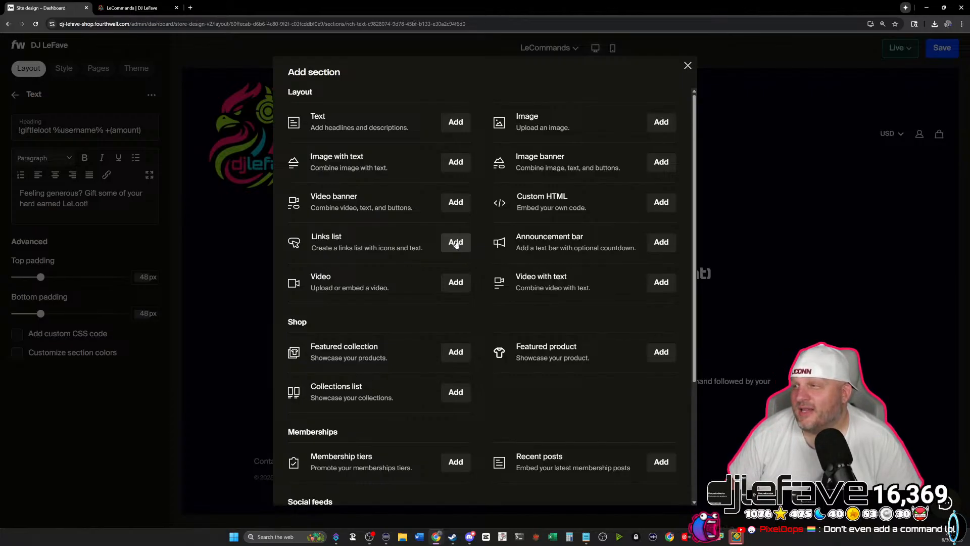
{"action": "left_click", "coordinate": [653, 124]}
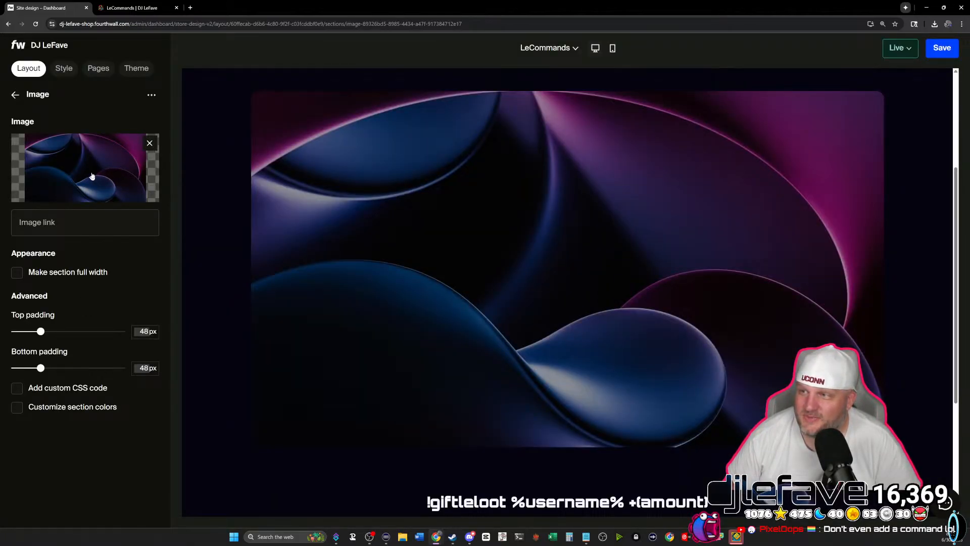
{"action": "left_click", "coordinate": [80, 220]}
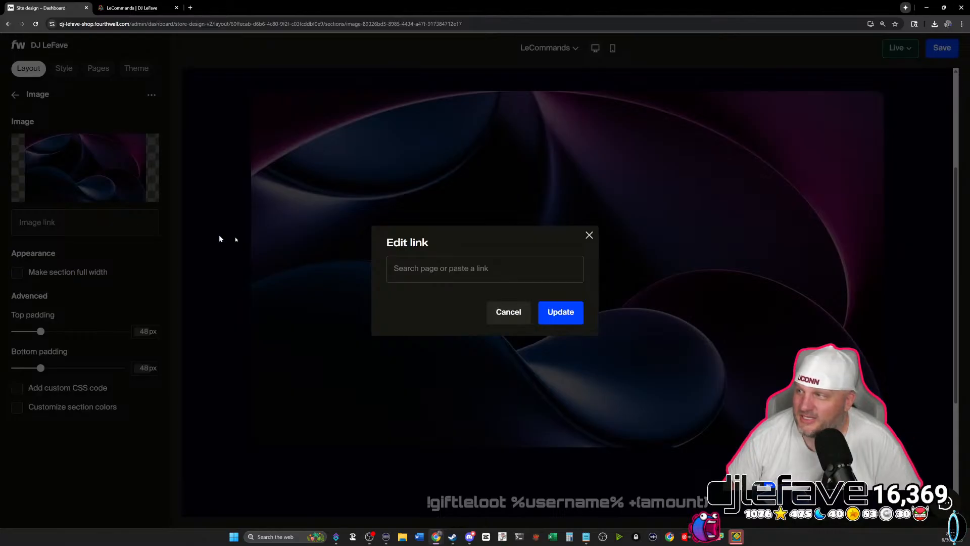
{"action": "left_click", "coordinate": [515, 313]}
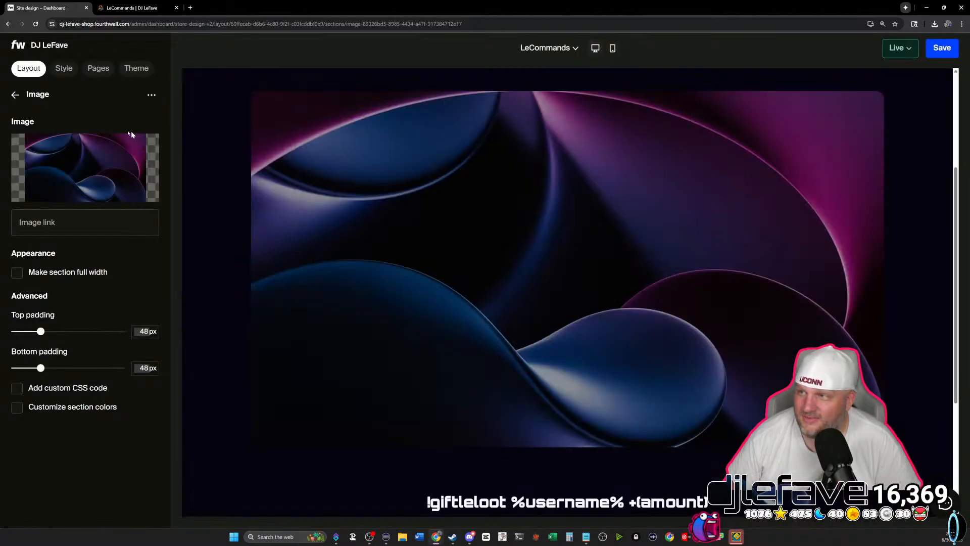
{"action": "left_click", "coordinate": [15, 95]}
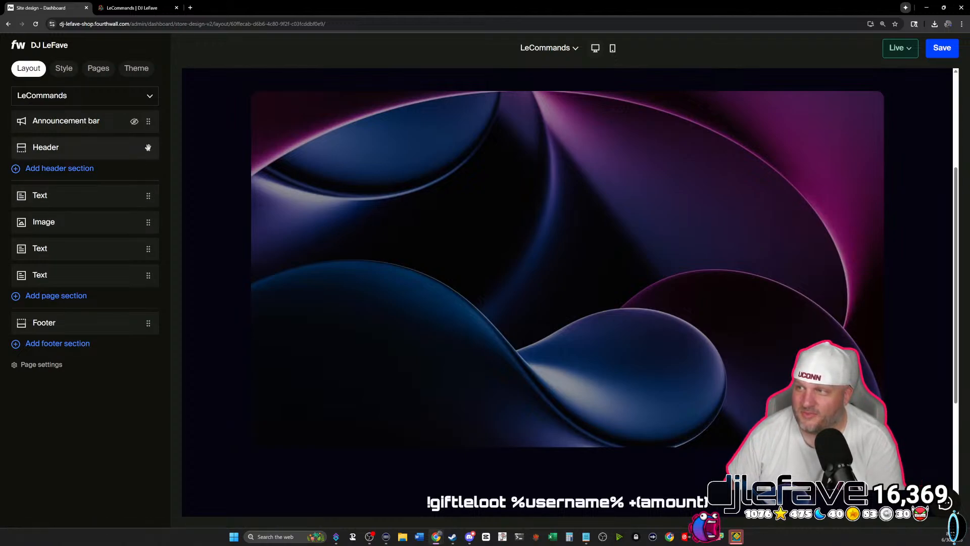
{"action": "scroll", "coordinate": [313, 251], "scroll_direction": "down", "scroll_amount": 3}
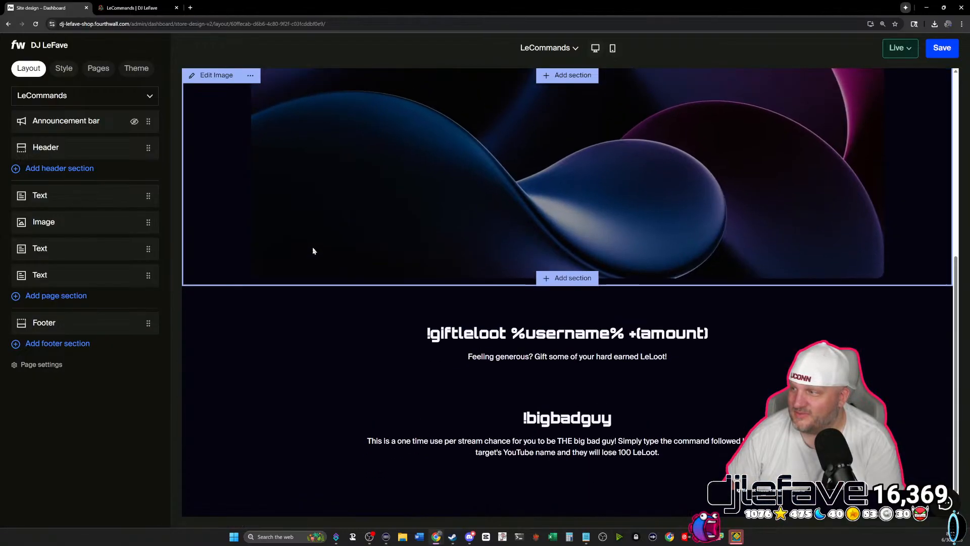
{"action": "scroll", "coordinate": [313, 250], "scroll_direction": "up", "scroll_amount": 3}
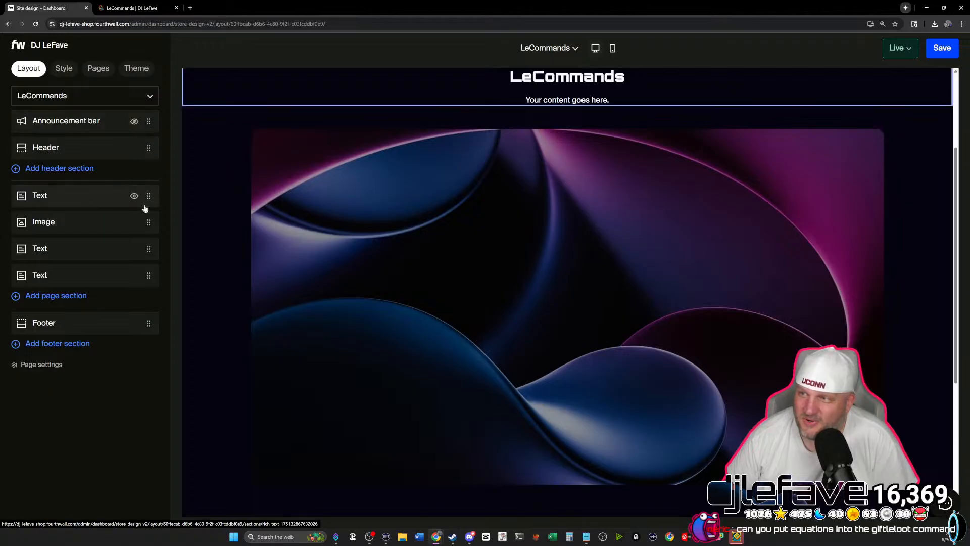
Delete the Image section from the LeCommands page.
{"action": "right_click", "coordinate": [108, 226]}
{"action": "left_click", "coordinate": [109, 227]}
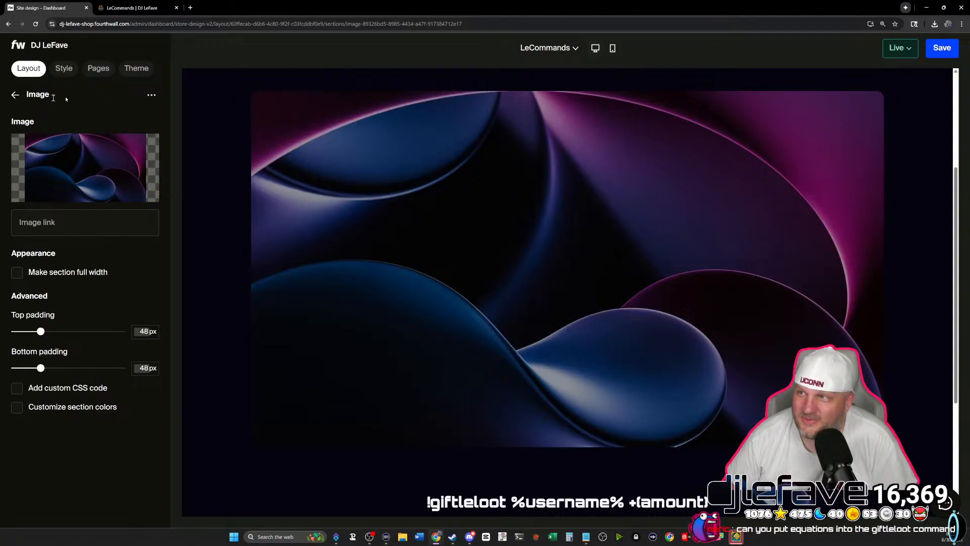
{"action": "left_click", "coordinate": [151, 95]}
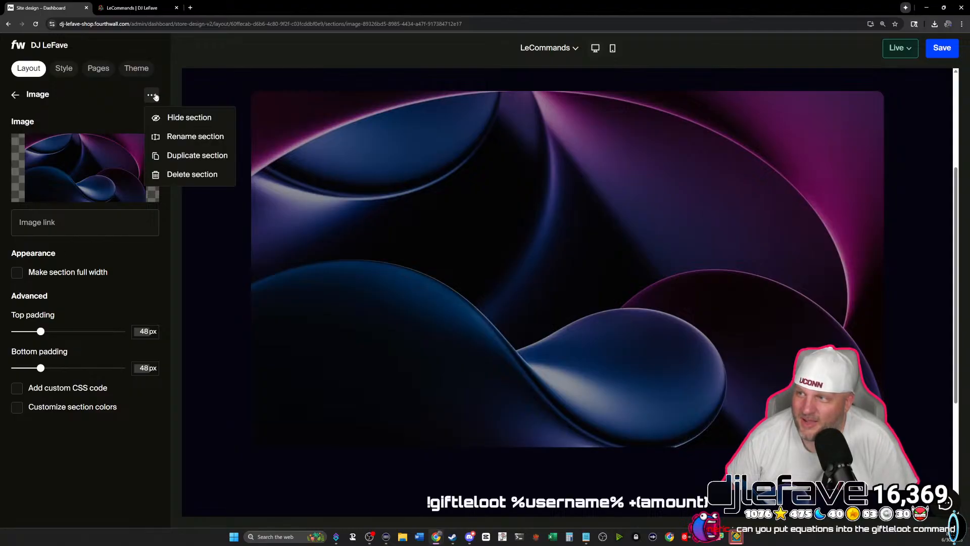
{"action": "left_click", "coordinate": [185, 176]}
{"action": "left_click", "coordinate": [558, 306]}
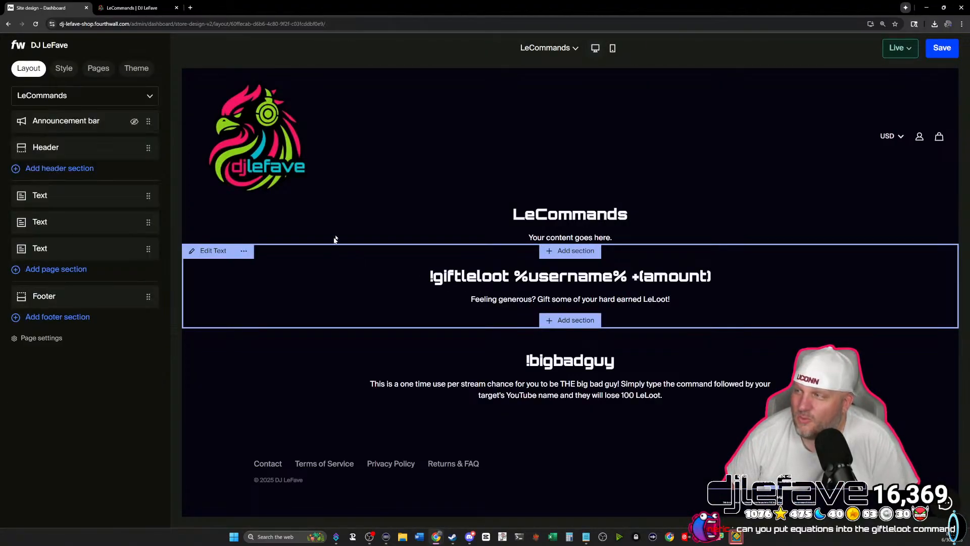
{"action": "left_click", "coordinate": [76, 169]}
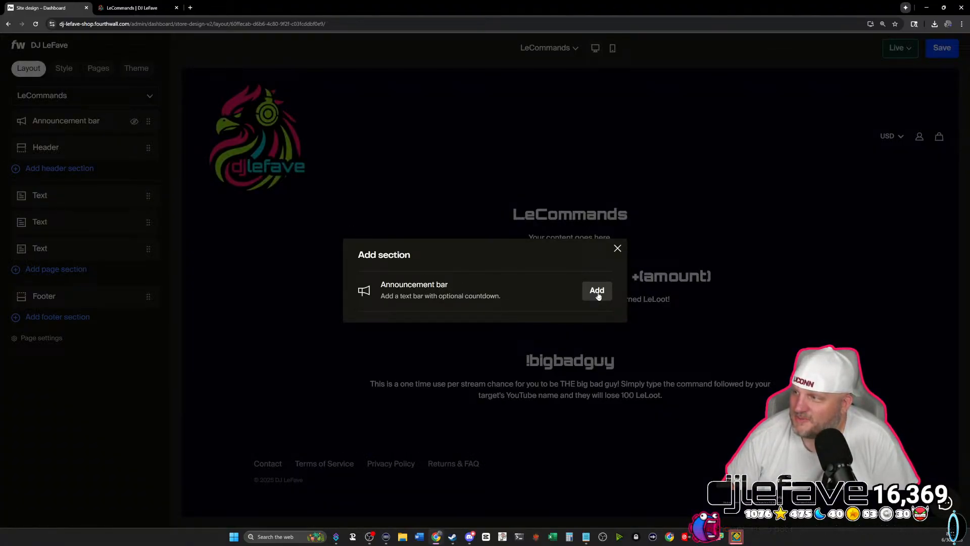
{"action": "left_click", "coordinate": [618, 248]}
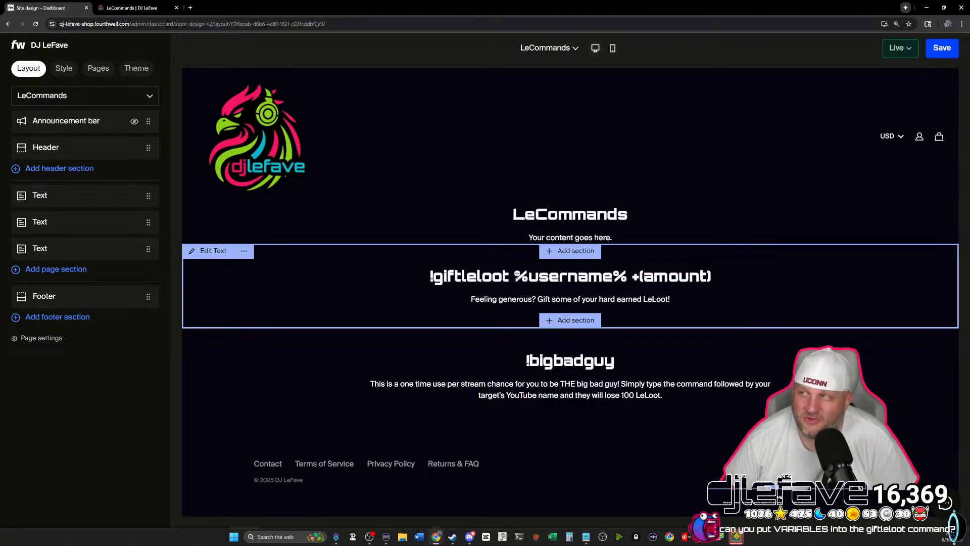
{"action": "left_click_drag", "start_coordinate": [514, 276], "coordinate": [625, 277]}
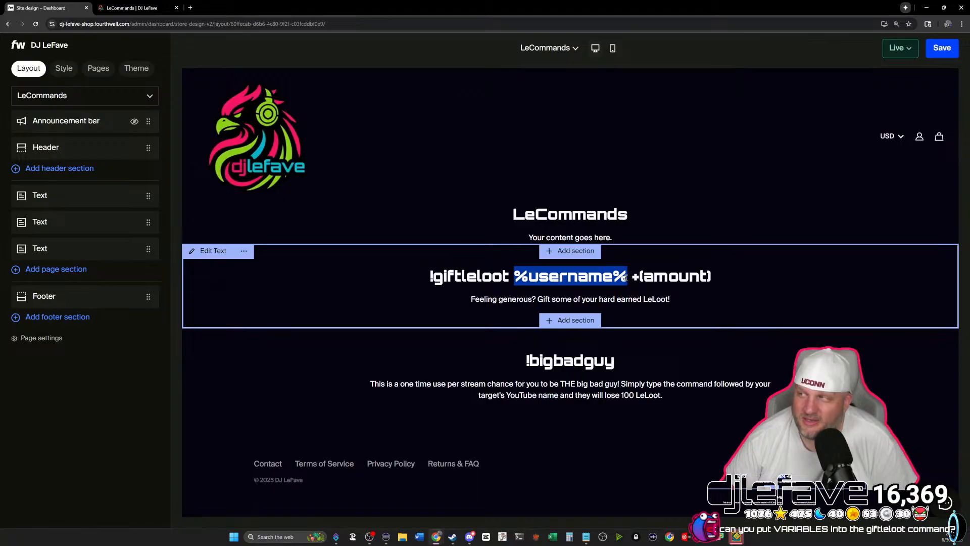
Replace the percent signs around "username" with square brackets in the !giftleloot section's heading.
{"action": "left_click", "coordinate": [513, 287]}
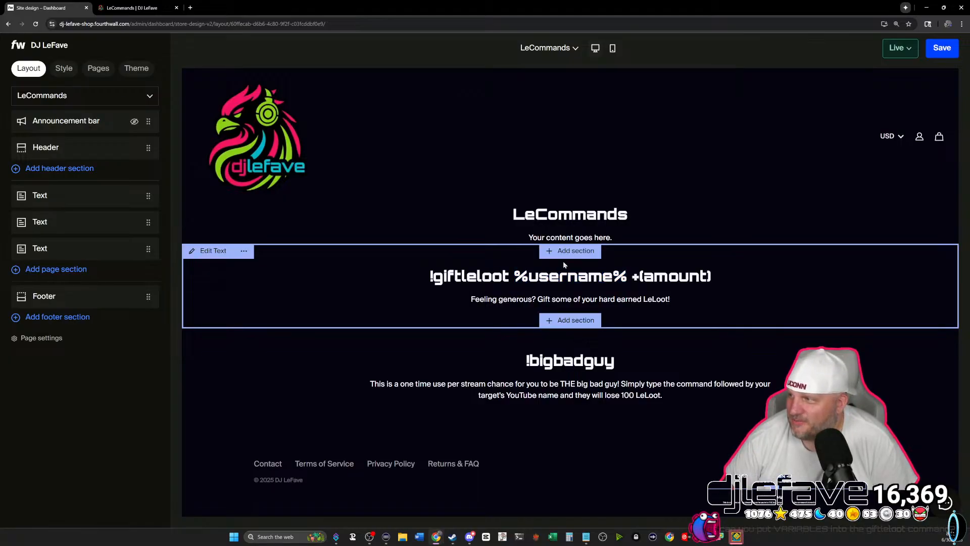
{"action": "left_click", "coordinate": [119, 227]}
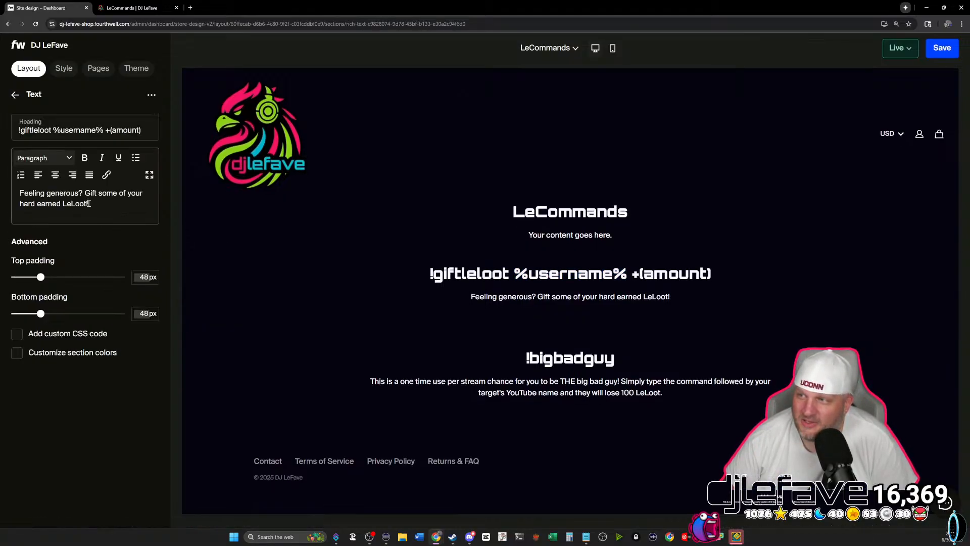
{"action": "left_click", "coordinate": [64, 131]}
{"action": "key", "text": "BackSpace"}
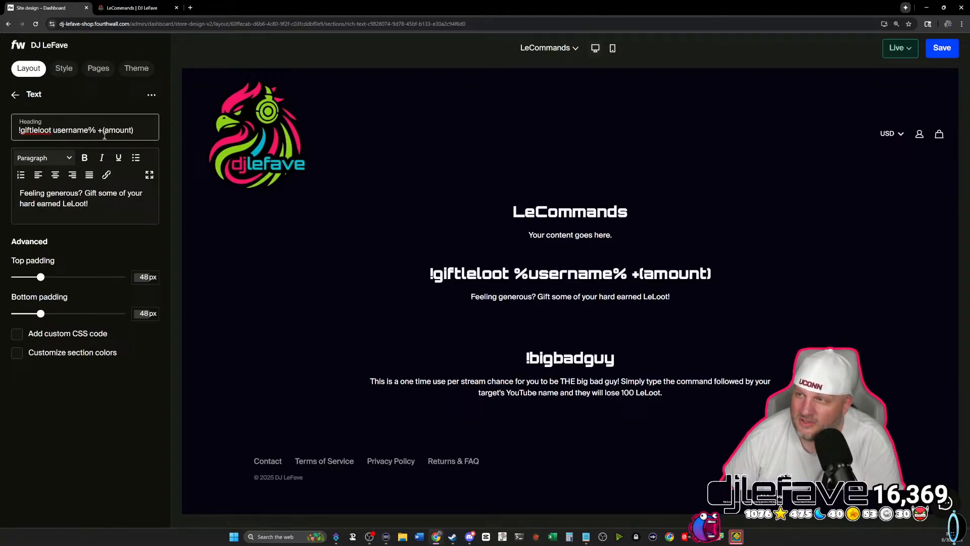
{"action": "type", "text": "["}
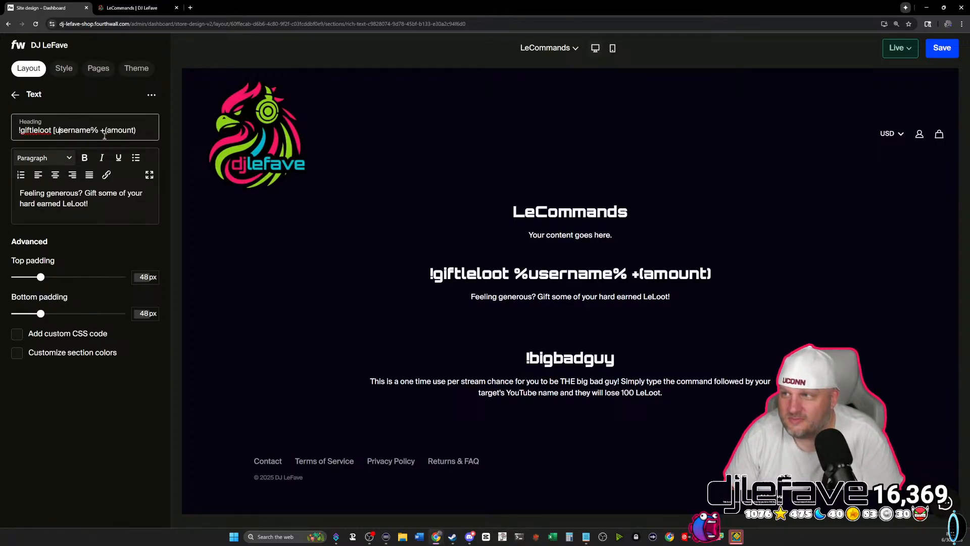
{"action": "key", "text": "Right"}
{"action": "key", "text": "Right"}
{"action": "key", "text": "Right"}
{"action": "key", "text": "Right"}
{"action": "key", "text": "Right"}
{"action": "key", "text": "Right"}
{"action": "key", "text": "Right"}
{"action": "key", "text": "Right"}
{"action": "key", "text": "Right"}
{"action": "key", "text": "BackSpace"}
{"action": "type", "text": "]"}
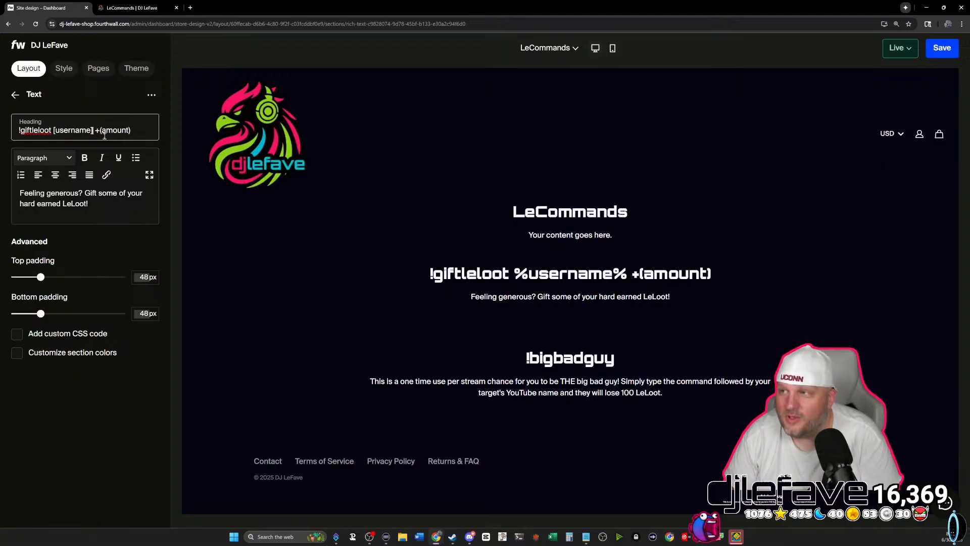
Change "(amount)" to "[amount]" in the !giftleloot heading and save the LeCommands page.
{"action": "key", "text": "BackSpace"}
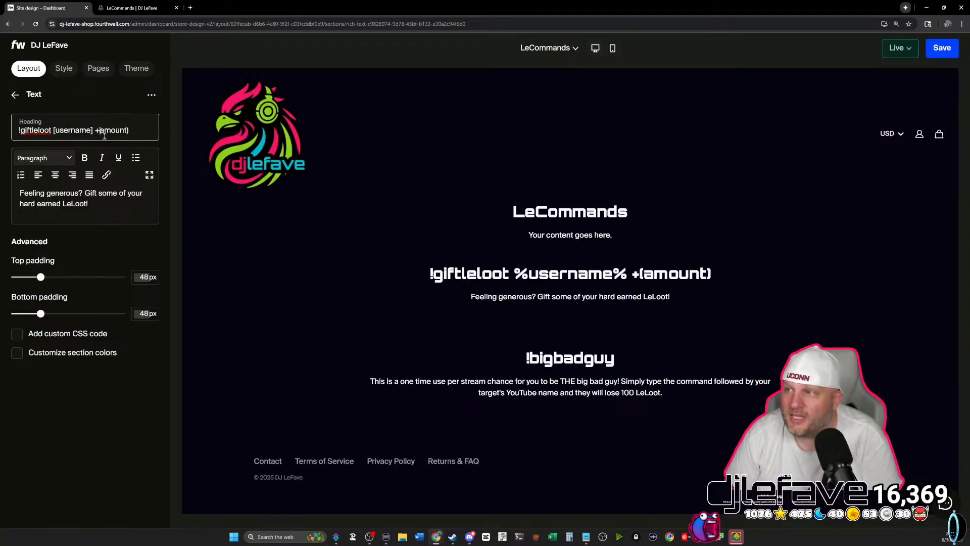
{"action": "type", "text": "["}
{"action": "key", "text": "End"}
{"action": "key", "text": "BackSpace"}
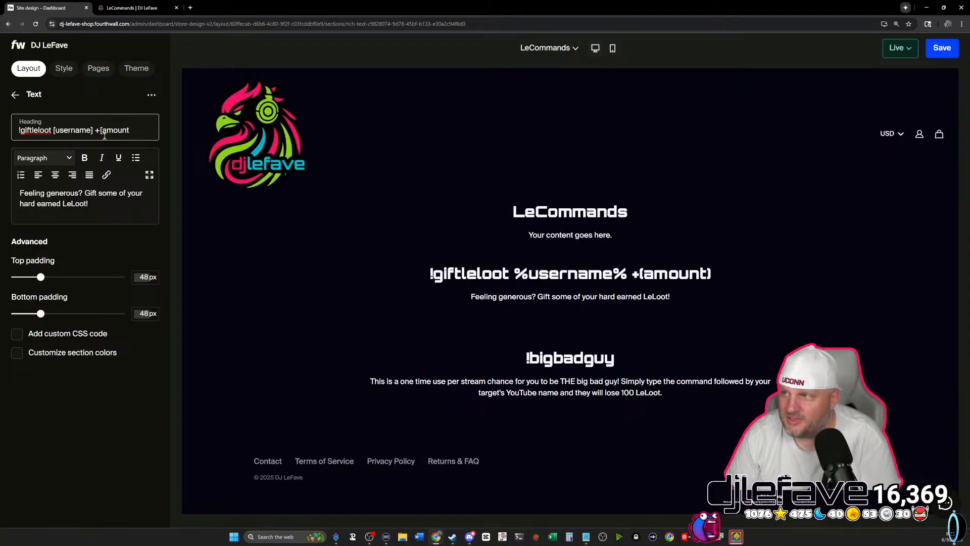
{"action": "type", "text": "]"}
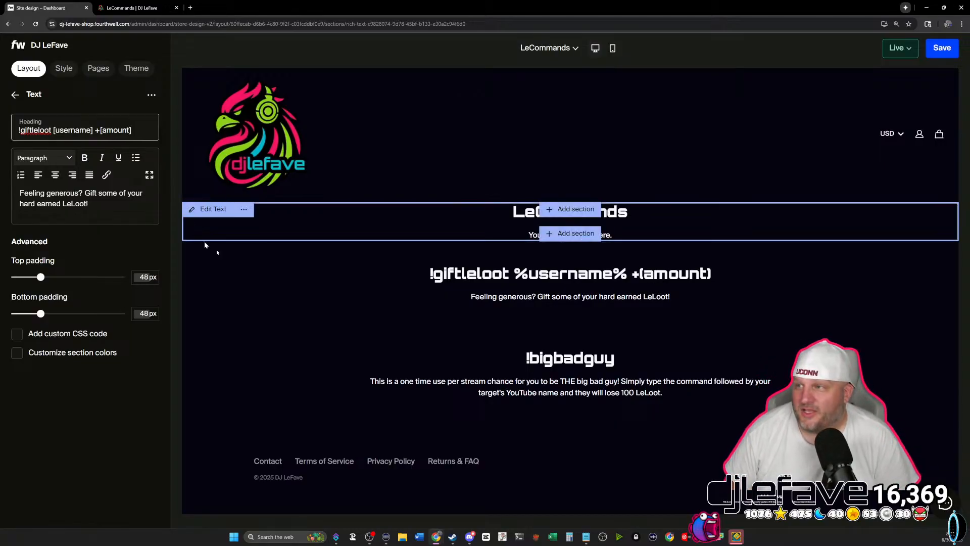
{"action": "left_click", "coordinate": [941, 49]}
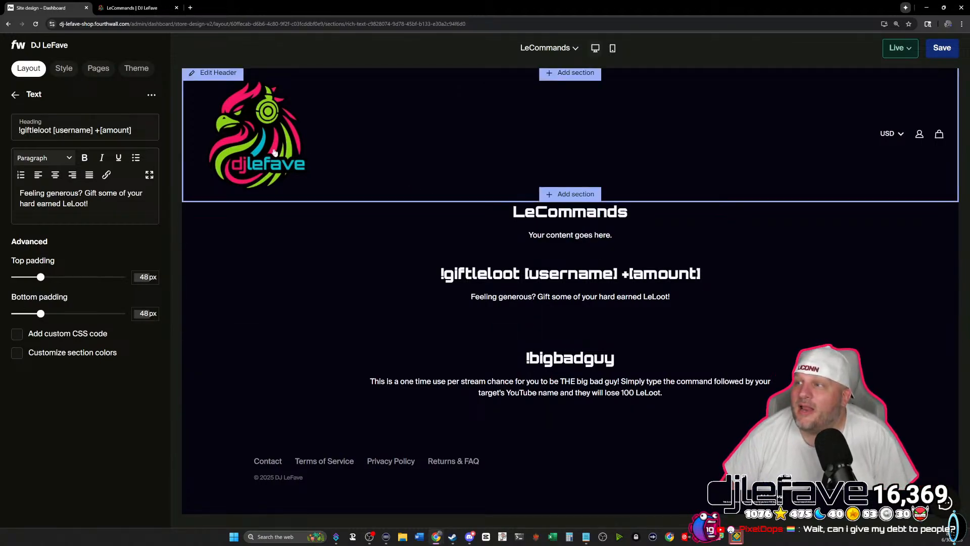
Open the live shop's home page and look through its featured products and recent videos.
{"action": "left_click", "coordinate": [121, 7]}
{"action": "left_click", "coordinate": [101, 98]}
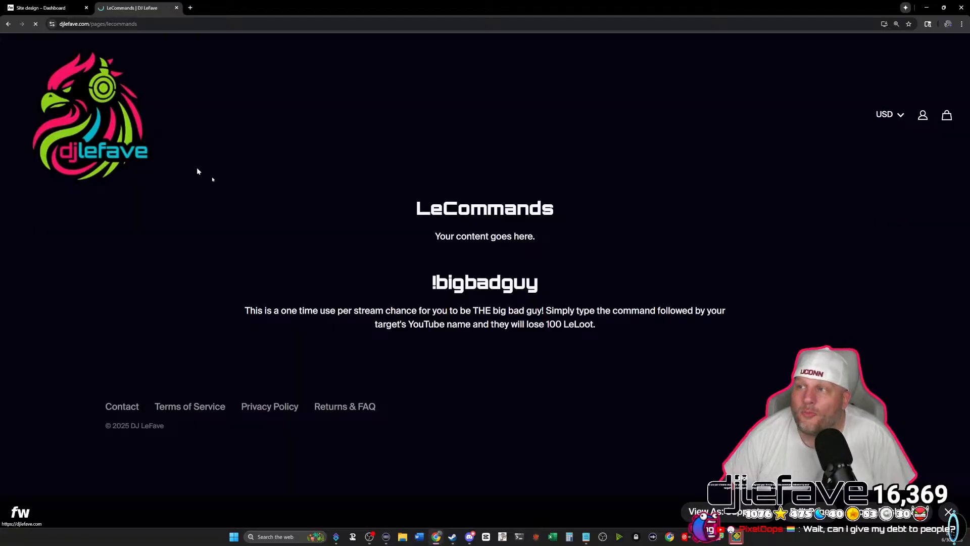
{"action": "scroll", "coordinate": [529, 355], "scroll_direction": "down", "scroll_amount": 5}
{"action": "scroll", "coordinate": [516, 365], "scroll_direction": "down", "scroll_amount": 1}
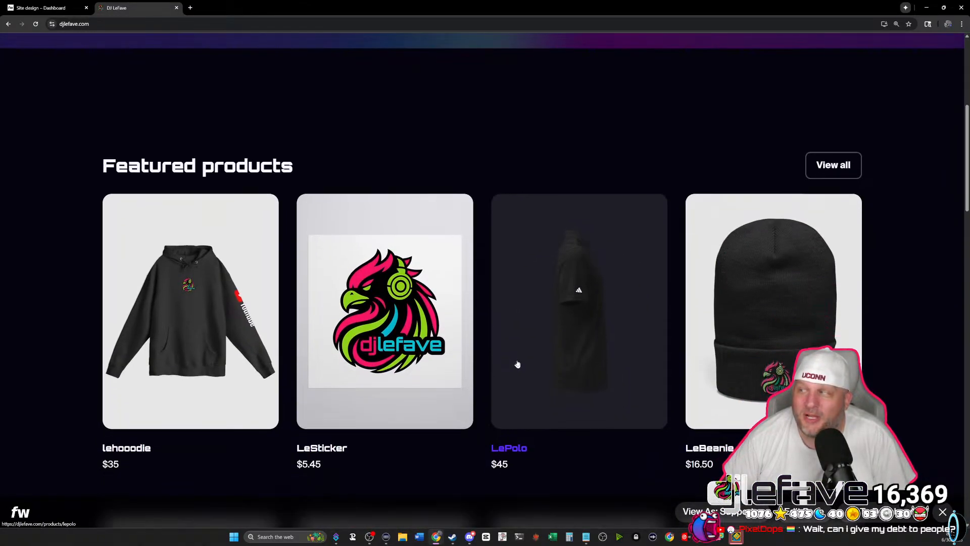
{"action": "scroll", "coordinate": [520, 333], "scroll_direction": "down", "scroll_amount": 1}
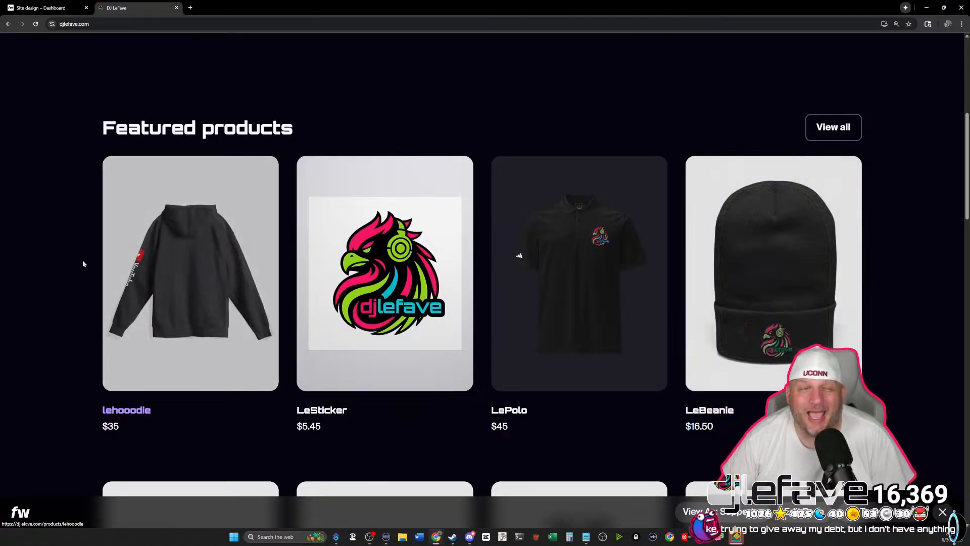
{"action": "scroll", "coordinate": [317, 311], "scroll_direction": "down", "scroll_amount": 4}
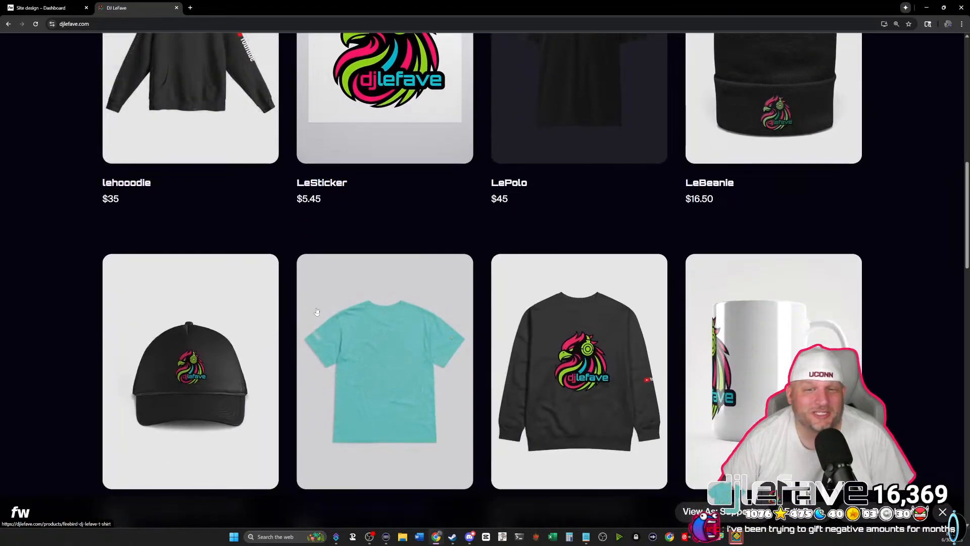
{"action": "scroll", "coordinate": [316, 311], "scroll_direction": "down", "scroll_amount": 2}
{"action": "scroll", "coordinate": [604, 427], "scroll_direction": "down", "scroll_amount": 2}
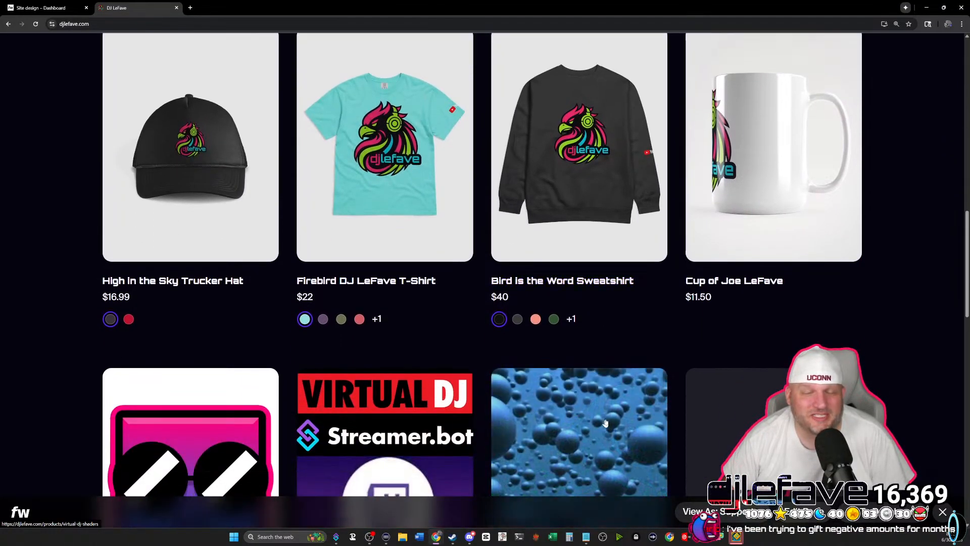
{"action": "scroll", "coordinate": [605, 423], "scroll_direction": "down", "scroll_amount": 3}
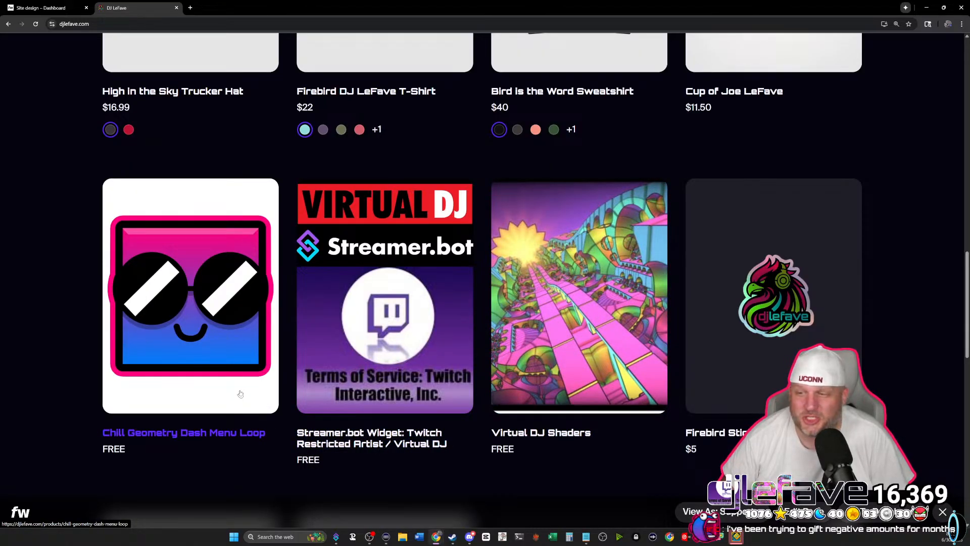
{"action": "scroll", "coordinate": [258, 405], "scroll_direction": "down", "scroll_amount": 4}
{"action": "scroll", "coordinate": [594, 431], "scroll_direction": "down", "scroll_amount": 3}
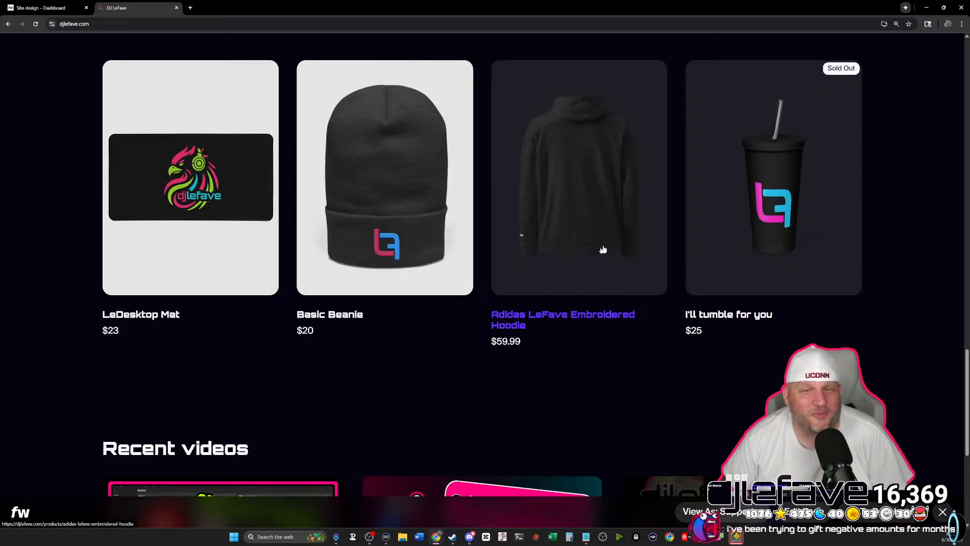
{"action": "scroll", "coordinate": [507, 369], "scroll_direction": "down", "scroll_amount": 3}
{"action": "scroll", "coordinate": [507, 369], "scroll_direction": "down", "scroll_amount": 2}
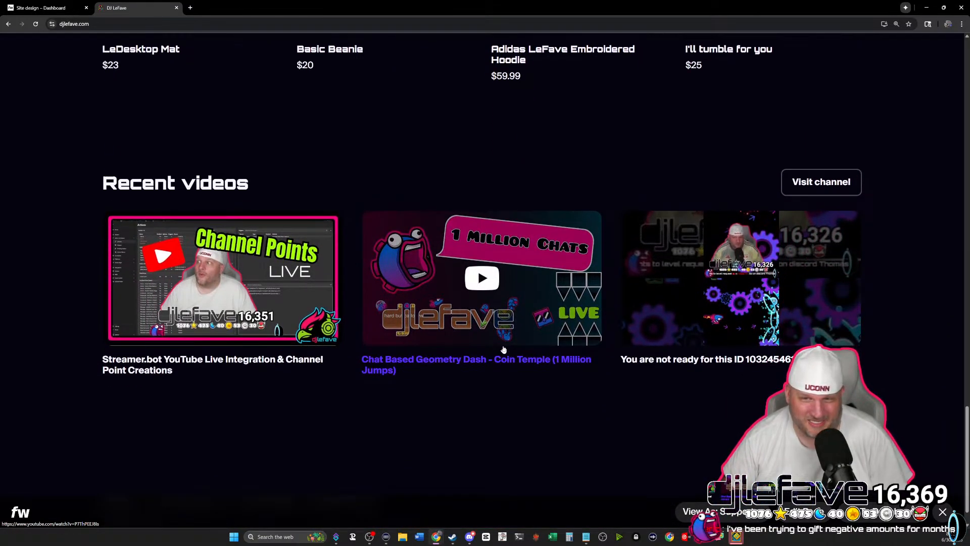
{"action": "scroll", "coordinate": [477, 268], "scroll_direction": "up", "scroll_amount": 10}
{"action": "scroll", "coordinate": [480, 347], "scroll_direction": "up", "scroll_amount": 5}
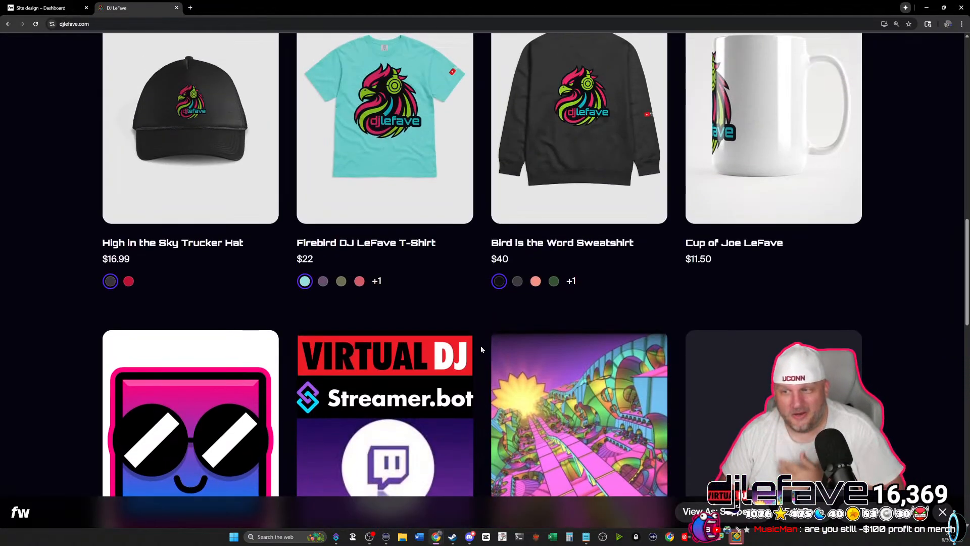
{"action": "scroll", "coordinate": [474, 347], "scroll_direction": "up", "scroll_amount": 1}
{"action": "scroll", "coordinate": [468, 324], "scroll_direction": "up", "scroll_amount": 9}
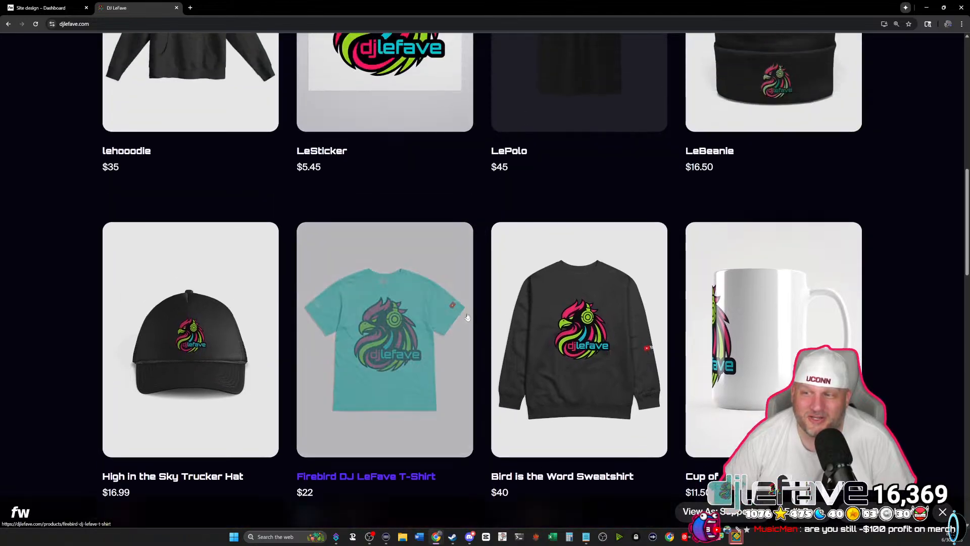
{"action": "scroll", "coordinate": [467, 316], "scroll_direction": "up", "scroll_amount": 4}
{"action": "scroll", "coordinate": [468, 319], "scroll_direction": "down", "scroll_amount": 6}
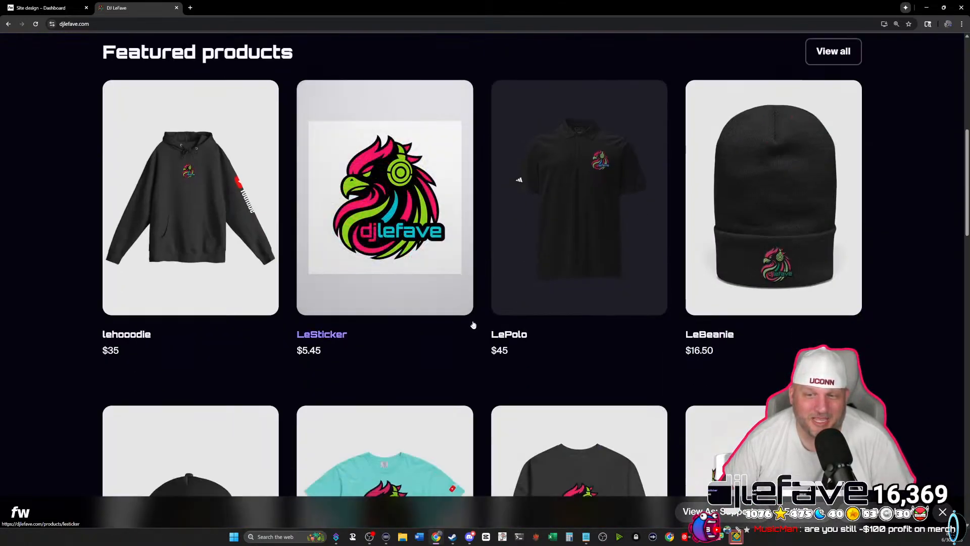
{"action": "scroll", "coordinate": [472, 264], "scroll_direction": "up", "scroll_amount": 9}
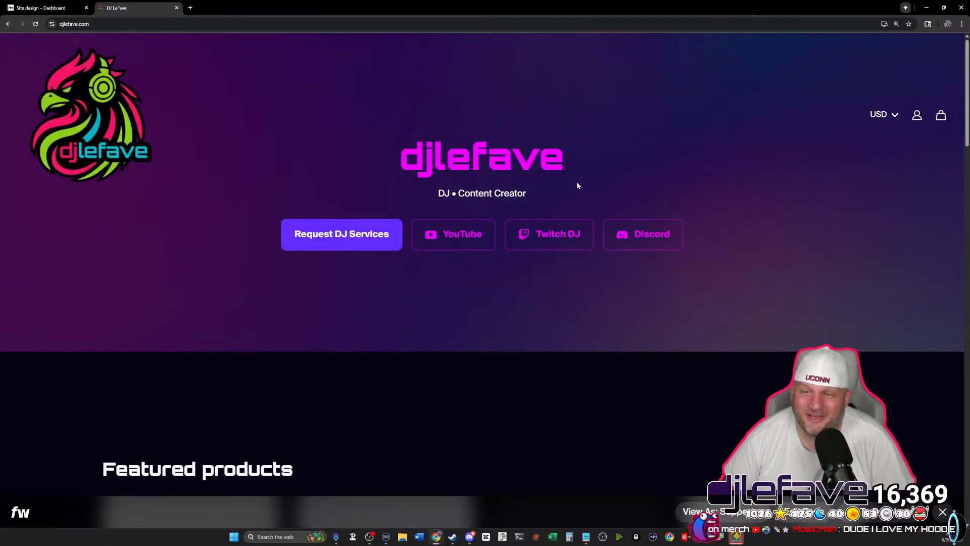
Switch to Streamer.bot and look over the action list, particularly the YouTube Points System group.
{"action": "left_click", "coordinate": [926, 7]}
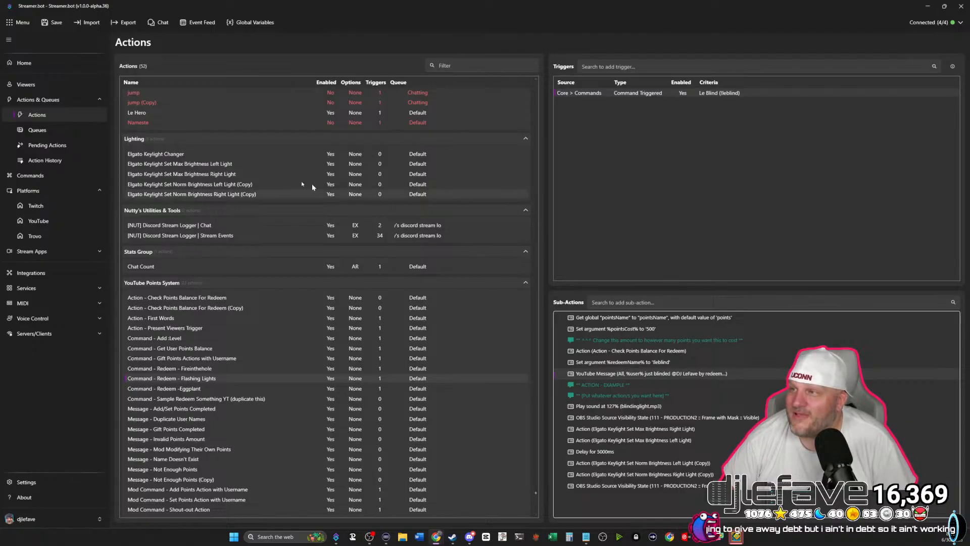
{"action": "scroll", "coordinate": [280, 177], "scroll_direction": "up", "scroll_amount": 1}
{"action": "scroll", "coordinate": [280, 176], "scroll_direction": "up", "scroll_amount": 4}
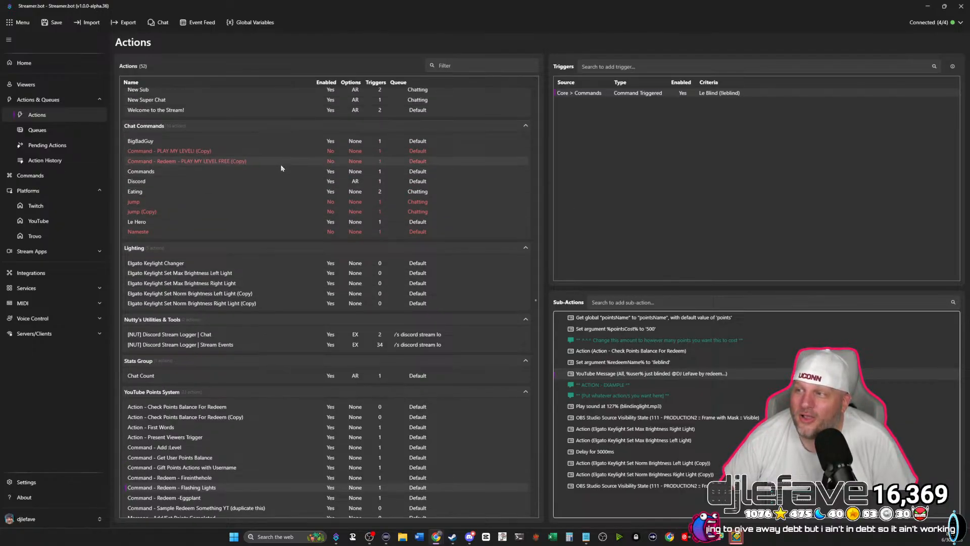
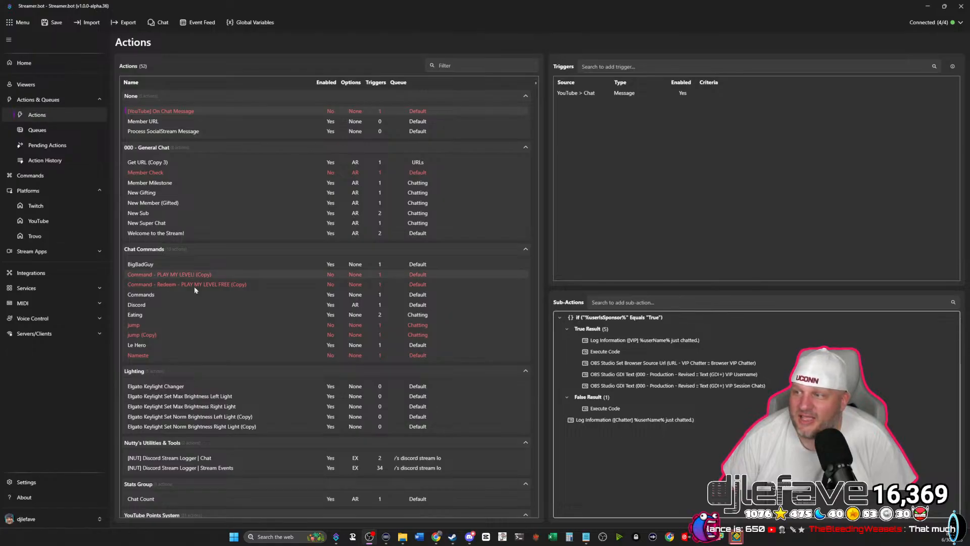
{"action": "scroll", "coordinate": [241, 365], "scroll_direction": "down", "scroll_amount": 3}
{"action": "scroll", "coordinate": [242, 363], "scroll_direction": "down", "scroll_amount": 4}
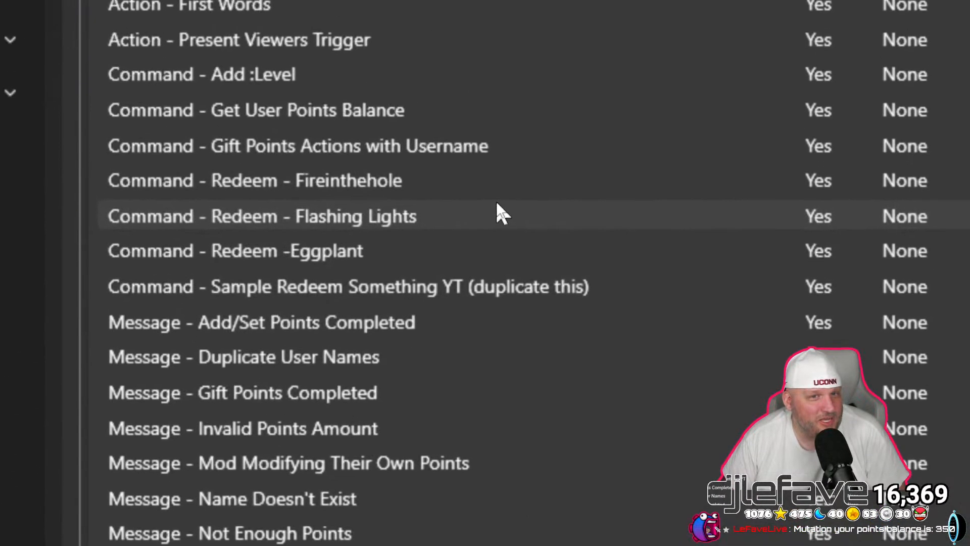
{"action": "scroll", "coordinate": [483, 293], "scroll_direction": "up", "scroll_amount": 3}
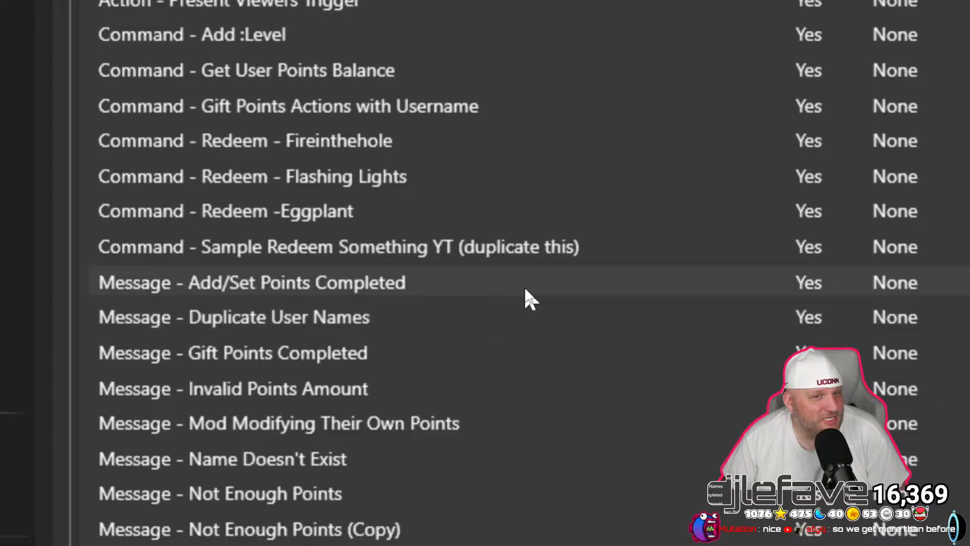
Review the Add/Set Points Completed and Mod Modifying Their Own Points messages, and examine the sub-actions of the Add Points Action with Username mod command.
{"action": "left_click", "coordinate": [534, 283]}
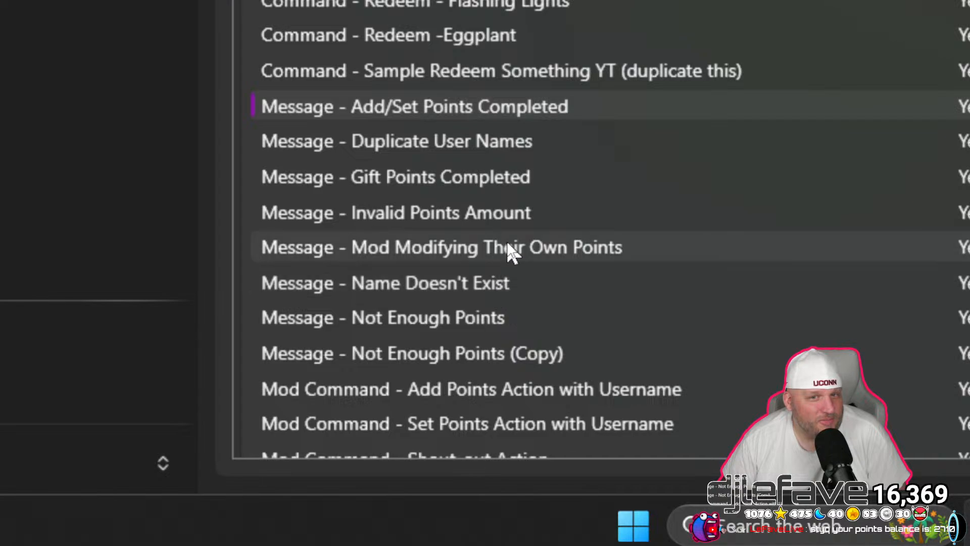
{"action": "left_click", "coordinate": [510, 247]}
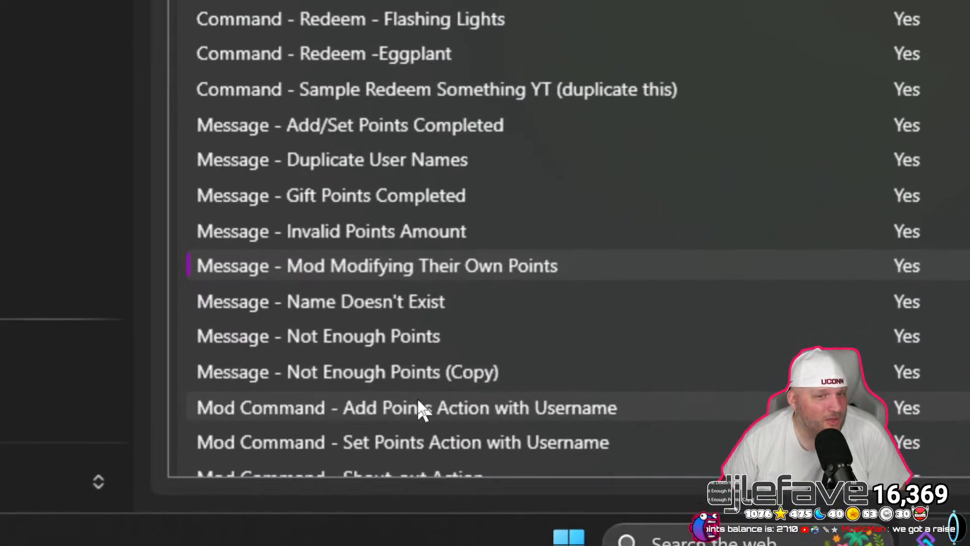
{"action": "scroll", "coordinate": [343, 424], "scroll_direction": "down", "scroll_amount": 2}
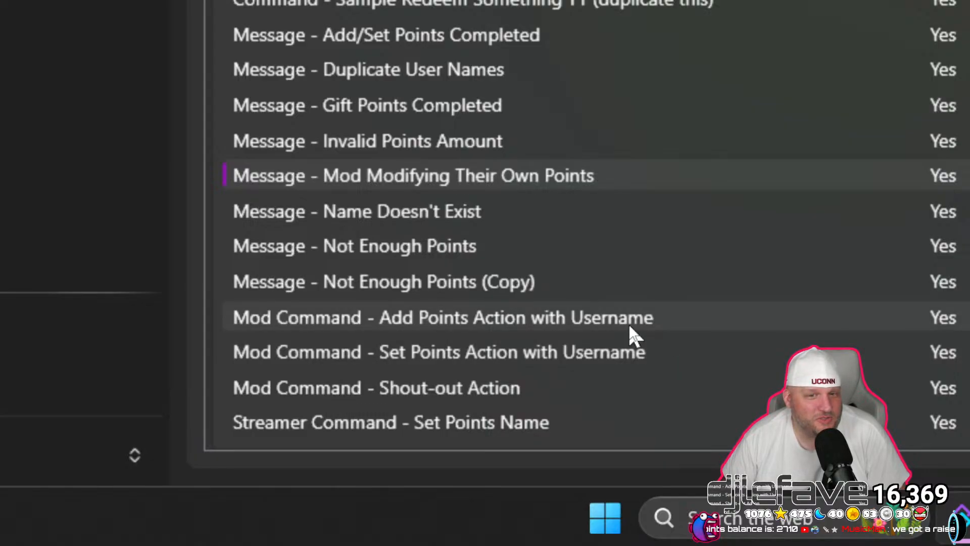
{"action": "left_click", "coordinate": [629, 326]}
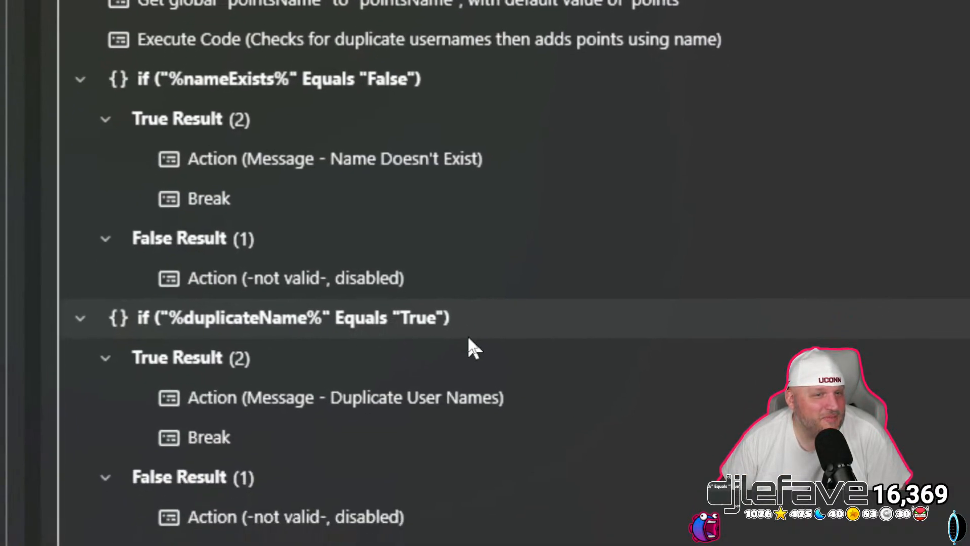
{"action": "scroll", "coordinate": [478, 403], "scroll_direction": "down", "scroll_amount": 1}
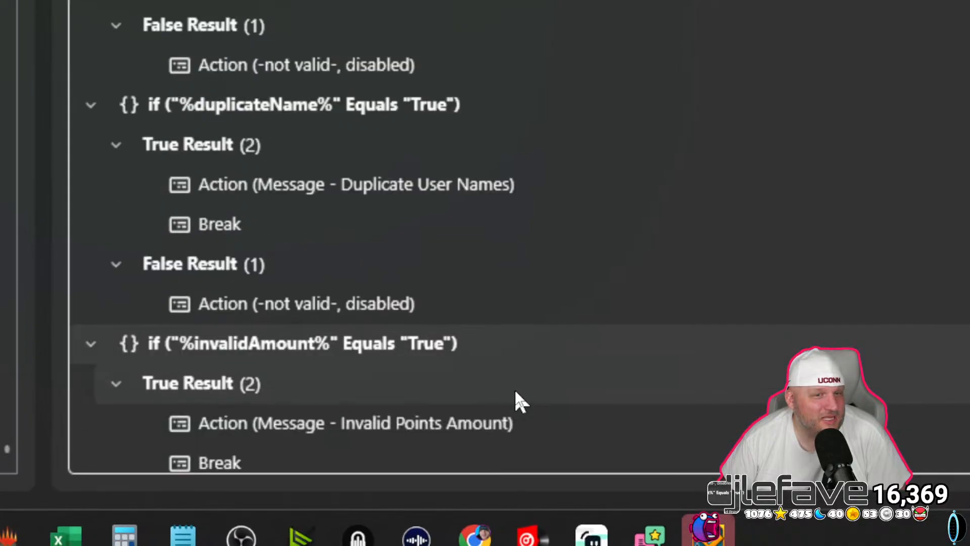
{"action": "scroll", "coordinate": [517, 397], "scroll_direction": "down", "scroll_amount": 10}
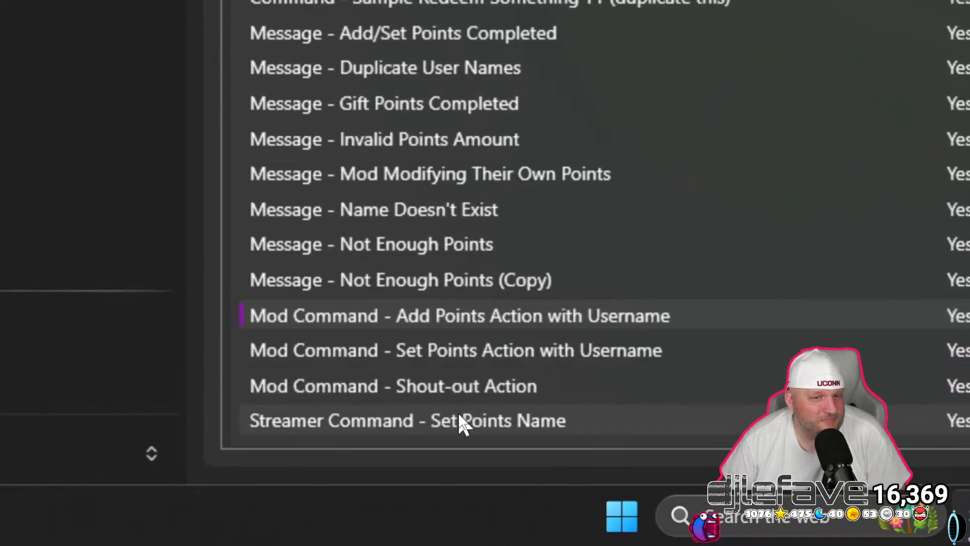
Inspect the Streamer Command - Set Points Name action and the sub-actions of Get URL (Copy 3).
{"action": "left_click", "coordinate": [486, 421]}
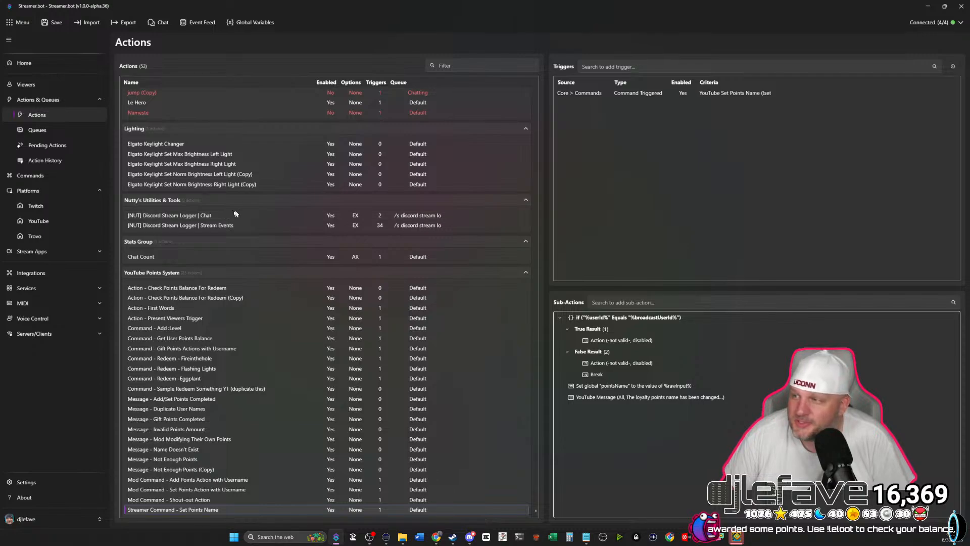
{"action": "scroll", "coordinate": [195, 217], "scroll_direction": "up", "scroll_amount": 5}
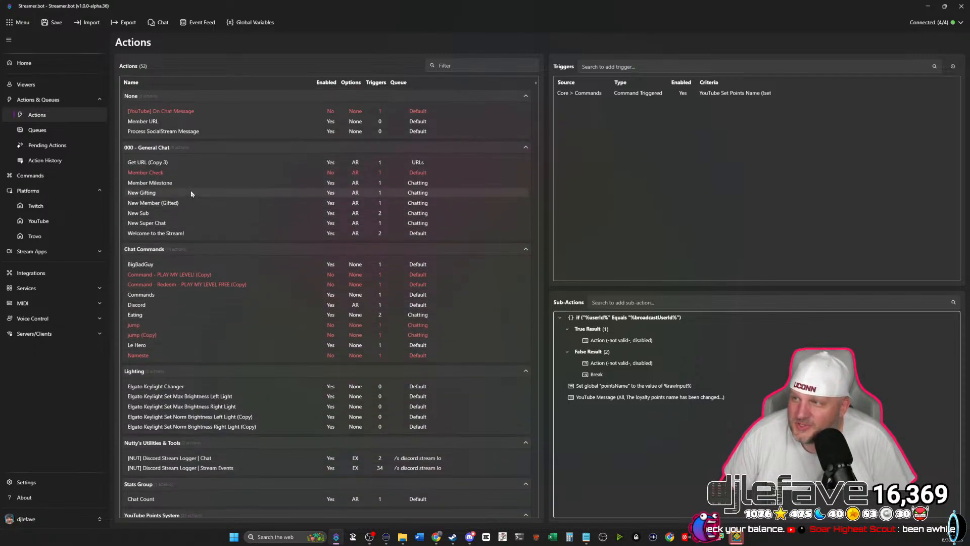
{"action": "left_click", "coordinate": [169, 164]}
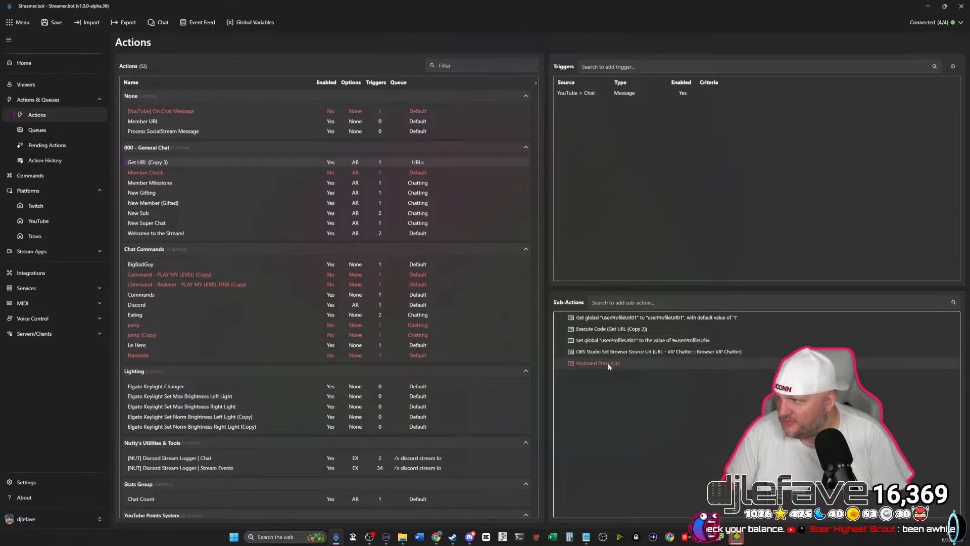
Delete the disabled Keyboard Press (Up) sub-action from Get URL (Copy 3).
{"action": "key", "text": "Delete"}
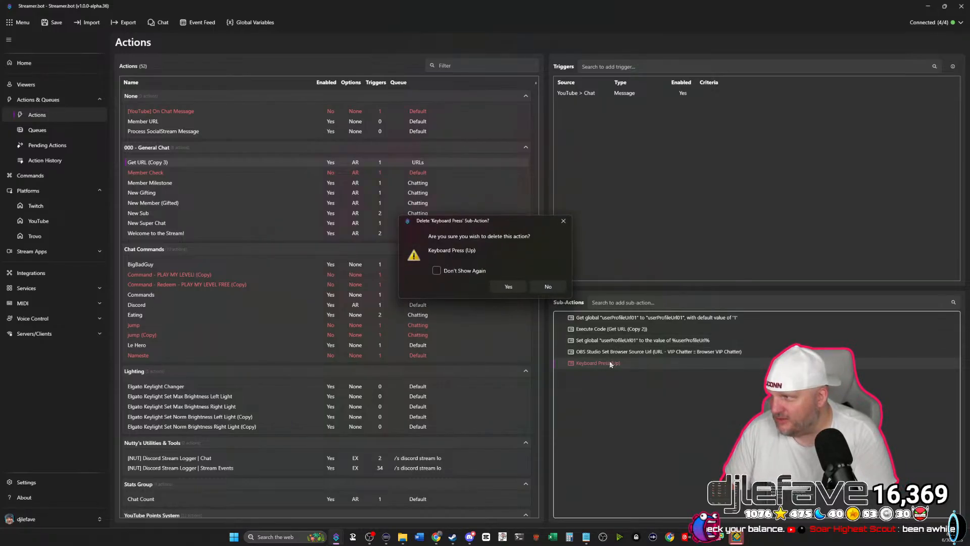
{"action": "left_click", "coordinate": [553, 287]}
{"action": "right_click", "coordinate": [586, 364]}
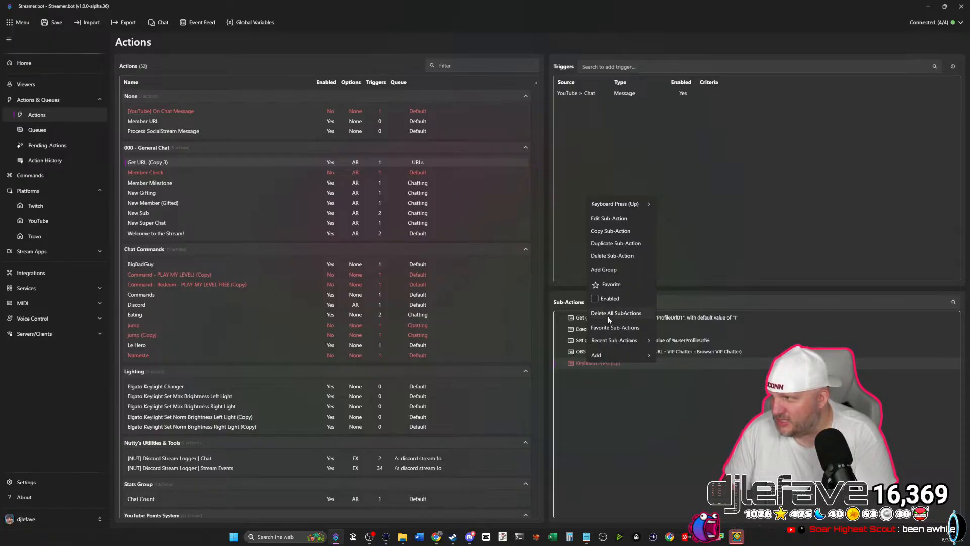
{"action": "left_click", "coordinate": [613, 256]}
{"action": "left_click", "coordinate": [505, 286]}
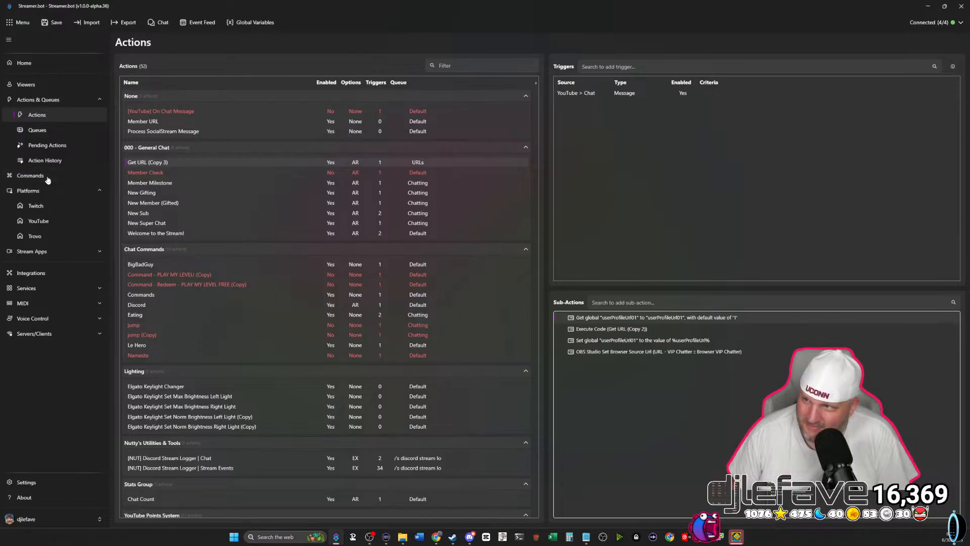
Add a chat command named Bill, triggered by !bill, to the YouTube Points System group.
{"action": "left_click", "coordinate": [44, 178]}
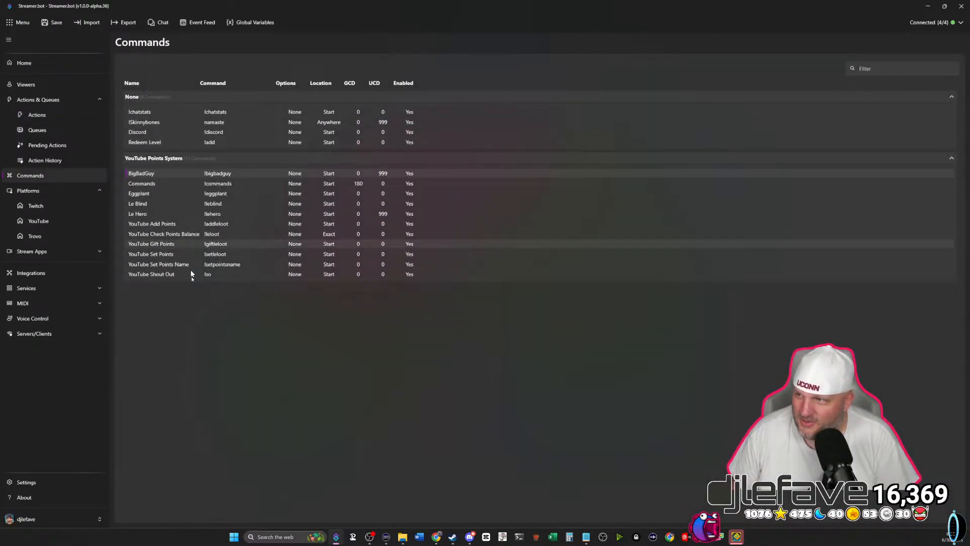
{"action": "right_click", "coordinate": [199, 340]}
{"action": "left_click", "coordinate": [209, 345]}
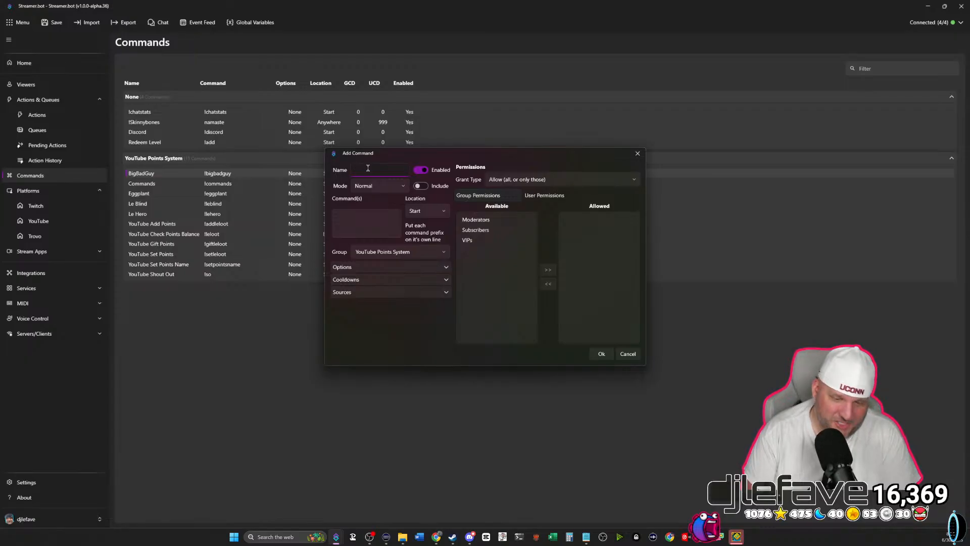
{"action": "left_click", "coordinate": [343, 223]}
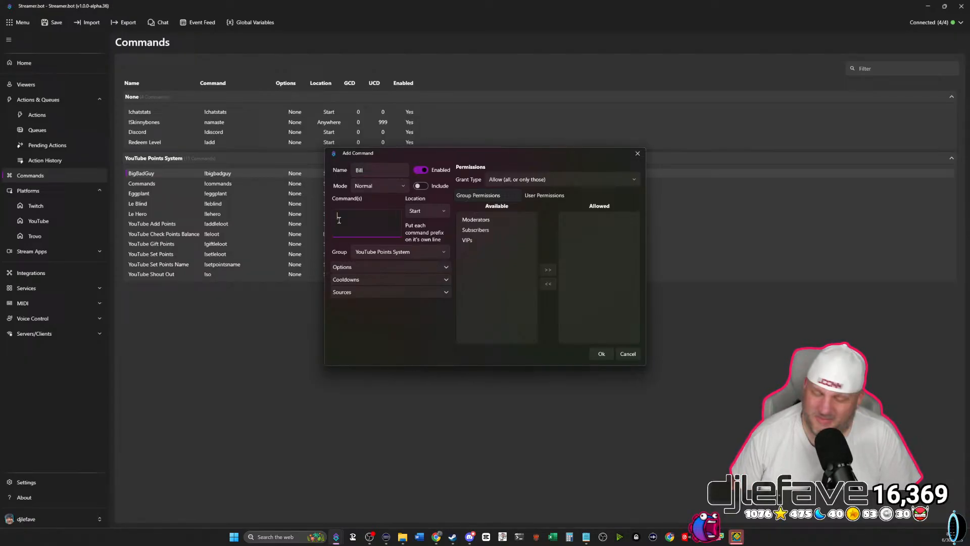
{"action": "left_click", "coordinate": [361, 298]}
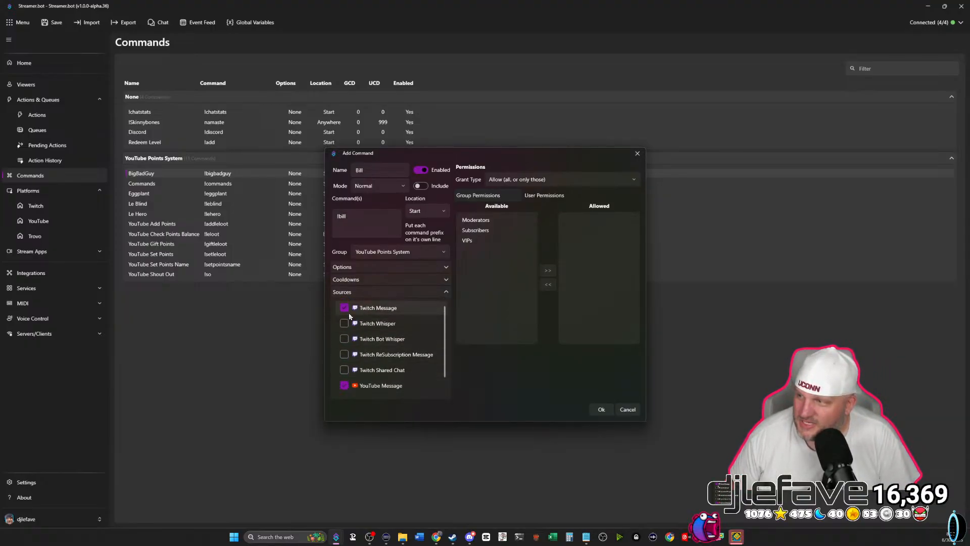
{"action": "left_click", "coordinate": [602, 409]}
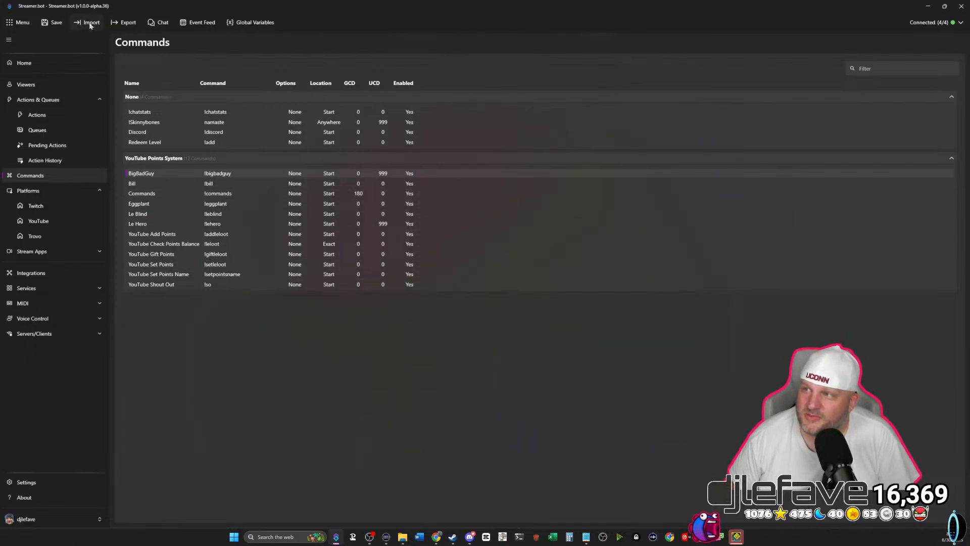
Duplicate the Command - Redeem -Eggplant action in the YouTube Points System group.
{"action": "left_click", "coordinate": [37, 116]}
{"action": "scroll", "coordinate": [203, 334], "scroll_direction": "down", "scroll_amount": 10}
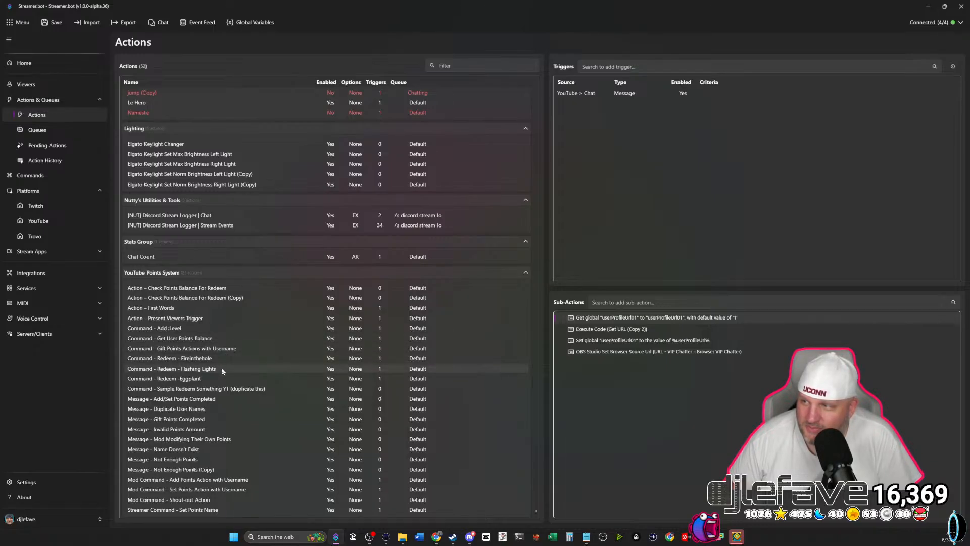
{"action": "left_click", "coordinate": [209, 379]}
{"action": "right_click", "coordinate": [208, 380]}
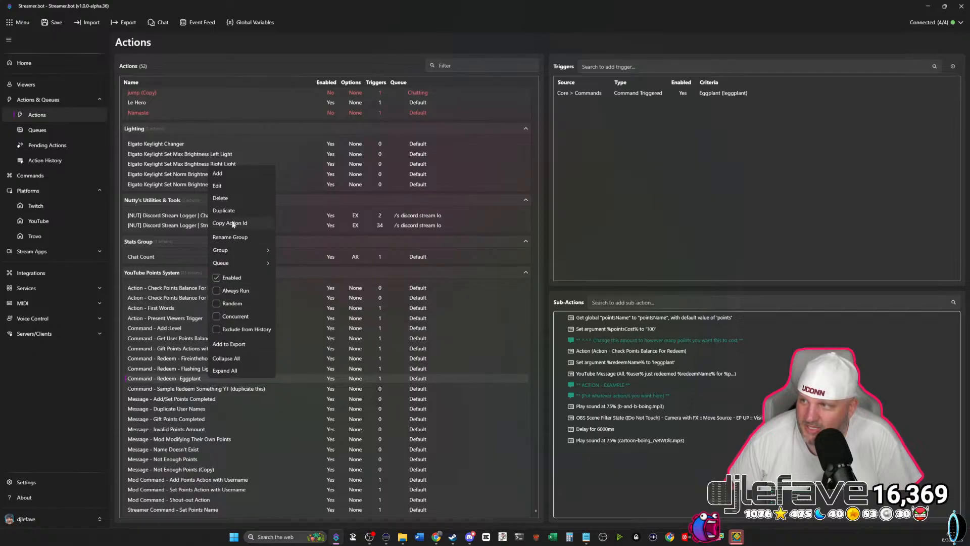
{"action": "left_click", "coordinate": [223, 210]}
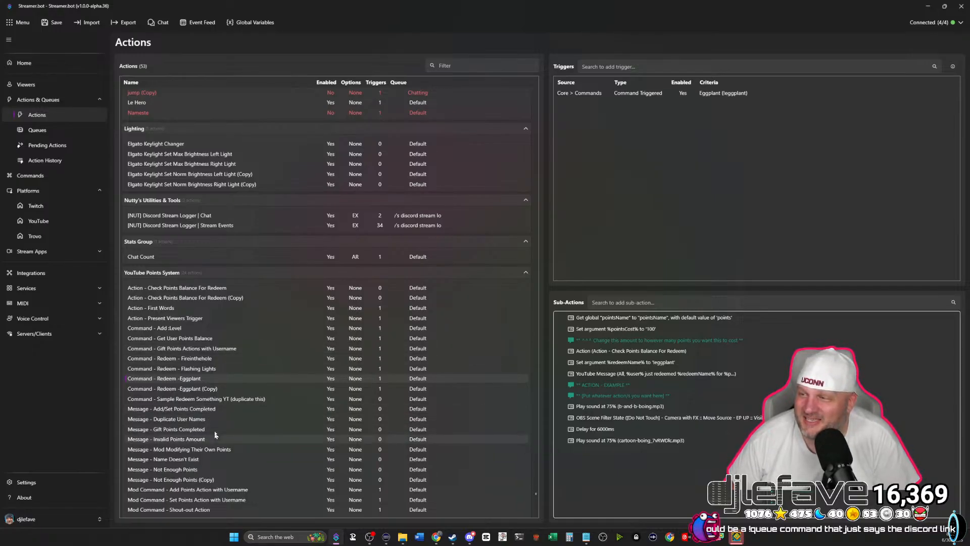
Rename the copied Eggplant redeem action as Command - Redeem - Bill.
{"action": "left_click", "coordinate": [206, 391]}
{"action": "double_click", "coordinate": [207, 392]}
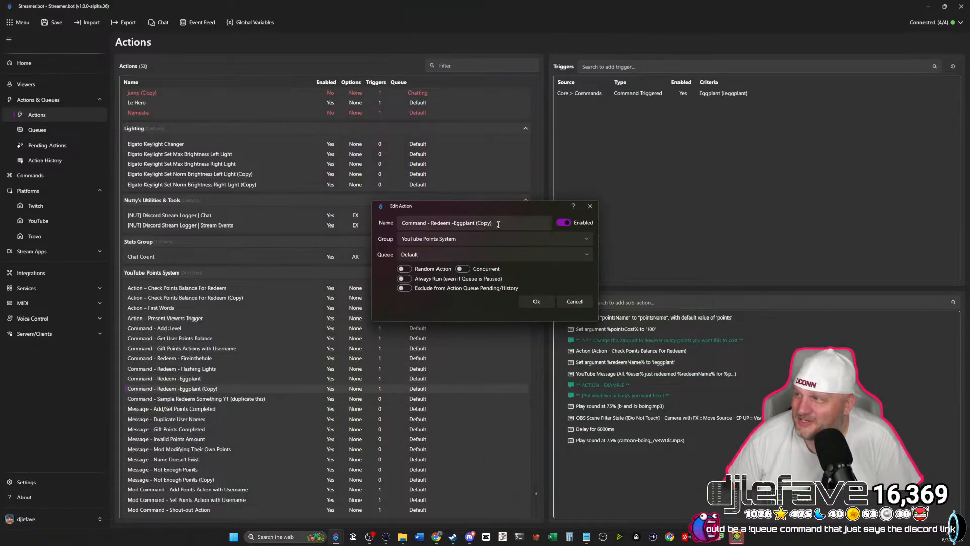
{"action": "left_click_drag", "start_coordinate": [498, 224], "coordinate": [477, 222]}
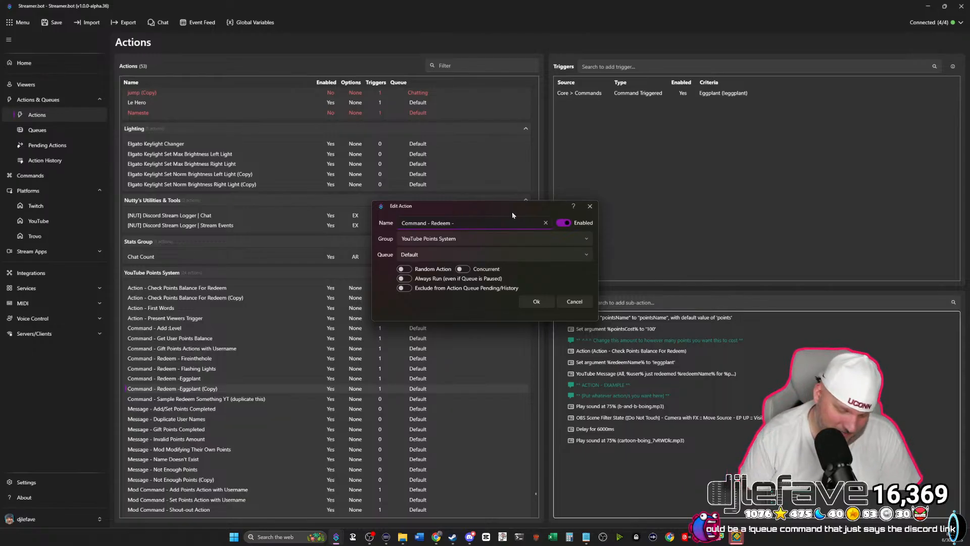
{"action": "type", "text": "Bill"}
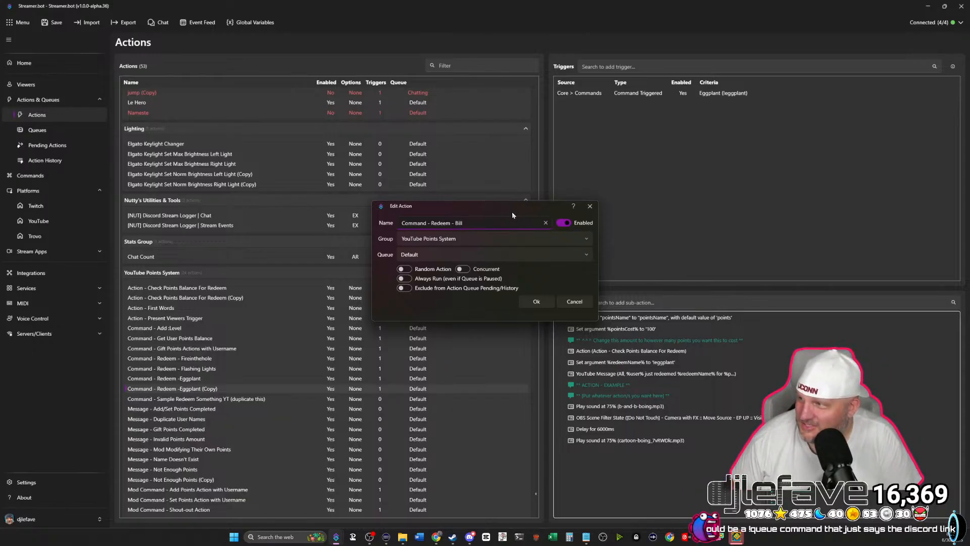
{"action": "left_click", "coordinate": [540, 299]}
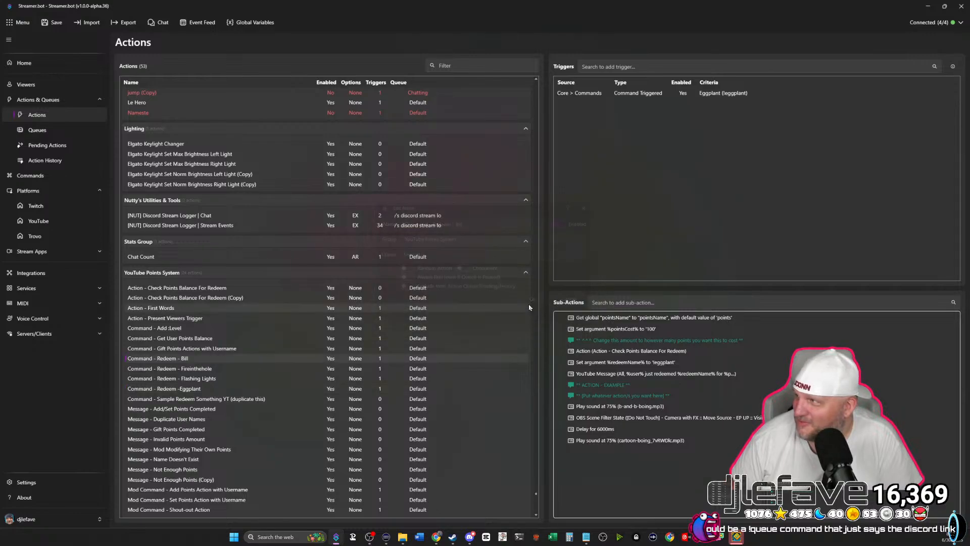
Change the command trigger of Command - Redeem - Bill to the Bill command.
{"action": "double_click", "coordinate": [635, 95]}
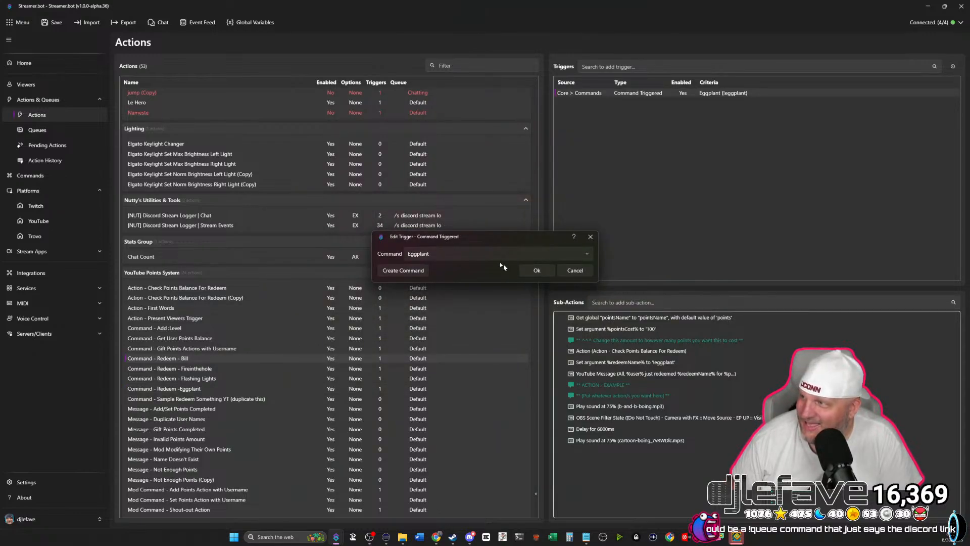
{"action": "left_click", "coordinate": [491, 255]}
{"action": "left_click", "coordinate": [428, 314]}
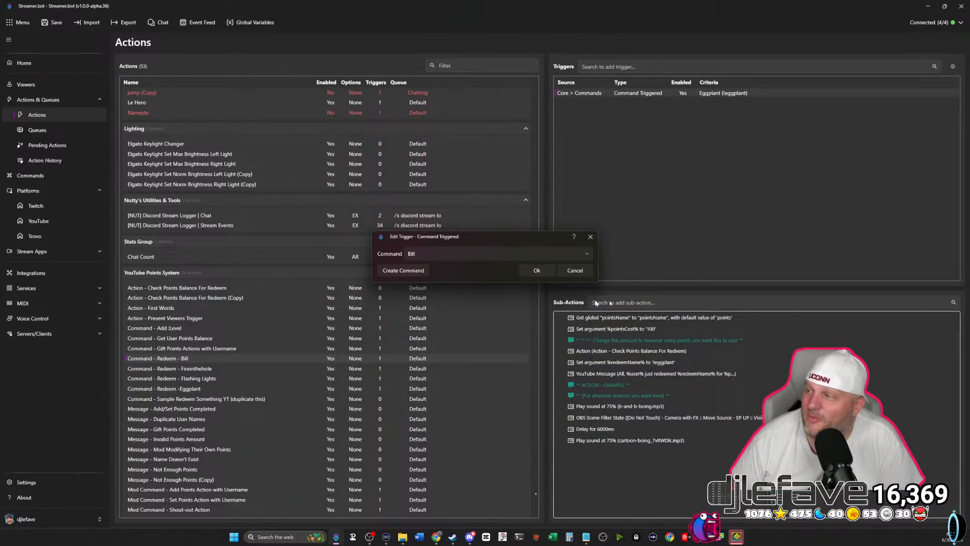
{"action": "left_click", "coordinate": [537, 271]}
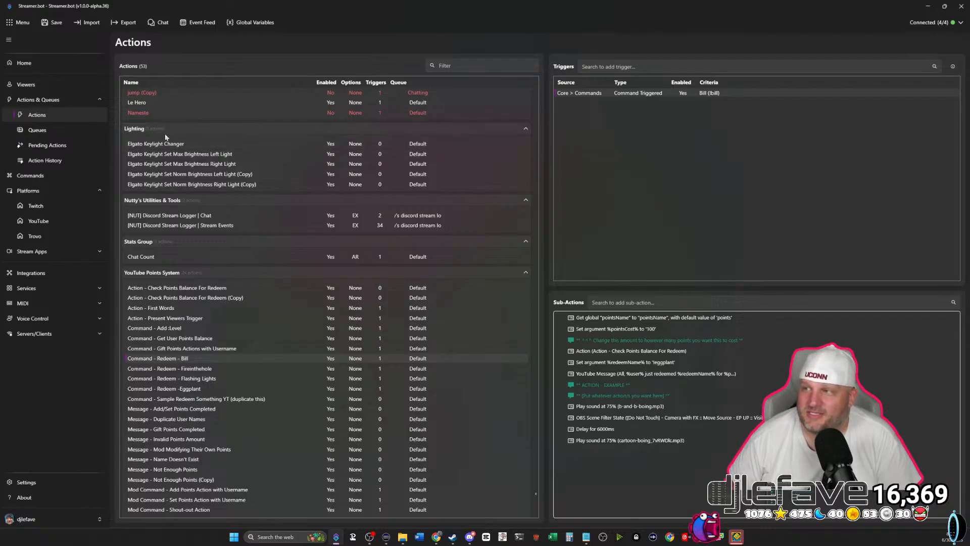
Disable the Get URL (Copy 3) action in the General Chat group.
{"action": "scroll", "coordinate": [174, 134], "scroll_direction": "up", "scroll_amount": 3}
{"action": "scroll", "coordinate": [175, 135], "scroll_direction": "up", "scroll_amount": 5}
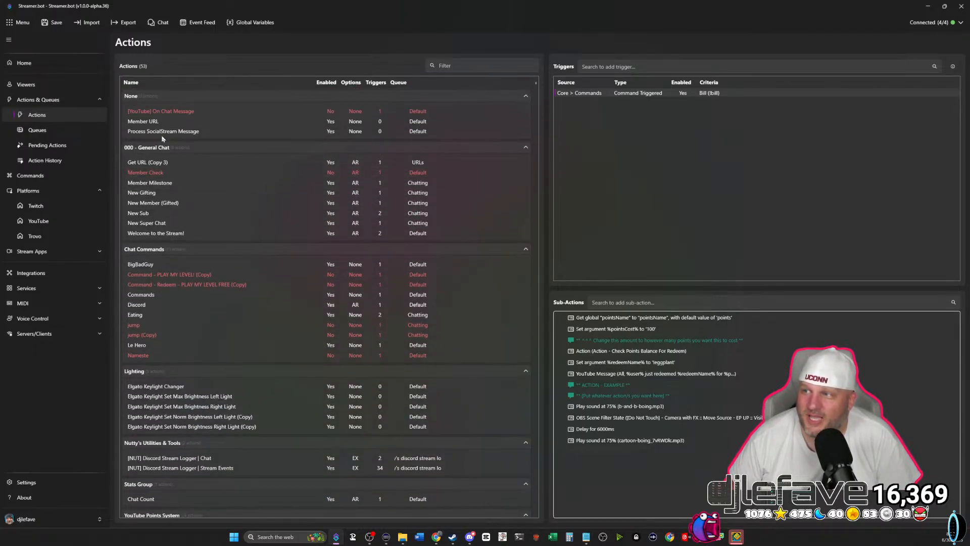
{"action": "left_click", "coordinate": [156, 162]}
{"action": "right_click", "coordinate": [158, 163]}
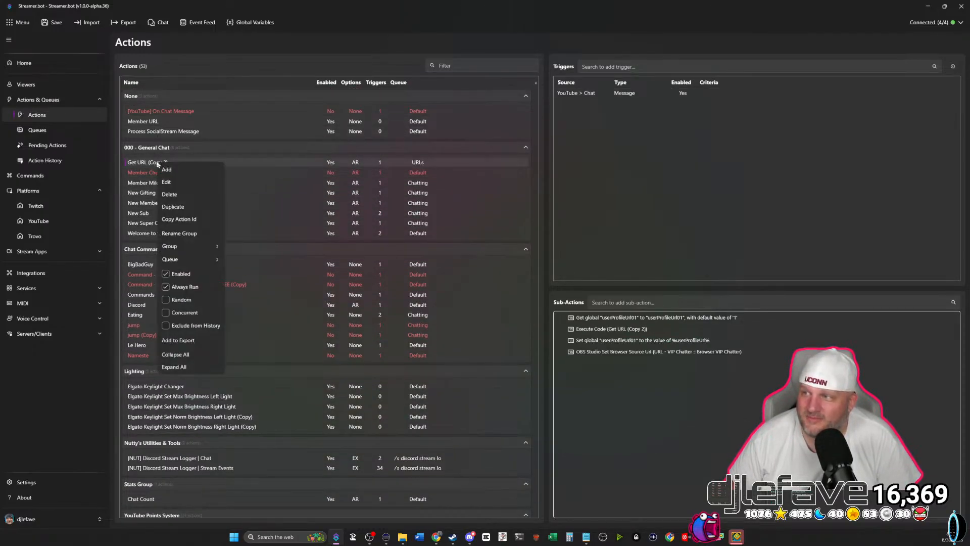
{"action": "left_click", "coordinate": [179, 273]}
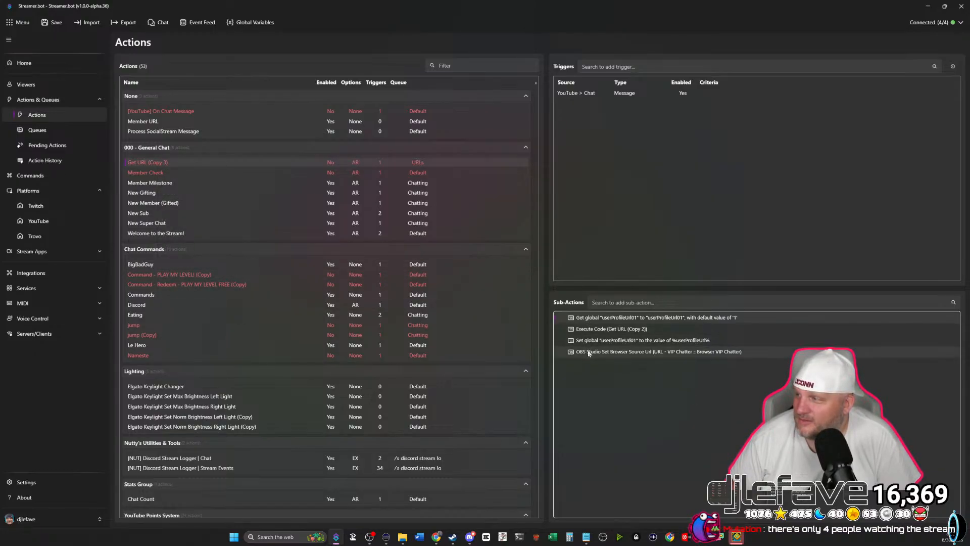
Copy the Get global "userProfileUrl01" sub-action from Get URL (Copy 3).
{"action": "right_click", "coordinate": [588, 321]}
{"action": "left_click", "coordinate": [577, 366]}
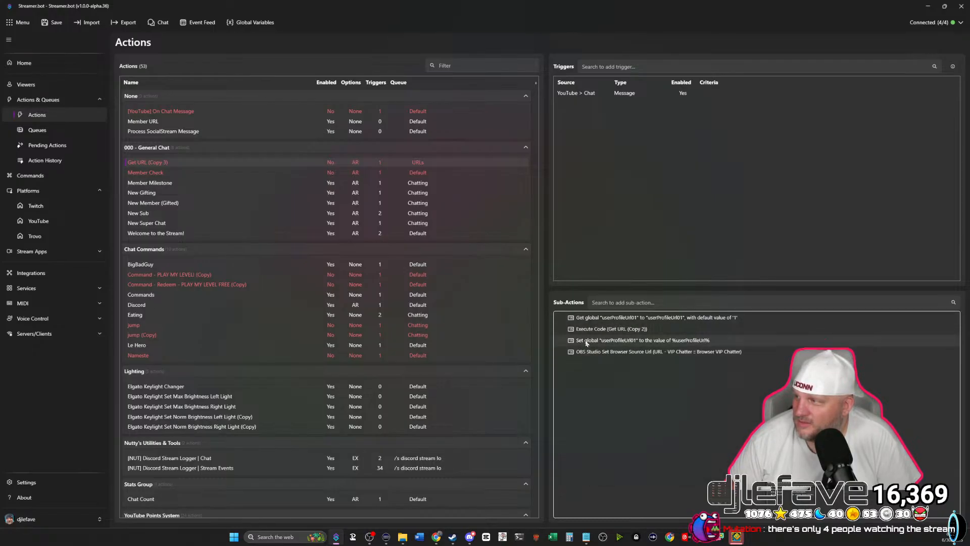
{"action": "left_click", "coordinate": [590, 332]}
{"action": "left_click", "coordinate": [589, 353]}
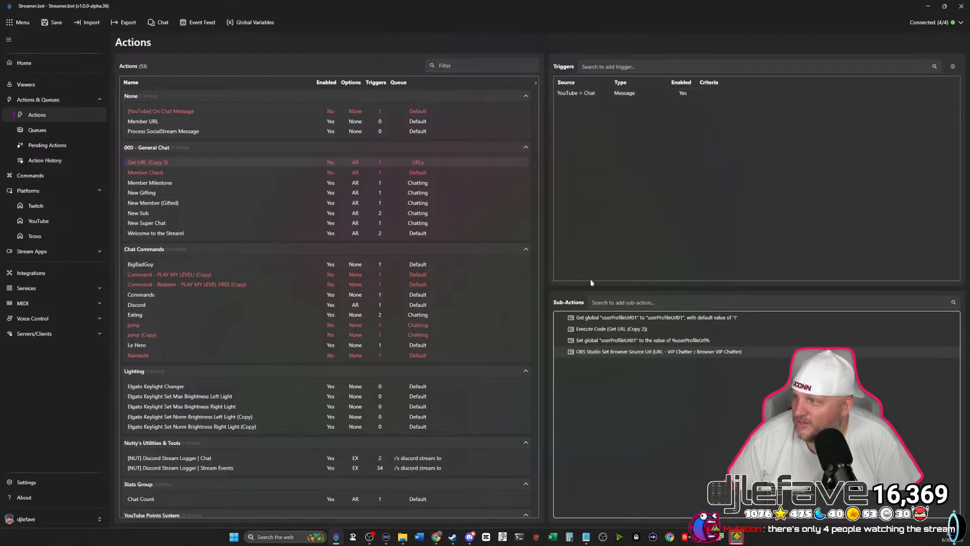
{"action": "left_click", "coordinate": [602, 317]}
{"action": "right_click", "coordinate": [602, 317]}
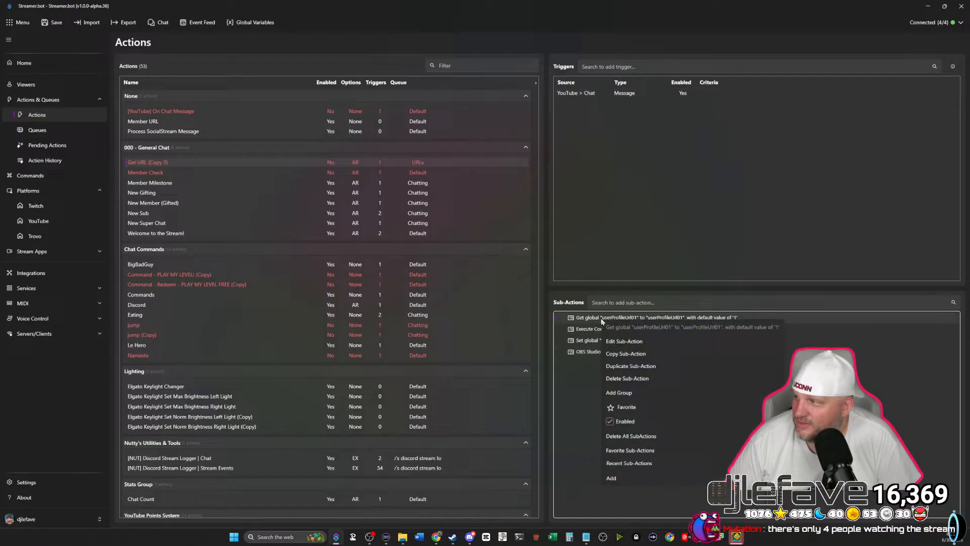
{"action": "left_click", "coordinate": [624, 354]}
In Command - Redeem - Bill, replace the cartoon-boing sound and 6000 ms delay with the copied Get global "userProfileUrl01" sub-action.
{"action": "scroll", "coordinate": [207, 273], "scroll_direction": "down", "scroll_amount": 3}
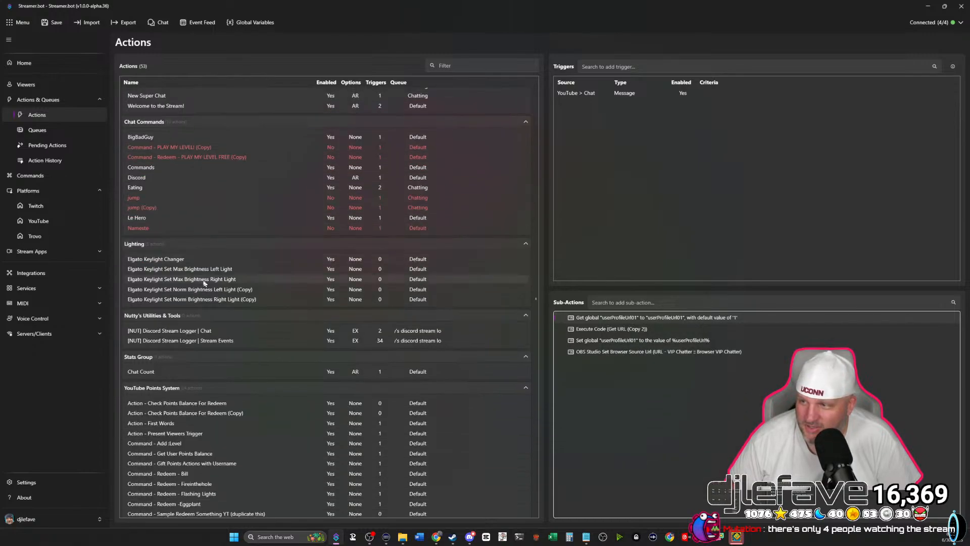
{"action": "scroll", "coordinate": [212, 353], "scroll_direction": "down", "scroll_amount": 2}
{"action": "left_click", "coordinate": [203, 403]}
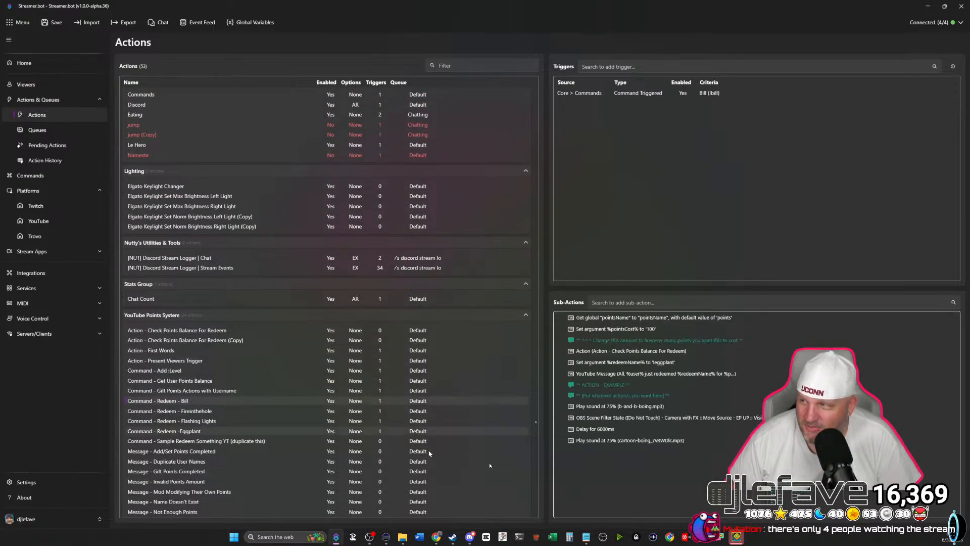
{"action": "key", "text": "Delete"}
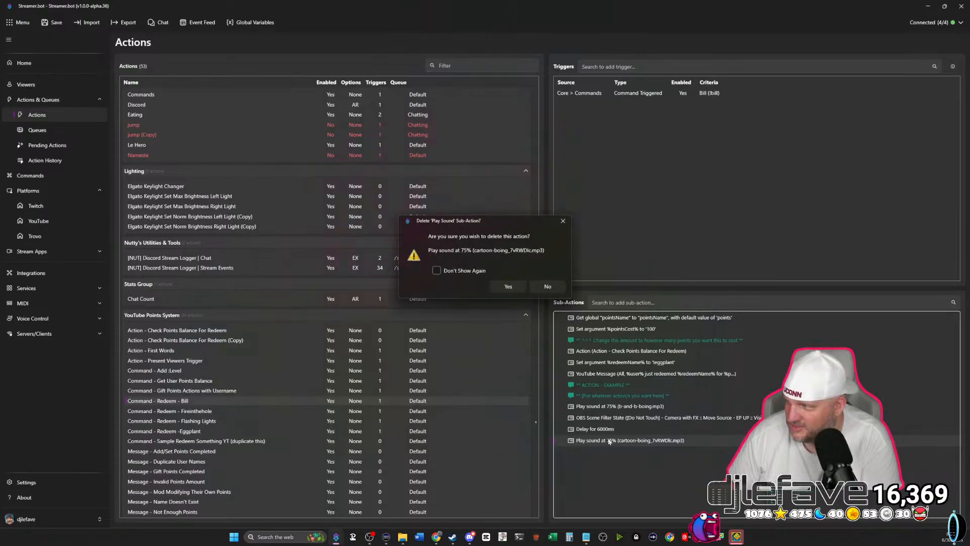
{"action": "left_click", "coordinate": [508, 287]}
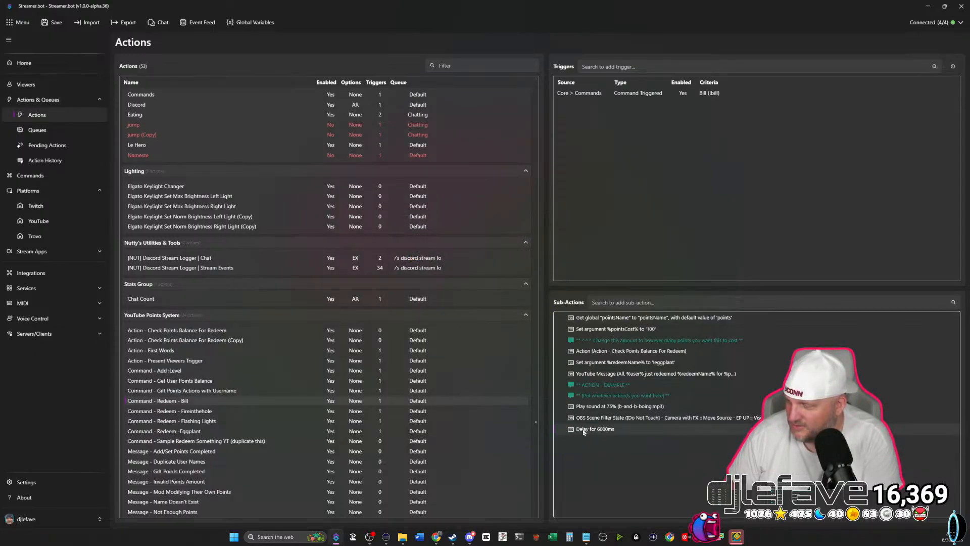
{"action": "key", "text": "Delete"}
{"action": "left_click", "coordinate": [513, 276]}
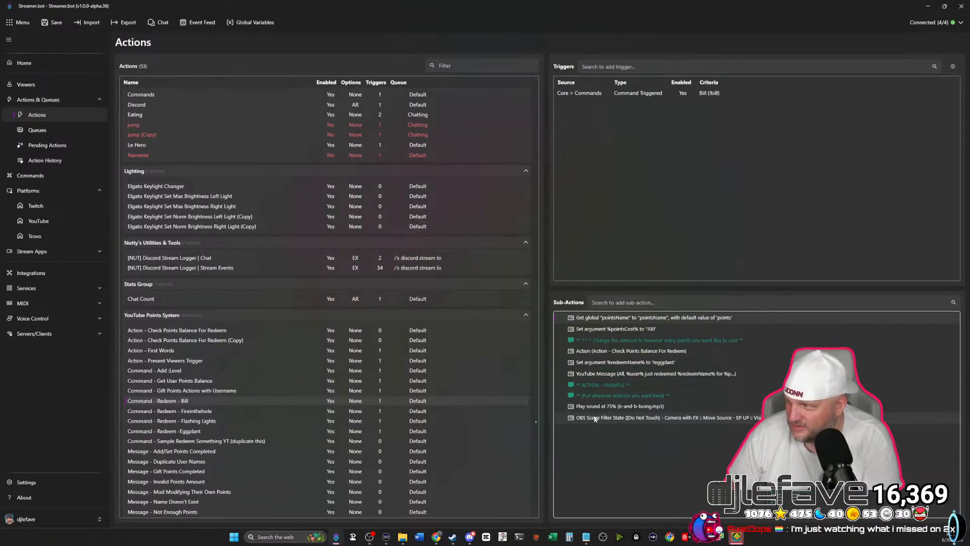
{"action": "right_click", "coordinate": [595, 433]}
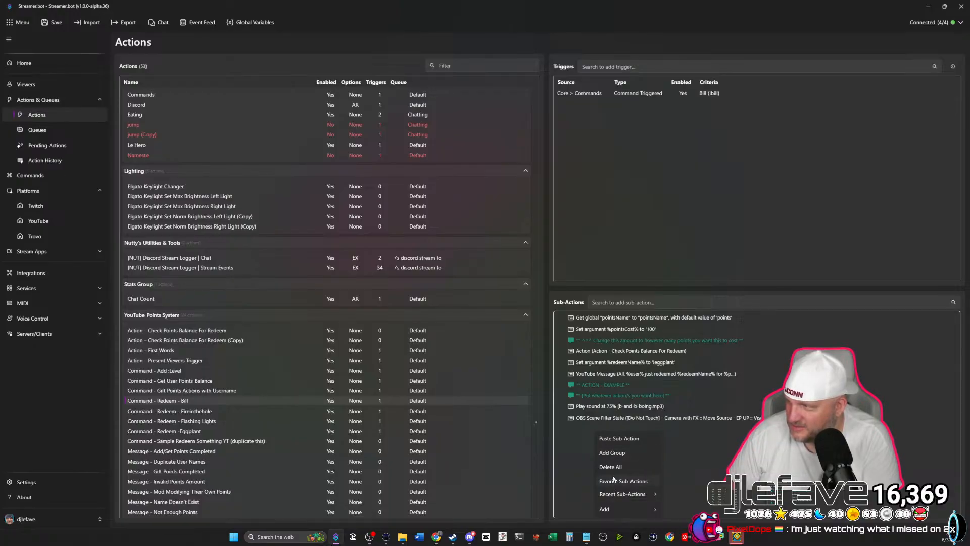
{"action": "left_click", "coordinate": [619, 439]}
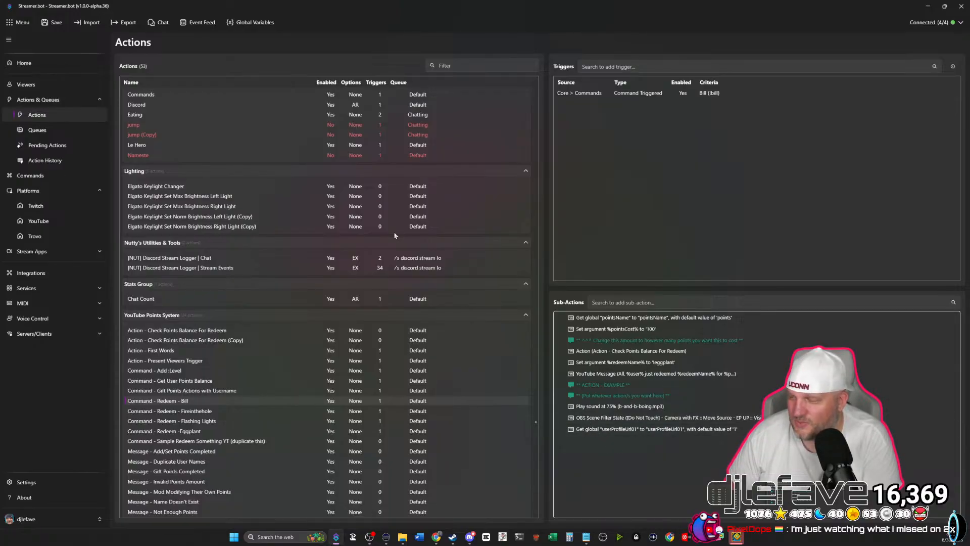
Copy the Execute Code (Get URL (Copy 2)) sub-action from Get URL (Copy 3) and paste it into Command - Redeem - Bill.
{"action": "scroll", "coordinate": [399, 241], "scroll_direction": "up", "scroll_amount": 5}
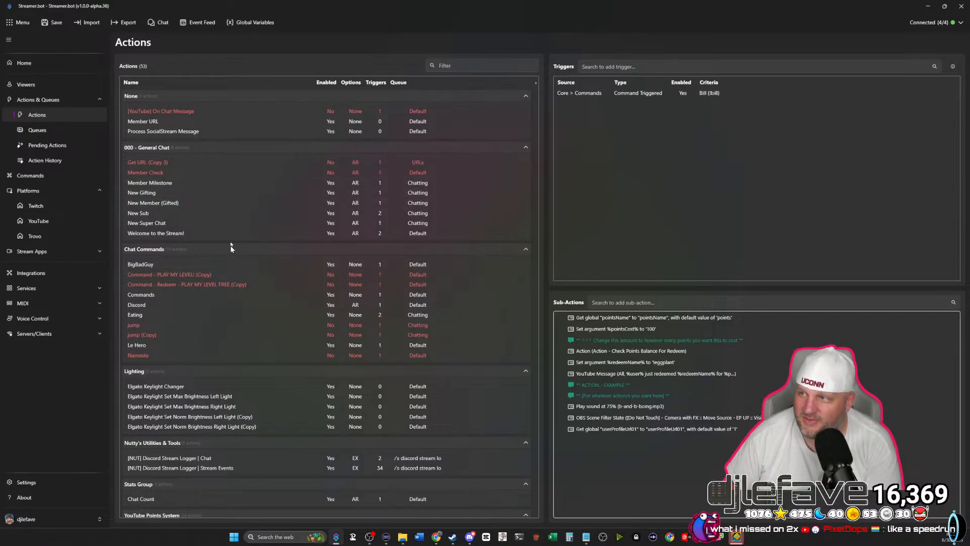
{"action": "left_click", "coordinate": [195, 161]}
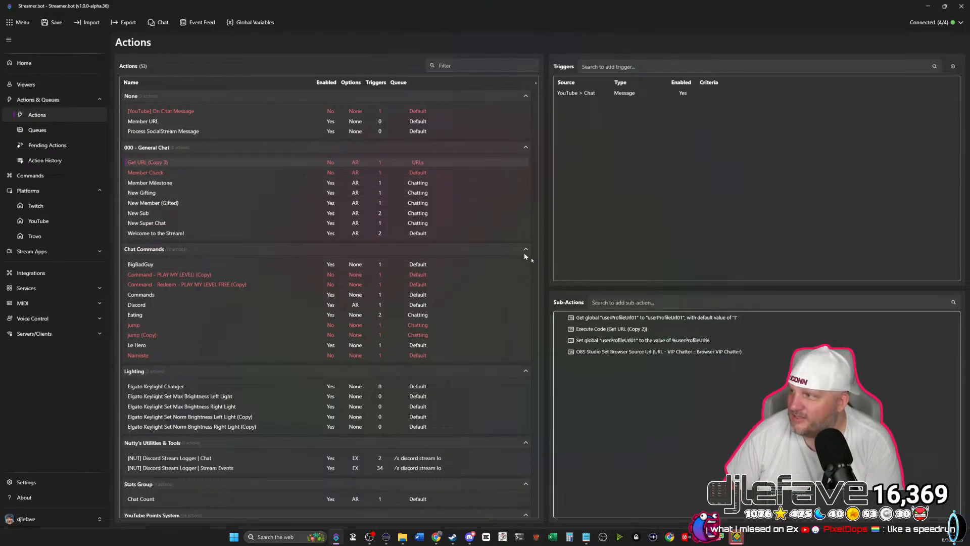
{"action": "right_click", "coordinate": [585, 329]}
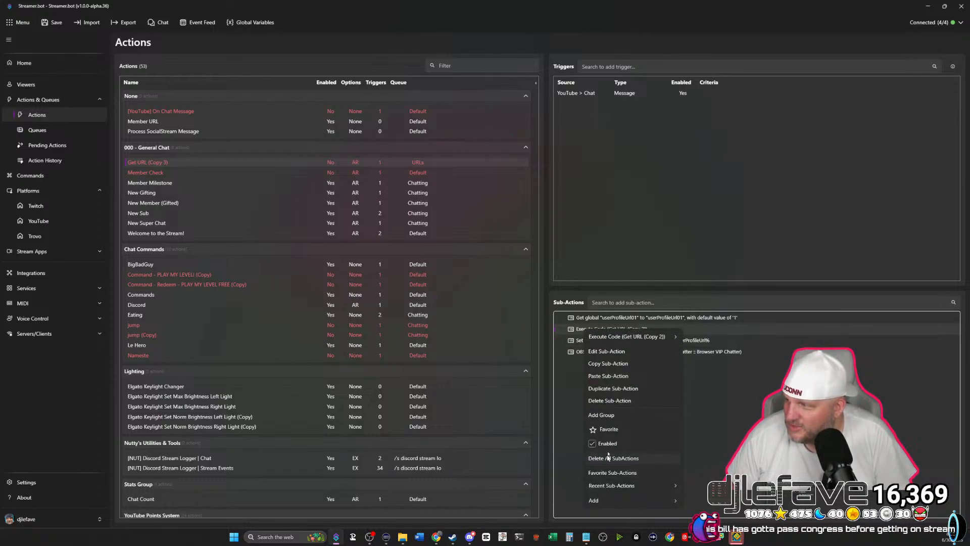
{"action": "left_click", "coordinate": [604, 363]}
{"action": "scroll", "coordinate": [223, 374], "scroll_direction": "down", "scroll_amount": 5}
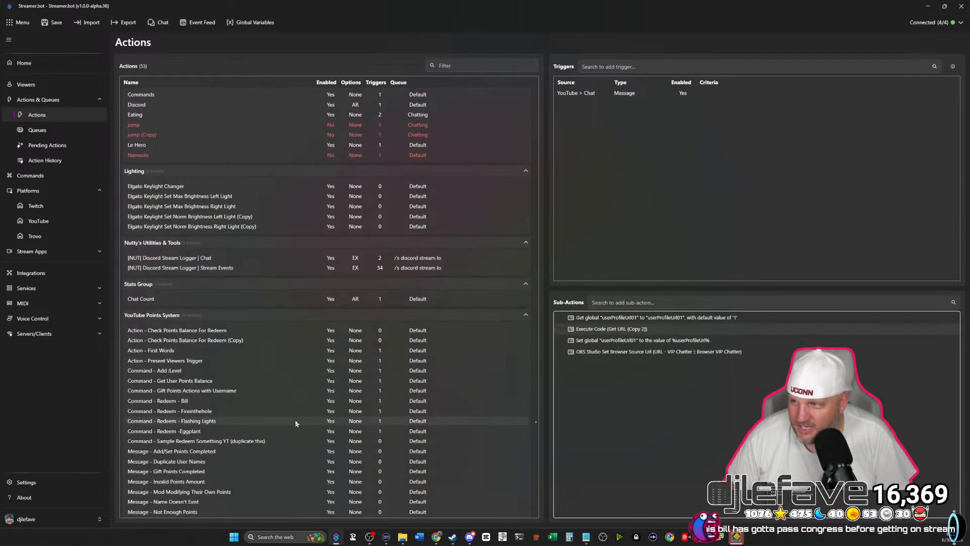
{"action": "left_click", "coordinate": [222, 350]}
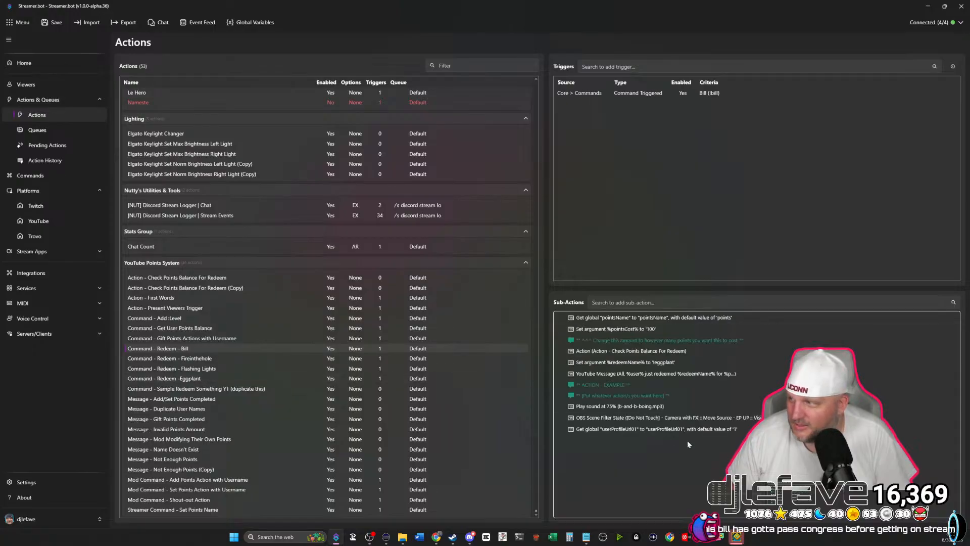
{"action": "right_click", "coordinate": [649, 460]}
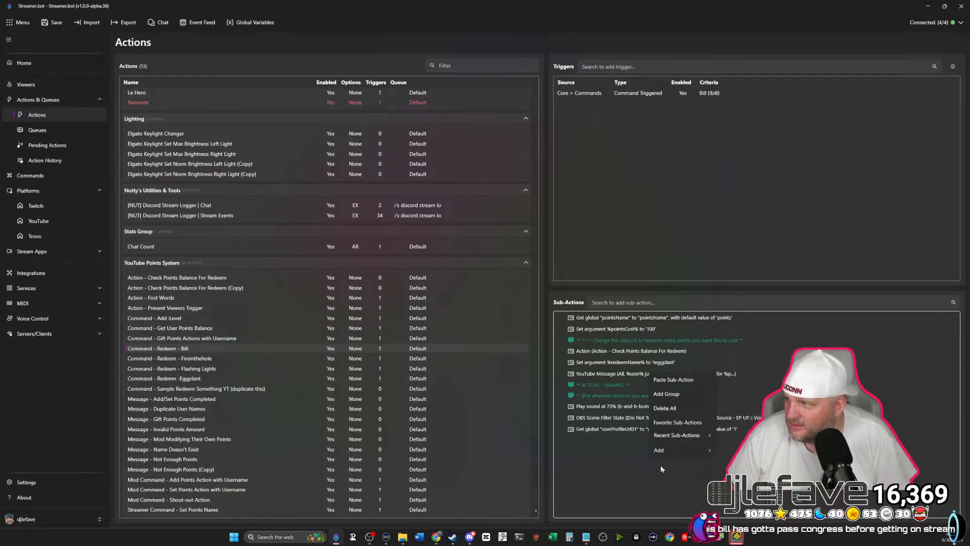
{"action": "left_click", "coordinate": [672, 379]}
Copy the Set global "userProfileUrl01" sub-action from Get URL (Copy 3) and paste it into Command - Redeem - Bill.
{"action": "scroll", "coordinate": [359, 228], "scroll_direction": "up", "scroll_amount": 5}
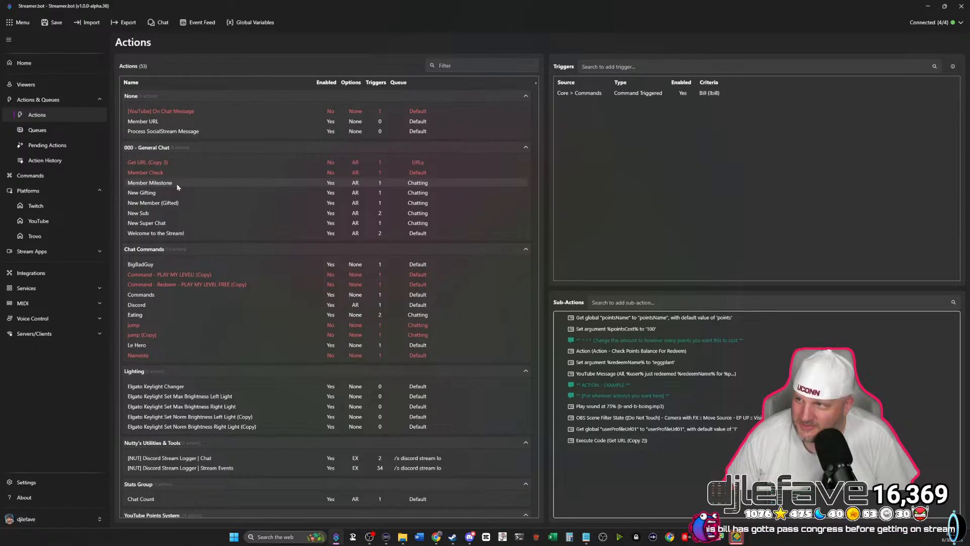
{"action": "left_click", "coordinate": [171, 162]}
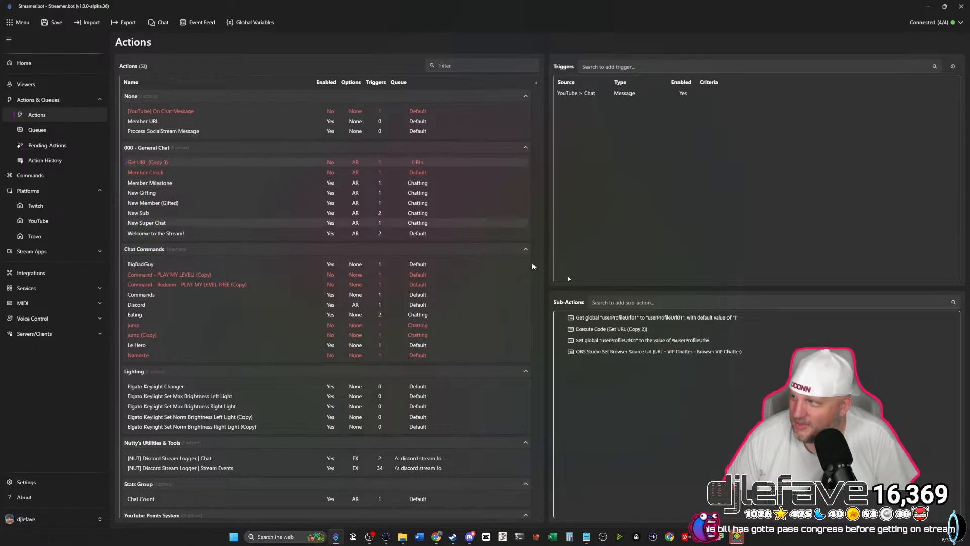
{"action": "right_click", "coordinate": [640, 344]}
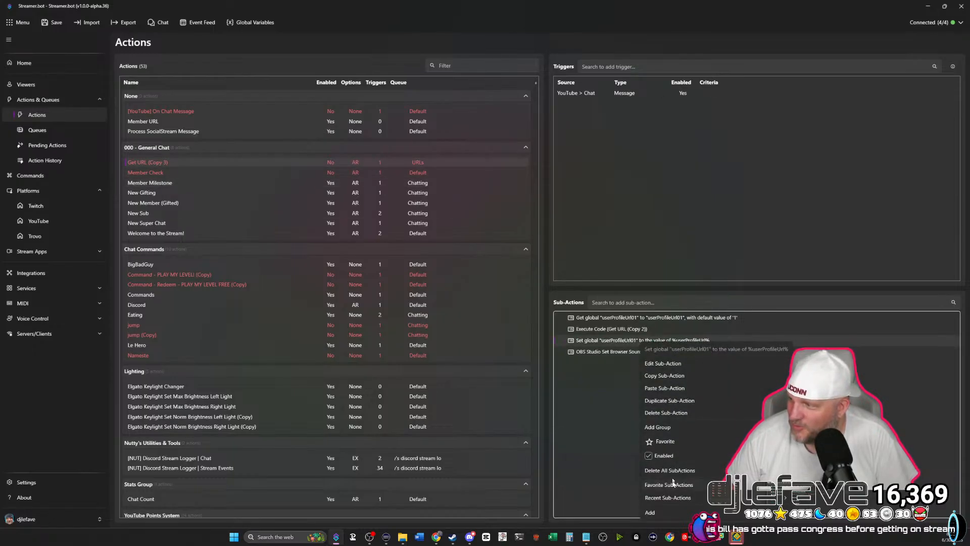
{"action": "left_click", "coordinate": [659, 376]}
{"action": "scroll", "coordinate": [202, 394], "scroll_direction": "down", "scroll_amount": 5}
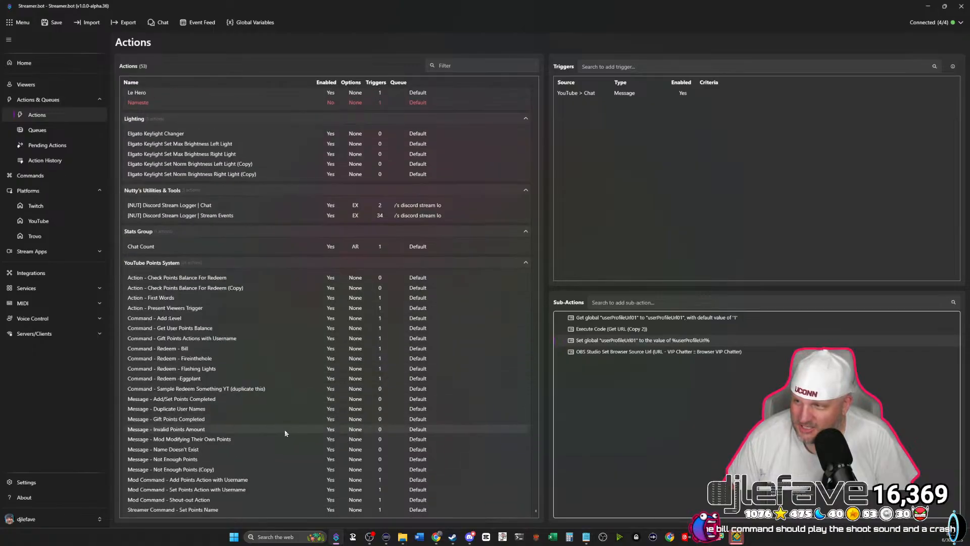
{"action": "left_click", "coordinate": [196, 348]}
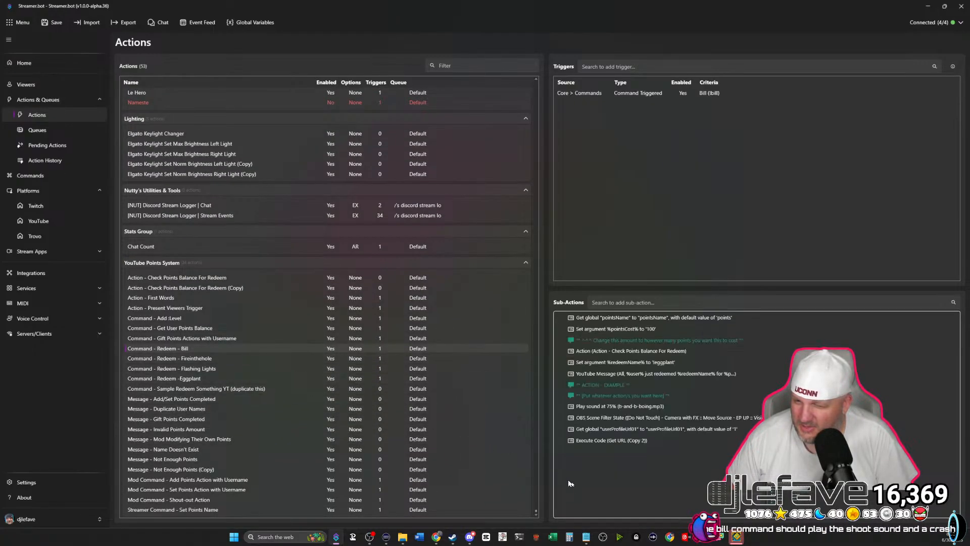
{"action": "right_click", "coordinate": [640, 484]}
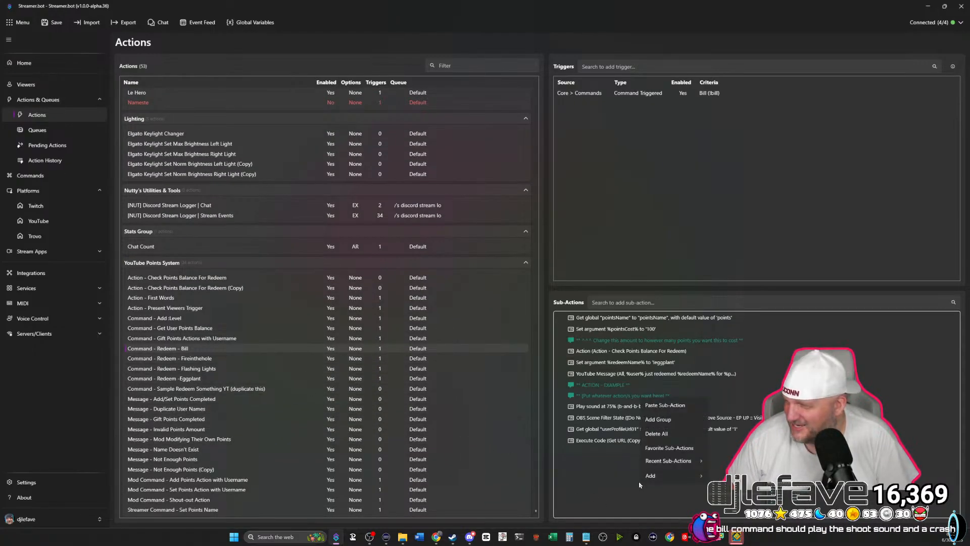
{"action": "left_click", "coordinate": [655, 407]}
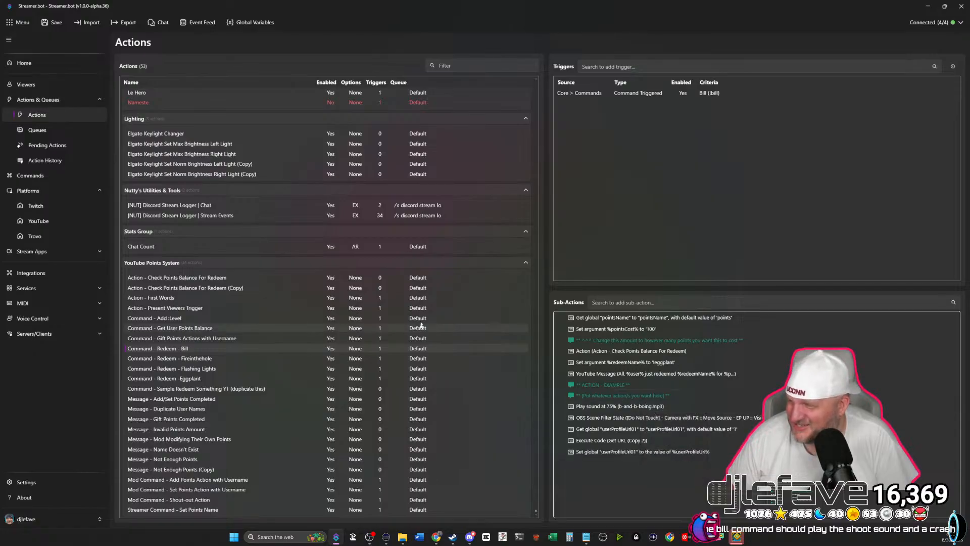
Copy the OBS Studio Set Browser Source Url sub-action from Get URL (Copy 3) and paste it into Command - Redeem - Bill.
{"action": "scroll", "coordinate": [237, 165], "scroll_direction": "up", "scroll_amount": 5}
{"action": "left_click", "coordinate": [237, 164]}
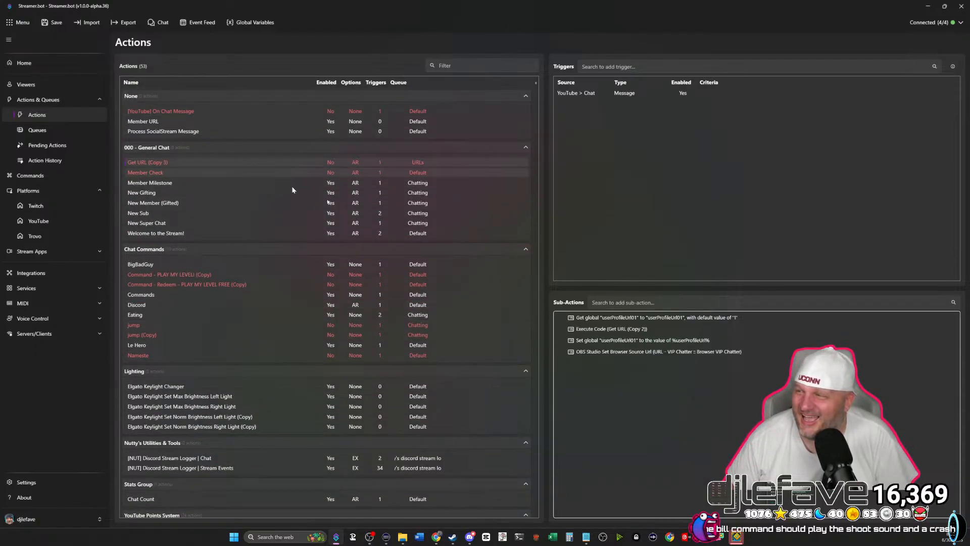
{"action": "right_click", "coordinate": [628, 352]}
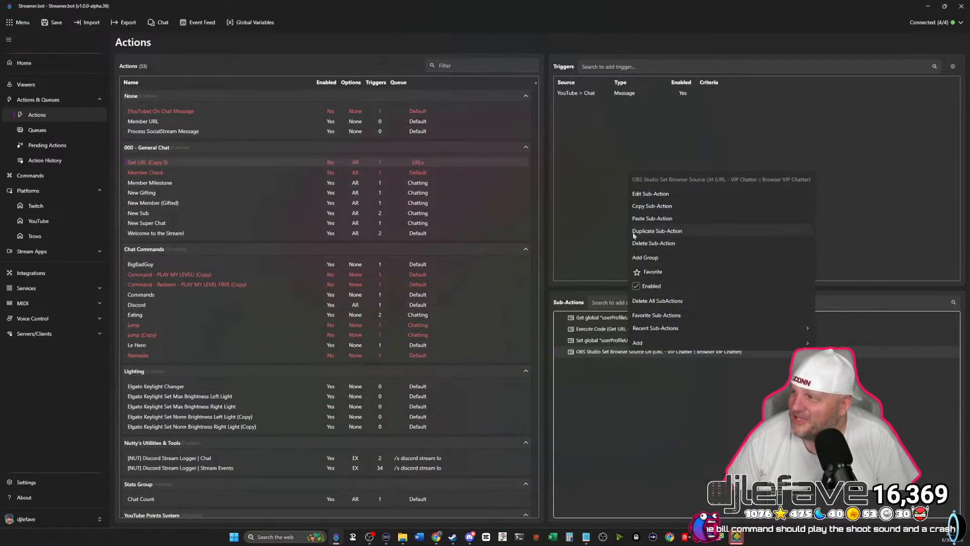
{"action": "left_click", "coordinate": [677, 206]}
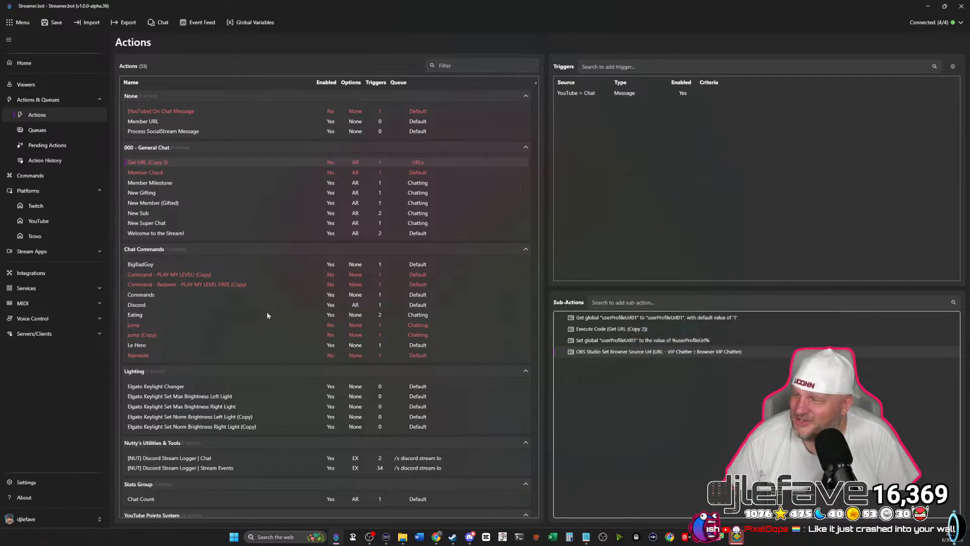
{"action": "scroll", "coordinate": [267, 311], "scroll_direction": "down", "scroll_amount": 5}
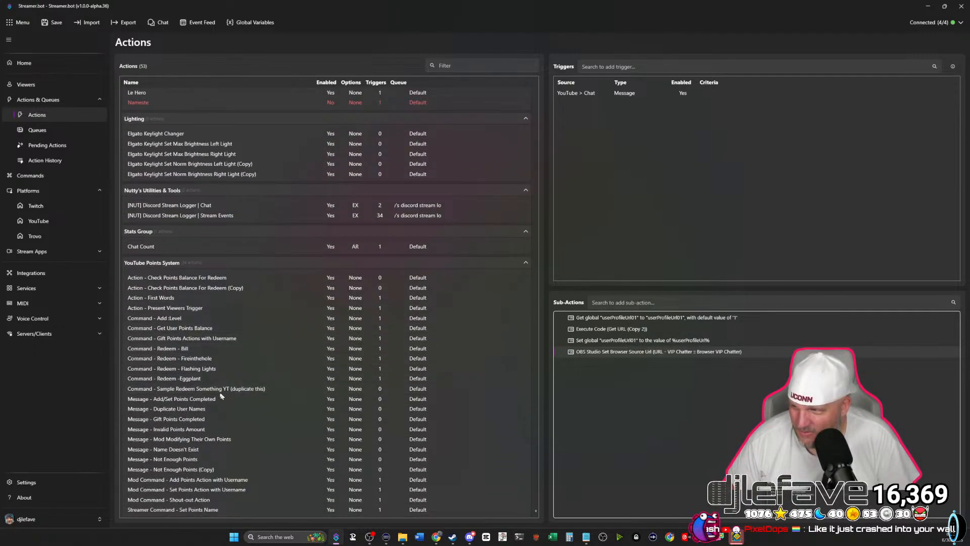
{"action": "left_click", "coordinate": [212, 349]}
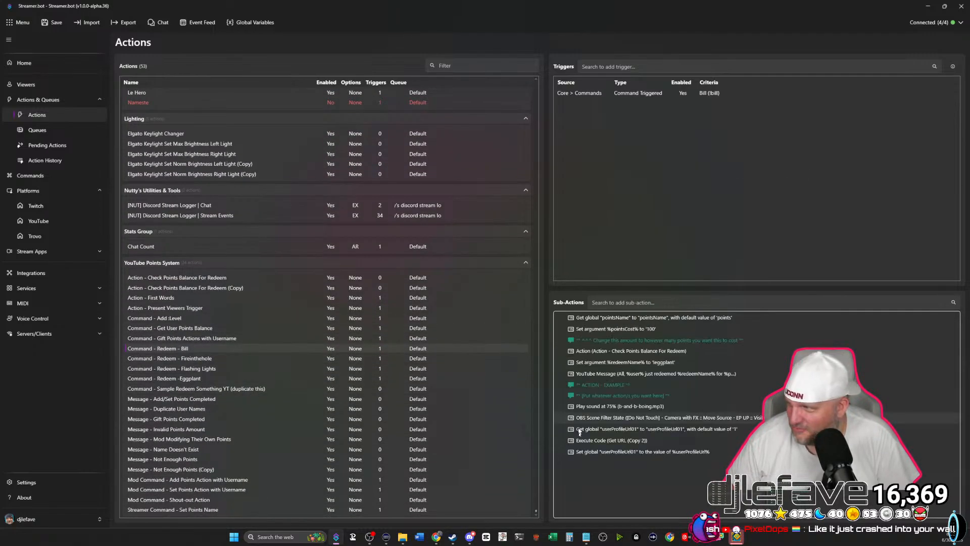
{"action": "right_click", "coordinate": [607, 474]}
{"action": "mouse_move", "coordinate": [633, 453]}
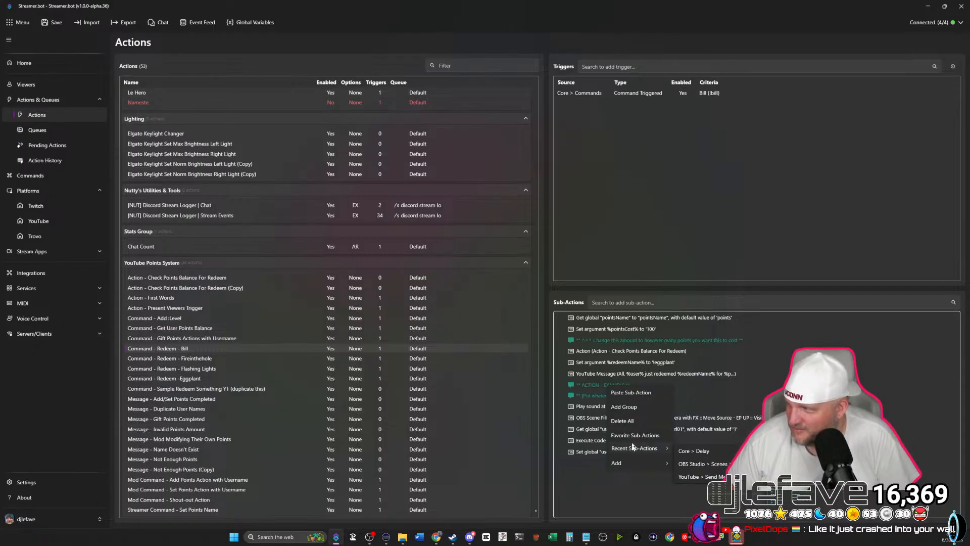
{"action": "left_click", "coordinate": [631, 395]}
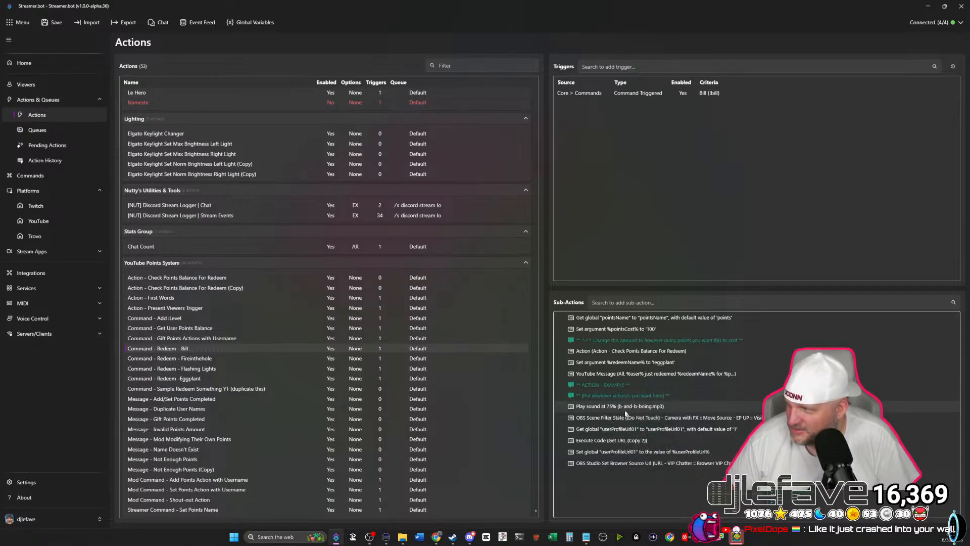
Change the sound file of the b-and-b-boing Play Sound sub-action to Bill.MP3 from the 02. Soundboard folder.
{"action": "double_click", "coordinate": [625, 408]}
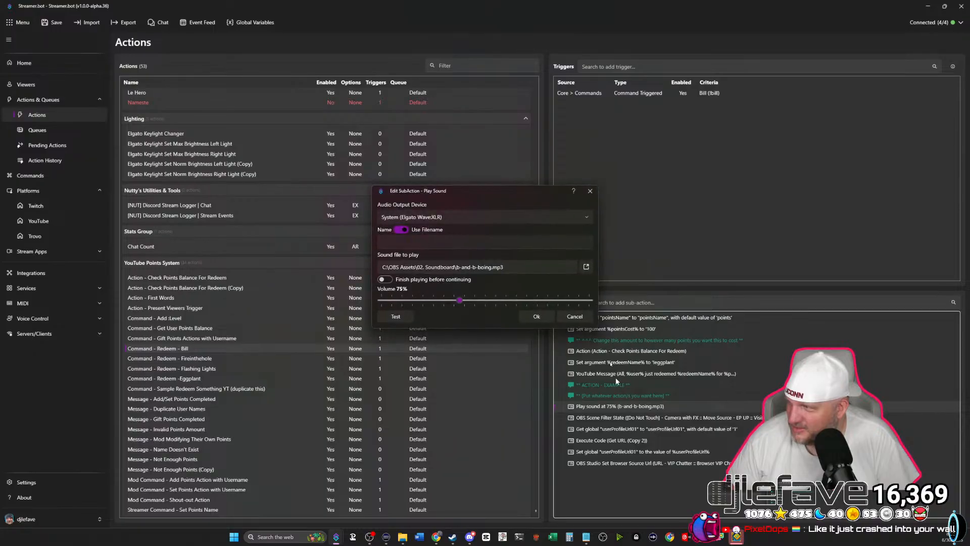
{"action": "left_click", "coordinate": [586, 267]}
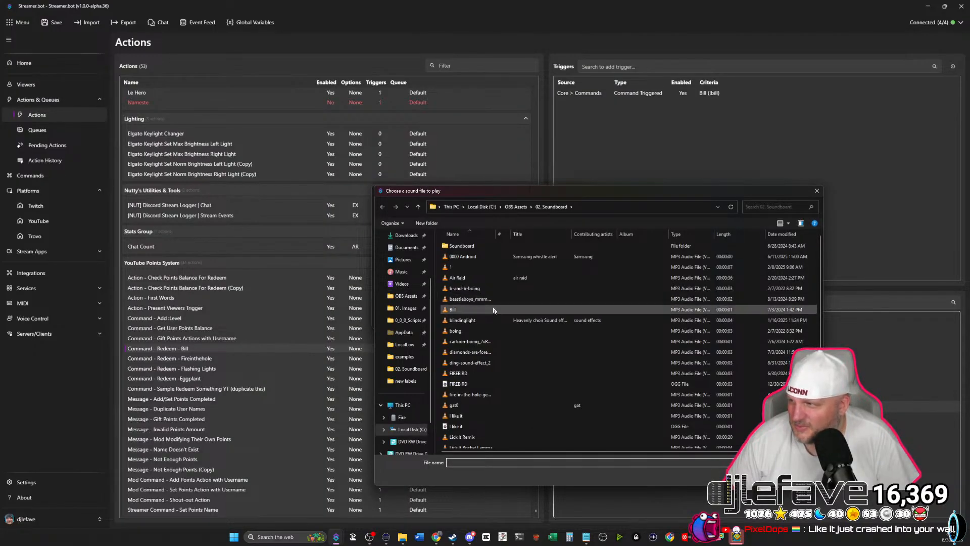
{"action": "scroll", "coordinate": [476, 381], "scroll_direction": "down", "scroll_amount": 5}
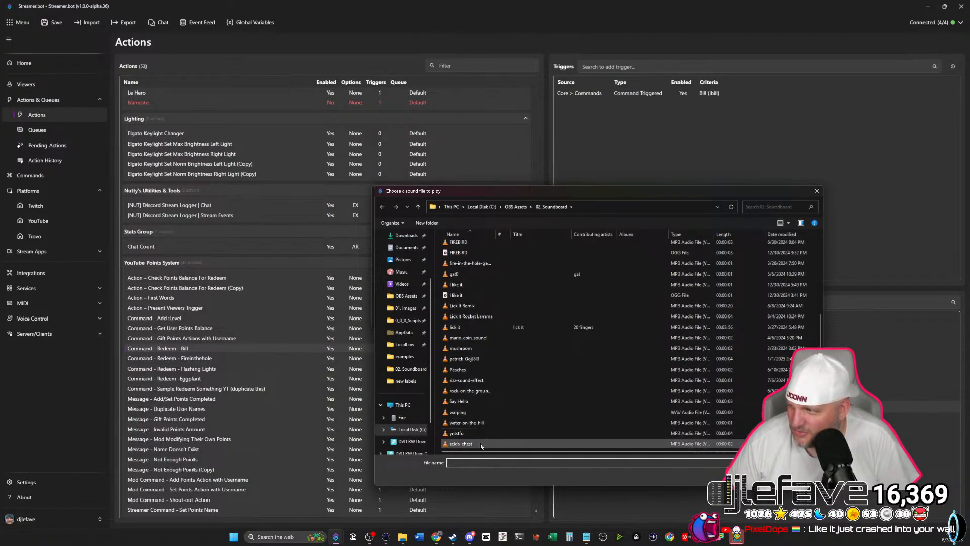
{"action": "scroll", "coordinate": [472, 263], "scroll_direction": "up", "scroll_amount": 5}
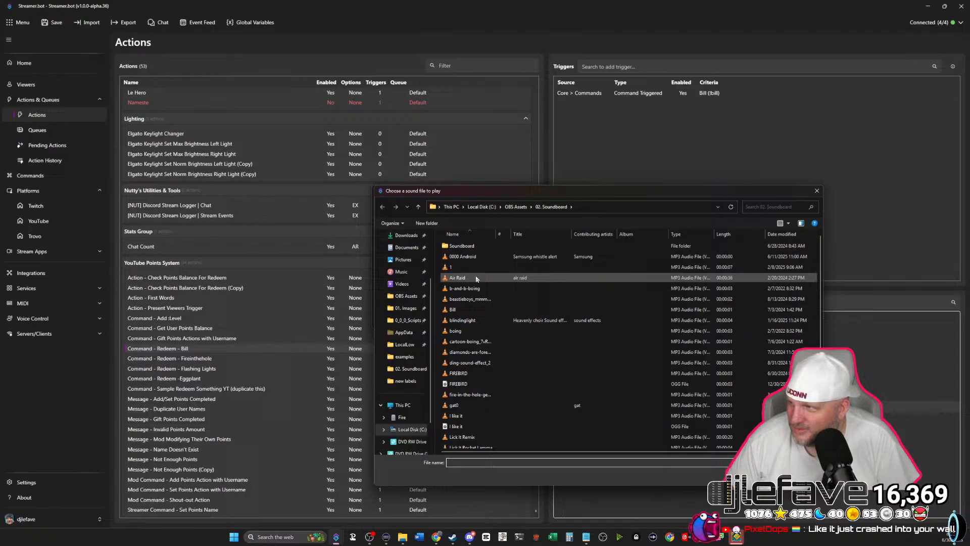
{"action": "double_click", "coordinate": [472, 246]}
{"action": "scroll", "coordinate": [472, 273], "scroll_direction": "down", "scroll_amount": 10}
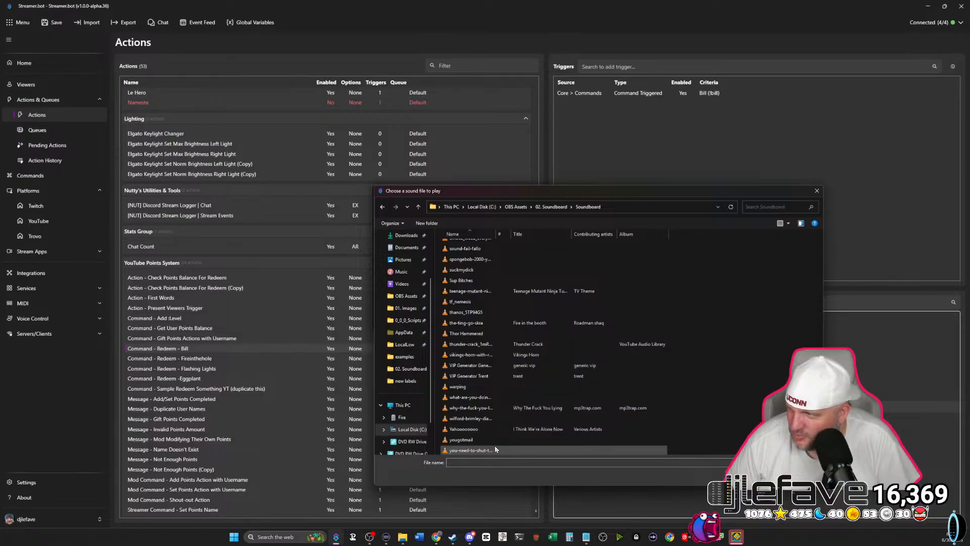
{"action": "scroll", "coordinate": [495, 449], "scroll_direction": "up", "scroll_amount": 15}
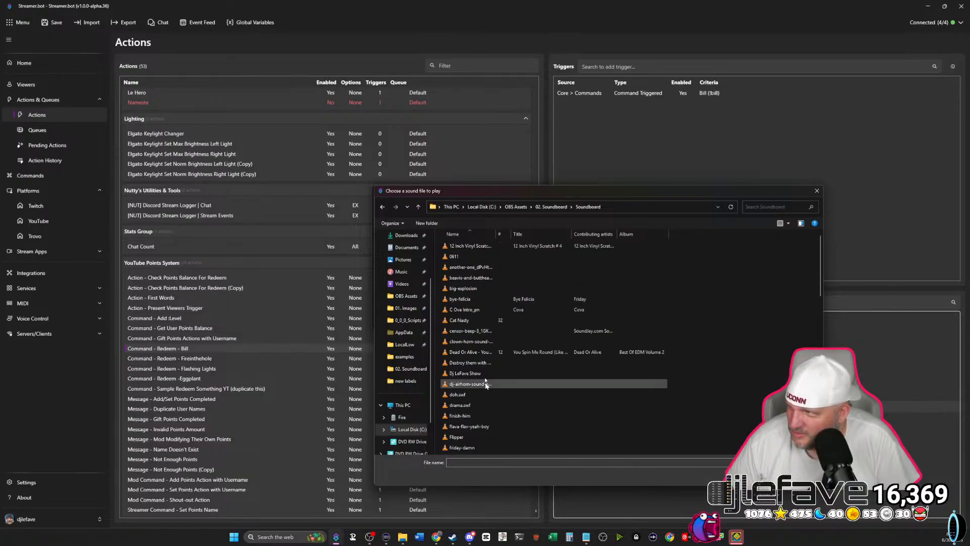
{"action": "scroll", "coordinate": [486, 318], "scroll_direction": "down", "scroll_amount": 2}
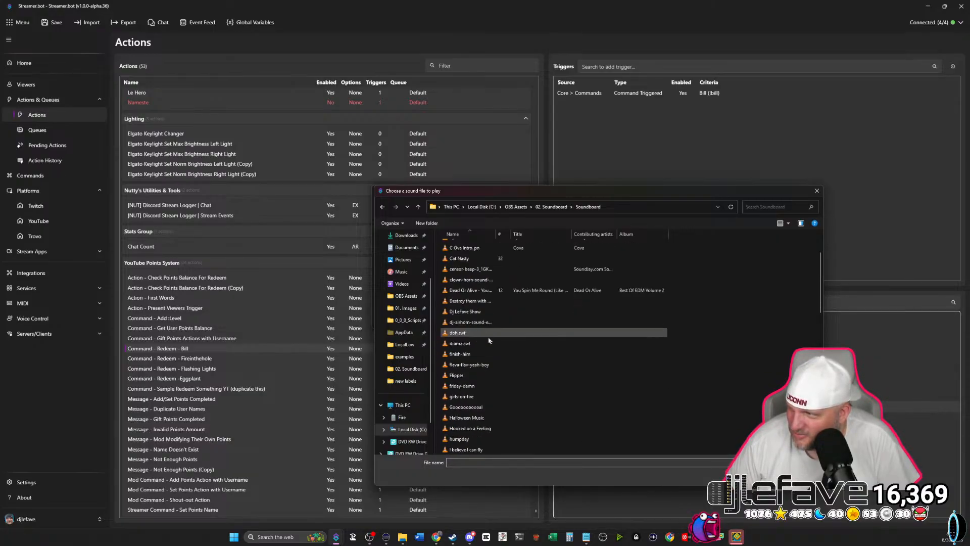
{"action": "scroll", "coordinate": [488, 341], "scroll_direction": "down", "scroll_amount": 1}
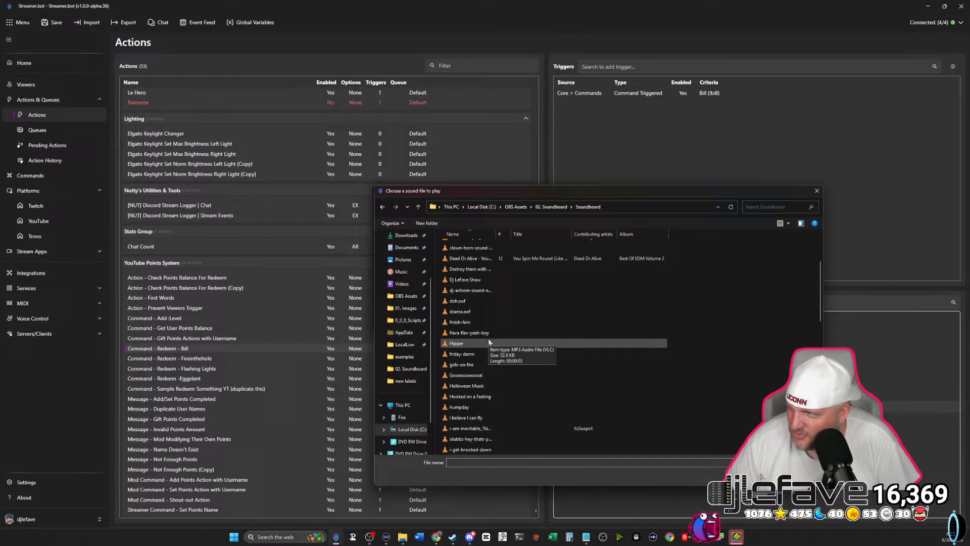
{"action": "left_click", "coordinate": [551, 207]}
{"action": "scroll", "coordinate": [497, 428], "scroll_direction": "down", "scroll_amount": 10}
{"action": "scroll", "coordinate": [500, 409], "scroll_direction": "up", "scroll_amount": 10}
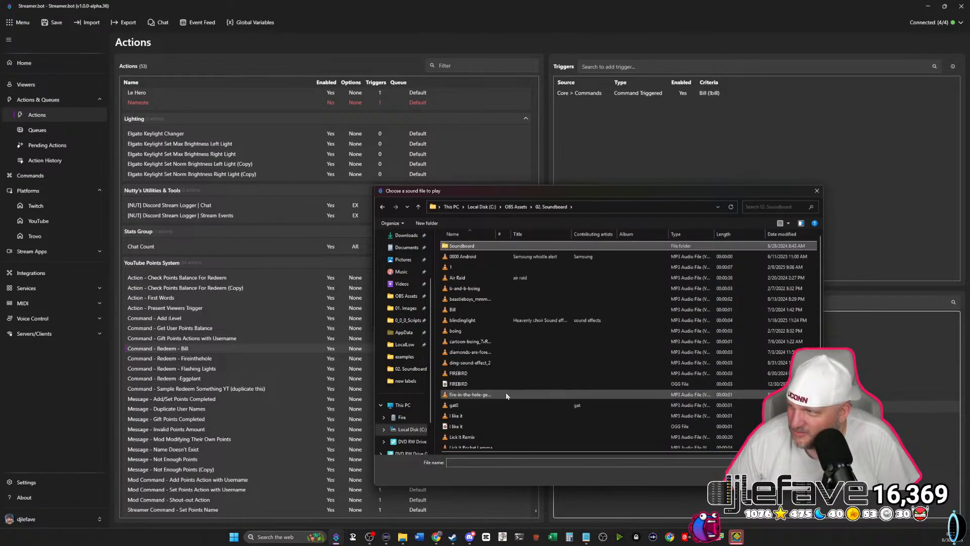
{"action": "left_click", "coordinate": [493, 310]}
{"action": "double_click", "coordinate": [492, 310]}
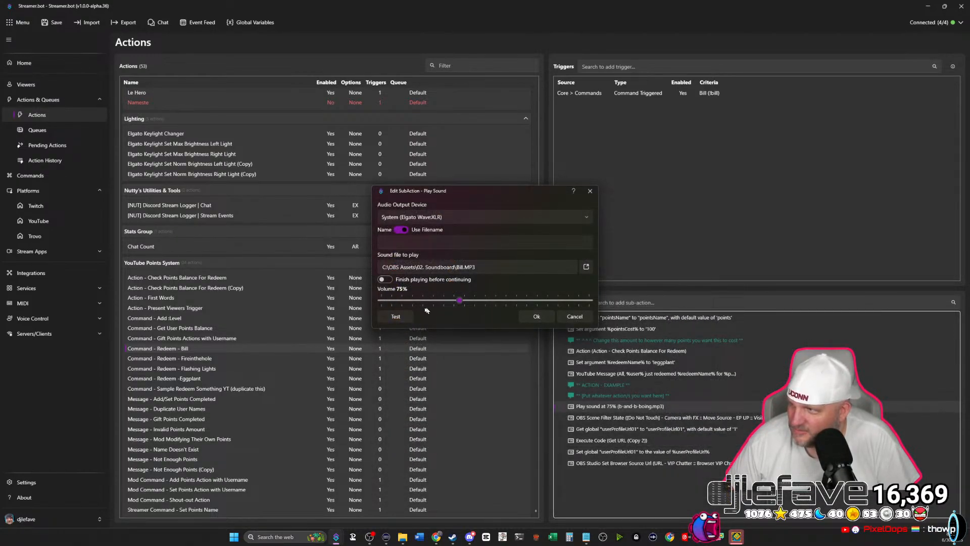
Test the Bill.MP3 sound, set its volume to 188%, and duplicate the Play Sound sub-action in Command - Redeem - Bill.
{"action": "left_click", "coordinate": [396, 317]}
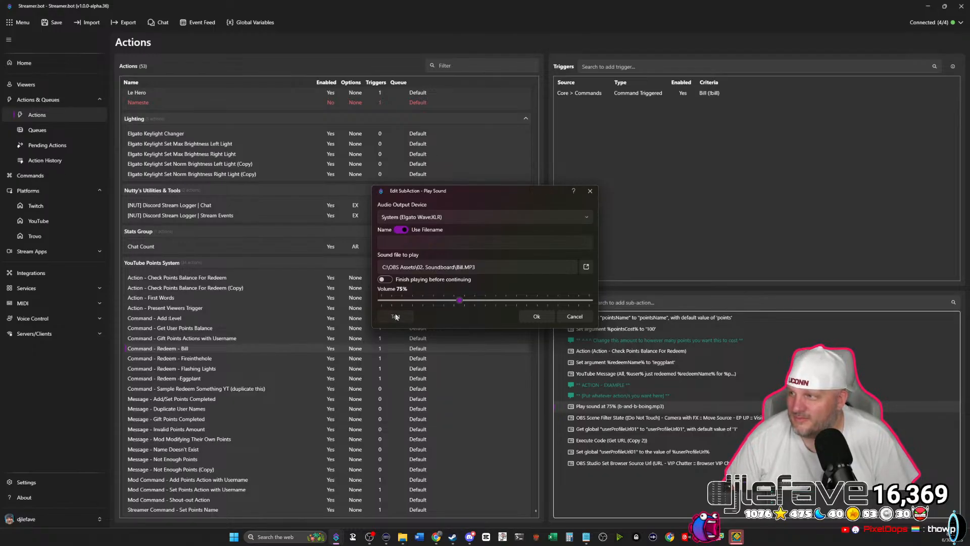
{"action": "left_click", "coordinate": [396, 317]}
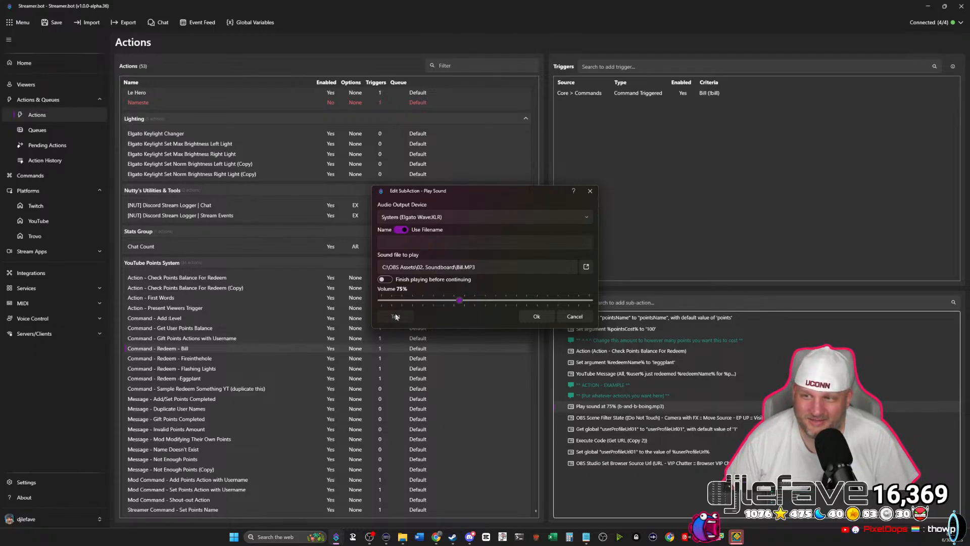
{"action": "left_click", "coordinate": [396, 316]}
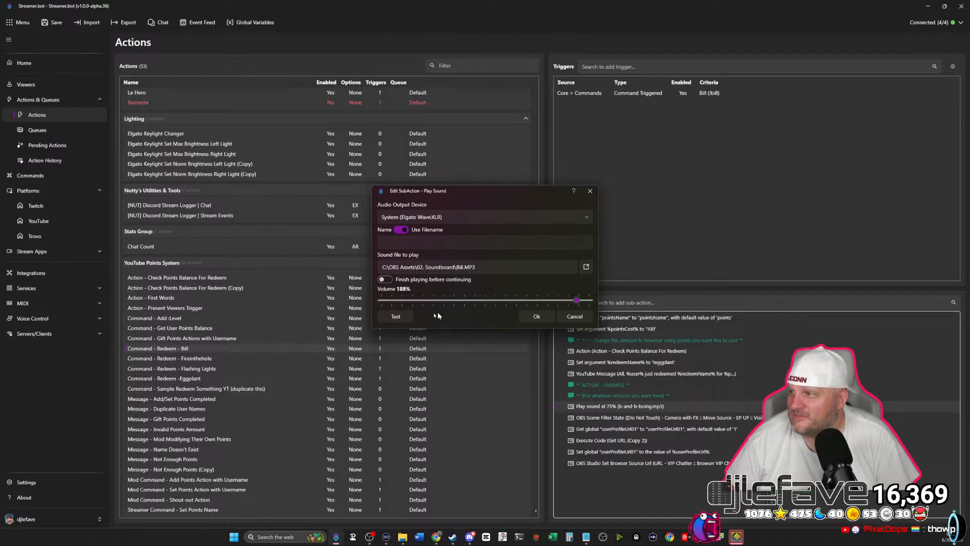
{"action": "left_click", "coordinate": [536, 317]}
{"action": "right_click", "coordinate": [592, 405]}
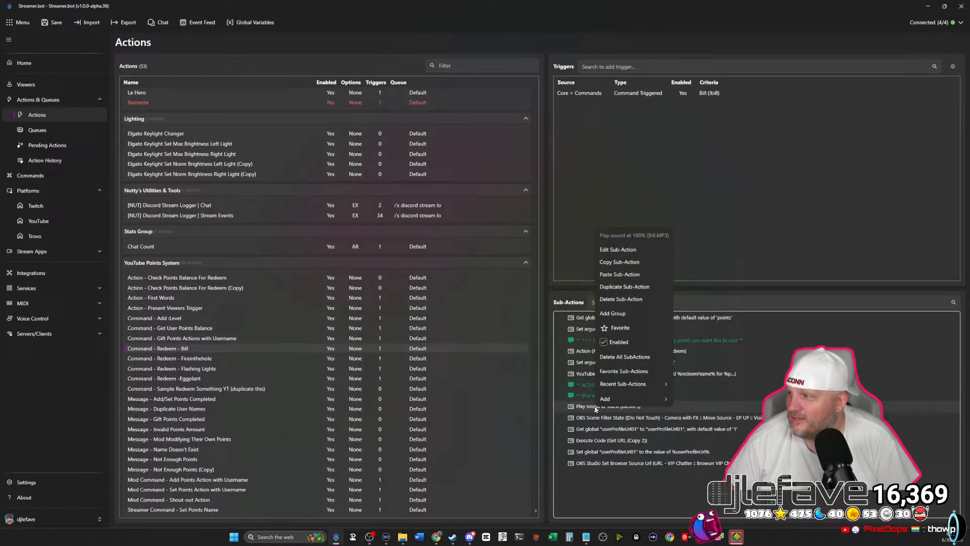
{"action": "left_click", "coordinate": [615, 292]}
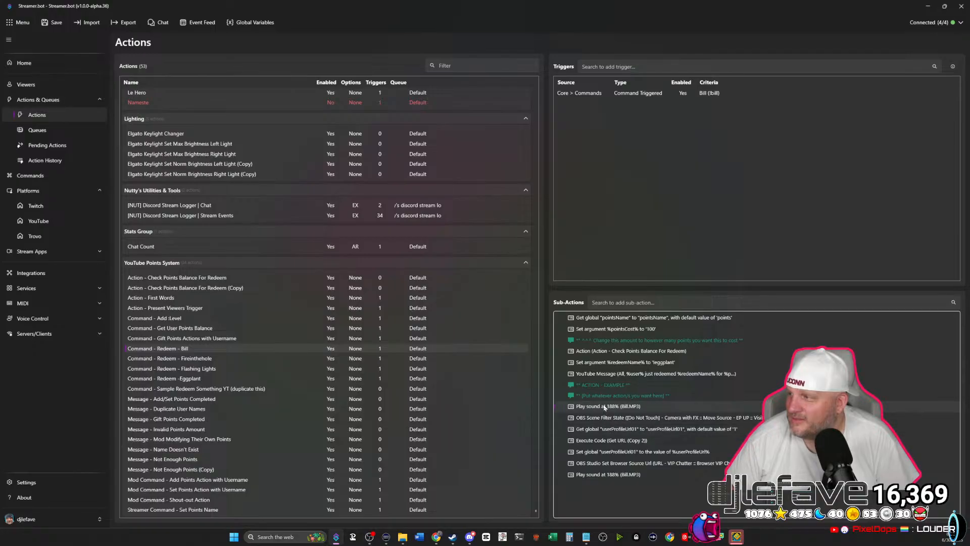
Duplicate the Bill.MP3 Play Sound sub-action once more and move the copies directly below the first sound, above the OBS Scene Filter State.
{"action": "right_click", "coordinate": [602, 405]}
{"action": "left_click", "coordinate": [630, 290]}
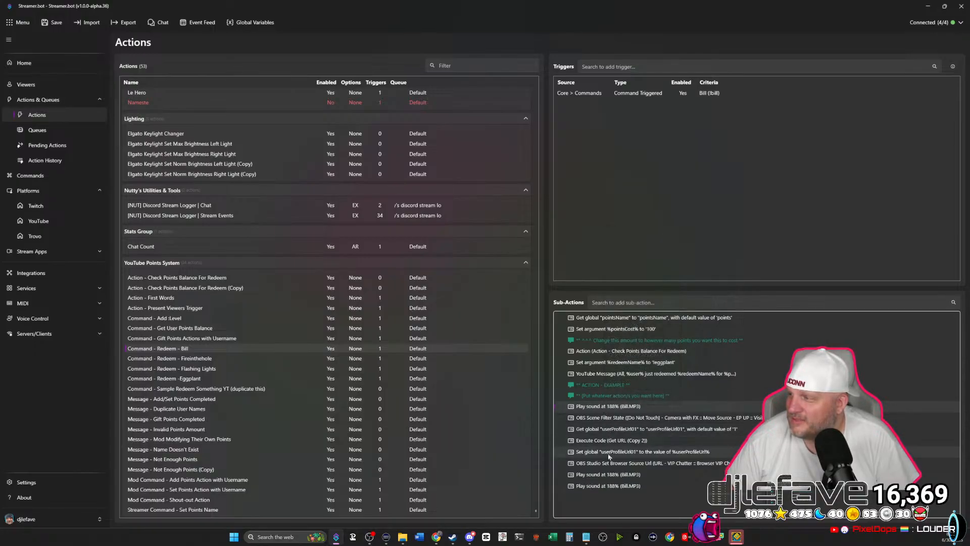
{"action": "left_click_drag", "start_coordinate": [617, 475], "coordinate": [610, 417]}
Add a Delay sub-action of 40 ms and place it between the first and second Bill.MP3 sounds.
{"action": "right_click", "coordinate": [609, 417]}
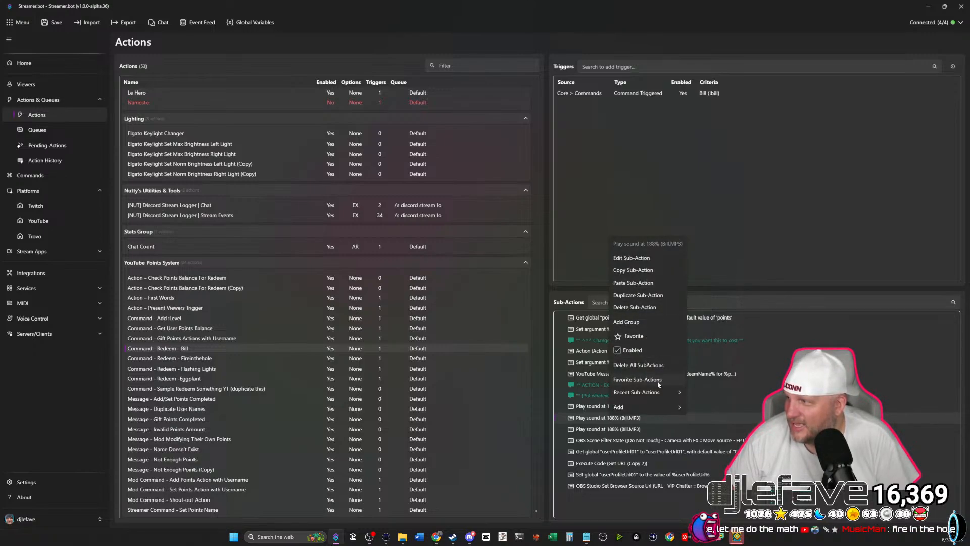
{"action": "left_click", "coordinate": [697, 396]}
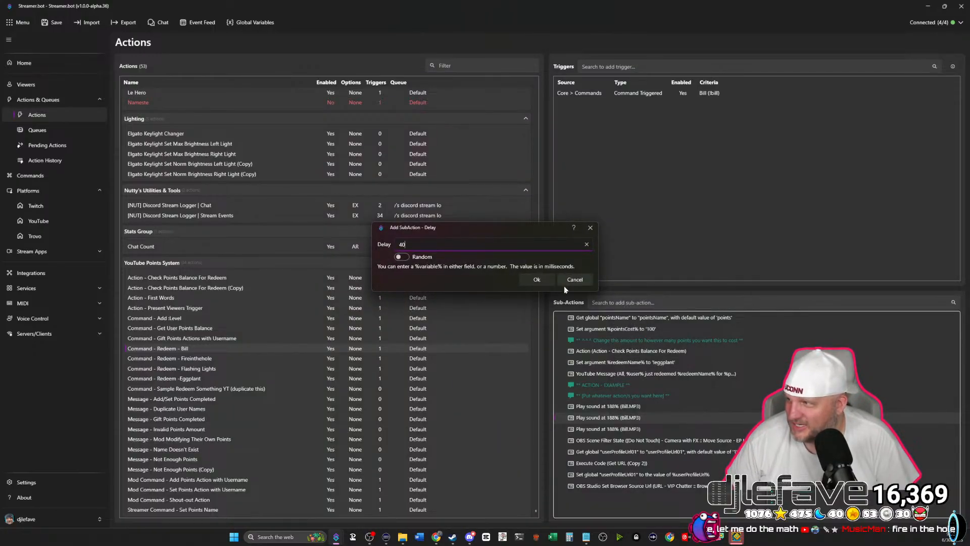
{"action": "left_click", "coordinate": [527, 278]}
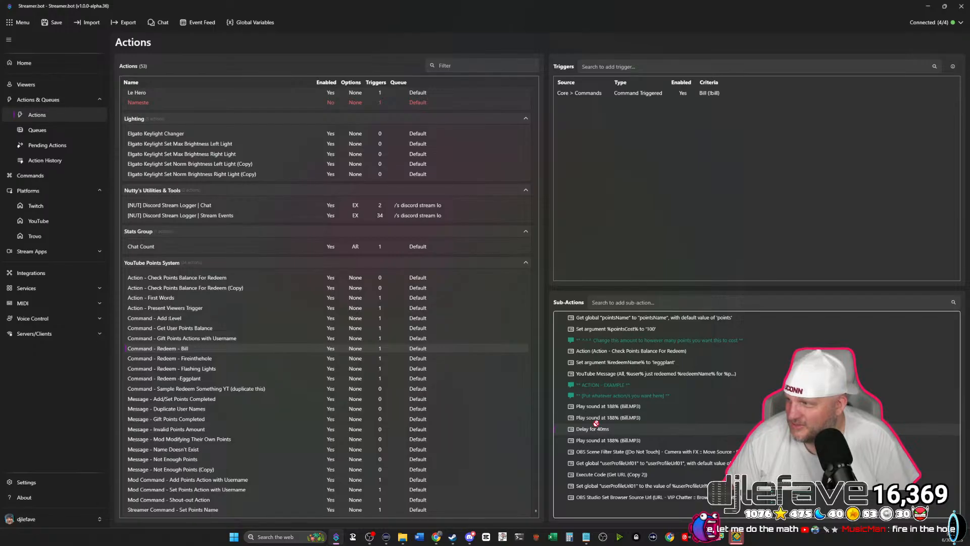
{"action": "left_click_drag", "start_coordinate": [596, 423], "coordinate": [602, 419]}
Duplicate the 40 ms Delay sub-action and arrange the delays so one separates each pair of consecutive Bill.MP3 sounds.
{"action": "right_click", "coordinate": [602, 420]}
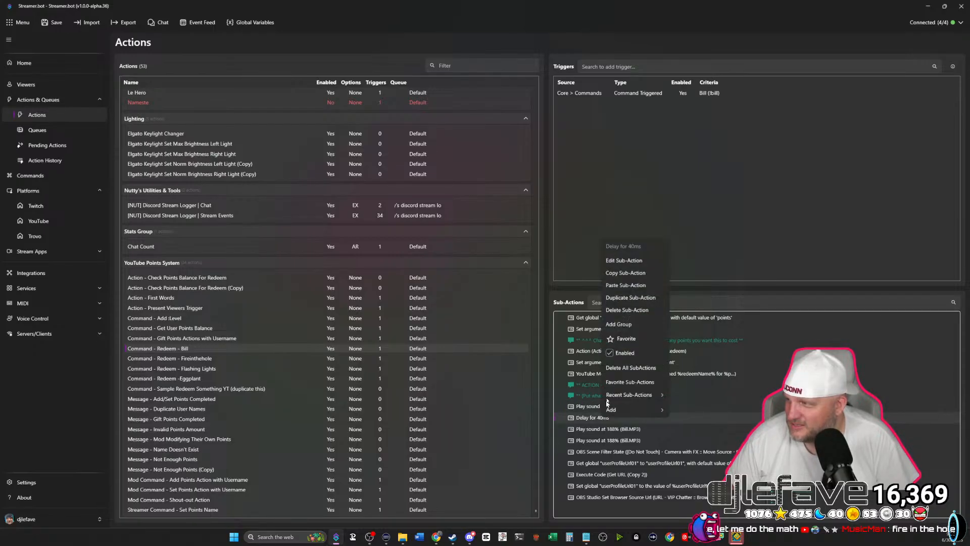
{"action": "left_click", "coordinate": [628, 298]}
{"action": "left_click_drag", "start_coordinate": [606, 426], "coordinate": [611, 434]}
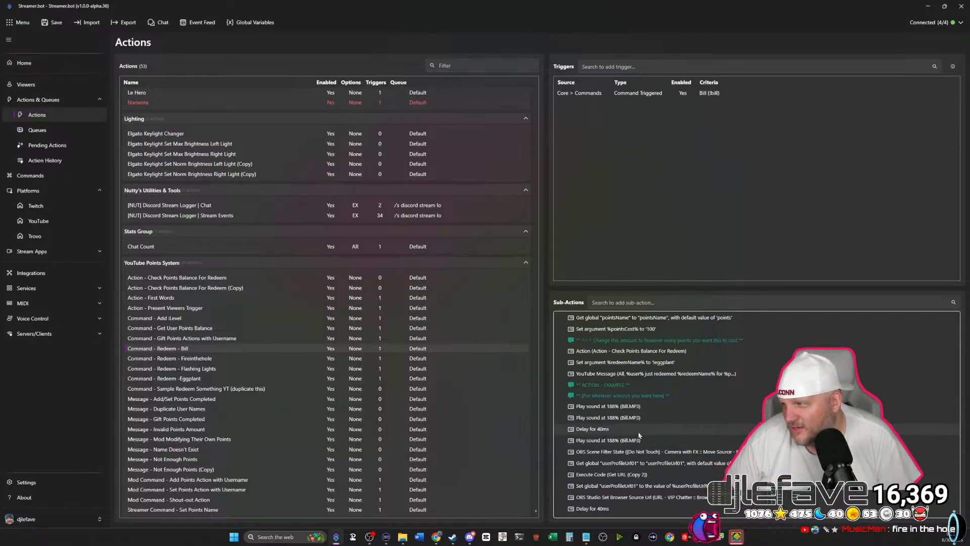
{"action": "left_click_drag", "start_coordinate": [616, 417], "coordinate": [609, 440]}
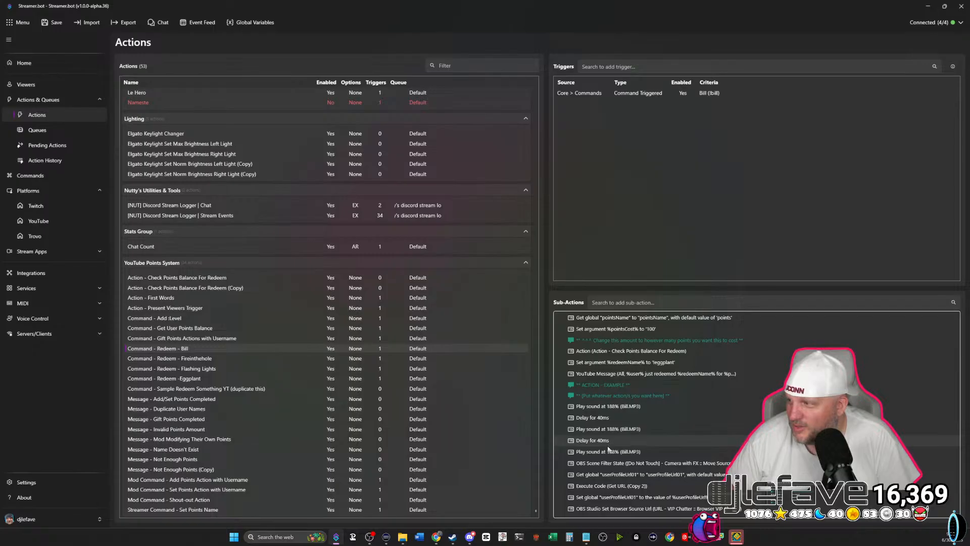
Change the OBS Scene Filter State sub-action to scene Bill Motion and filter Move Source Bill end, keeping the state Visible.
{"action": "right_click", "coordinate": [631, 466]}
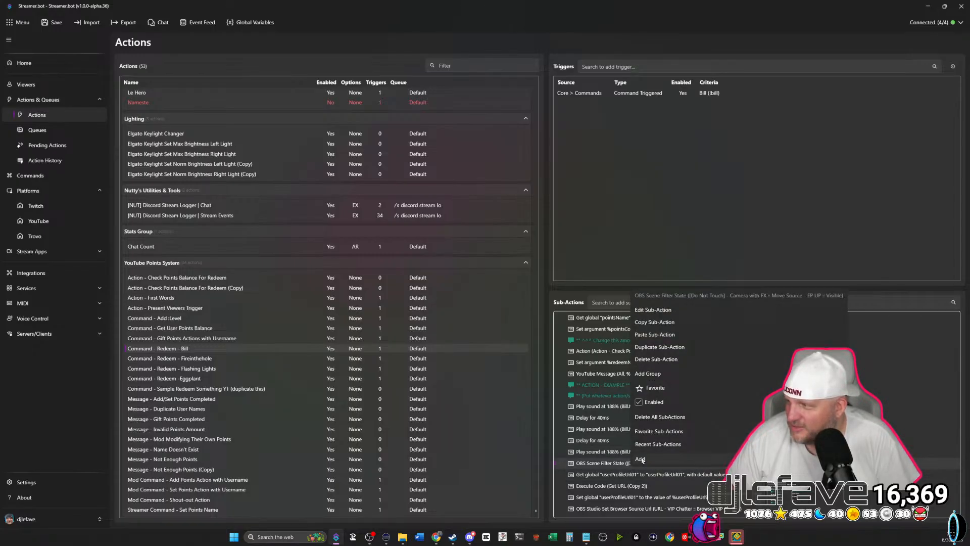
{"action": "mouse_move", "coordinate": [642, 459]}
{"action": "left_click", "coordinate": [615, 466]}
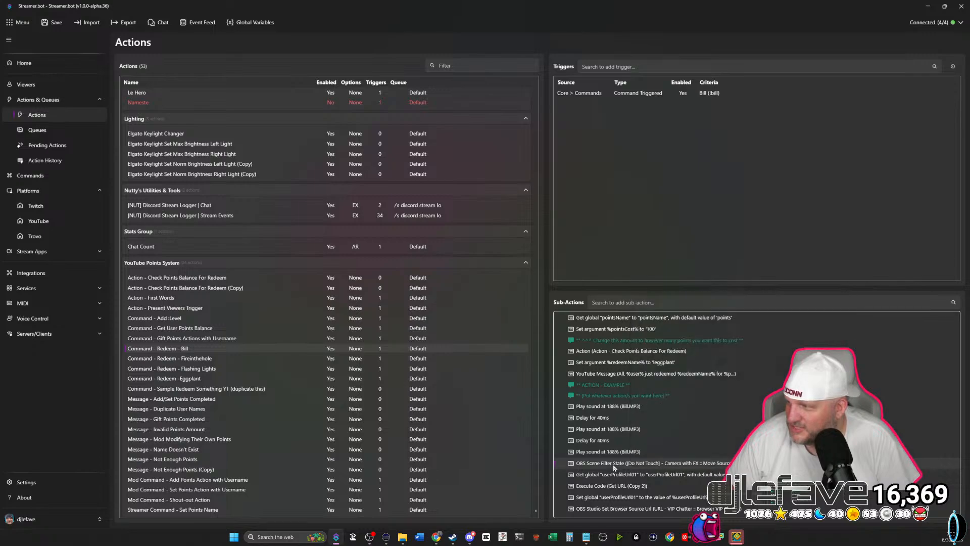
{"action": "double_click", "coordinate": [614, 465]}
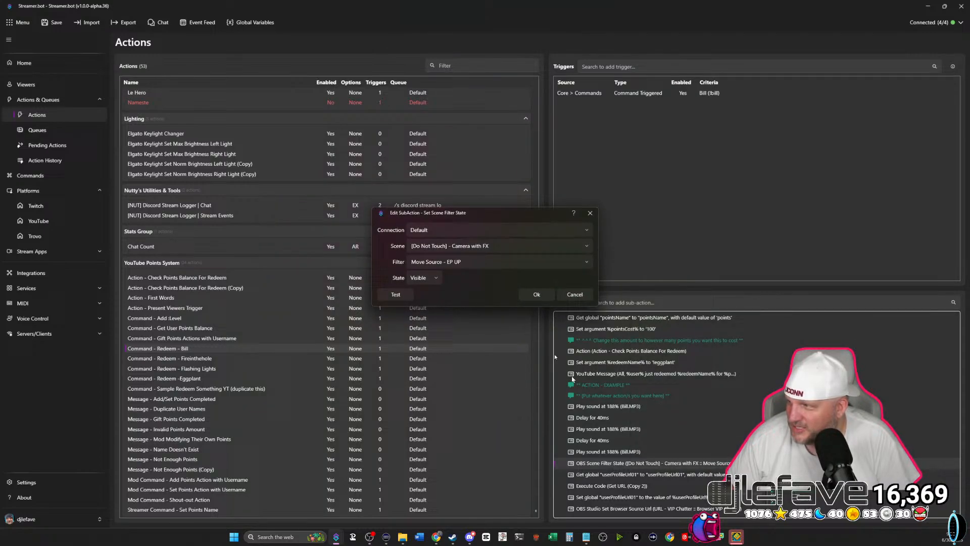
{"action": "left_click", "coordinate": [510, 248]}
{"action": "left_click", "coordinate": [582, 251]}
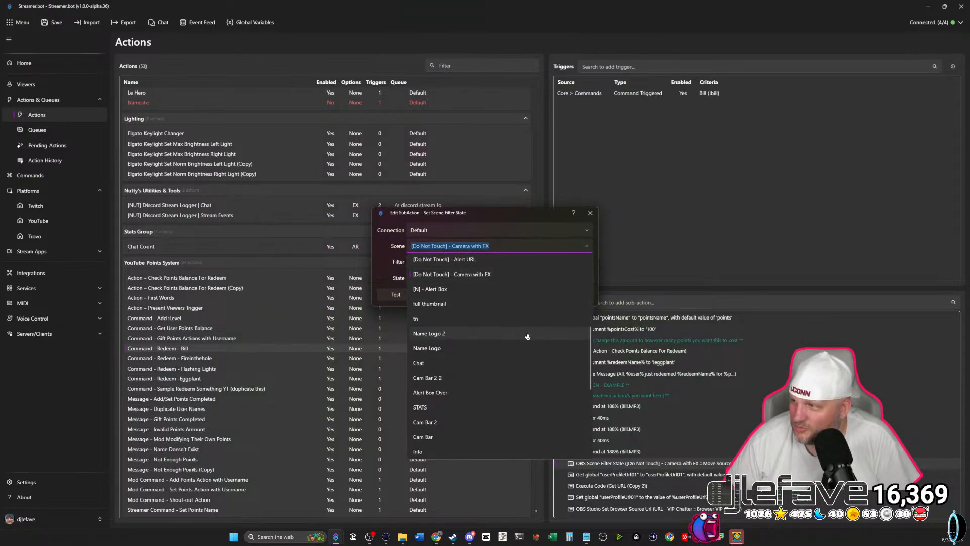
{"action": "scroll", "coordinate": [518, 353], "scroll_direction": "down", "scroll_amount": 5}
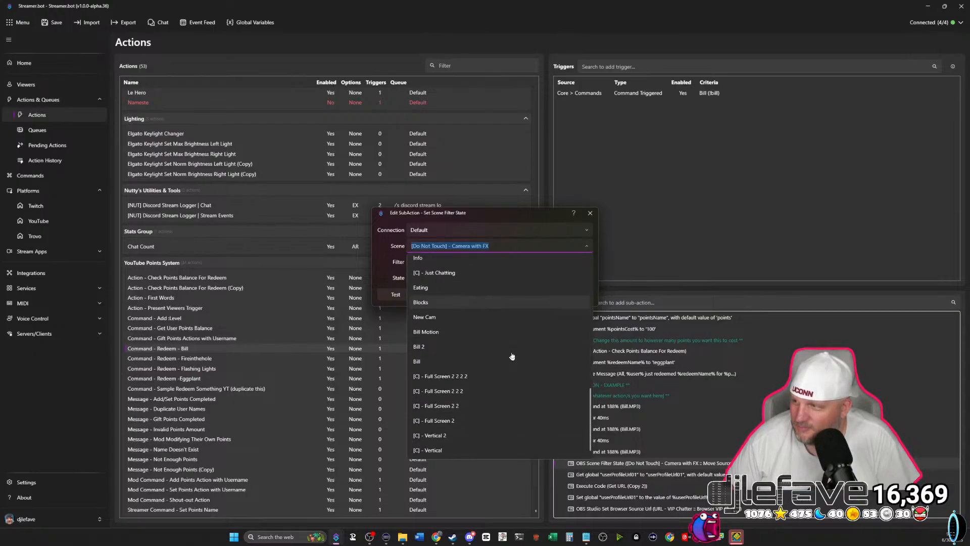
{"action": "left_click", "coordinate": [482, 334]}
{"action": "left_click", "coordinate": [486, 262]}
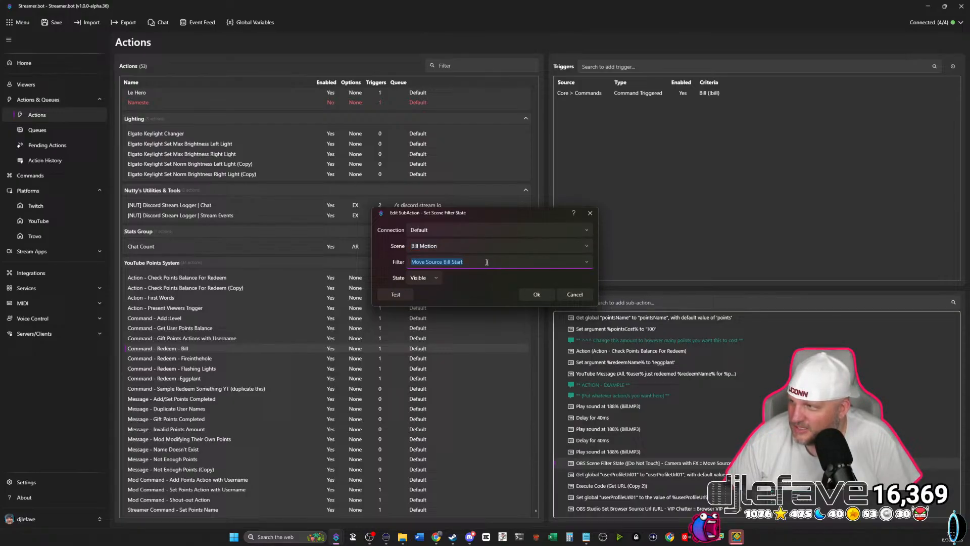
{"action": "left_click", "coordinate": [588, 263]}
{"action": "left_click", "coordinate": [494, 296]}
{"action": "left_click", "coordinate": [539, 295]}
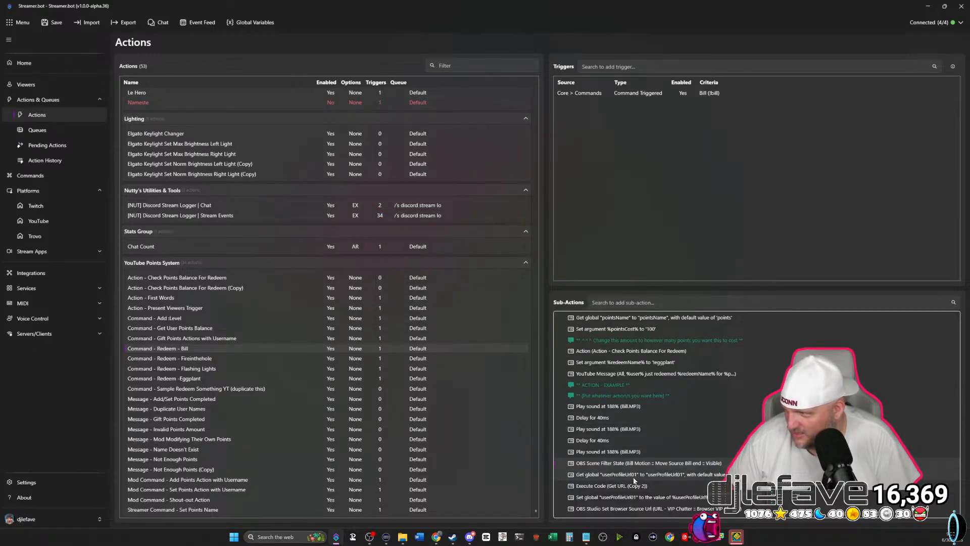
Duplicate a Delay sub-action to the end of Command - Redeem - Bill and set its delay to 6000 ms.
{"action": "right_click", "coordinate": [606, 420]}
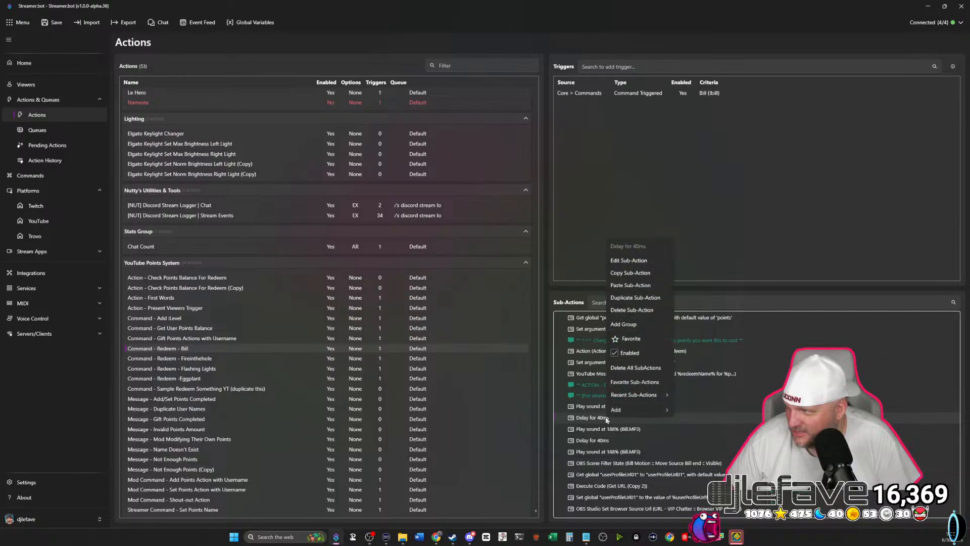
{"action": "left_click", "coordinate": [638, 298]}
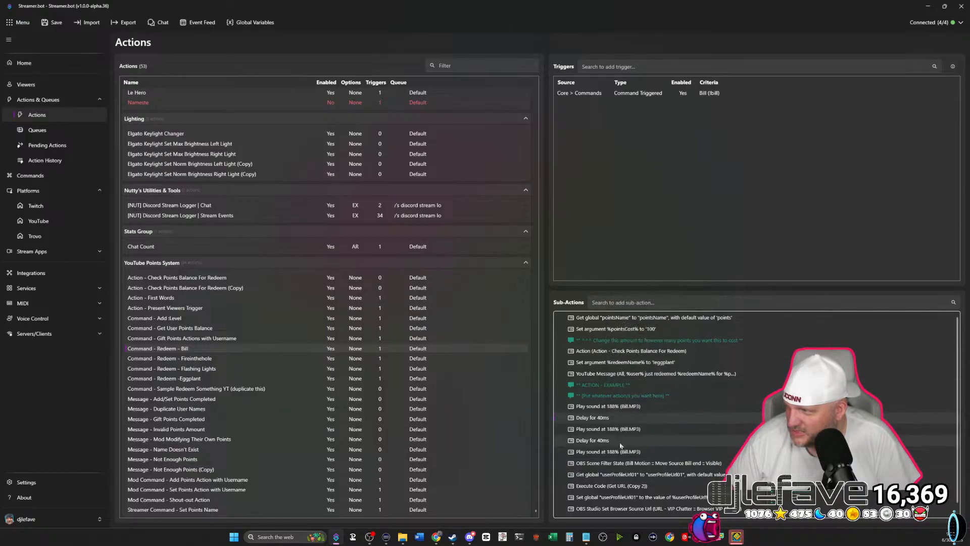
{"action": "double_click", "coordinate": [600, 511]}
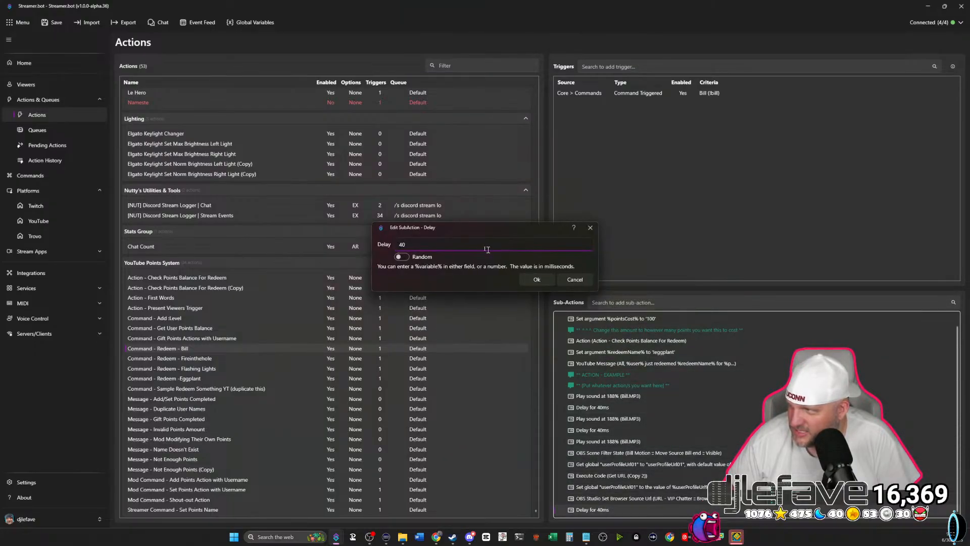
{"action": "type", "text": "6000"}
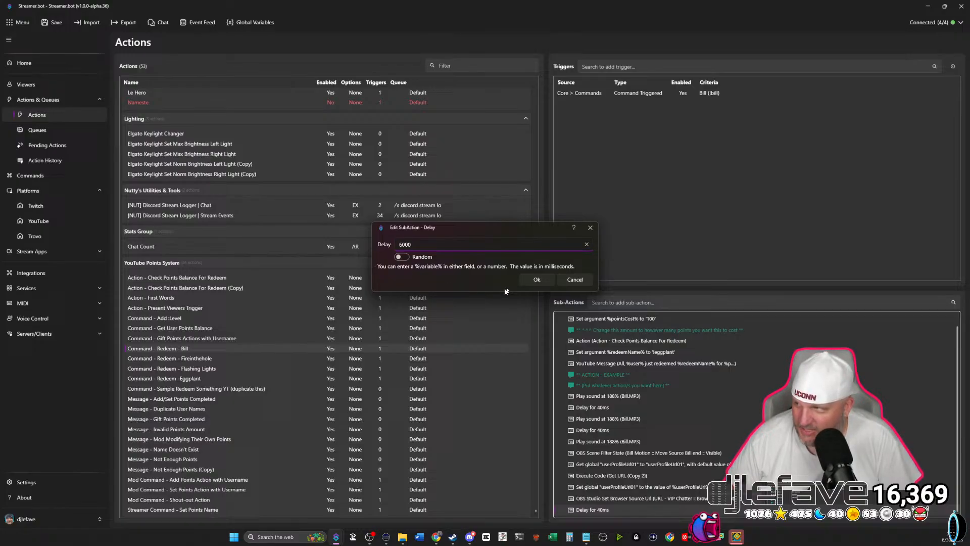
{"action": "left_click", "coordinate": [532, 280]}
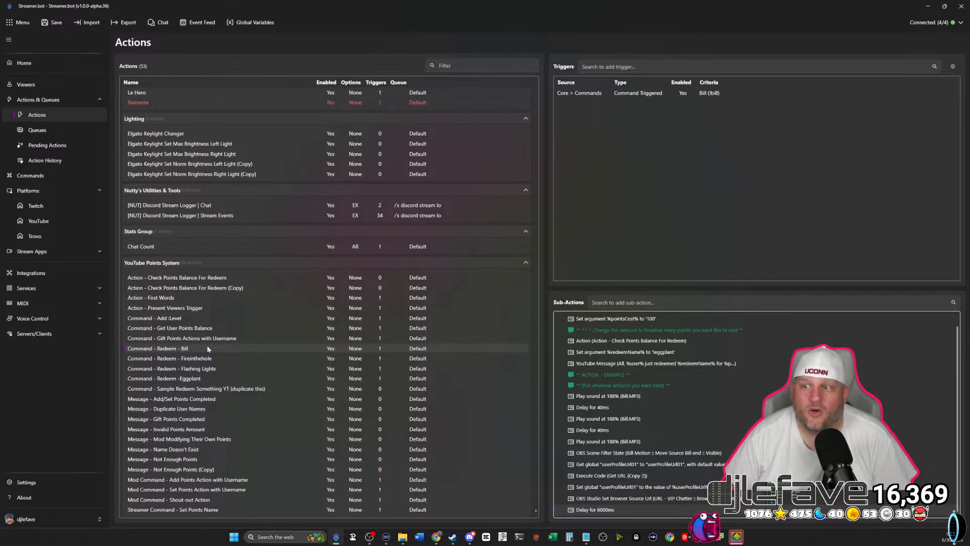
Set both Delay sub-actions between the Bill.MP3 sounds to 100 ms.
{"action": "scroll", "coordinate": [664, 341], "scroll_direction": "up", "scroll_amount": 1}
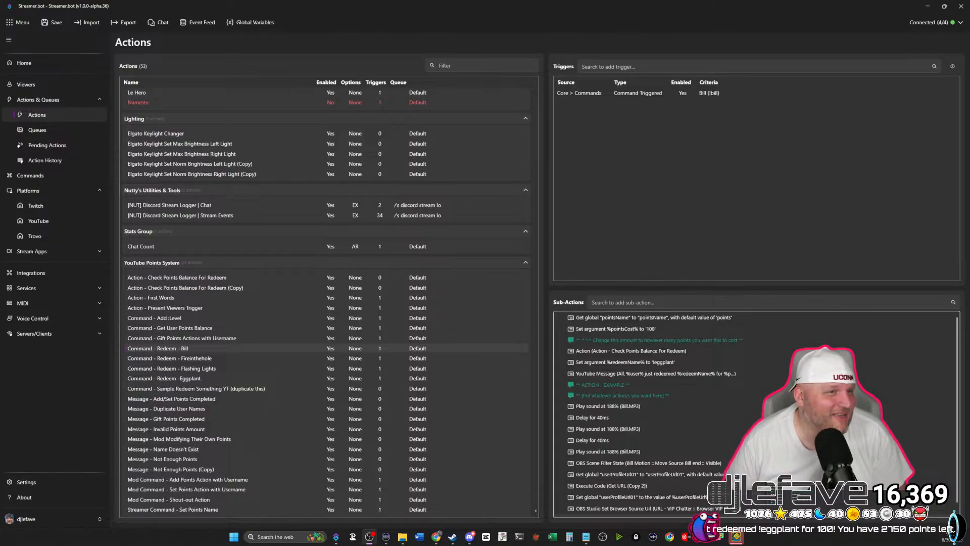
{"action": "double_click", "coordinate": [605, 417]}
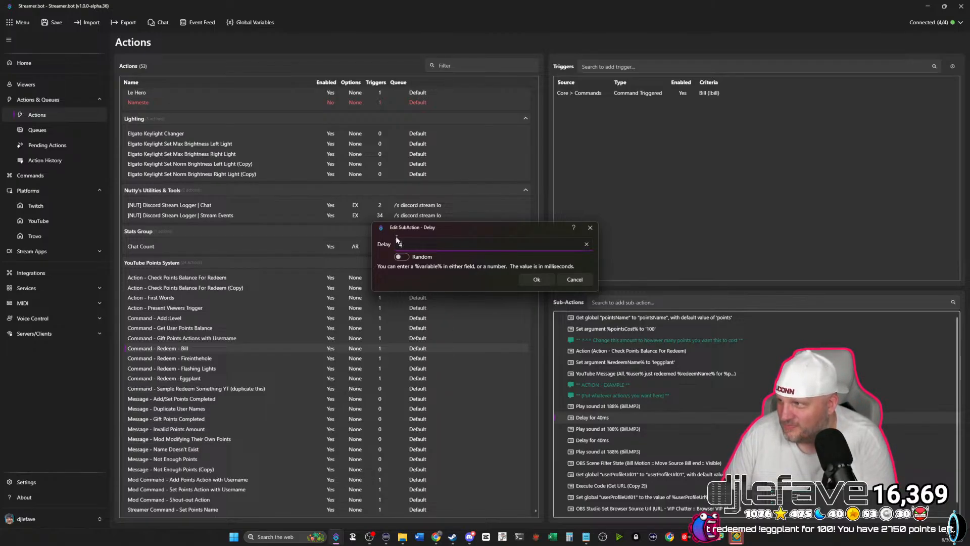
{"action": "key", "text": "BackSpace"}
{"action": "key", "text": "BackSpace"}
{"action": "type", "text": "100"}
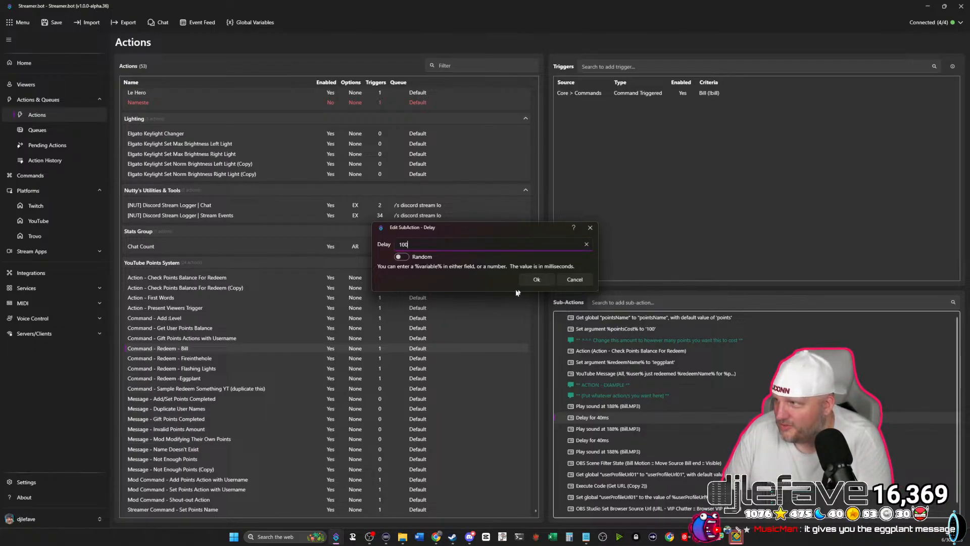
{"action": "left_click", "coordinate": [533, 282]}
{"action": "double_click", "coordinate": [592, 440]}
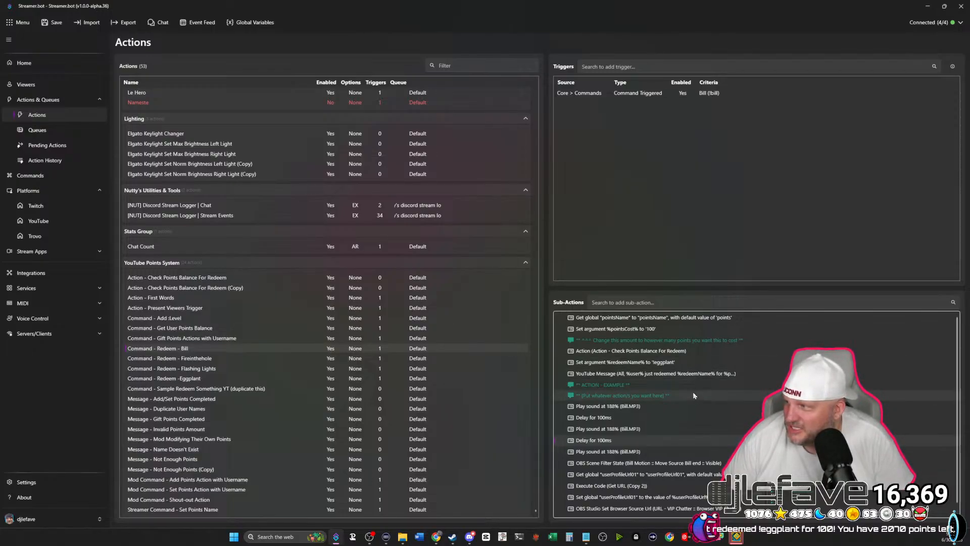
Review the YouTube redeem message and set the redeemName argument's value to !bill.
{"action": "double_click", "coordinate": [695, 373]}
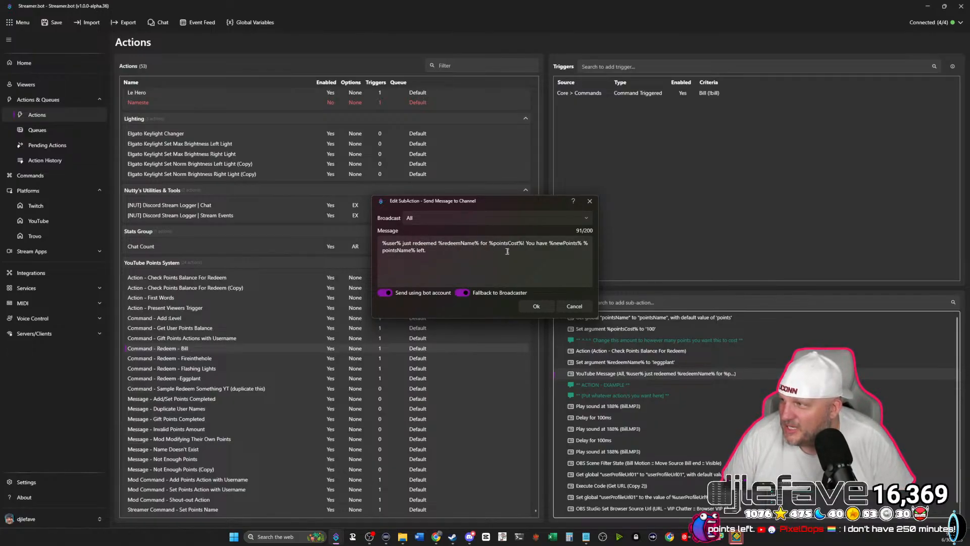
{"action": "left_click", "coordinate": [537, 306]}
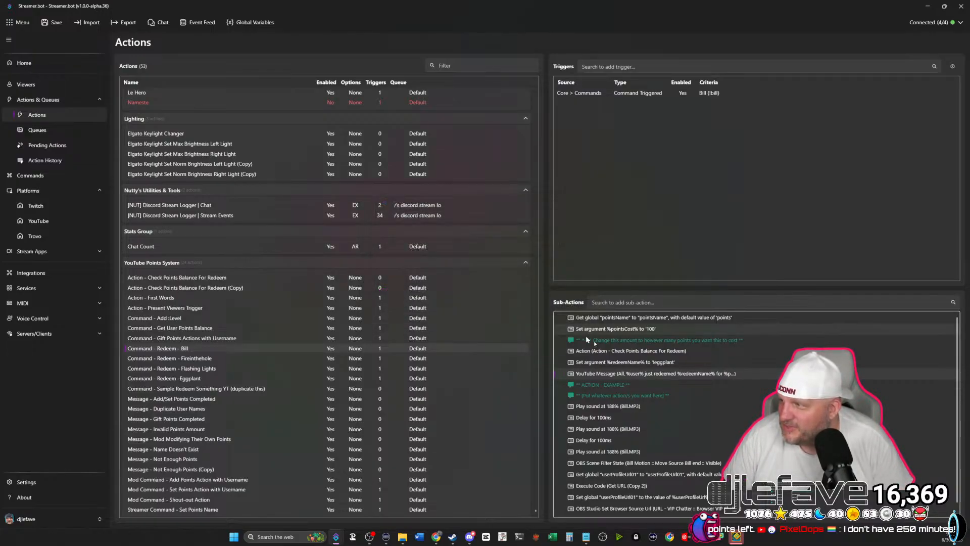
{"action": "double_click", "coordinate": [617, 362]}
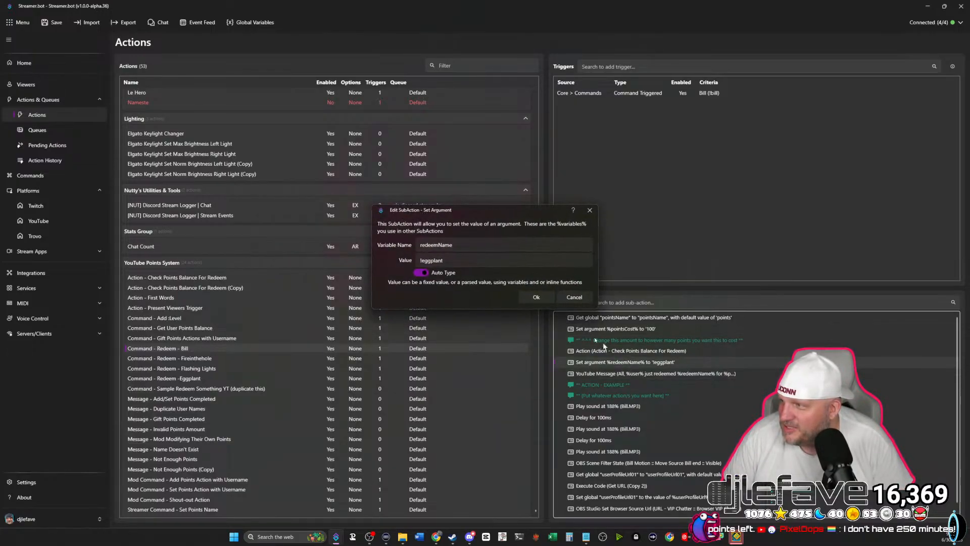
{"action": "double_click", "coordinate": [422, 259]}
{"action": "type", "text": "bi"}
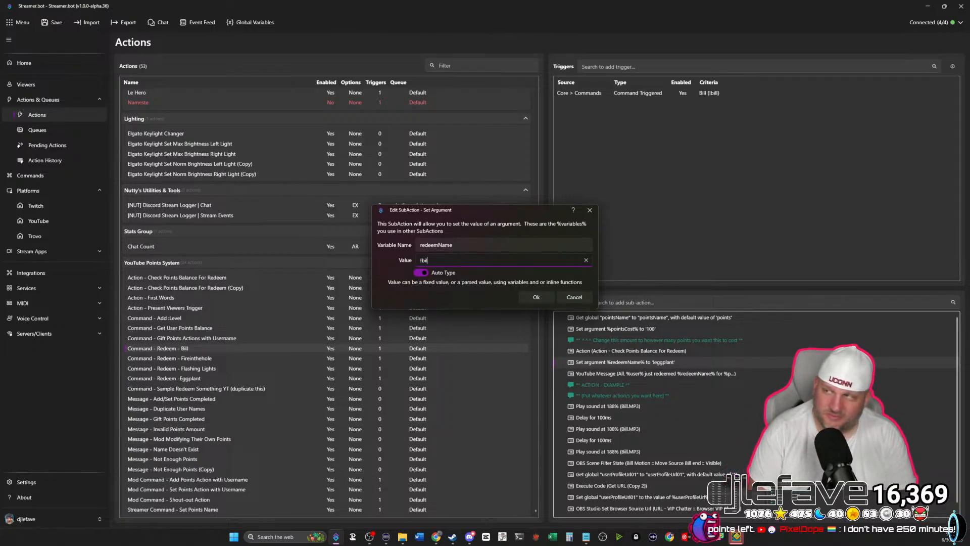
{"action": "type", "text": "ll"}
{"action": "left_click", "coordinate": [549, 295]}
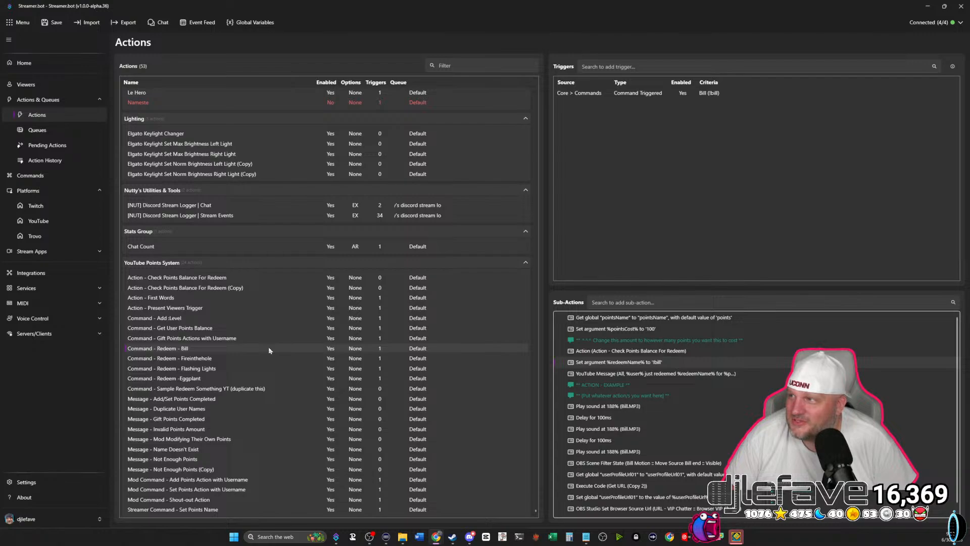
Check the available queues and the action settings of Command - Redeem - Bill.
{"action": "right_click", "coordinate": [182, 349]}
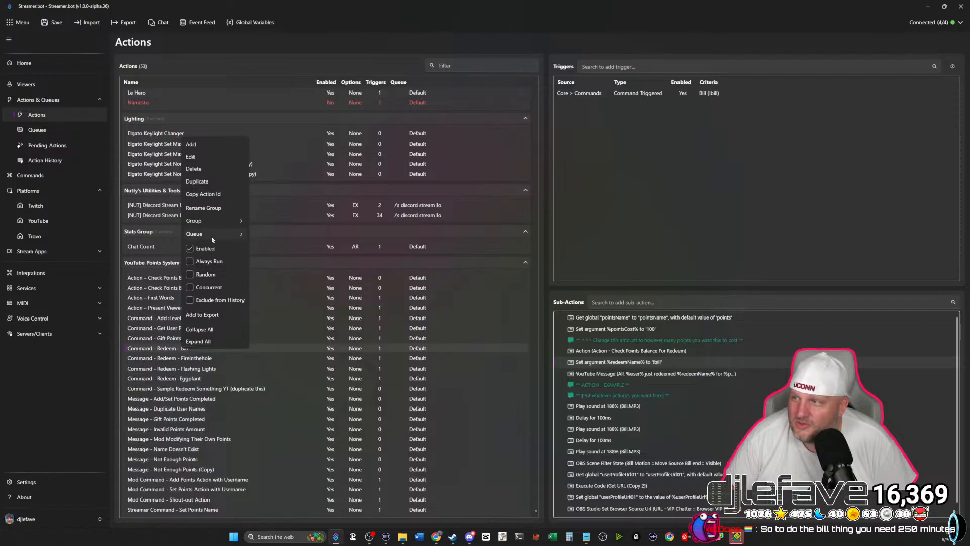
{"action": "mouse_move", "coordinate": [212, 237]}
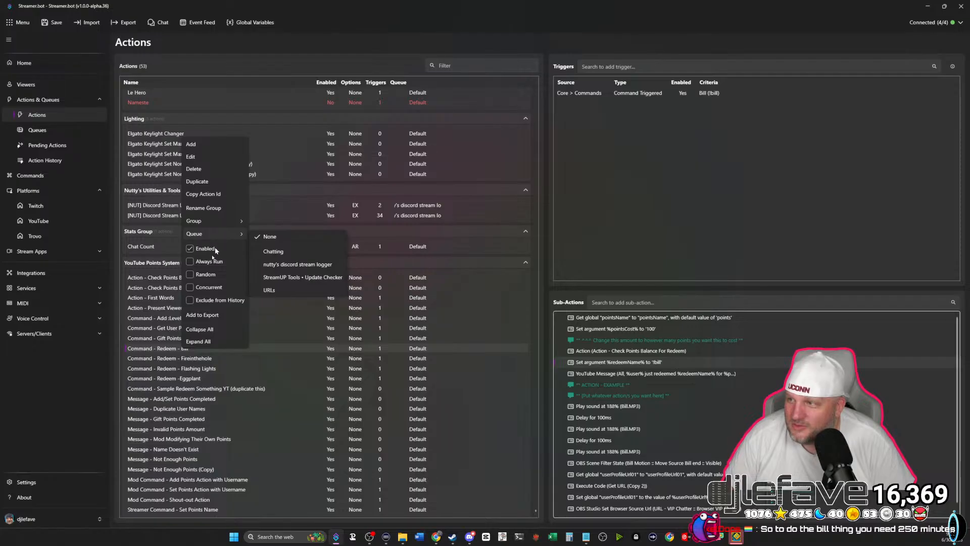
{"action": "left_click", "coordinate": [175, 348]}
{"action": "double_click", "coordinate": [177, 348]}
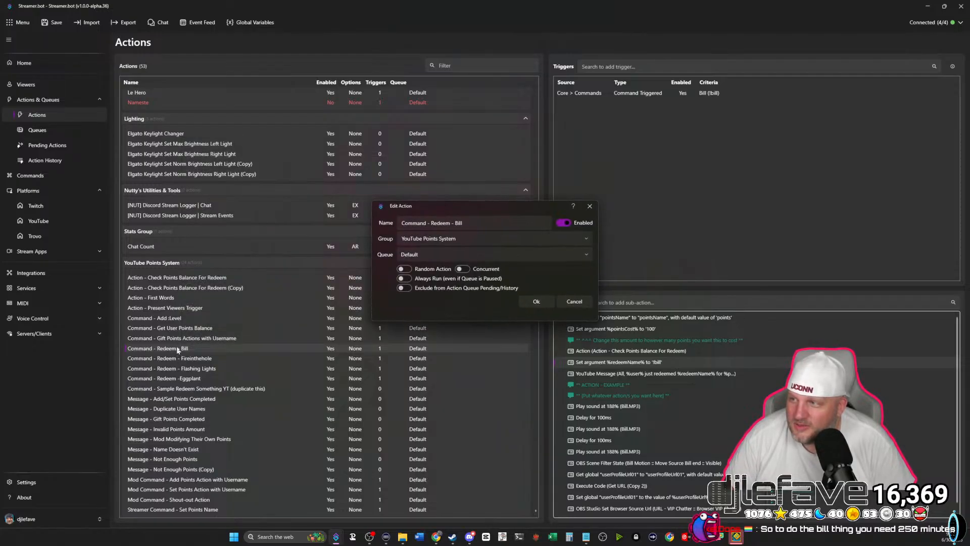
{"action": "left_click", "coordinate": [567, 302]}
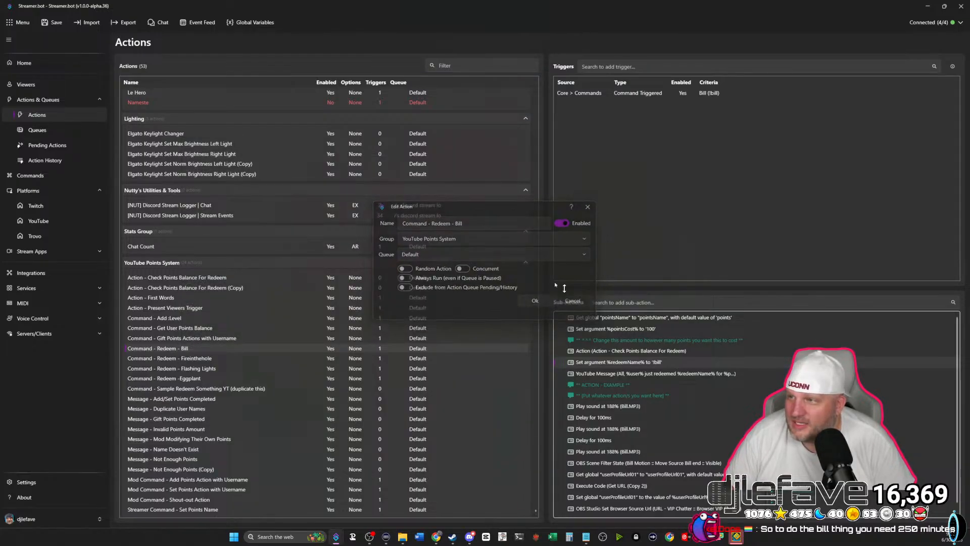
Add an action queue named Redeems with Blocking enabled.
{"action": "left_click", "coordinate": [71, 130]}
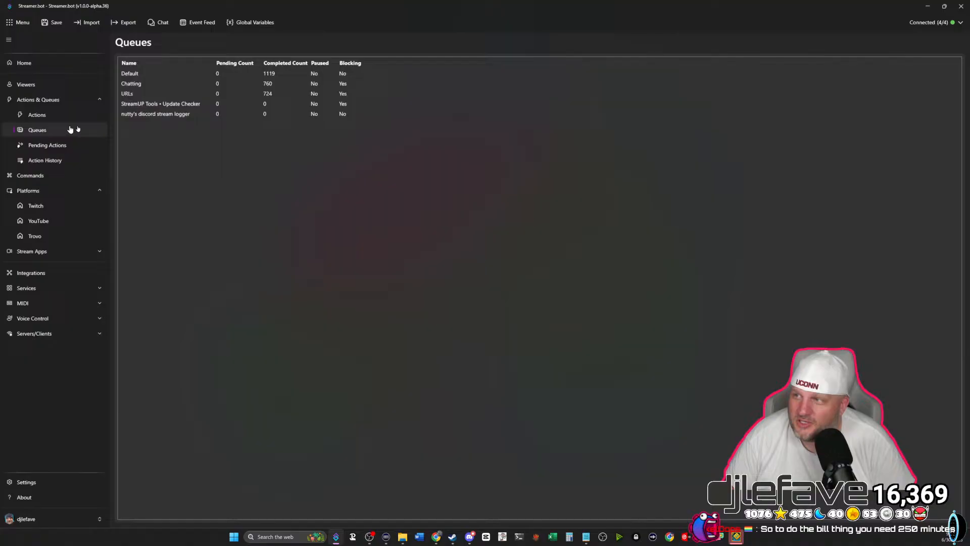
{"action": "right_click", "coordinate": [198, 145]}
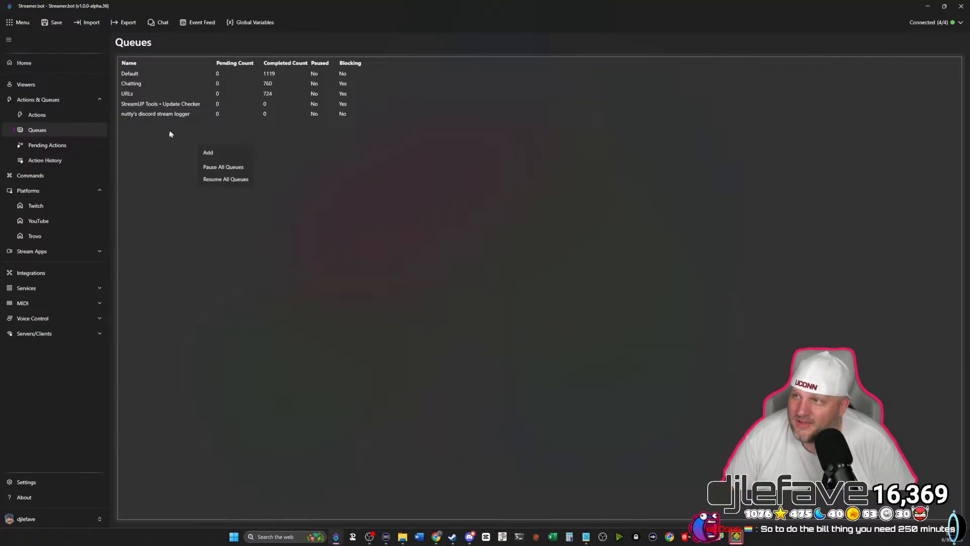
{"action": "left_click", "coordinate": [213, 154]}
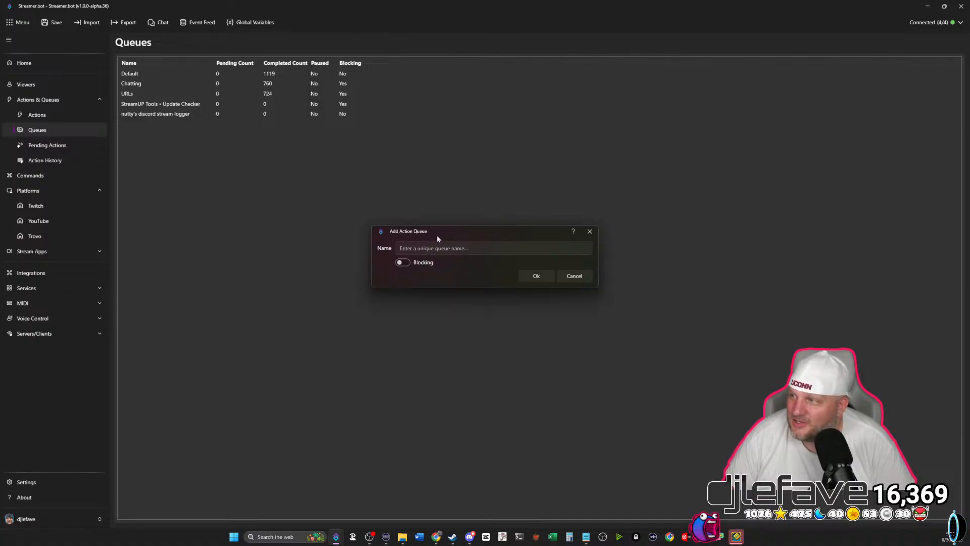
{"action": "type", "text": "Redeems"}
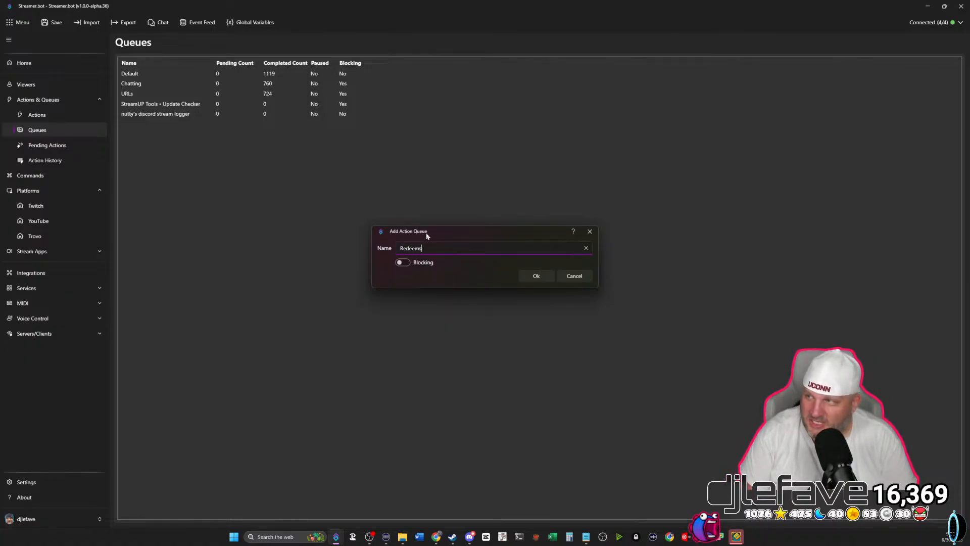
{"action": "left_click", "coordinate": [400, 266]}
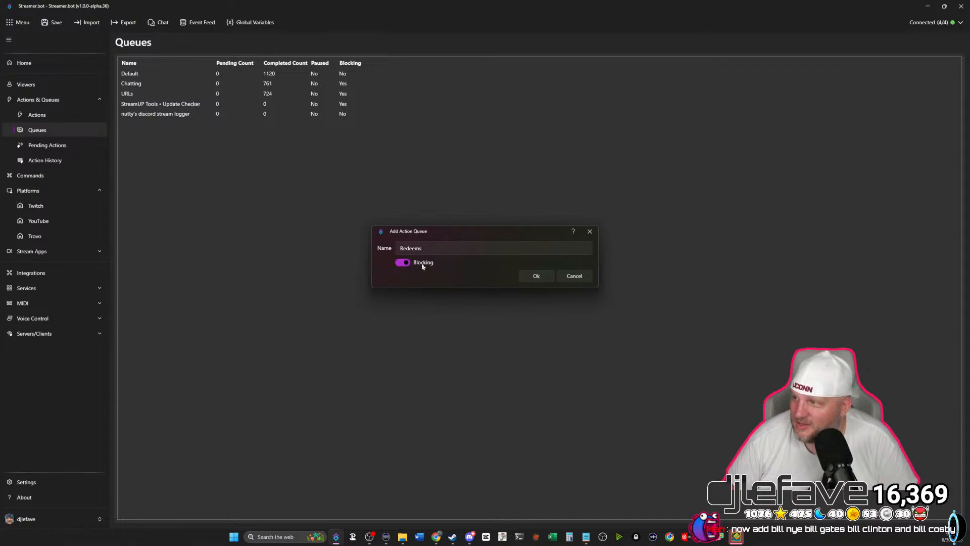
{"action": "mouse_move", "coordinate": [423, 267]}
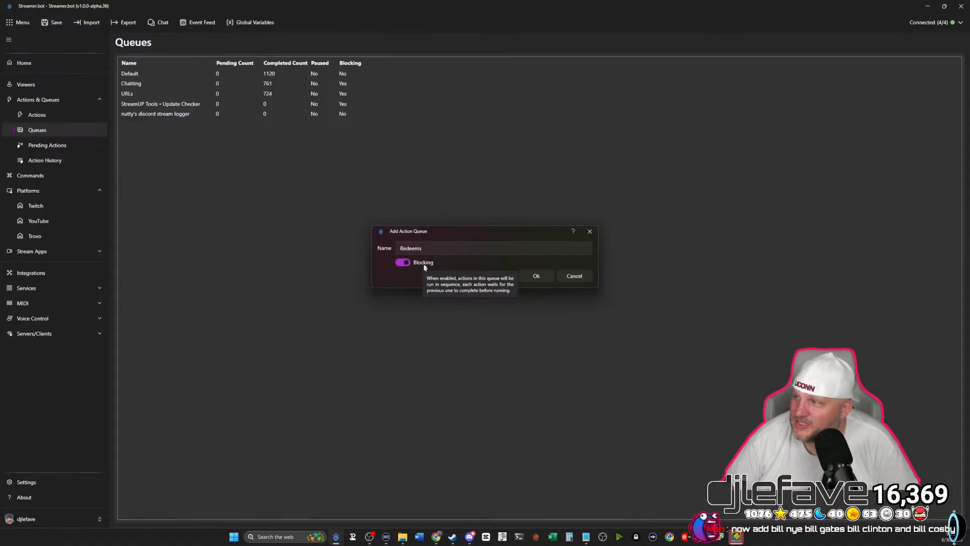
{"action": "left_click", "coordinate": [536, 276]}
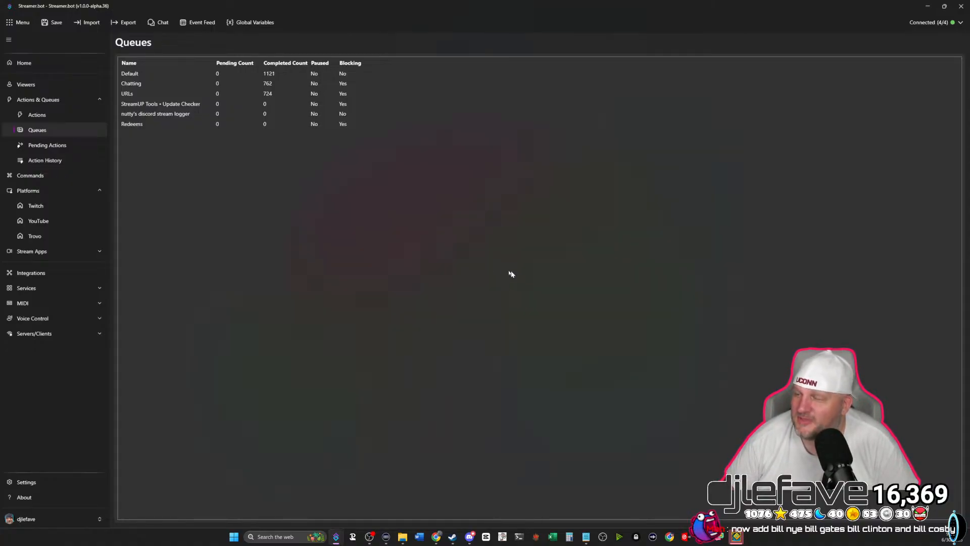
Assign the Command - Redeem - Bill action to the Redeems queue, and check the Fireinthehole and Flashing Lights redeem actions.
{"action": "left_click", "coordinate": [45, 115]}
{"action": "right_click", "coordinate": [193, 347]}
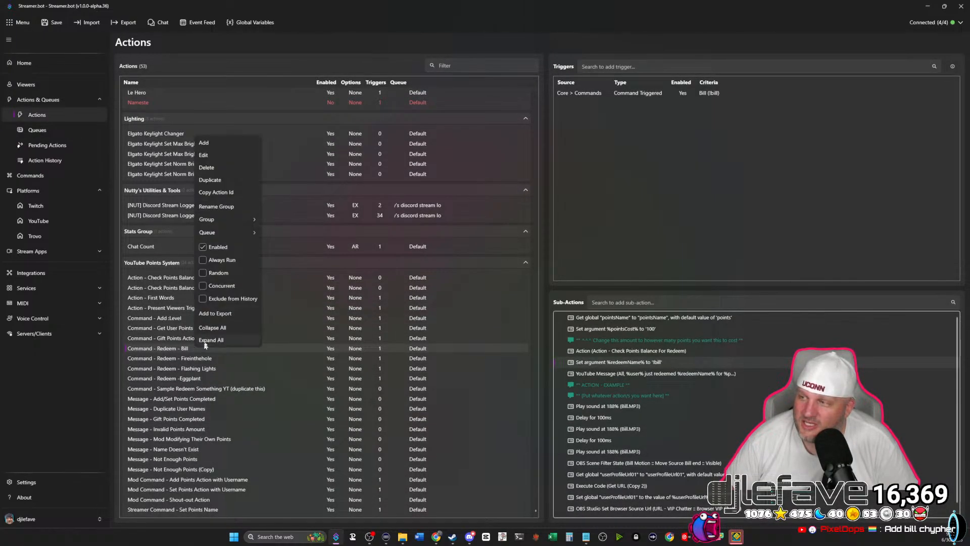
{"action": "mouse_move", "coordinate": [234, 232]}
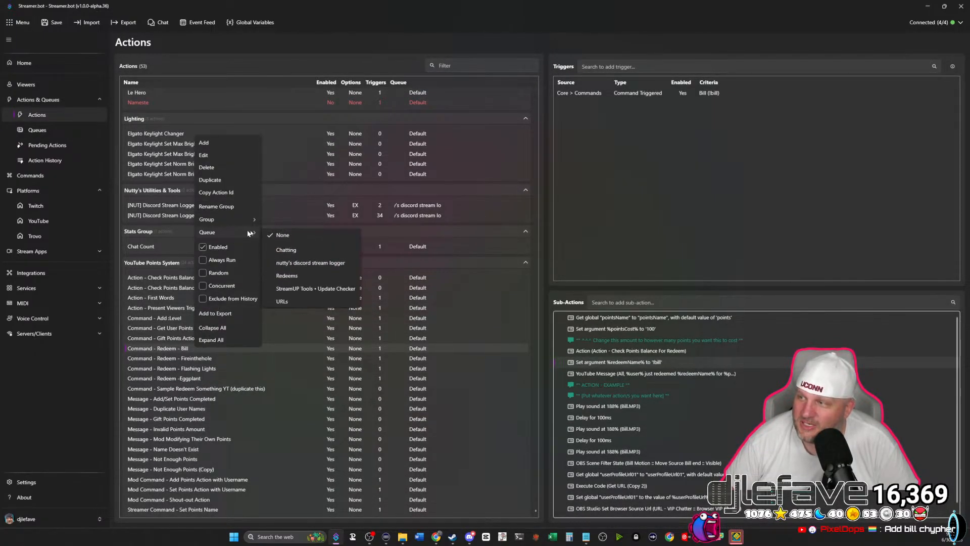
{"action": "left_click", "coordinate": [286, 276]}
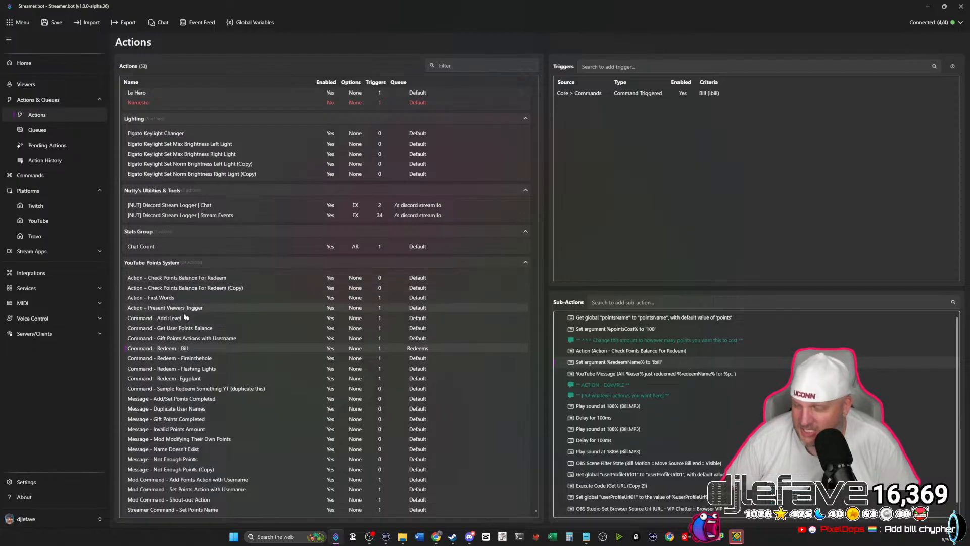
{"action": "left_click", "coordinate": [185, 360]}
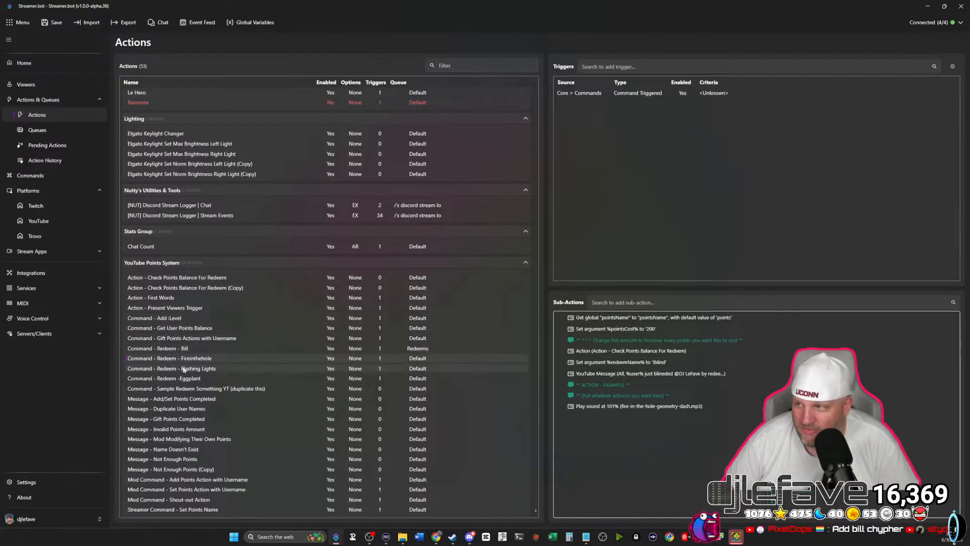
{"action": "left_click", "coordinate": [184, 369]}
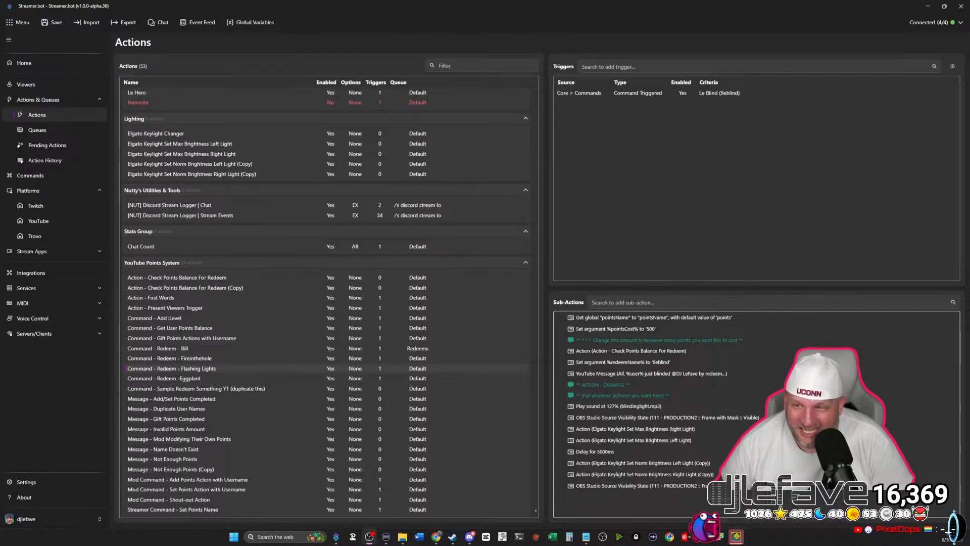
Switch to the Fourthwall site editor in Chrome and add a text section headed !bill above !bigbadguy on the LeCommands page.
{"action": "mouse_move", "coordinate": [440, 527]}
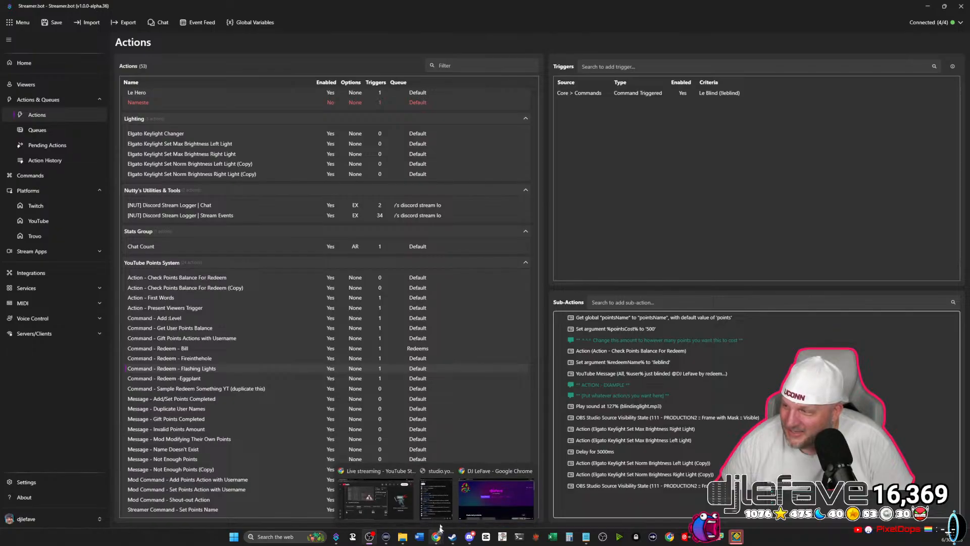
{"action": "left_click", "coordinate": [519, 499]}
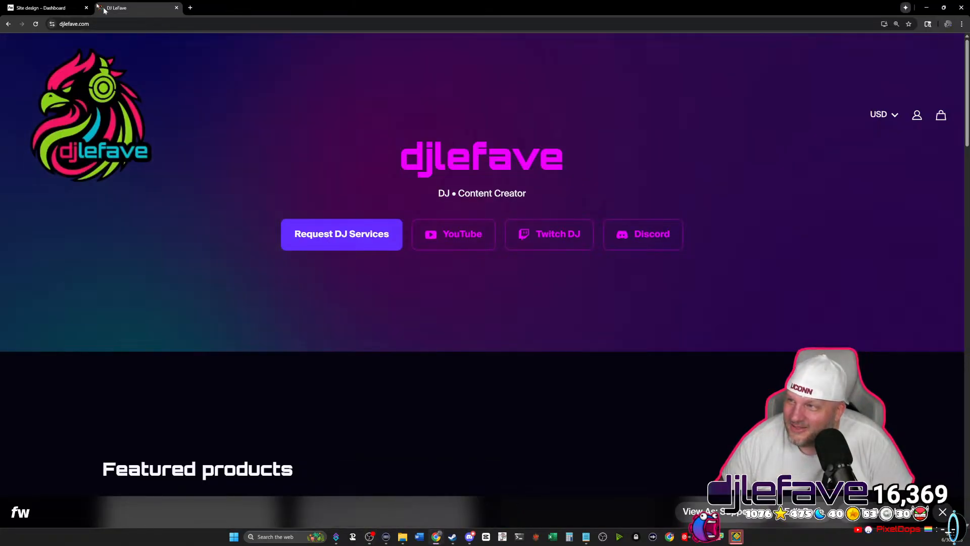
{"action": "left_click", "coordinate": [48, 8]}
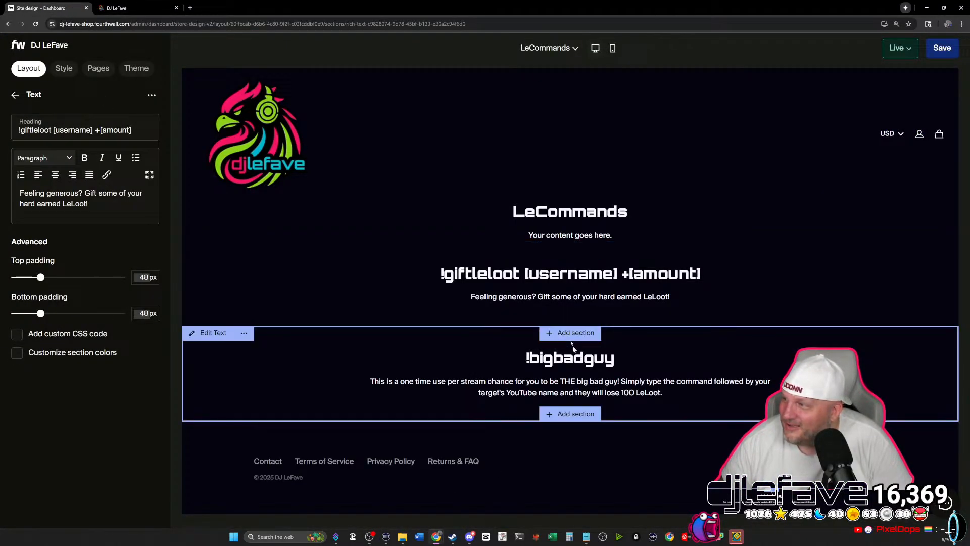
{"action": "left_click", "coordinate": [572, 325]}
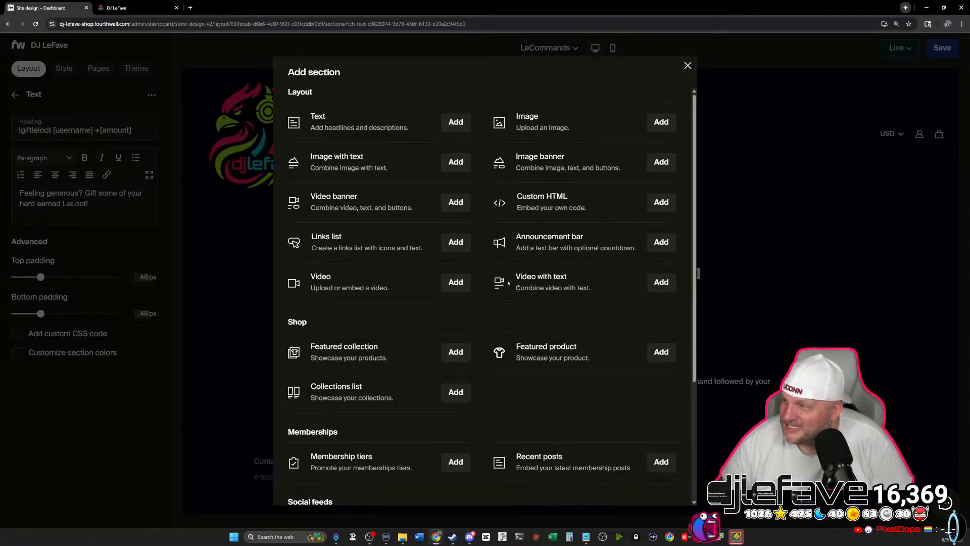
{"action": "left_click", "coordinate": [456, 122]}
{"action": "left_click", "coordinate": [70, 131]}
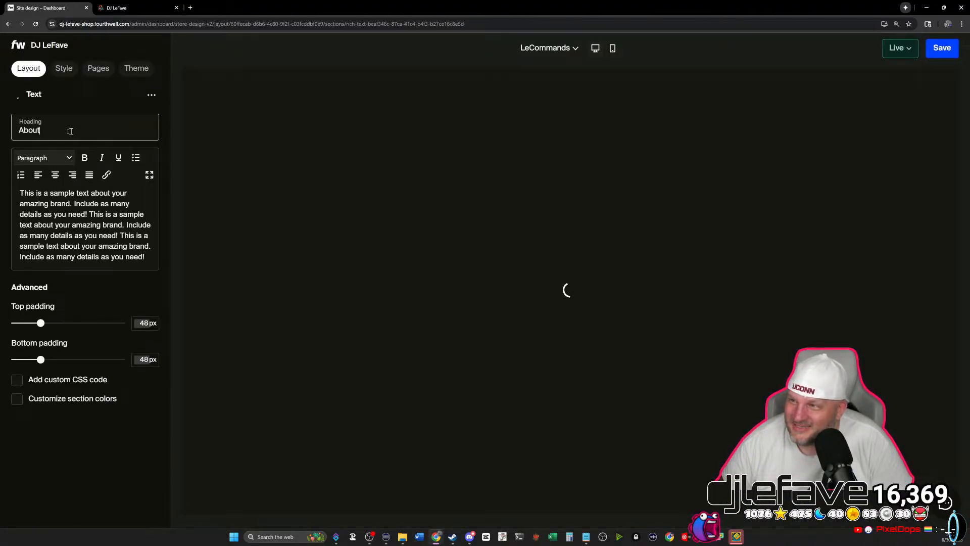
{"action": "double_click", "coordinate": [70, 131]}
{"action": "type", "text": "!bi"}
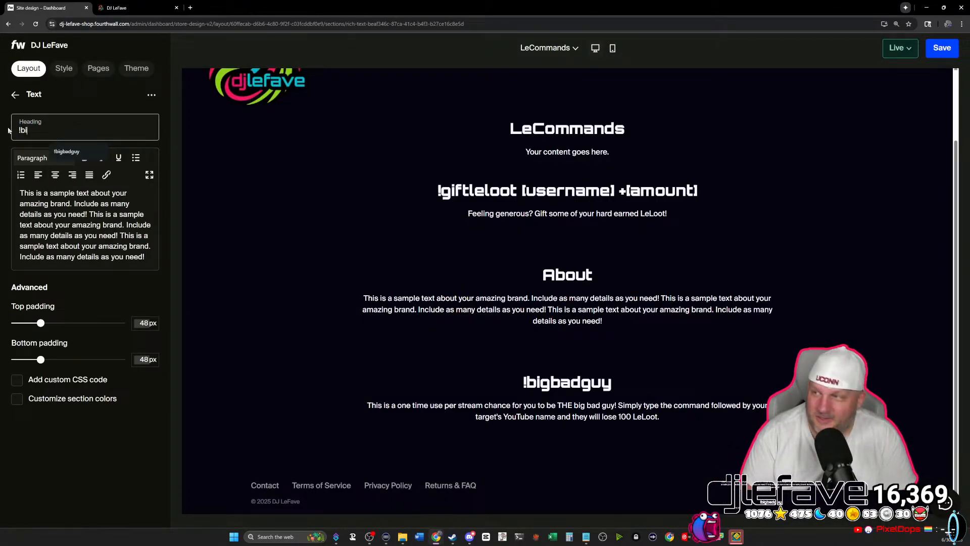
{"action": "type", "text": "ll"}
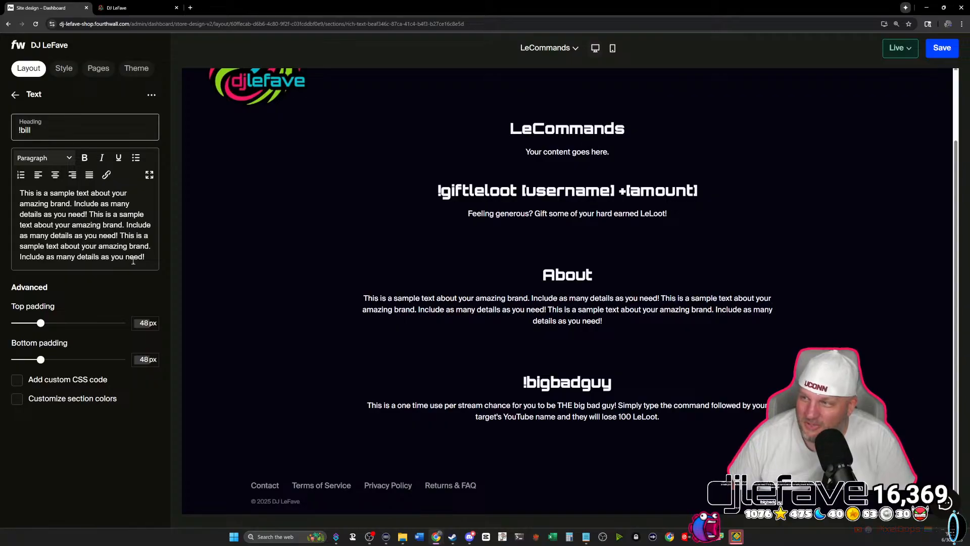
Replace the !bill description with "Fire off a annoying but could be more annoying custom Bullet Bill across the screen!" and save the page.
{"action": "left_click_drag", "start_coordinate": [145, 257], "coordinate": [19, 192]}
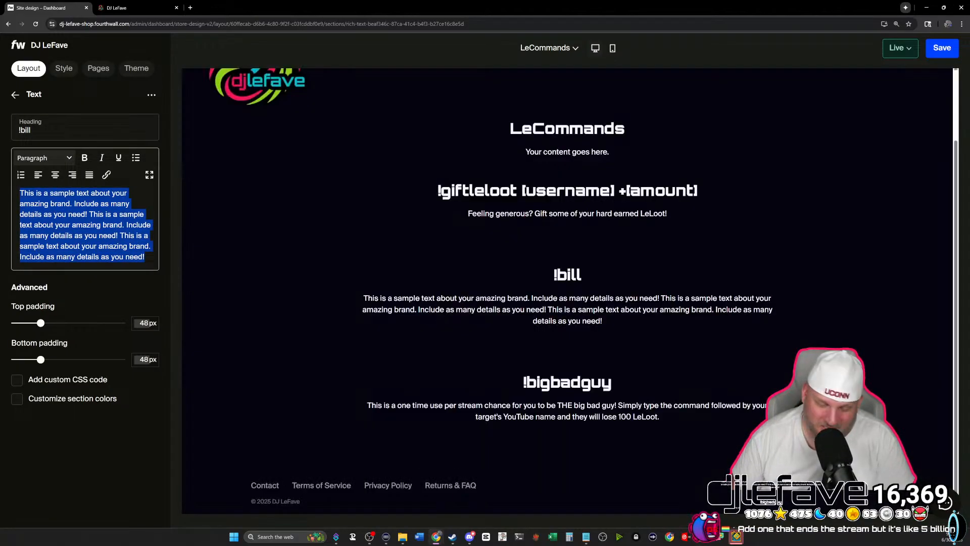
{"action": "type", "text": "F"}
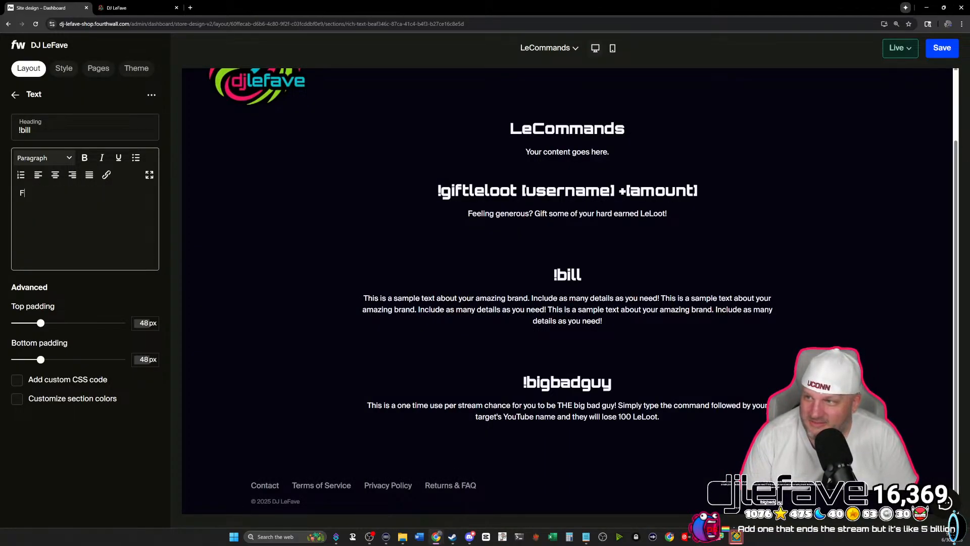
{"action": "type", "text": "ire off"}
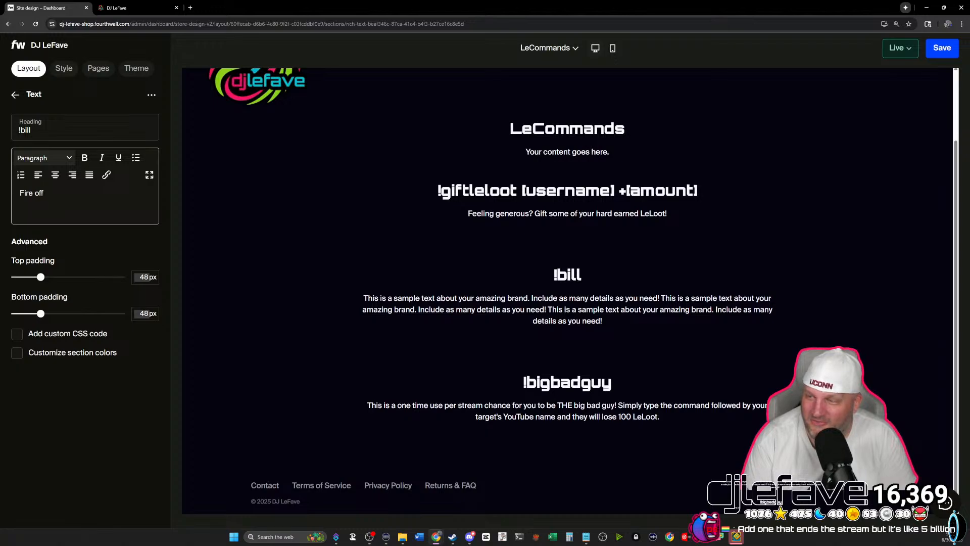
{"action": "type", "text": " an"}
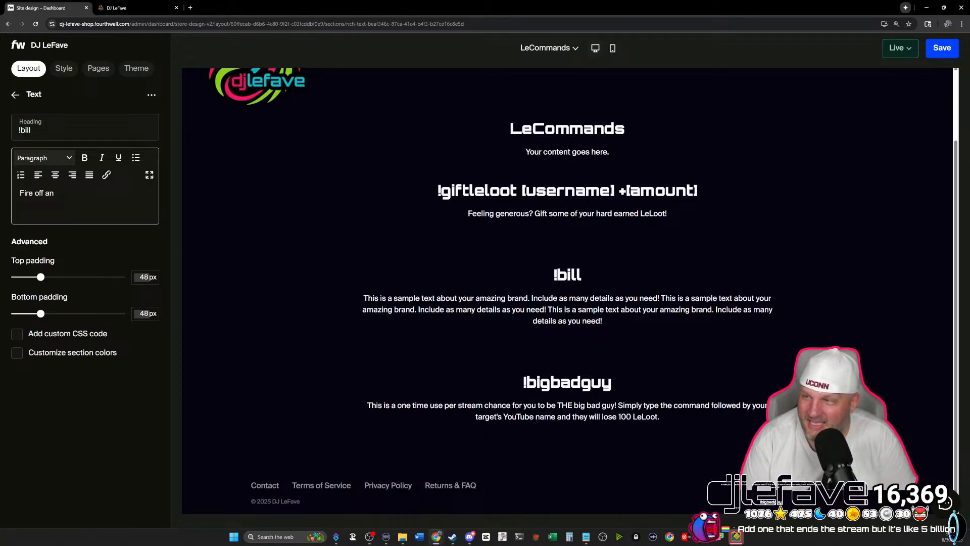
{"action": "key", "text": "BackSpace"}
{"action": "type", "text": " annoyi"}
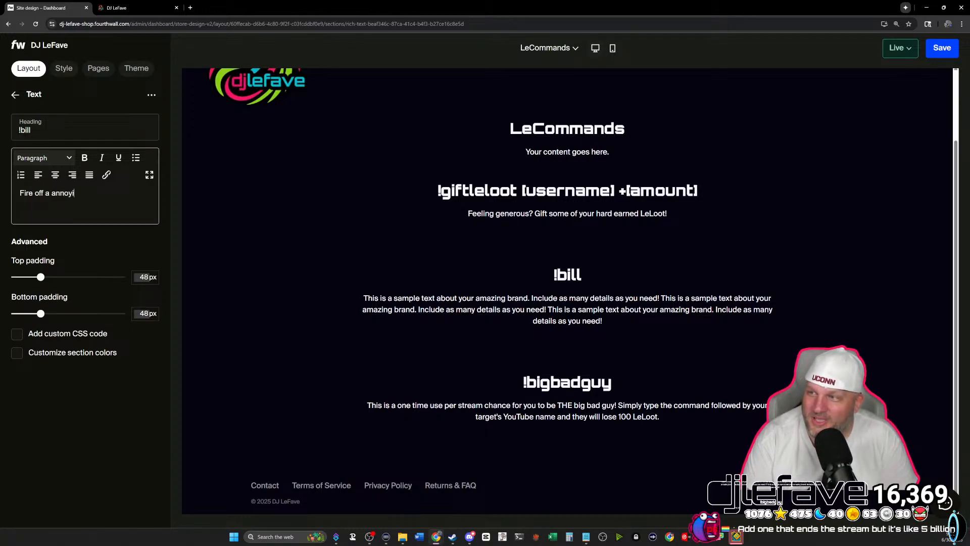
{"action": "type", "text": "ng but no"}
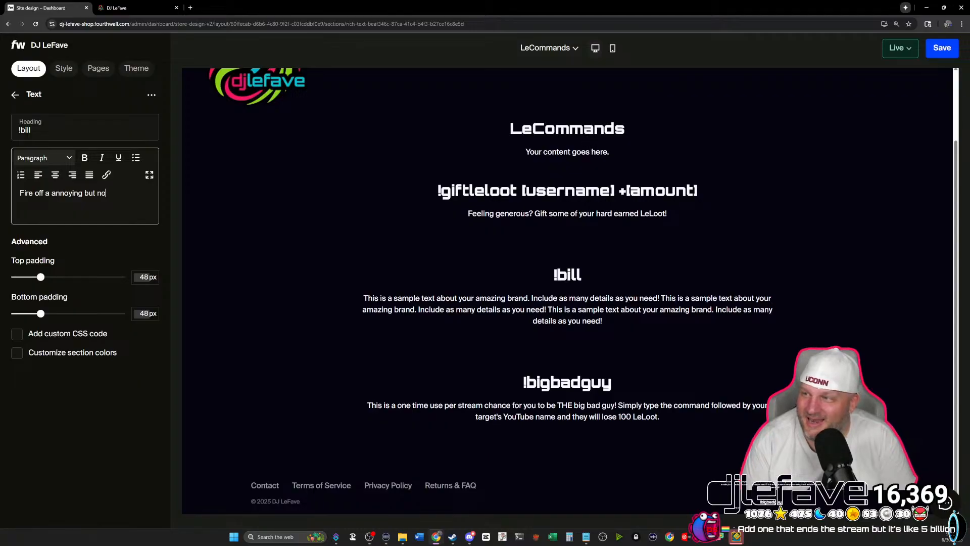
{"action": "key", "text": "BackSpace"}
{"action": "key", "text": "BackSpace"}
{"action": "type", "text": "could be"}
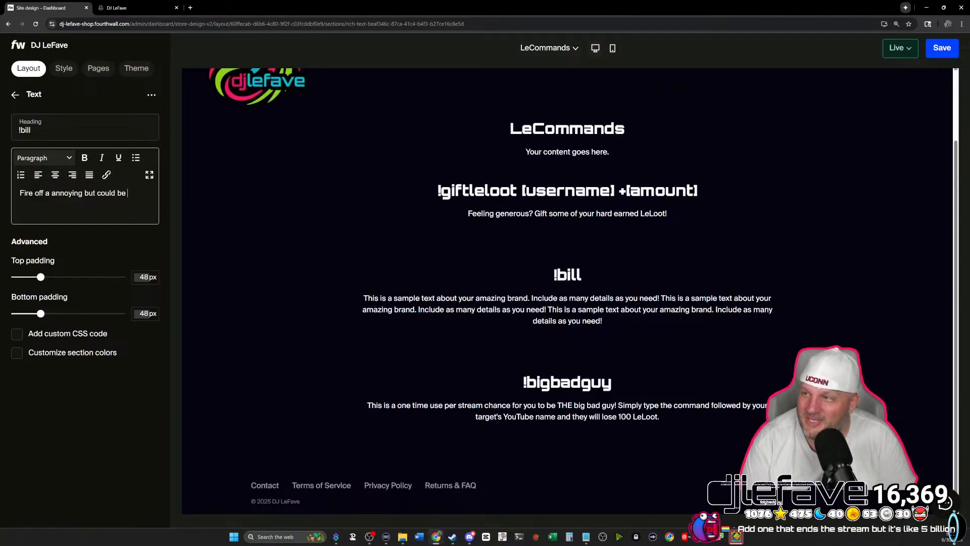
{"action": "type", "text": " more "}
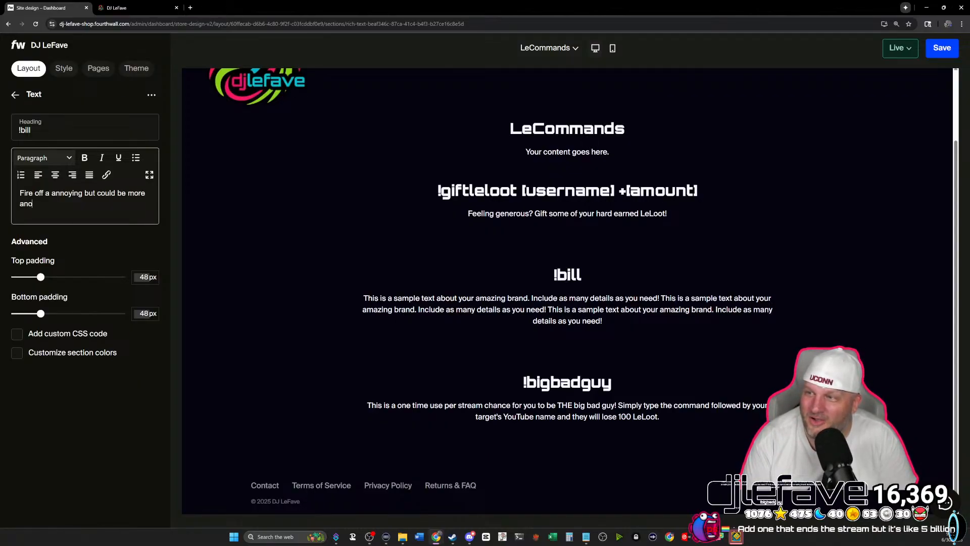
{"action": "type", "text": "annoying Bu"}
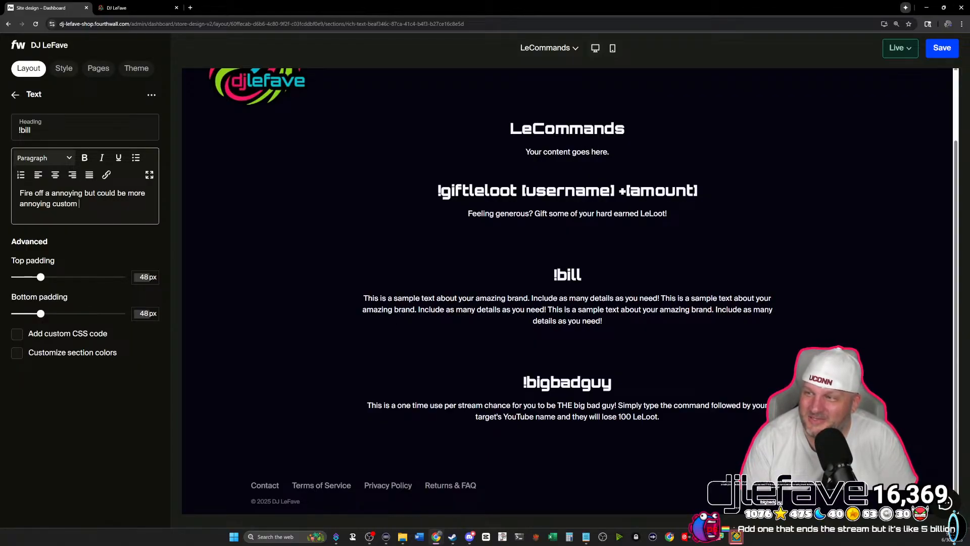
{"action": "type", "text": "ullet Bill"}
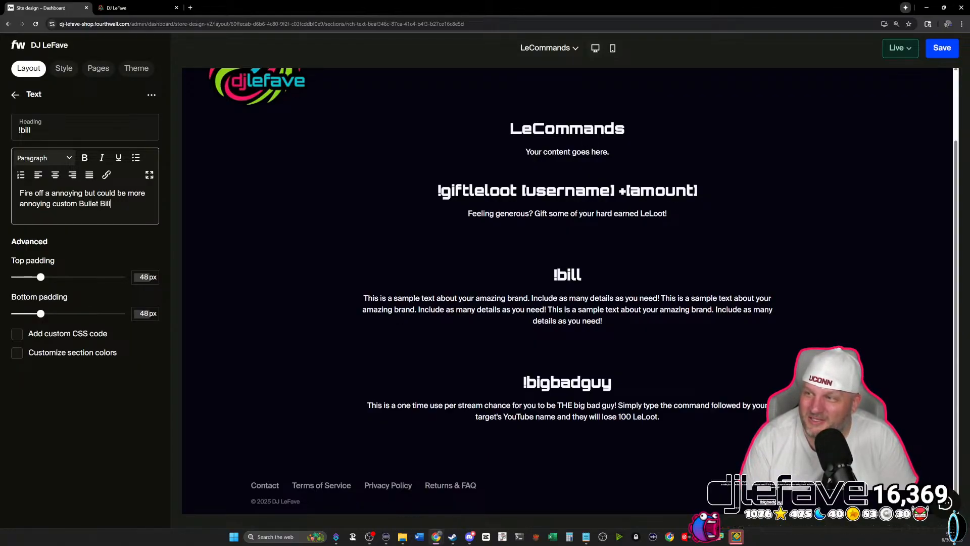
{"action": "type", "text": " across the screen!"}
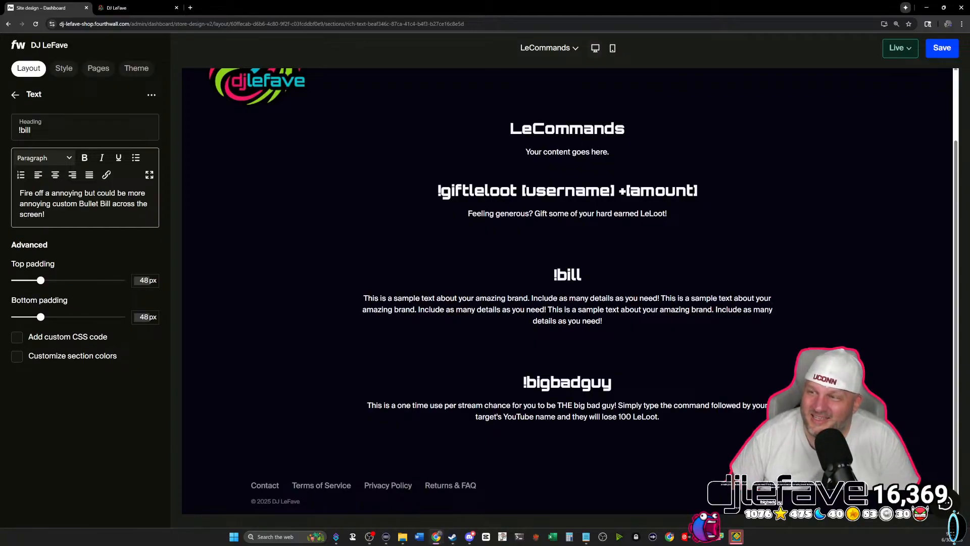
{"action": "left_click", "coordinate": [941, 49]}
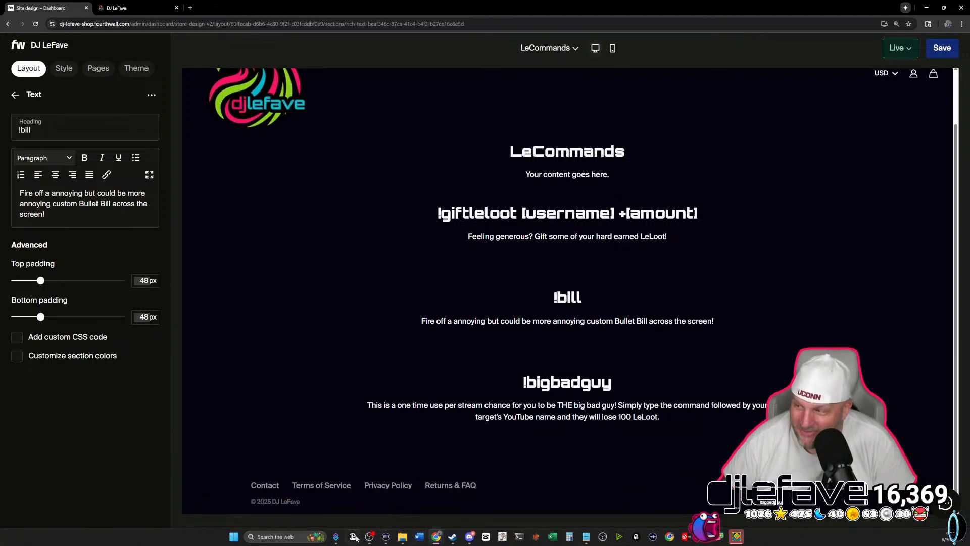
Switch back to Streamer.bot and look through the chat command actions.
{"action": "left_click", "coordinate": [337, 539]}
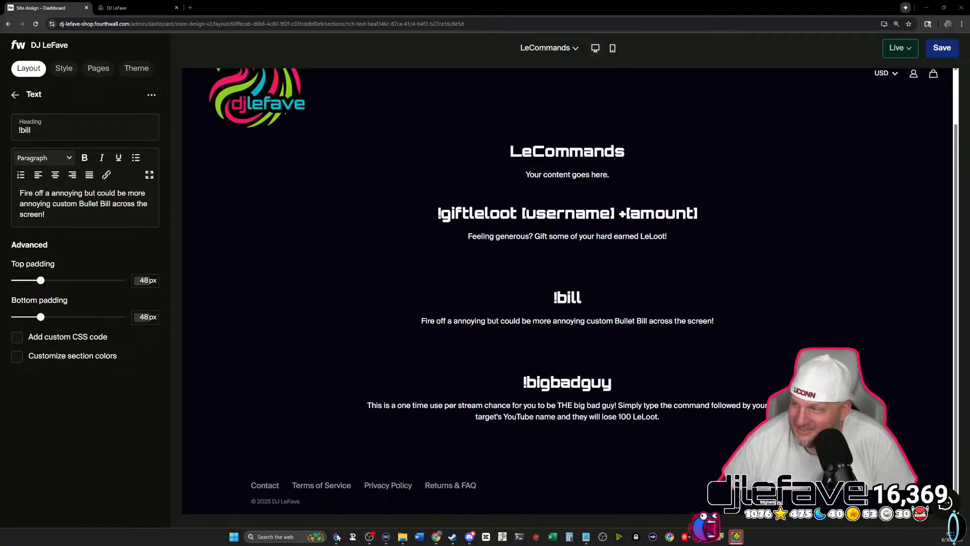
{"action": "scroll", "coordinate": [204, 132], "scroll_direction": "up", "scroll_amount": 3}
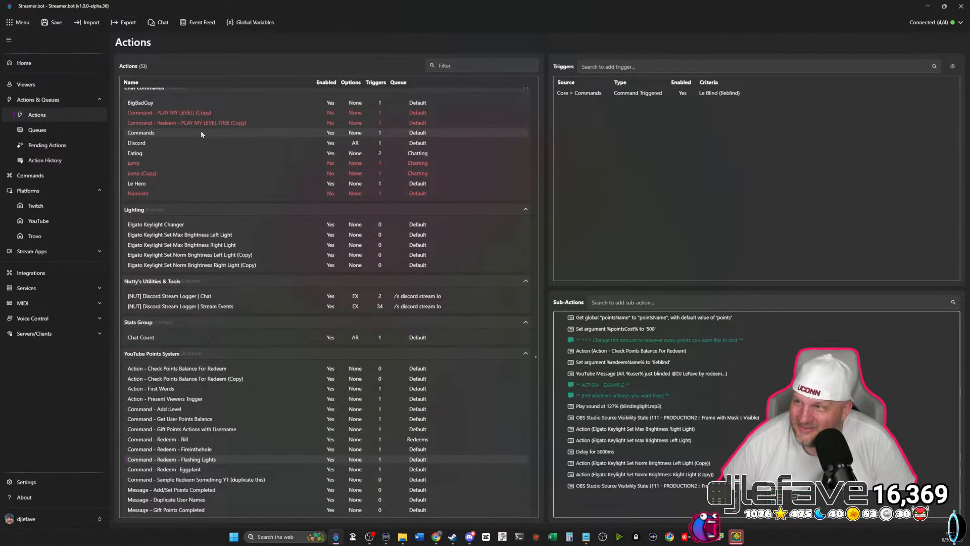
{"action": "scroll", "coordinate": [202, 129], "scroll_direction": "up", "scroll_amount": 5}
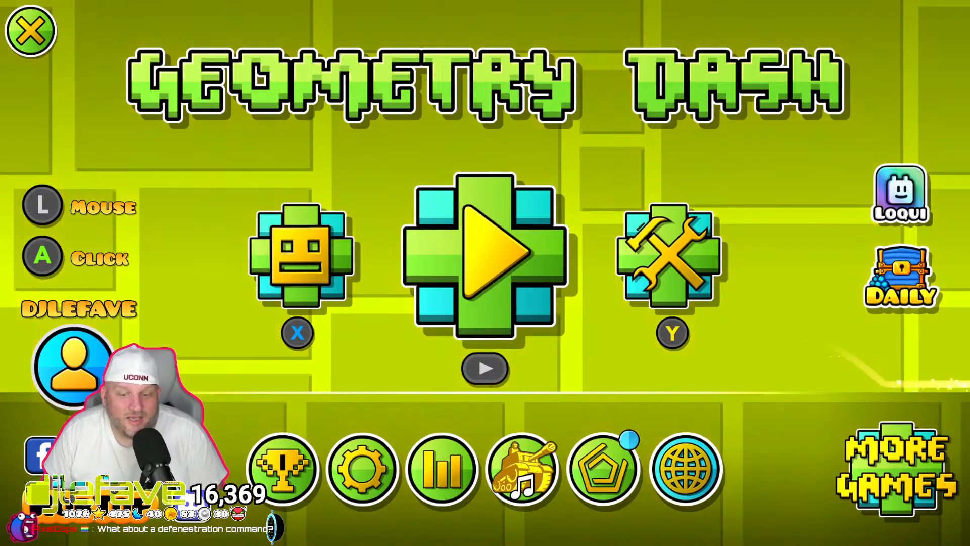
Search the online levels for "SKELETAL SHENNANIGAN", and return to the level categories.
{"action": "left_click", "coordinate": [671, 238]}
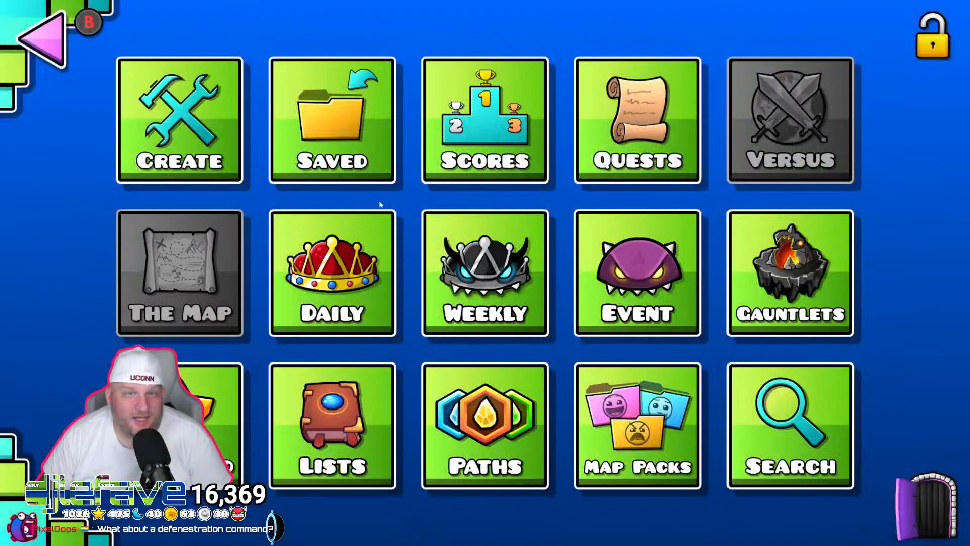
{"action": "left_click", "coordinate": [789, 482]}
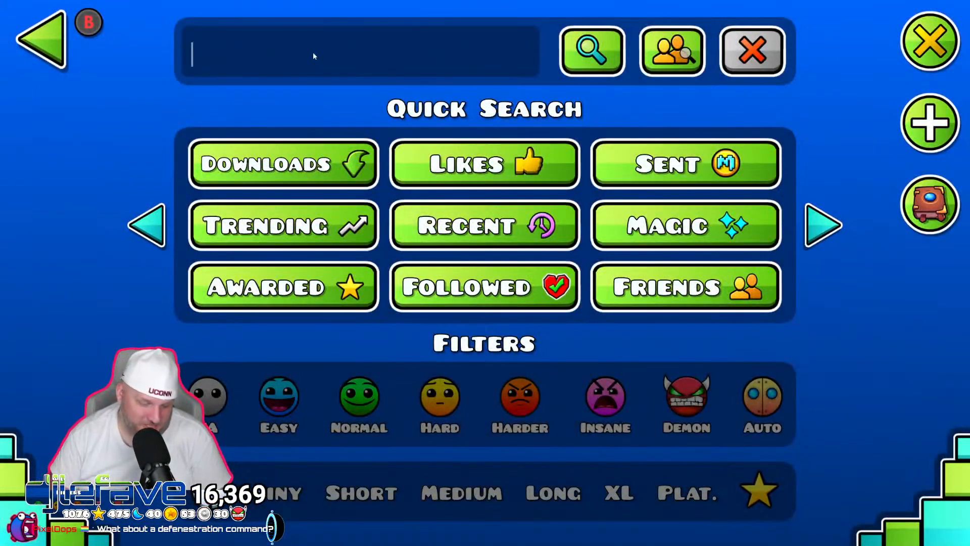
{"action": "type", "text": "SKELETAL"}
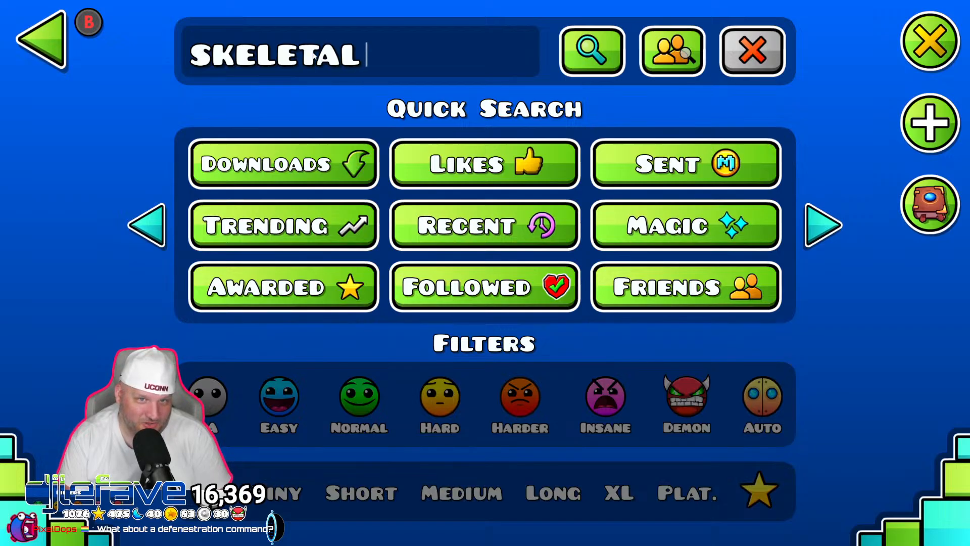
{"action": "type", "text": " SHENNANIGAN"}
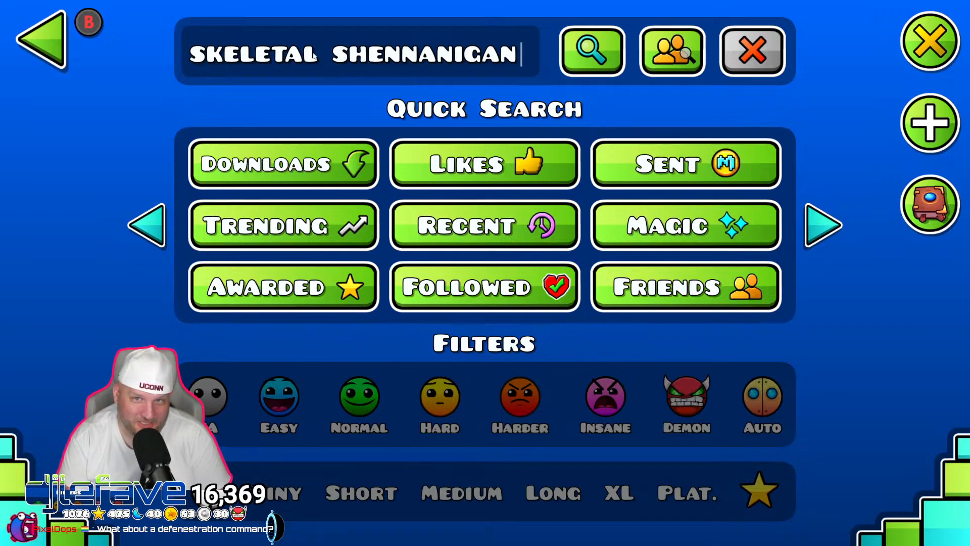
{"action": "left_click", "coordinate": [605, 59]}
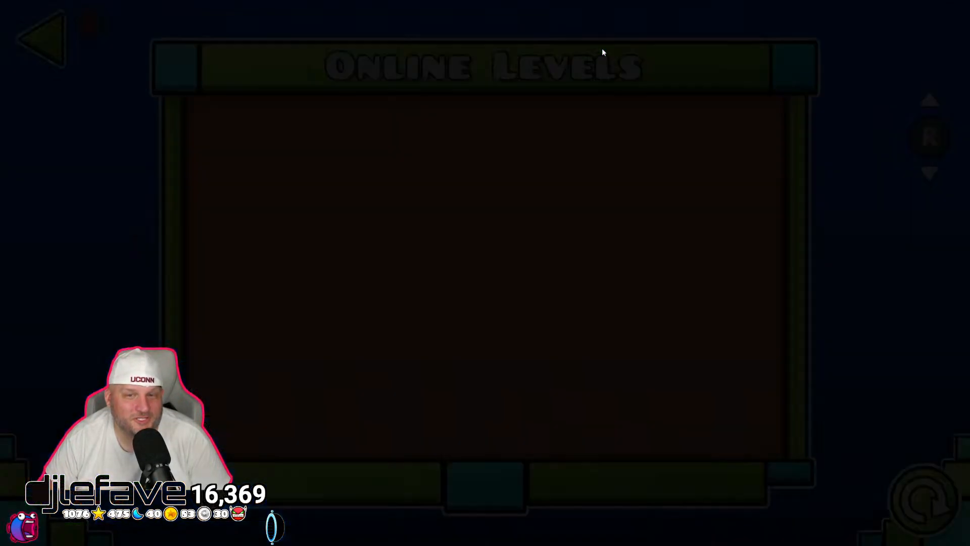
{"action": "left_click", "coordinate": [48, 32]}
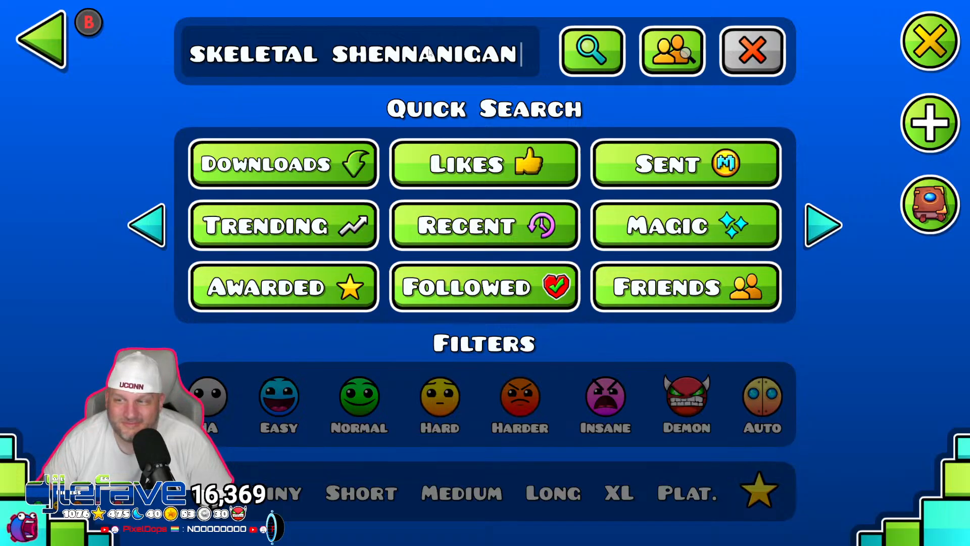
{"action": "left_click", "coordinate": [36, 42]}
Open the event level and skip Heave Ho to load the next event level.
{"action": "left_click", "coordinate": [653, 301]}
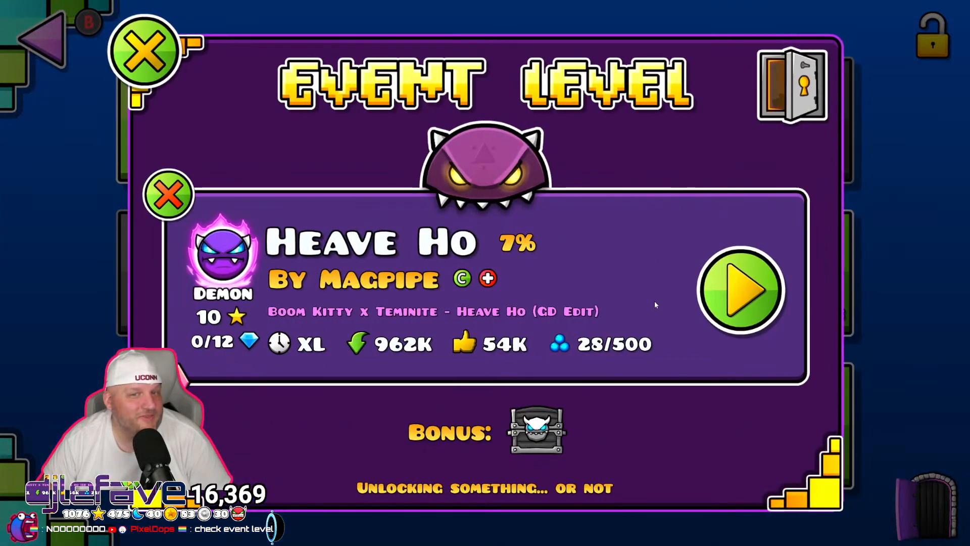
{"action": "left_click", "coordinate": [170, 201]}
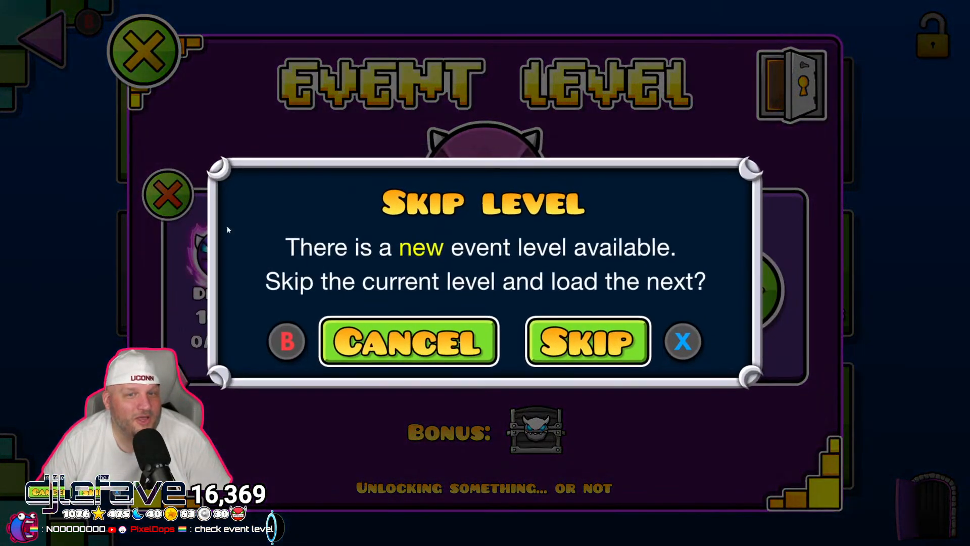
{"action": "left_click", "coordinate": [586, 339]}
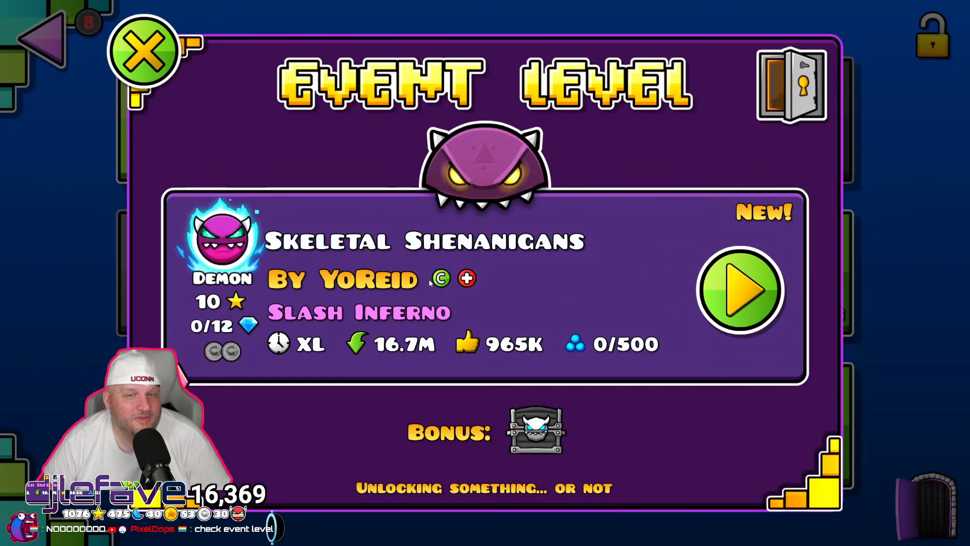
Open Skeletal Shenanigans from its creator's list of levels and assign it to folder 1.
{"action": "left_click", "coordinate": [363, 277]}
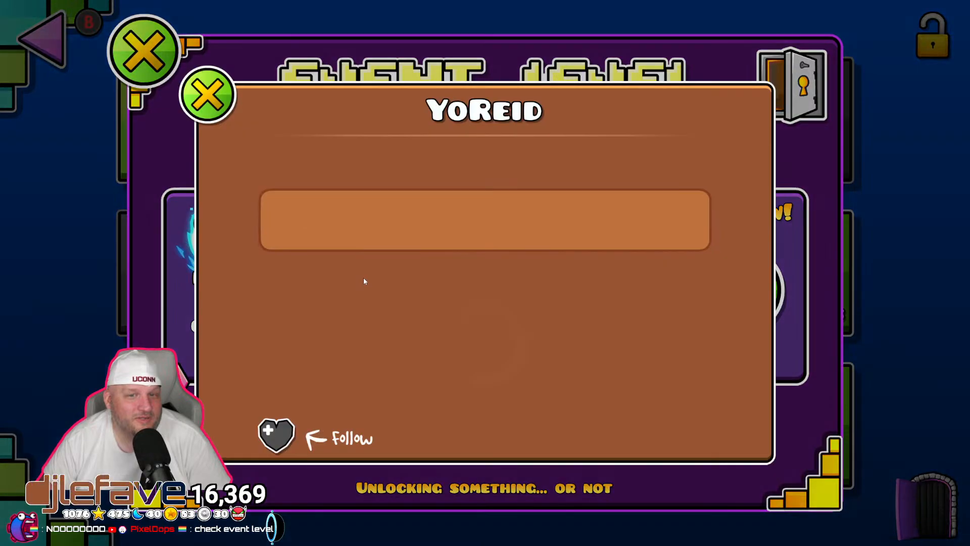
{"action": "left_click", "coordinate": [815, 487]}
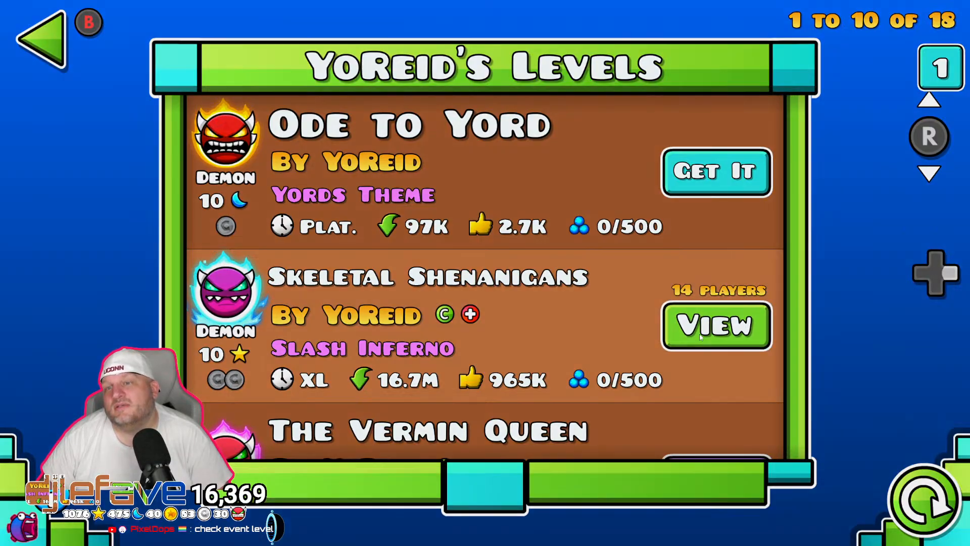
{"action": "left_click", "coordinate": [701, 337]}
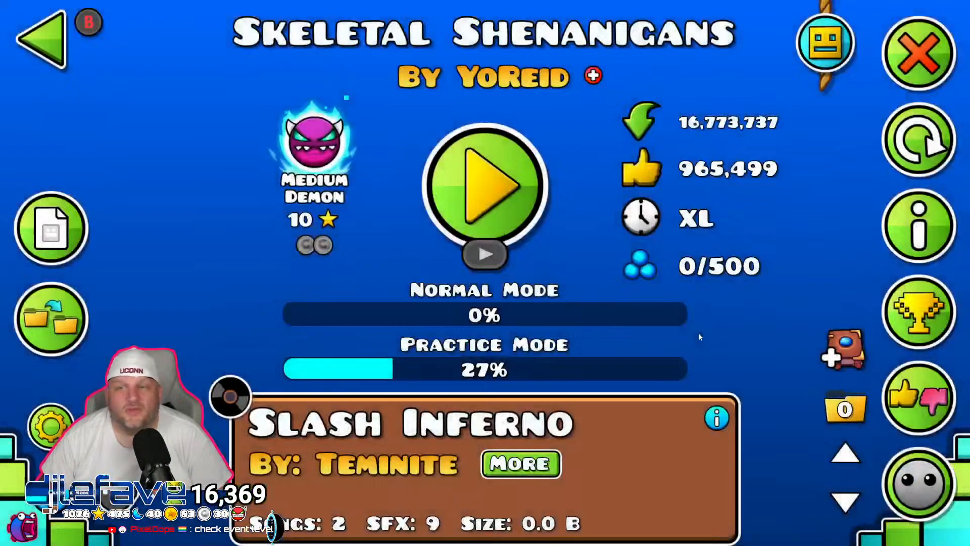
{"action": "left_click", "coordinate": [844, 404]}
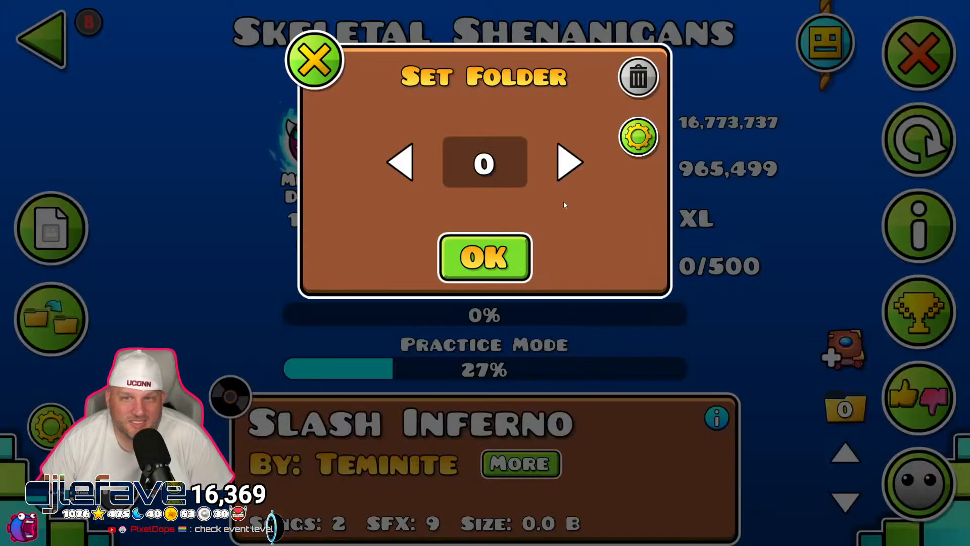
{"action": "left_click", "coordinate": [479, 261]}
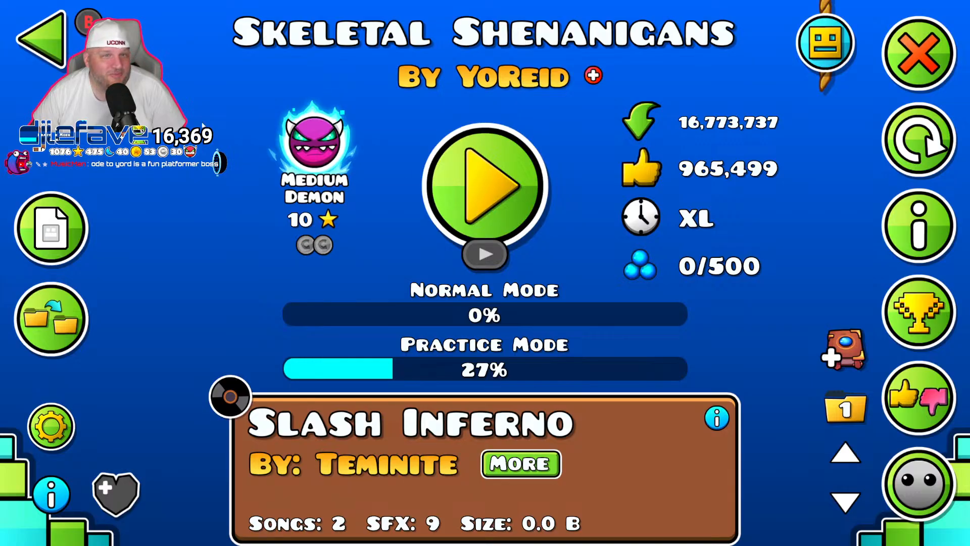
Return to the creator's level list, get the platformer level Ode to Yord and start playing it.
{"action": "left_click", "coordinate": [42, 40]}
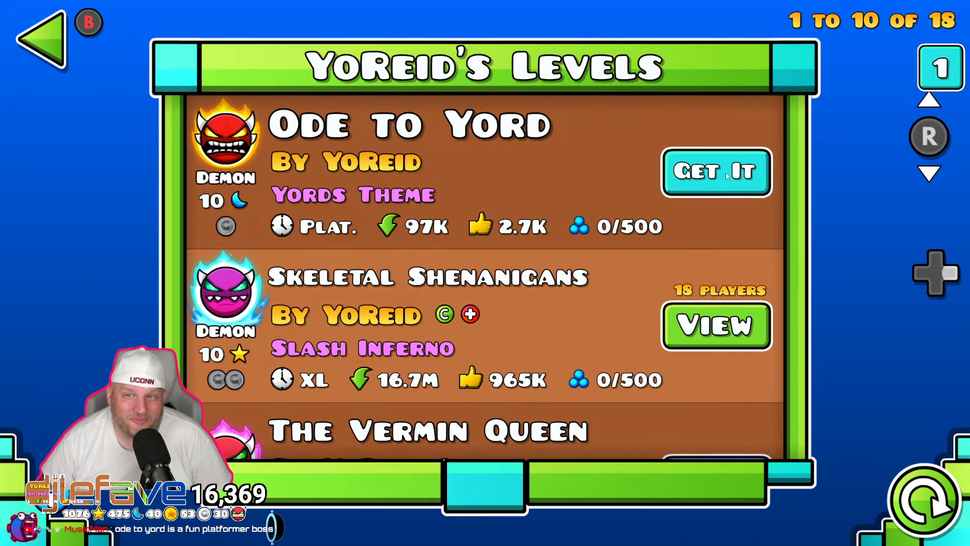
{"action": "left_click", "coordinate": [721, 177]}
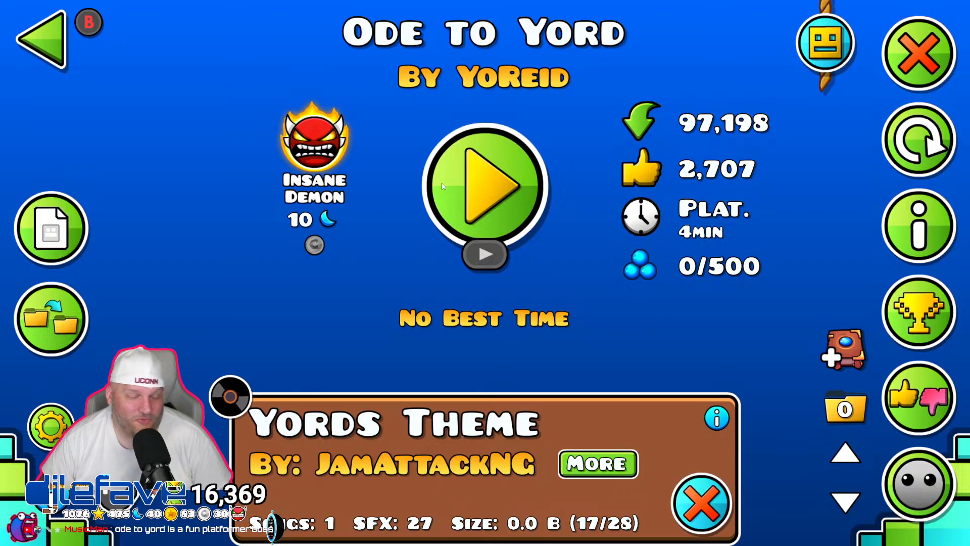
{"action": "left_click", "coordinate": [452, 196]}
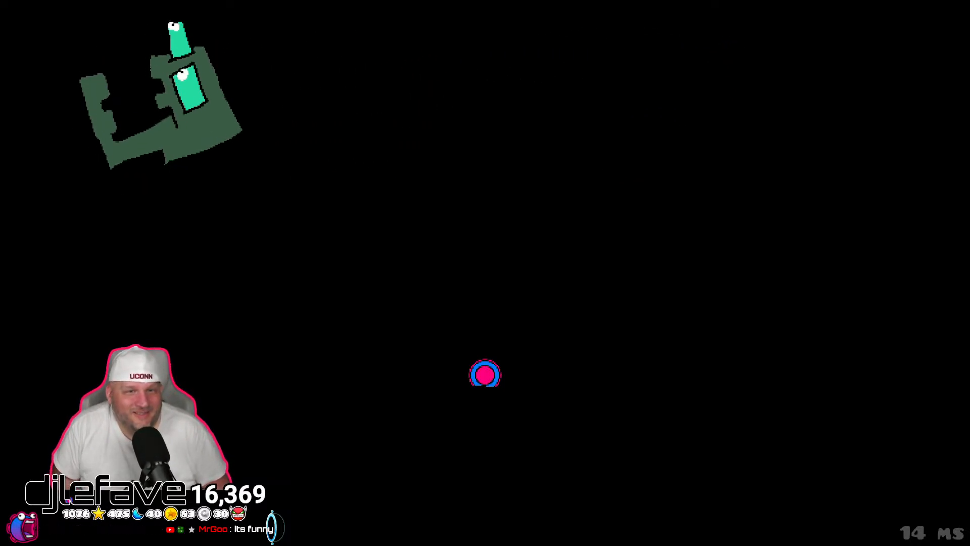
{"action": "key", "text": "space"}
{"action": "key", "text": "space"}
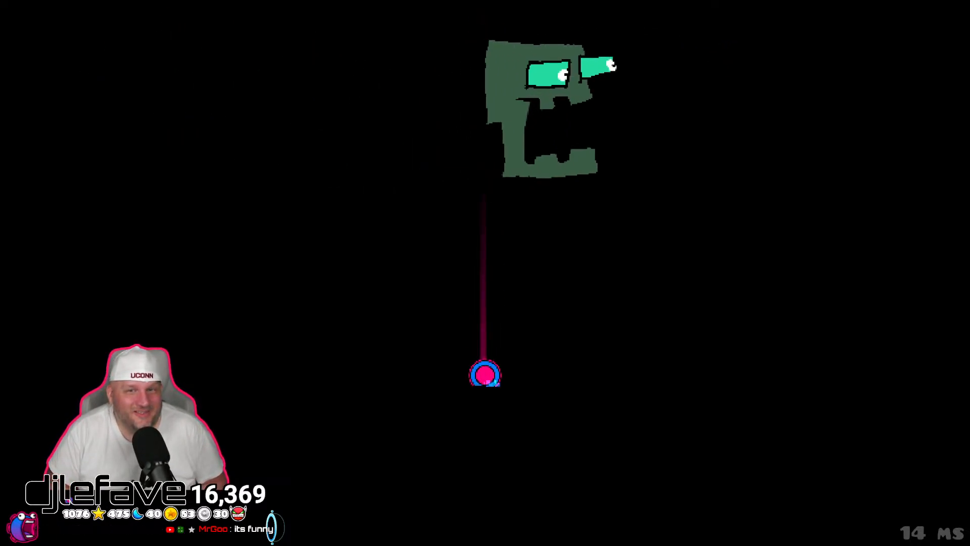
{"action": "key", "text": "d"}
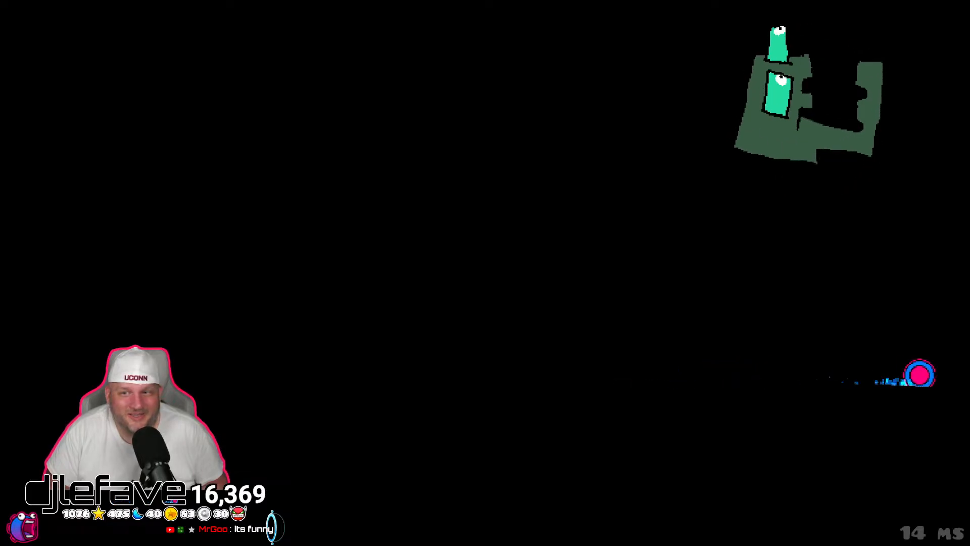
{"action": "key", "text": "a"}
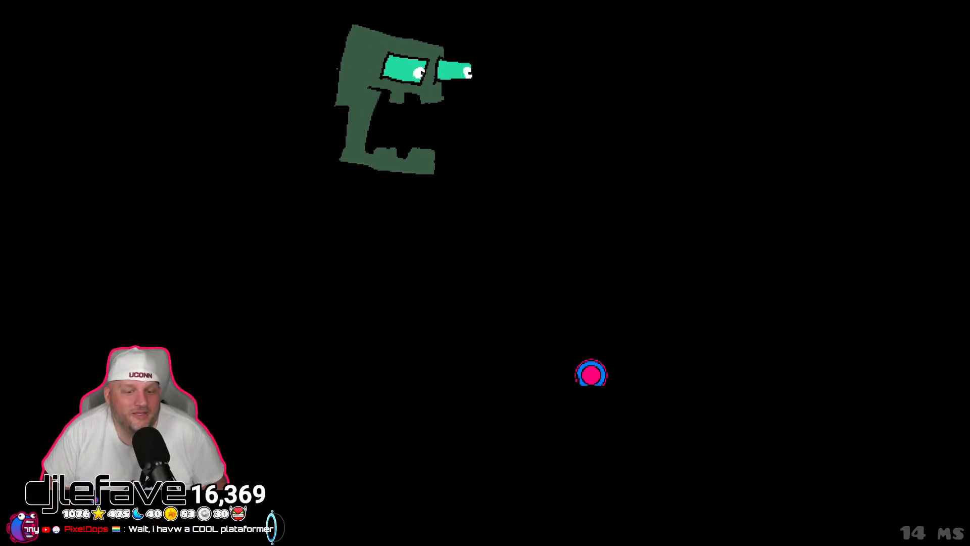
{"action": "key", "text": "Left"}
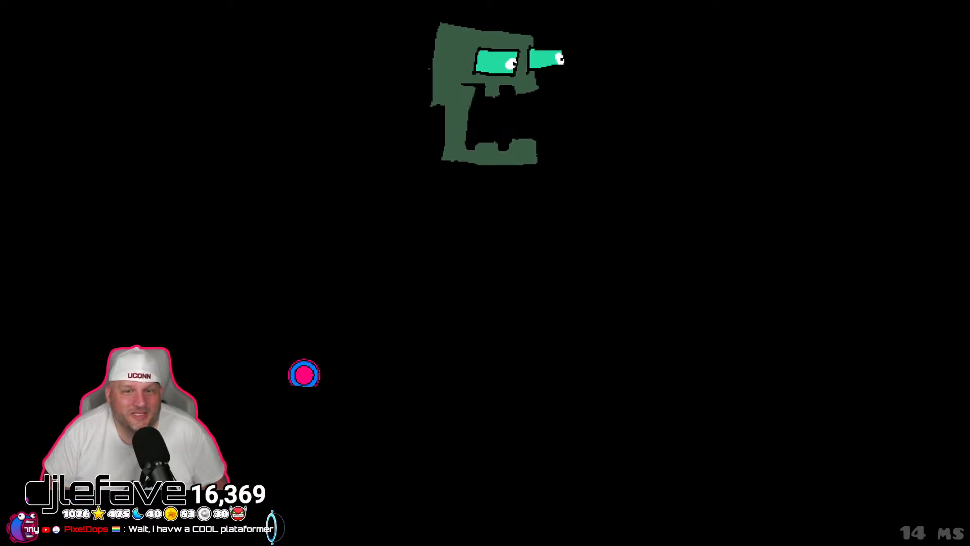
{"action": "key", "text": "Right"}
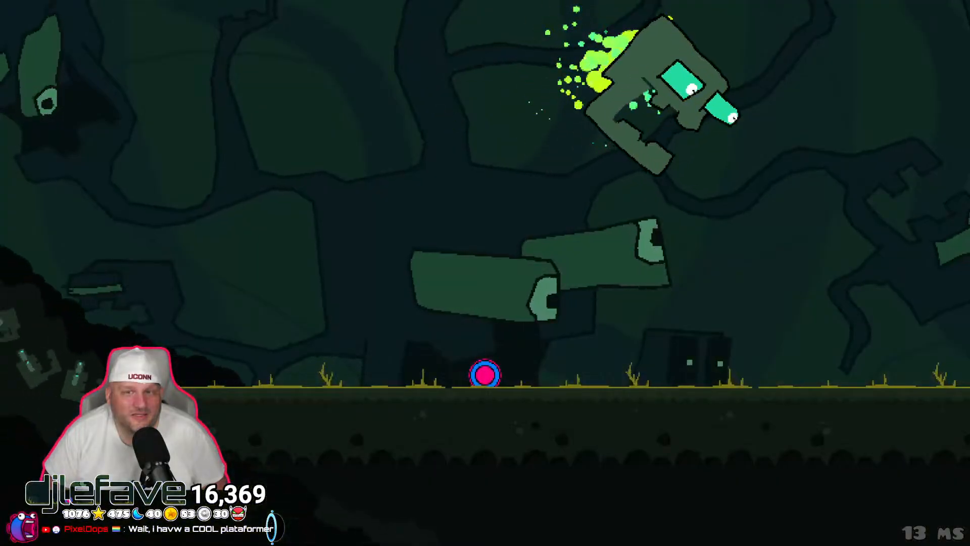
{"action": "key", "text": "Left"}
{"action": "key", "text": "Right"}
{"action": "key", "text": "space"}
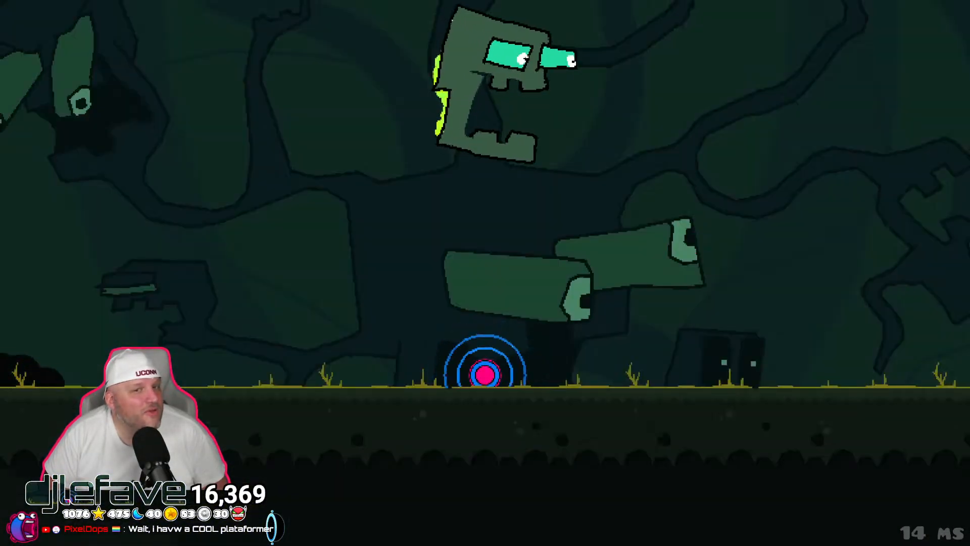
{"action": "key", "text": "Right"}
{"action": "key", "text": "space"}
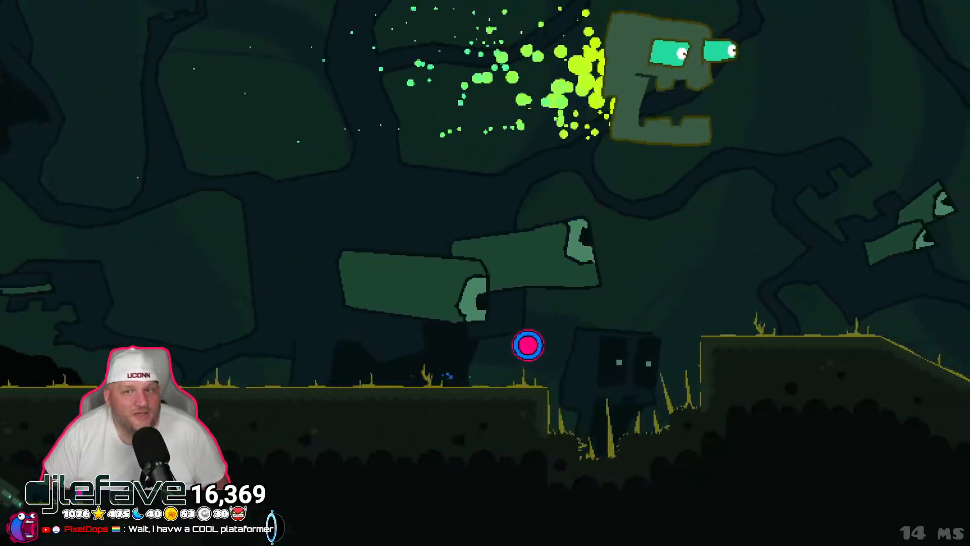
{"action": "key", "text": "space"}
{"action": "key", "text": "Left"}
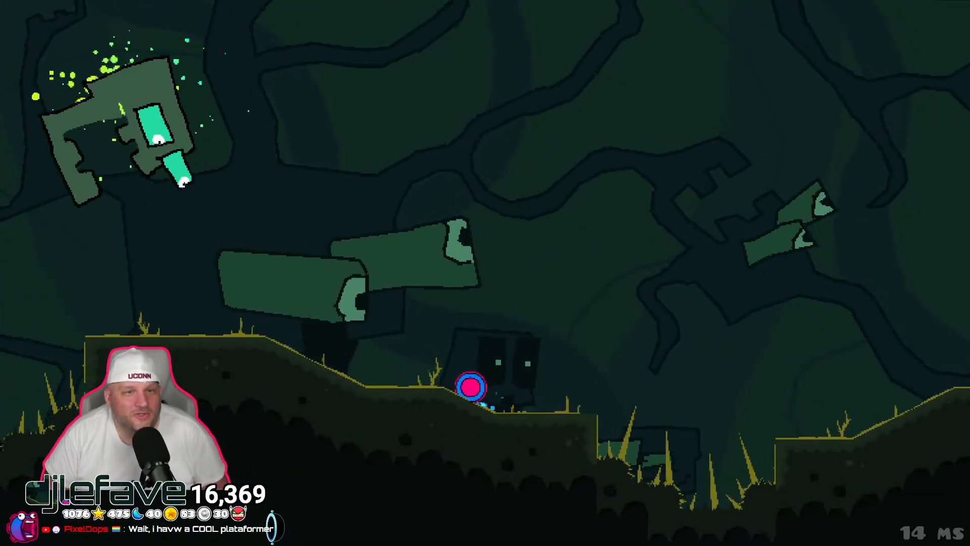
{"action": "key", "text": "Right"}
{"action": "key", "text": "space"}
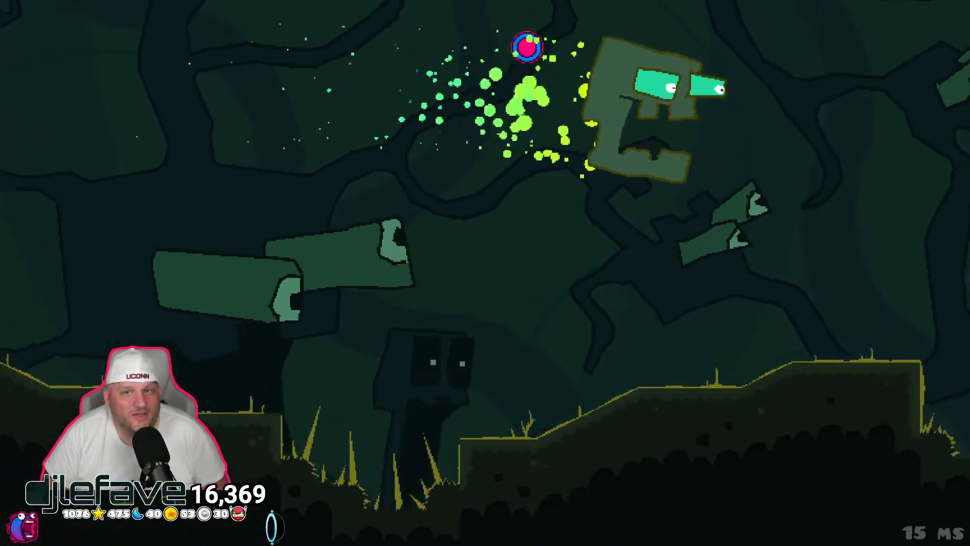
{"action": "key", "text": "Right"}
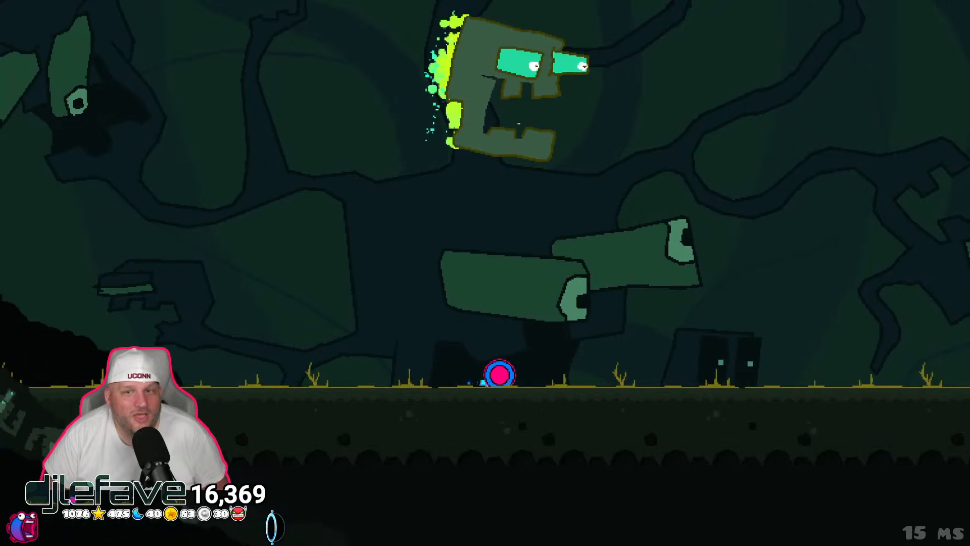
{"action": "key", "text": "space"}
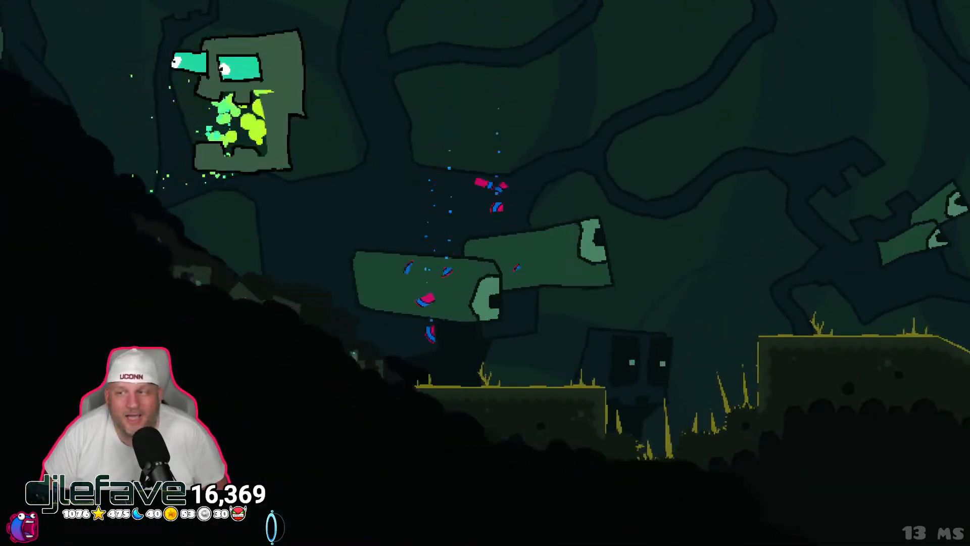
{"action": "key", "text": "Right"}
{"action": "key", "text": "space"}
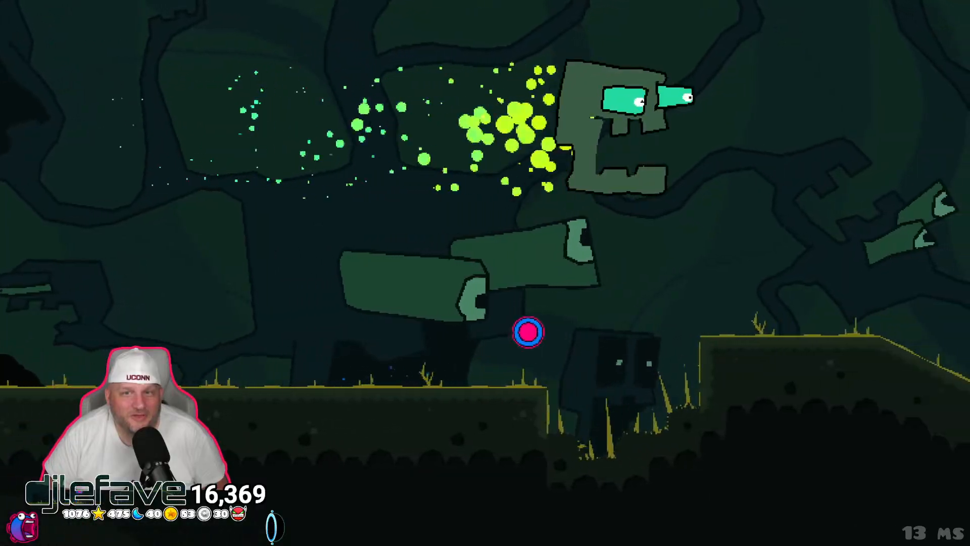
{"action": "key", "text": "Right"}
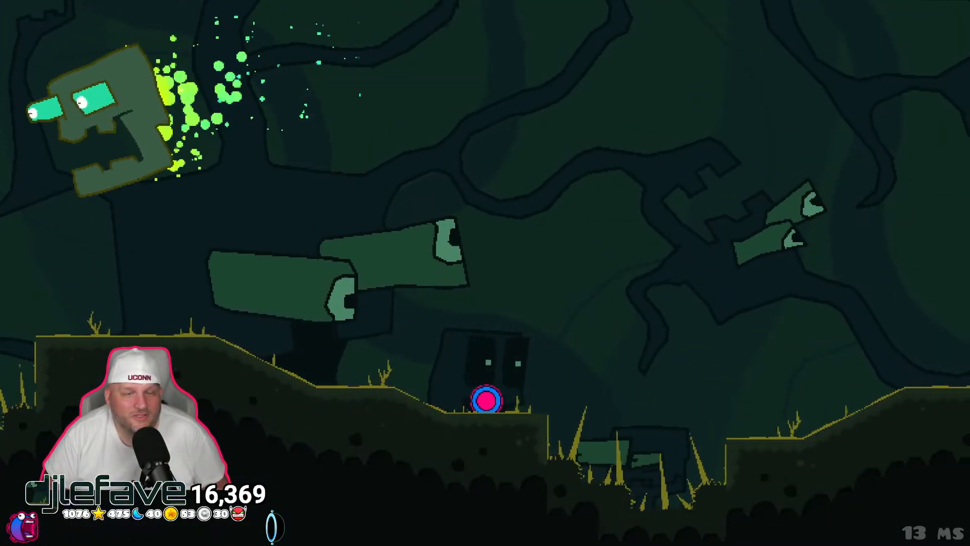
{"action": "key", "text": "Right"}
{"action": "key", "text": "space"}
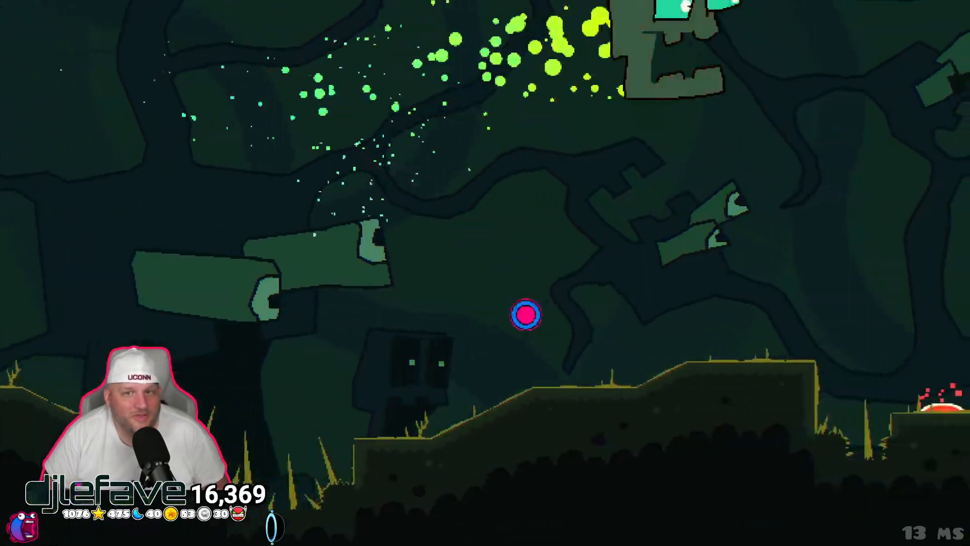
{"action": "key", "text": "space"}
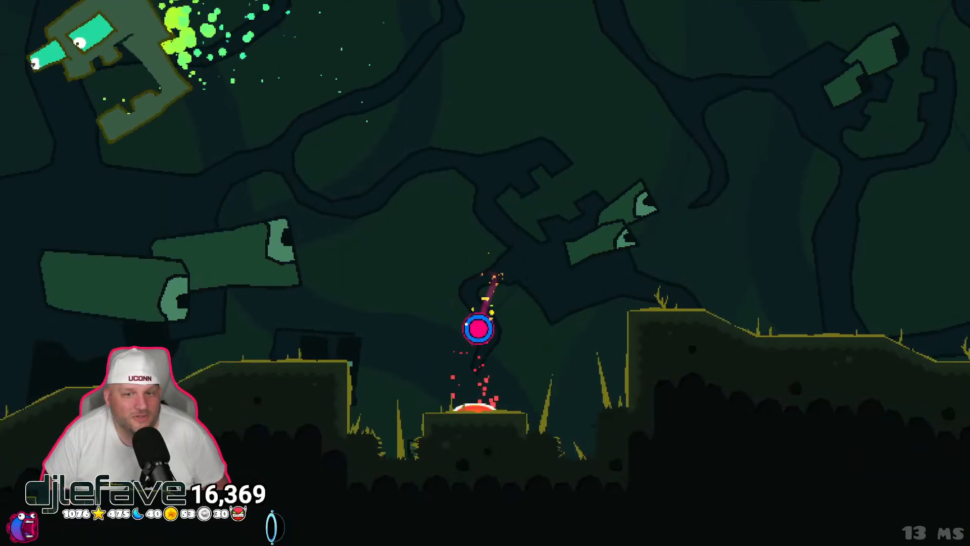
{"action": "key", "text": "Right"}
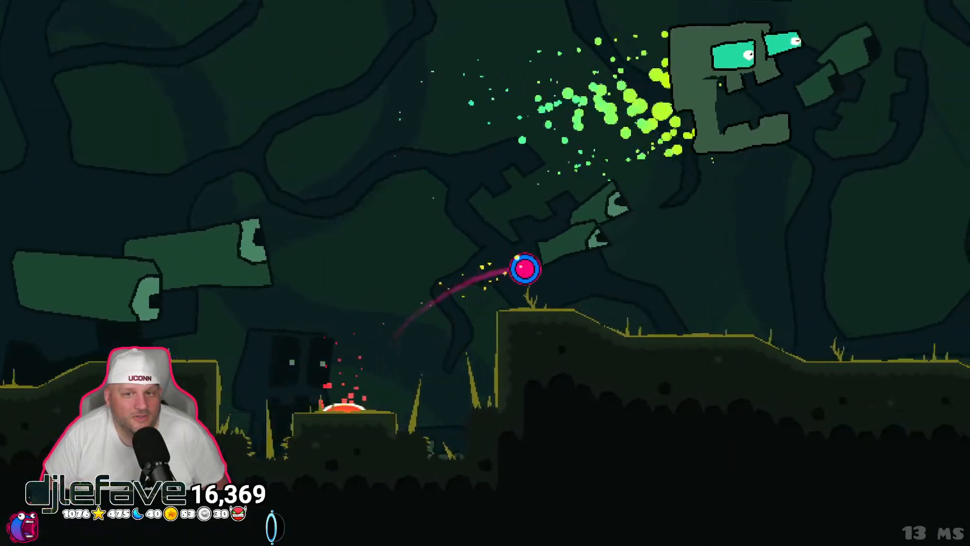
{"action": "key", "text": "Right"}
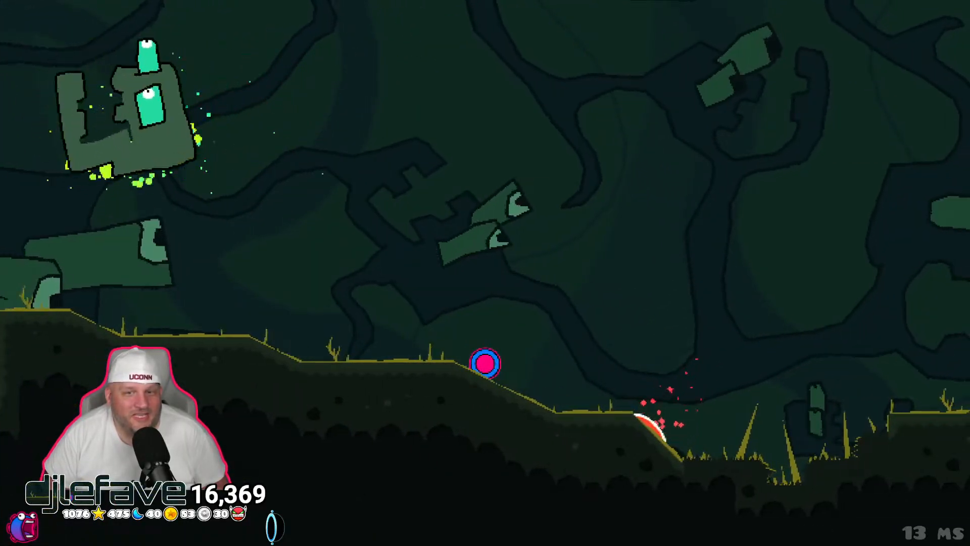
{"action": "key", "text": "Right"}
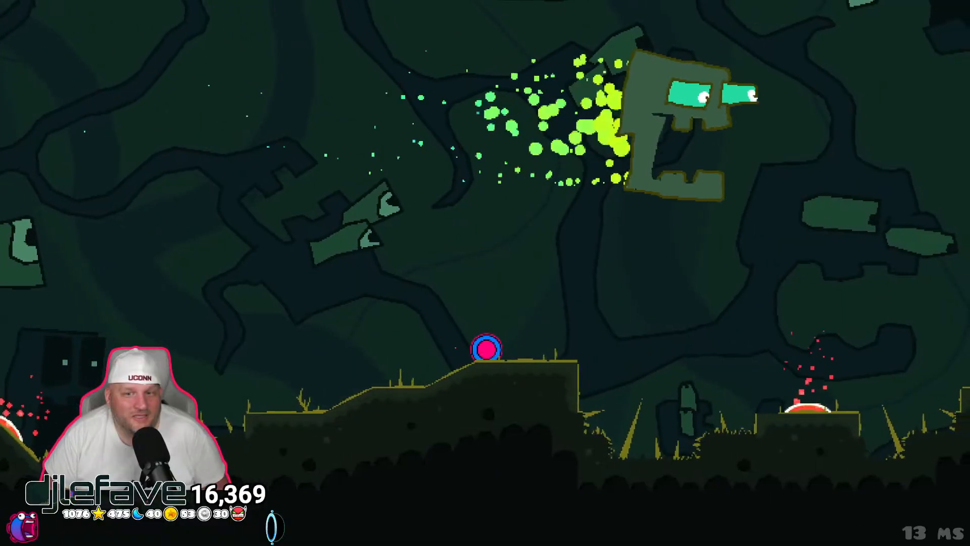
{"action": "key", "text": "Right"}
{"action": "key", "text": "Right"}
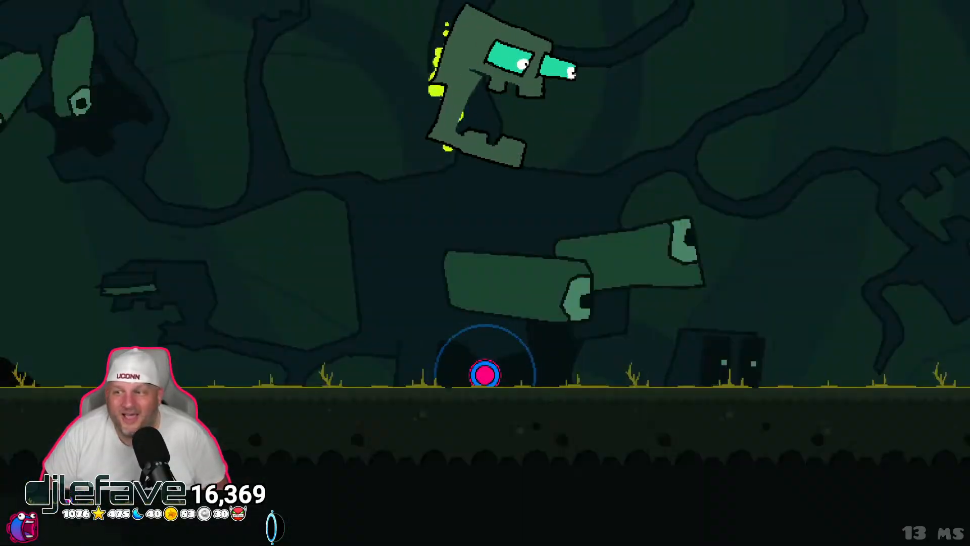
{"action": "key", "text": "Right"}
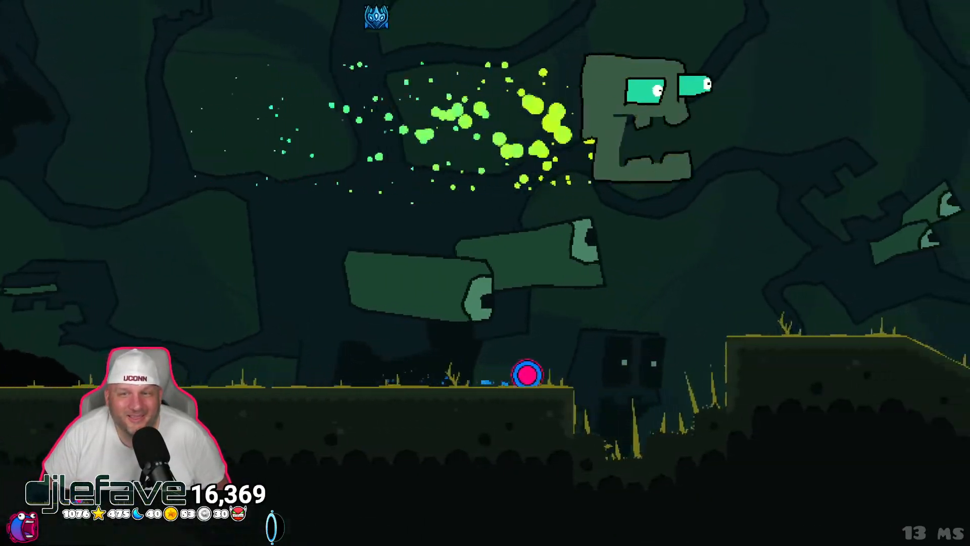
{"action": "key", "text": "Right"}
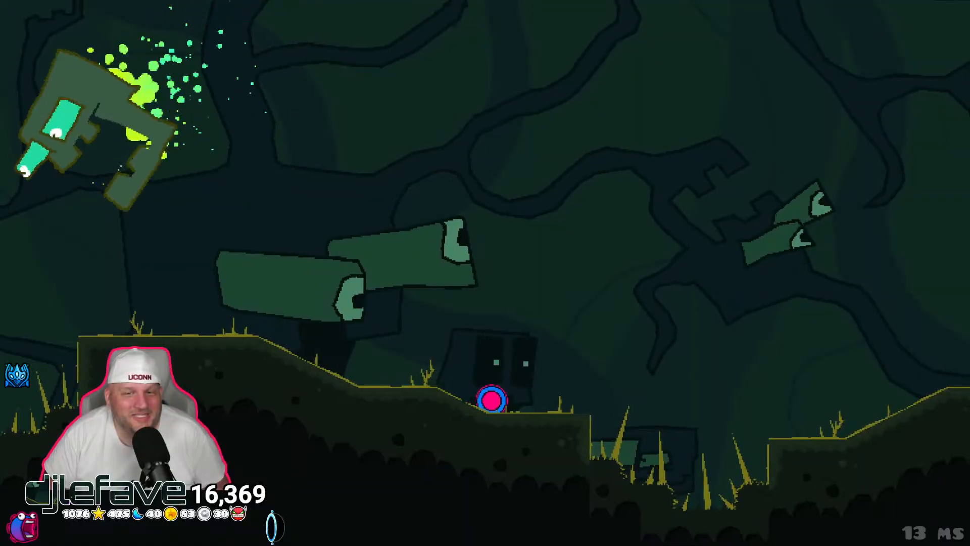
{"action": "key", "text": "Right"}
{"action": "key", "text": "space"}
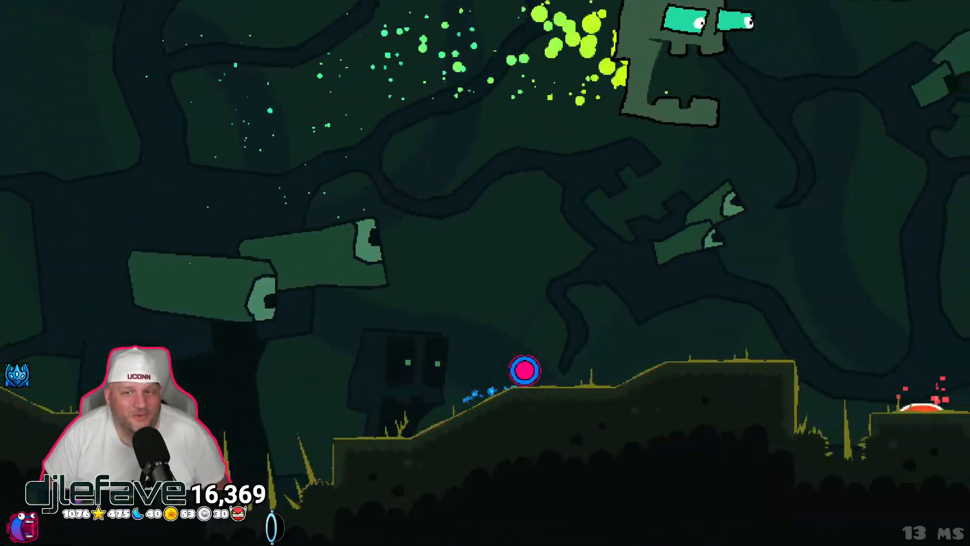
{"action": "key", "text": "Right"}
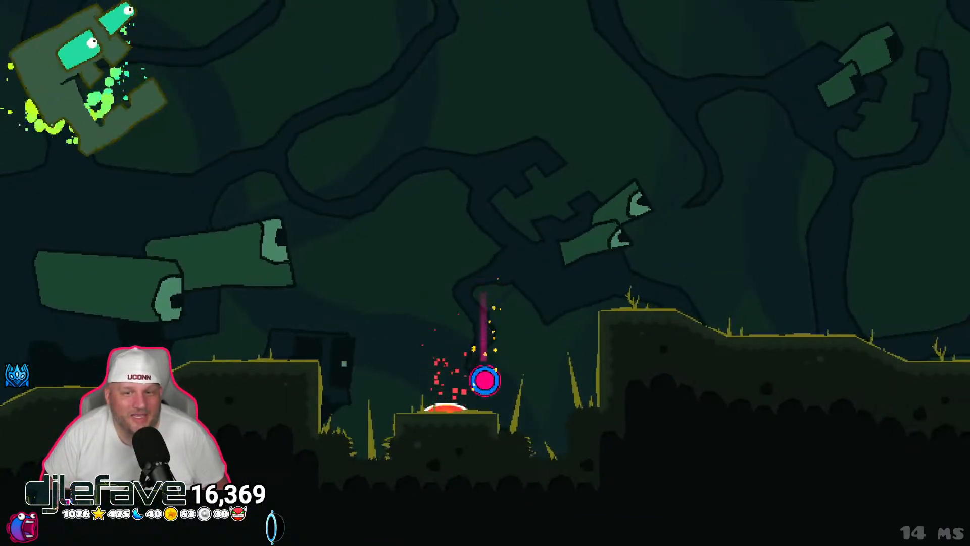
{"action": "key", "text": "Right"}
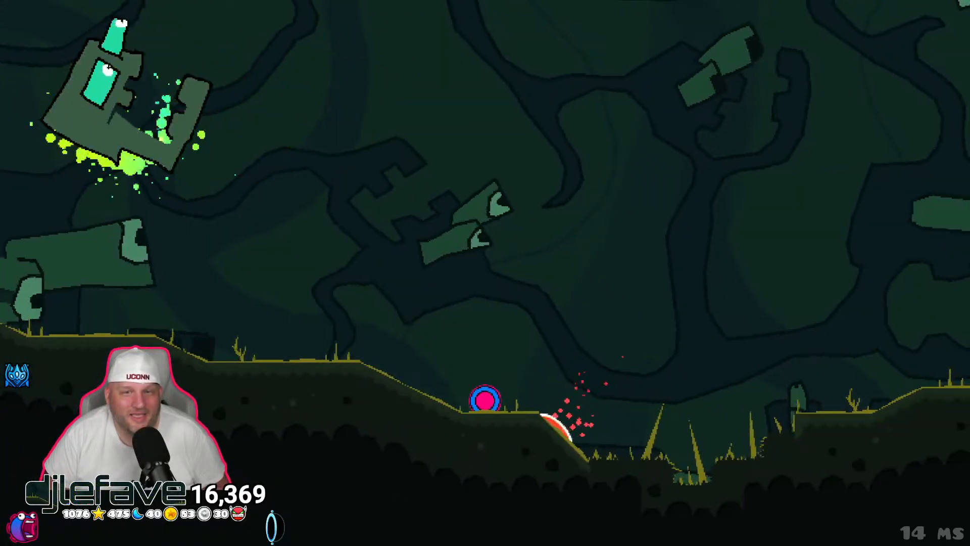
{"action": "key", "text": "Right"}
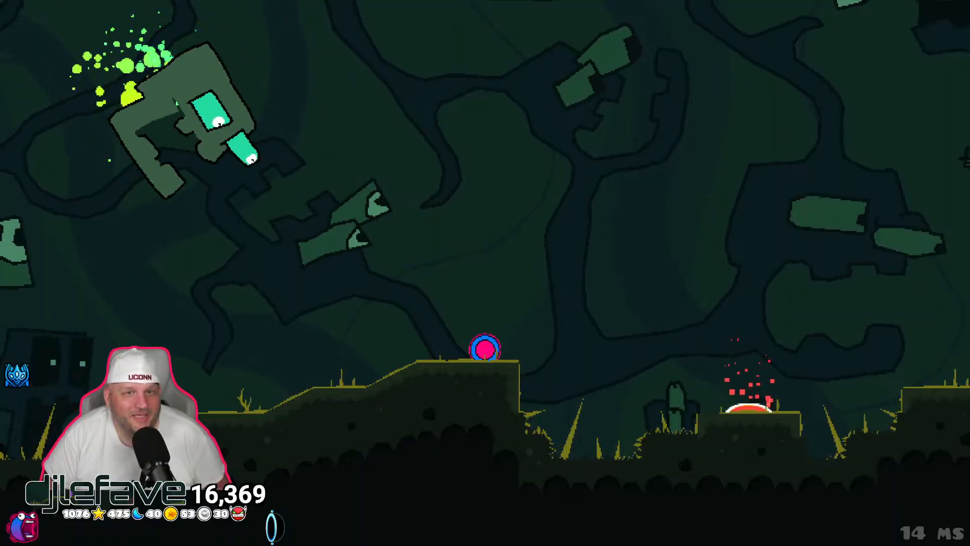
{"action": "key", "text": "Right"}
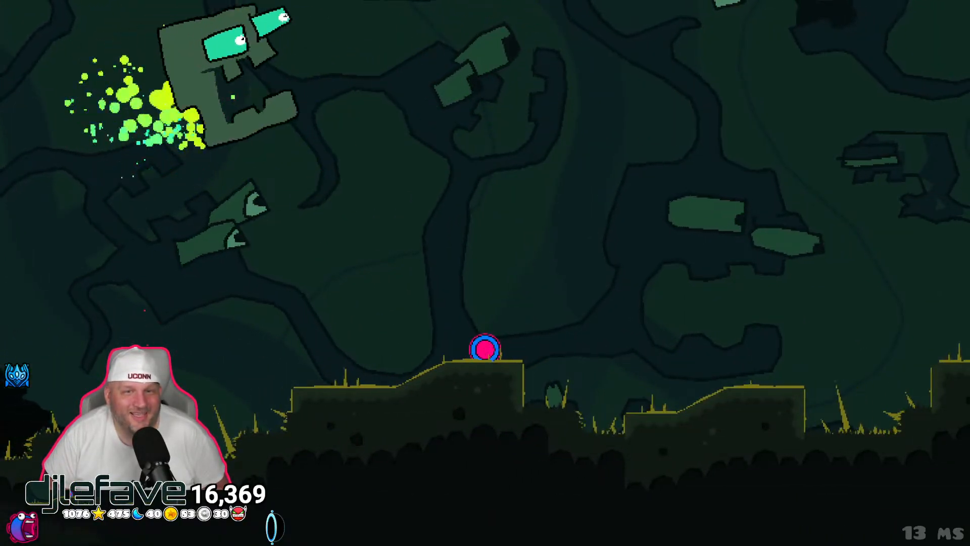
{"action": "key", "text": "Right"}
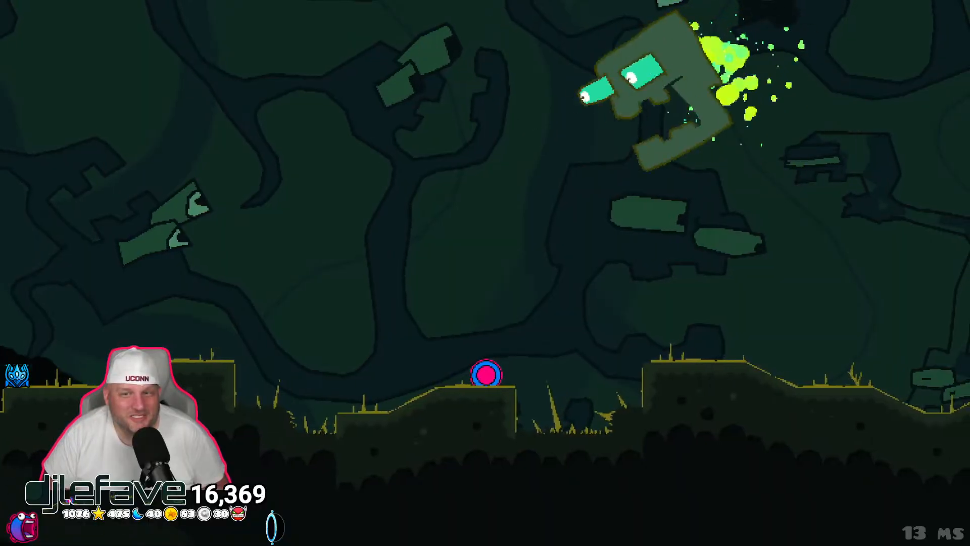
{"action": "key", "text": "Right"}
{"action": "key", "text": "space"}
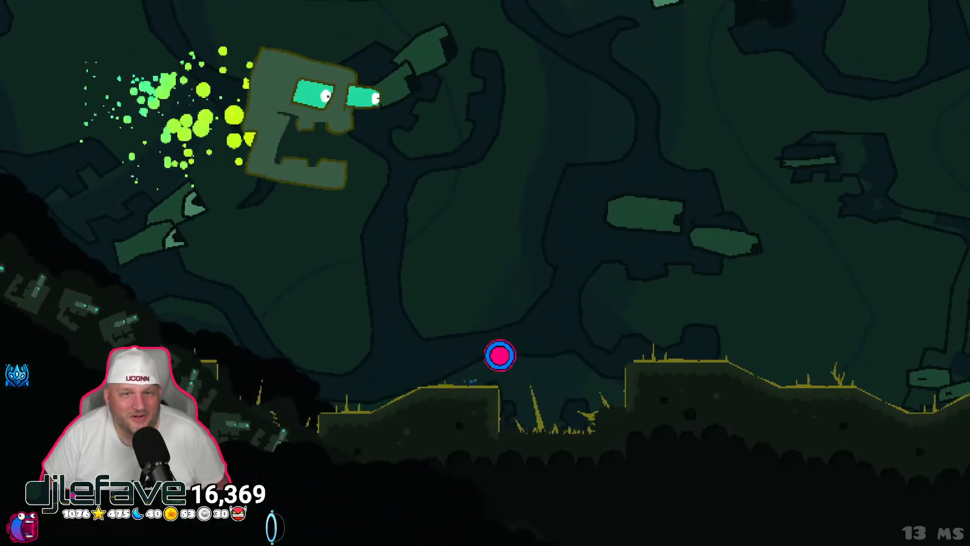
{"action": "key", "text": "space"}
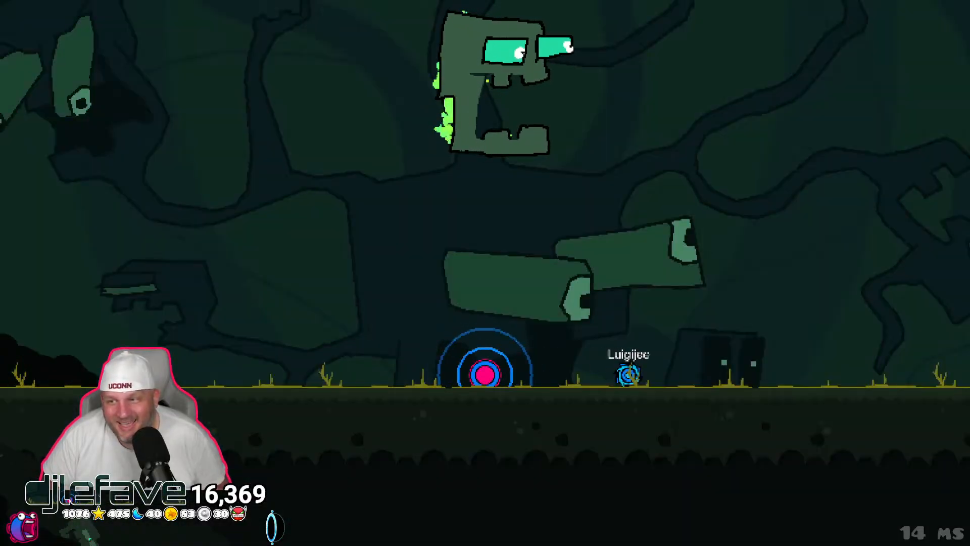
{"action": "key", "text": "Right"}
{"action": "key", "text": "space"}
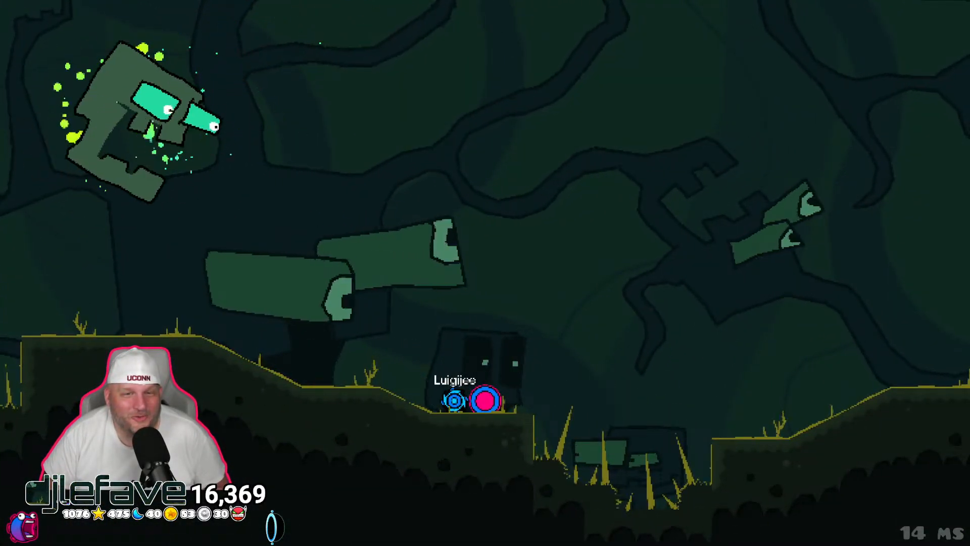
{"action": "key", "text": "d"}
{"action": "key", "text": "space"}
{"action": "key", "text": "space"}
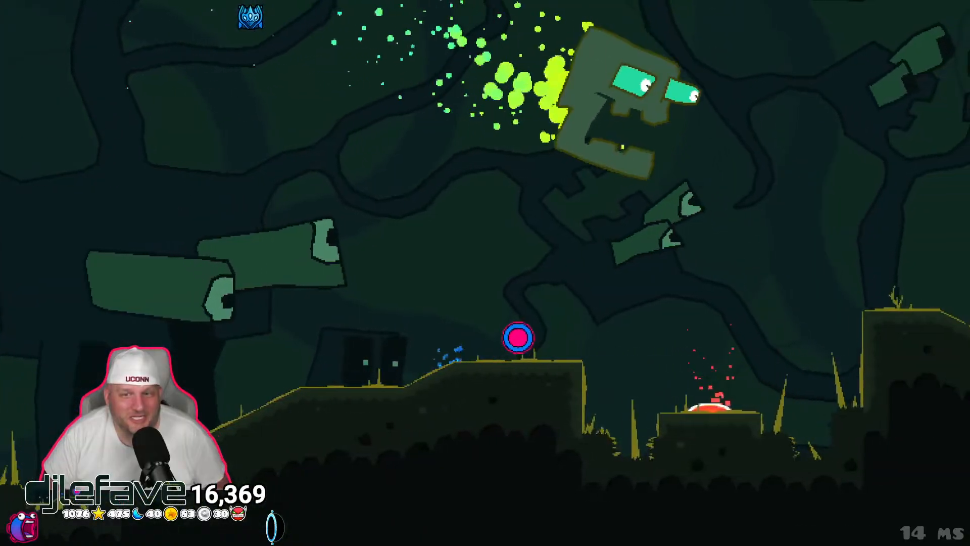
{"action": "key", "text": "d"}
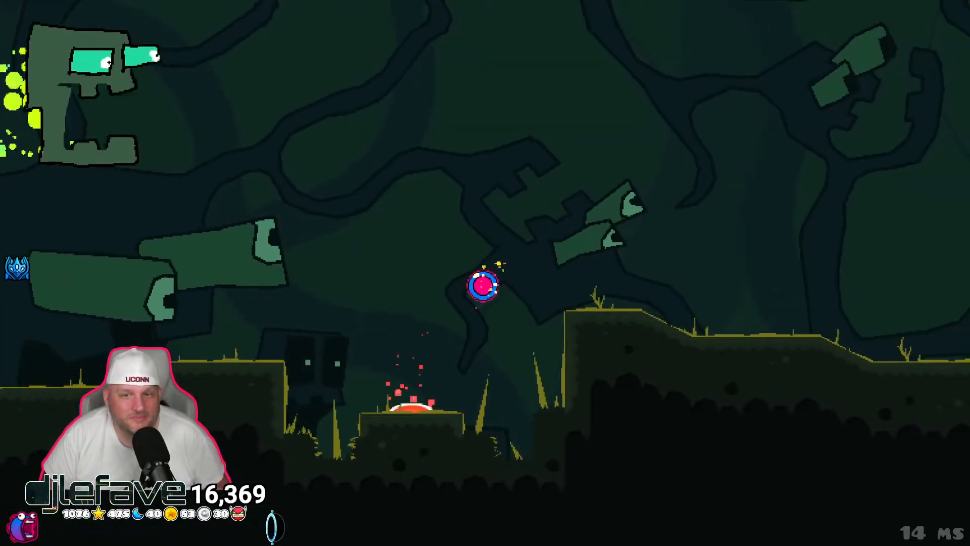
{"action": "key", "text": "a"}
{"action": "key", "text": "d"}
{"action": "key", "text": "d"}
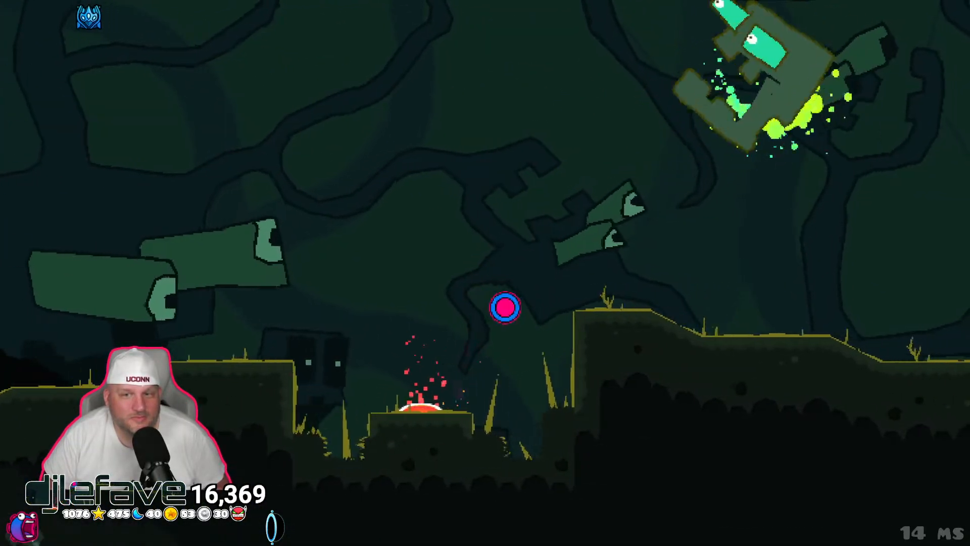
{"action": "key", "text": "space"}
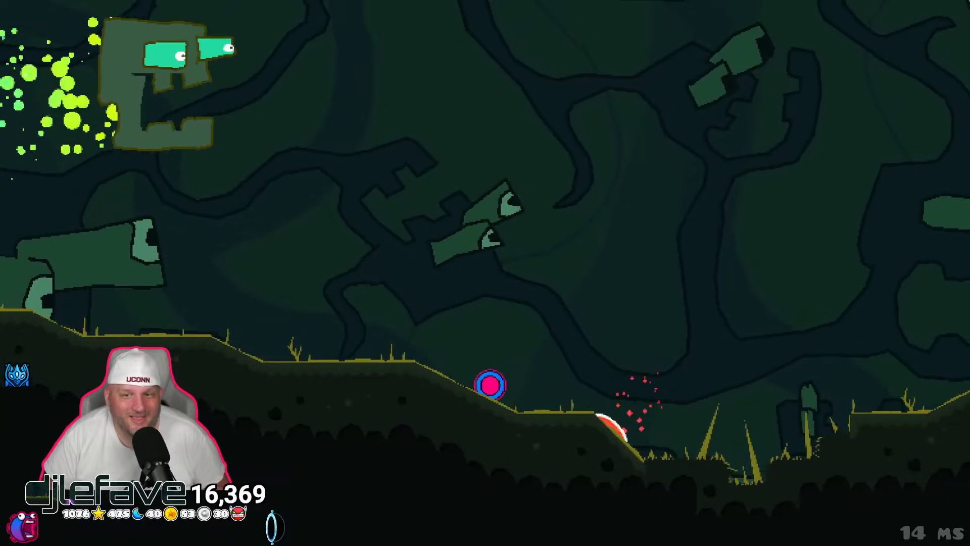
{"action": "key", "text": "d"}
{"action": "key", "text": "space"}
{"action": "key", "text": "d"}
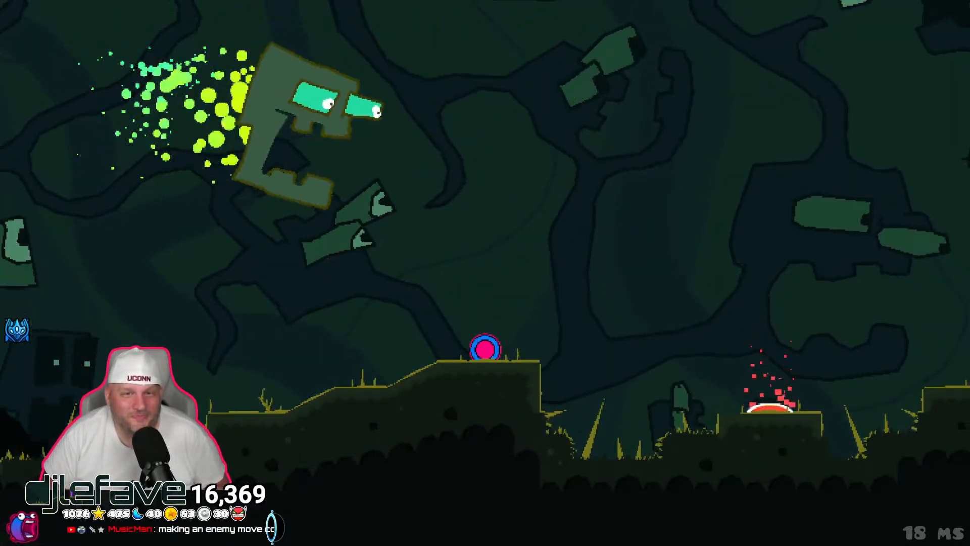
{"action": "key", "text": "d"}
{"action": "key", "text": "space"}
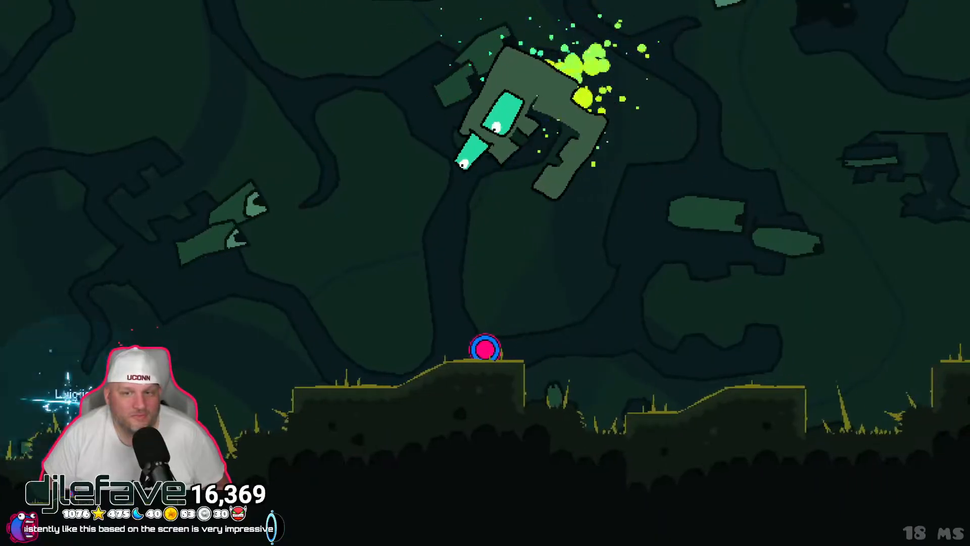
{"action": "key", "text": "space"}
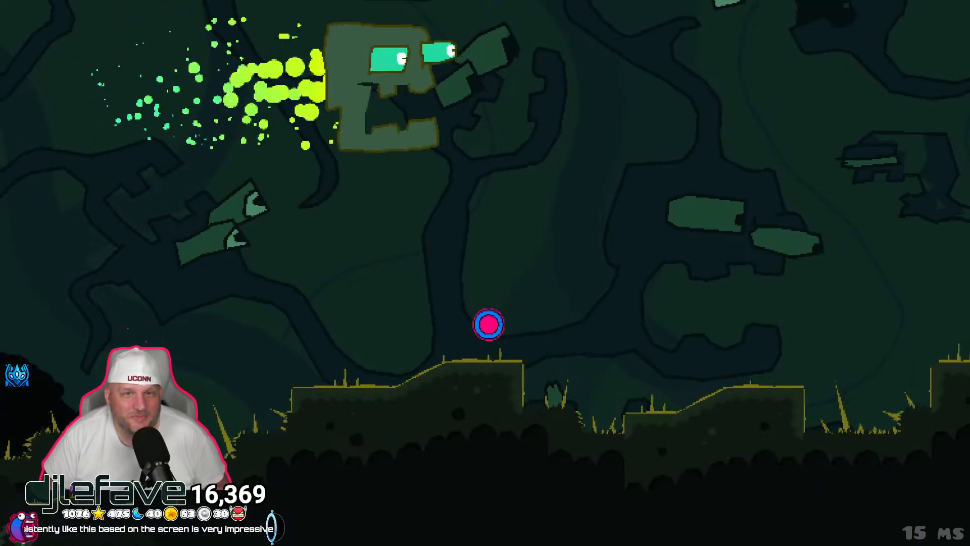
{"action": "key", "text": "d"}
{"action": "key", "text": "d"}
{"action": "key", "text": "space"}
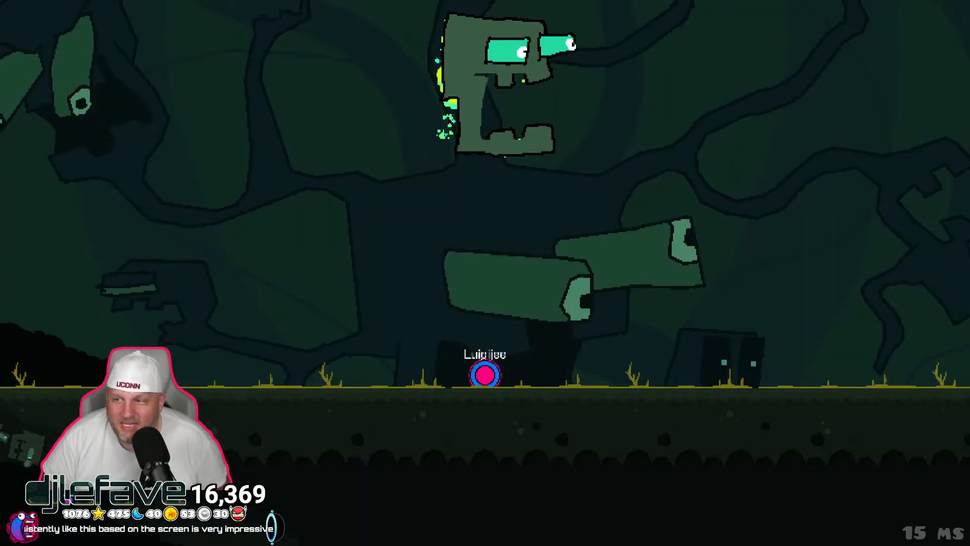
{"action": "key", "text": "d"}
{"action": "key", "text": "space"}
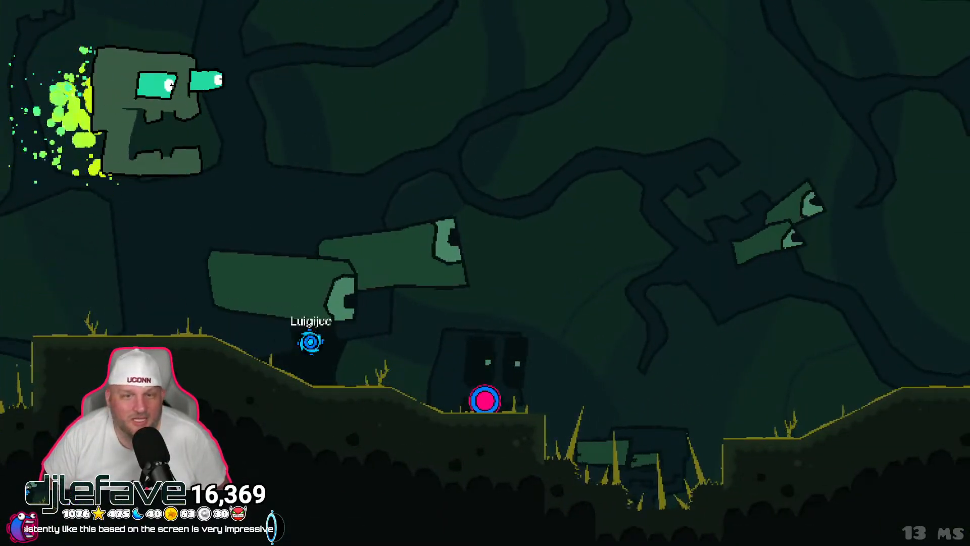
{"action": "key", "text": "d"}
{"action": "key", "text": "space"}
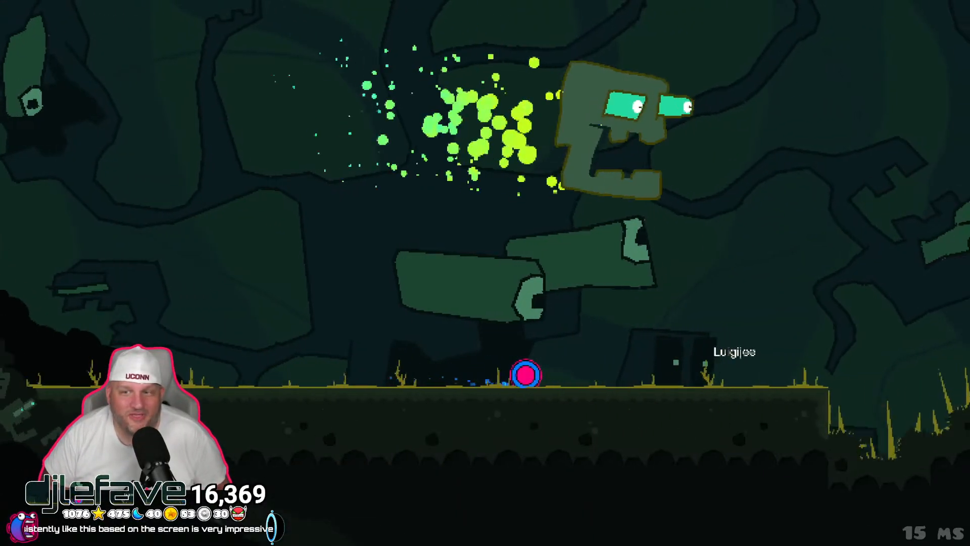
{"action": "key", "text": "d"}
{"action": "key", "text": "space"}
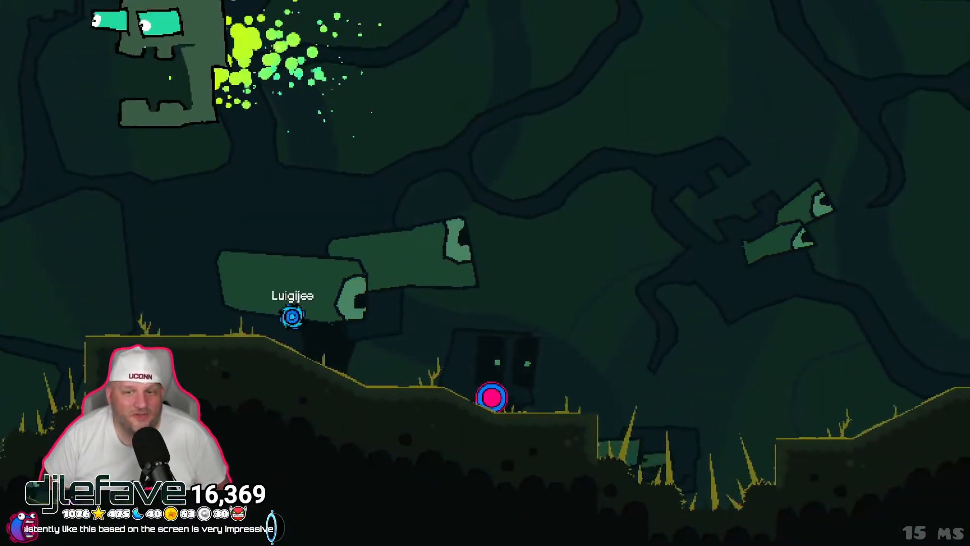
{"action": "key", "text": "d"}
{"action": "key", "text": "space"}
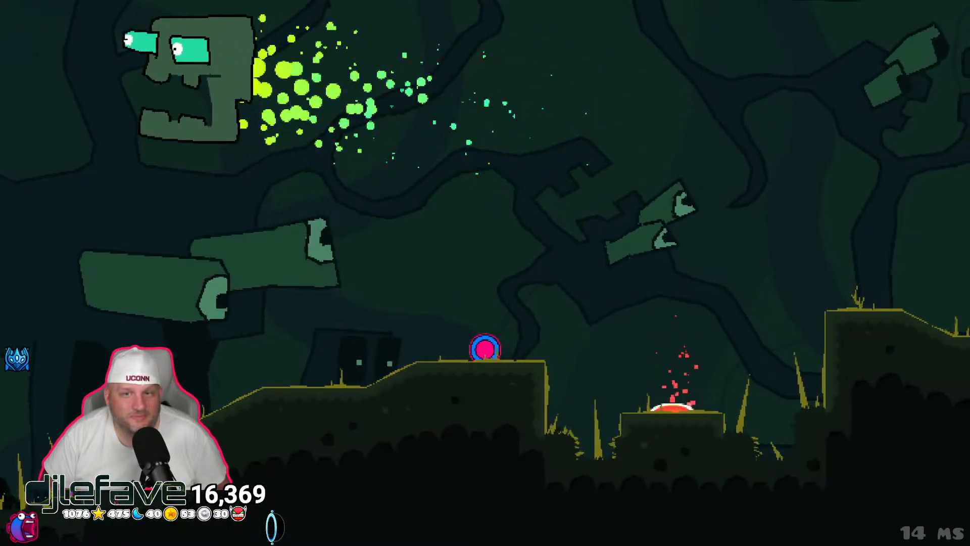
{"action": "key", "text": "d"}
{"action": "key", "text": "space"}
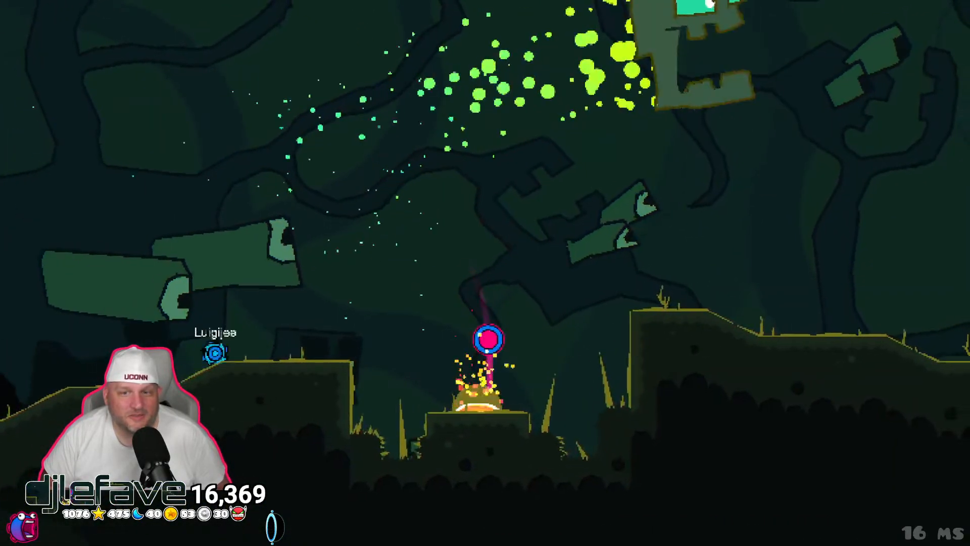
{"action": "key", "text": "d"}
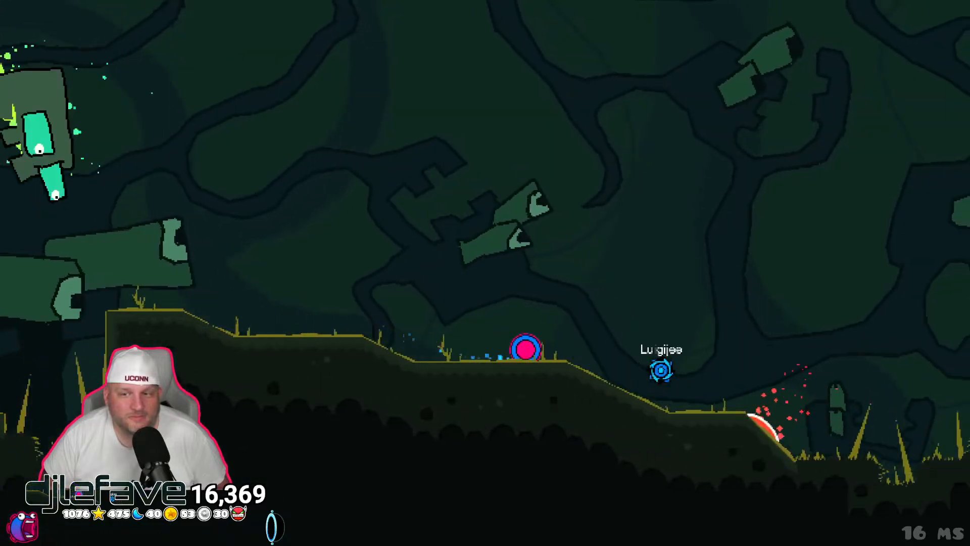
{"action": "key", "text": "d"}
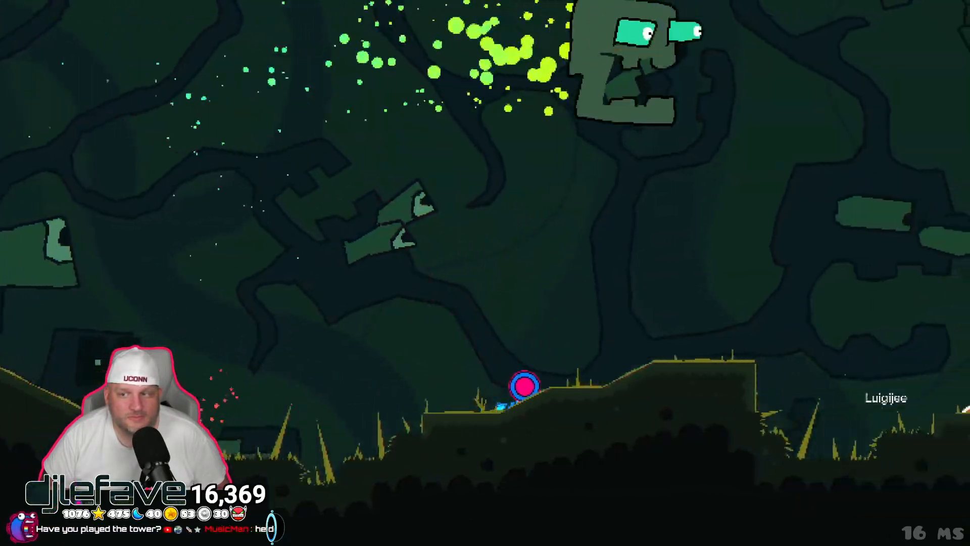
{"action": "key", "text": "d"}
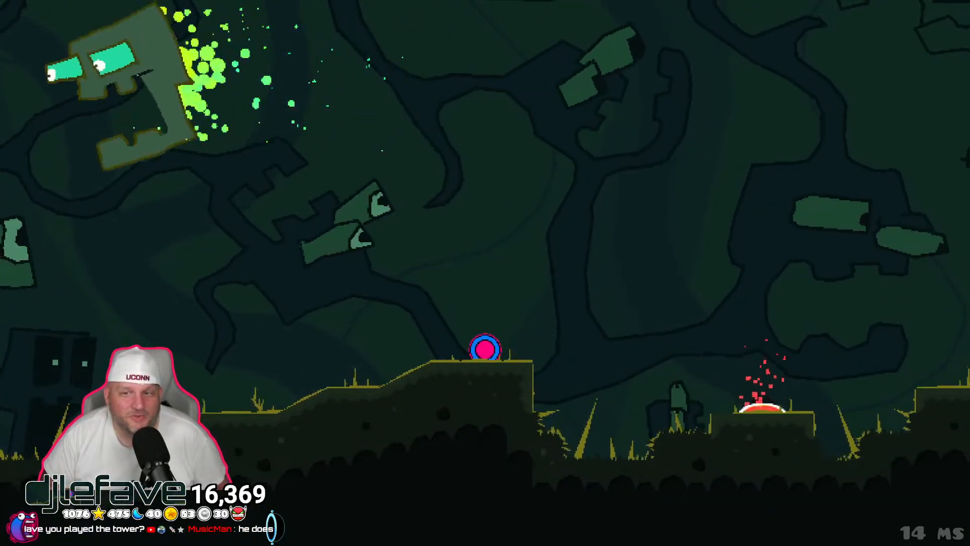
{"action": "key", "text": "d"}
{"action": "key", "text": "space"}
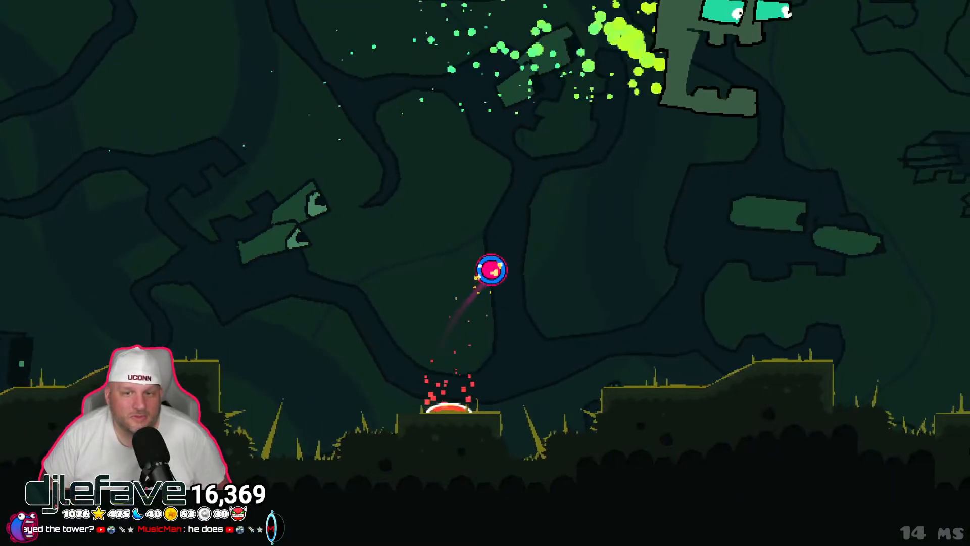
{"action": "key", "text": "a"}
{"action": "key", "text": "d"}
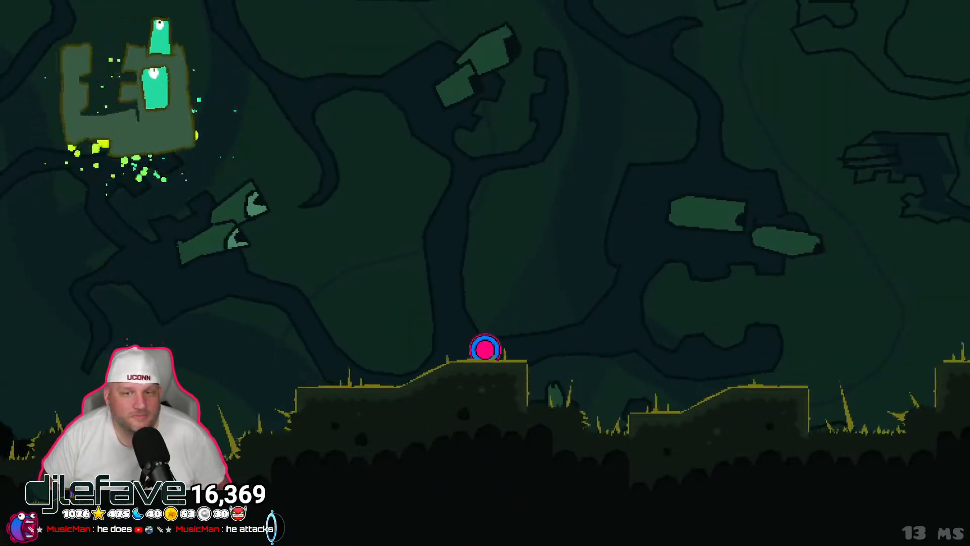
{"action": "key", "text": "d"}
{"action": "key", "text": "space"}
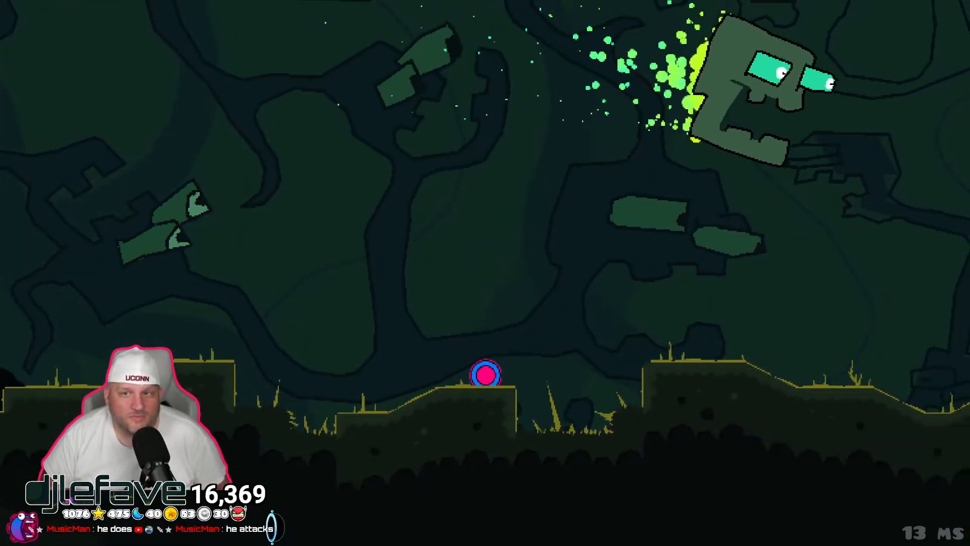
{"action": "key", "text": "d"}
{"action": "key", "text": "space"}
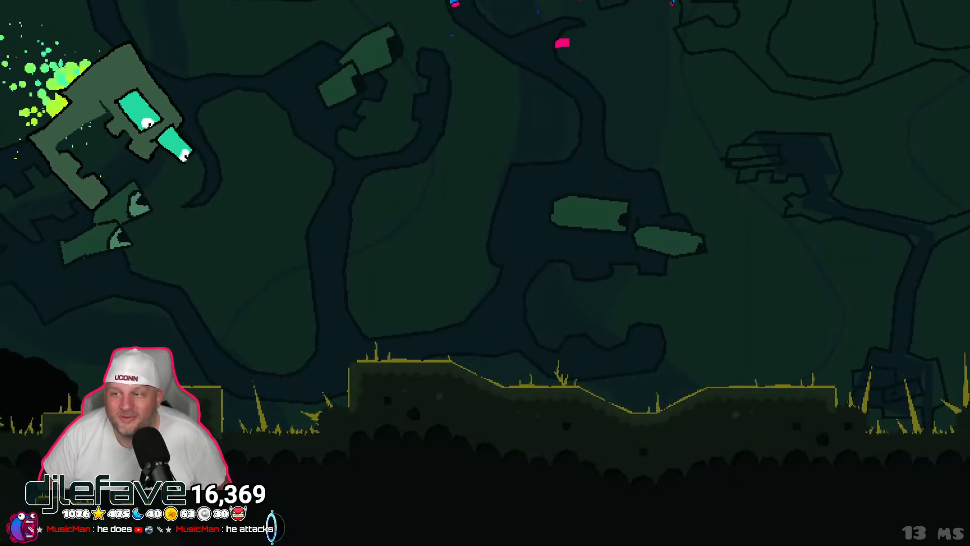
{"action": "key", "text": "d"}
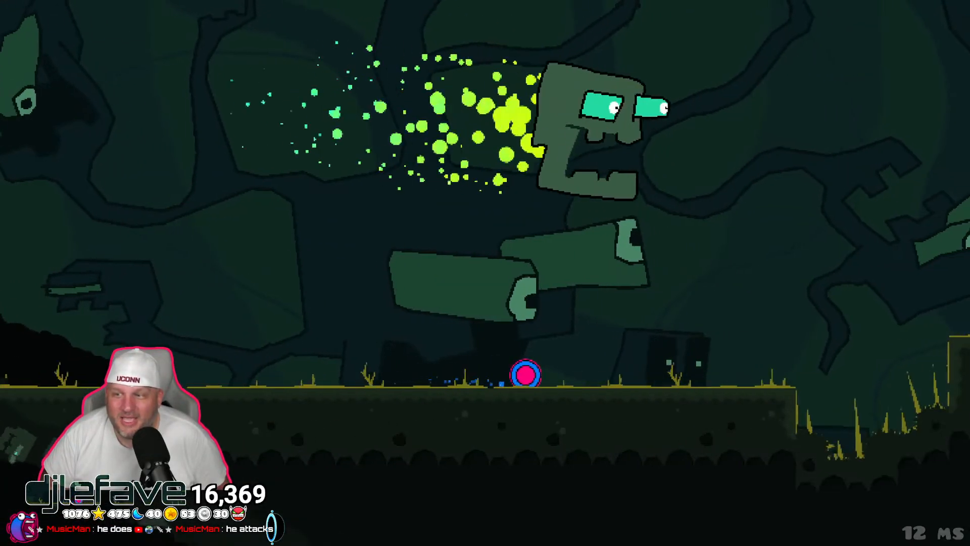
{"action": "key", "text": "space"}
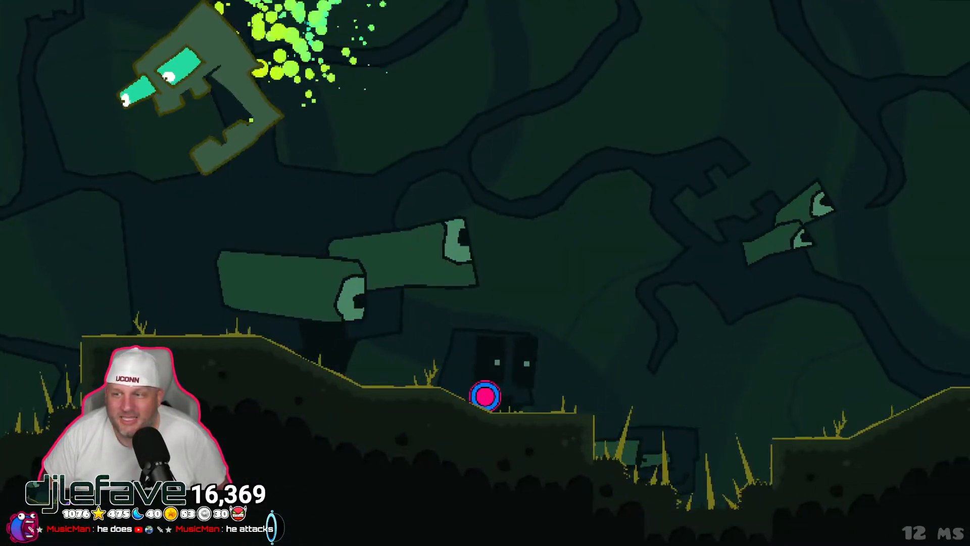
{"action": "key", "text": "d"}
{"action": "key", "text": "space"}
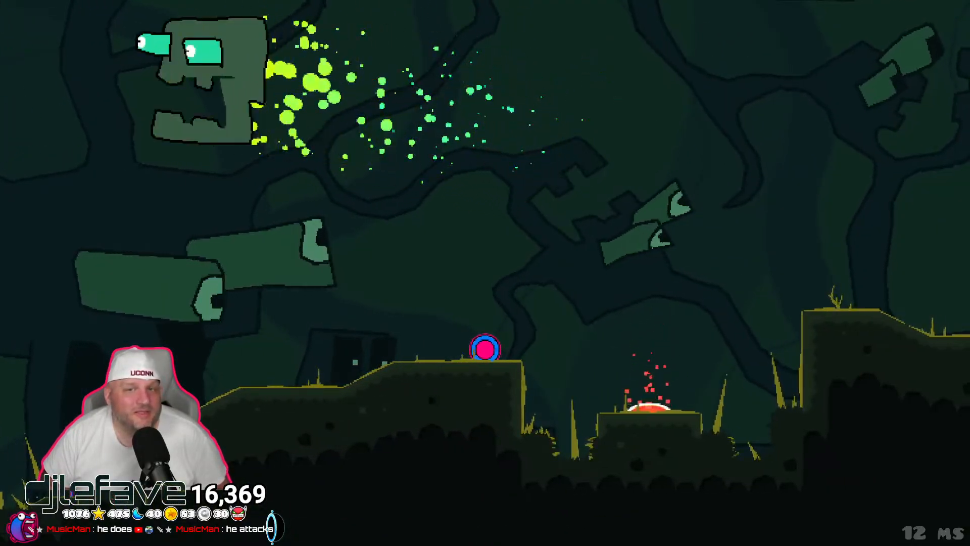
Try to cross the red jump pad to the higher ledge in Ode to Yord, and exit the attempt to the level's info page.
{"action": "key", "text": "d"}
{"action": "key", "text": "space"}
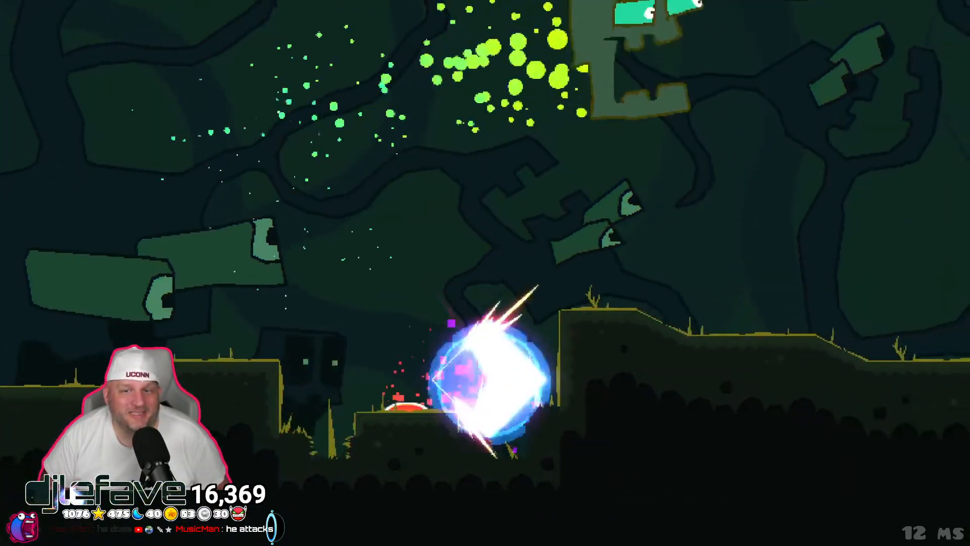
{"action": "key", "text": "Escape"}
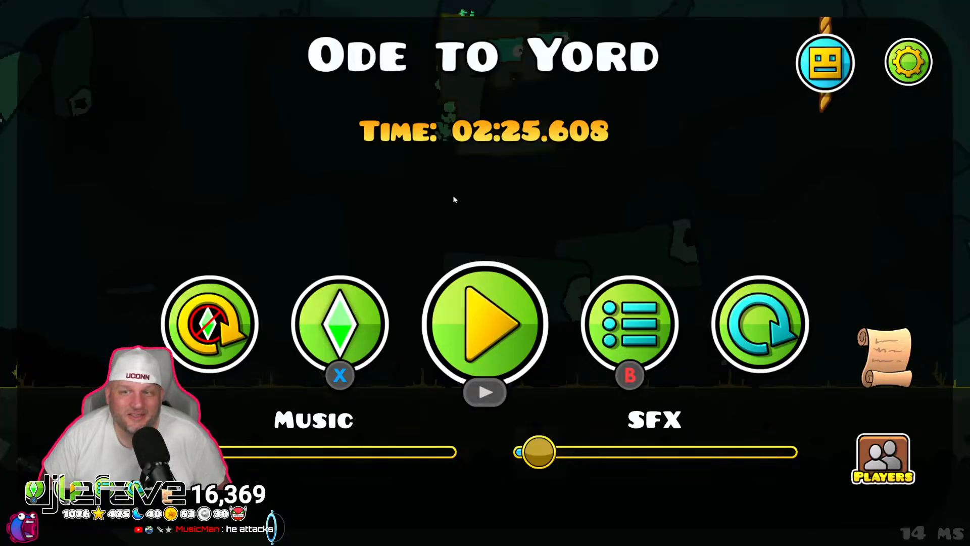
{"action": "key", "text": "Escape"}
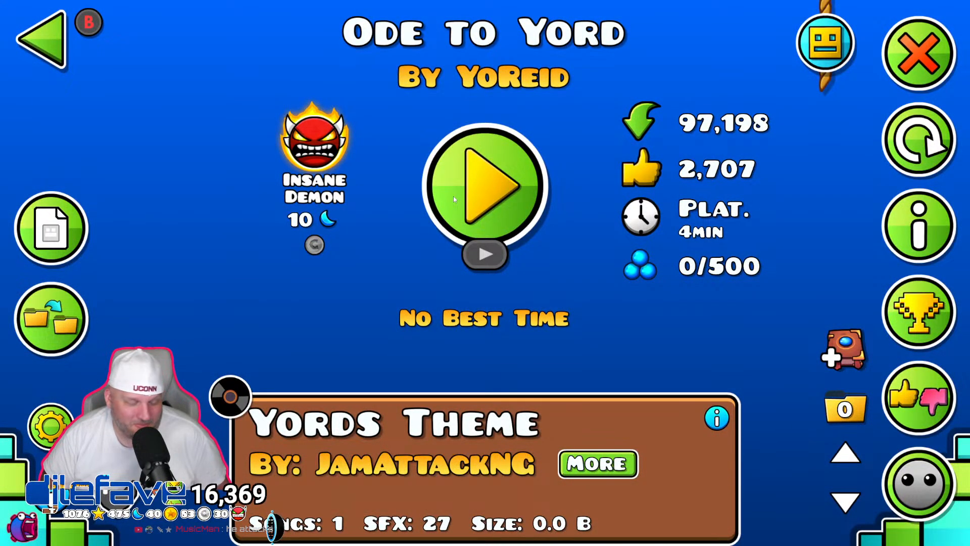
Back out of the level page and the creator's level list, close the creator's profile, and switch to Streamer.bot.
{"action": "key", "text": "Escape"}
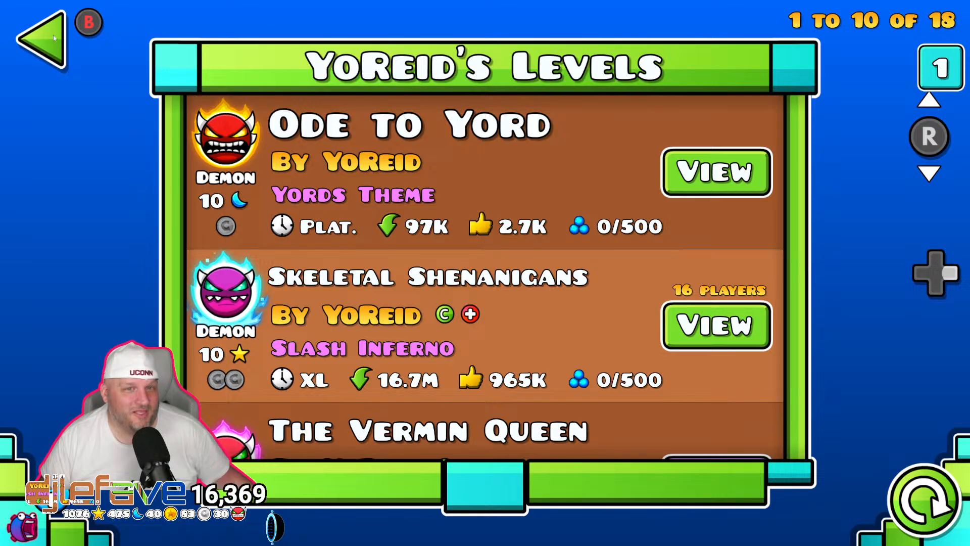
{"action": "left_click", "coordinate": [40, 54]}
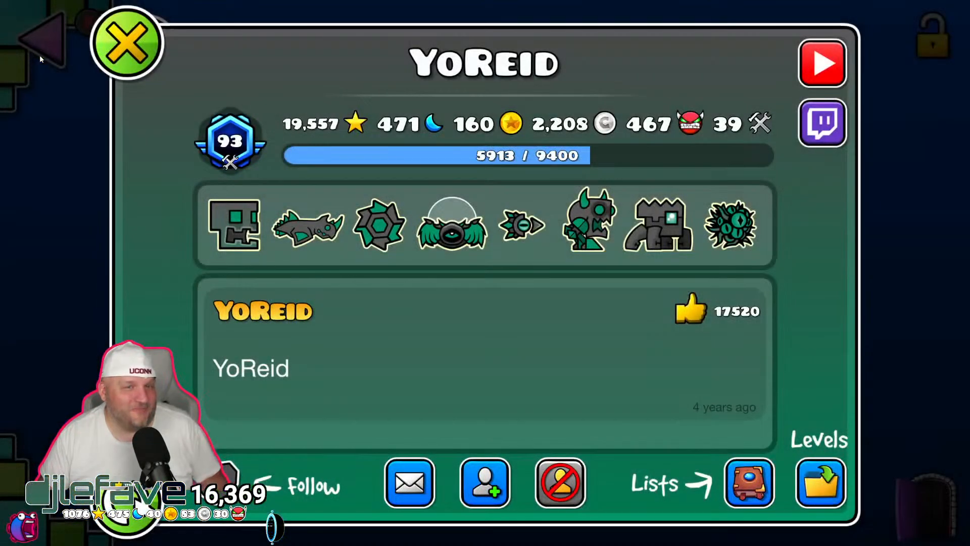
{"action": "left_click", "coordinate": [108, 39]}
{"action": "key", "text": "alt+Tab"}
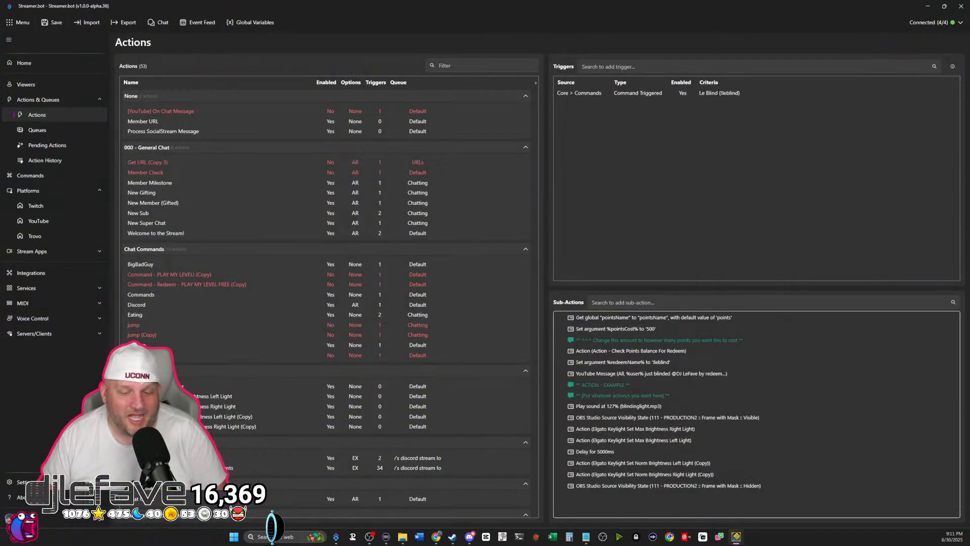